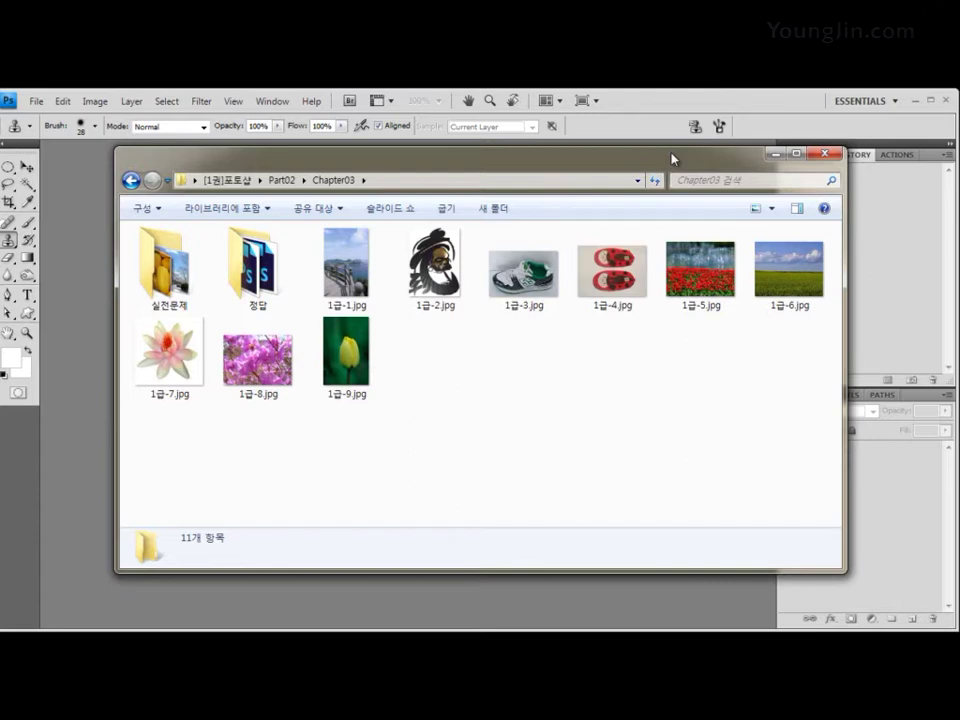
# Step: Close the image folder window and create a new RGB document 260 pixels wide and 400 pixels high at 72 pixels/inch, white background
pyautogui.moveTo(510, 160); pyautogui.dragTo(498, 160)
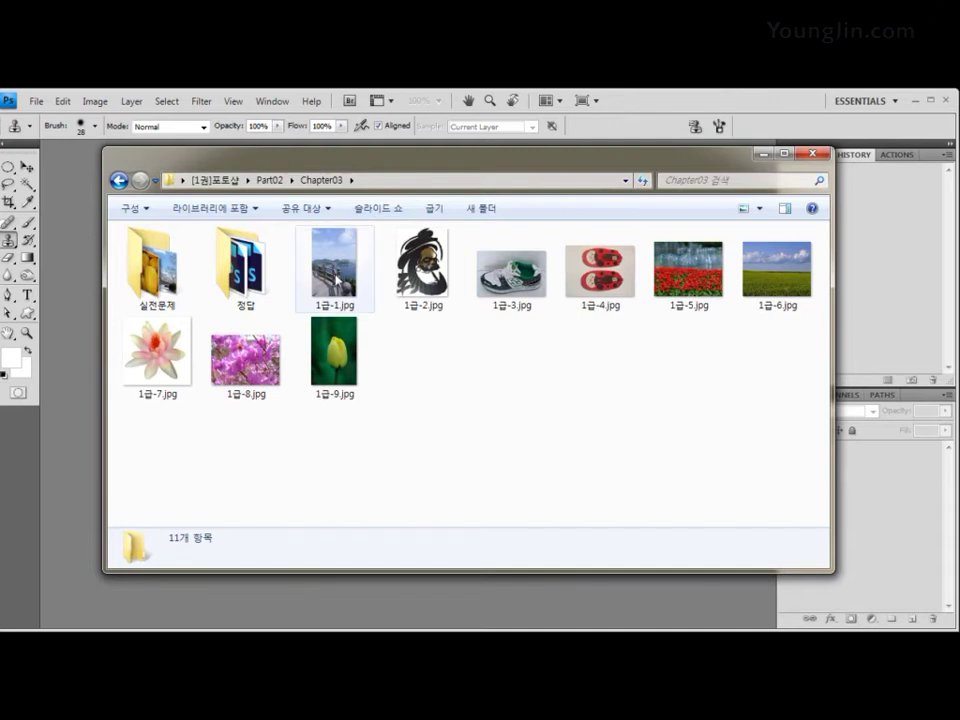
pyautogui.click(813, 153)
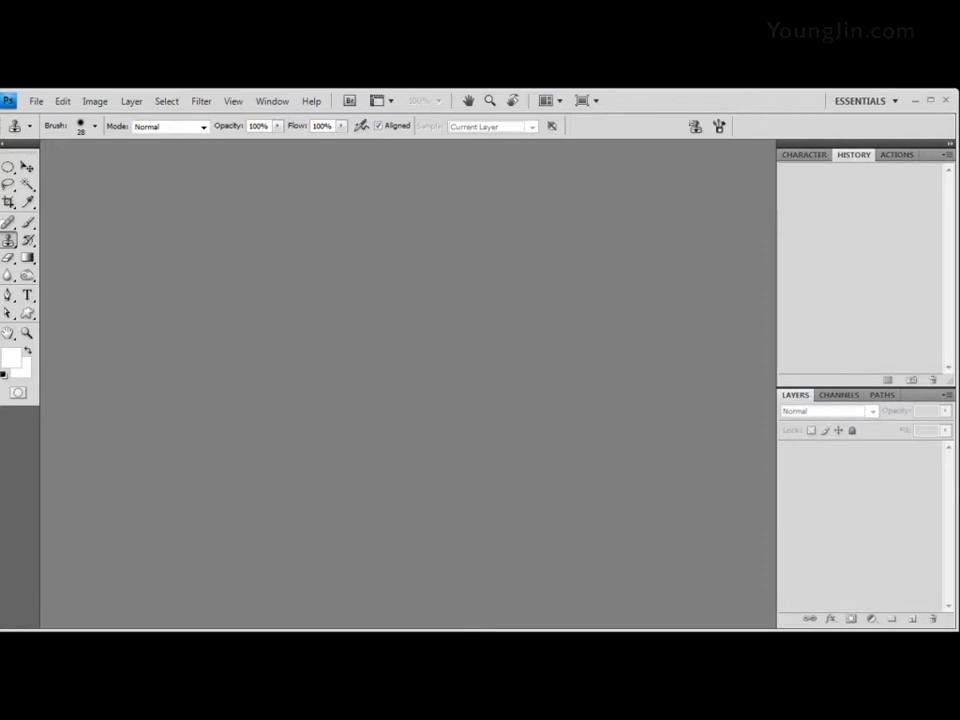
pyautogui.click(37, 103)
pyautogui.click(42, 118)
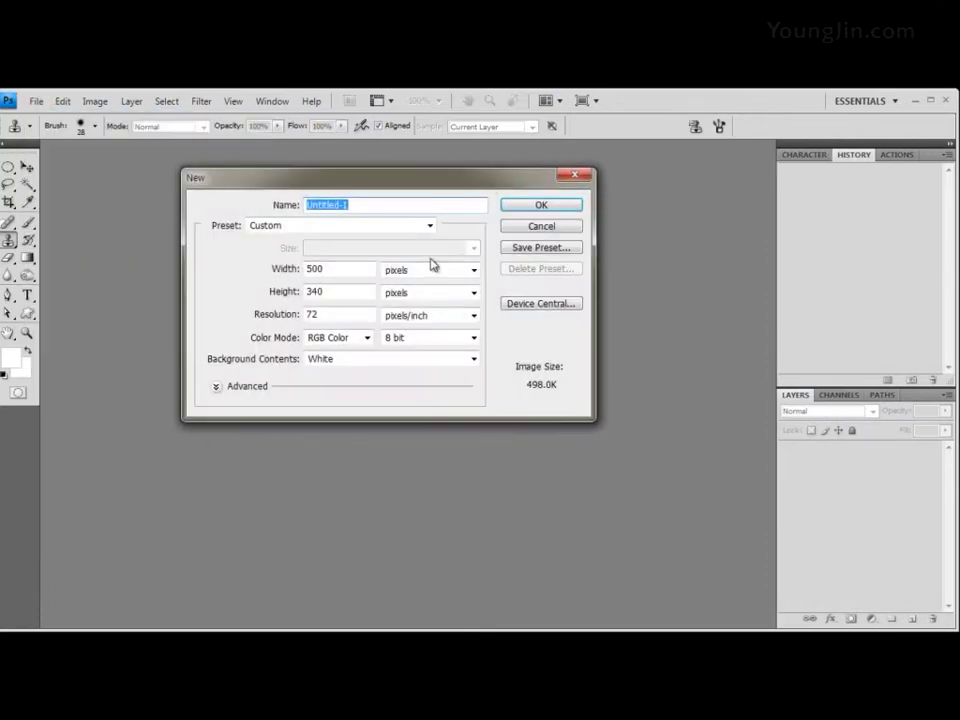
pyautogui.moveTo(336, 268); pyautogui.dragTo(173, 273)
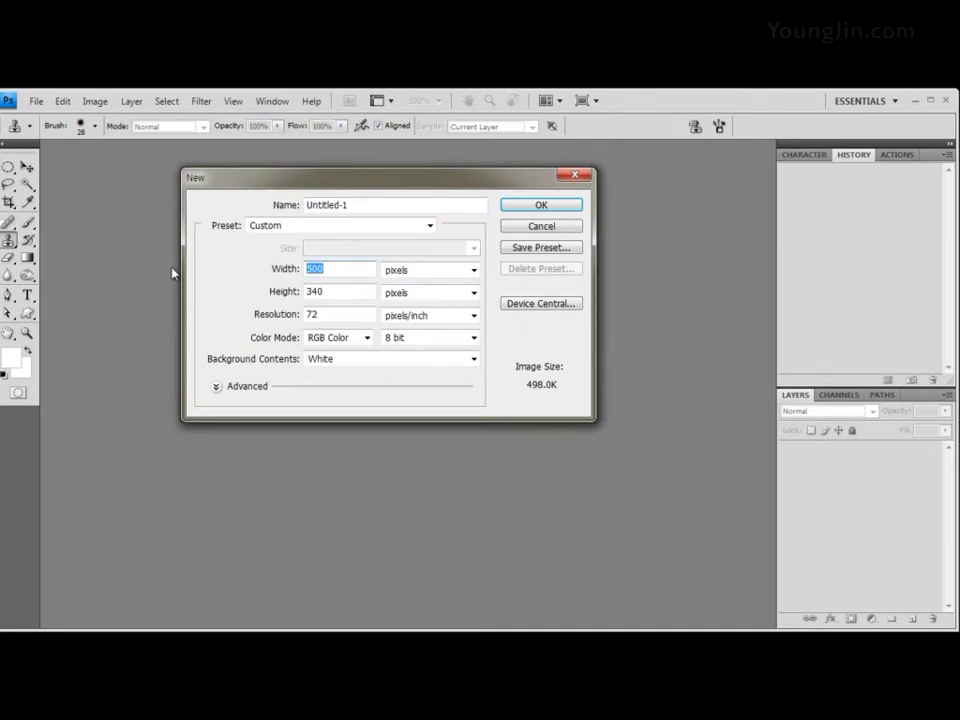
pyautogui.write('260')
pyautogui.press('Tab')
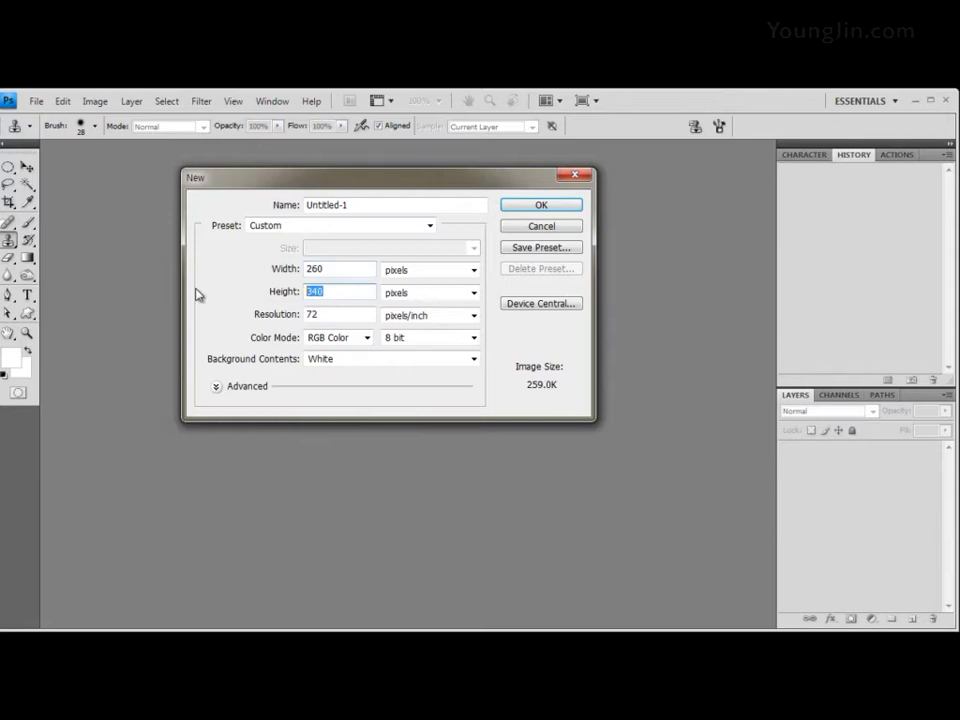
pyautogui.write('400')
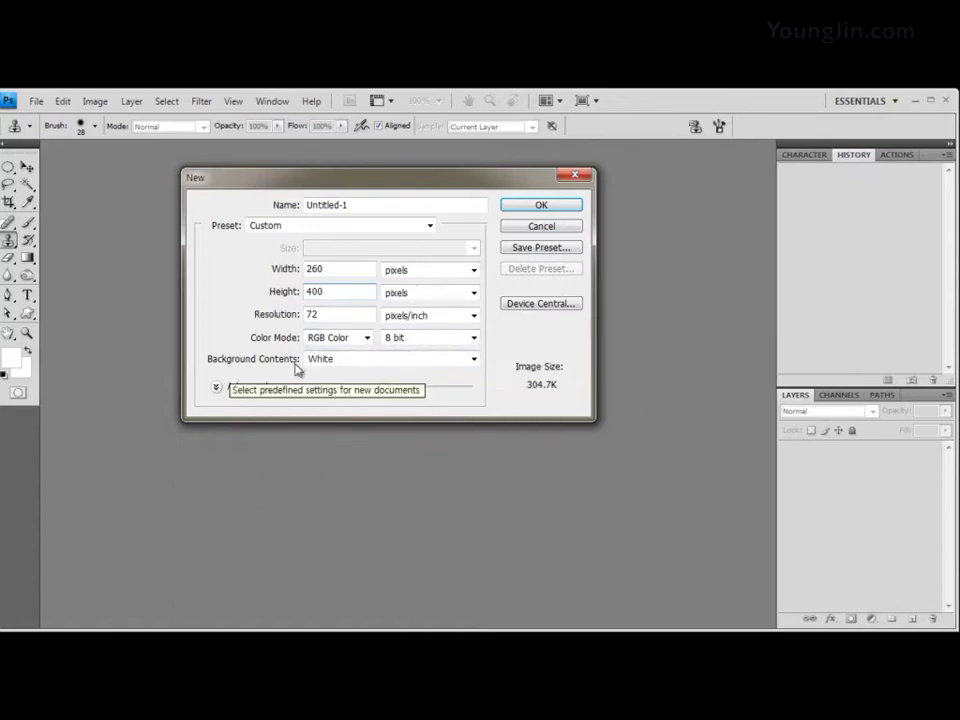
pyautogui.click(554, 211)
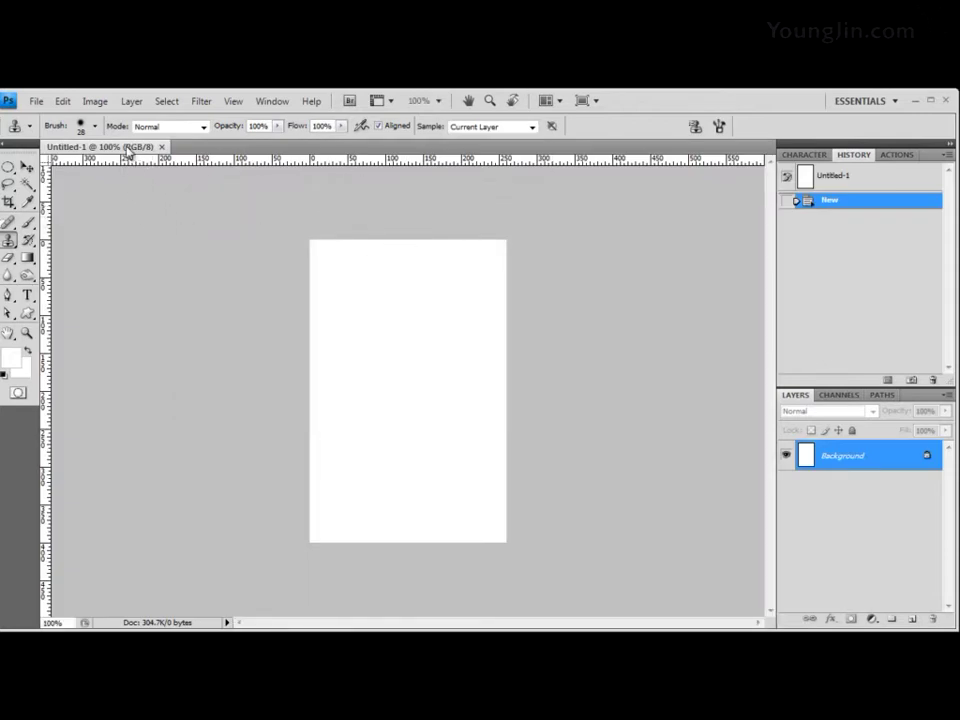
# Step: Save the new document as 챕터3-1.psd in the 내 사진 folder in Photoshop format
pyautogui.click(34, 101)
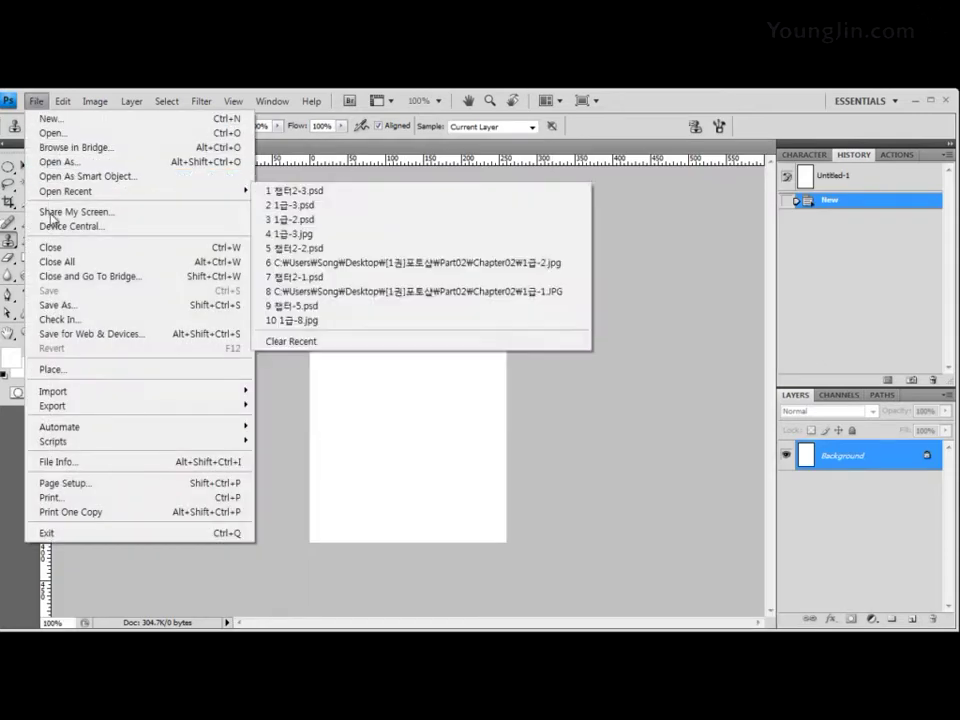
pyautogui.click(63, 305)
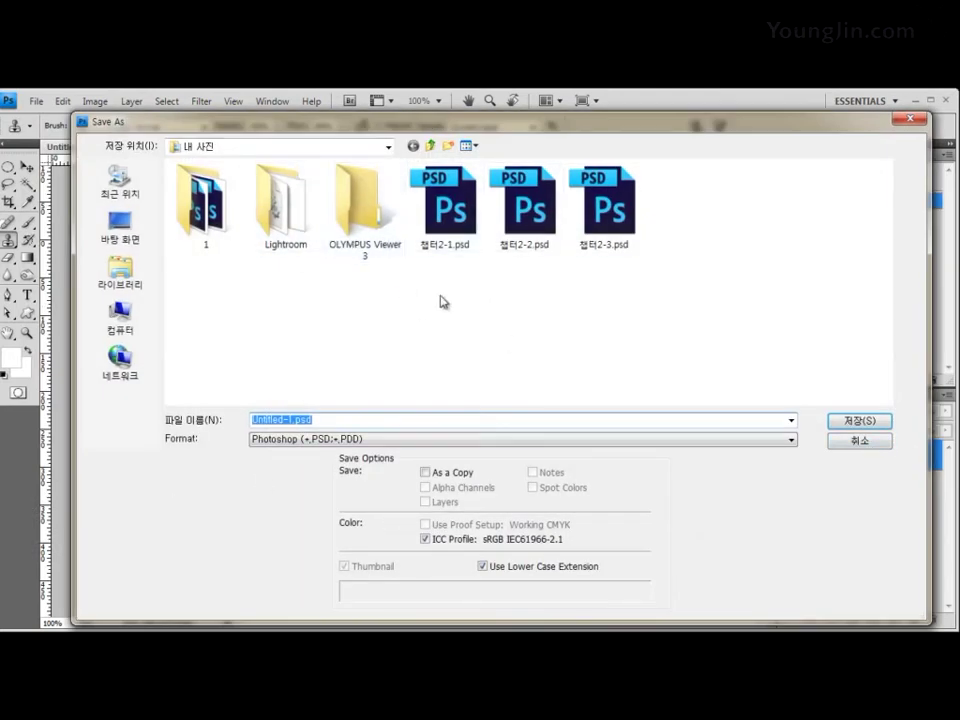
pyautogui.click(446, 237)
pyautogui.click(279, 420)
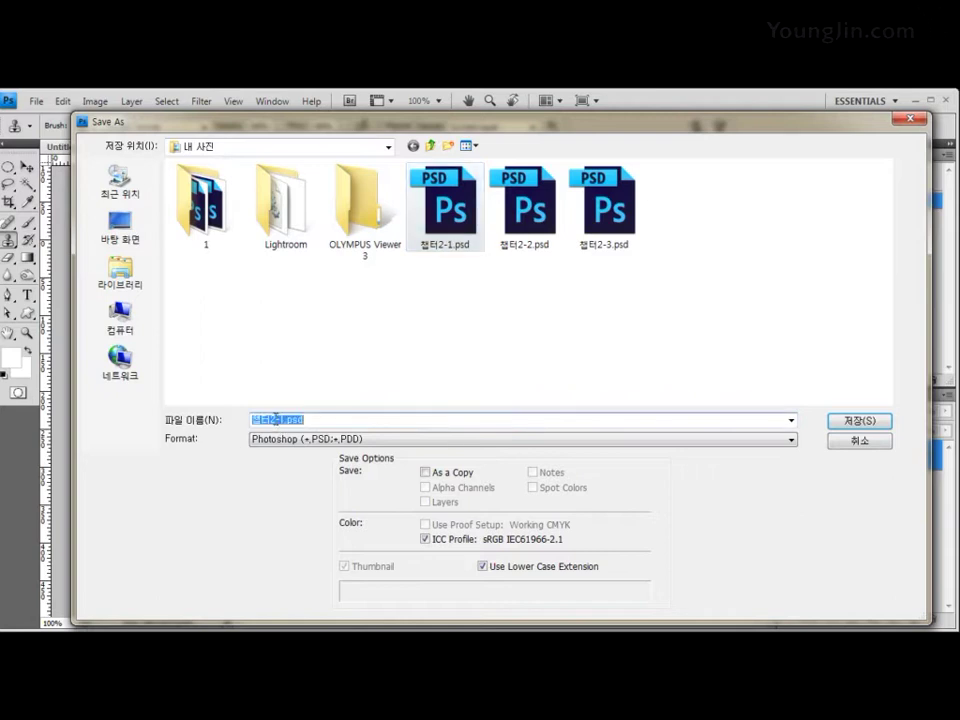
pyautogui.click(271, 419)
pyautogui.hotkey('shift', 'Right')
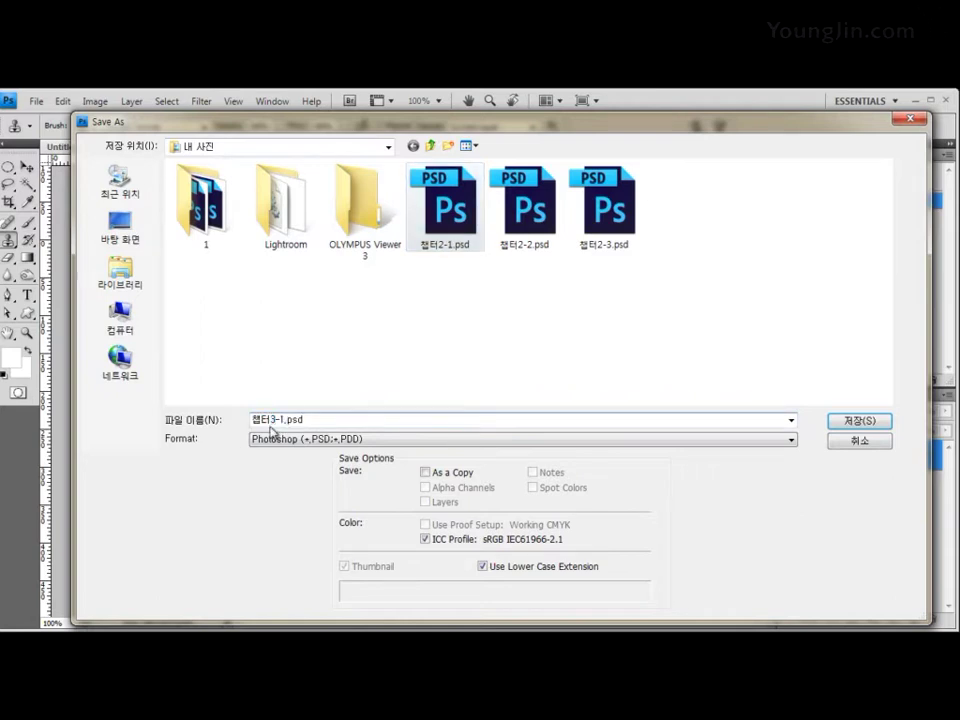
pyautogui.click(836, 420)
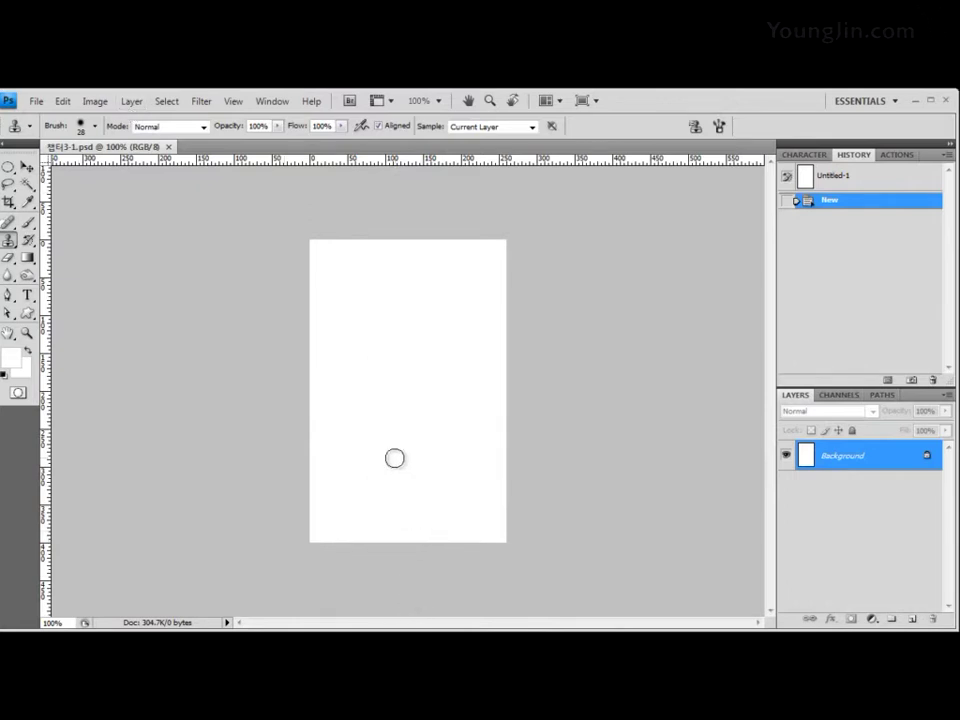
# Step: Switch to the Chapter03 folder window and open 1급-1.jpg in Photoshop
pyautogui.hotkey('alt', 'Tab')
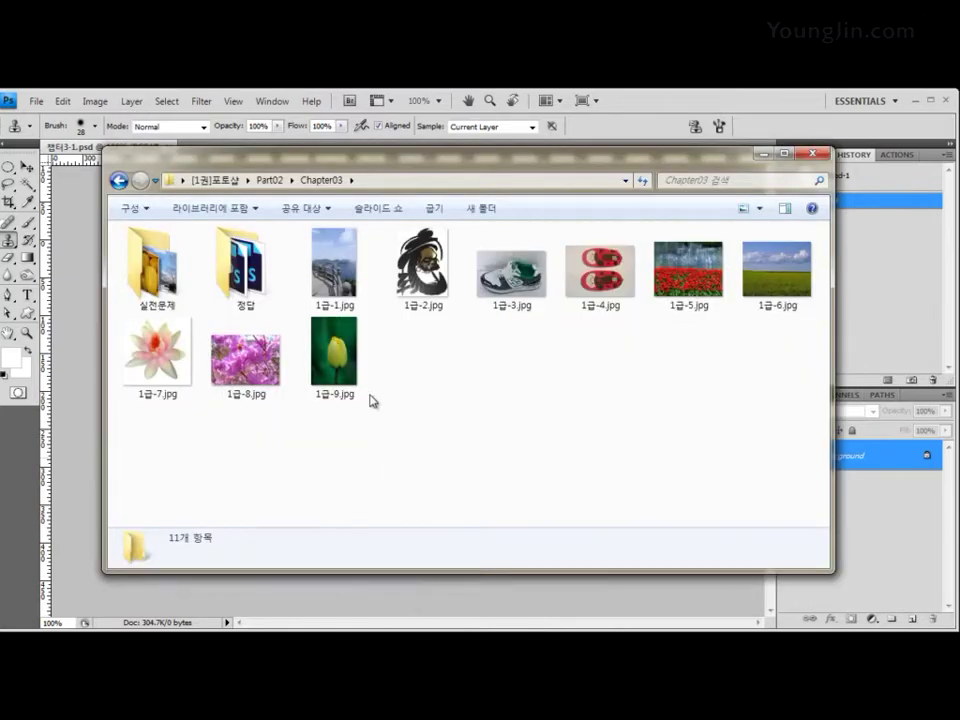
pyautogui.click(340, 279)
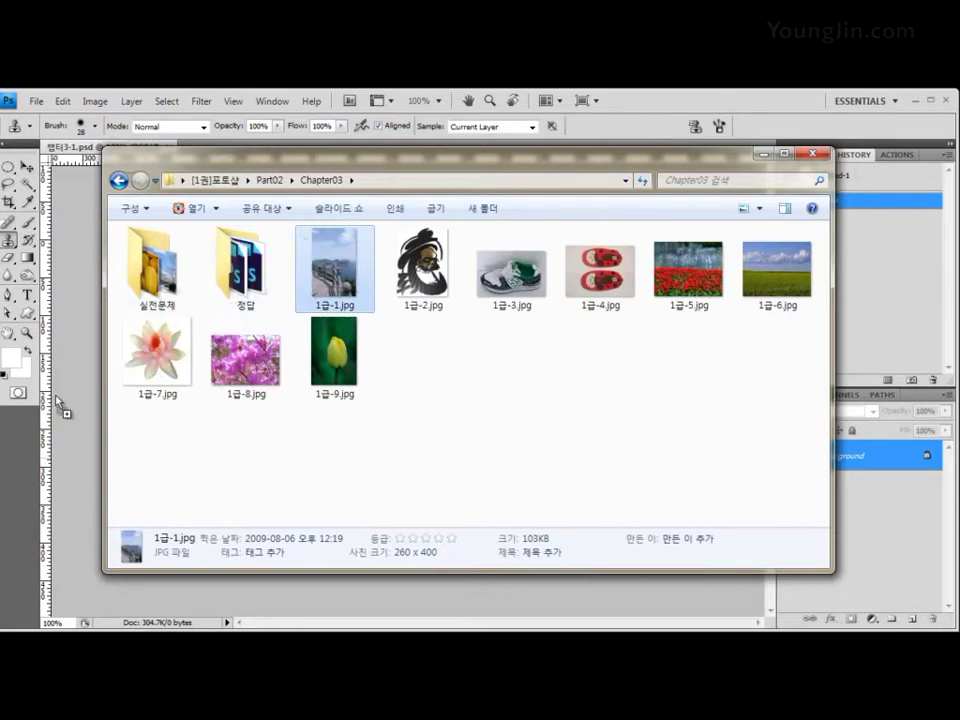
pyautogui.press('Return')
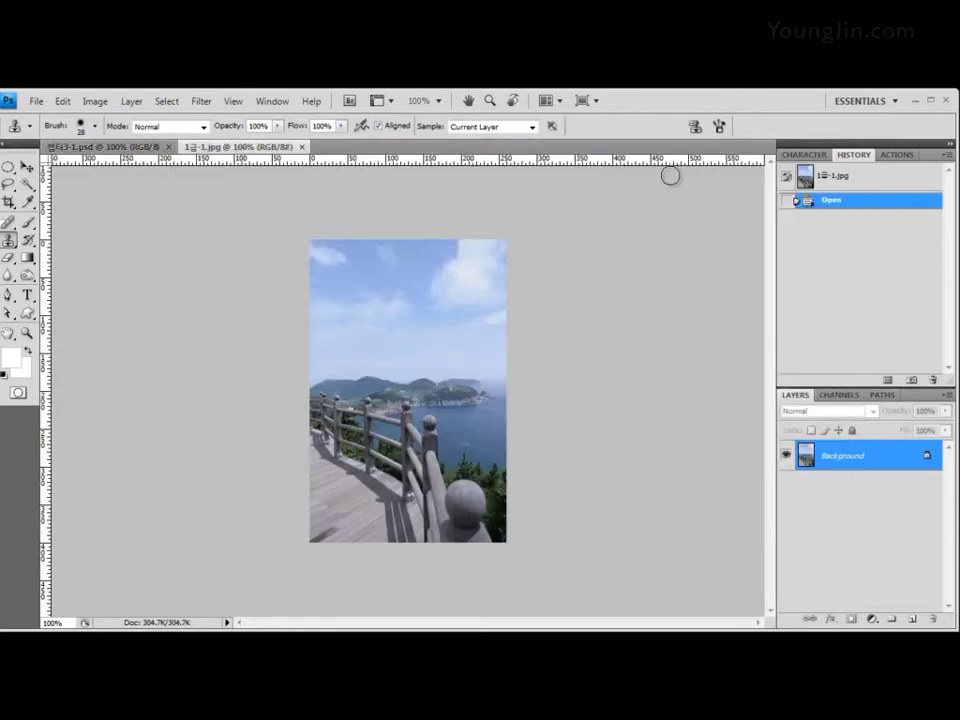
# Step: Activate the Move tool and float 챕터3-1.psd and 1급-1.jpg as separate windows side by side
pyautogui.click(27, 168)
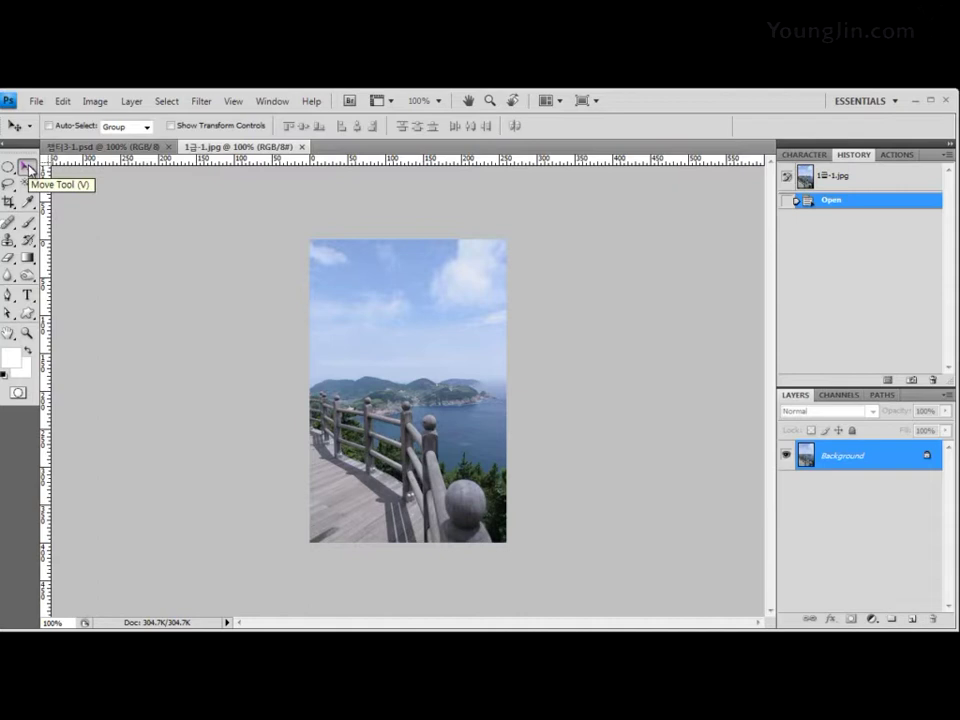
pyautogui.moveTo(263, 147); pyautogui.dragTo(380, 230)
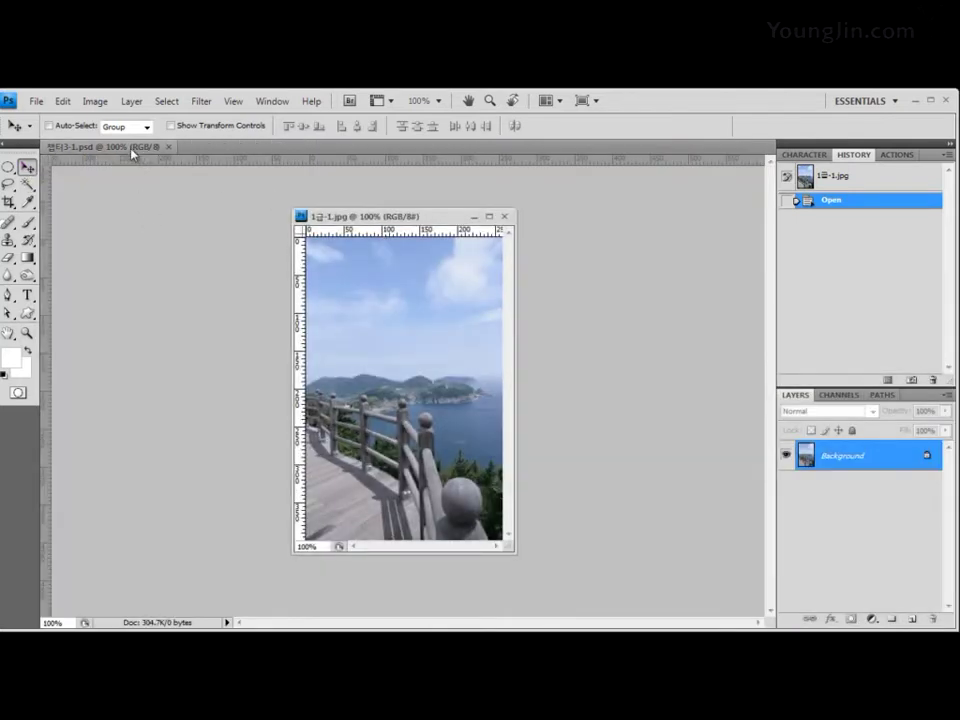
pyautogui.moveTo(132, 152); pyautogui.dragTo(150, 175)
pyautogui.moveTo(332, 216); pyautogui.dragTo(390, 170)
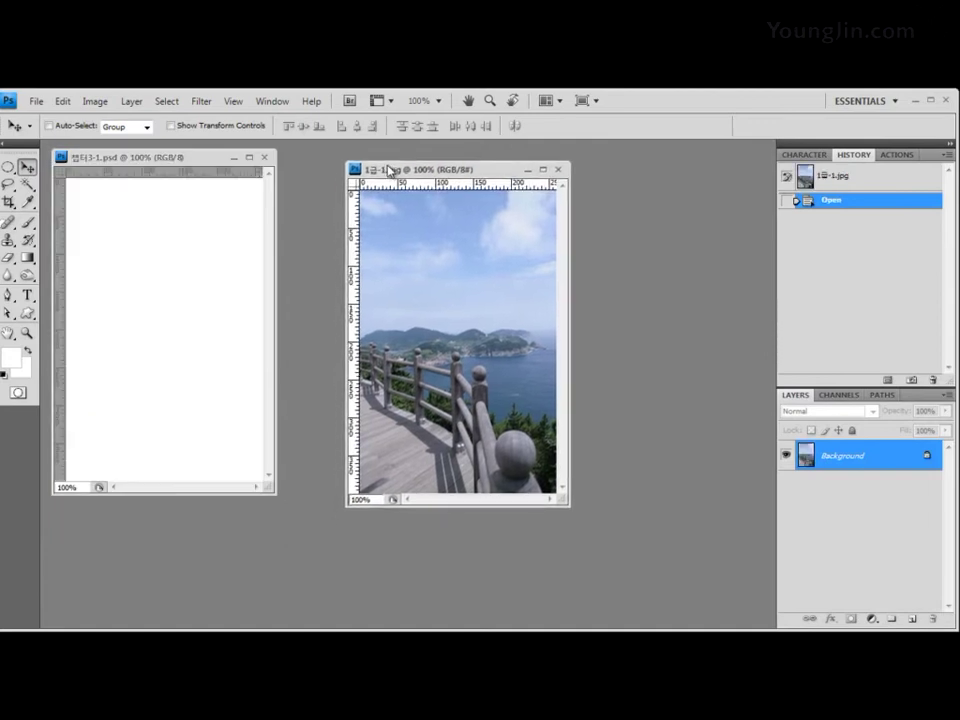
# Step: Copy the whole 1급-1.jpg photo into 챕터3-1.psd so it fills the canvas, and close 1급-1.jpg
pyautogui.click(208, 157)
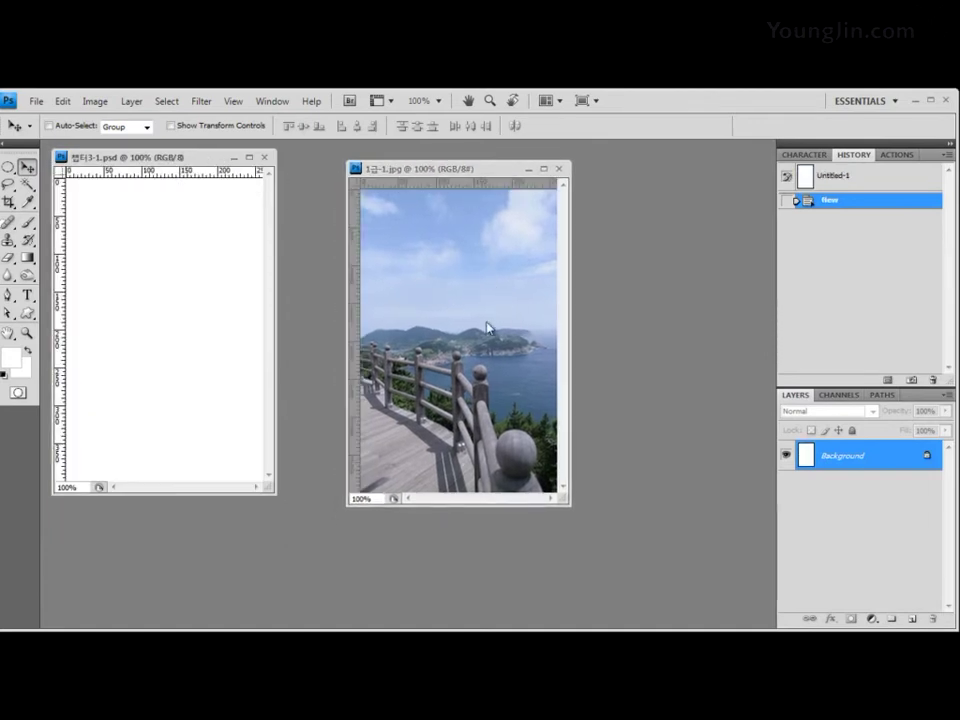
pyautogui.click(475, 216)
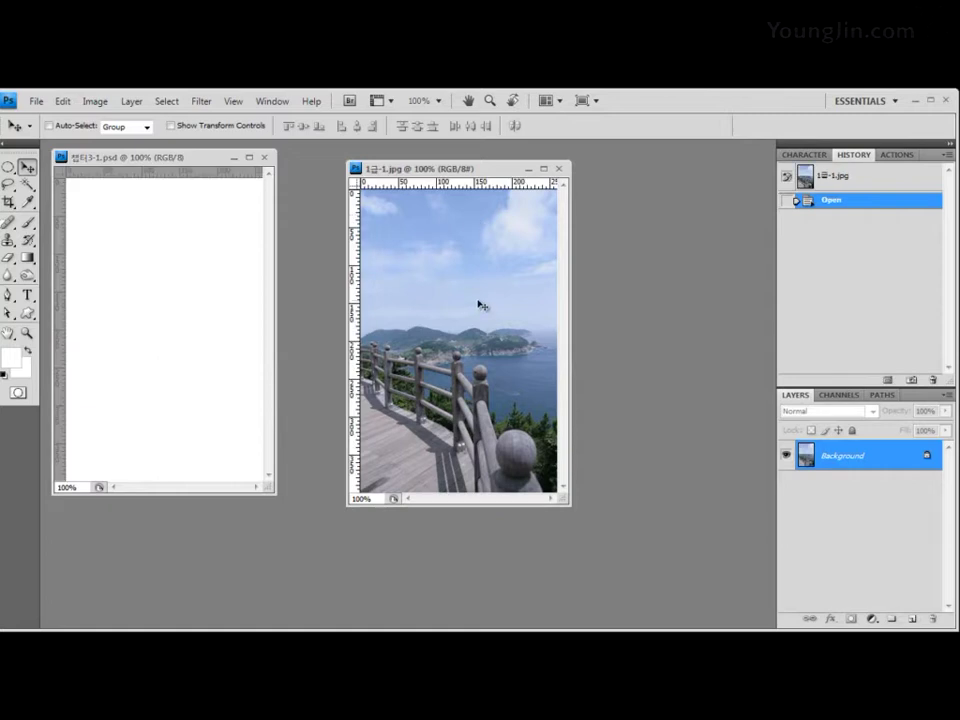
pyautogui.moveTo(481, 305); pyautogui.dragTo(182, 306)
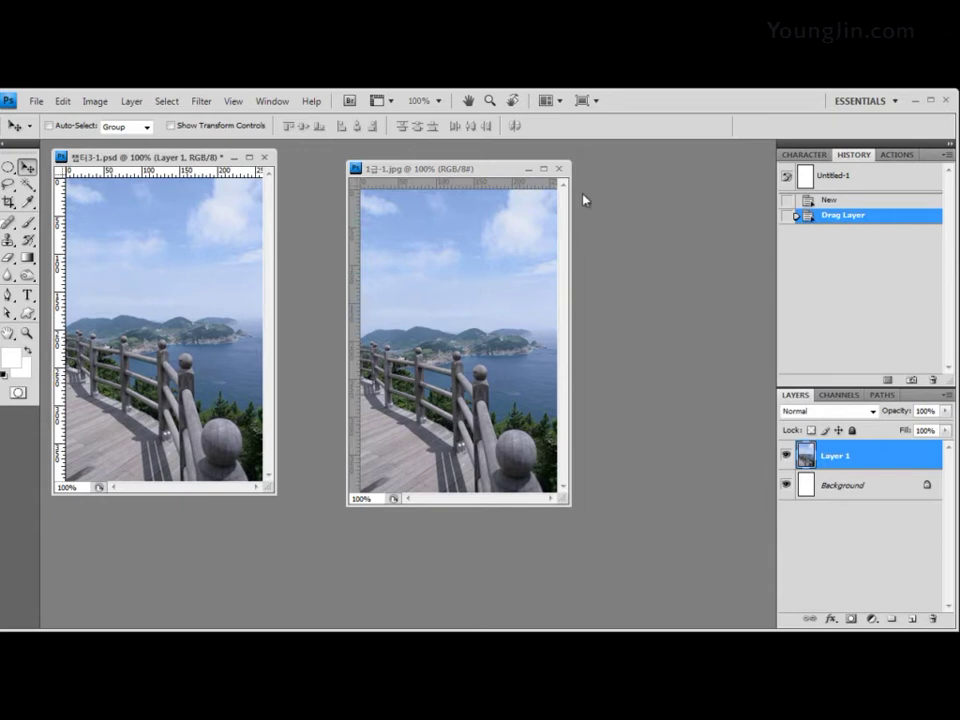
pyautogui.click(560, 171)
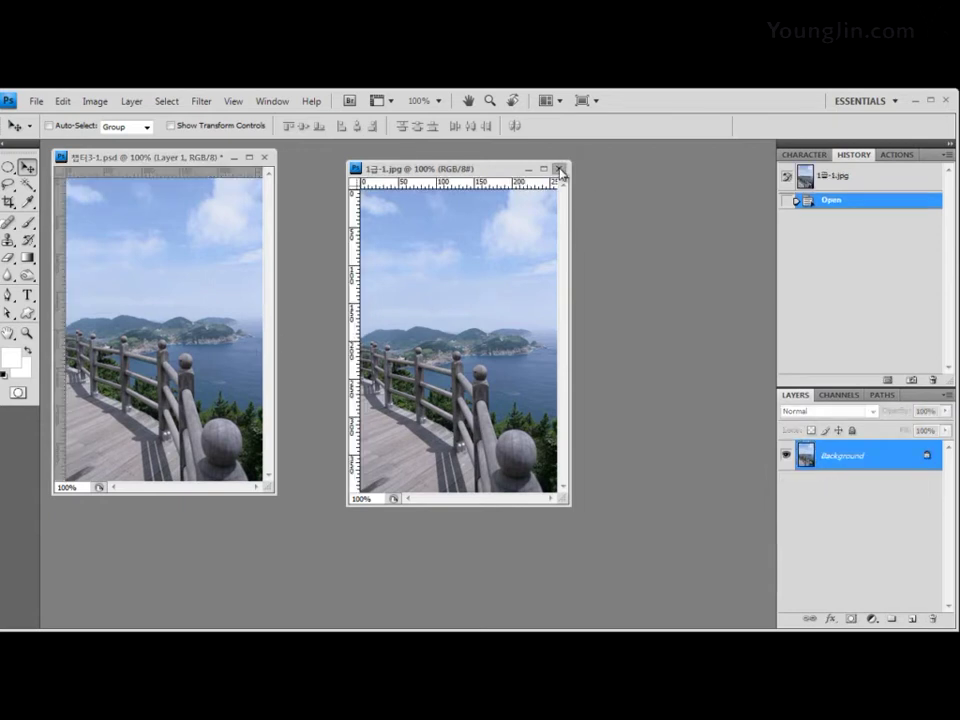
pyautogui.click(560, 170)
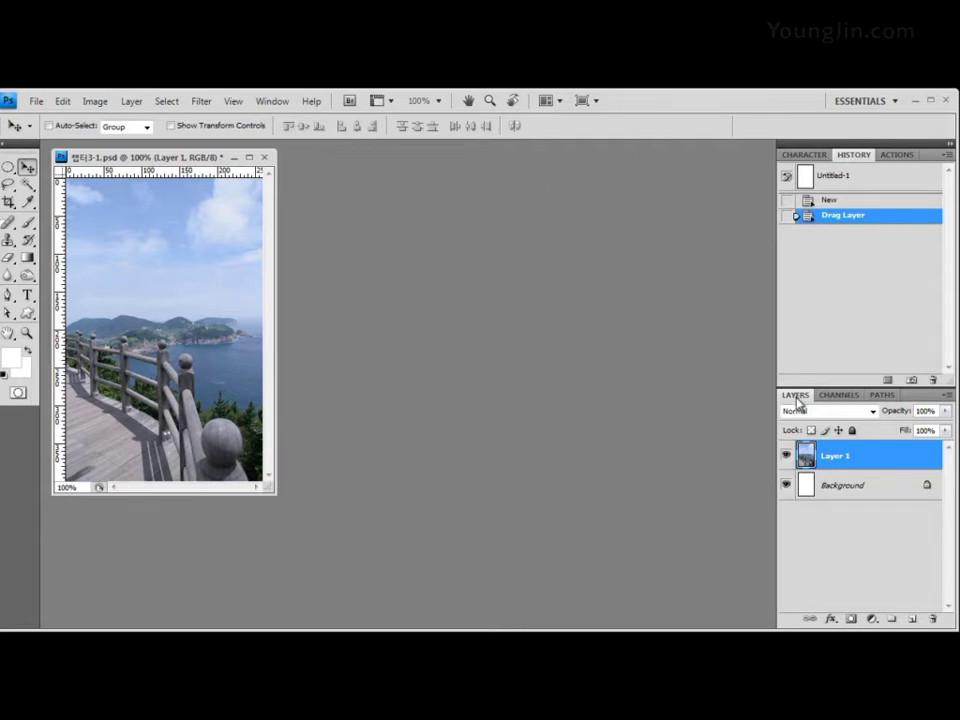
# Step: Undock the Layers panel, place it beside the image, and add a new empty layer above the photo layer
pyautogui.moveTo(795, 394); pyautogui.dragTo(402, 180)
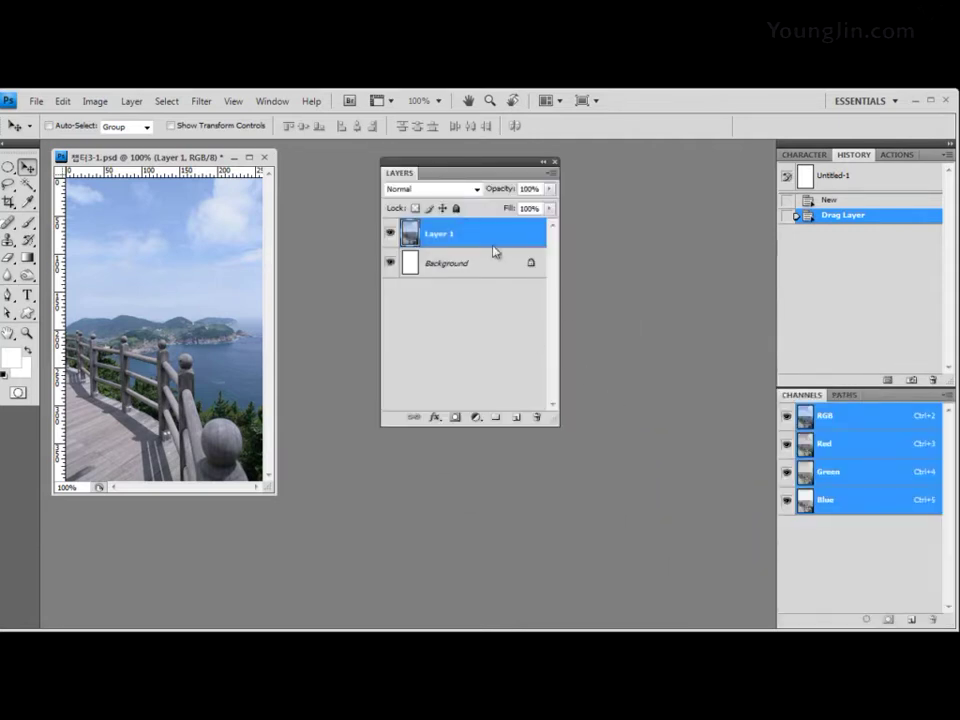
pyautogui.moveTo(474, 176); pyautogui.dragTo(426, 172)
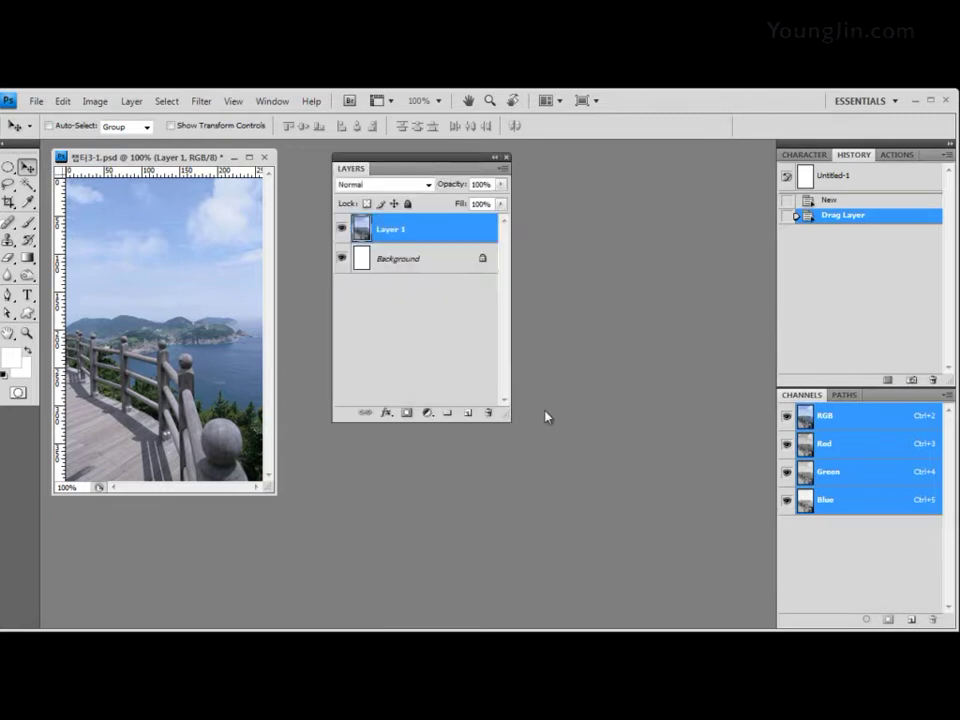
pyautogui.click(468, 413)
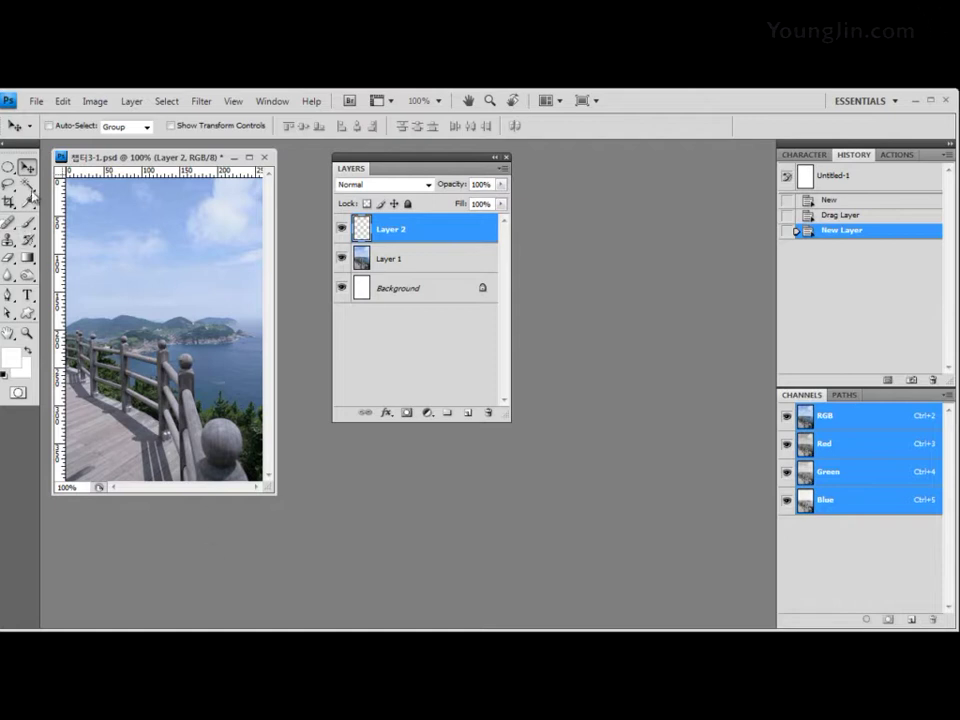
# Step: Activate the Brush tool and check its diameter, hardness and tip presets
pyautogui.click(28, 224)
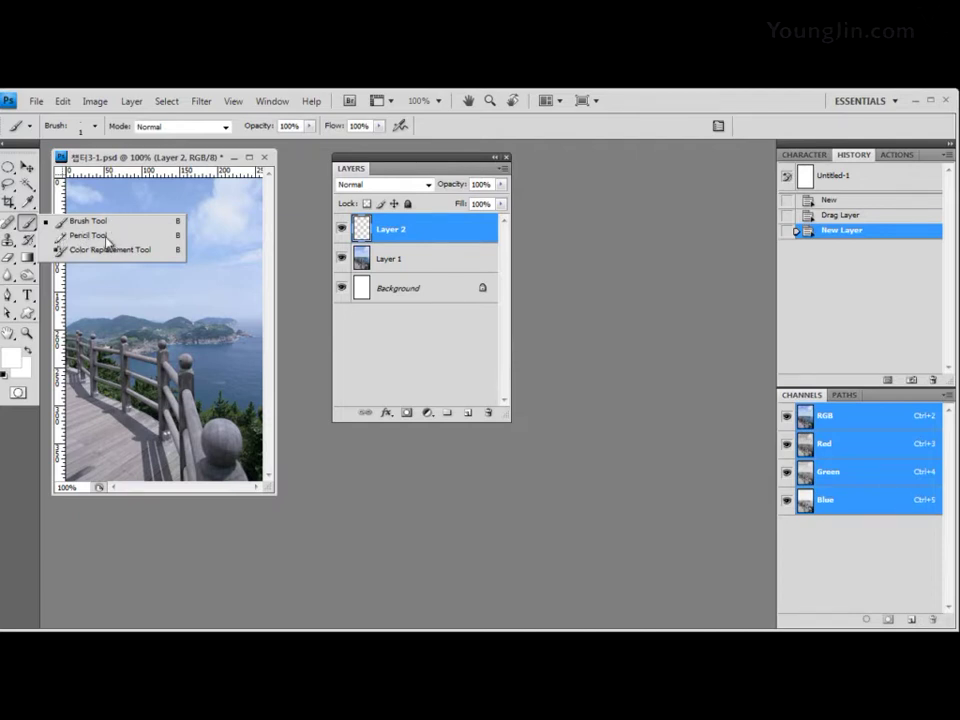
pyautogui.click(25, 224)
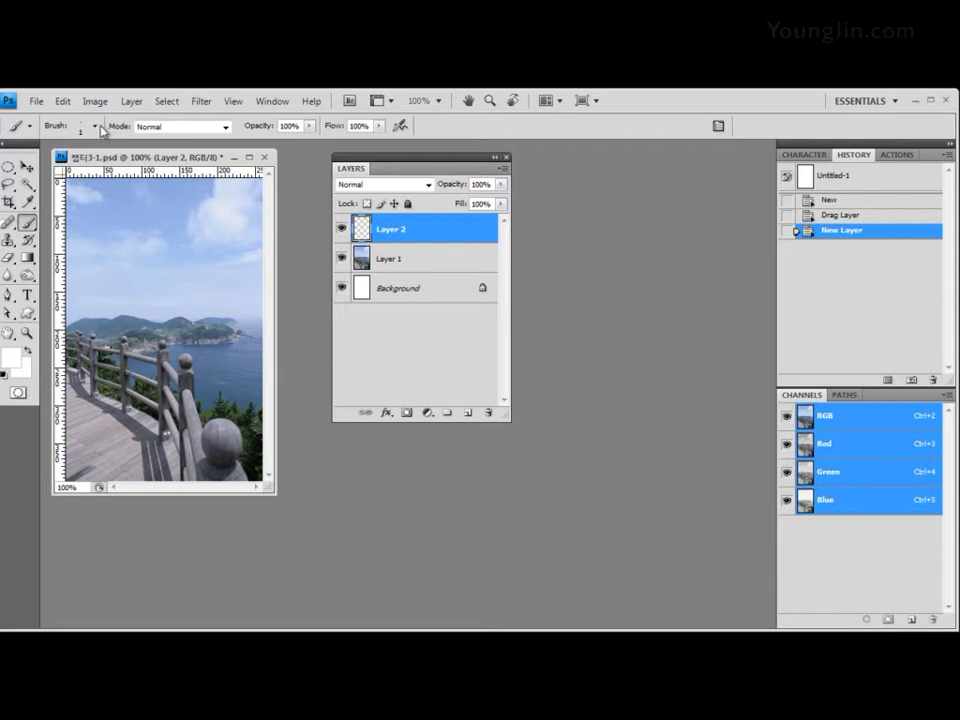
pyautogui.click(96, 127)
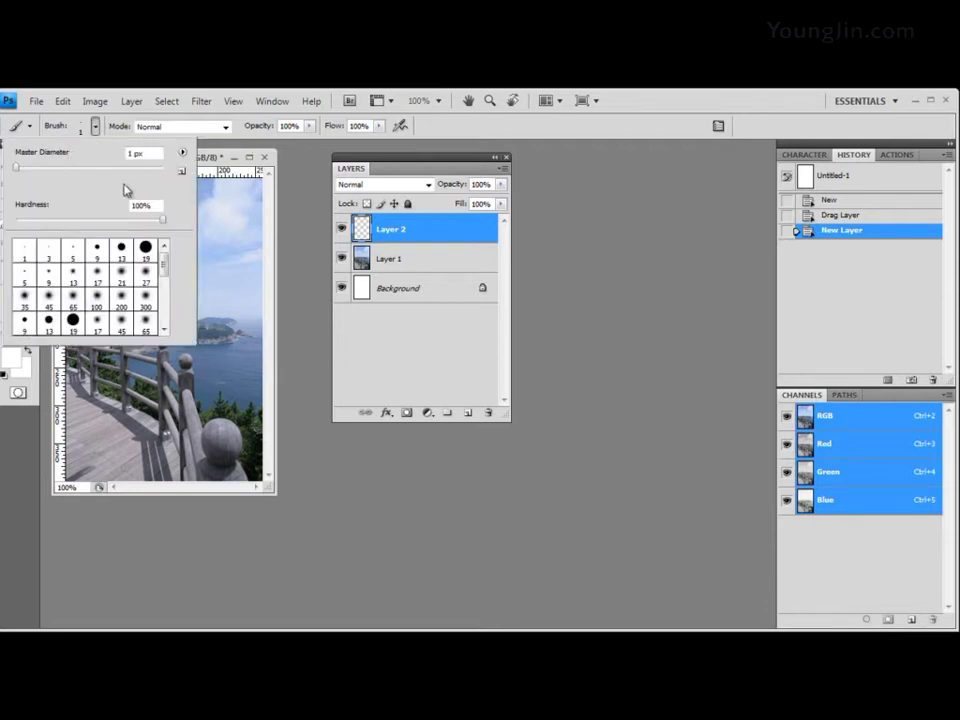
pyautogui.click(96, 127)
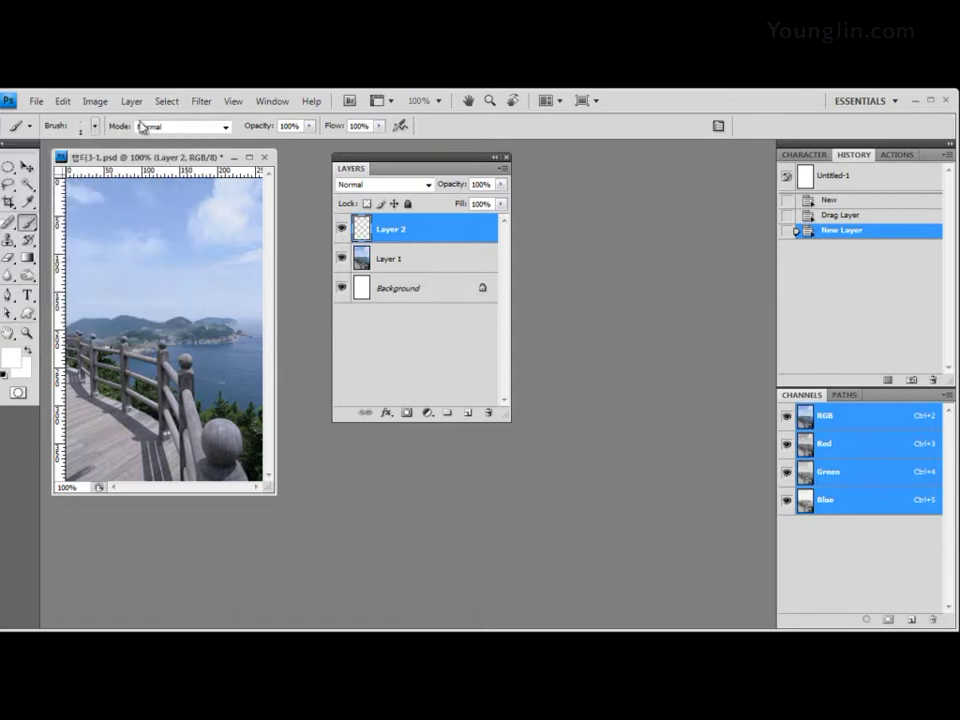
pyautogui.click(226, 128)
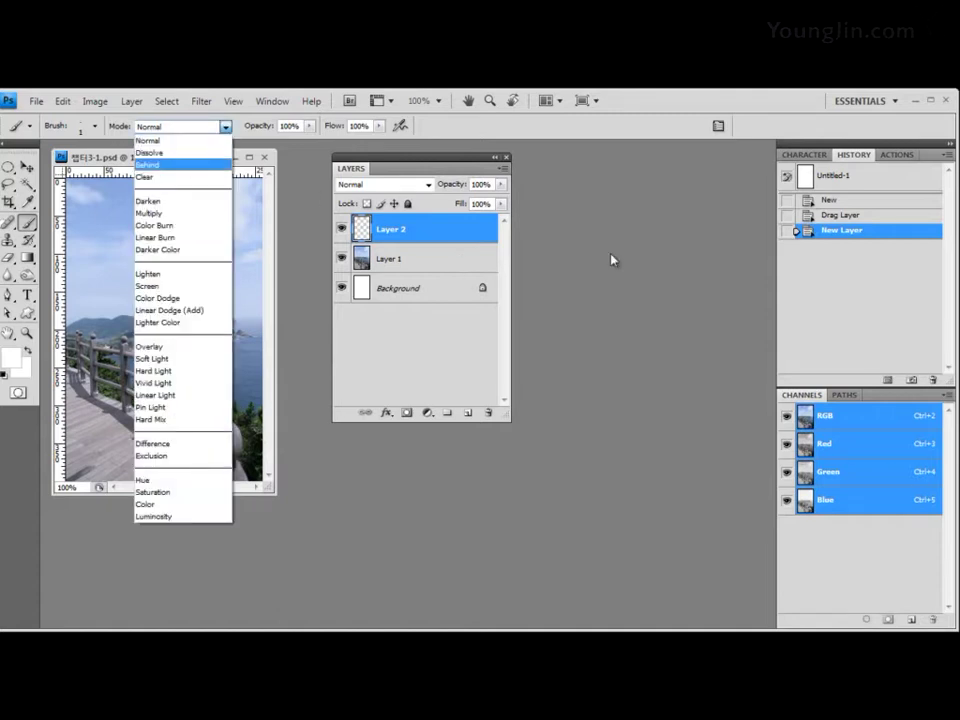
pyautogui.click(427, 186)
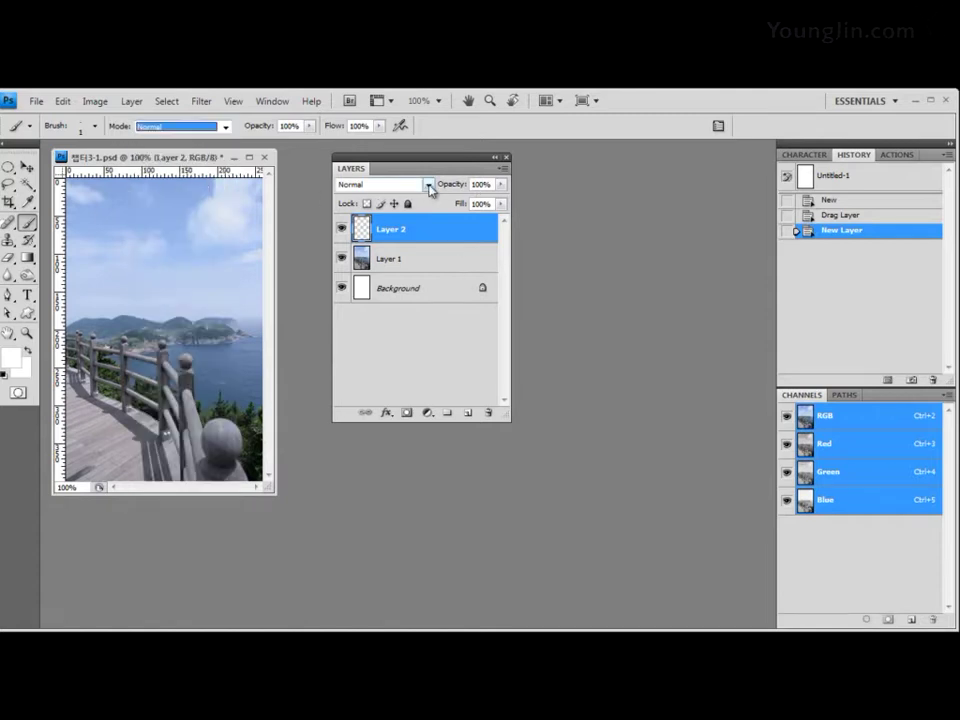
pyautogui.click(428, 186)
pyautogui.click(429, 187)
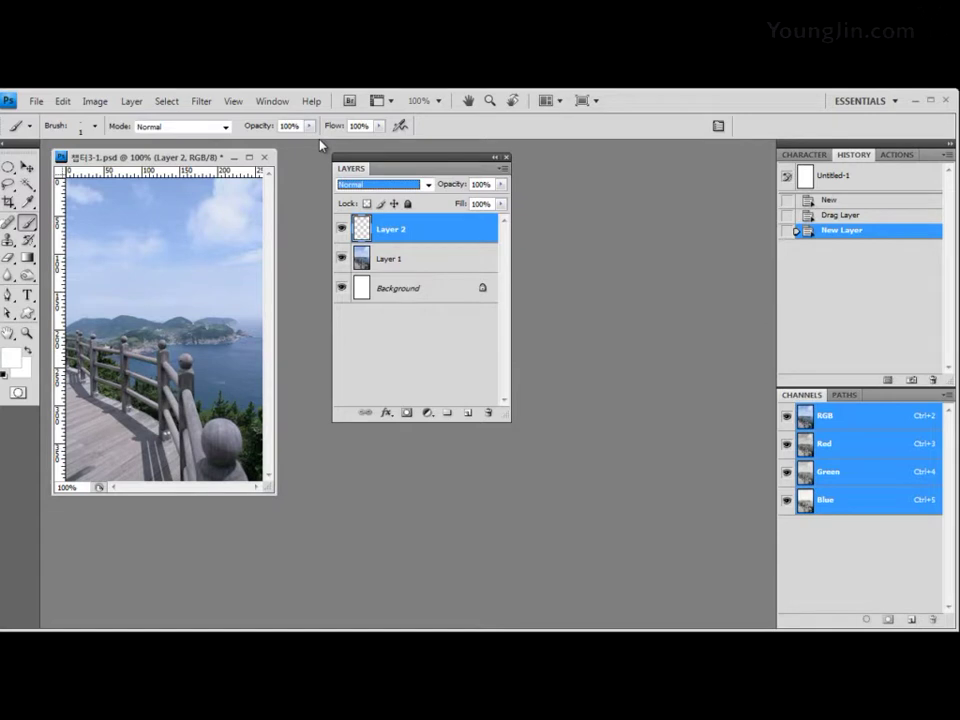
# Step: Replace the current brush presets with the Natural Brushes set and choose the Stipple Dense 56 pixels brush
pyautogui.click(97, 127)
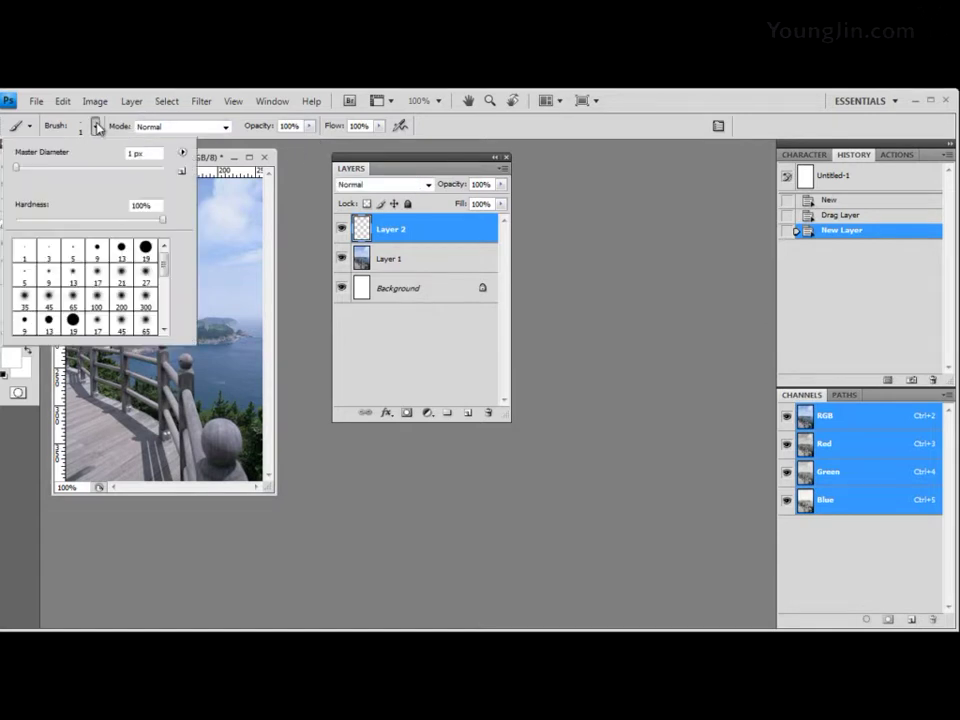
pyautogui.click(183, 154)
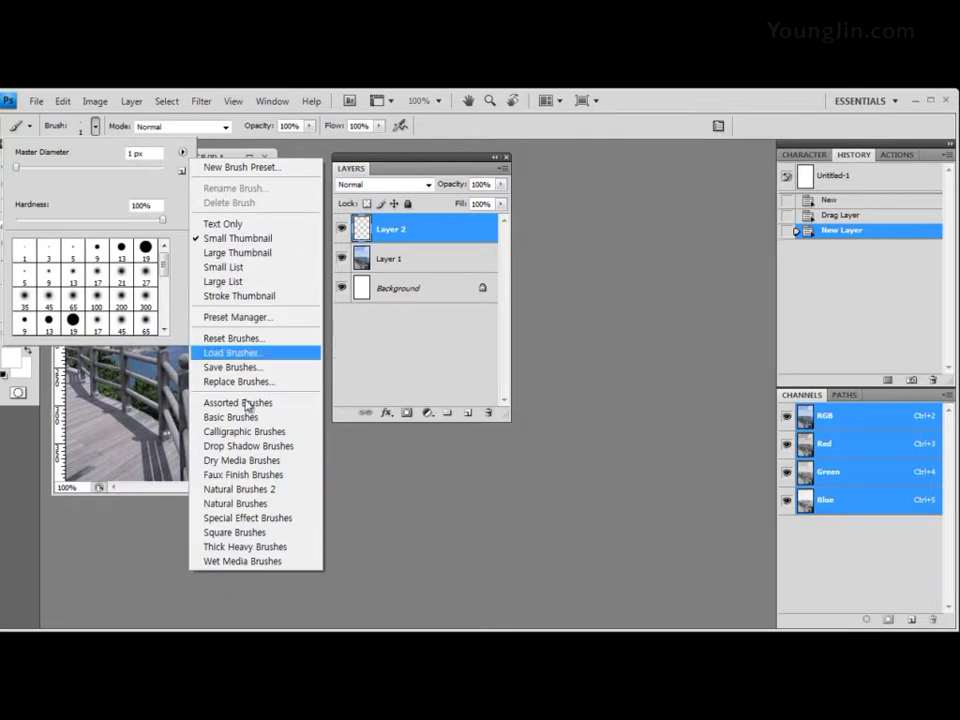
pyautogui.click(262, 504)
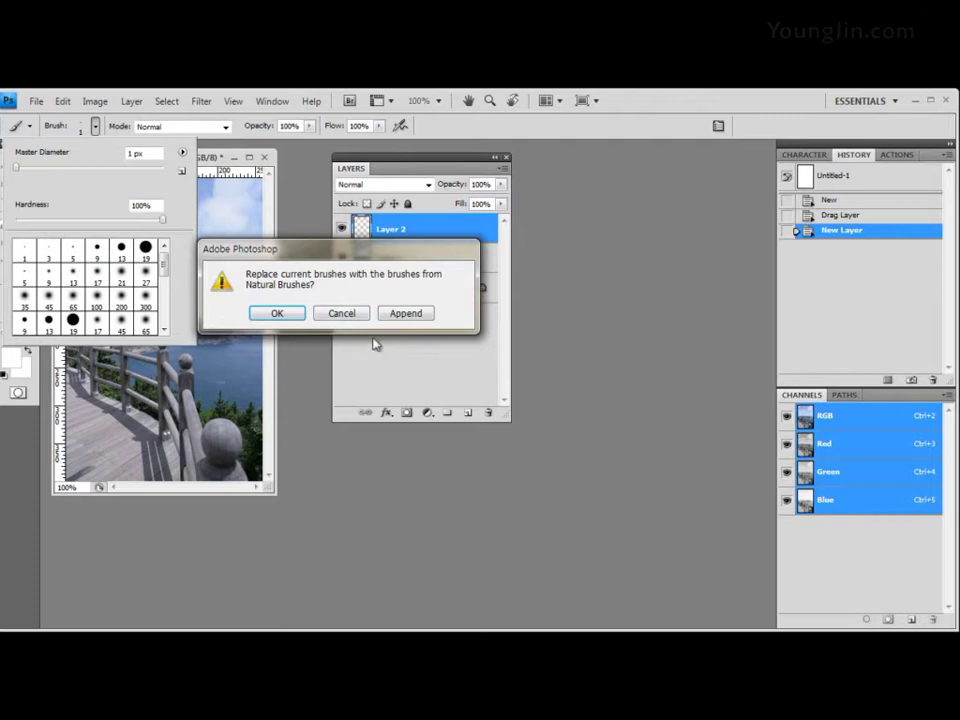
pyautogui.click(279, 314)
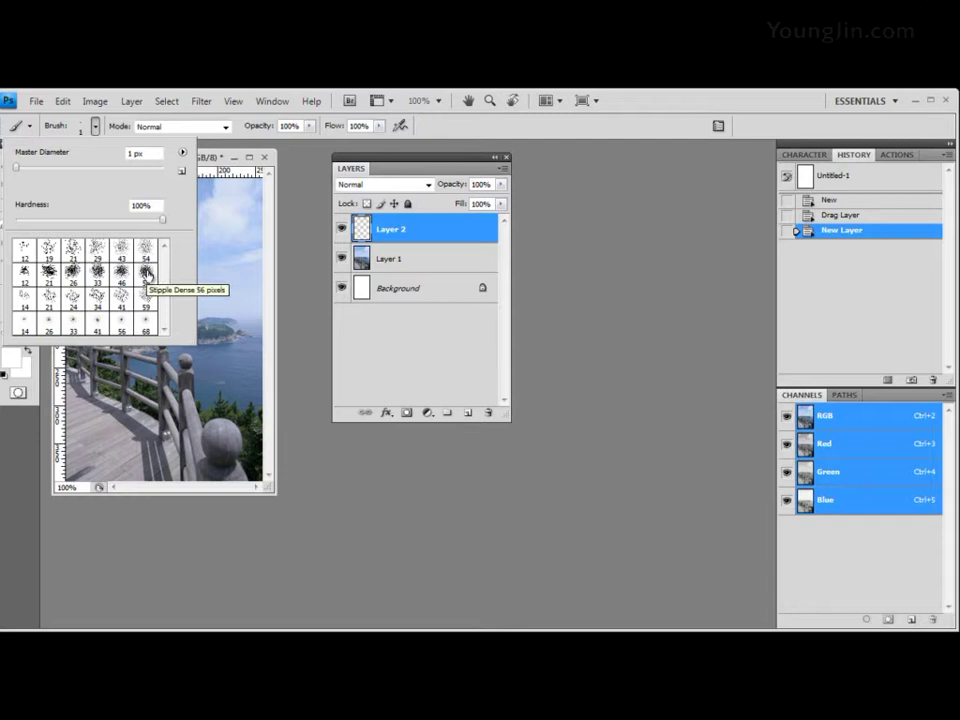
pyautogui.click(147, 272)
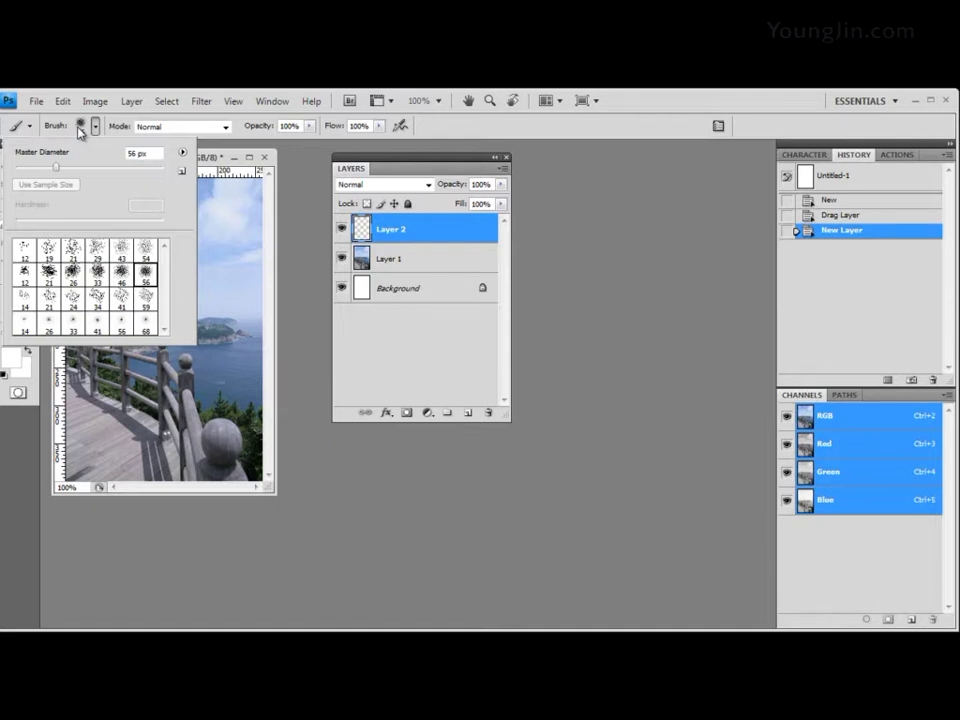
pyautogui.click(80, 132)
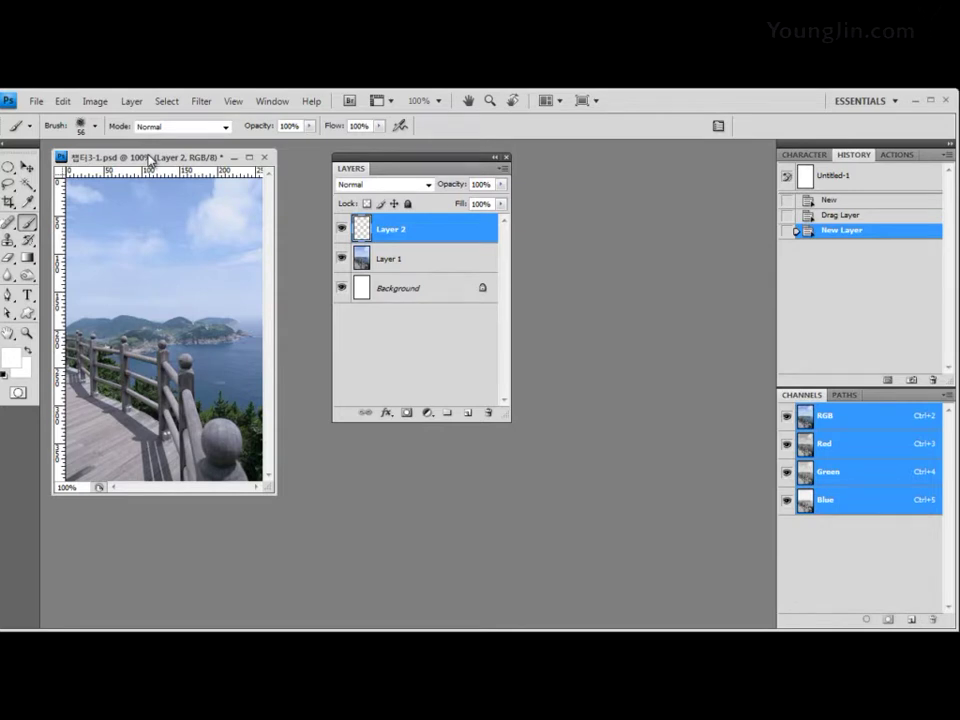
# Step: Set the foreground colour to cc66cc and paint a frame along all four edges of the canvas on Layer 2
pyautogui.click(12, 358)
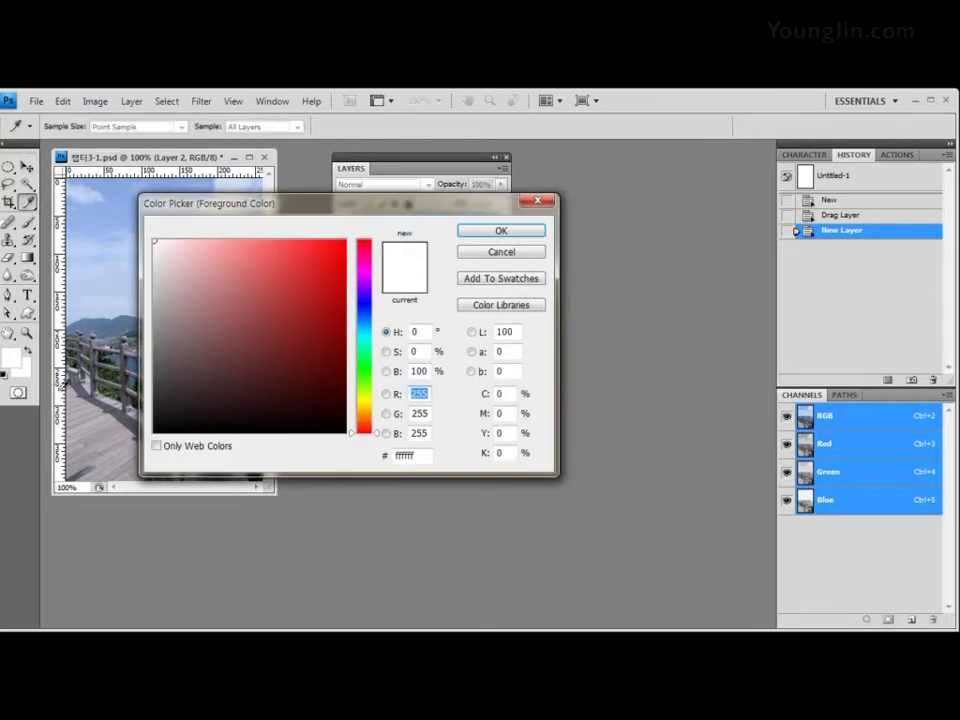
pyautogui.moveTo(430, 455); pyautogui.dragTo(318, 464)
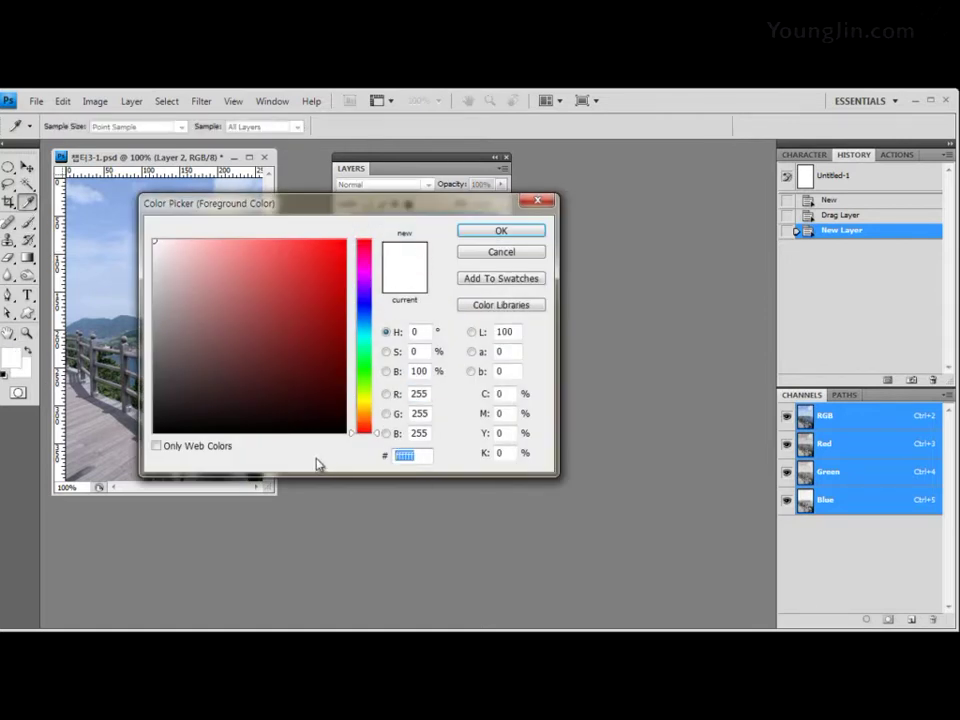
pyautogui.press('BackSpace')
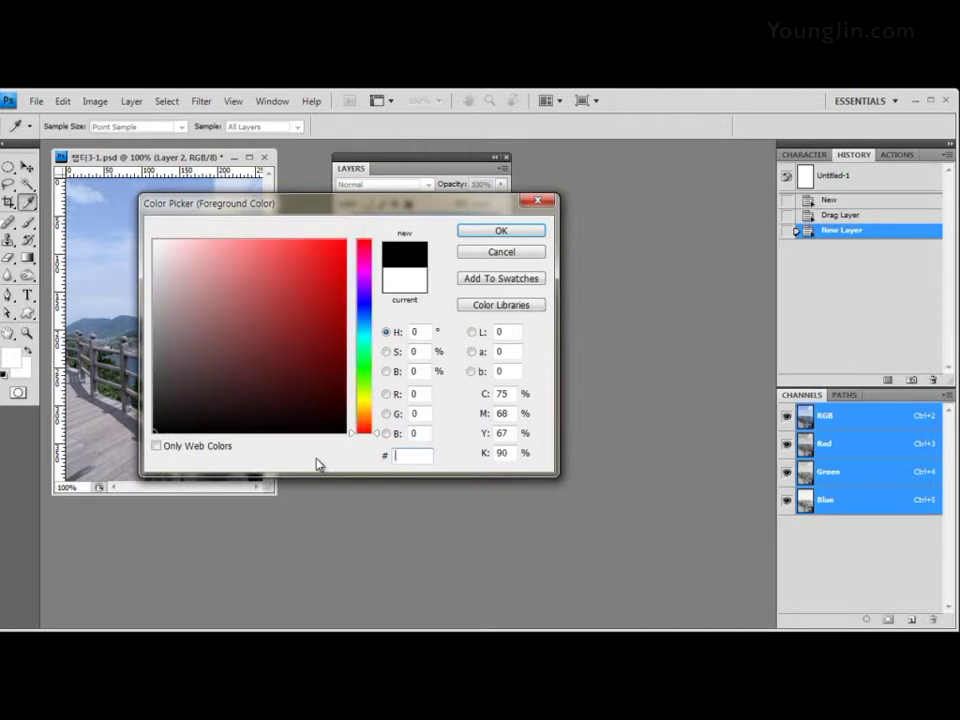
pyautogui.write('cc66cc')
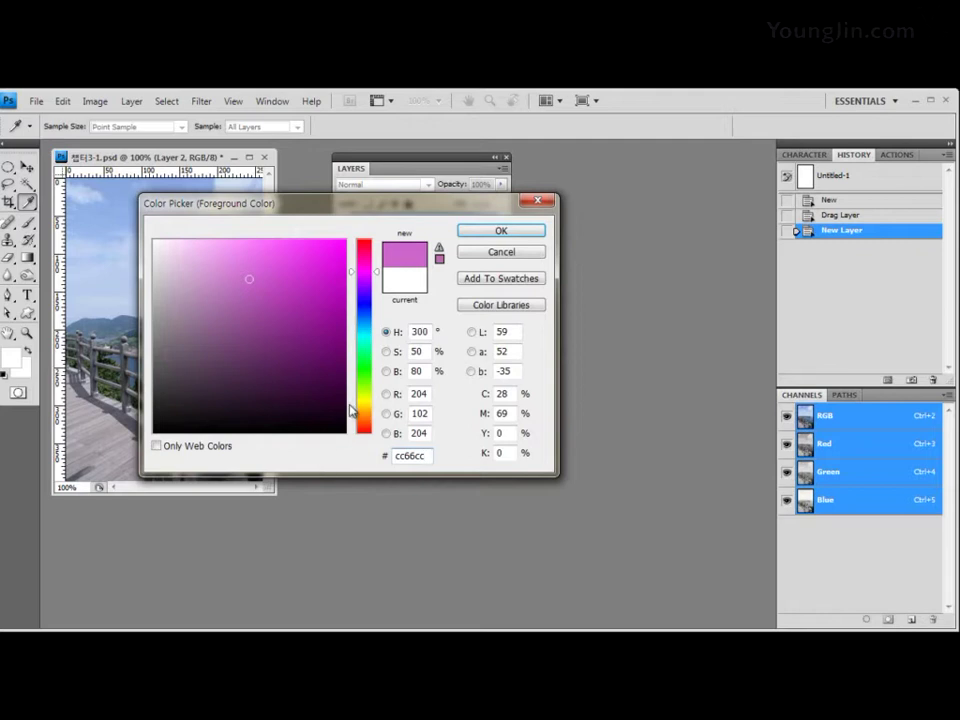
pyautogui.click(519, 236)
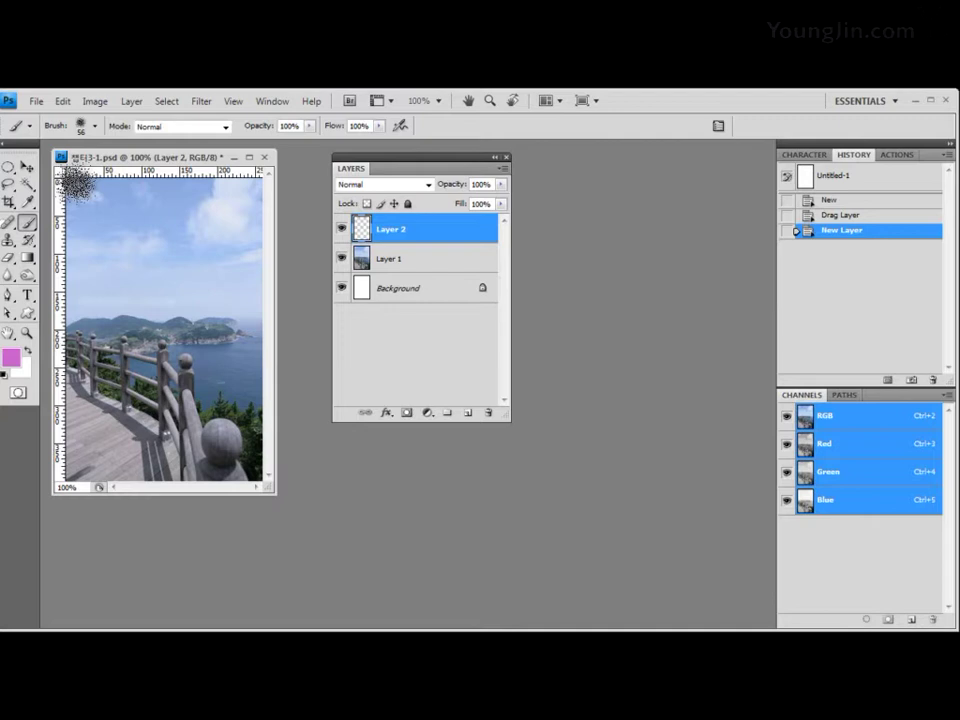
pyautogui.moveTo(79, 184)
pyautogui.mouseDown()
pyautogui.moveTo(78, 474)
pyautogui.moveTo(262, 470)
pyautogui.moveTo(253, 405)
pyautogui.moveTo(266, 342)
pyautogui.moveTo(251, 268)
pyautogui.moveTo(260, 185)
pyautogui.moveTo(75, 176)
pyautogui.moveTo(115, 180)
pyautogui.mouseUp()
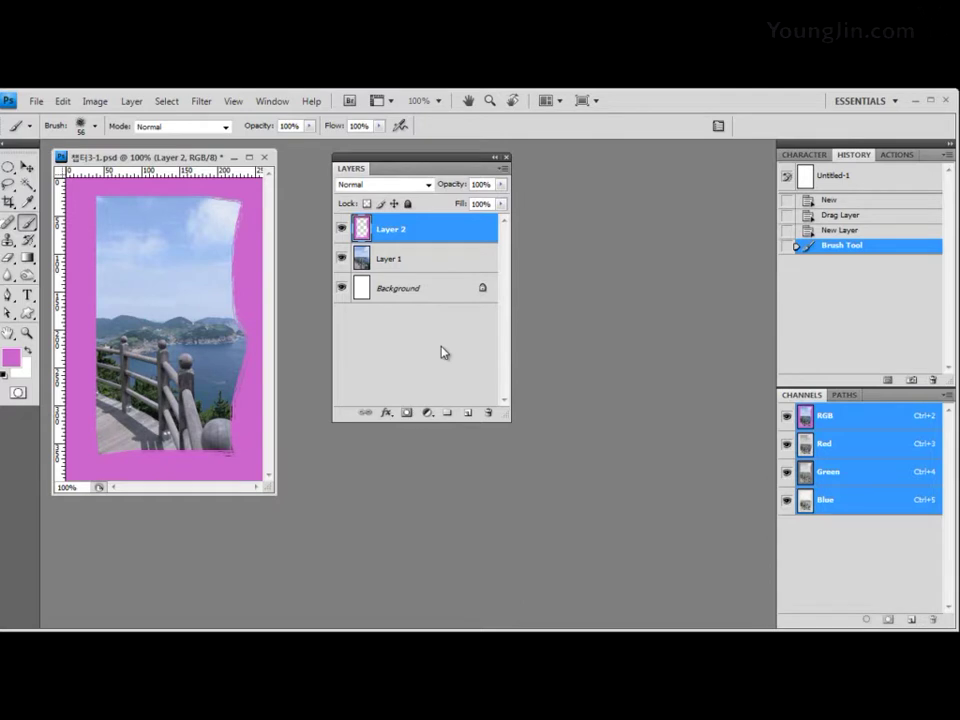
# Step: Make a rectangular selection with a 5 px feather around the photo area inside the painted frame, and invert the selection
pyautogui.click(7, 168)
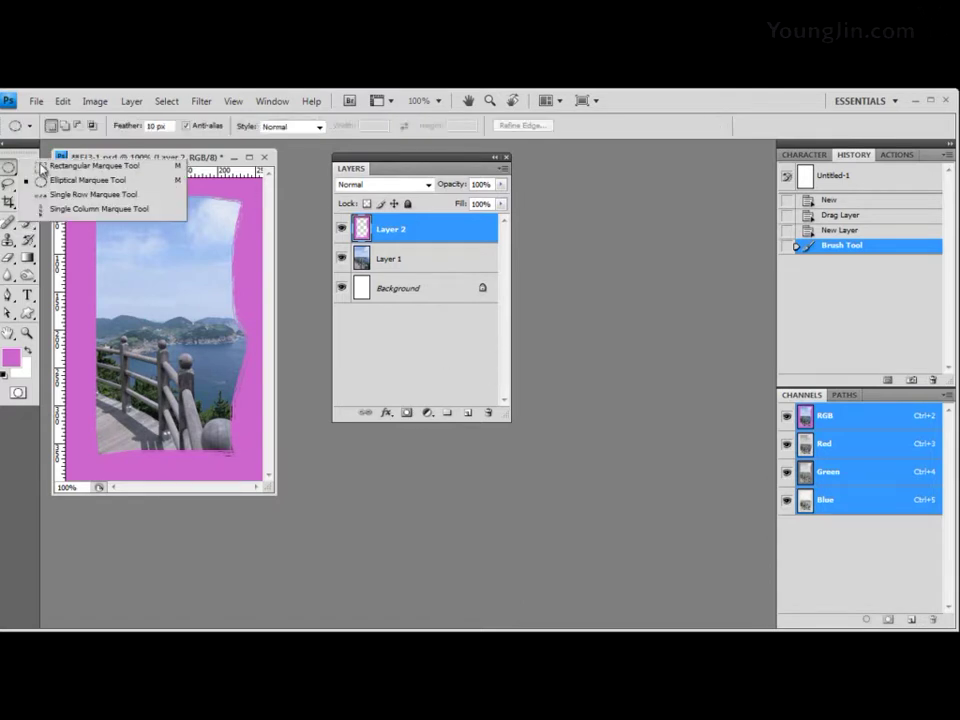
pyautogui.click(95, 166)
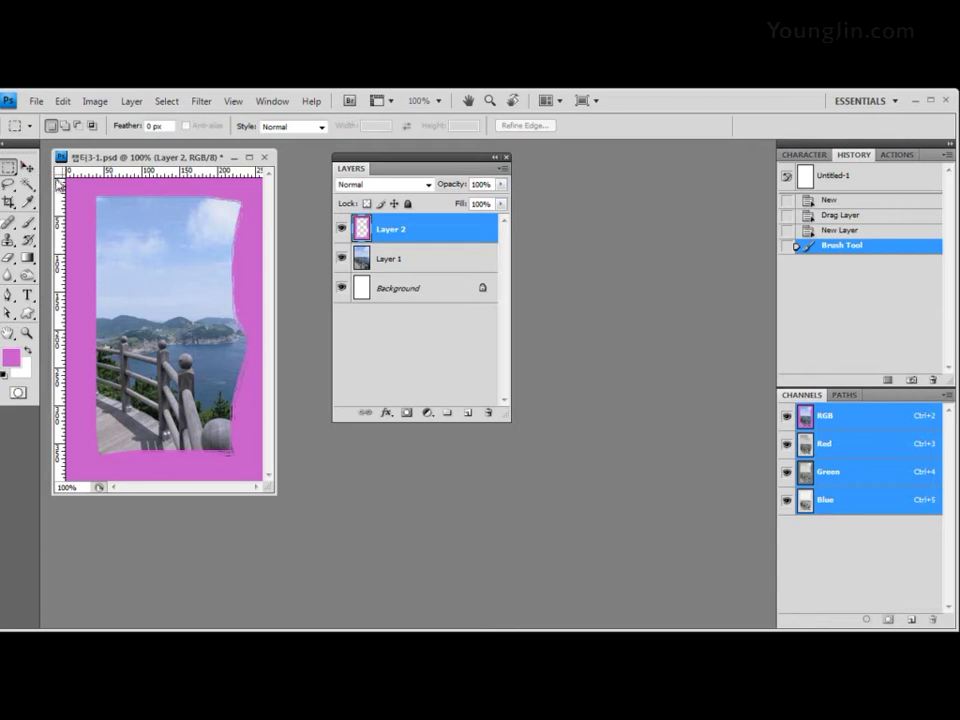
pyautogui.doubleClick(150, 126)
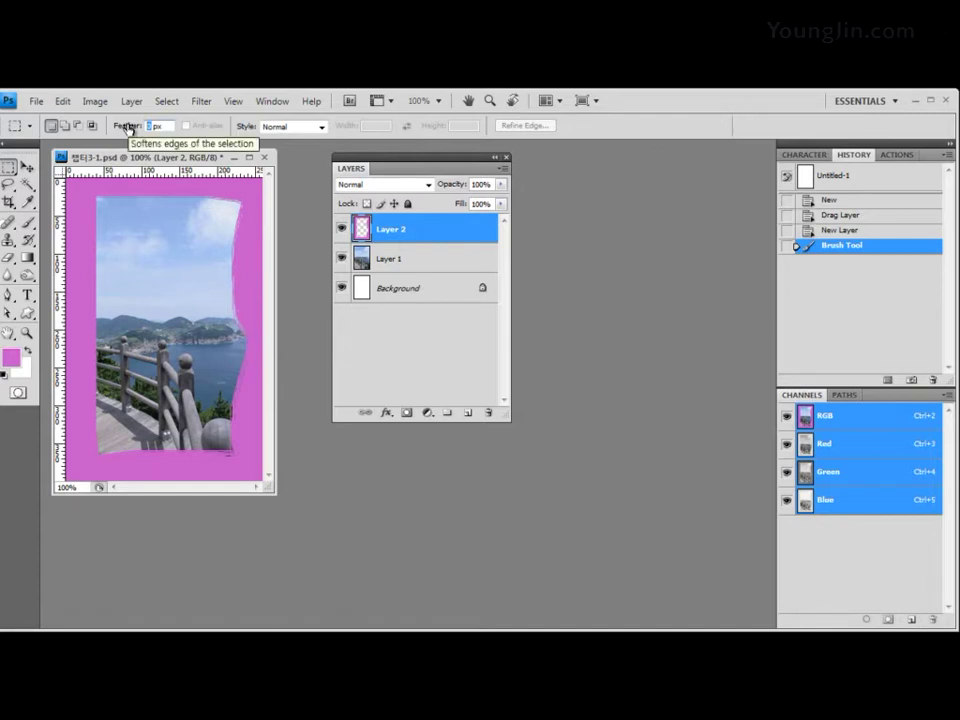
pyautogui.write('5')
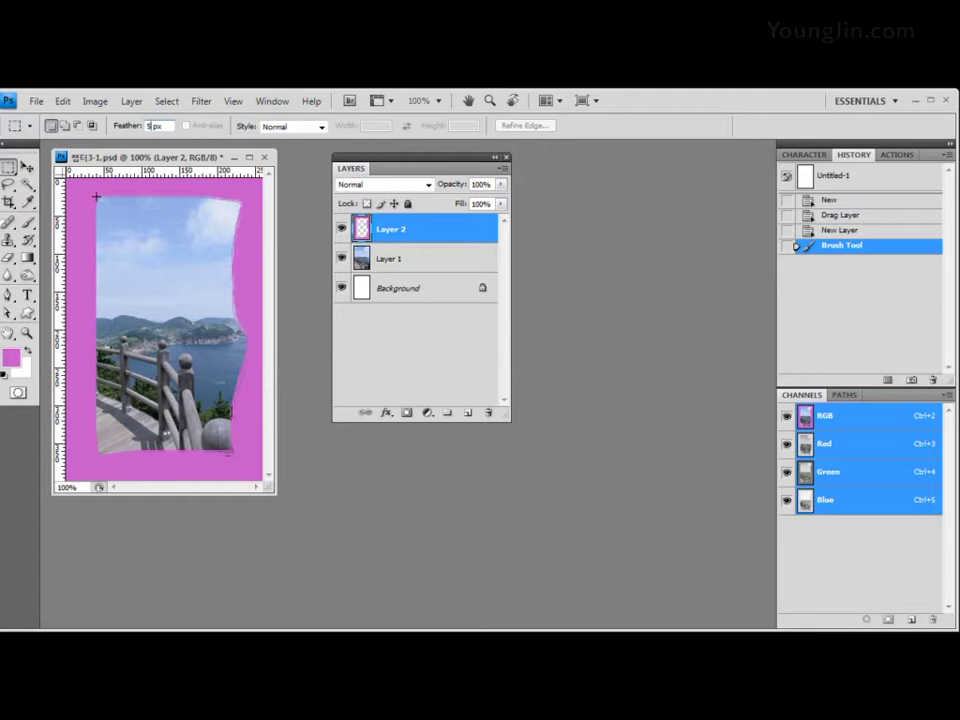
pyautogui.moveTo(97, 197); pyautogui.dragTo(240, 457)
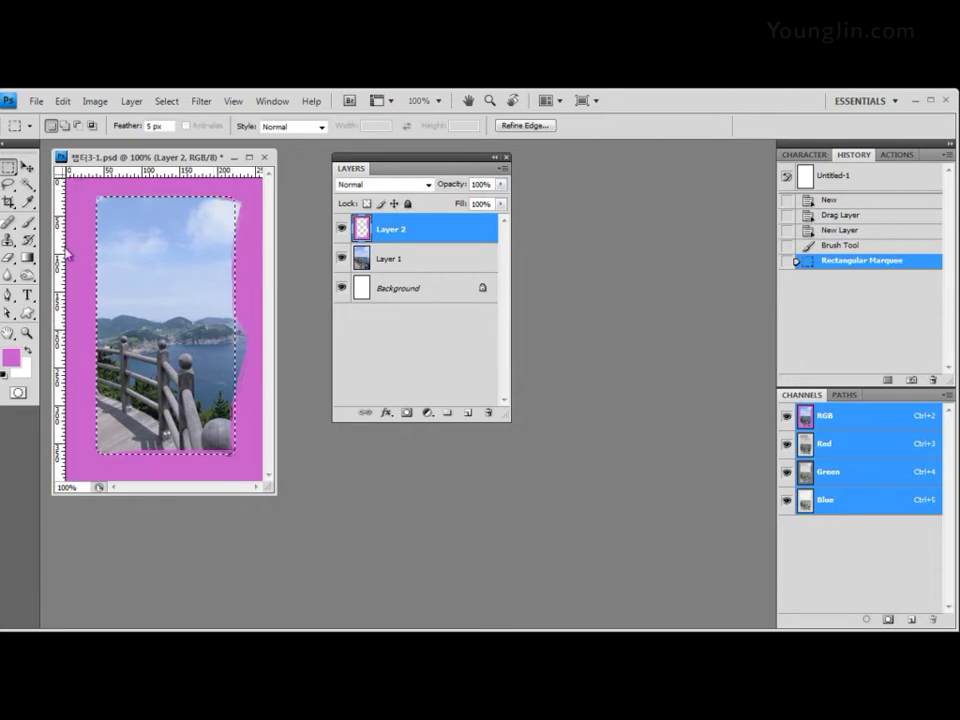
pyautogui.click(167, 101)
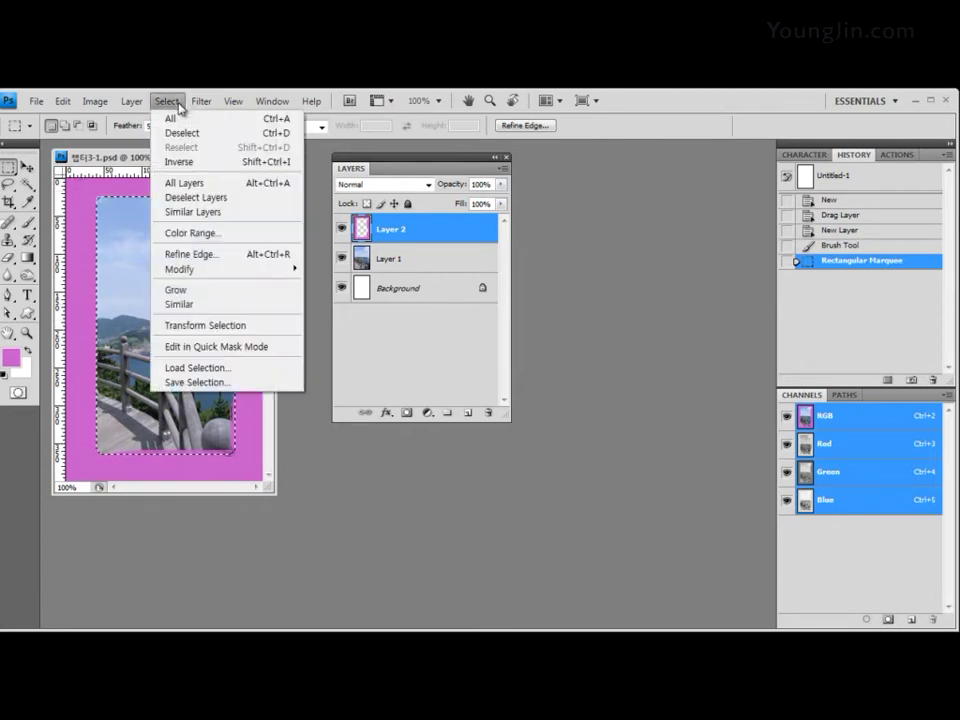
pyautogui.click(211, 163)
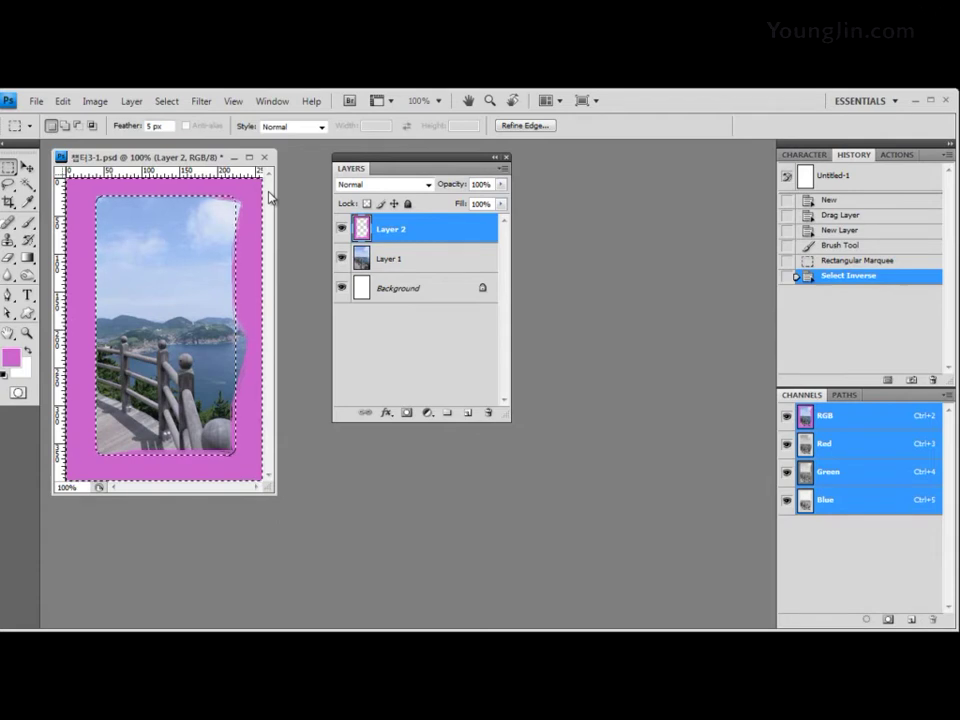
# Step: Apply Bevel and Emboss with the Emboss style to Layer 2, briefly deselecting to check the frame before restoring the selection
pyautogui.click(387, 413)
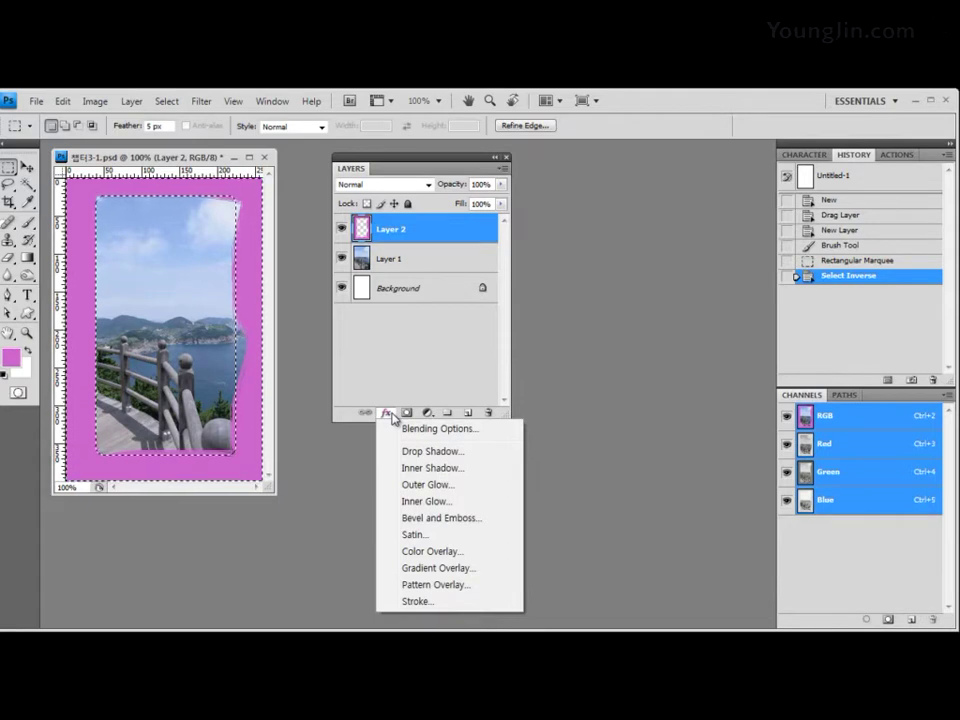
pyautogui.click(445, 518)
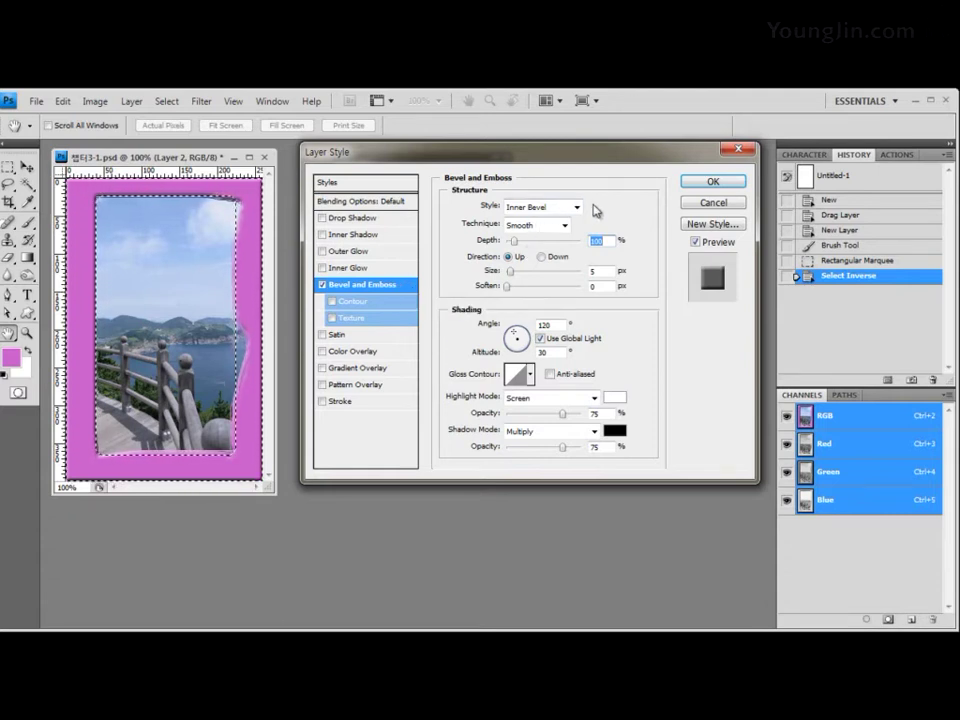
pyautogui.click(577, 208)
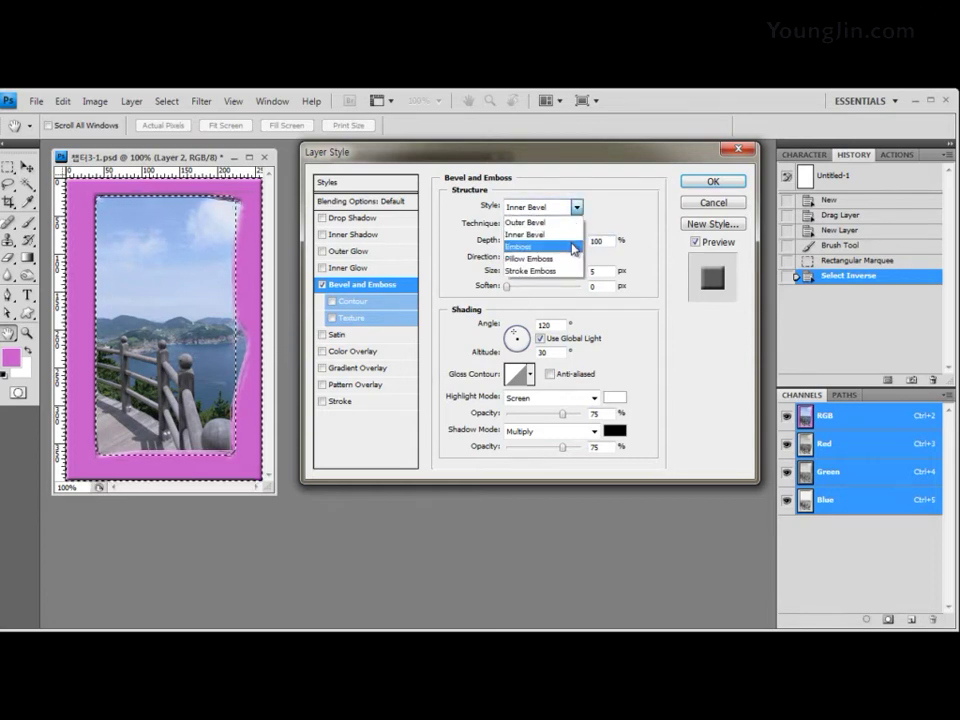
pyautogui.click(573, 247)
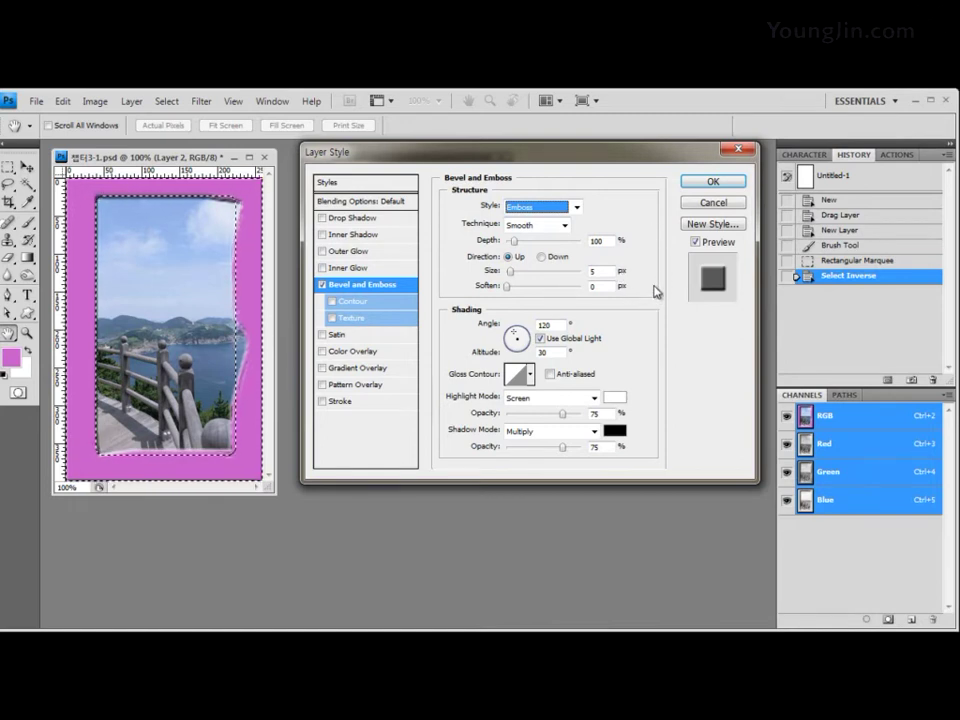
pyautogui.click(715, 183)
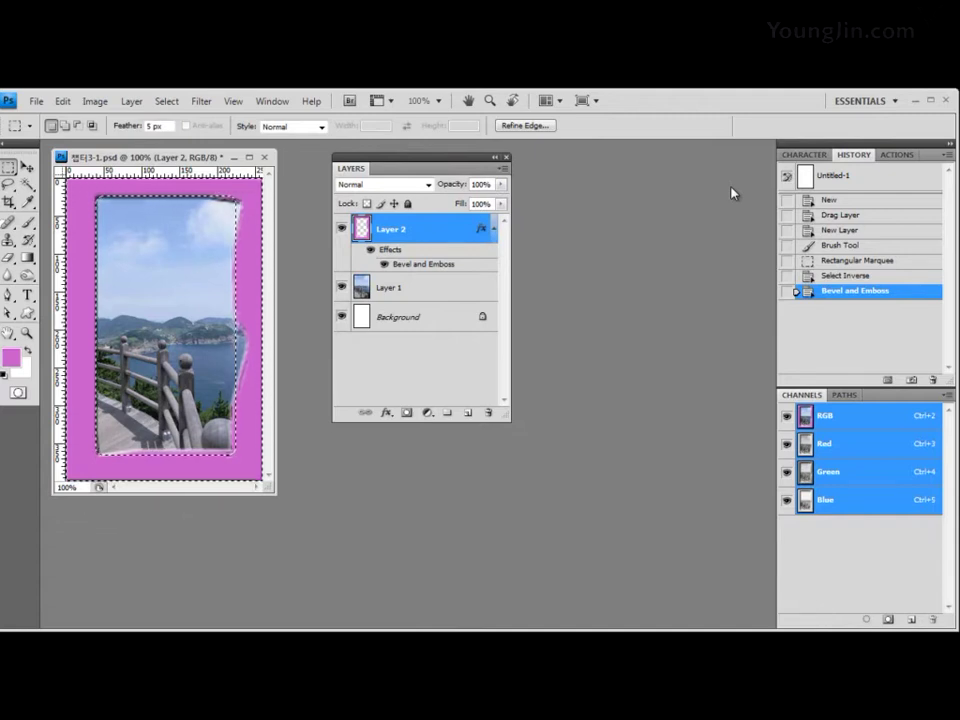
pyautogui.hotkey('ctrl', 'd')
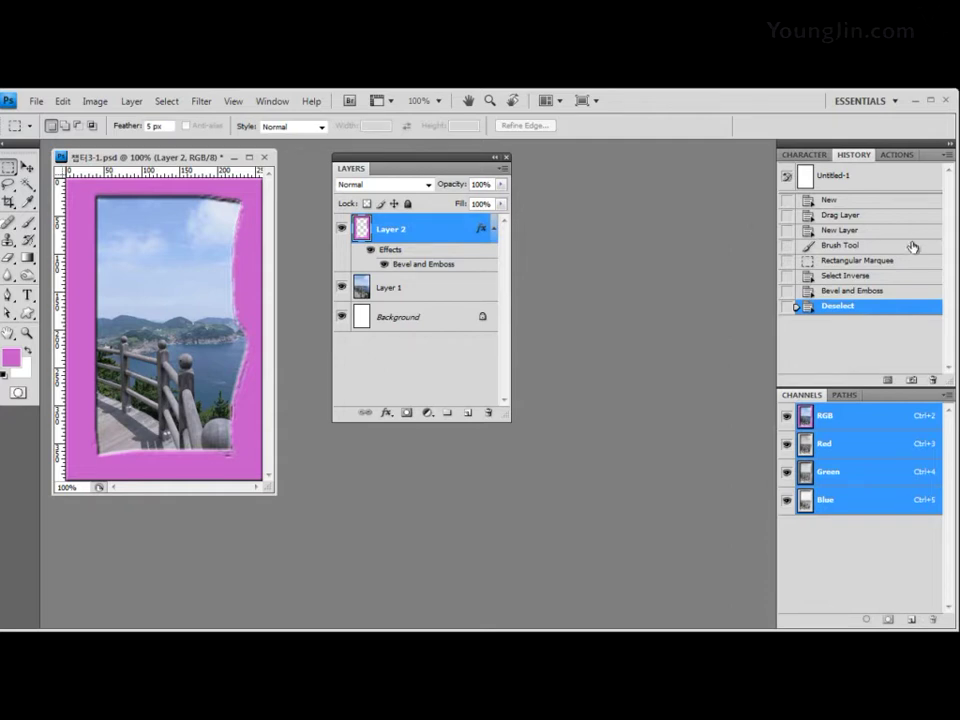
pyautogui.click(880, 291)
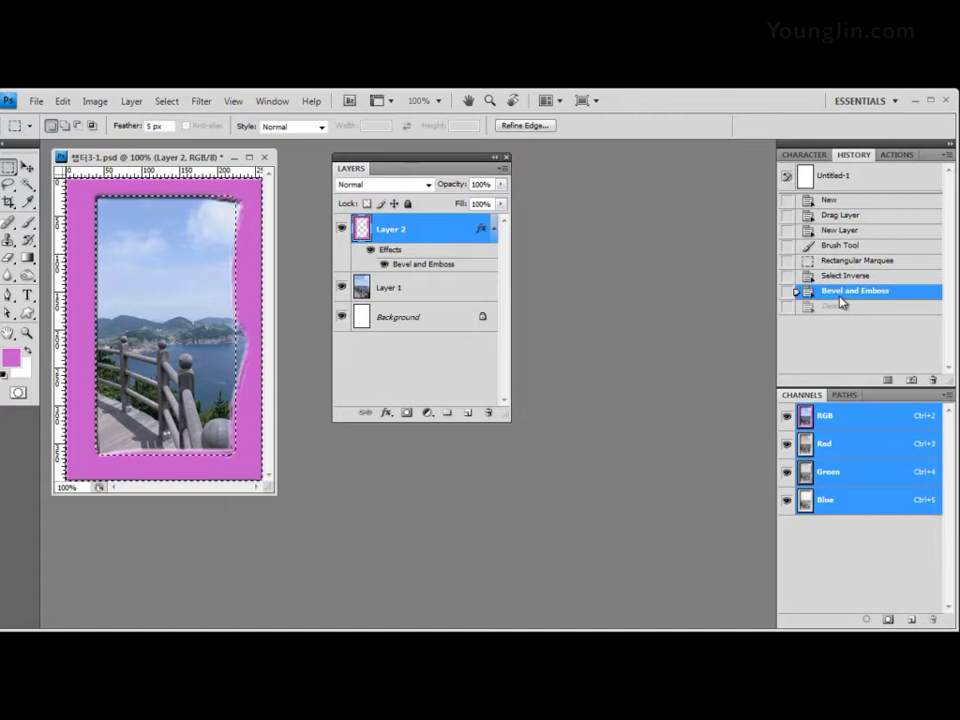
# Step: Look through the filter categories and the Filter Gallery's Distort and Brush Strokes groups without applying any filter to Layer 2
pyautogui.click(201, 101)
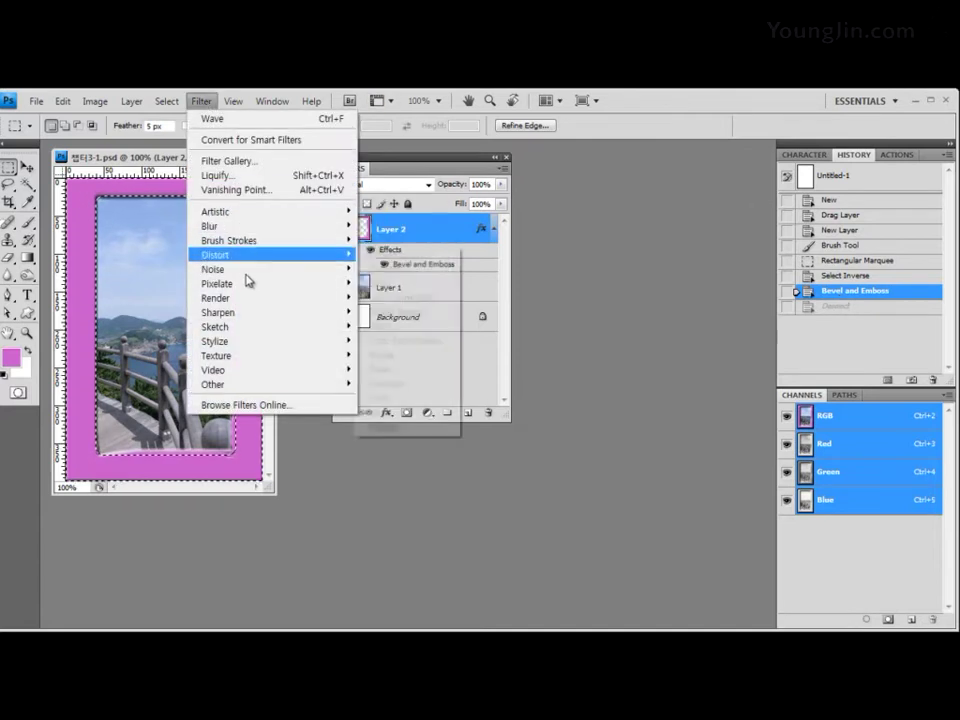
pyautogui.moveTo(251, 262)
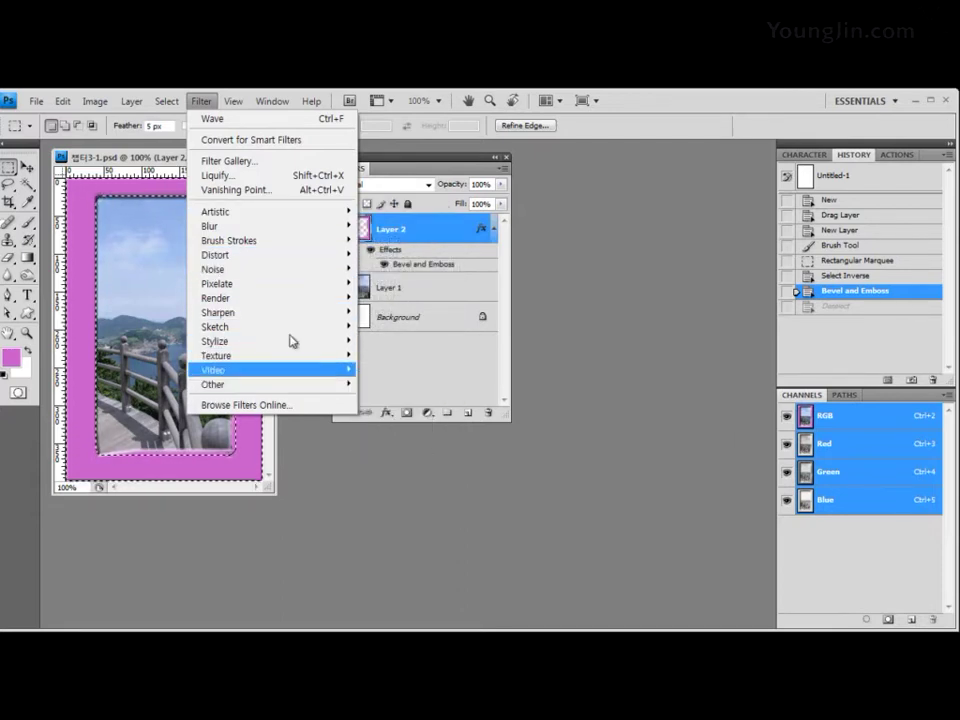
pyautogui.moveTo(300, 222)
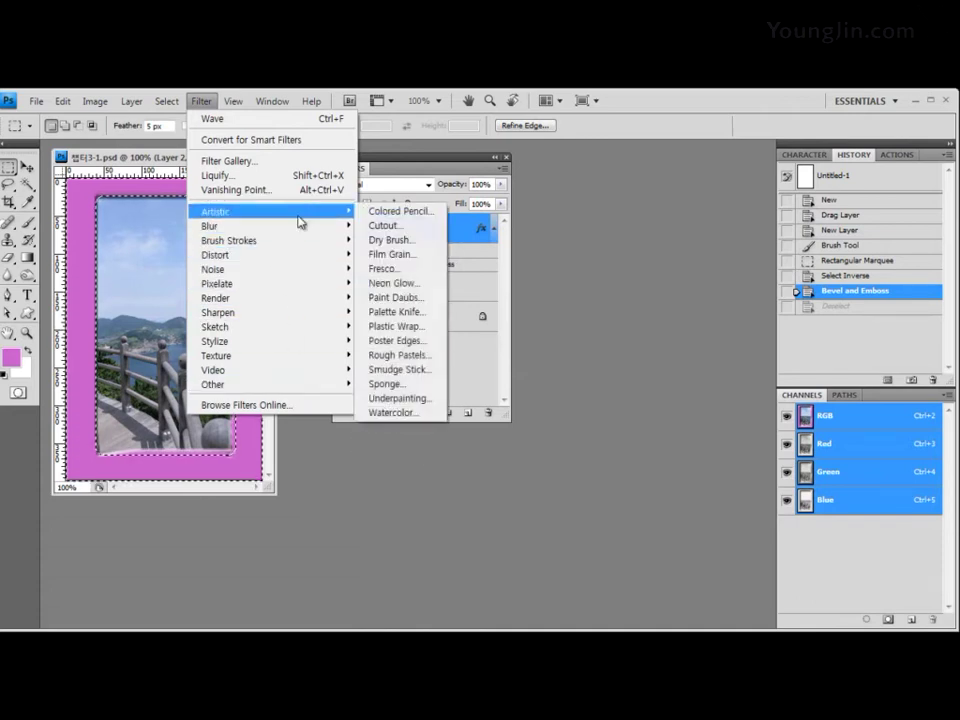
pyautogui.moveTo(300, 384)
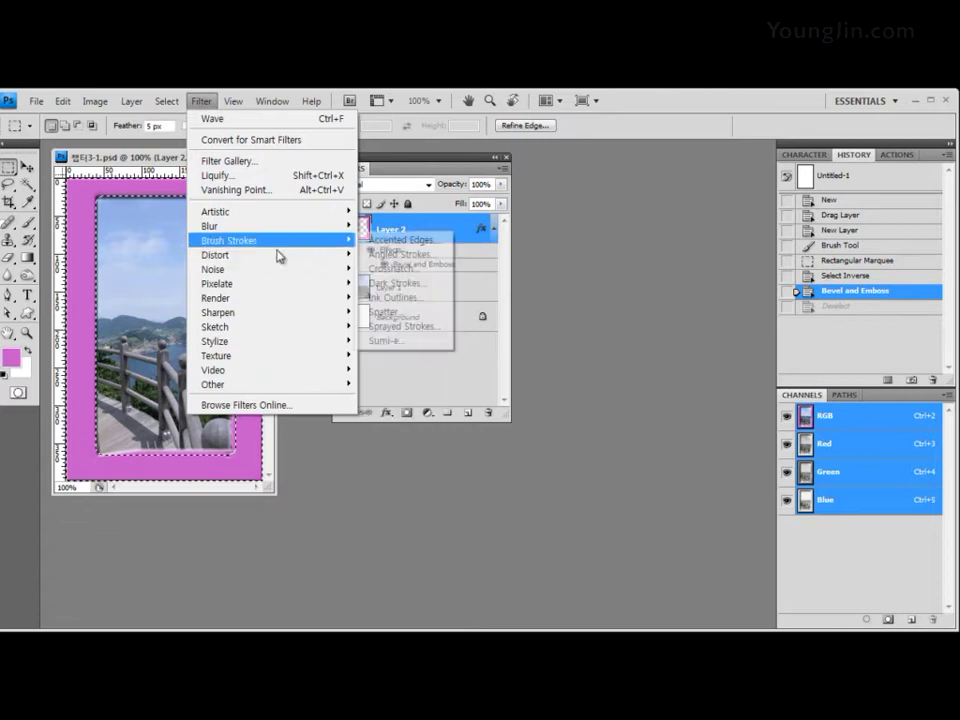
pyautogui.moveTo(315, 254)
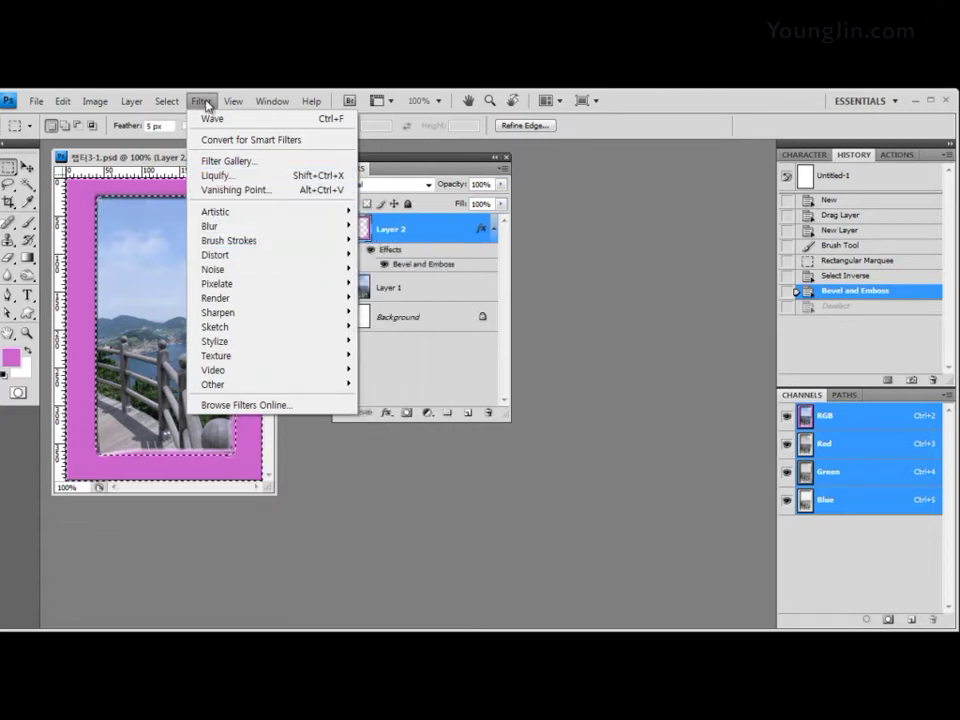
pyautogui.click(246, 161)
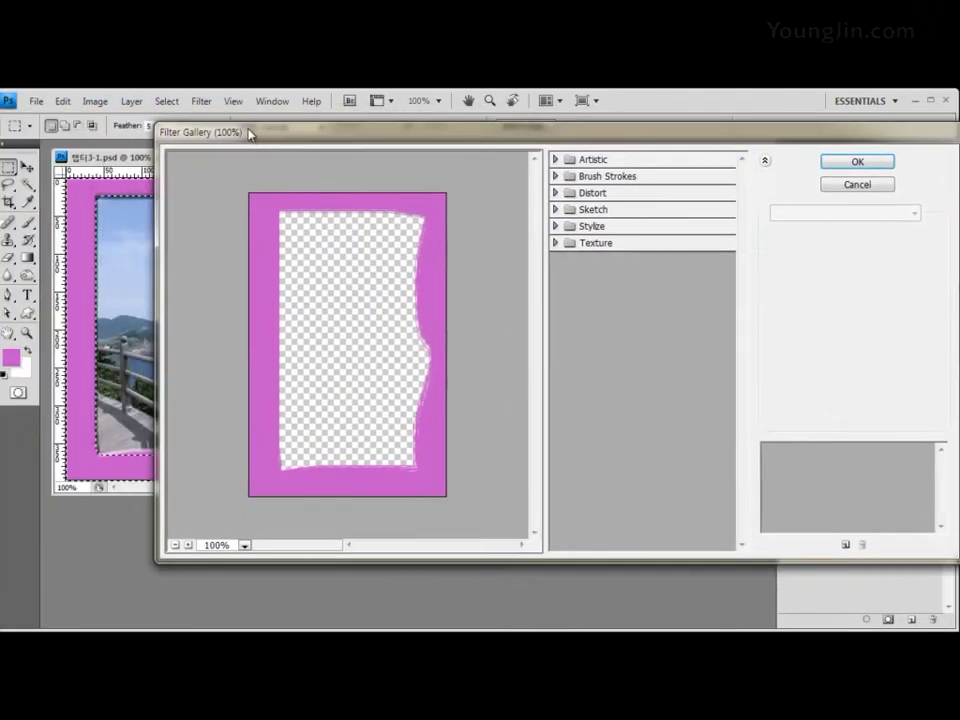
pyautogui.moveTo(248, 133)
pyautogui.mouseDown()
pyautogui.moveTo(147, 126)
pyautogui.moveTo(164, 144)
pyautogui.mouseUp()
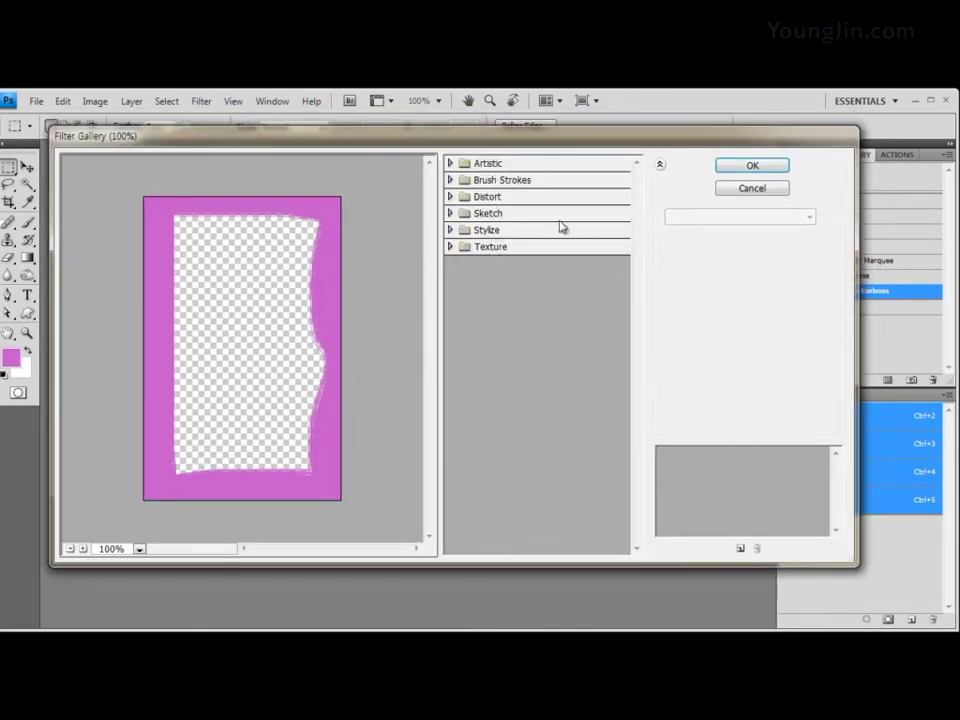
pyautogui.click(450, 197)
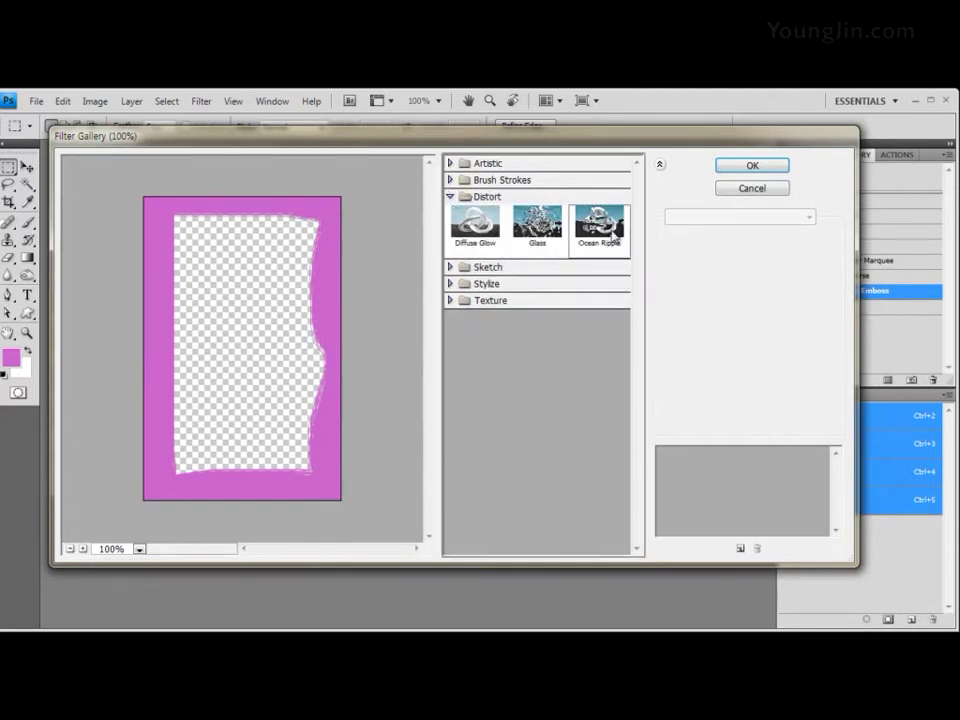
pyautogui.click(451, 197)
pyautogui.click(450, 180)
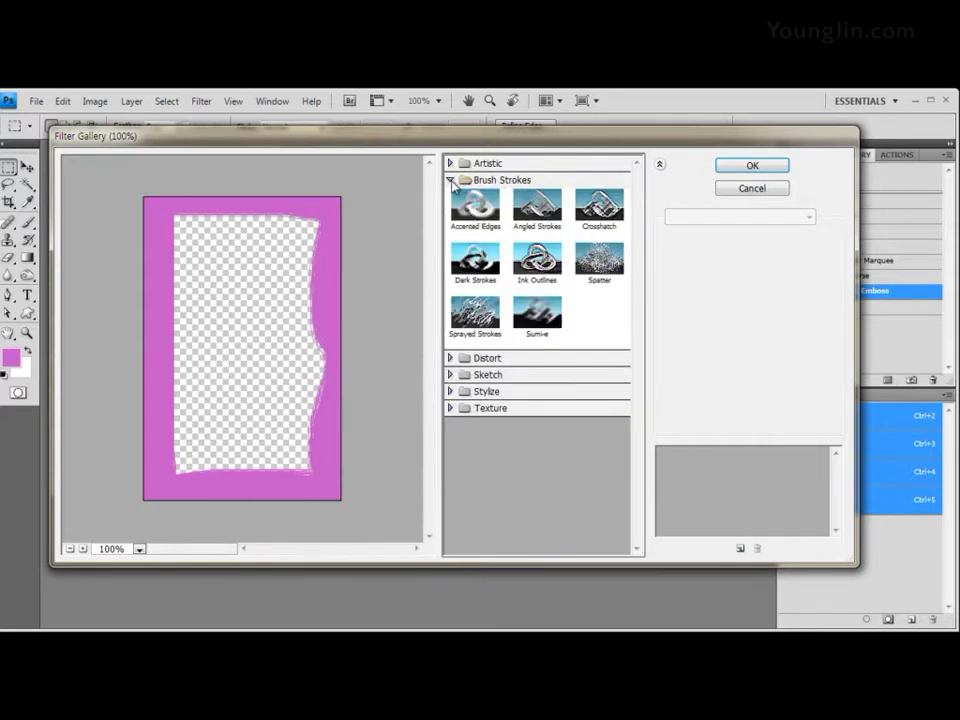
pyautogui.click(450, 180)
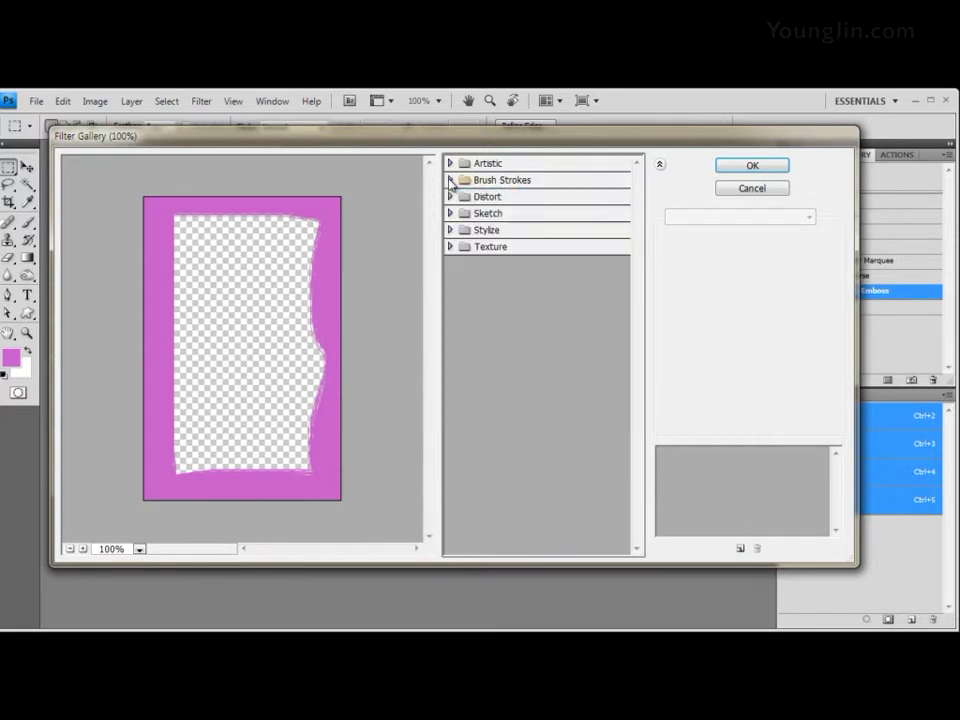
pyautogui.click(767, 189)
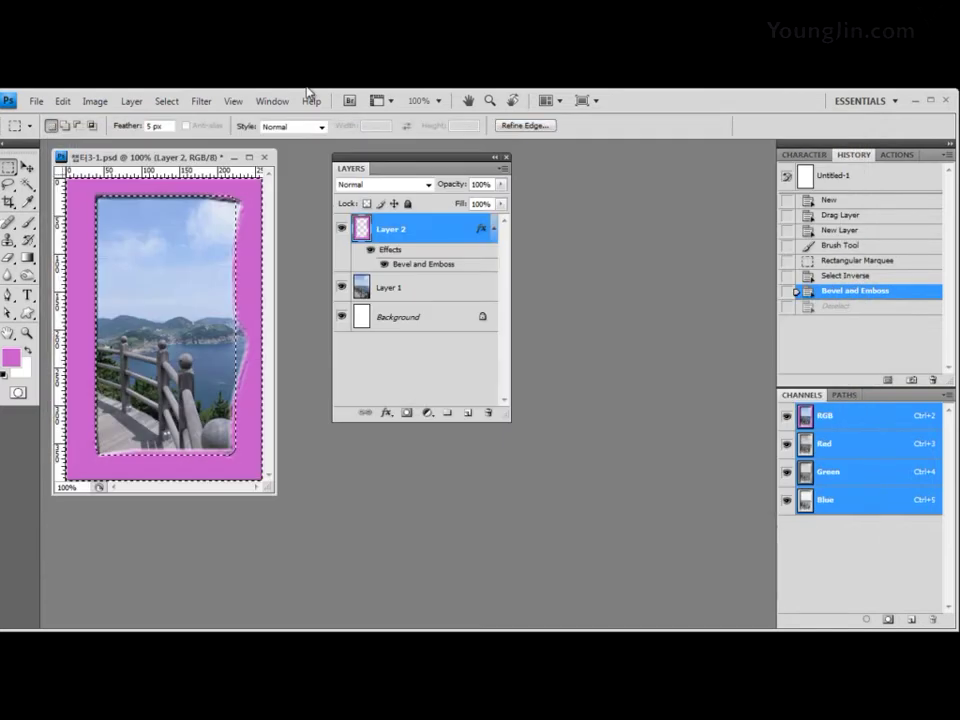
# Step: Apply the Distort Wave filter with 8 generators to the selected frame area on Layer 2
pyautogui.click(204, 102)
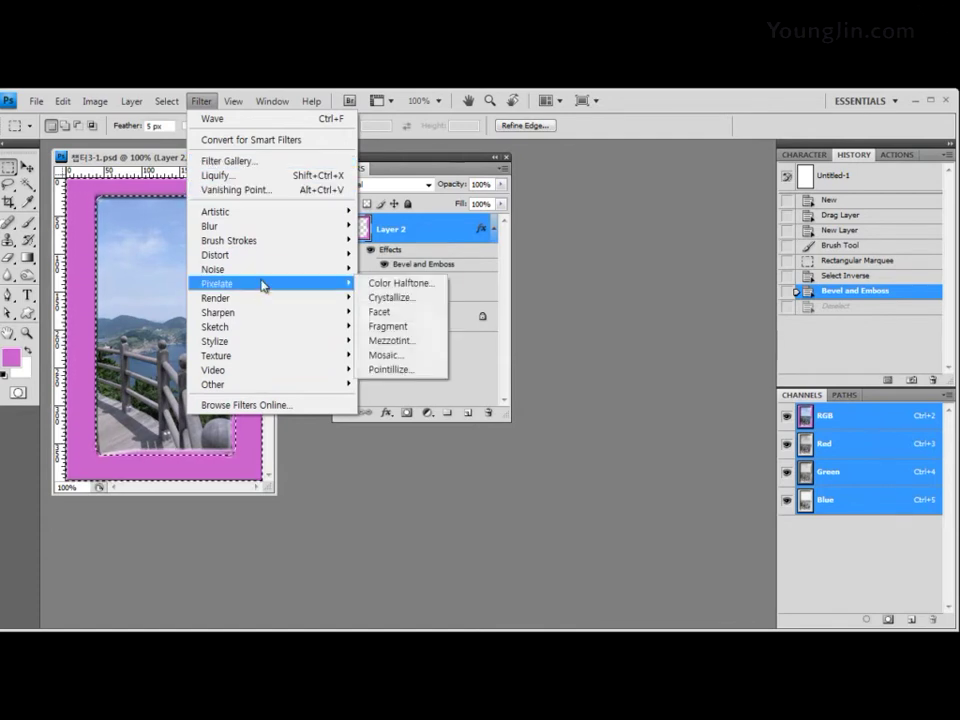
pyautogui.moveTo(292, 259)
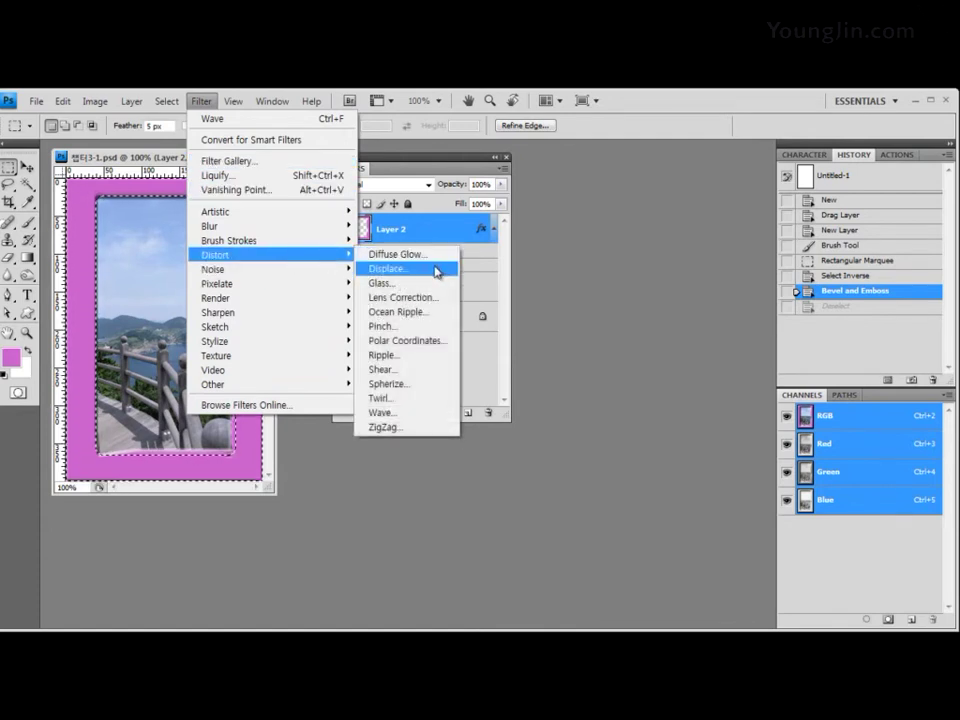
pyautogui.click(437, 418)
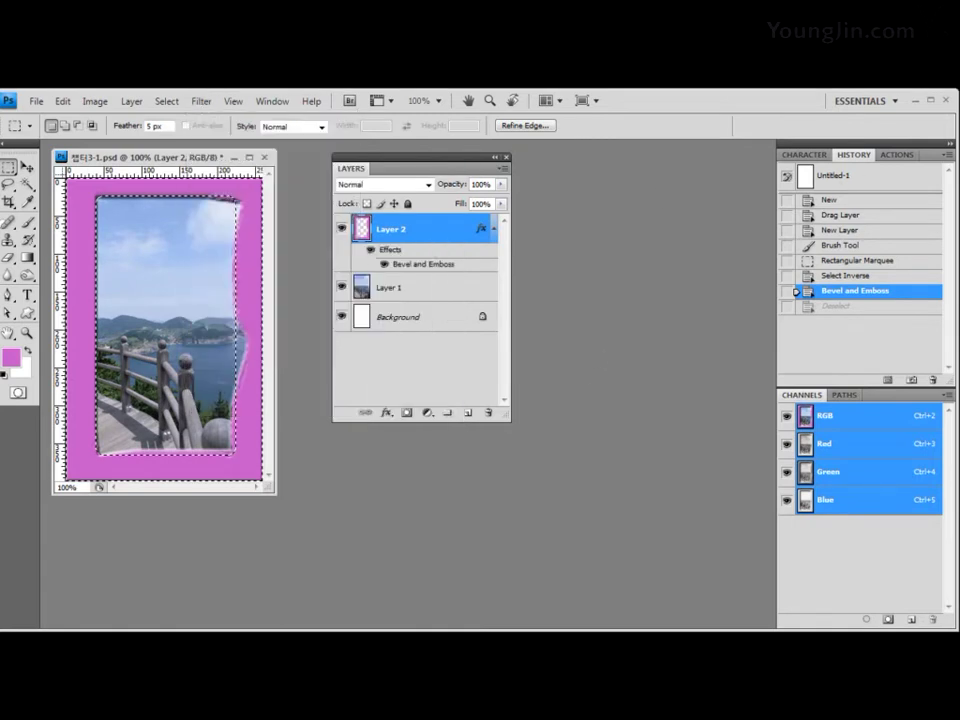
pyautogui.moveTo(296, 150); pyautogui.dragTo(598, 165)
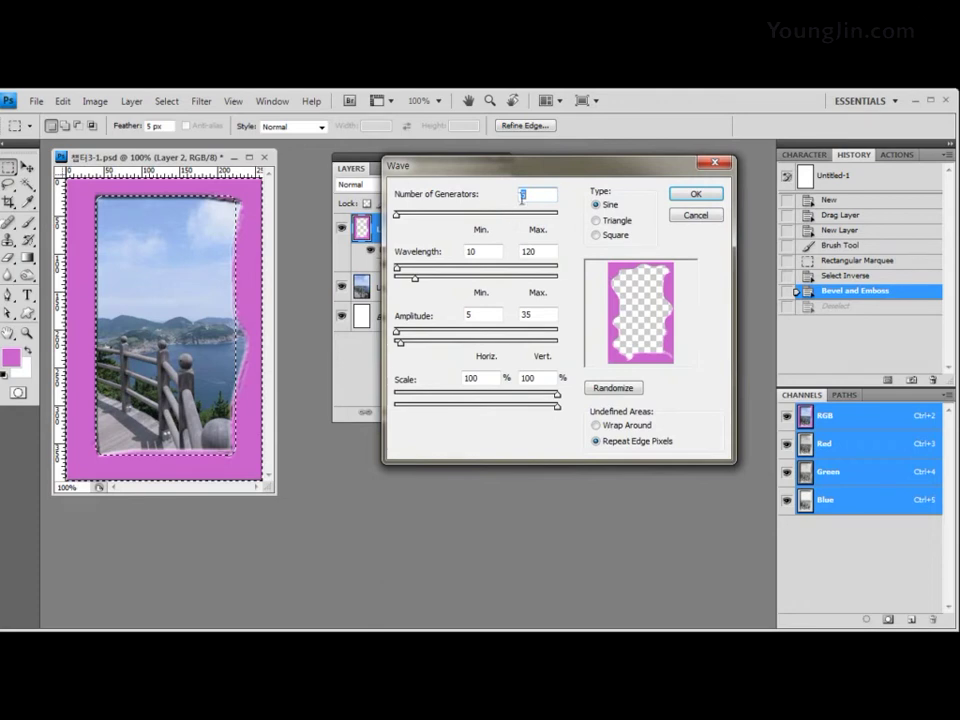
pyautogui.write('8')
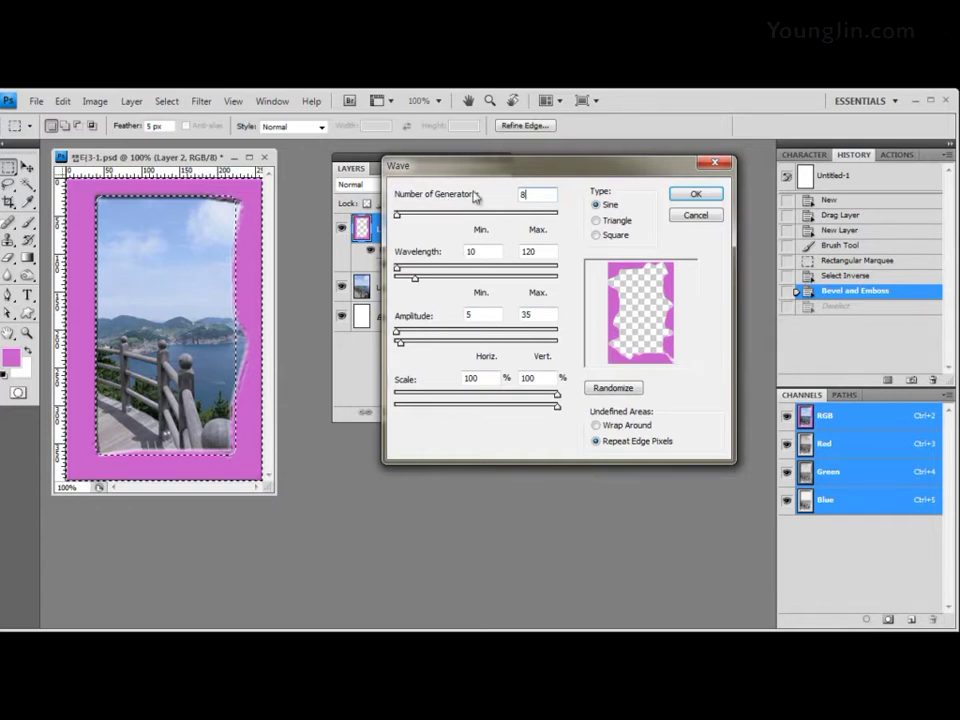
pyautogui.click(718, 198)
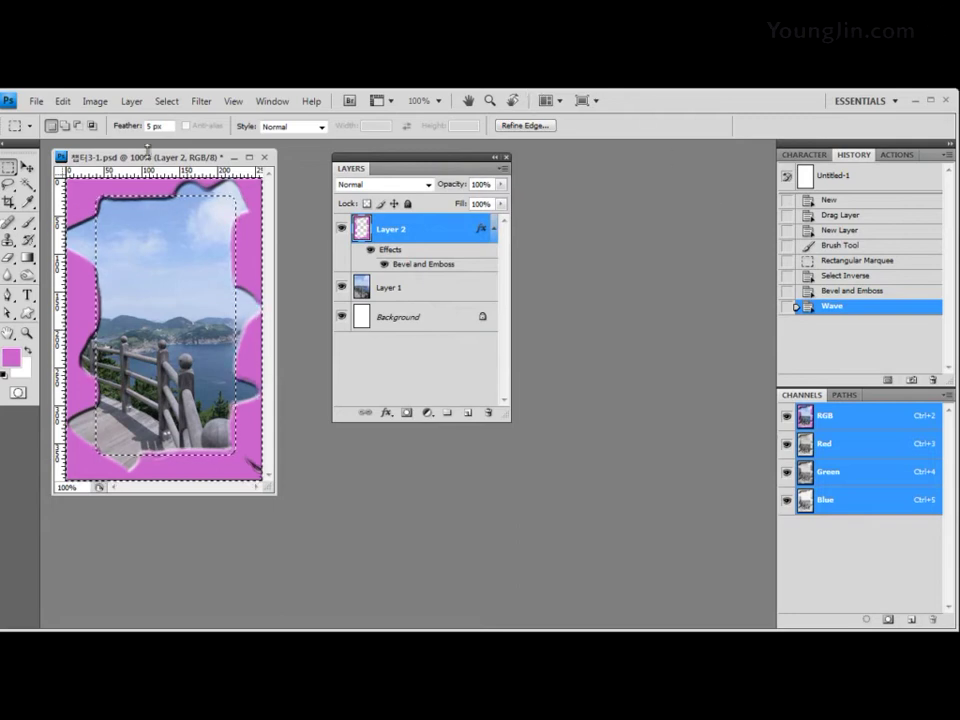
# Step: Revert twice to the Bevel and Emboss state, reapplying the Wave filter with 8 generators to the frame each time
pyautogui.click(881, 292)
pyautogui.click(203, 101)
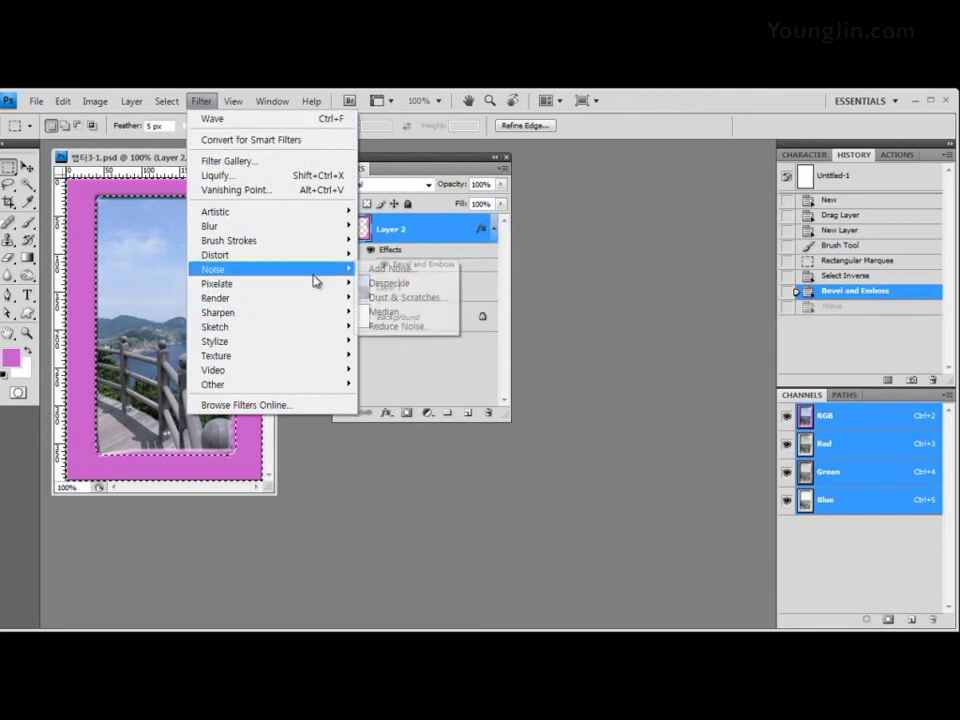
pyautogui.click(296, 120)
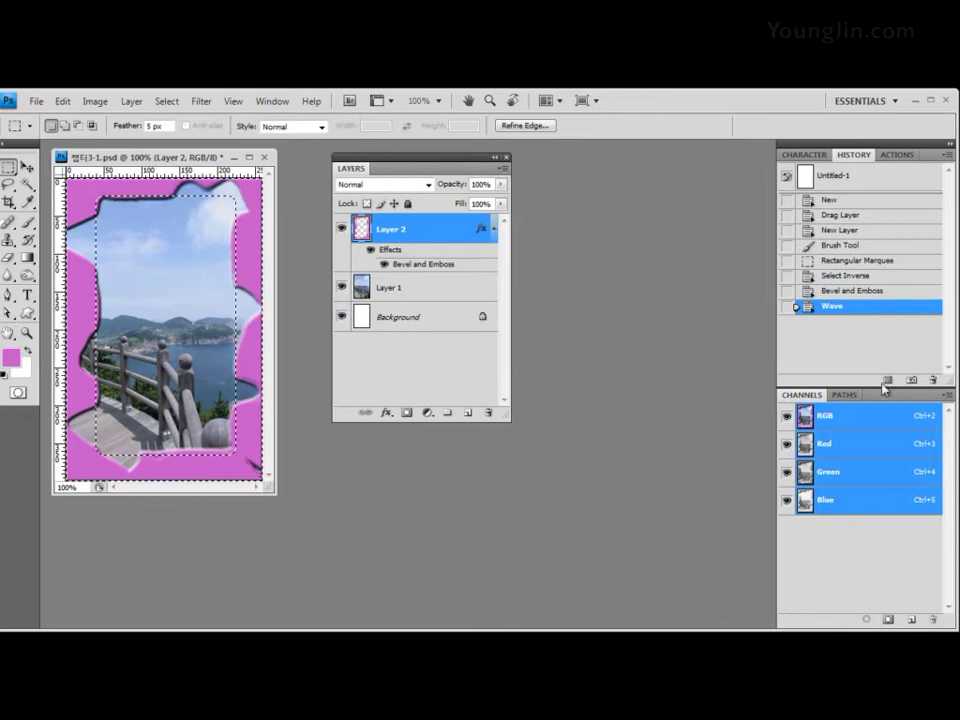
pyautogui.click(870, 291)
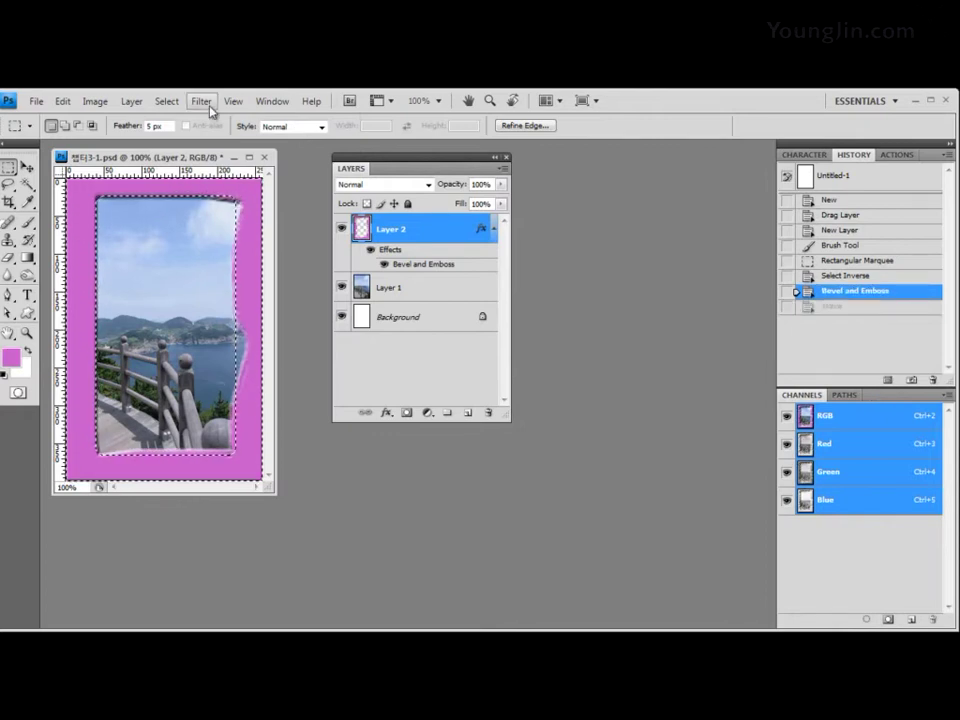
pyautogui.click(201, 101)
pyautogui.moveTo(240, 255)
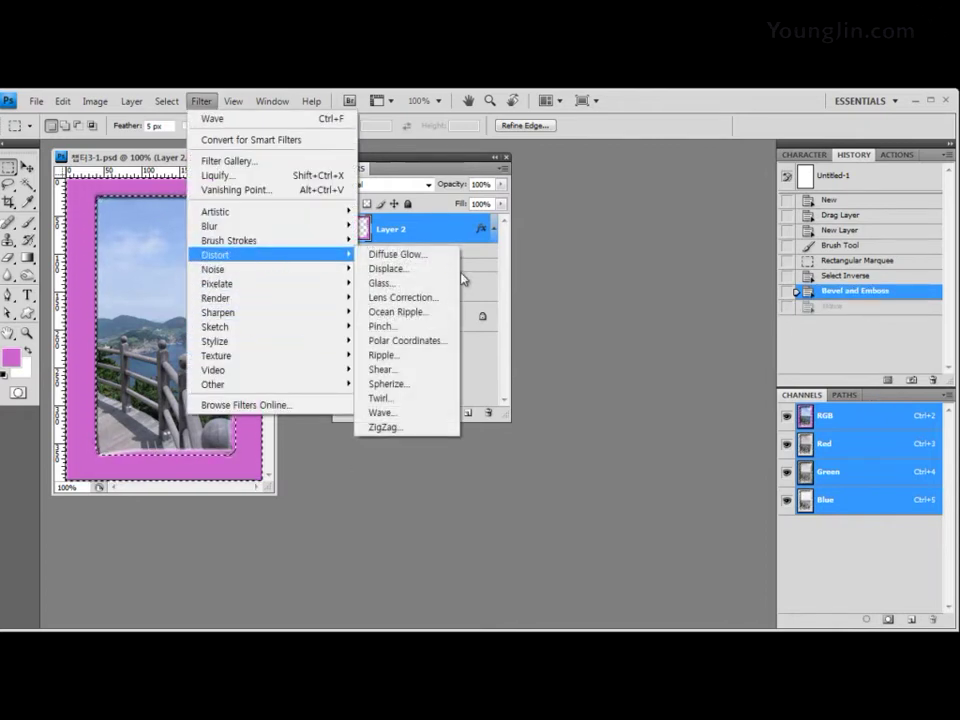
pyautogui.click(409, 414)
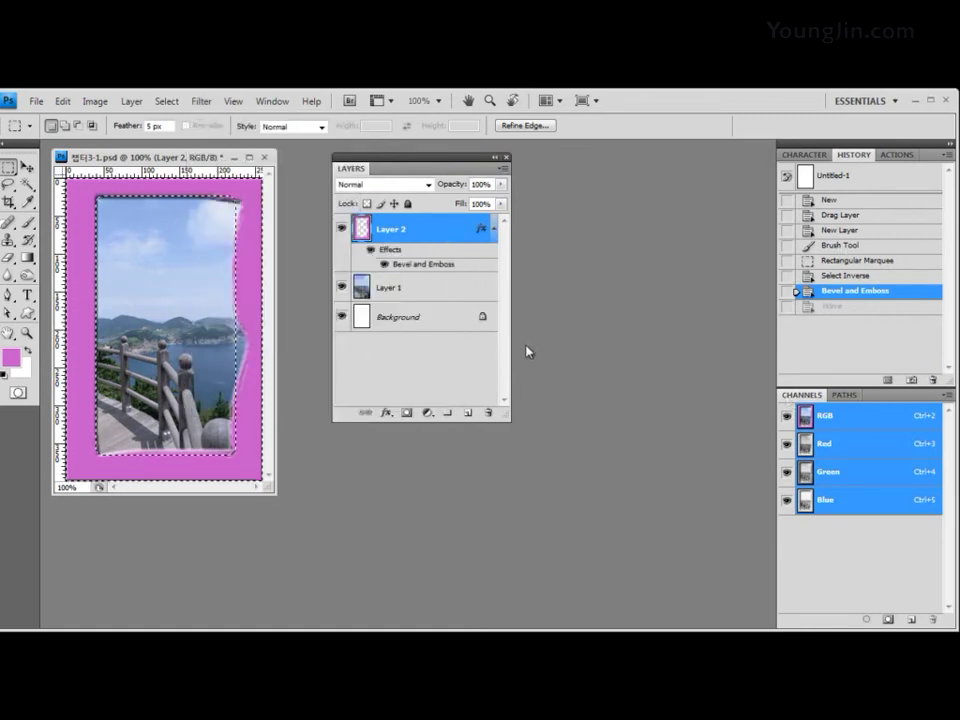
pyautogui.hotkey('ctrl', 'alt', 'f')
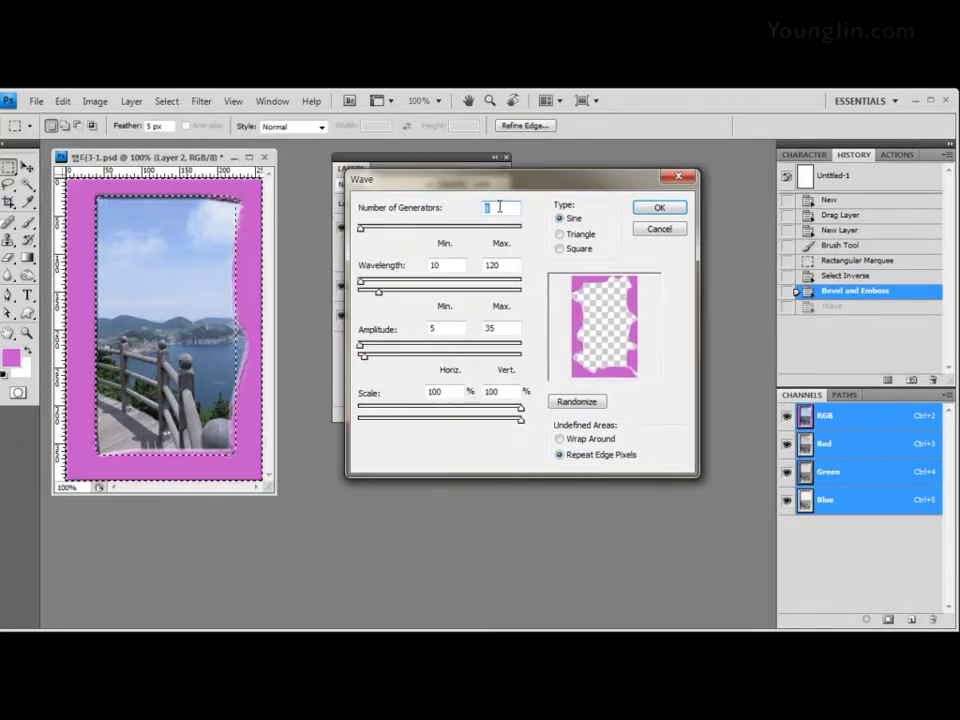
pyautogui.click(672, 210)
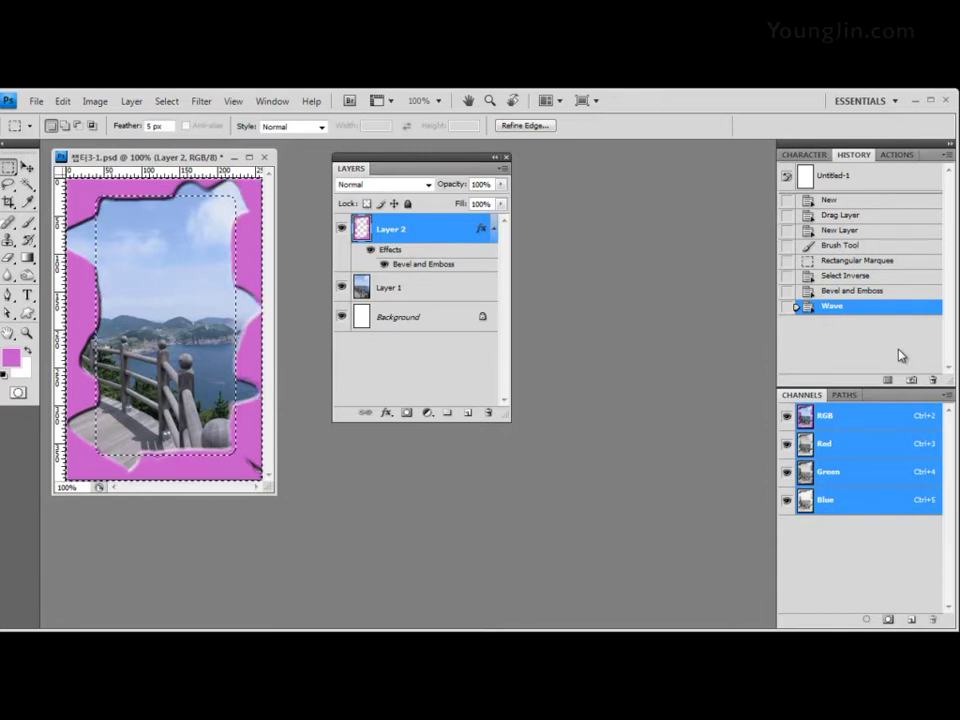
# Step: Deselect the frame selection and save 챕터3-1.psd with Maximize compatibility enabled
pyautogui.hotkey('ctrl', 'd')
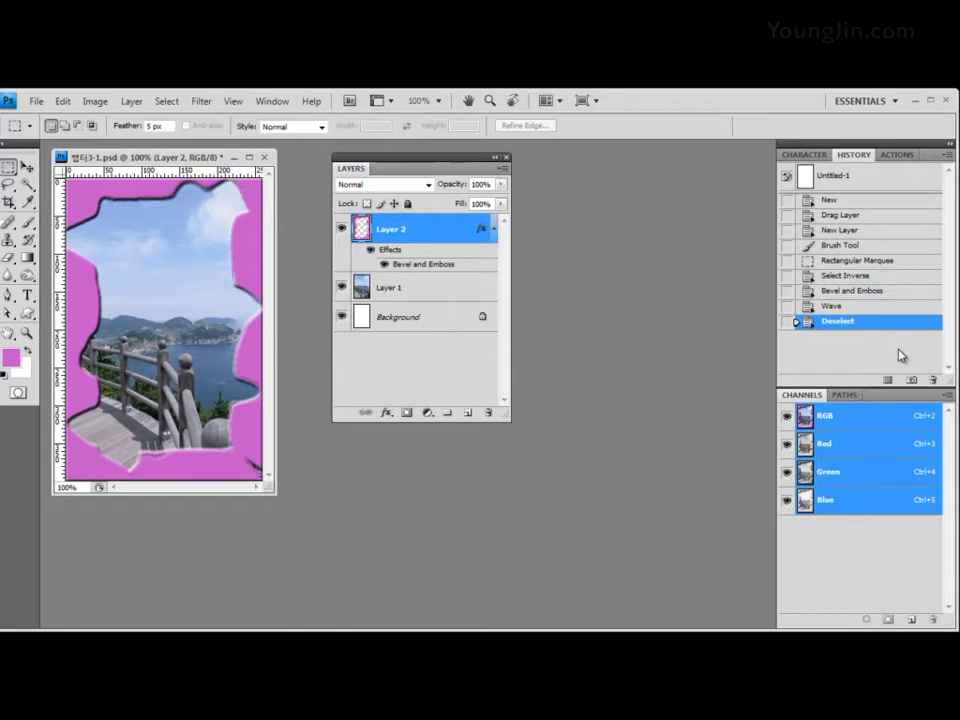
pyautogui.click(36, 101)
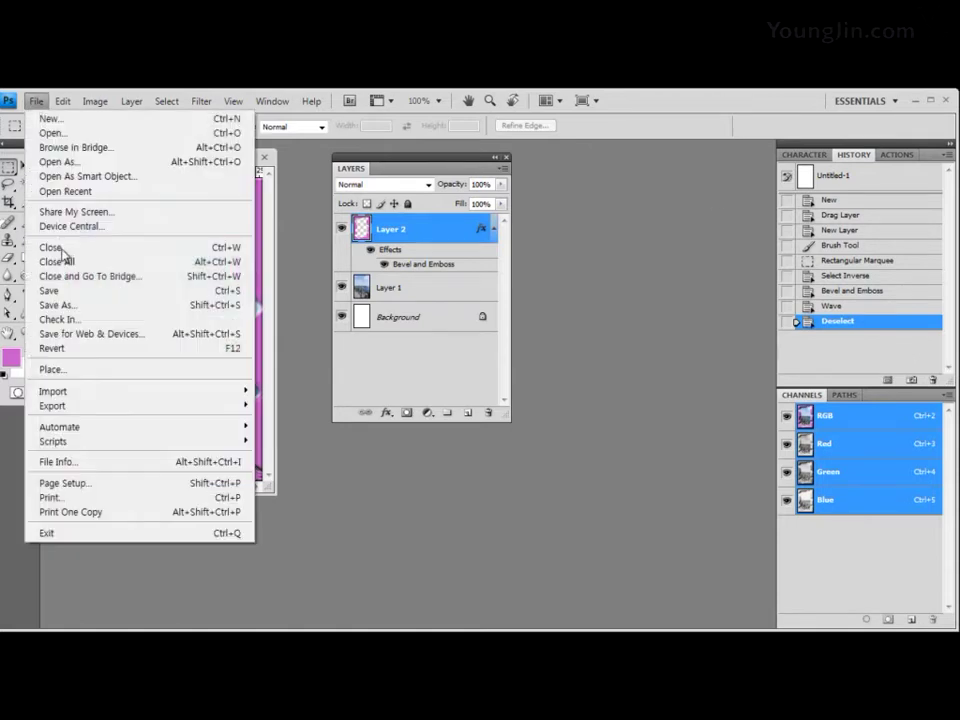
pyautogui.click(67, 291)
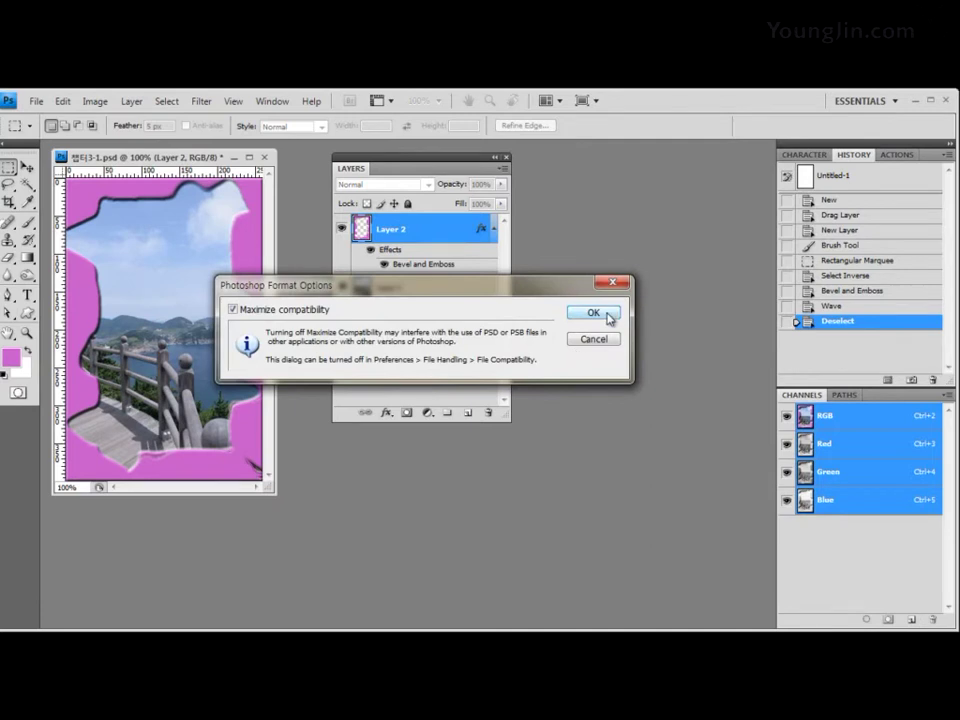
pyautogui.click(604, 316)
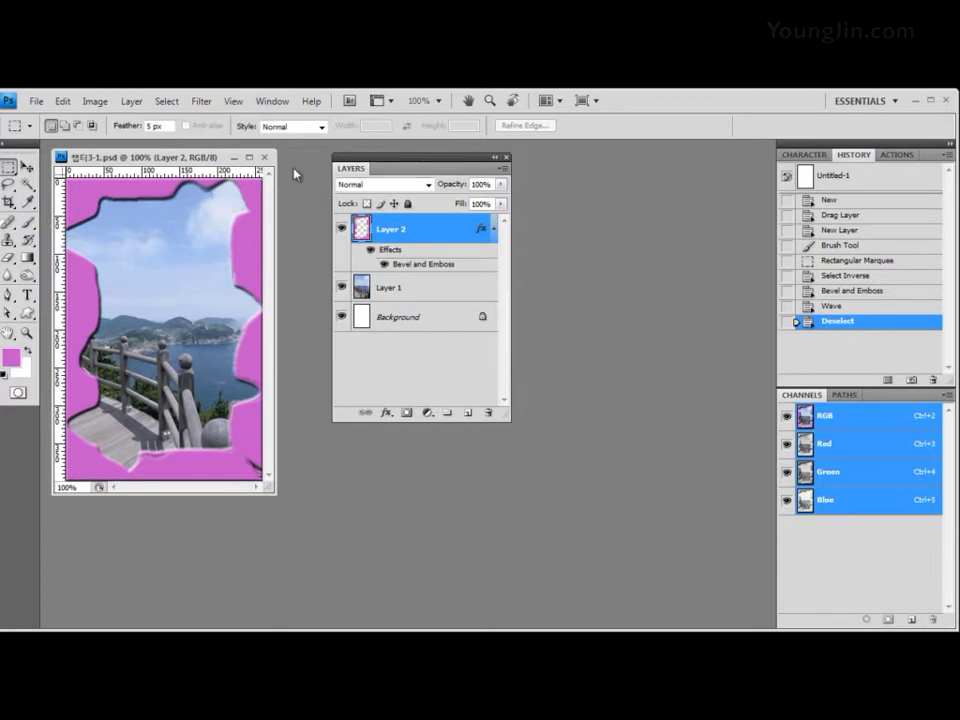
# Step: Close 챕터3-1.psd and dock the floating Layers panel with Channels and Paths
pyautogui.click(264, 157)
pyautogui.moveTo(379, 166); pyautogui.dragTo(790, 399)
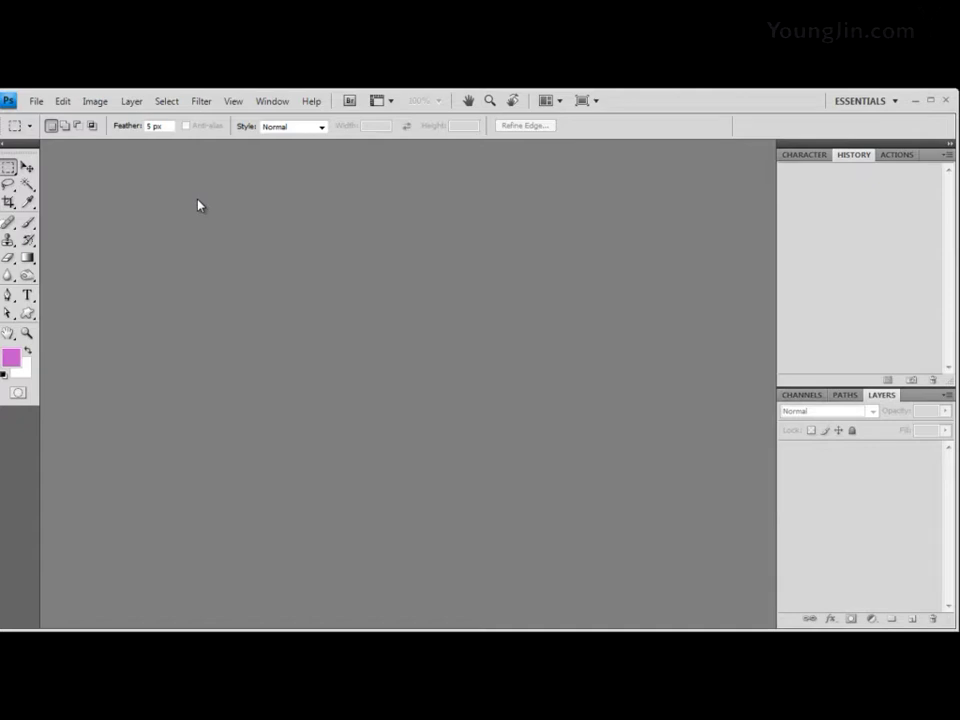
# Step: Create a new 400 by 400 pixel document at 72 pixels/inch in RGB Color with a white background
pyautogui.click(37, 104)
pyautogui.click(44, 116)
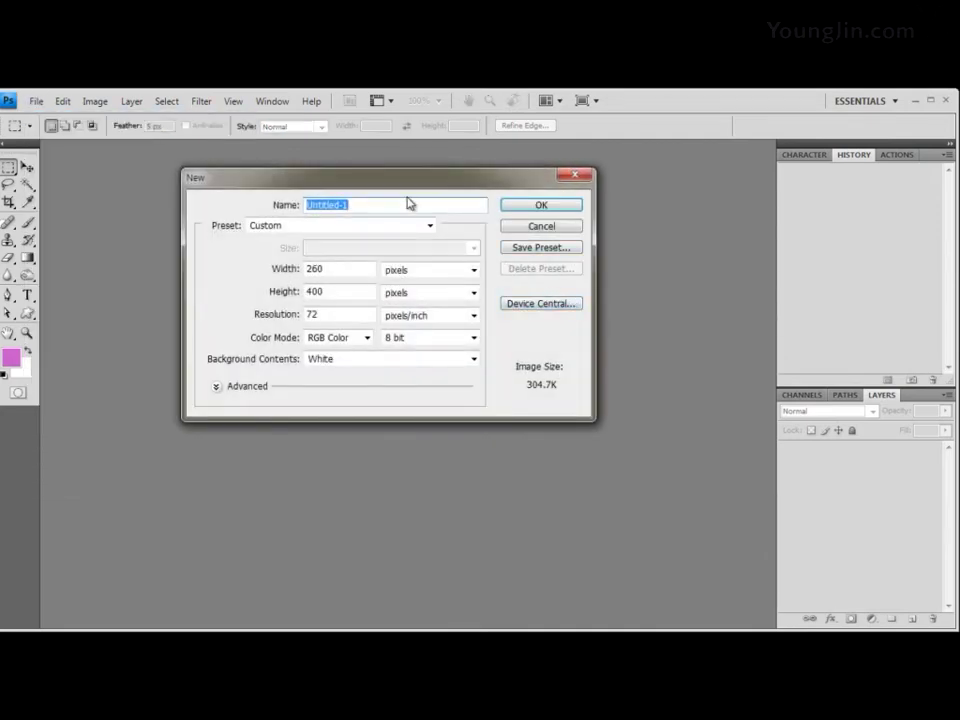
pyautogui.doubleClick(334, 270)
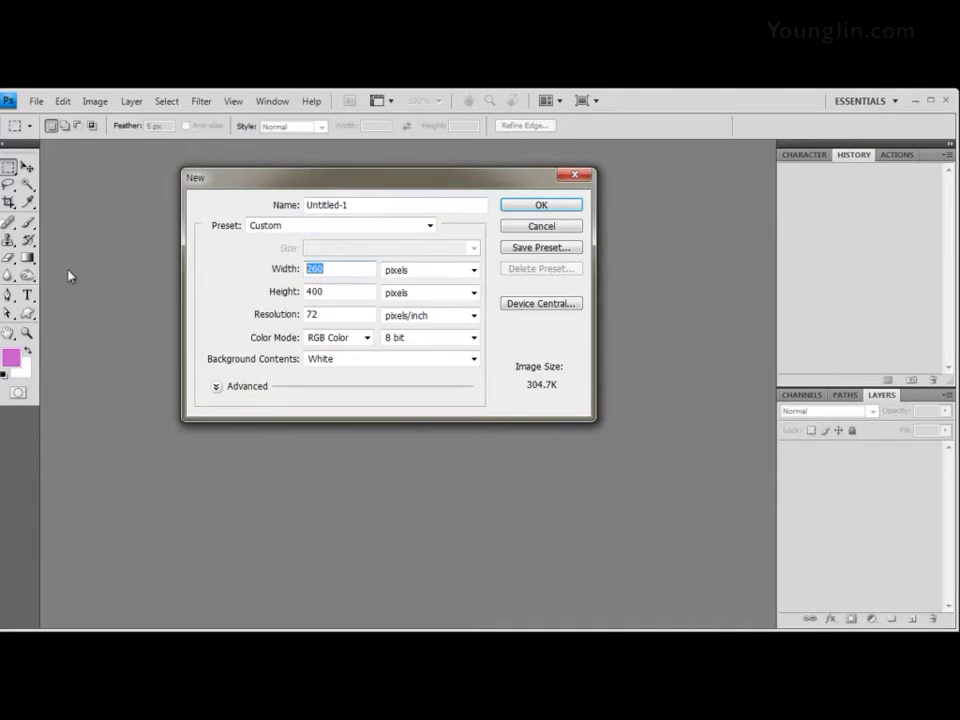
pyautogui.write('400')
pyautogui.doubleClick(343, 291)
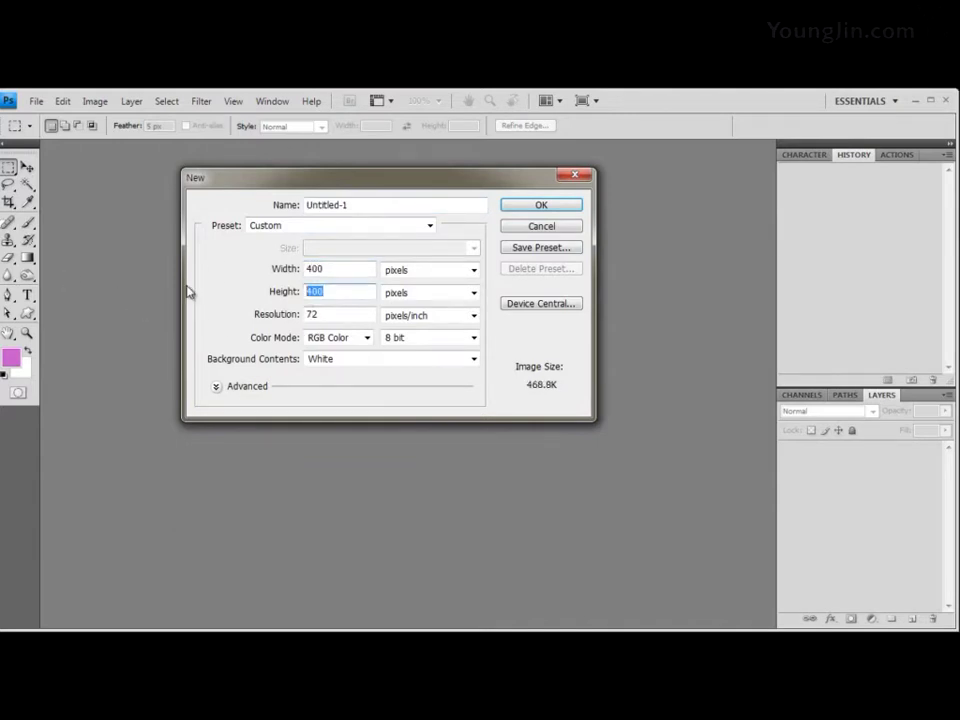
pyautogui.write('400')
pyautogui.click(562, 208)
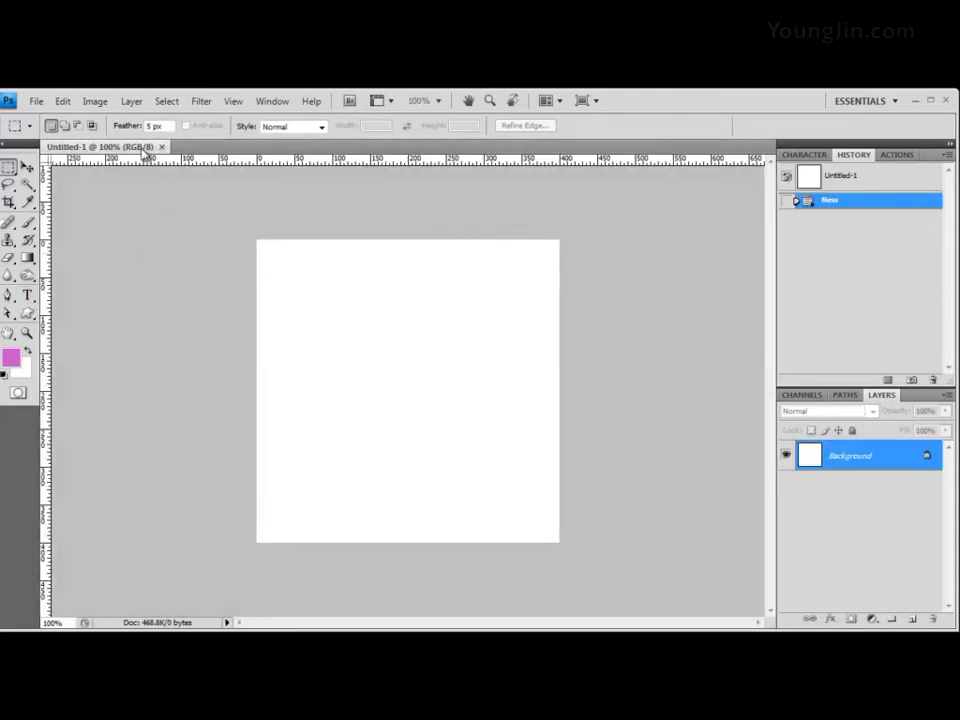
# Step: Save the new document as 챕터3-2.psd in the 내 사진 folder in Photoshop format
pyautogui.click(36, 101)
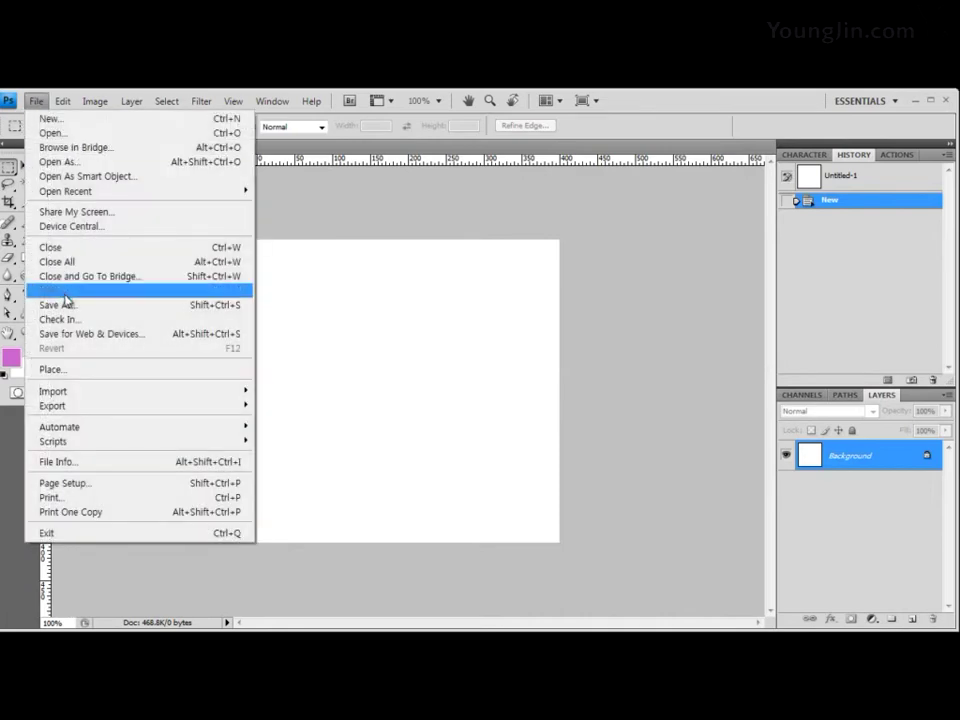
pyautogui.press('Escape')
pyautogui.hotkey('ctrl', 's')
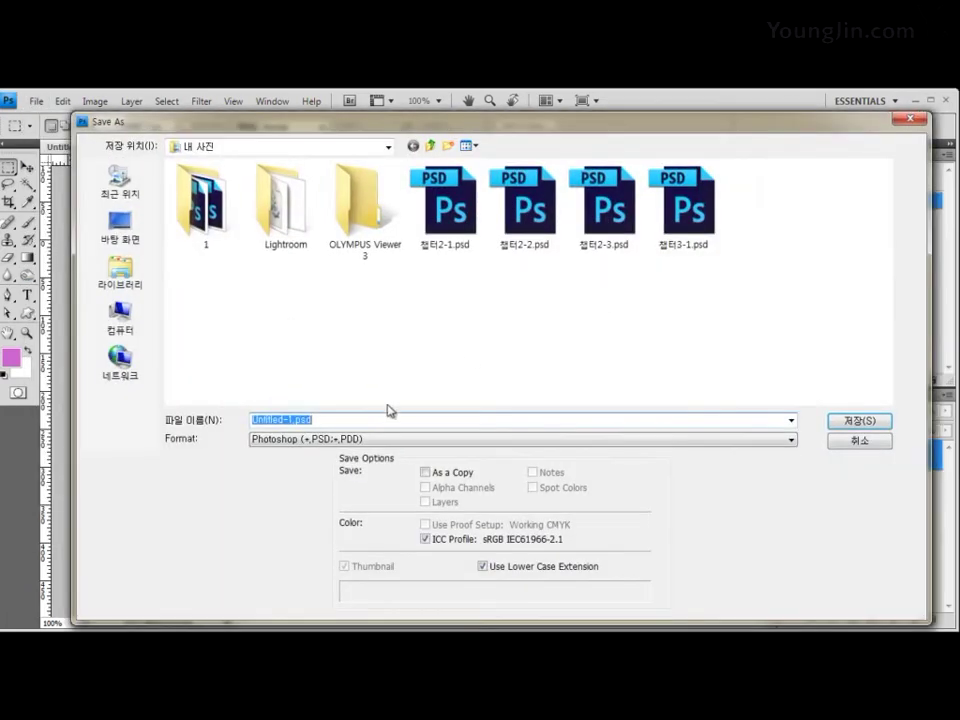
pyautogui.click(683, 210)
pyautogui.doubleClick(281, 421)
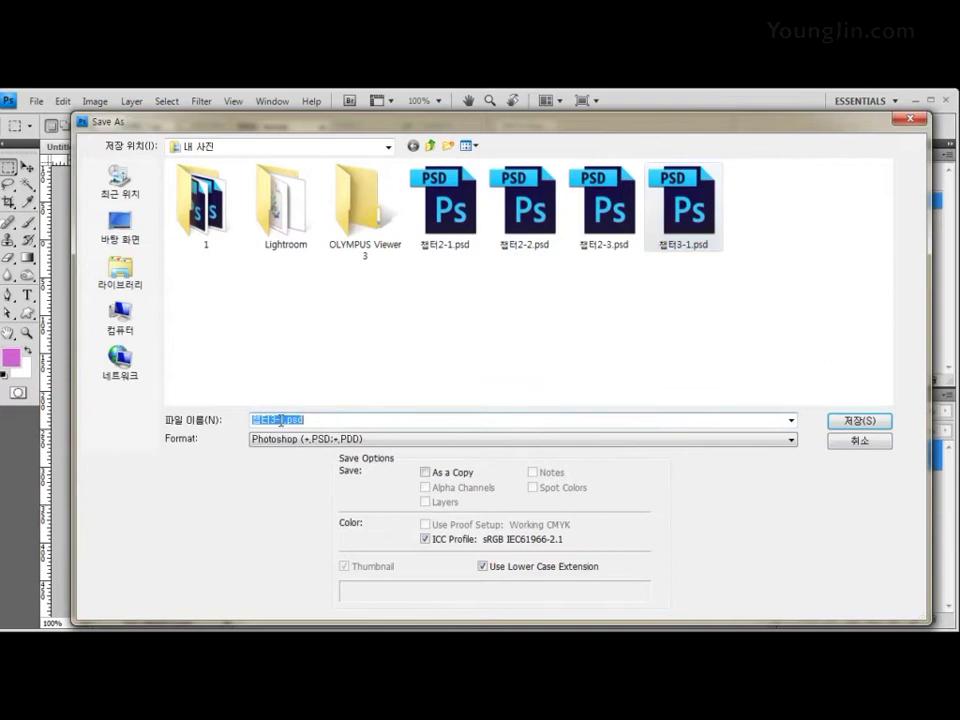
pyautogui.click(283, 421)
pyautogui.write('2')
pyautogui.press('Return')
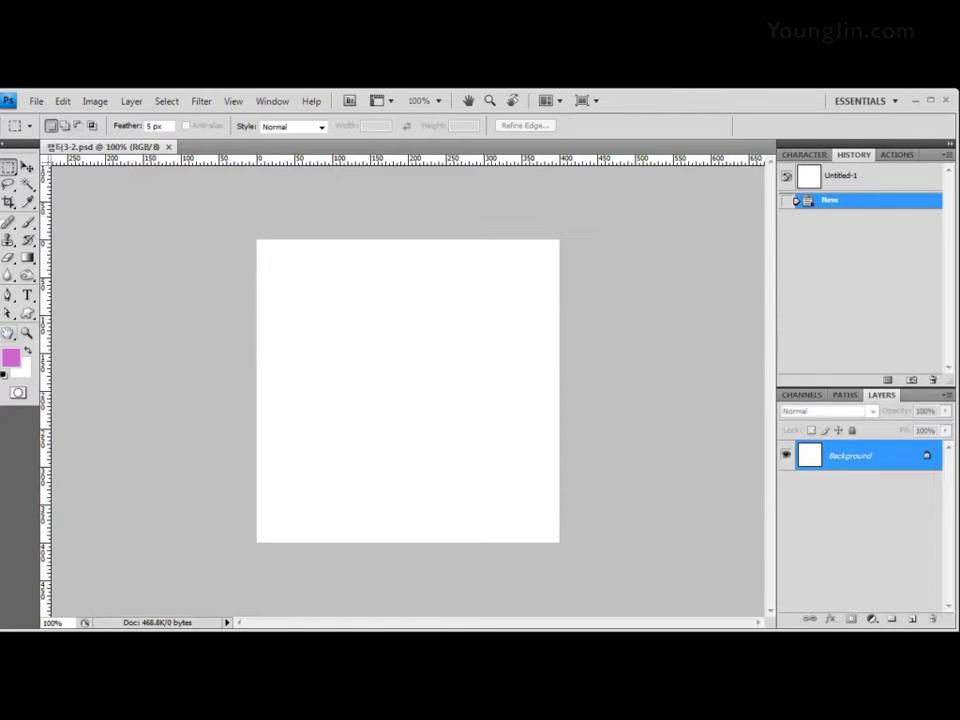
# Step: Set the foreground color to hex cc9999
pyautogui.click(13, 358)
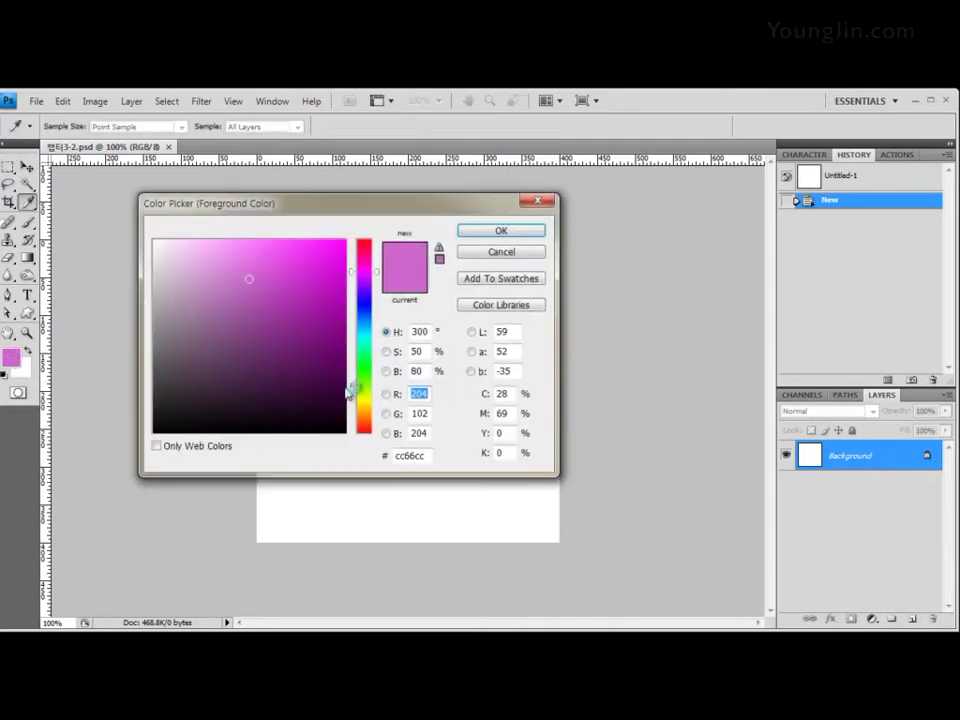
pyautogui.moveTo(408, 212); pyautogui.dragTo(455, 208)
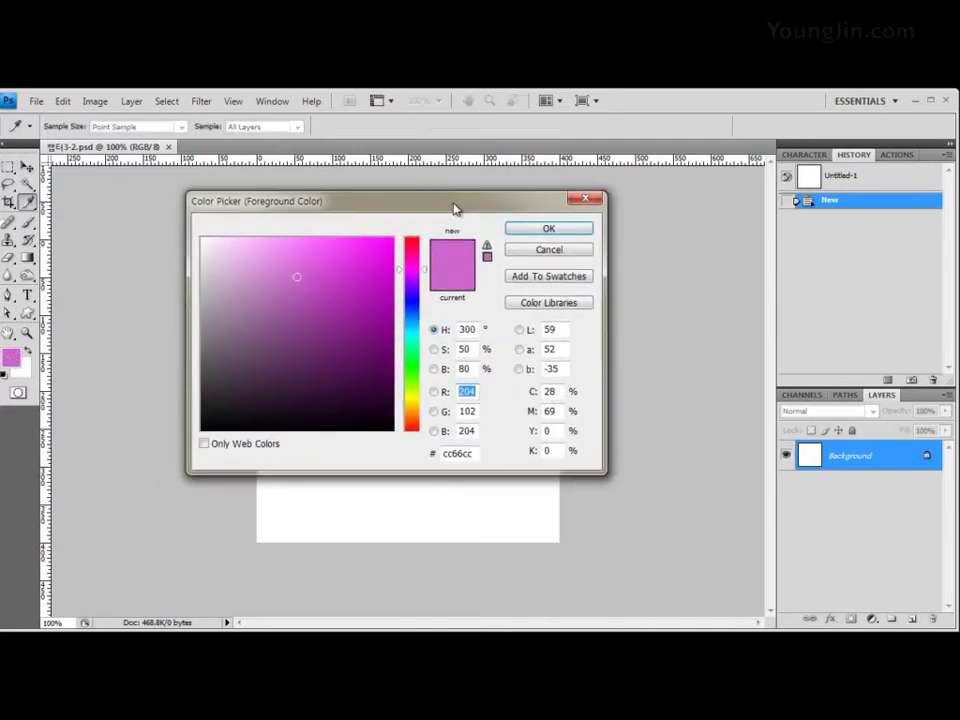
pyautogui.moveTo(468, 454); pyautogui.dragTo(313, 466)
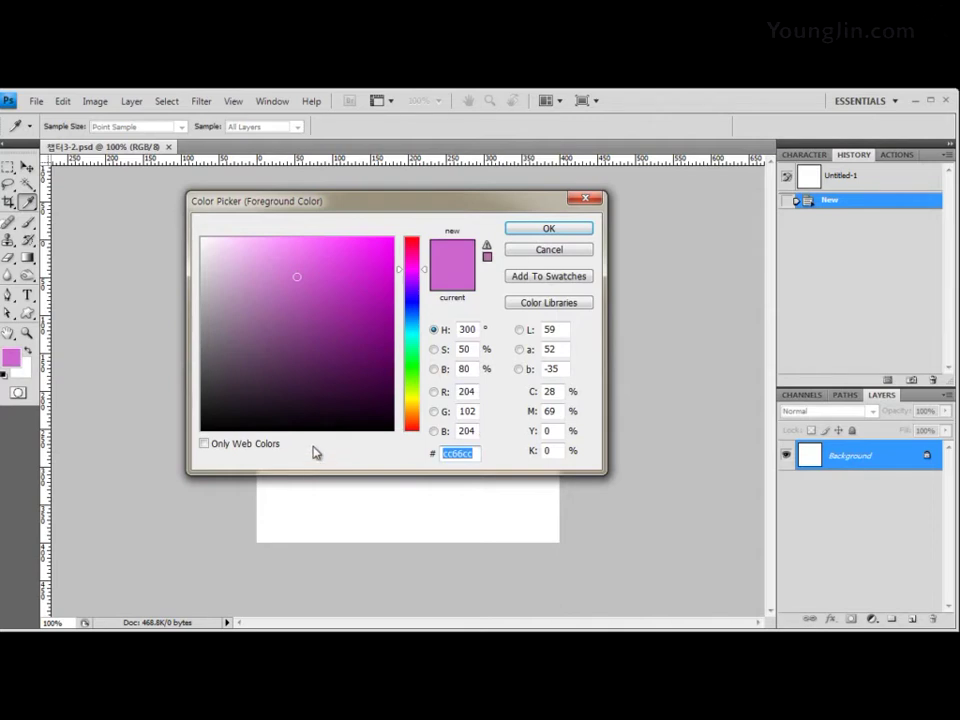
pyautogui.write('c')
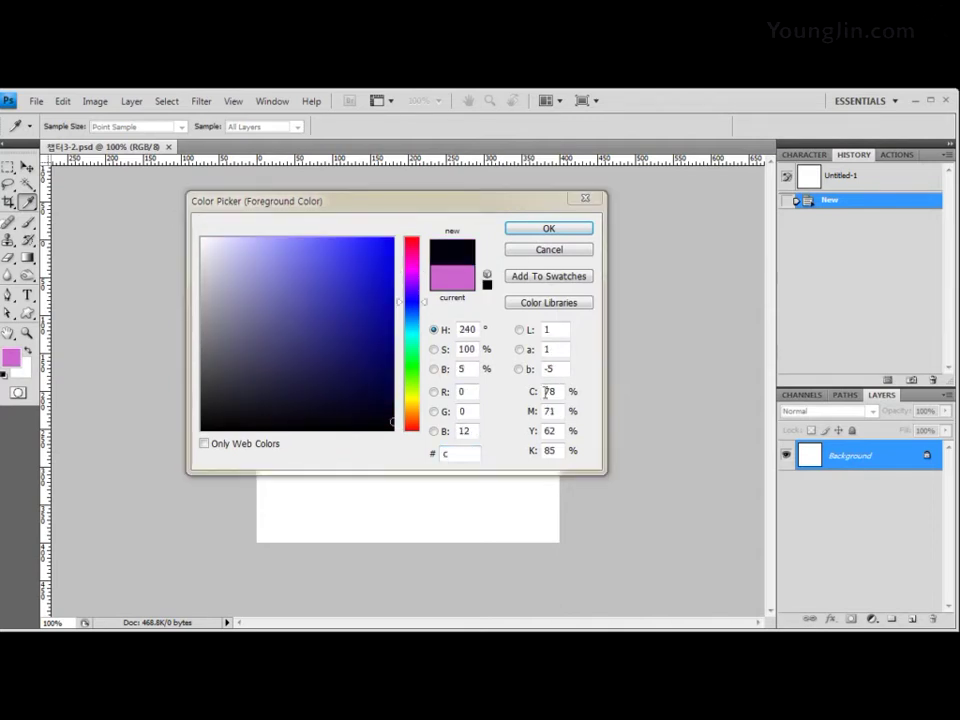
pyautogui.doubleClick(466, 454)
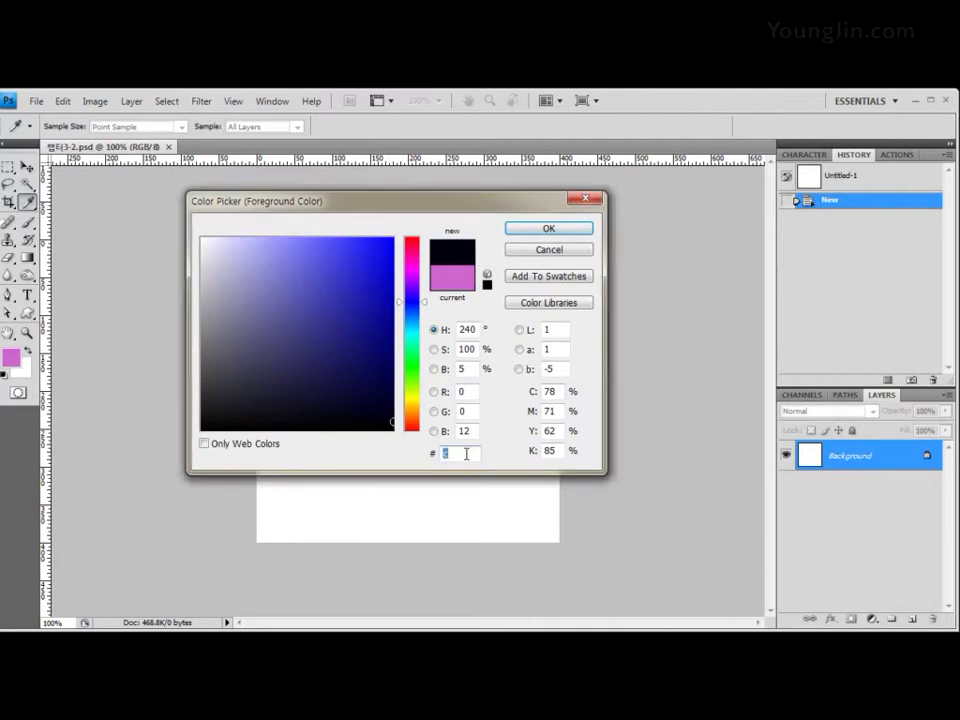
pyautogui.write('cc')
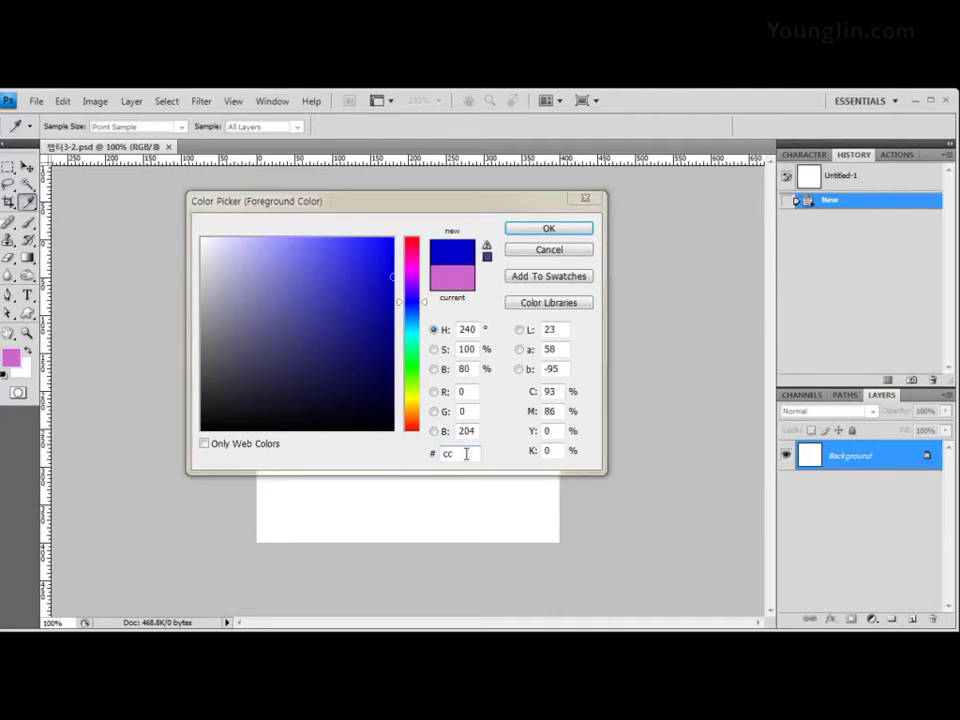
pyautogui.doubleClick(466, 454)
pyautogui.write('cc9')
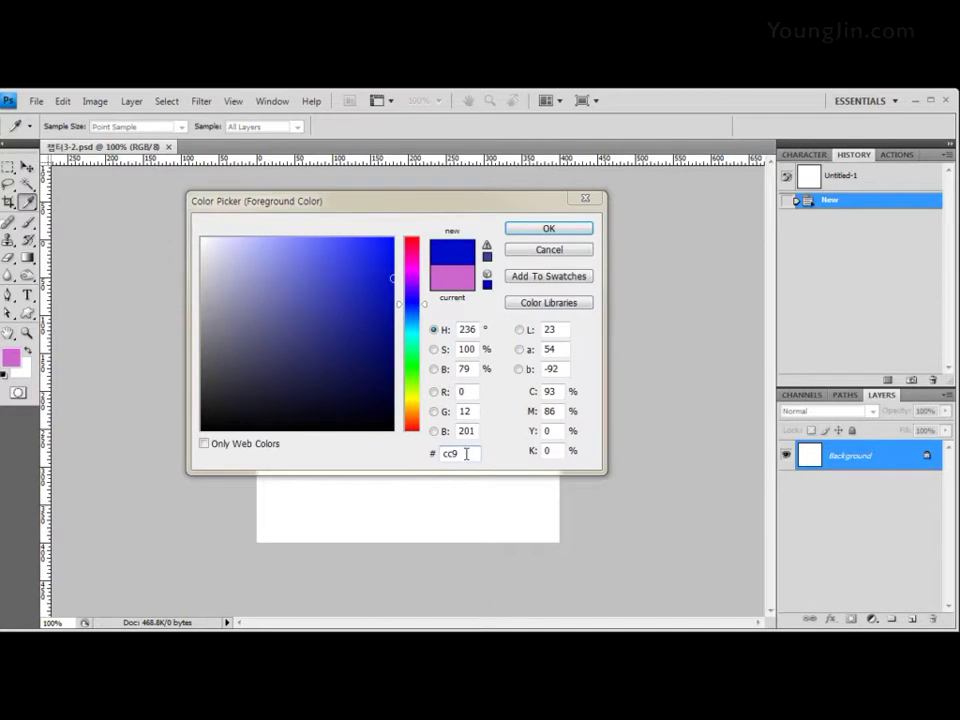
pyautogui.write('999')
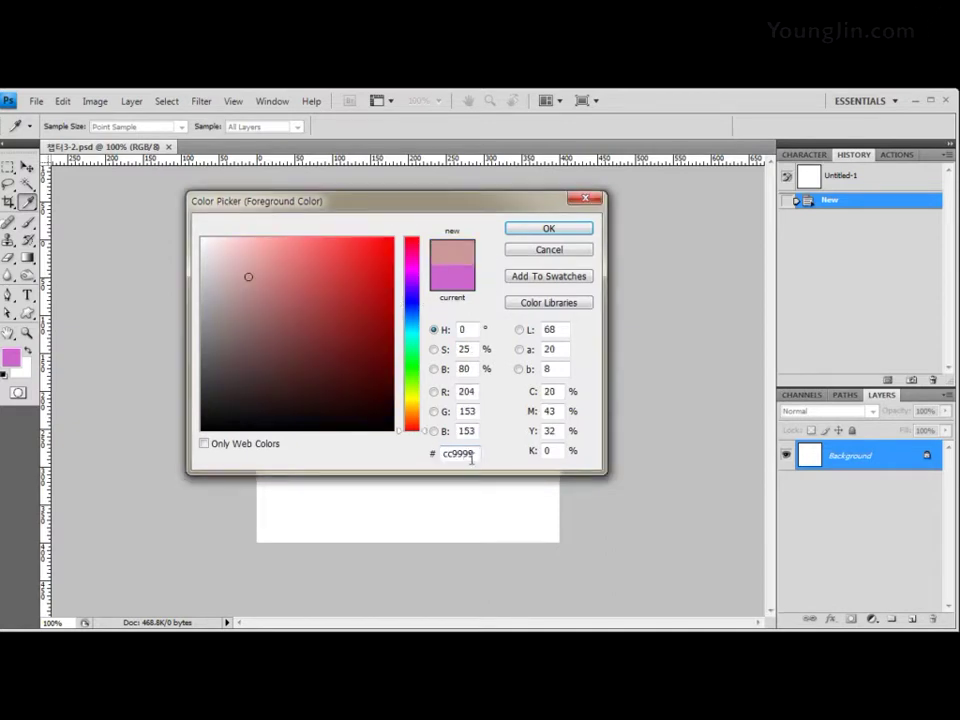
pyautogui.click(575, 233)
# Step: Fill the whole Background layer directly with the foreground color, and undo that fill
pyautogui.press('m')
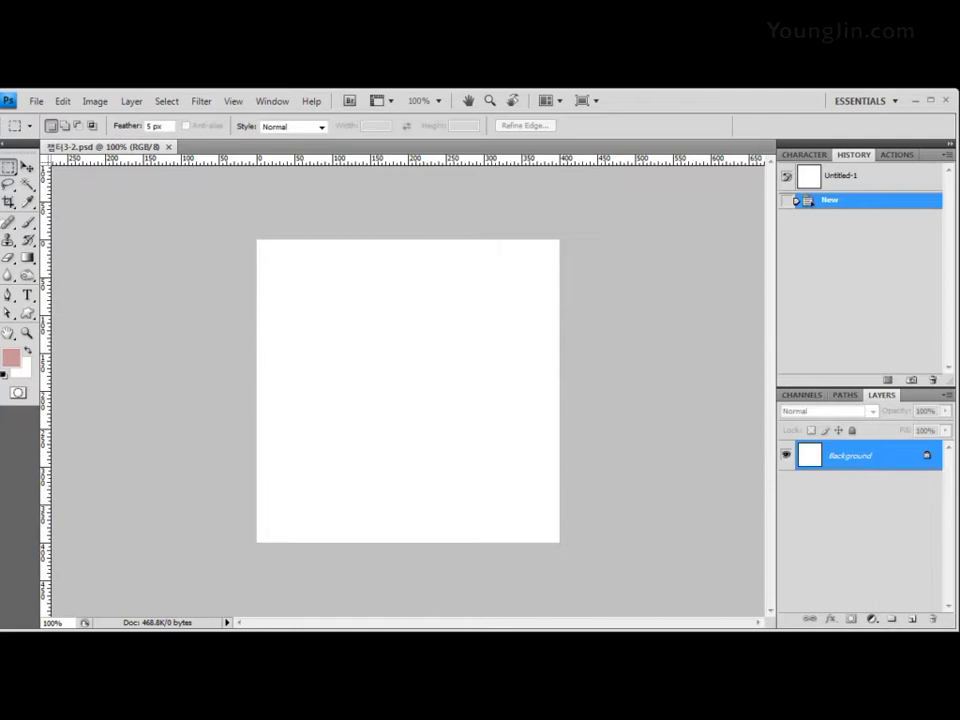
pyautogui.hotkey('alt', 'BackSpace')
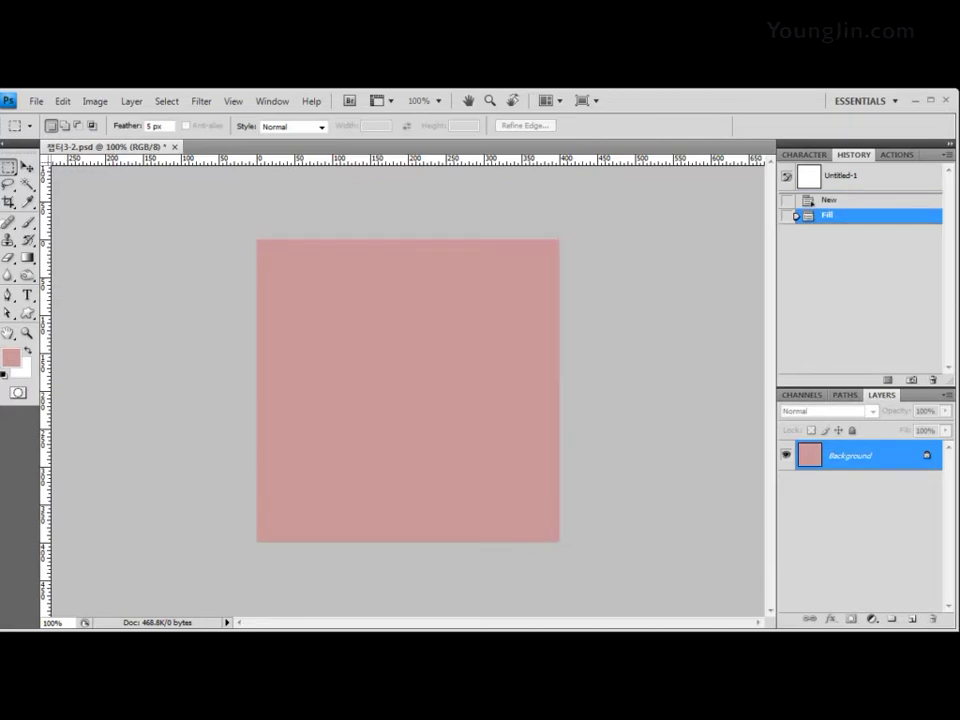
pyautogui.hotkey('ctrl', 'z')
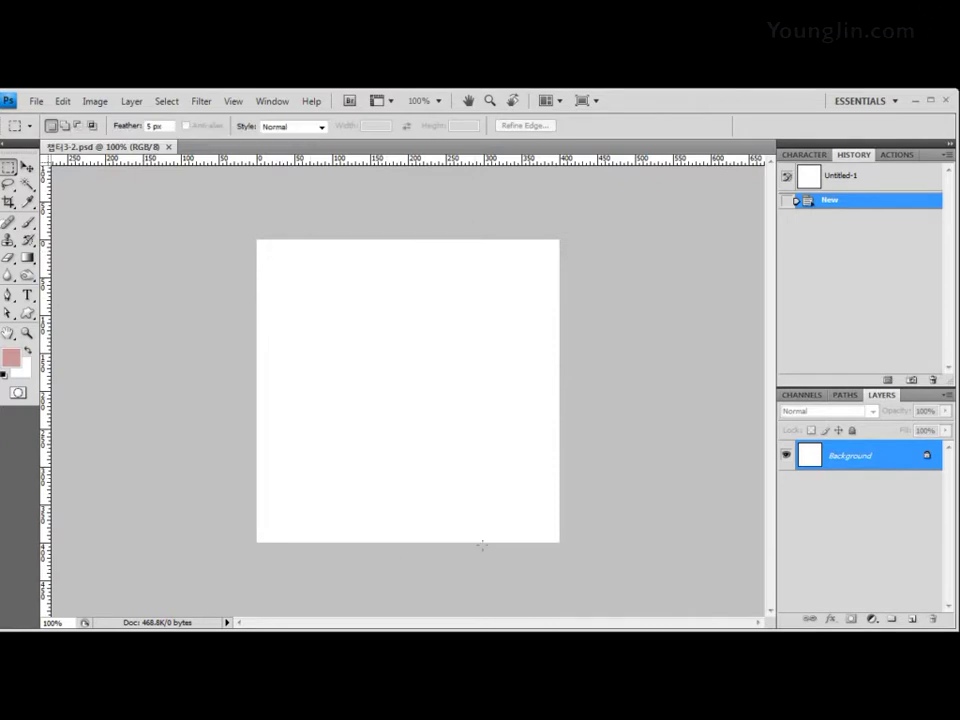
# Step: Fill the canvas with the foreground color using the Paint Bucket tool, and revert to the New history state
pyautogui.click(28, 257)
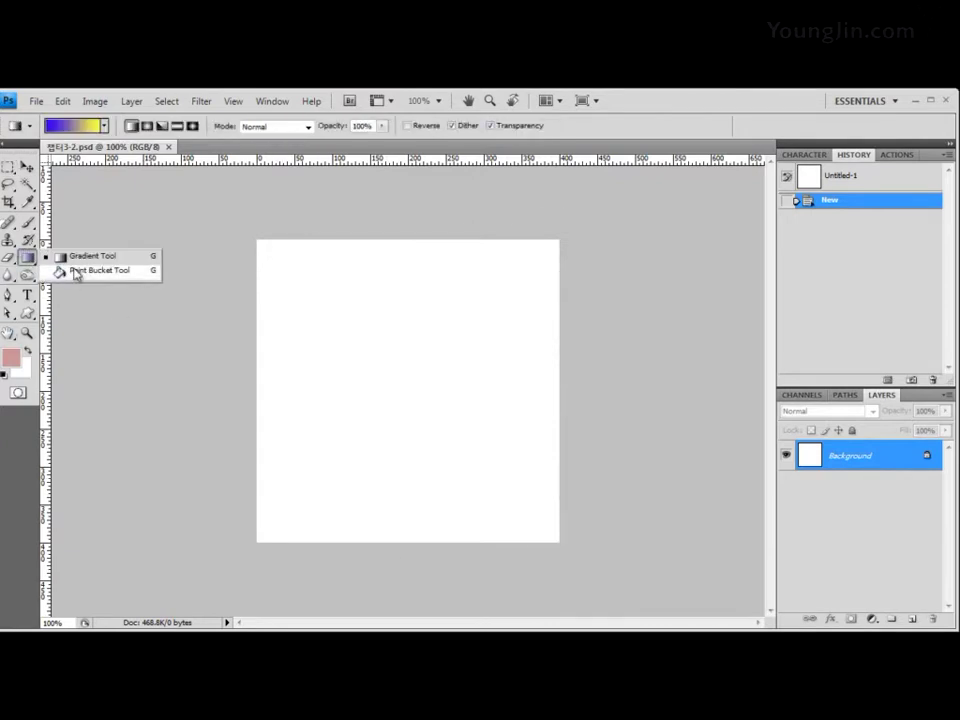
pyautogui.click(140, 271)
pyautogui.click(337, 320)
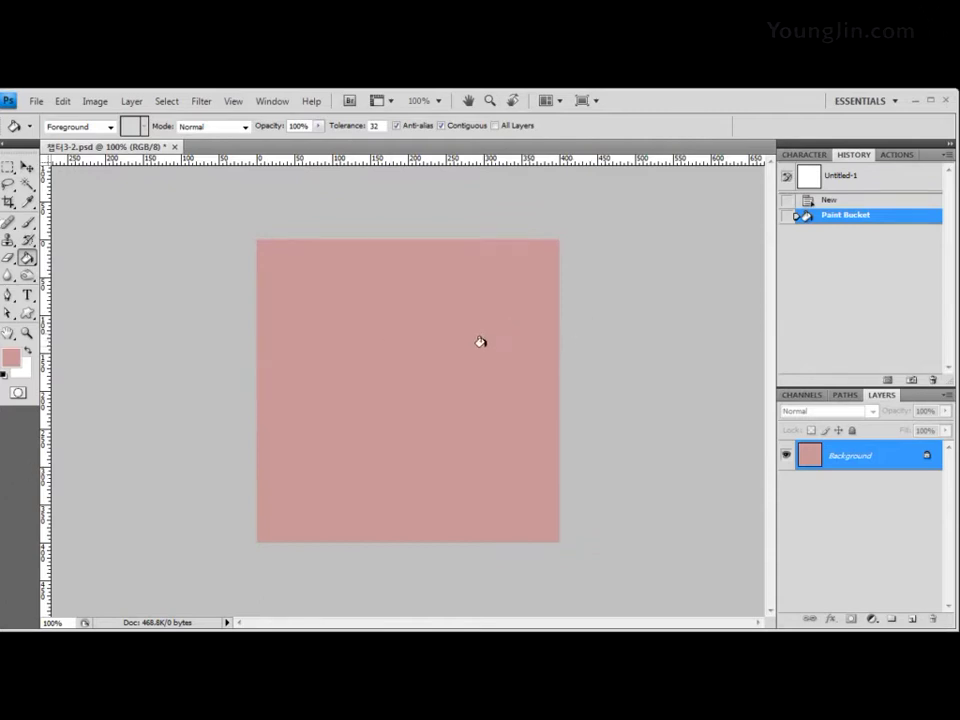
pyautogui.click(840, 204)
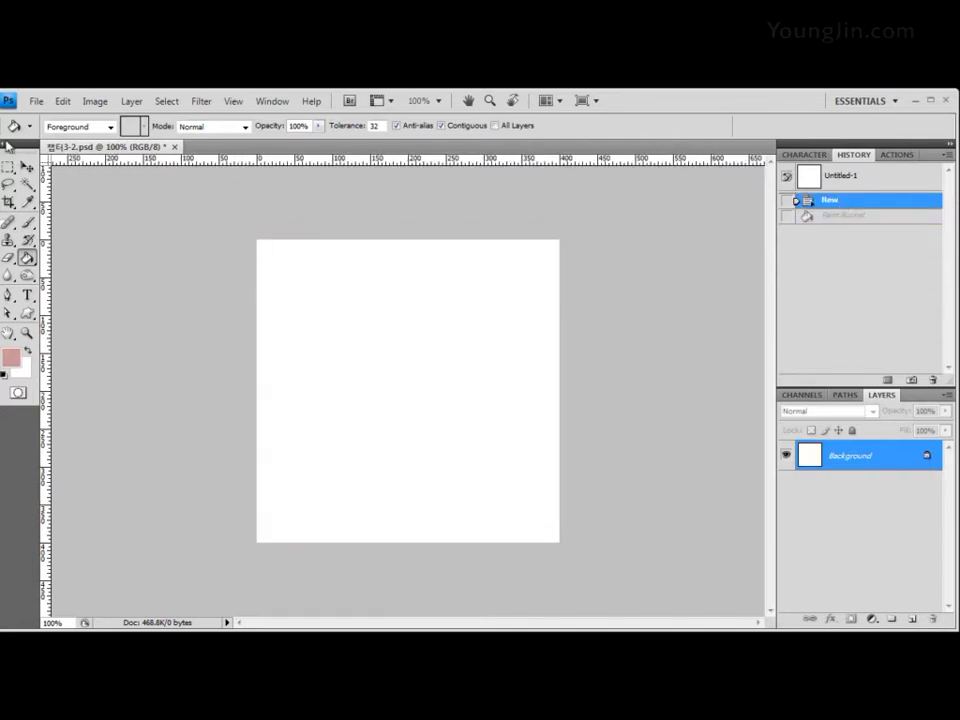
# Step: Fill the Background layer using the Fill command with Foreground Color as contents, Normal mode and 100% opacity
pyautogui.click(63, 102)
pyautogui.press('Escape')
pyautogui.press('i')
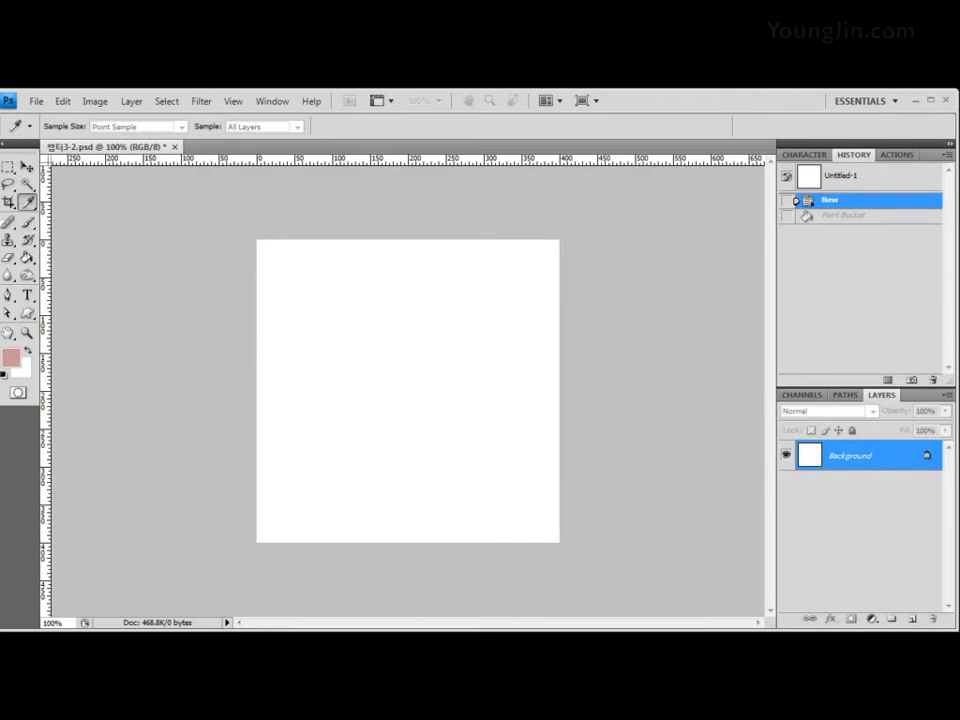
pyautogui.hotkey('shift', 'F5')
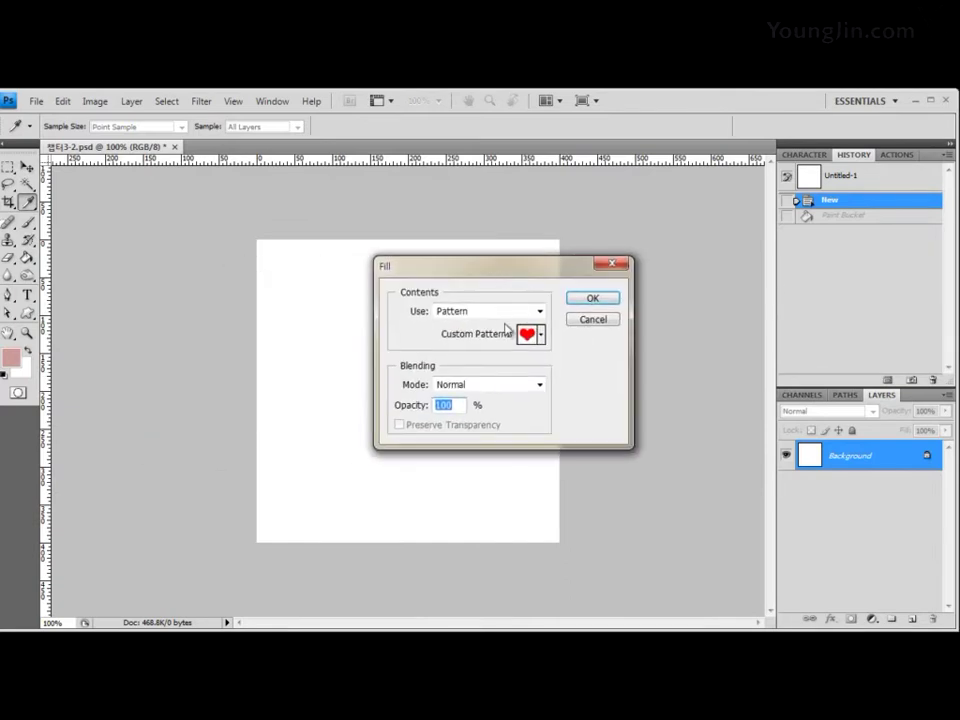
pyautogui.click(482, 315)
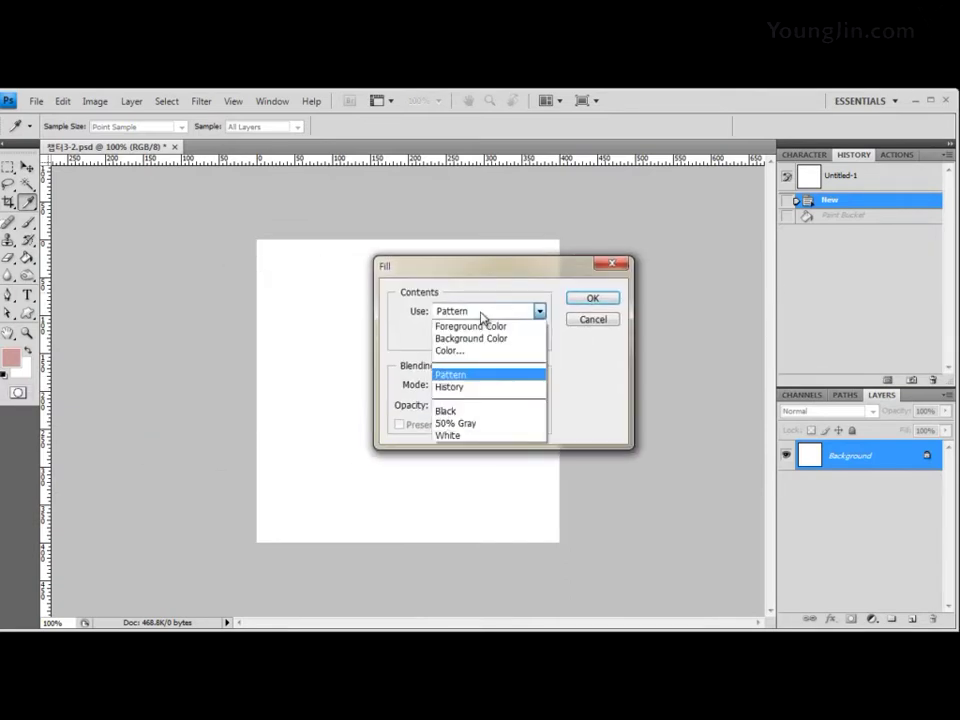
pyautogui.click(467, 327)
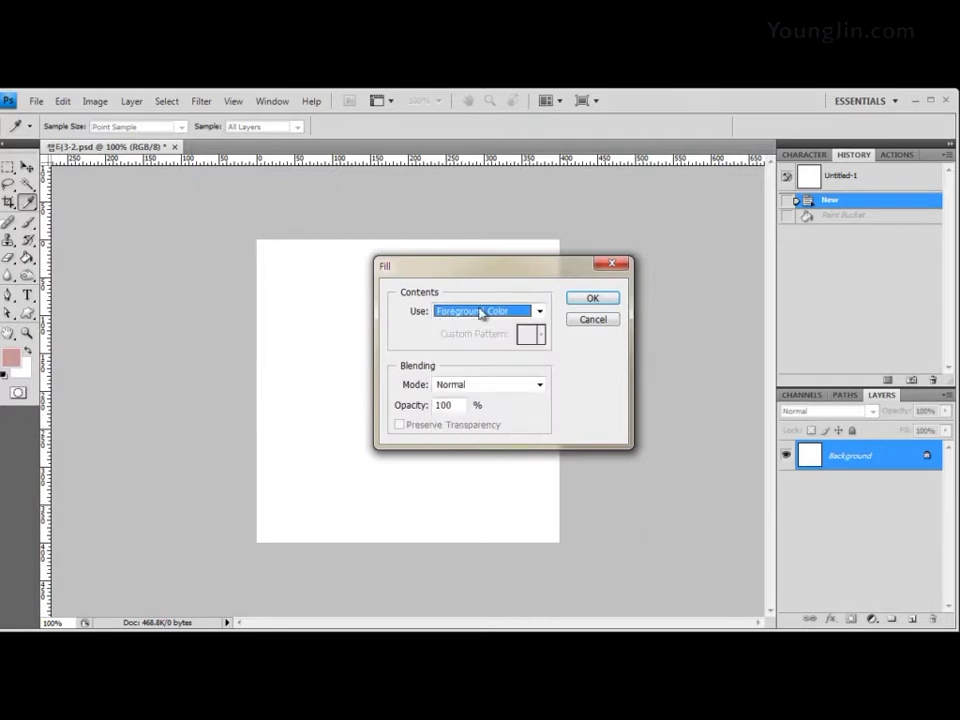
pyautogui.click(604, 302)
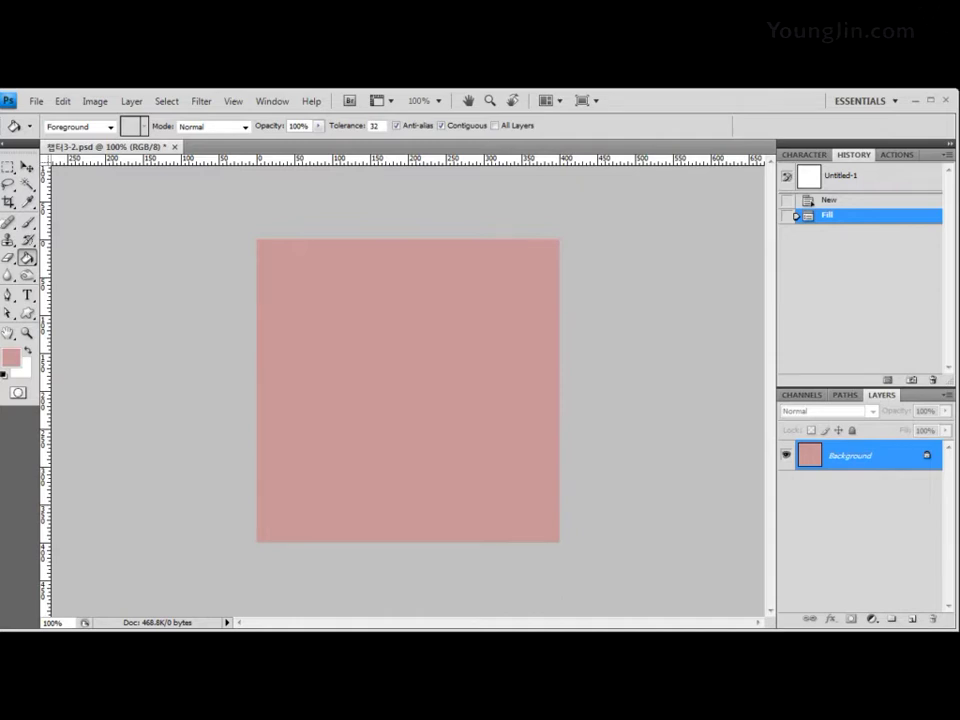
# Step: Open 1급-2.jpg from the Chapter03 folder and select the white background on the figure's right side with the Magic Wand
pyautogui.hotkey('alt', 'Tab')
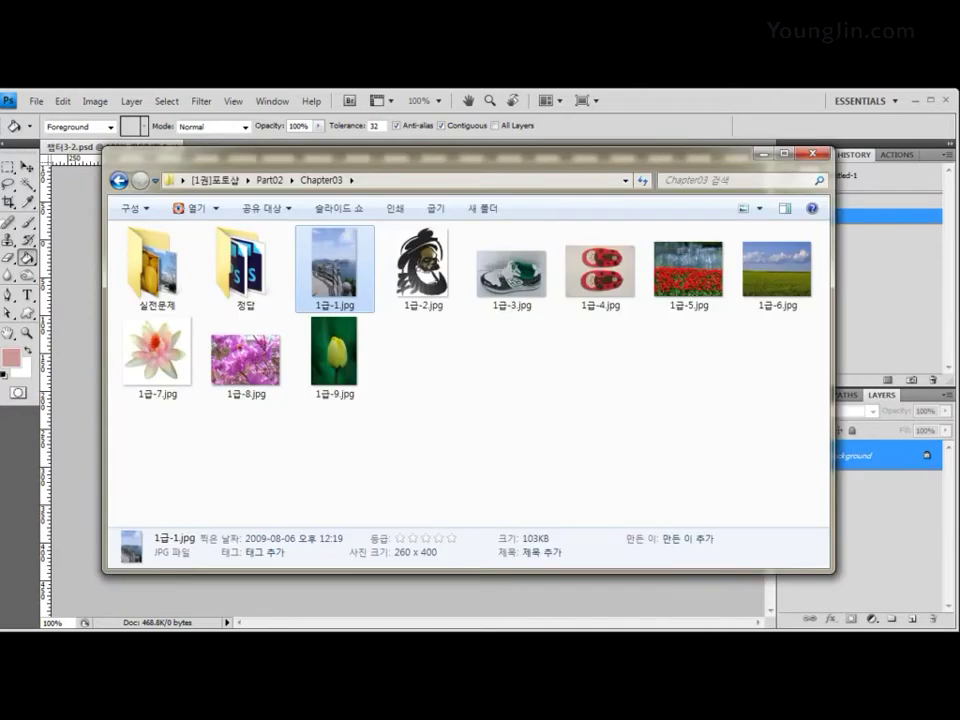
pyautogui.moveTo(423, 265); pyautogui.dragTo(64, 482)
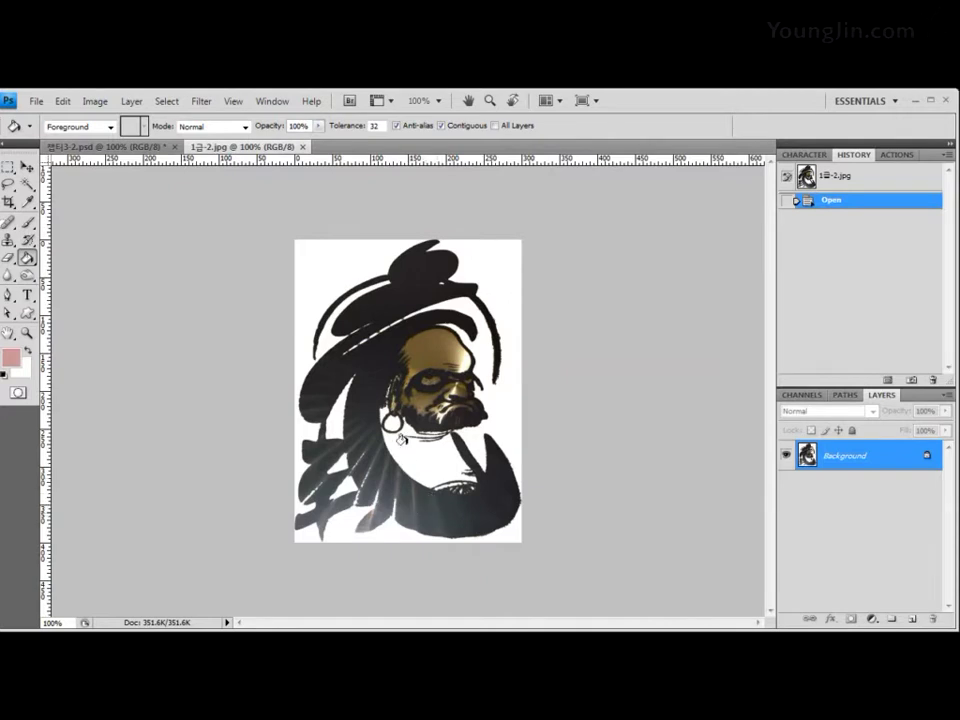
pyautogui.click(27, 186)
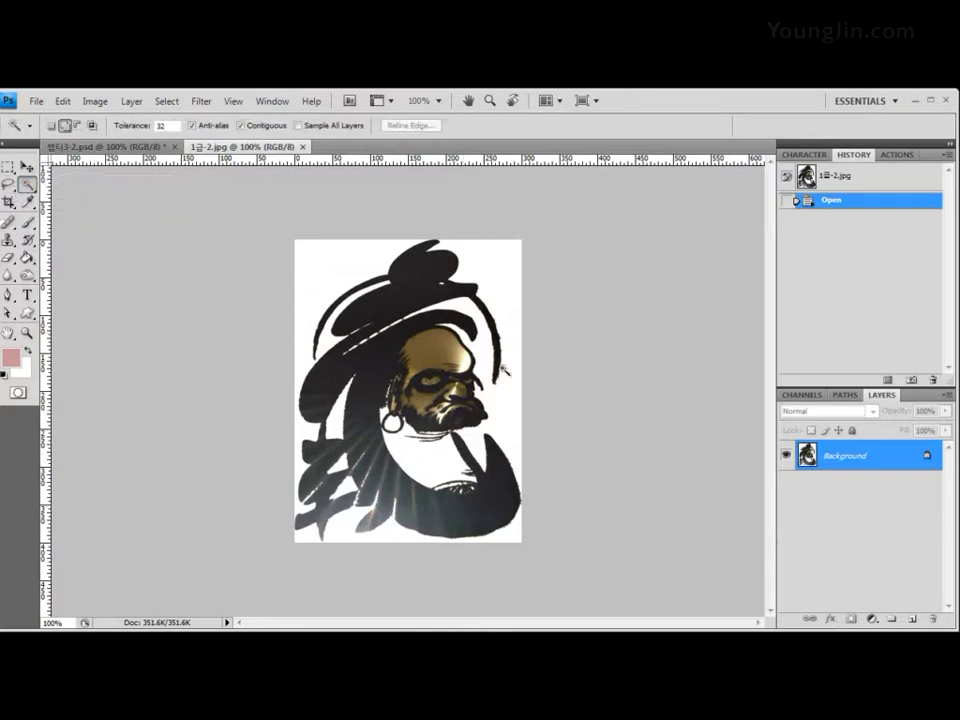
pyautogui.click(498, 292)
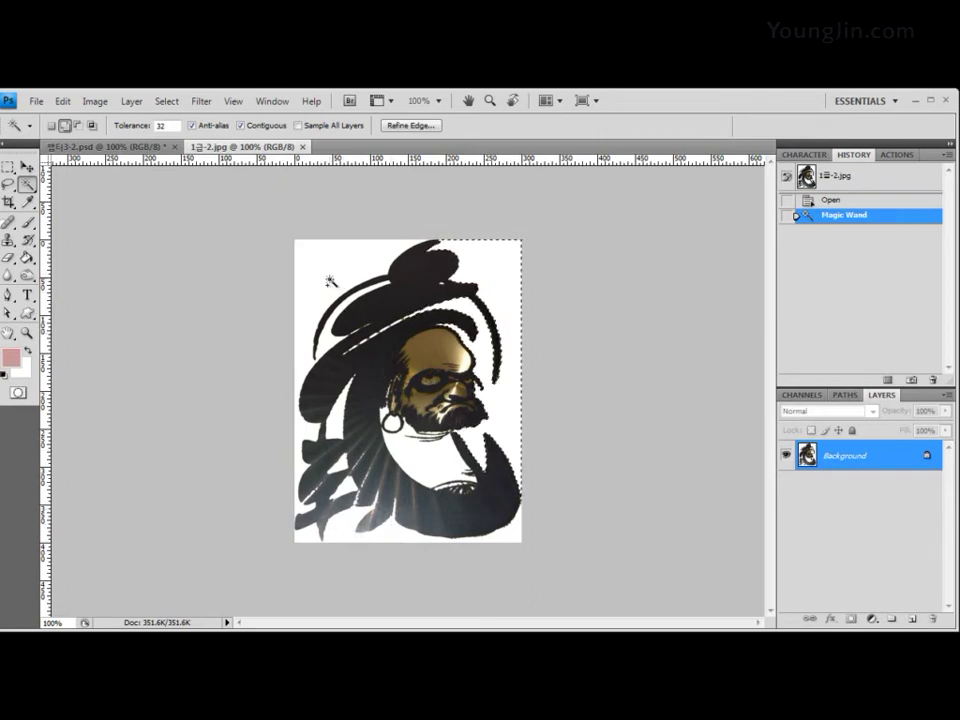
# Step: Add the white background left of the figure, the gaps between the hair strands and the lower white areas to the selection
pyautogui.click(66, 127)
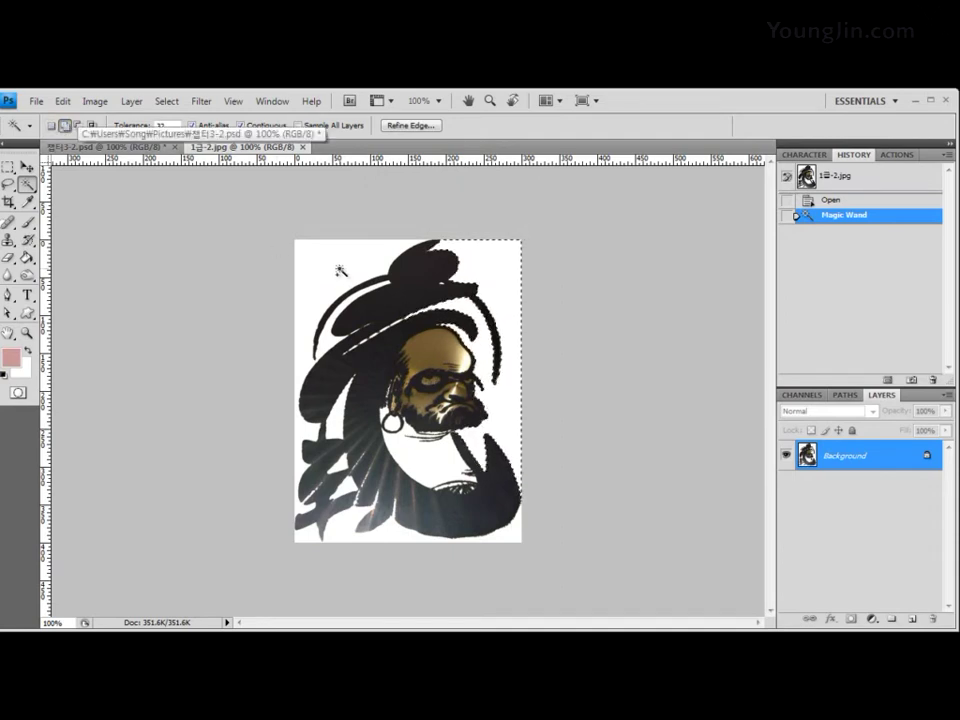
pyautogui.click(295, 402)
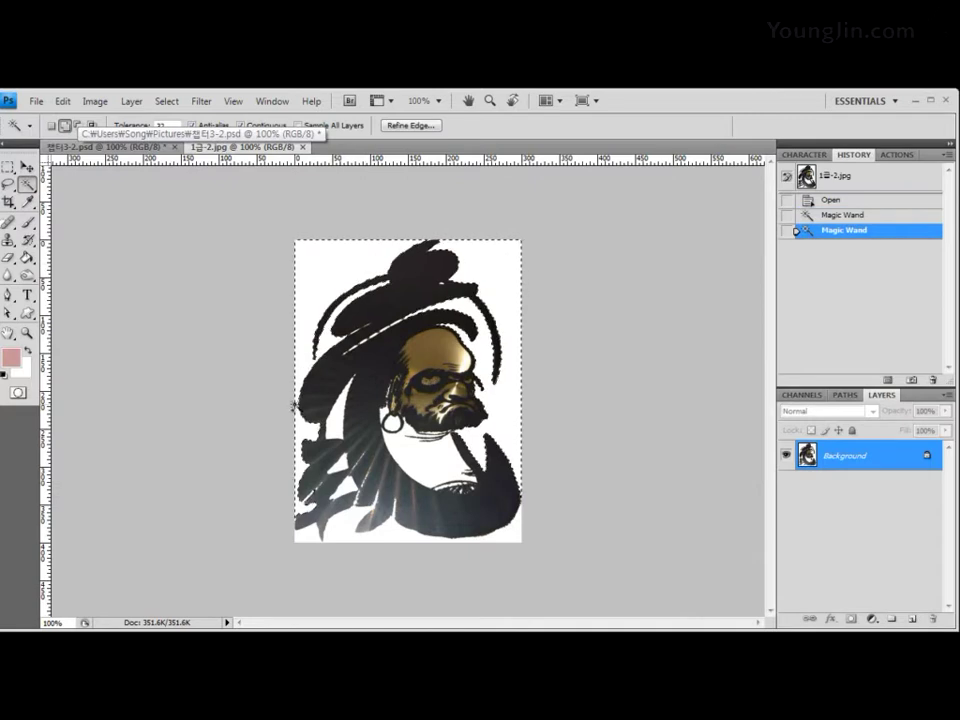
pyautogui.click(332, 422)
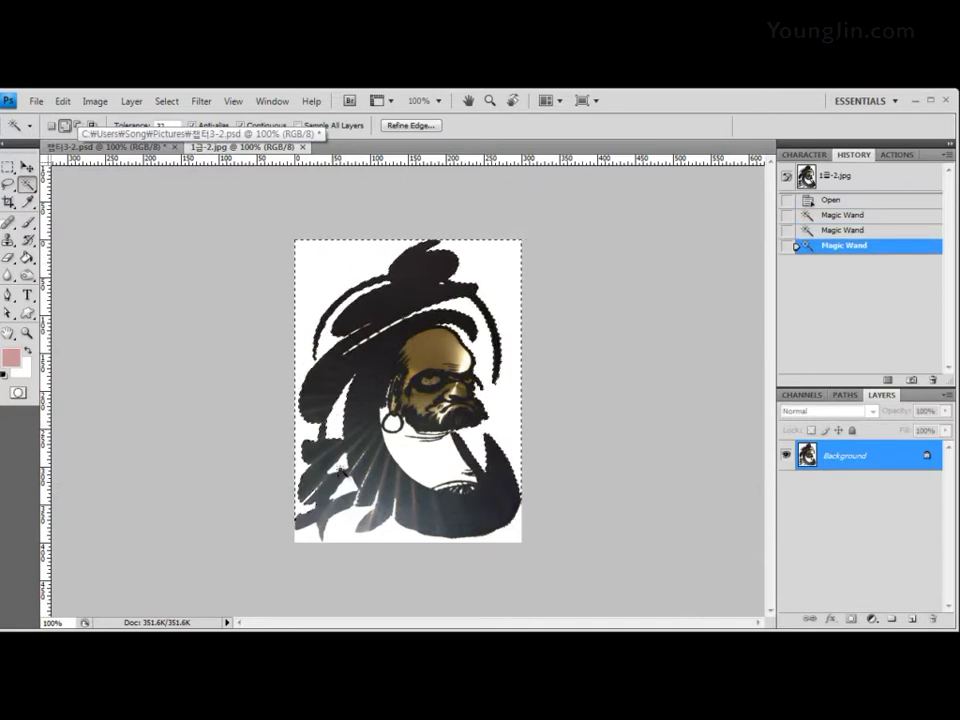
pyautogui.click(348, 484)
pyautogui.click(345, 521)
pyautogui.click(343, 535)
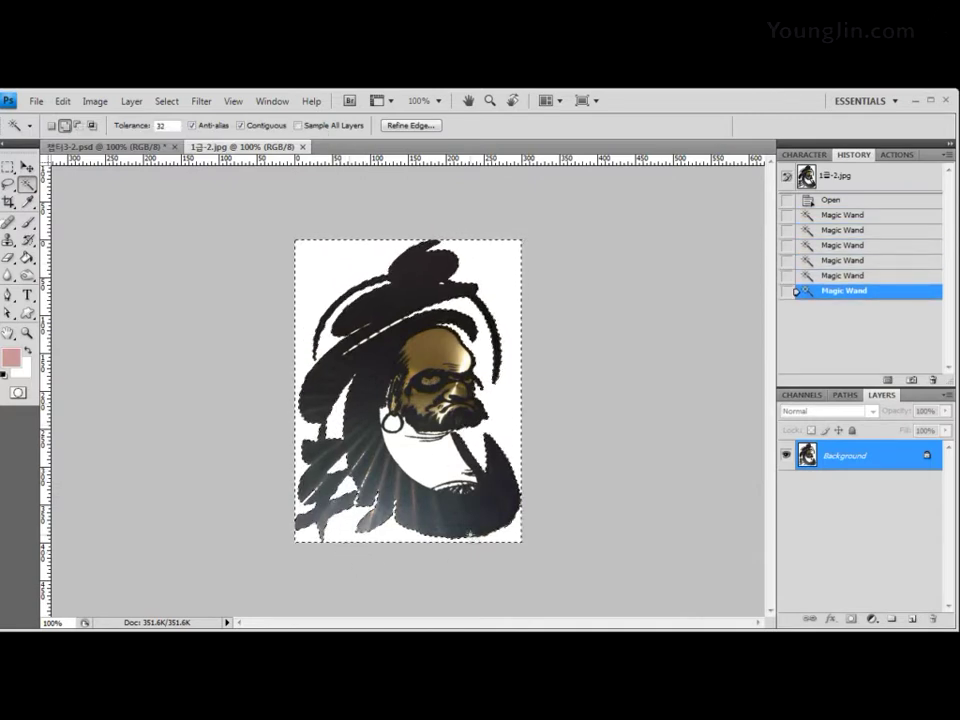
# Step: Add the white areas under the face and within the beard to the selection, undoing the last Magic Wand pick near the hat brim
pyautogui.click(445, 467)
pyautogui.click(462, 489)
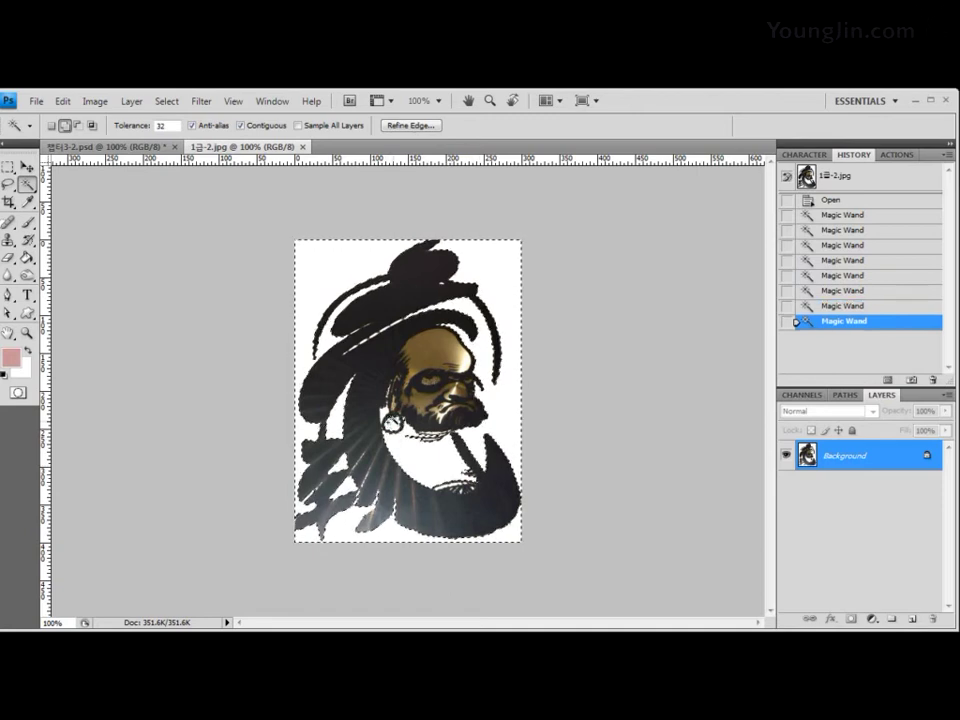
pyautogui.click(355, 346)
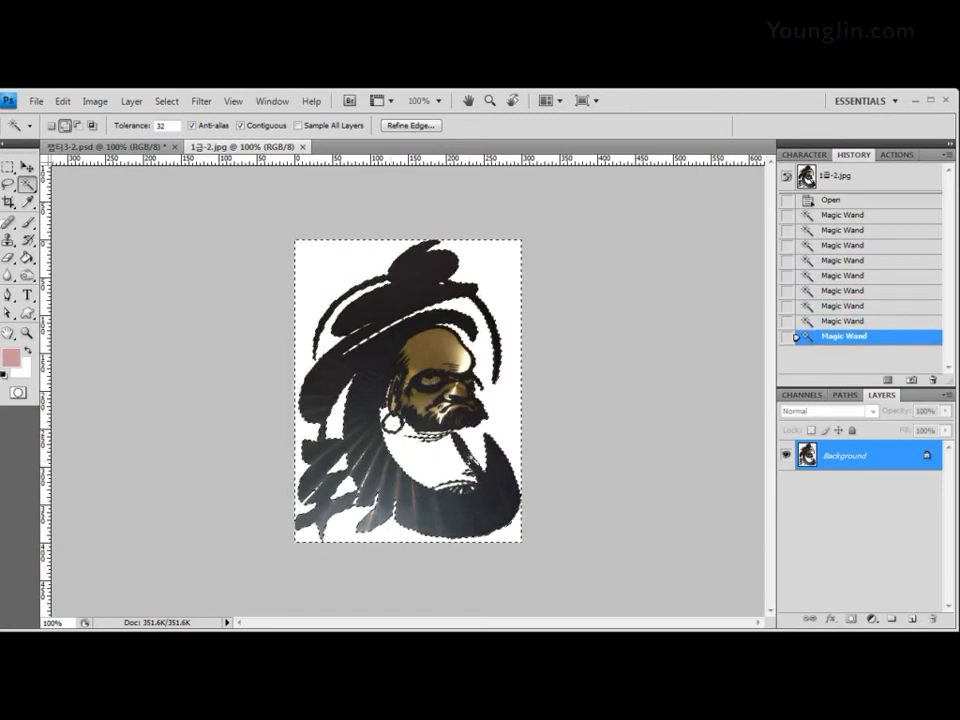
pyautogui.click(366, 344)
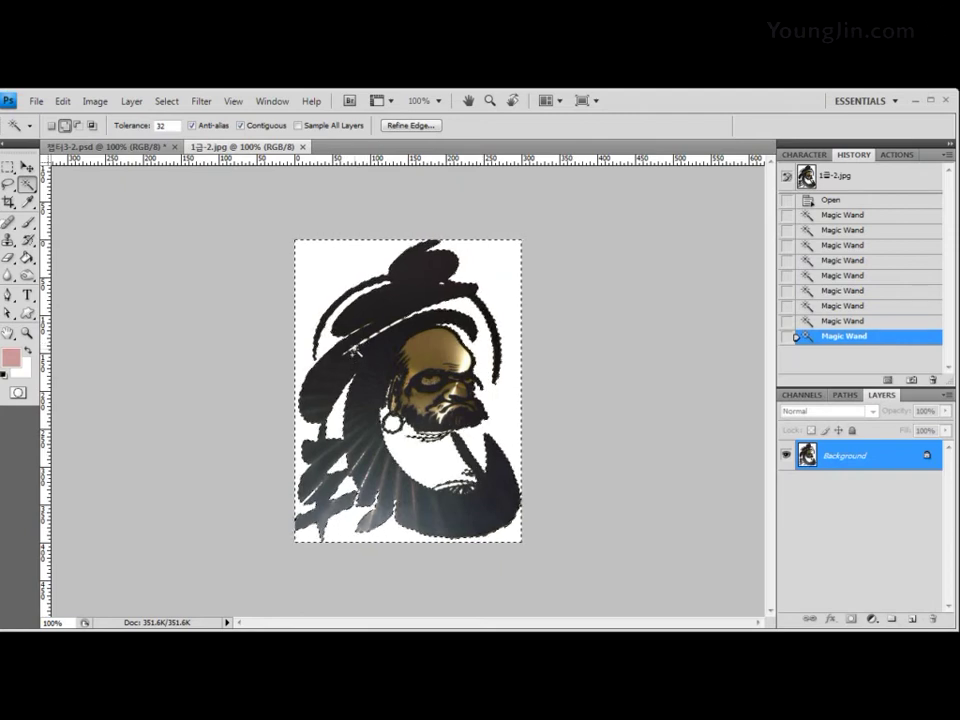
pyautogui.click(355, 348)
pyautogui.hotkey('ctrl', 'z')
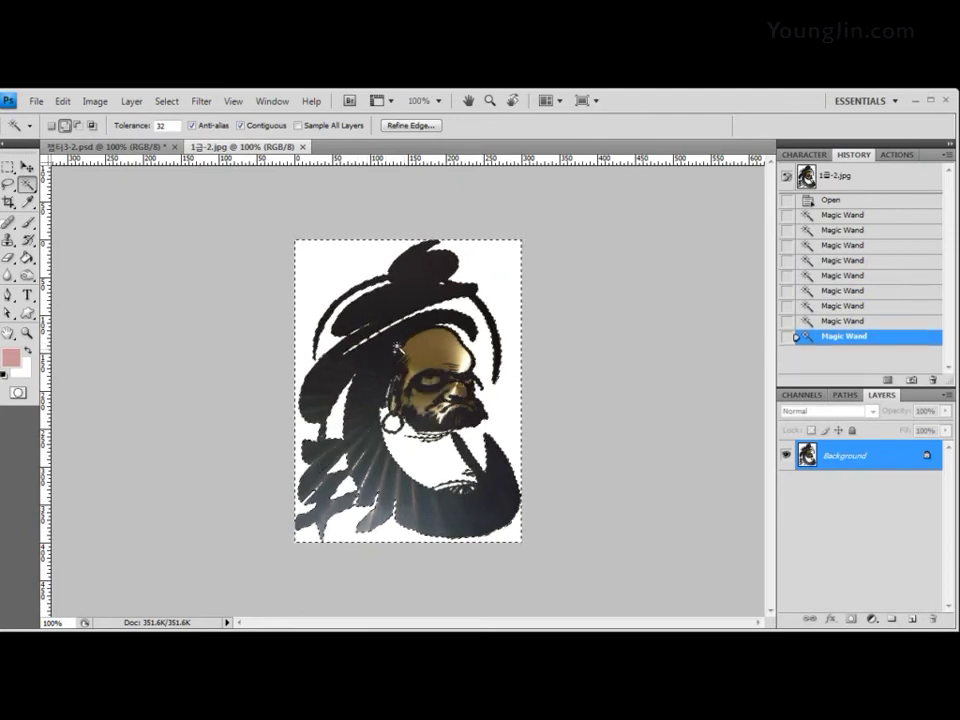
# Step: Add the thin white gaps along the hat brim to the Magic Wand selection and invert it so the figure is selected
pyautogui.scroll(1, 393, 340)
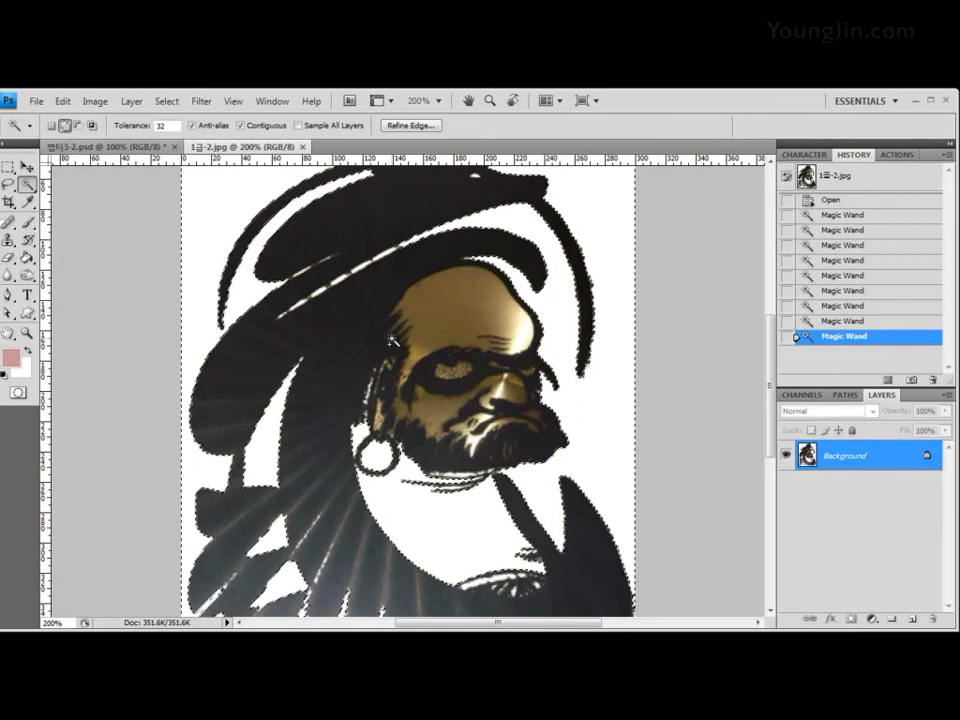
pyautogui.click(318, 292)
pyautogui.click(365, 268)
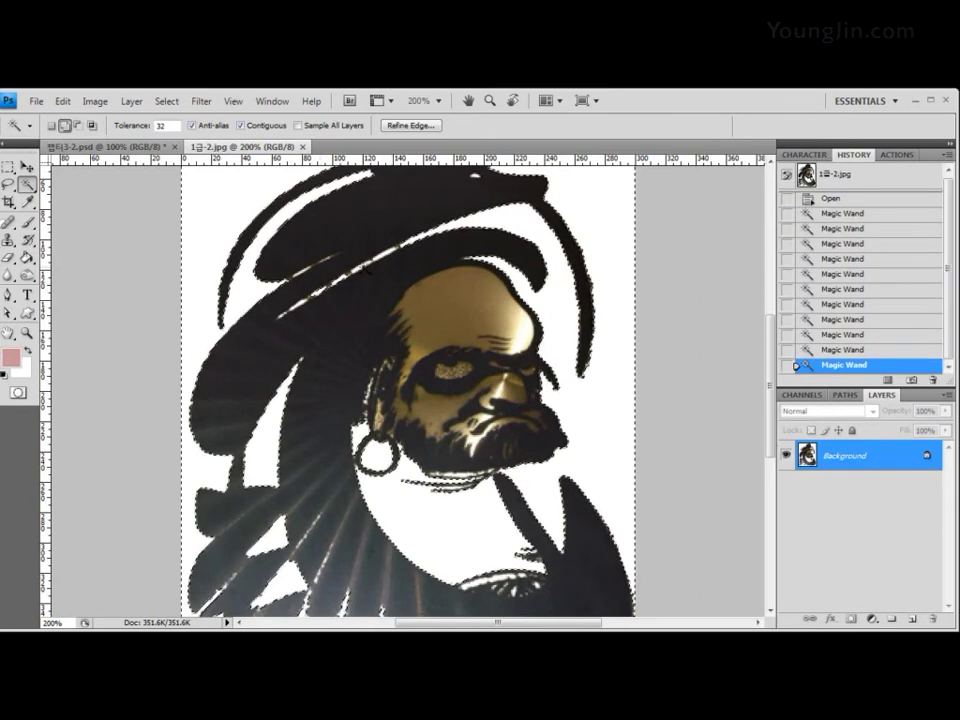
pyautogui.click(365, 268)
pyautogui.click(311, 306)
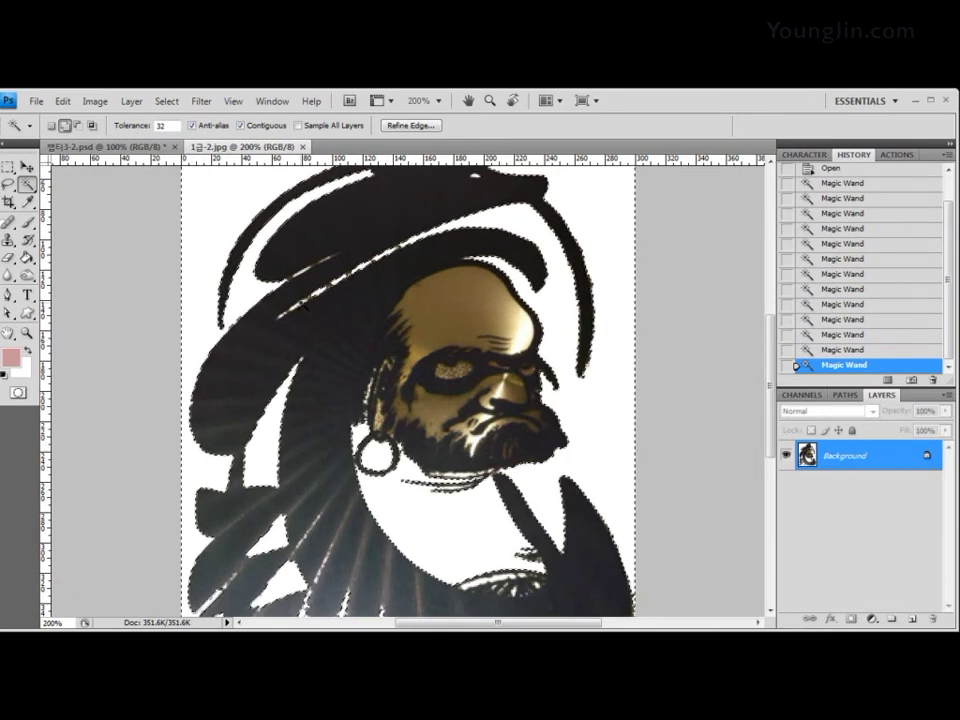
pyautogui.click(233, 377)
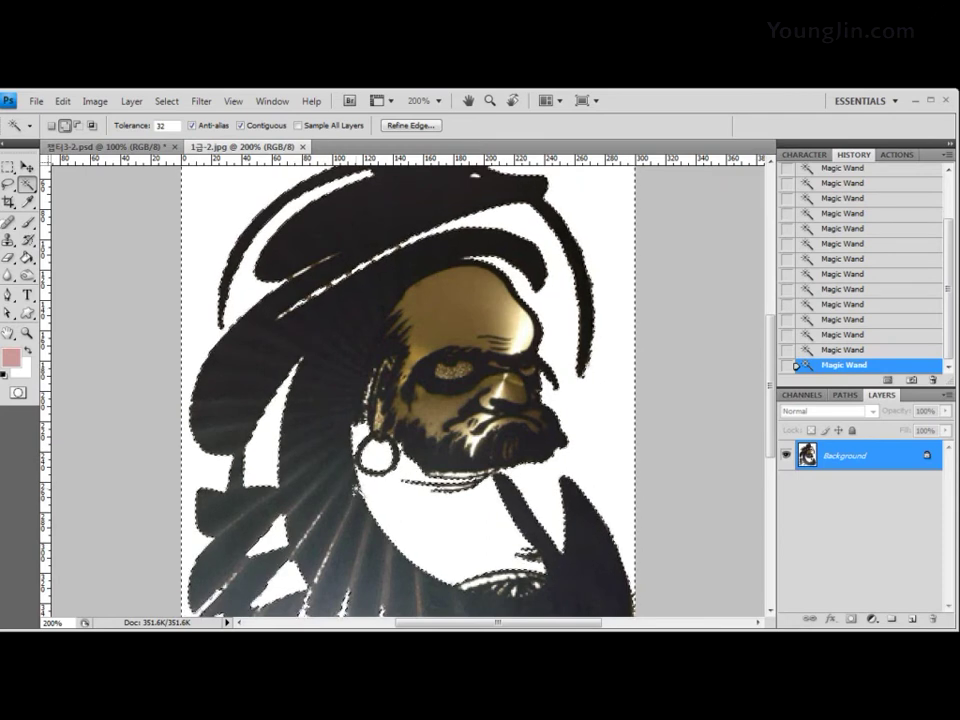
pyautogui.hotkey('ctrl', '-')
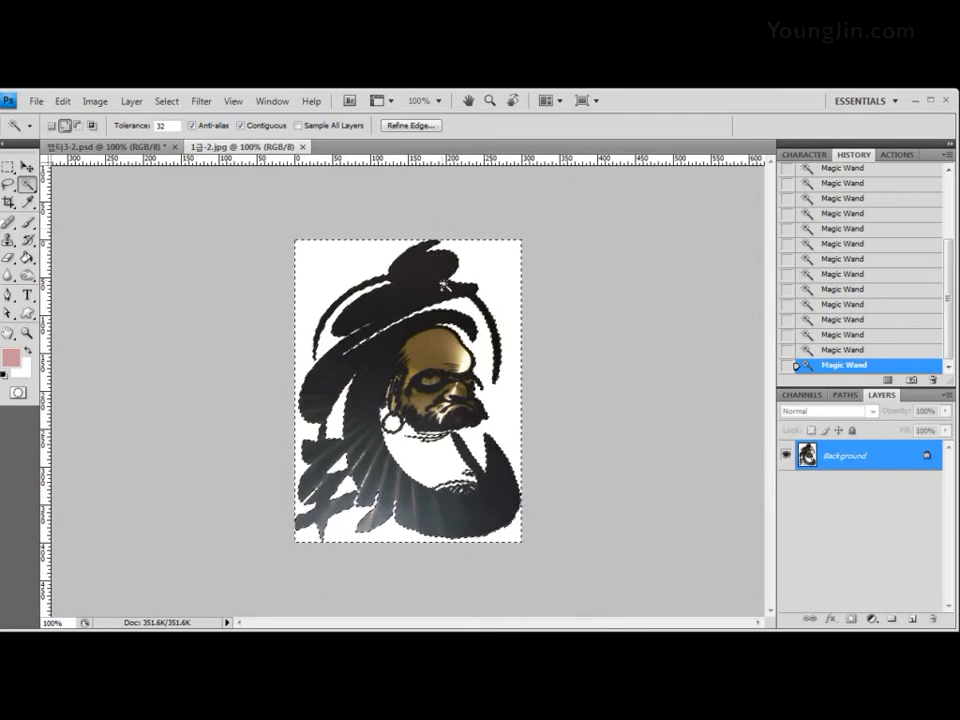
pyautogui.click(488, 297)
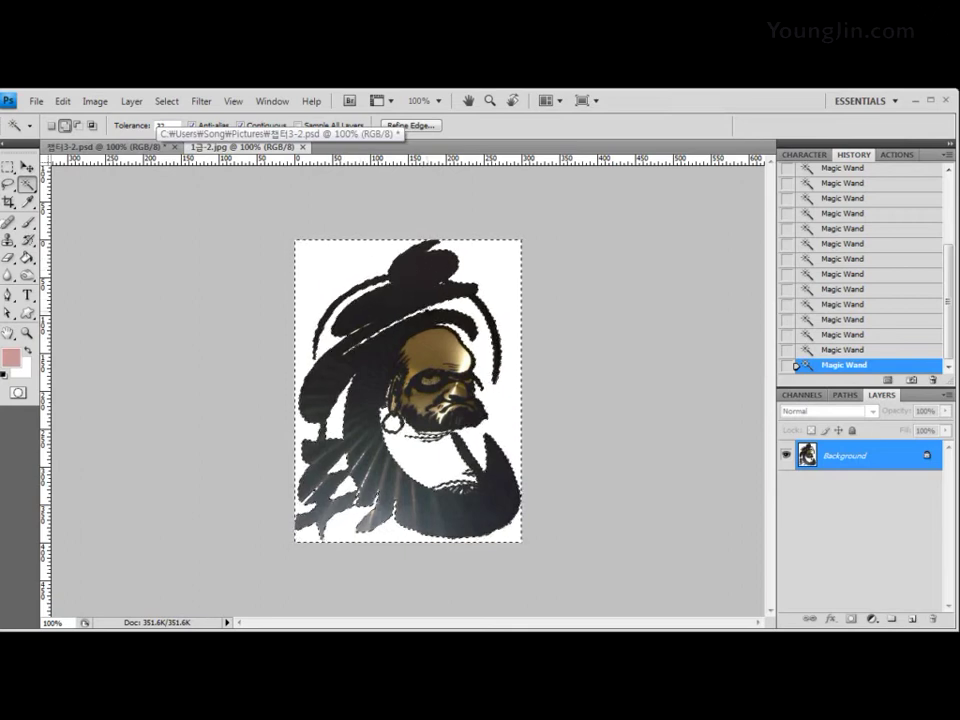
pyautogui.click(167, 101)
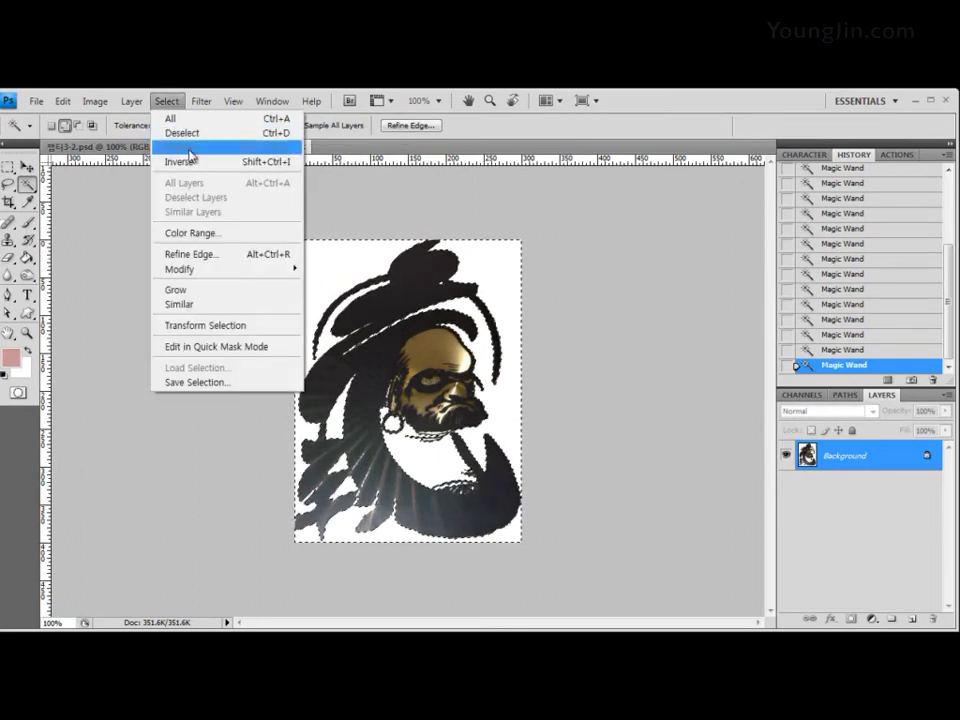
pyautogui.click(191, 162)
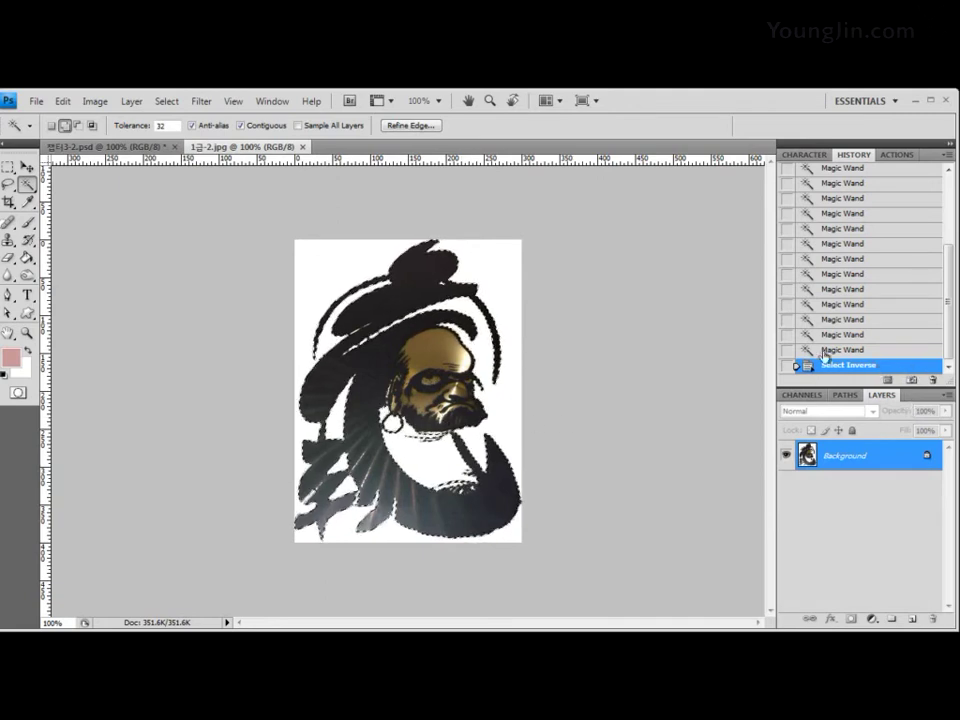
# Step: Clear the selection and try selecting the figure's dark hat, hair and beard areas directly with the Magic Wand
pyautogui.hotkey('ctrl', 'd')
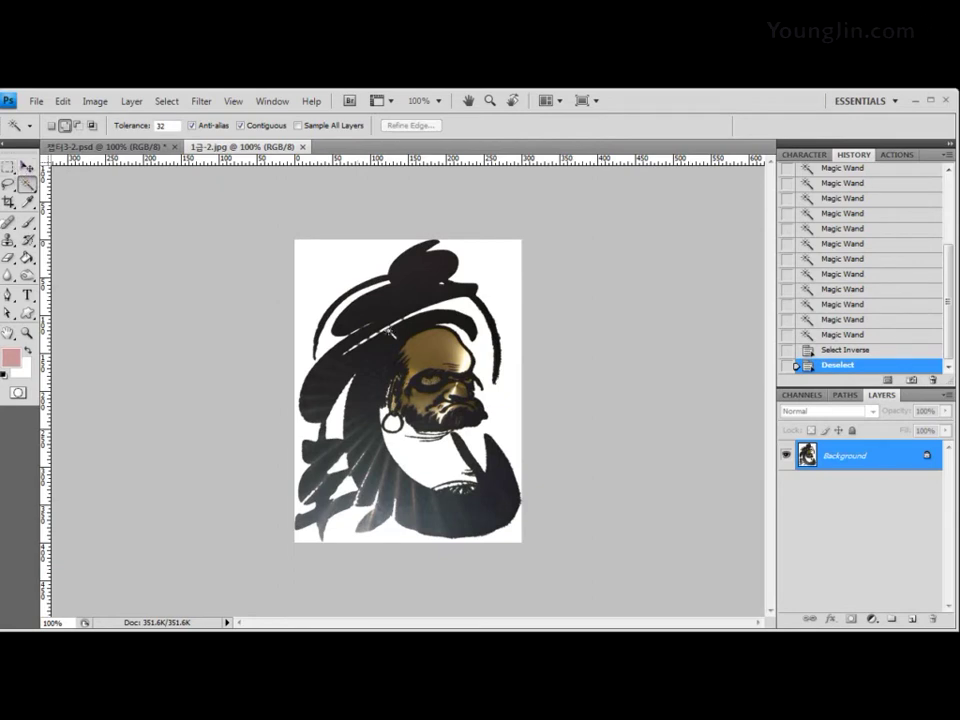
pyautogui.click(420, 279)
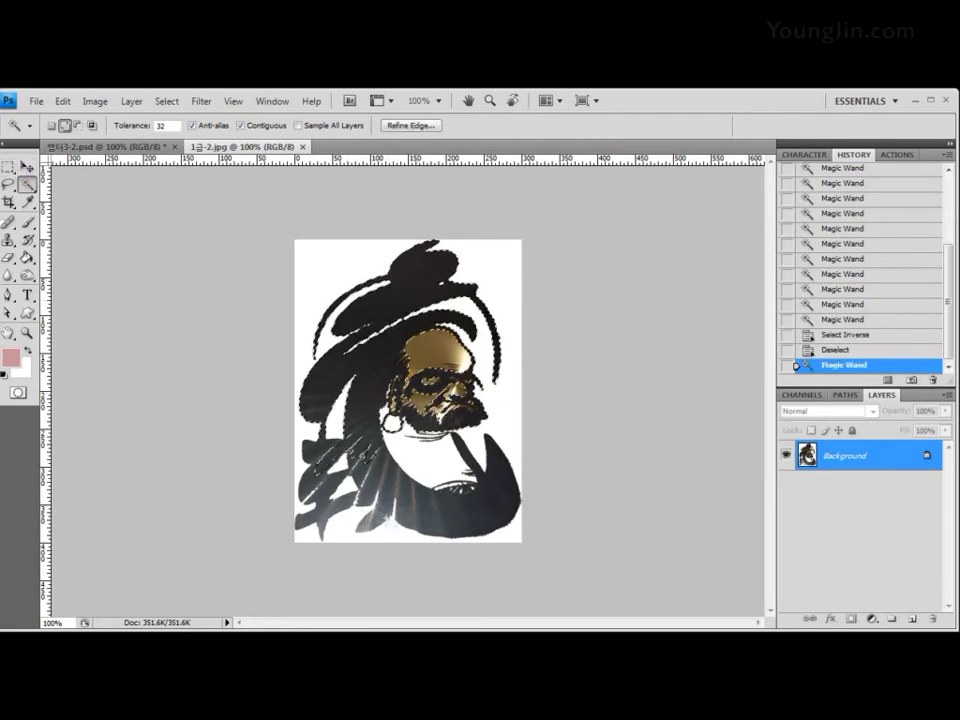
pyautogui.keyDown('shift'); pyautogui.click(508, 525); pyautogui.keyUp('shift')
pyautogui.keyDown('shift'); pyautogui.click(362, 518); pyautogui.keyUp('shift')
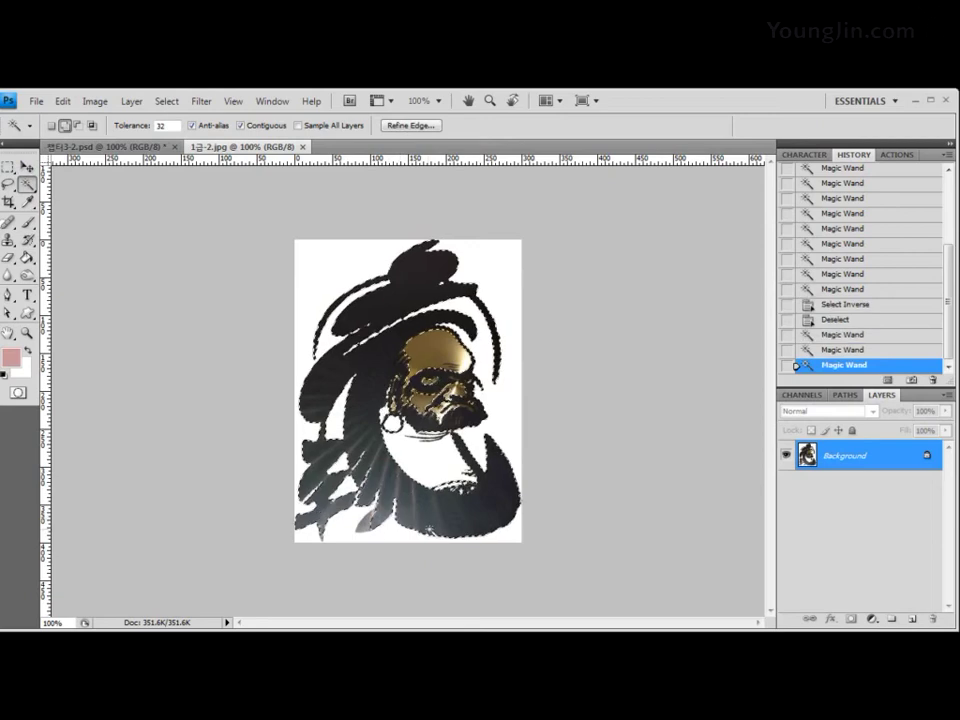
pyautogui.keyDown('shift'); pyautogui.click(388, 538); pyautogui.keyUp('shift')
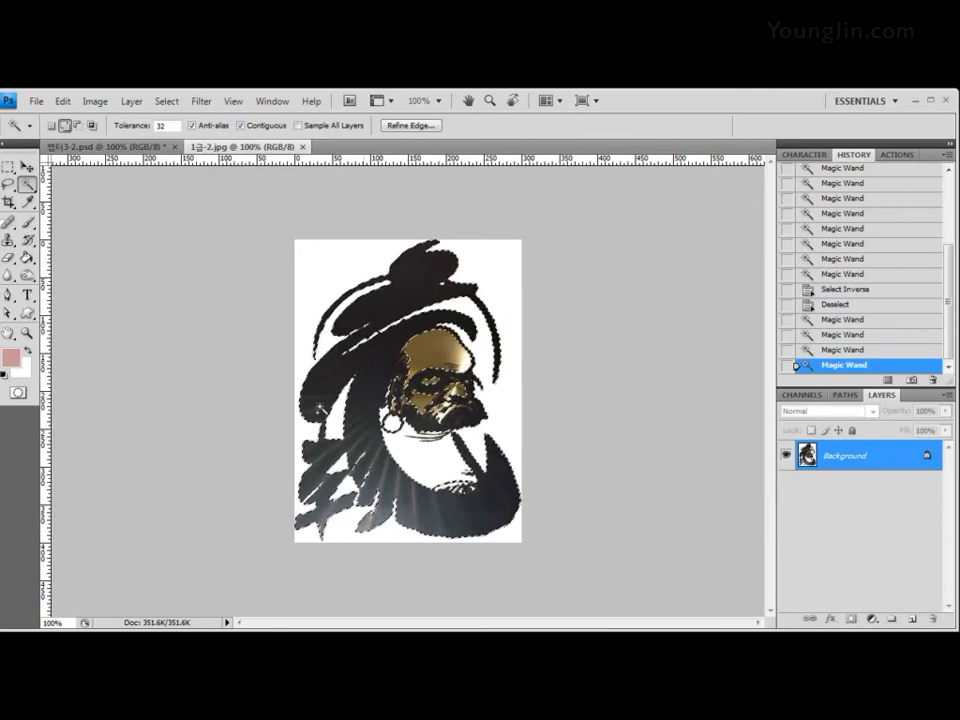
# Step: Try adding the remaining patches of the face and other unselected parts of the figure with the Magic Wand
pyautogui.click(447, 408)
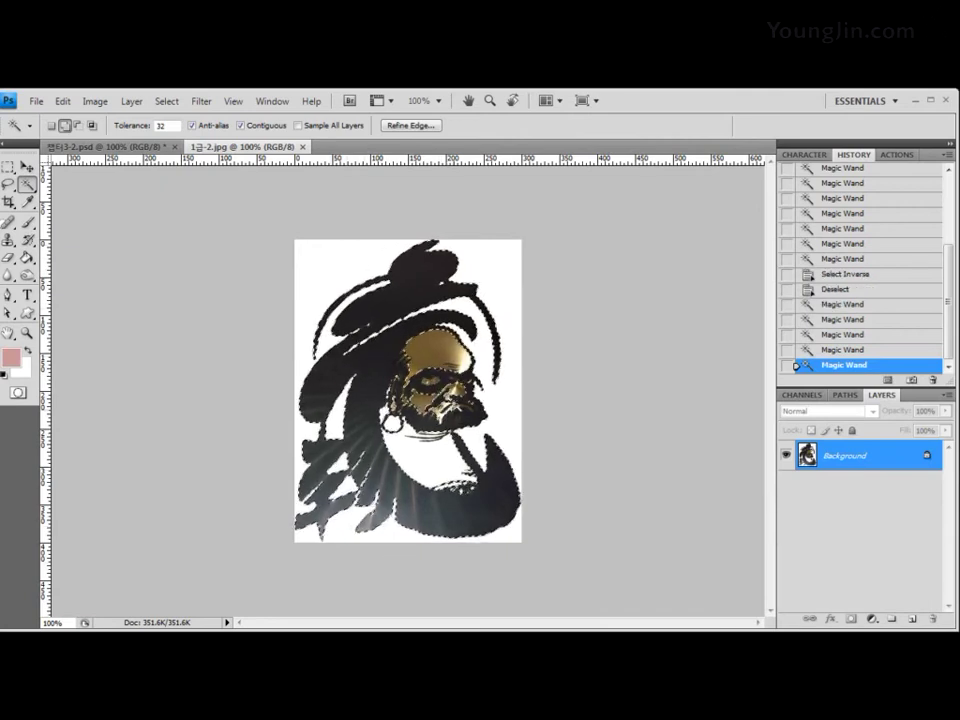
pyautogui.click(440, 395)
pyautogui.click(455, 415)
pyautogui.click(408, 397)
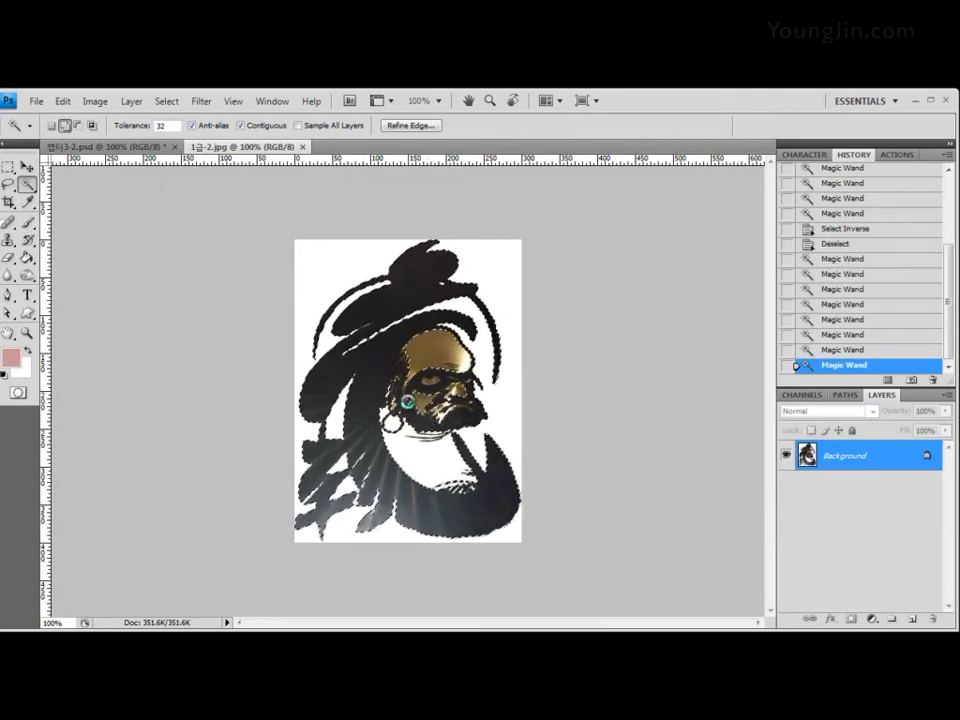
pyautogui.click(428, 382)
pyautogui.click(330, 345)
pyautogui.click(312, 455)
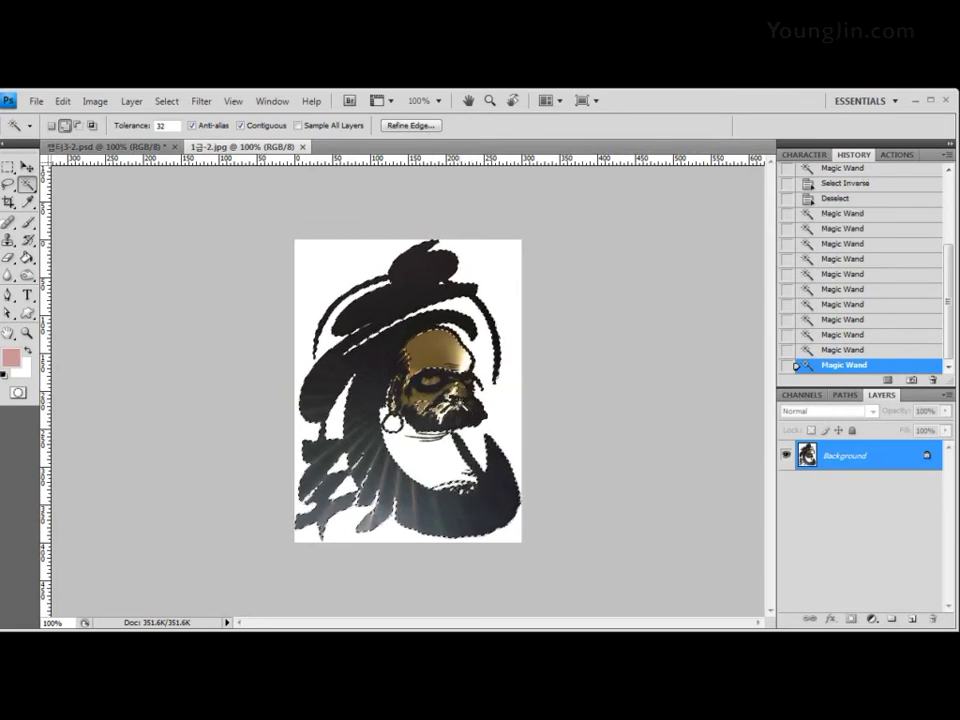
pyautogui.click(326, 478)
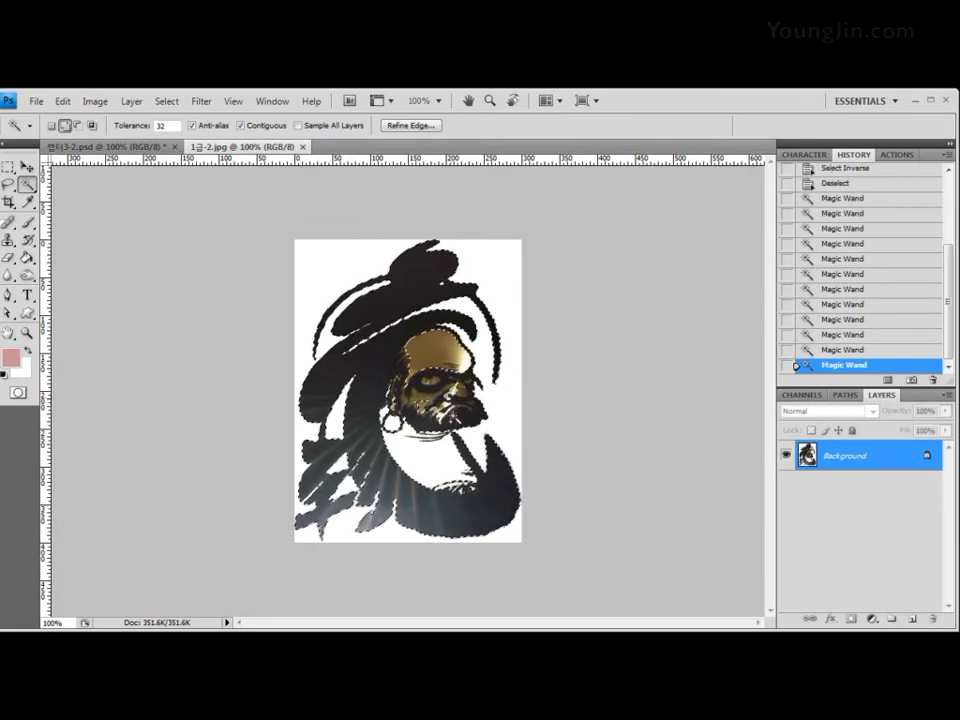
# Step: Try adding the face to the selection with the Lasso, and revert the document to the Select Inverse history state
pyautogui.click(8, 184)
pyautogui.click(68, 183)
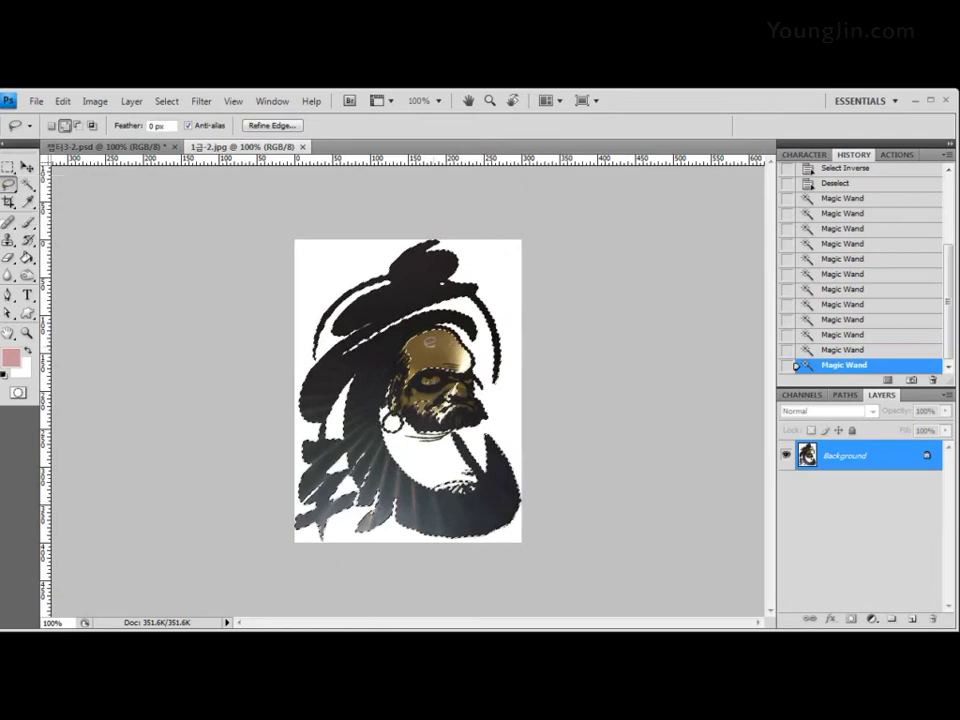
pyautogui.moveTo(466, 340)
pyautogui.mouseDown()
pyautogui.moveTo(416, 348)
pyautogui.moveTo(519, 394)
pyautogui.mouseUp()
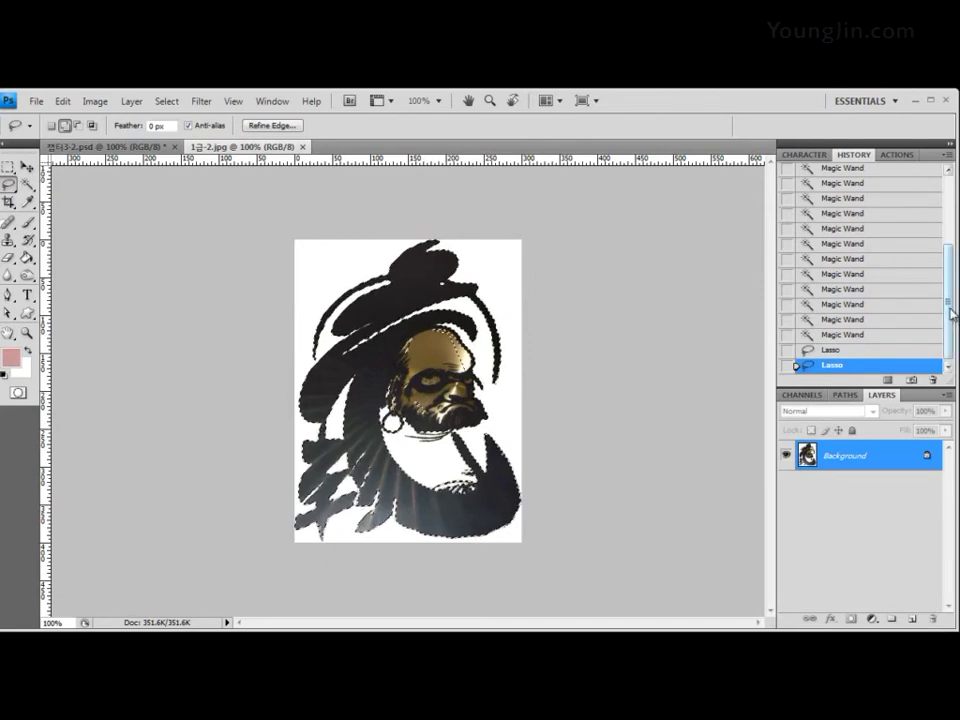
pyautogui.moveTo(948, 320); pyautogui.dragTo(948, 258)
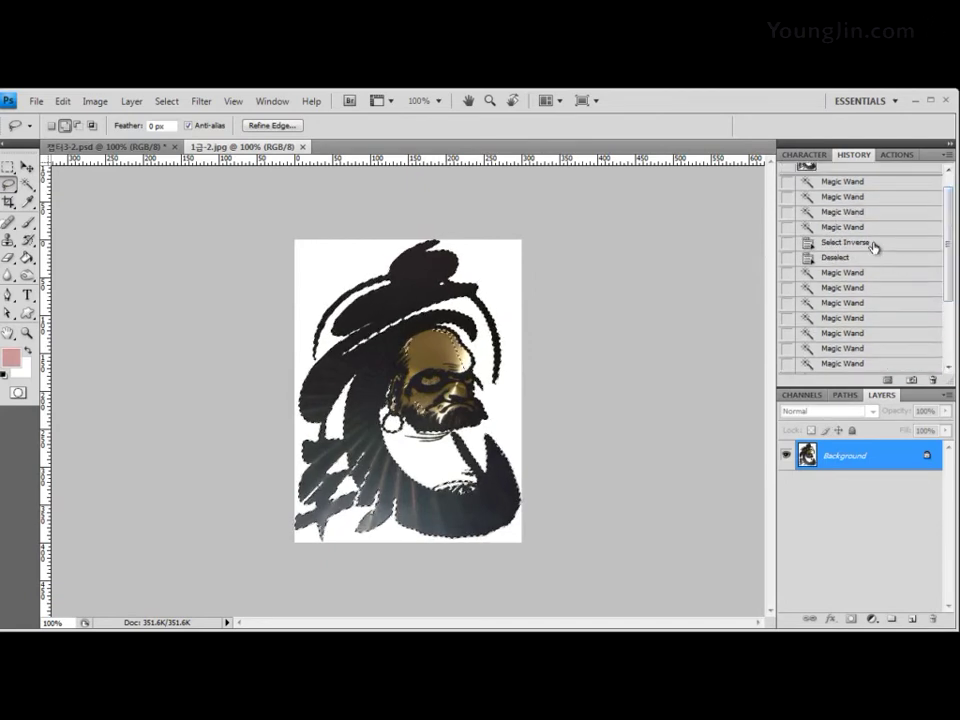
pyautogui.click(874, 244)
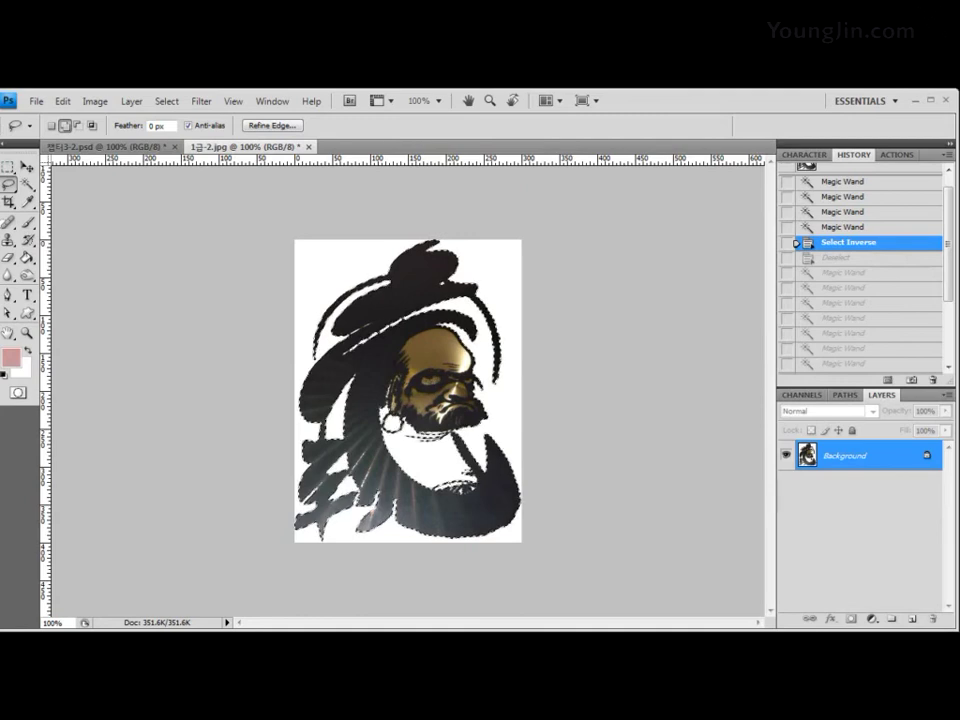
# Step: Float both documents side by side and move the selected figure from 1급-2.jpg into 챕터3-2.psd with the Move tool
pyautogui.click(27, 166)
pyautogui.moveTo(245, 146); pyautogui.dragTo(641, 231)
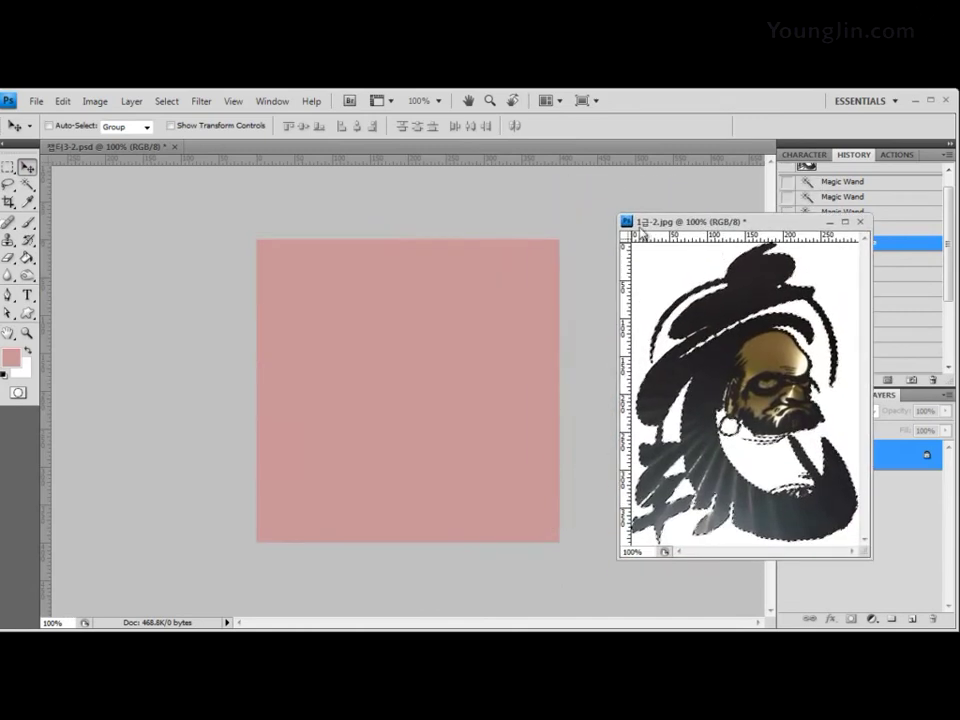
pyautogui.moveTo(131, 150)
pyautogui.mouseDown()
pyautogui.moveTo(150, 186)
pyautogui.moveTo(139, 158)
pyautogui.mouseUp()
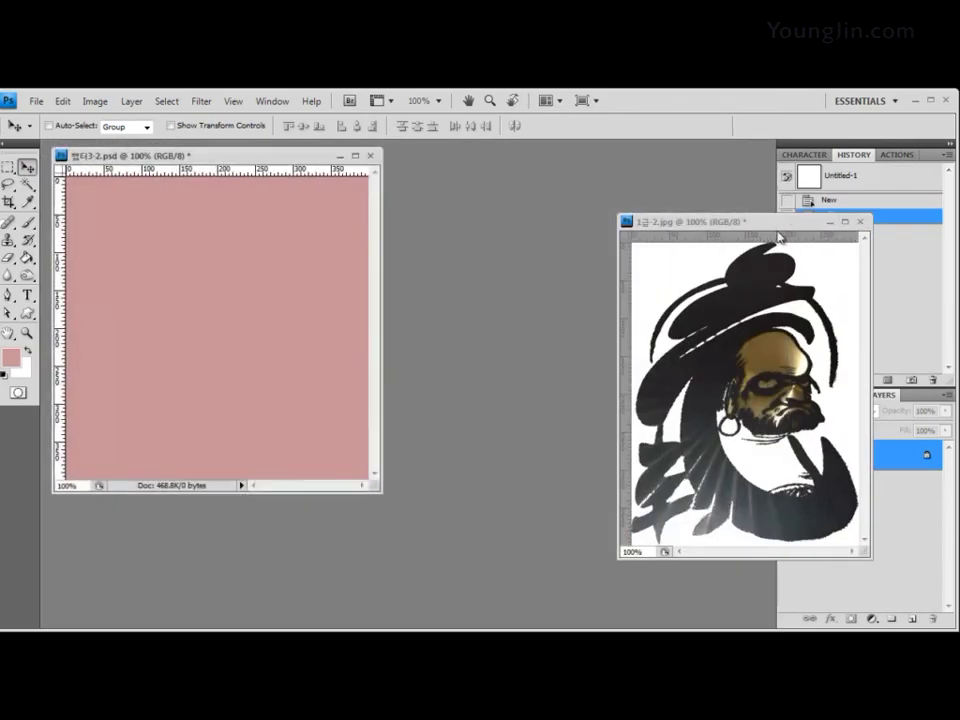
pyautogui.moveTo(778, 234); pyautogui.dragTo(556, 167)
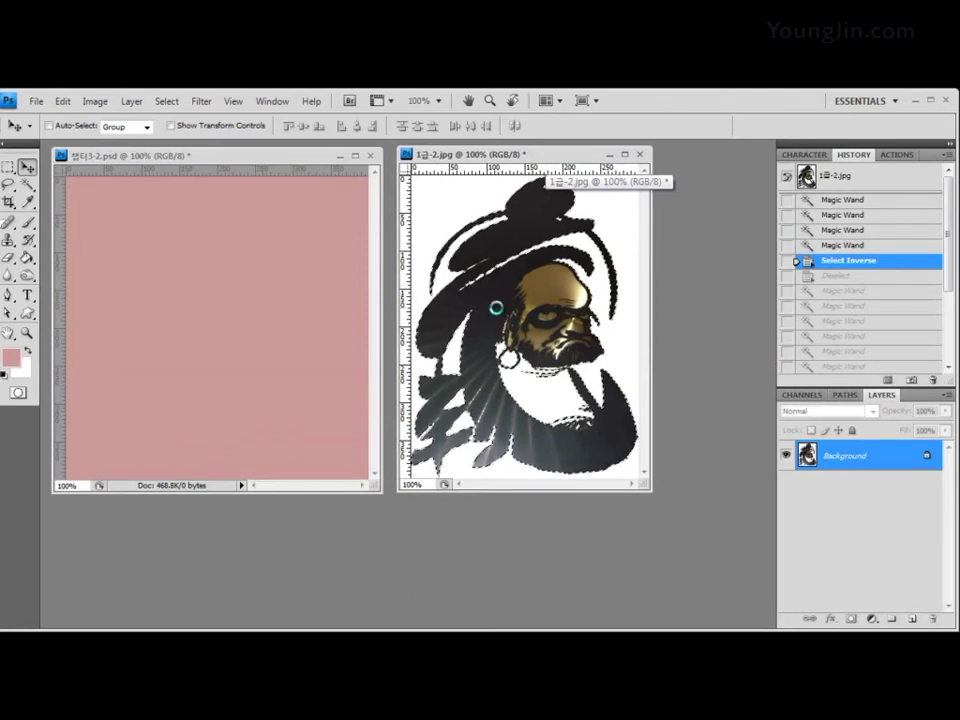
pyautogui.moveTo(496, 308); pyautogui.dragTo(240, 302)
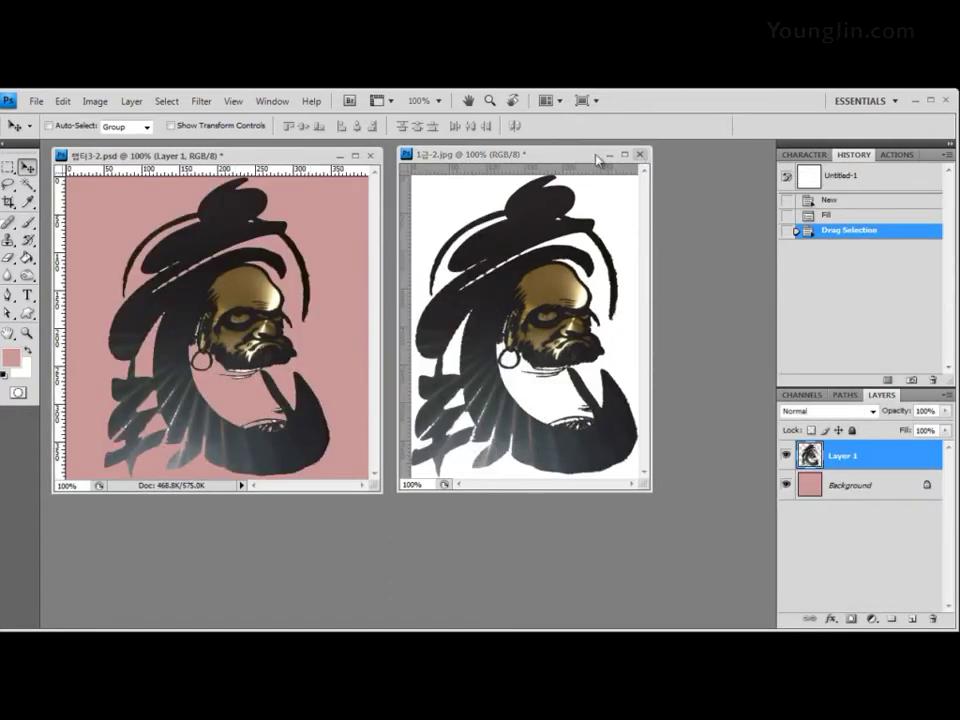
# Step: Close 1급-2.jpg without saving its changes
pyautogui.moveTo(514, 158); pyautogui.dragTo(570, 178)
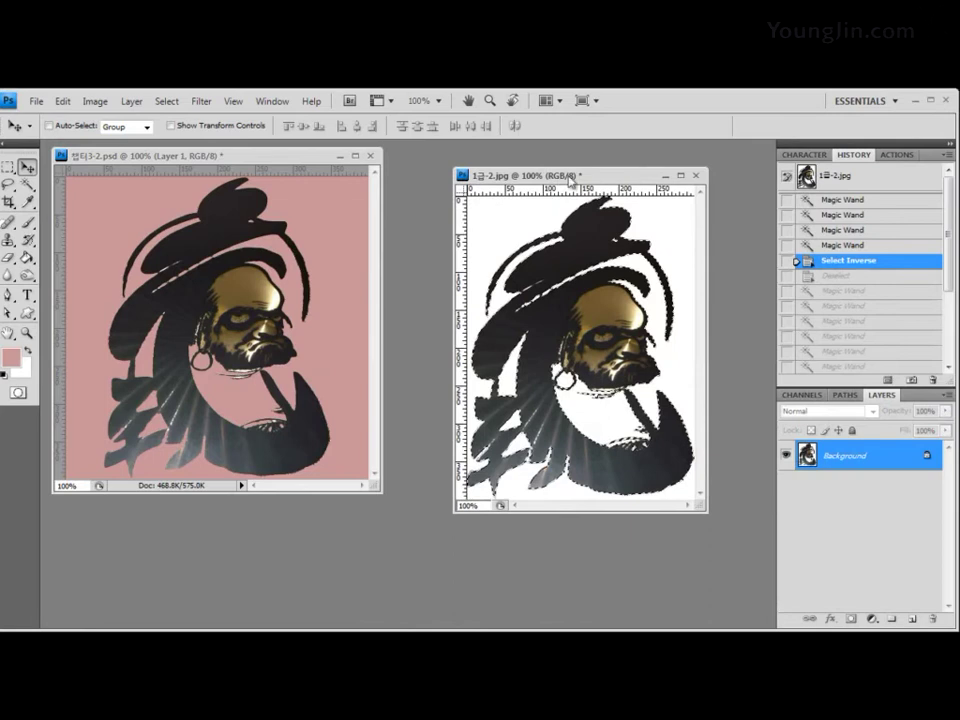
pyautogui.click(696, 175)
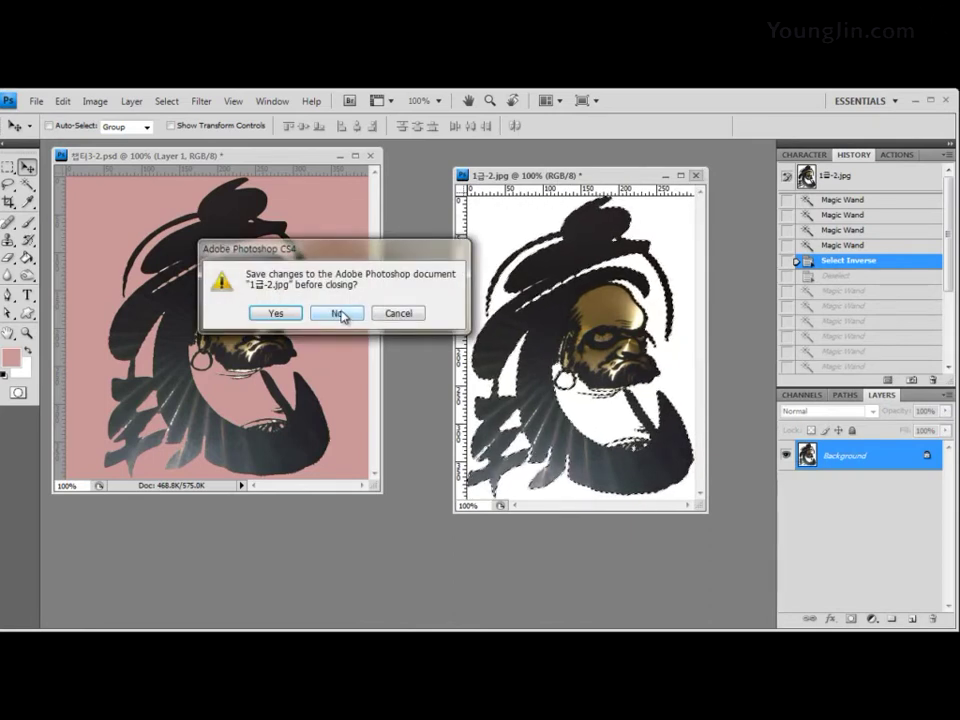
pyautogui.click(339, 314)
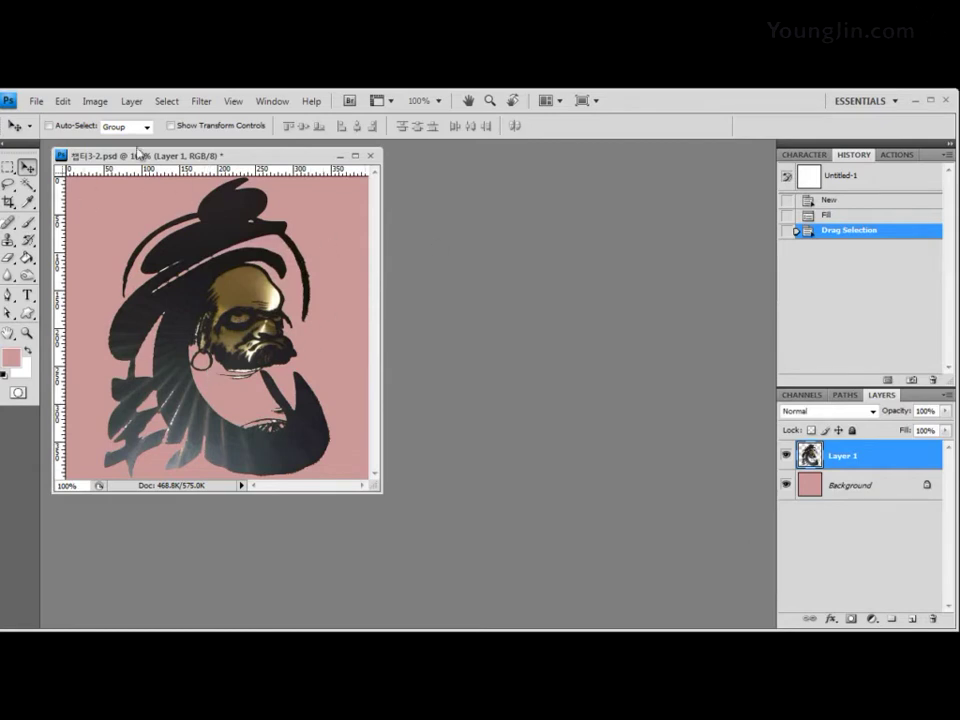
# Step: Scale the figure on Layer 1 proportionally to about 66.5% with Free Transform and place it in the canvas's lower-left corner
pyautogui.click(63, 102)
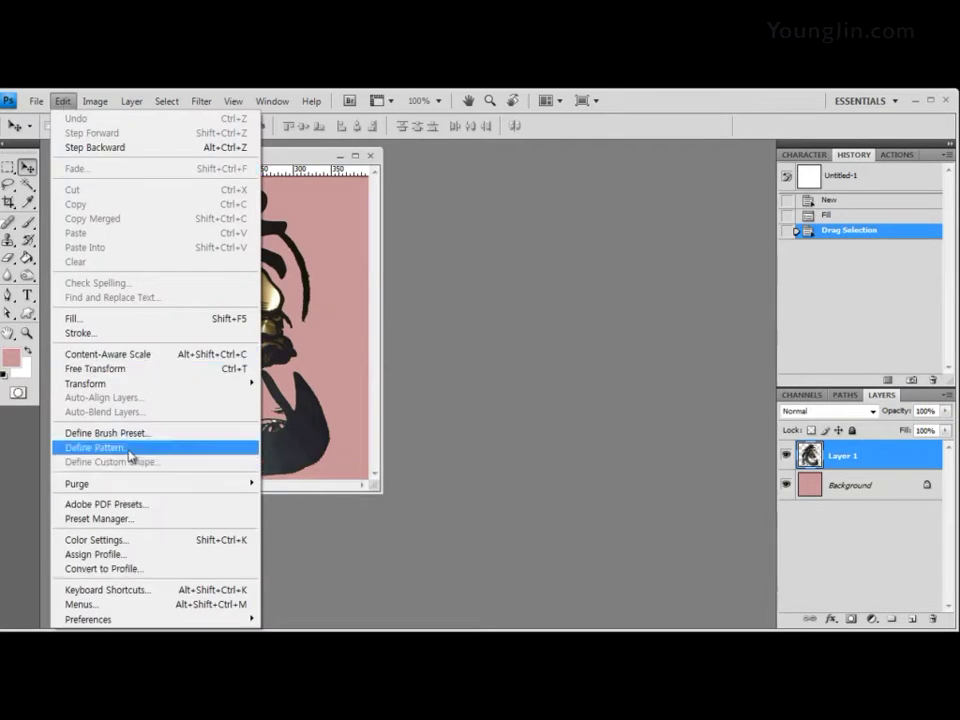
pyautogui.moveTo(131, 383)
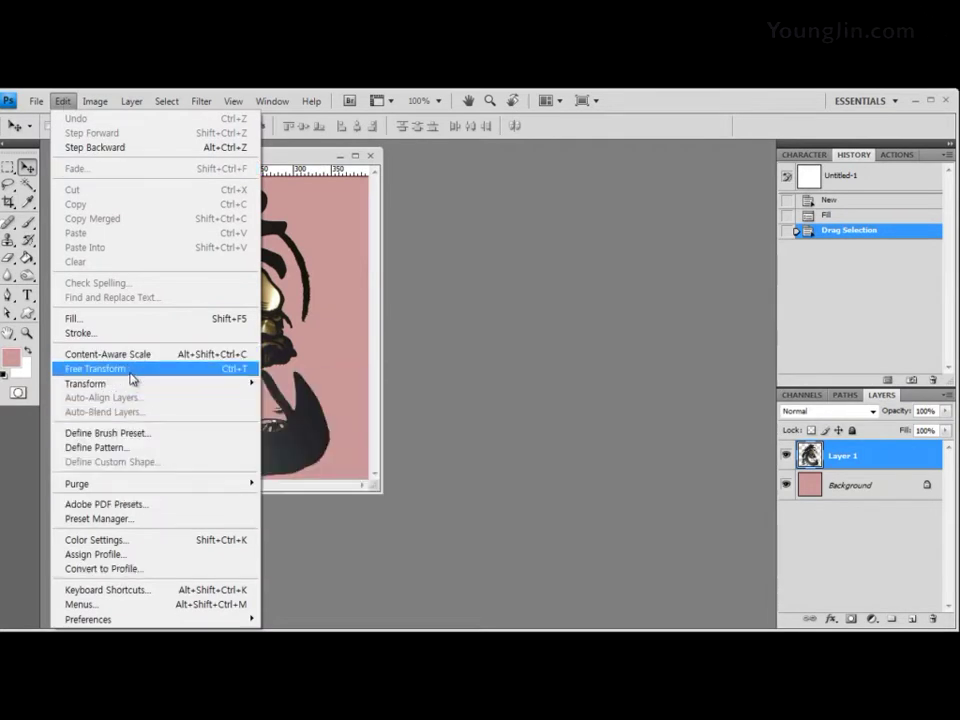
pyautogui.click(131, 378)
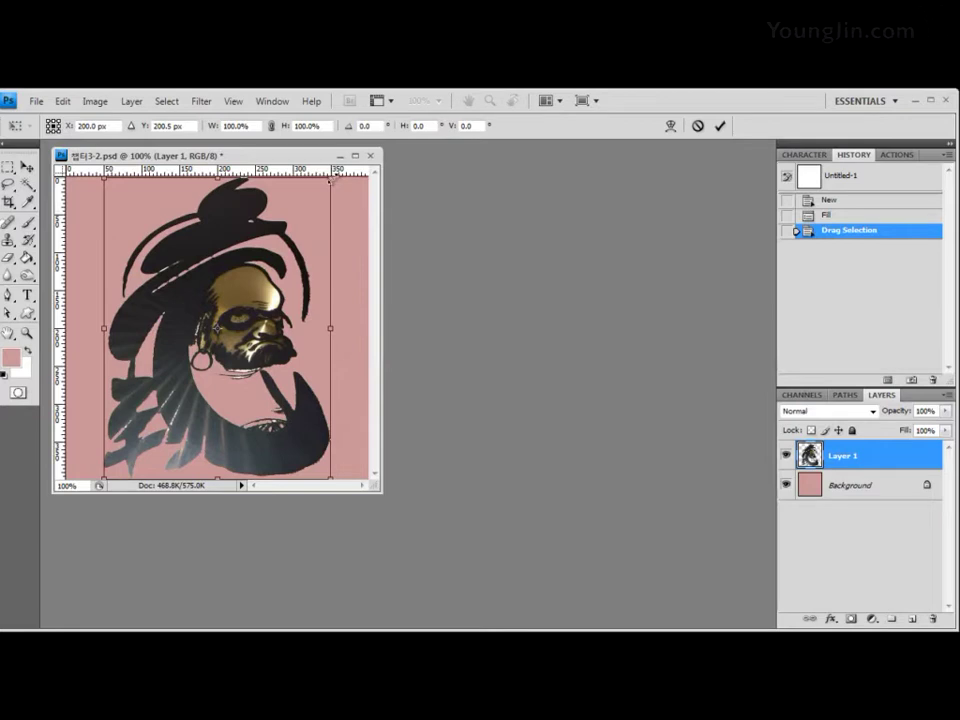
pyautogui.moveTo(332, 178); pyautogui.dragTo(233, 308)
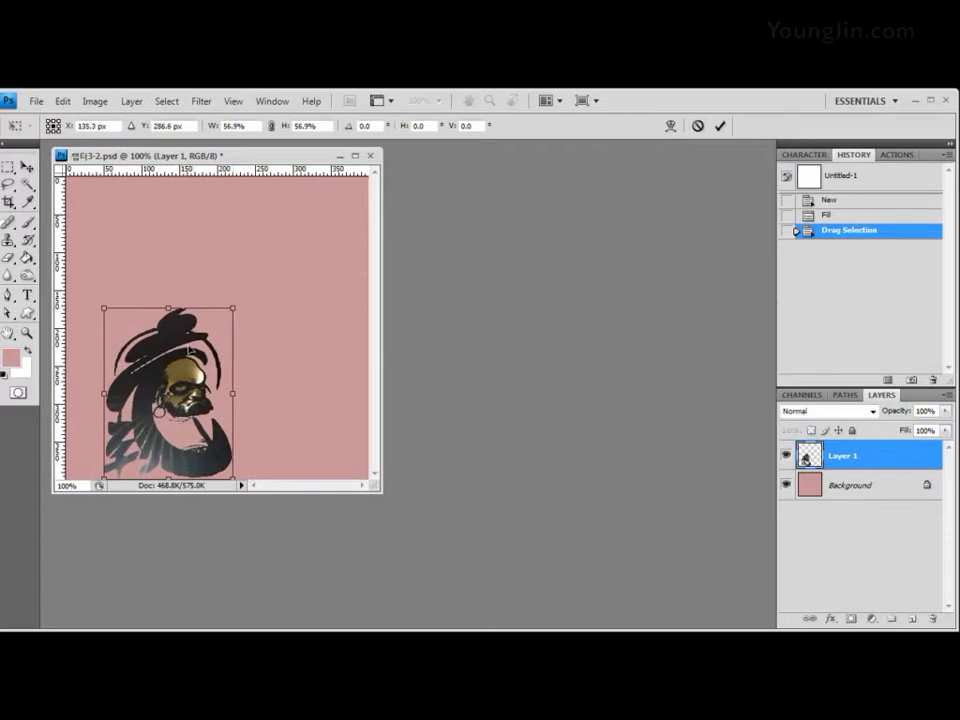
pyautogui.moveTo(187, 355); pyautogui.dragTo(149, 355)
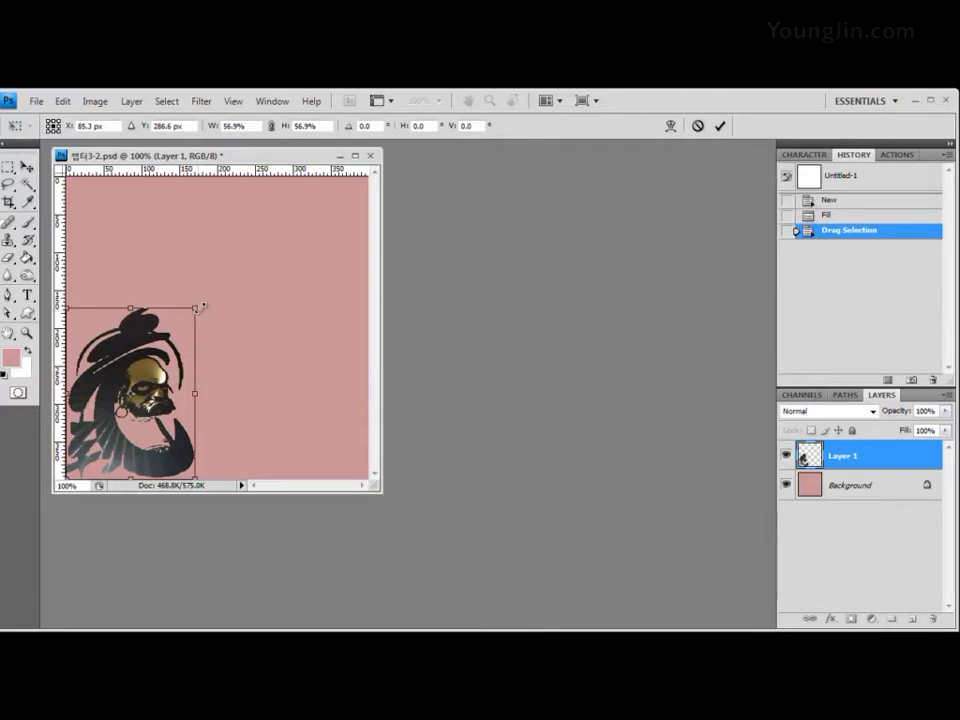
pyautogui.moveTo(203, 307); pyautogui.dragTo(217, 287)
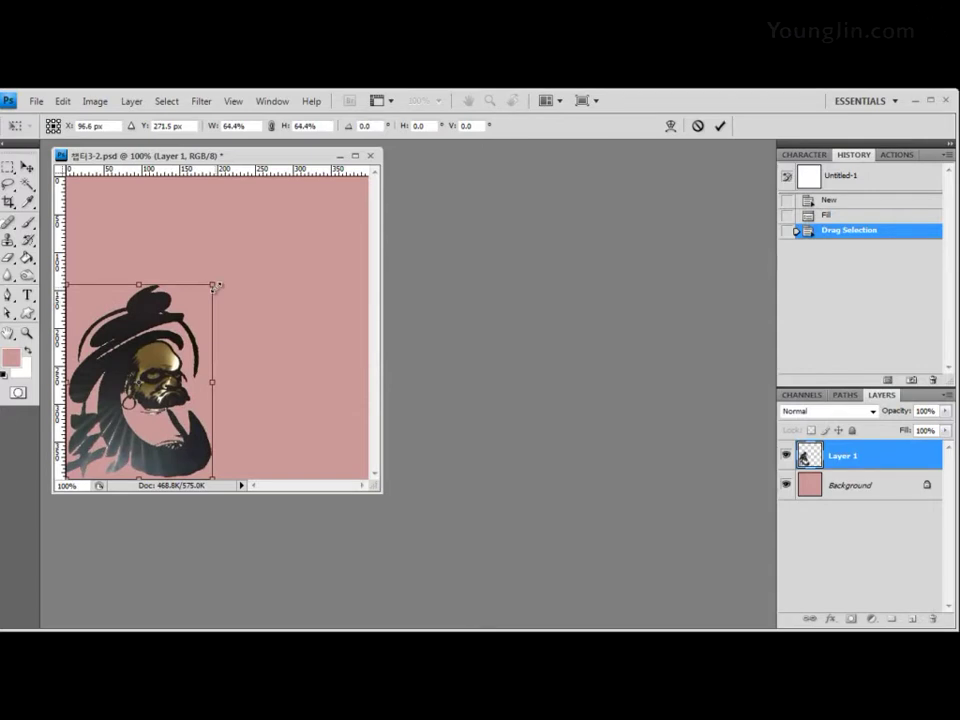
pyautogui.moveTo(219, 285); pyautogui.dragTo(217, 278)
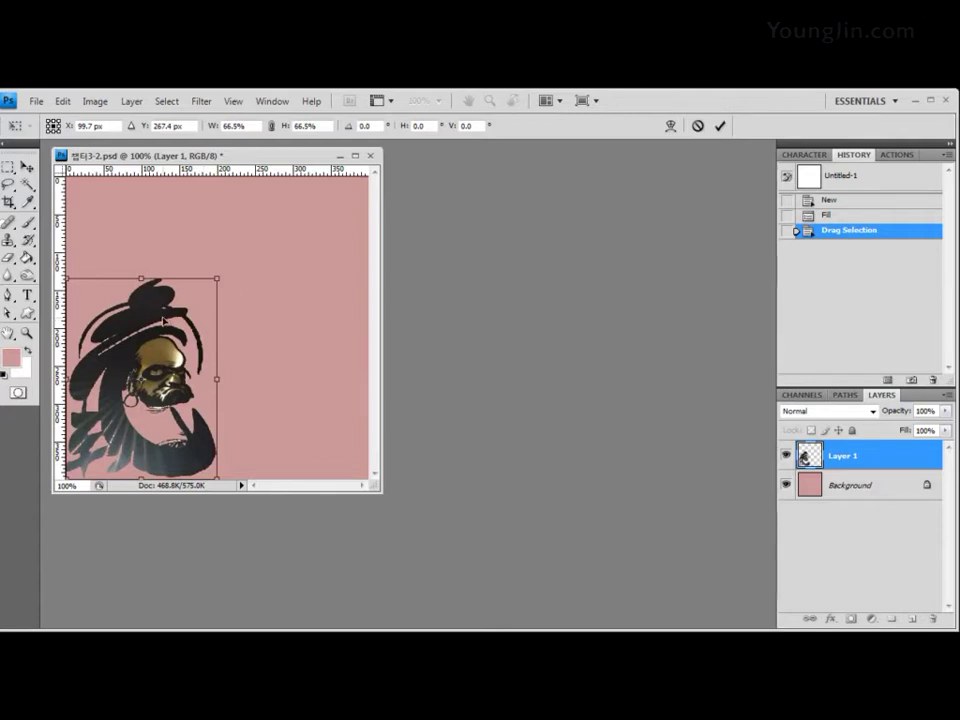
pyautogui.press('Return')
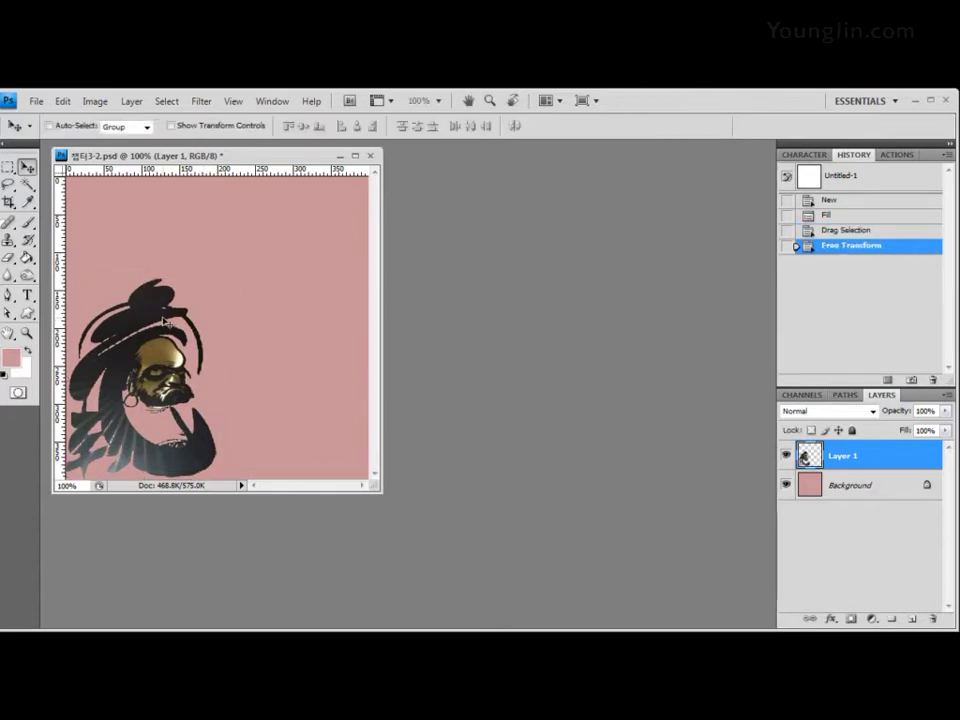
pyautogui.hotkey('ctrl', 't')
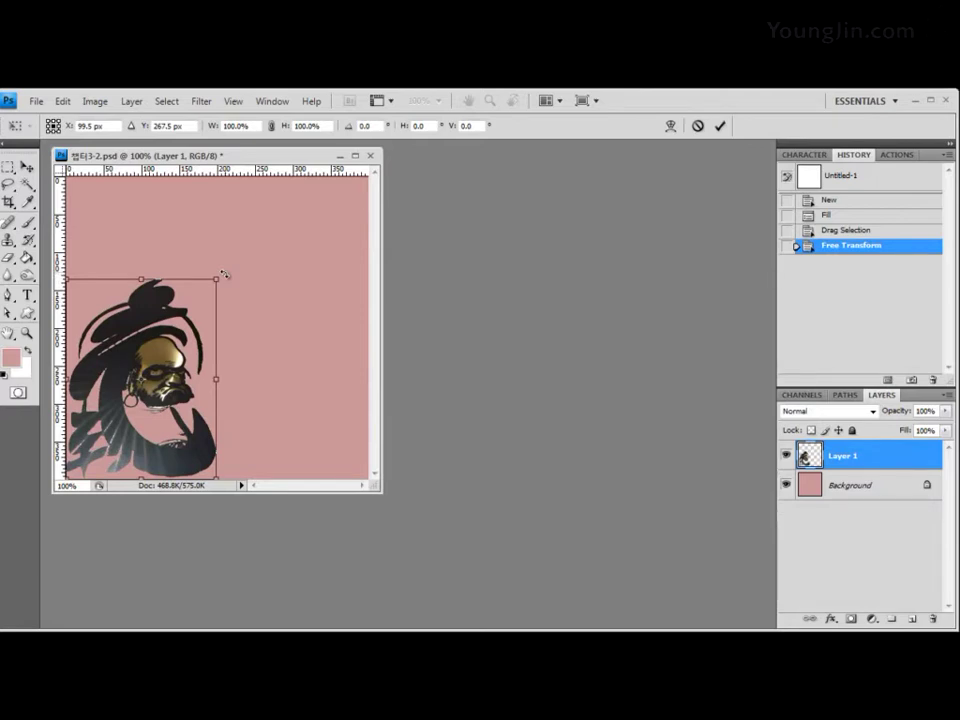
pyautogui.moveTo(224, 274)
pyautogui.mouseDown()
pyautogui.moveTo(244, 330)
pyautogui.moveTo(221, 225)
pyautogui.moveTo(180, 219)
pyautogui.moveTo(224, 264)
pyautogui.moveTo(231, 306)
pyautogui.moveTo(229, 274)
pyautogui.moveTo(245, 366)
pyautogui.moveTo(231, 249)
pyautogui.moveTo(250, 328)
pyautogui.moveTo(236, 259)
pyautogui.moveTo(251, 285)
pyautogui.moveTo(265, 418)
pyautogui.moveTo(251, 259)
pyautogui.moveTo(233, 272)
pyautogui.mouseUp()
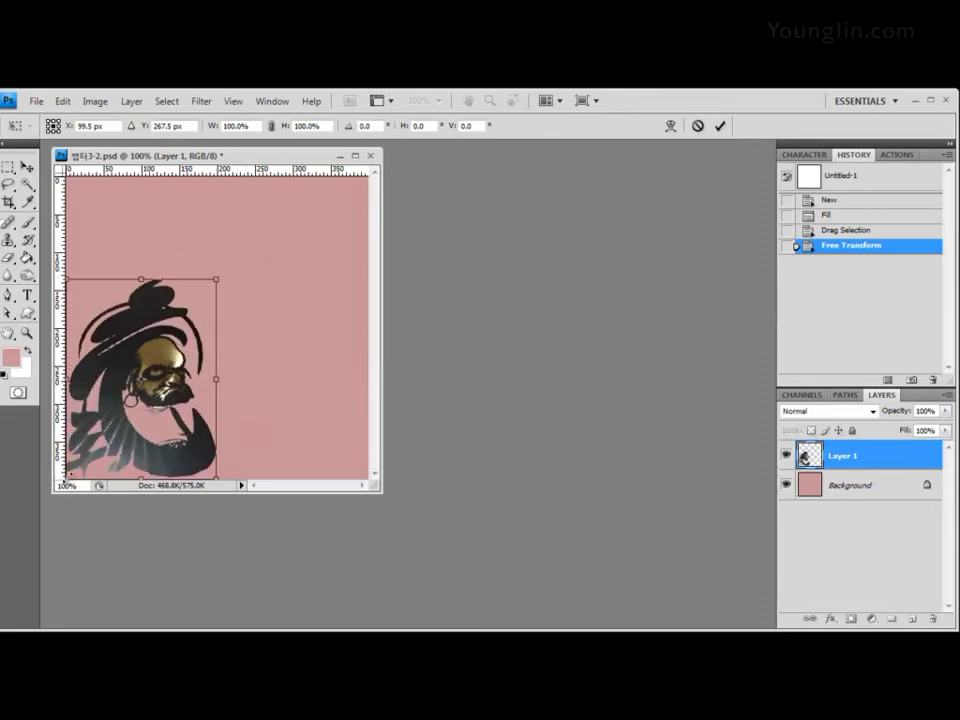
pyautogui.moveTo(70, 474)
pyautogui.mouseDown()
pyautogui.moveTo(88, 458)
pyautogui.moveTo(360, 379)
pyautogui.moveTo(349, 369)
pyautogui.moveTo(347, 433)
pyautogui.moveTo(362, 465)
pyautogui.moveTo(321, 456)
pyautogui.moveTo(50, 486)
pyautogui.moveTo(60, 420)
pyautogui.moveTo(75, 418)
pyautogui.moveTo(296, 422)
pyautogui.moveTo(363, 441)
pyautogui.moveTo(61, 488)
pyautogui.mouseUp()
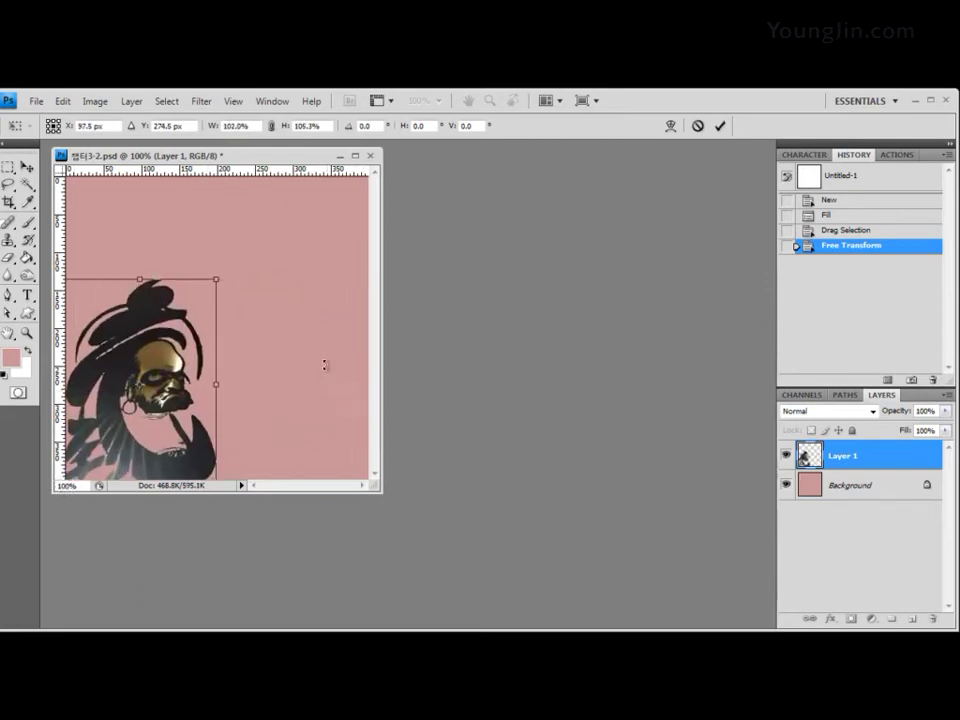
pyautogui.press('Escape')
# Step: Try flipping the figure on Layer 1 horizontally and vertically, and return the document to the Free Transform history state
pyautogui.hotkey('ctrl', 't')
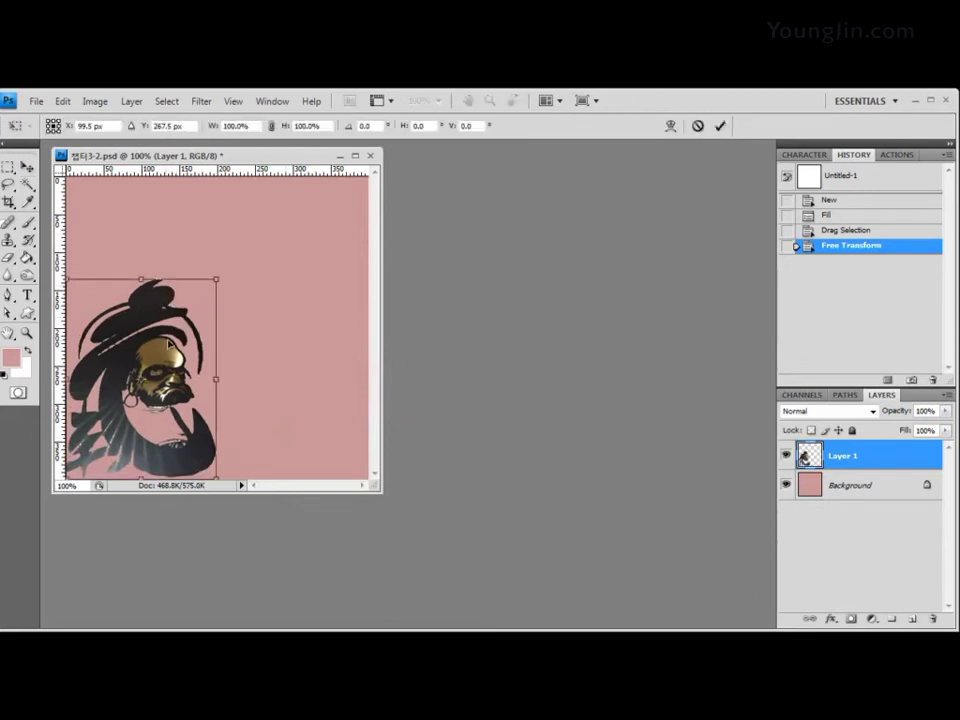
pyautogui.rightClick(161, 298)
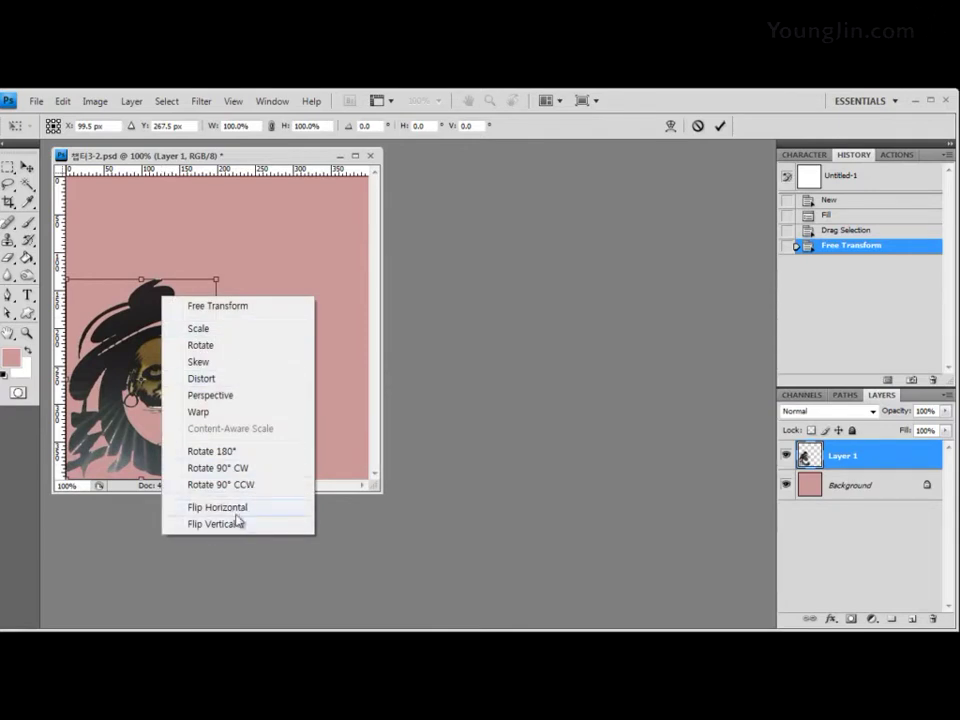
pyautogui.click(238, 508)
pyautogui.rightClick(205, 308)
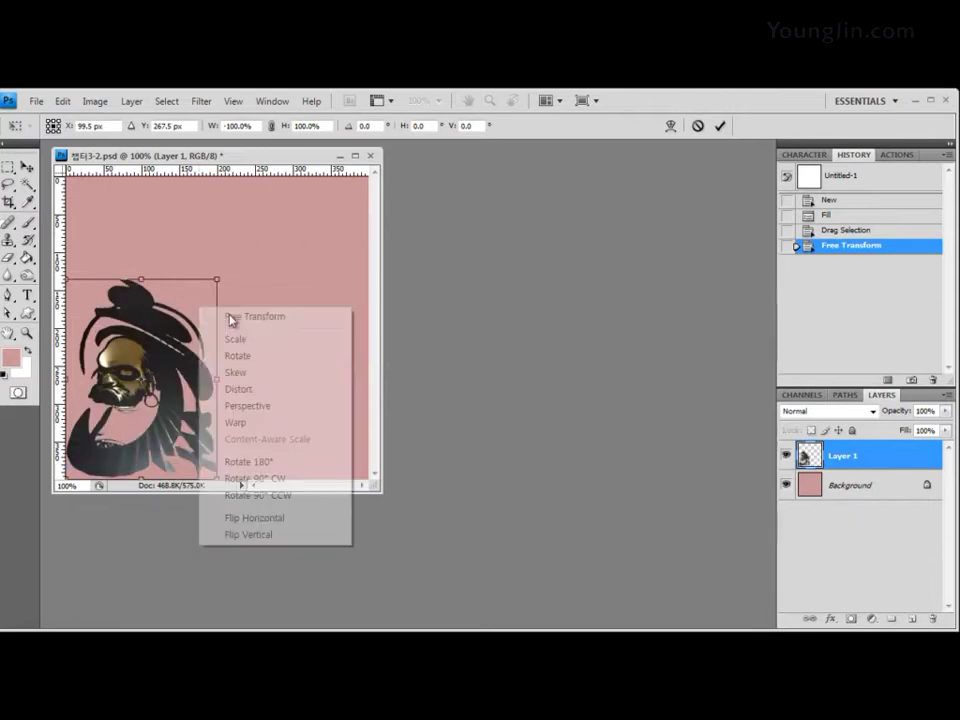
pyautogui.click(277, 530)
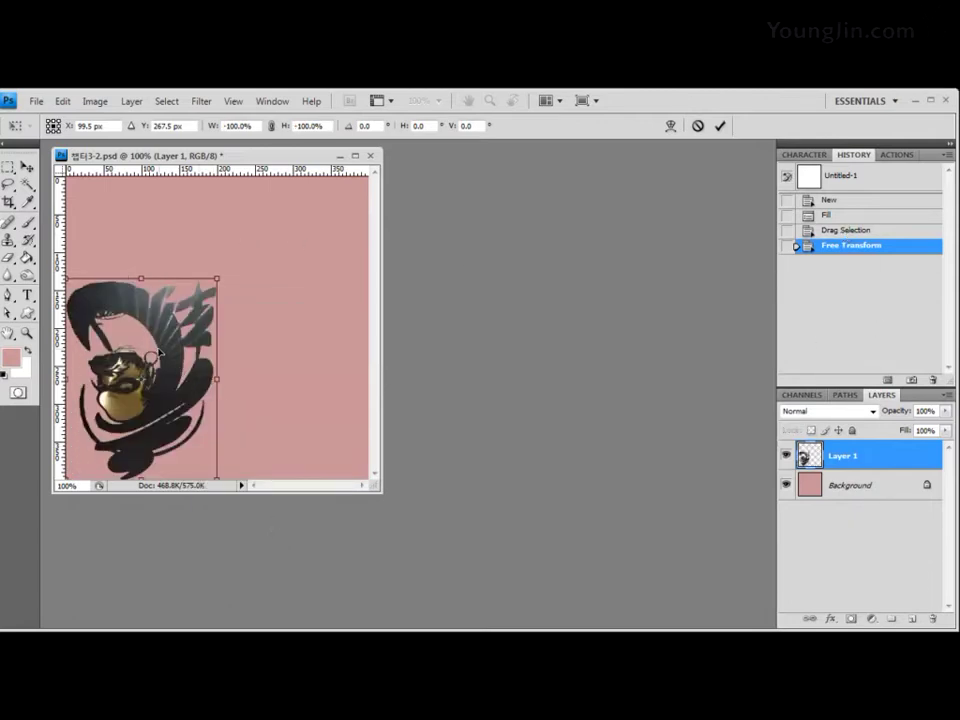
pyautogui.press('Return')
pyautogui.click(865, 217)
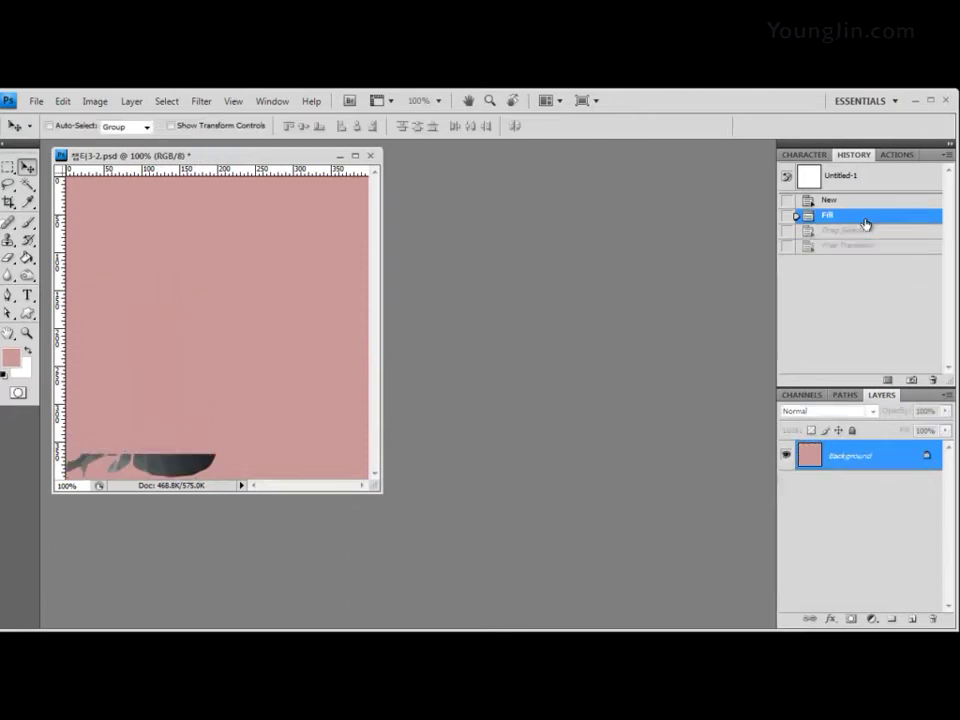
pyautogui.click(872, 232)
pyautogui.click(872, 246)
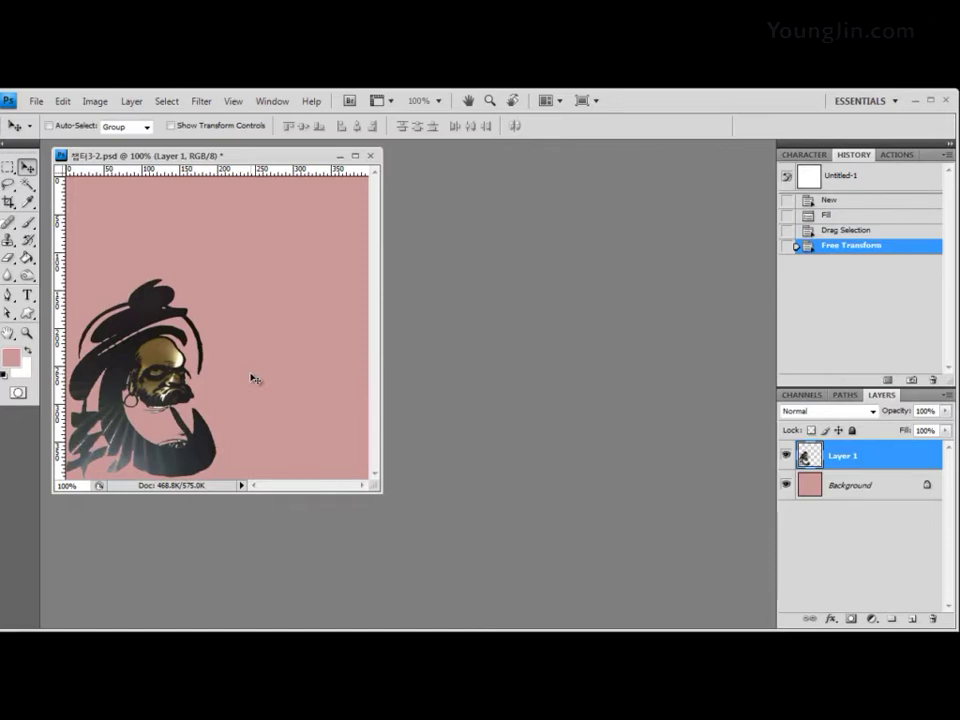
# Step: Float the Layers panel beside the document and add a Stroke layer style in colour 9966cc to Layer 1, leaving Outer Glow off
pyautogui.moveTo(835, 395); pyautogui.dragTo(418, 176)
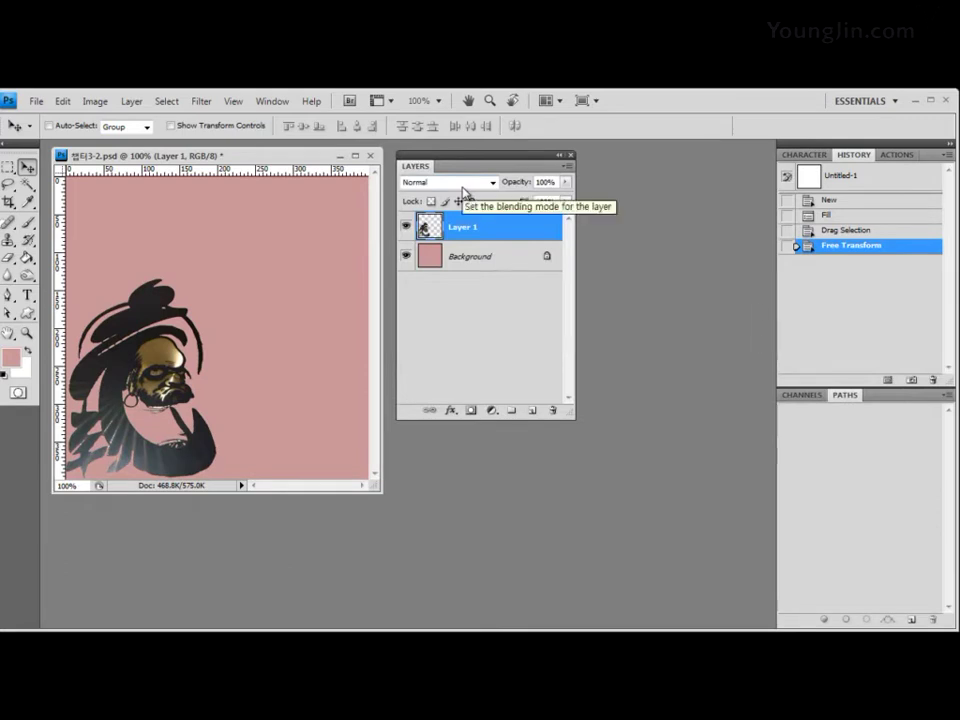
pyautogui.click(451, 412)
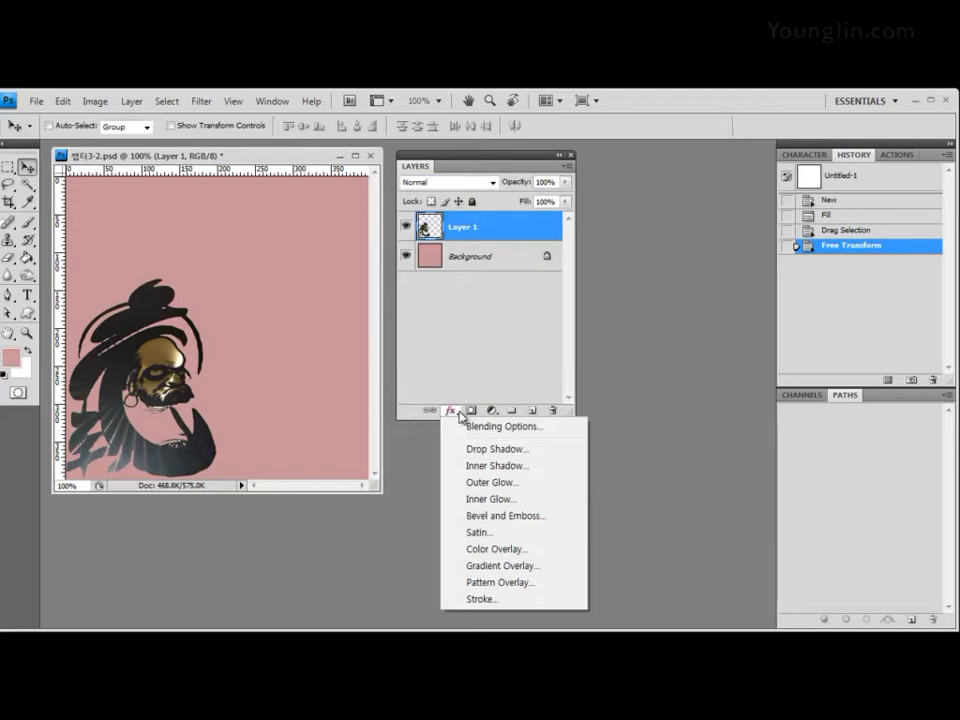
pyautogui.click(481, 599)
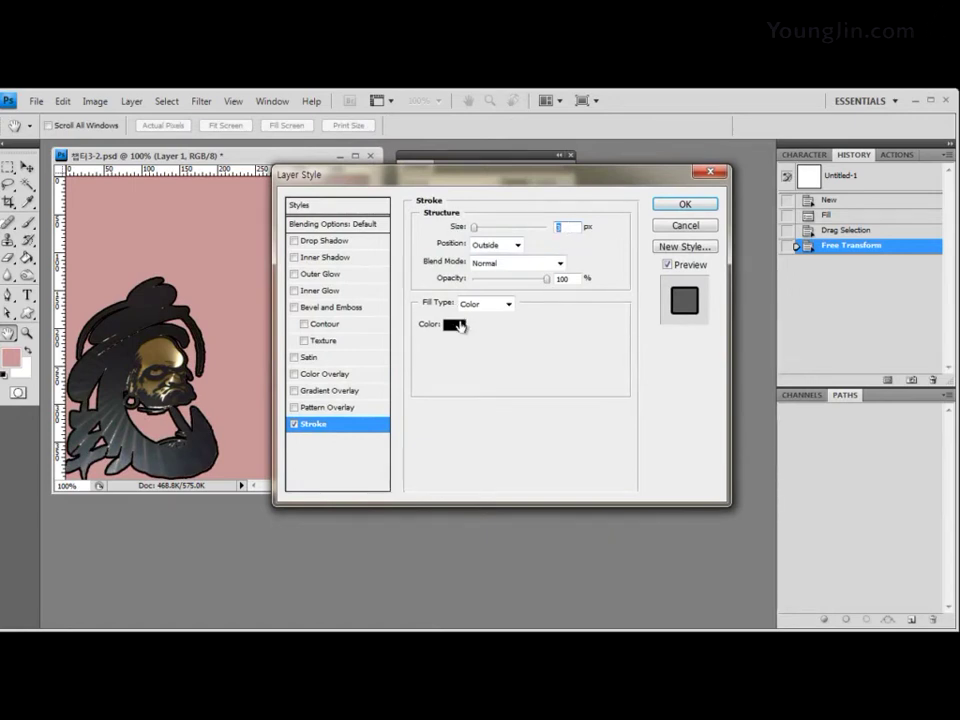
pyautogui.click(455, 325)
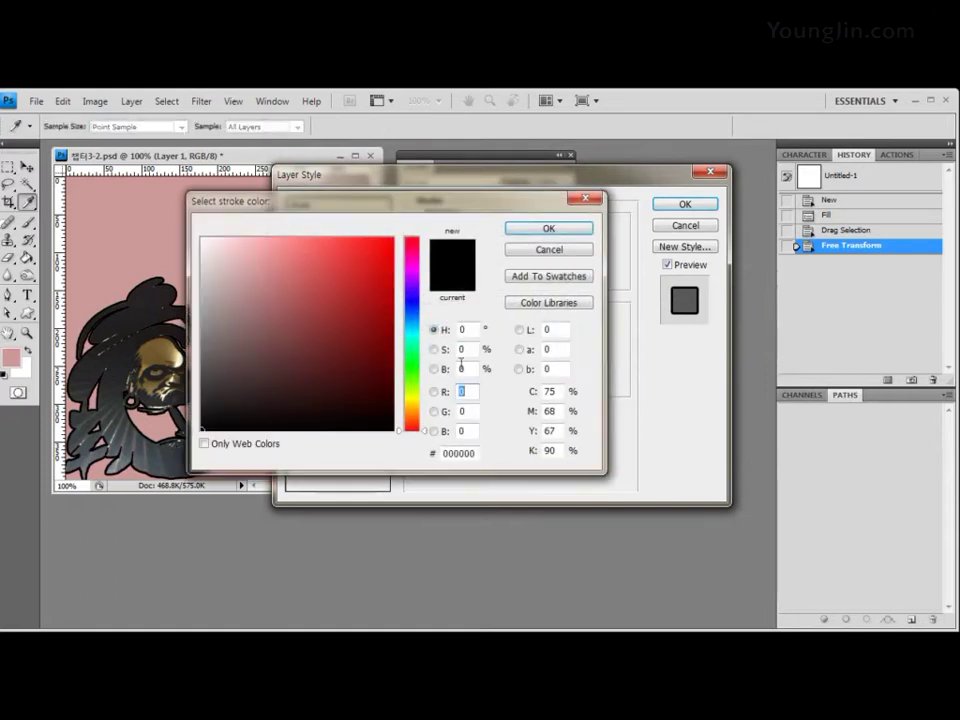
pyautogui.click(474, 453)
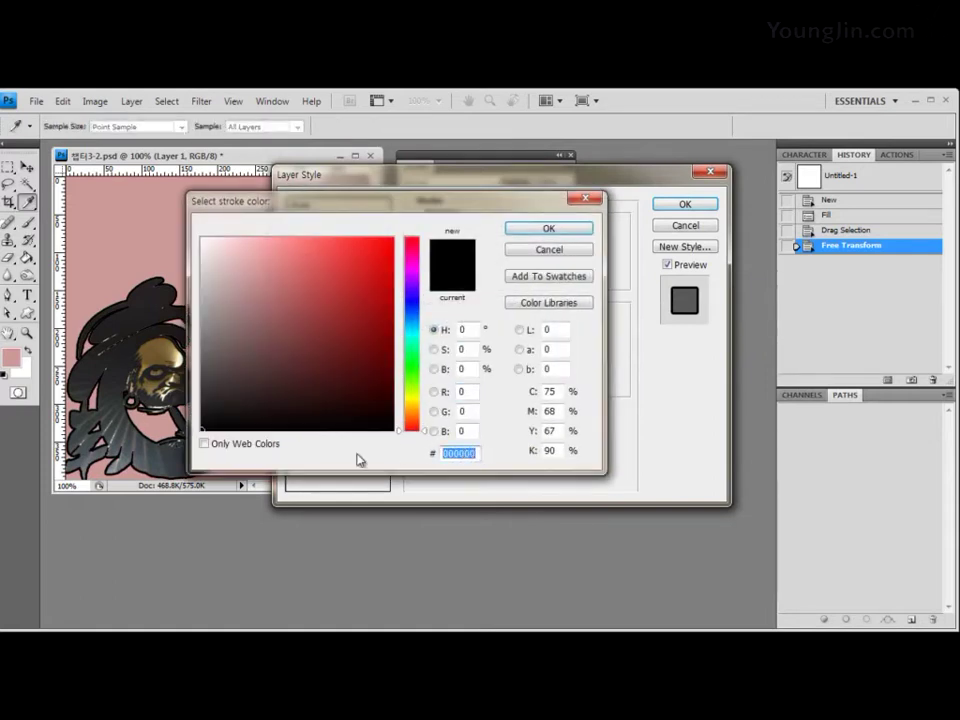
pyautogui.write('9966cc')
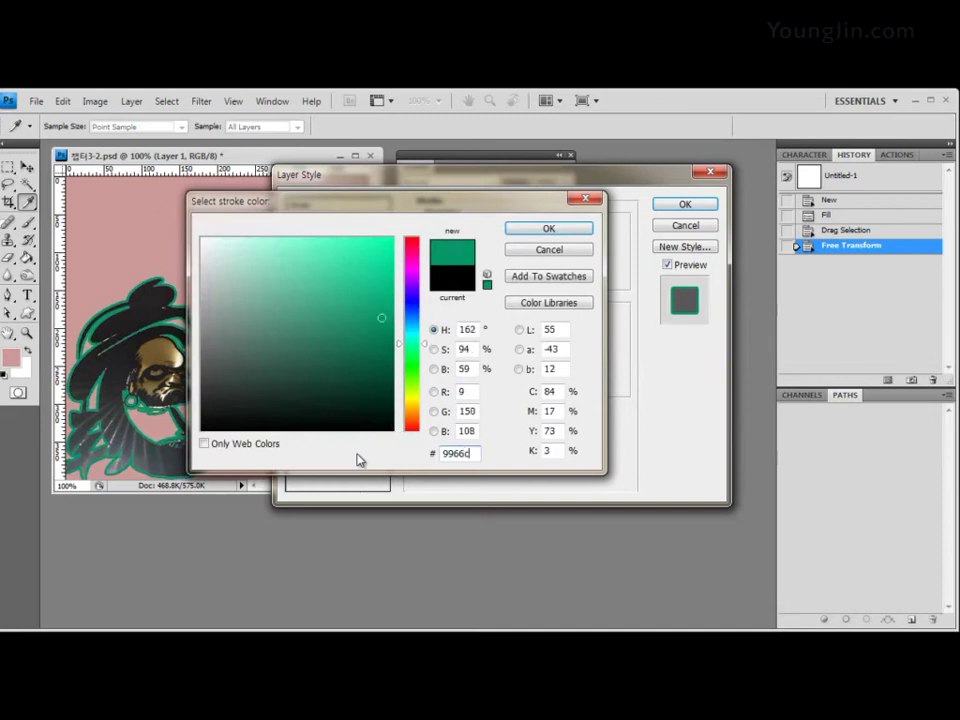
pyautogui.click(574, 232)
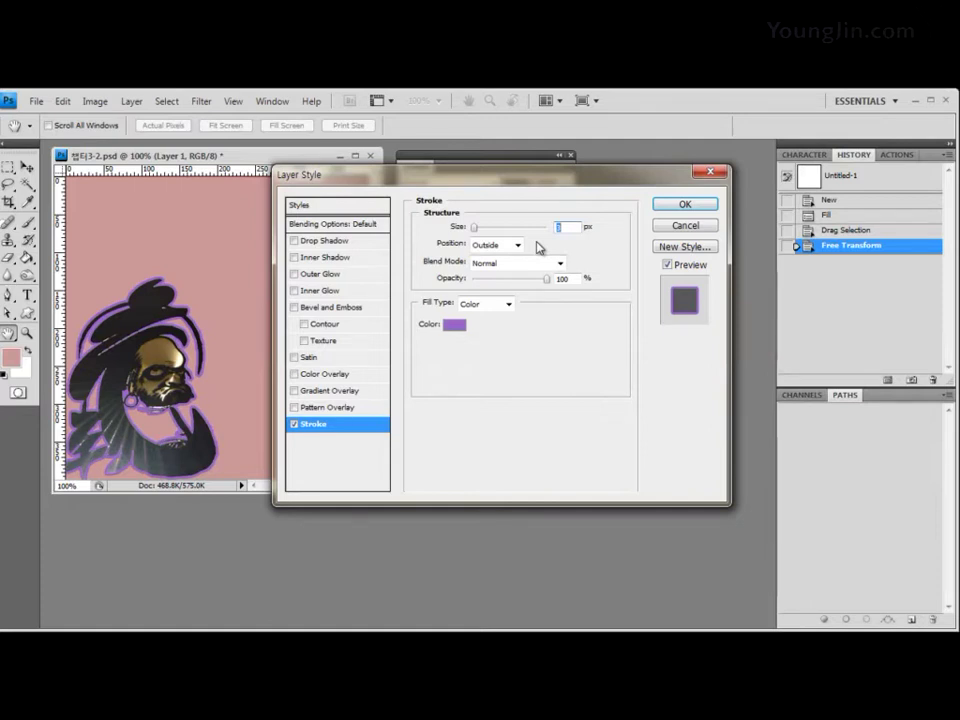
pyautogui.click(314, 276)
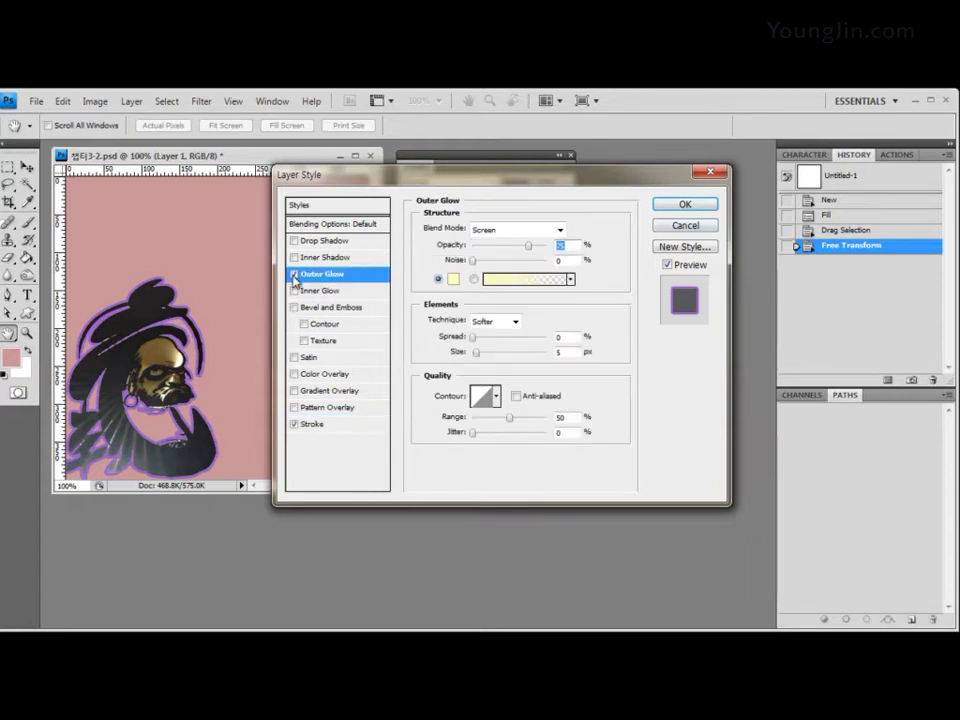
pyautogui.click(294, 273)
pyautogui.click(703, 206)
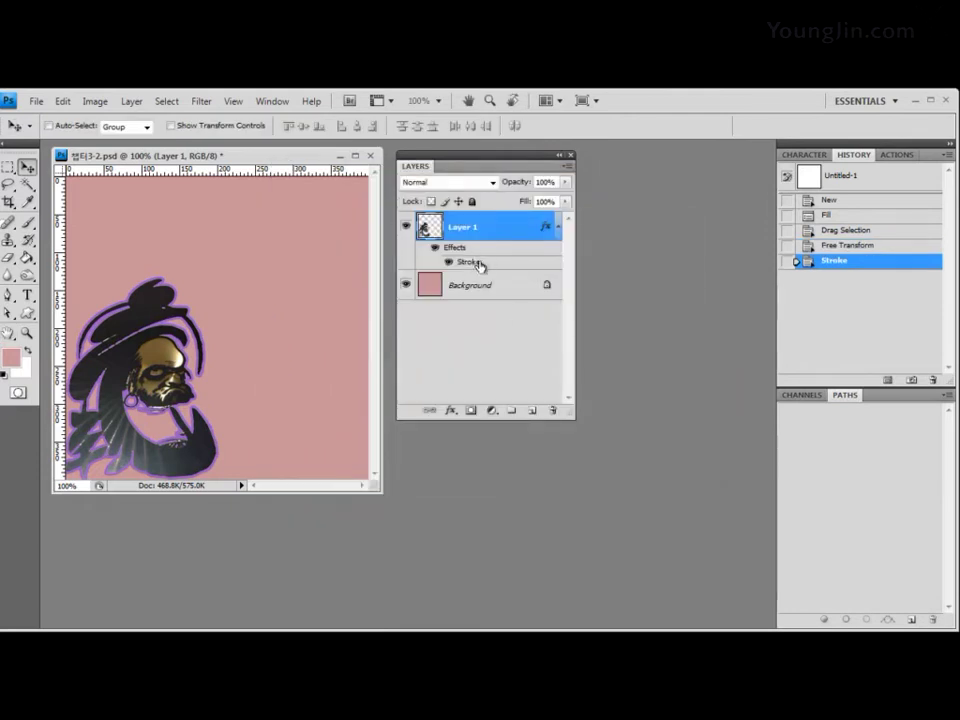
# Step: Add an Outer Glow layer style to Layer 1 with 10% spread and 80 px size
pyautogui.click(451, 410)
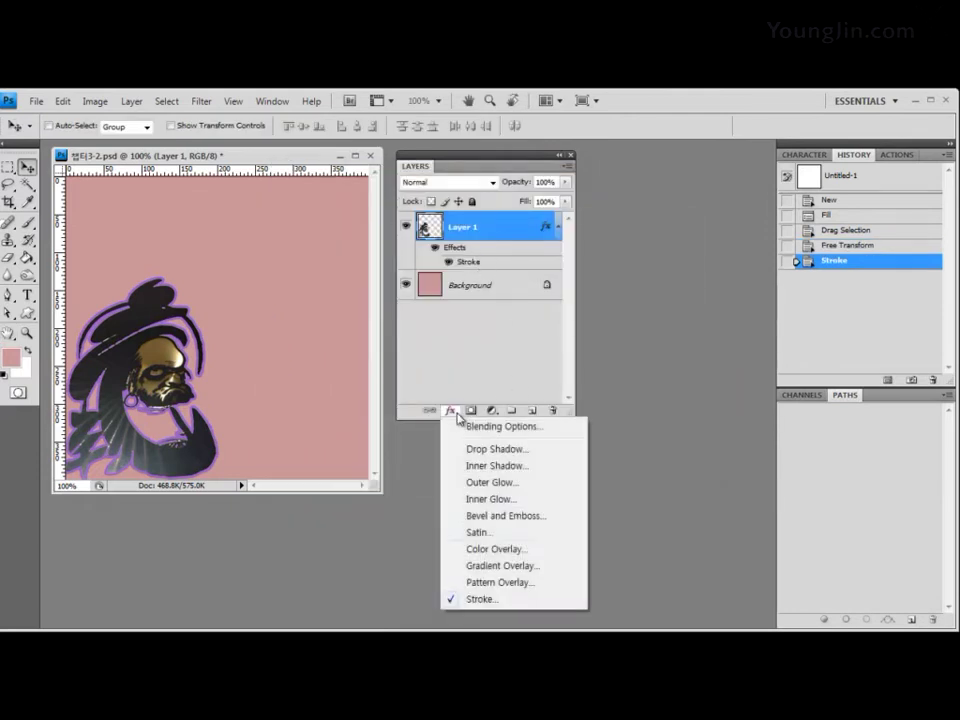
pyautogui.click(494, 484)
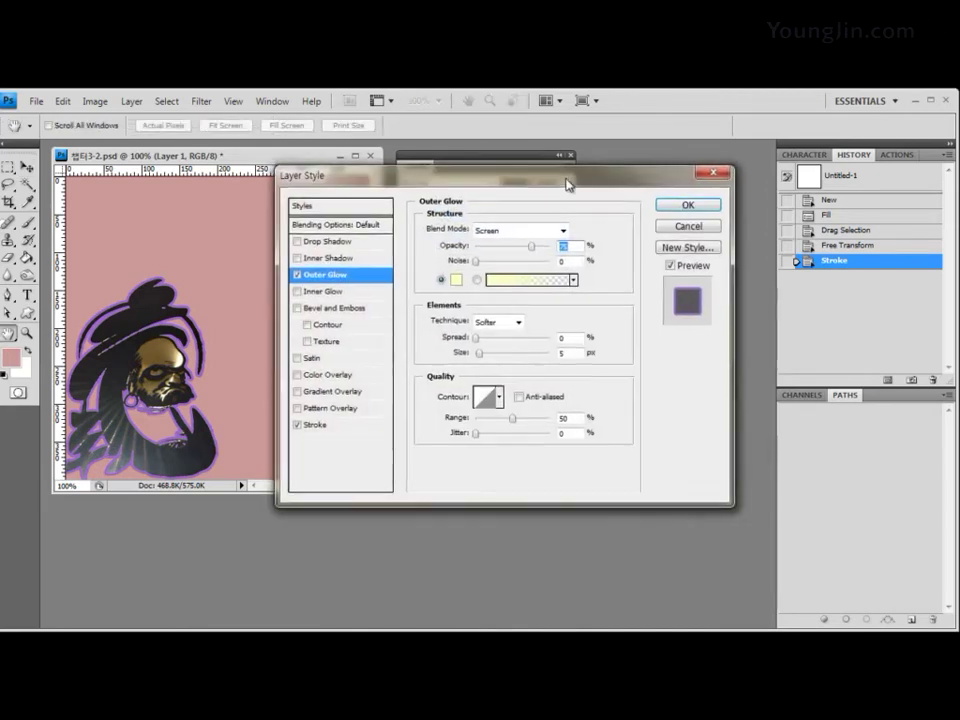
pyautogui.moveTo(566, 190); pyautogui.dragTo(576, 205)
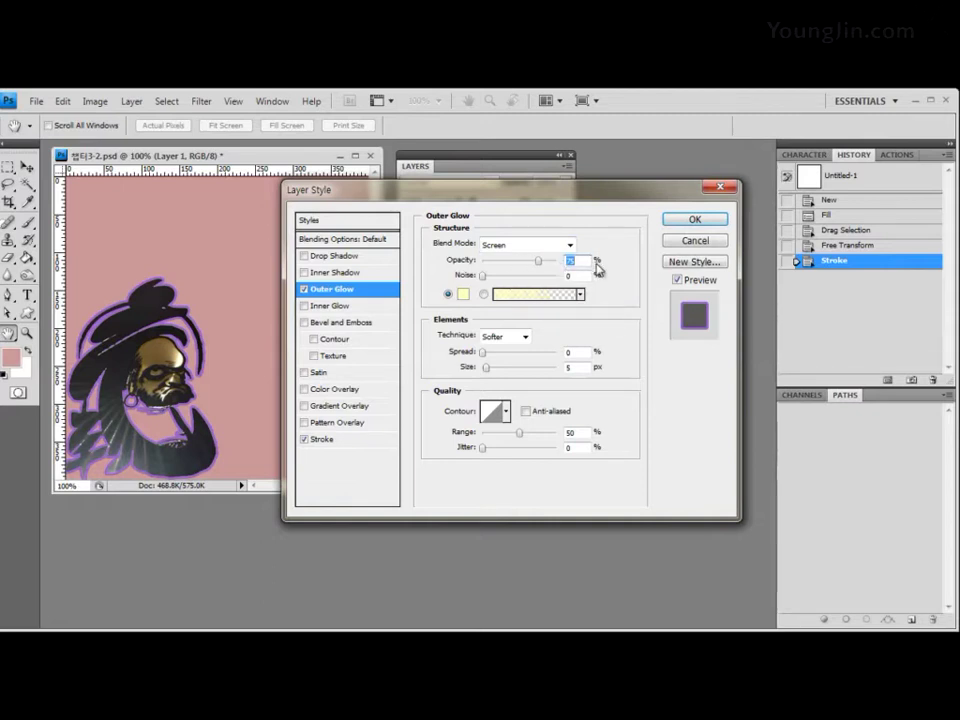
pyautogui.click(466, 354)
pyautogui.write('10')
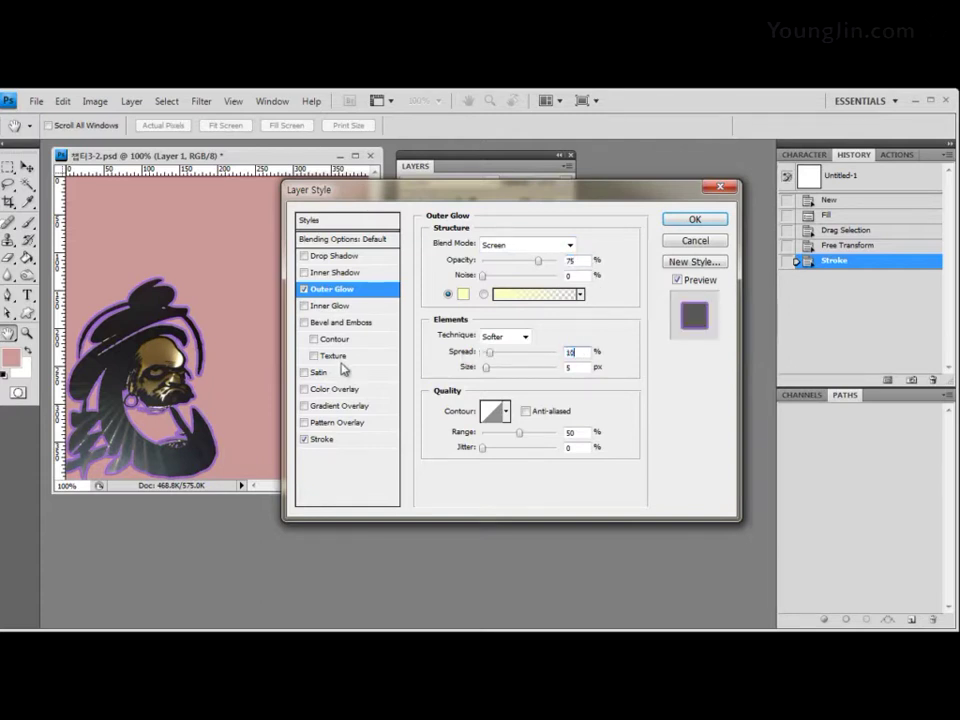
pyautogui.click(580, 368)
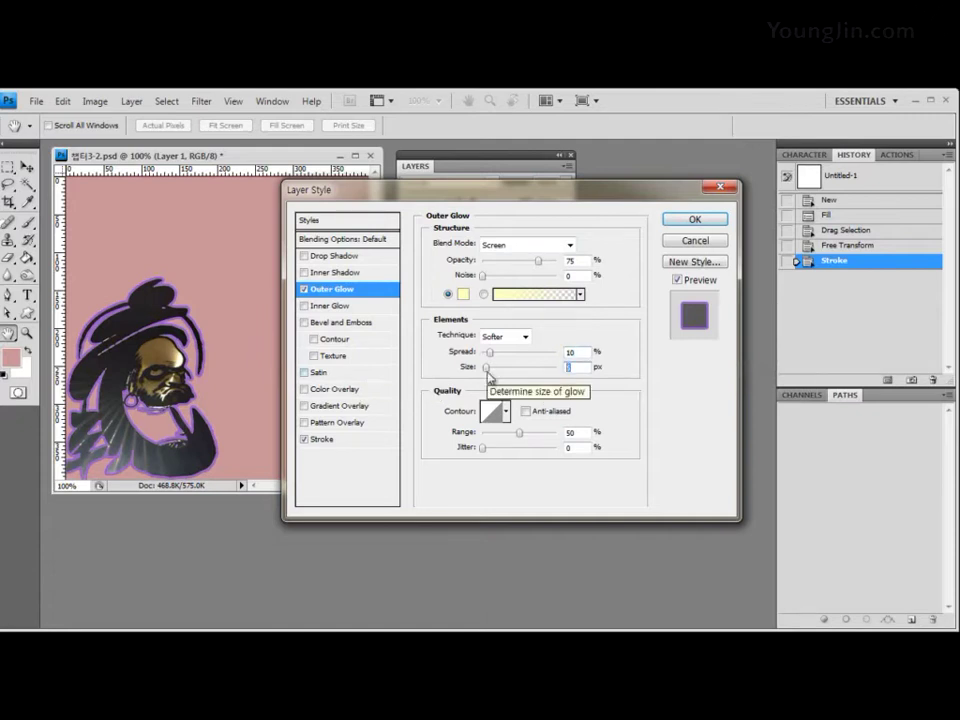
pyautogui.write('80')
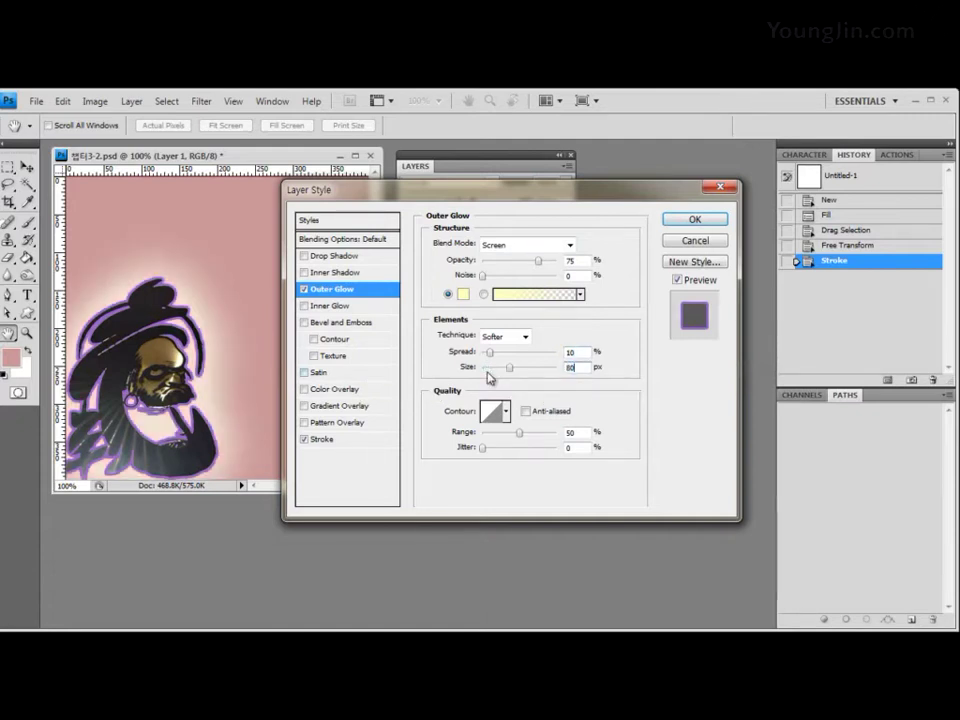
pyautogui.moveTo(561, 196); pyautogui.dragTo(538, 185)
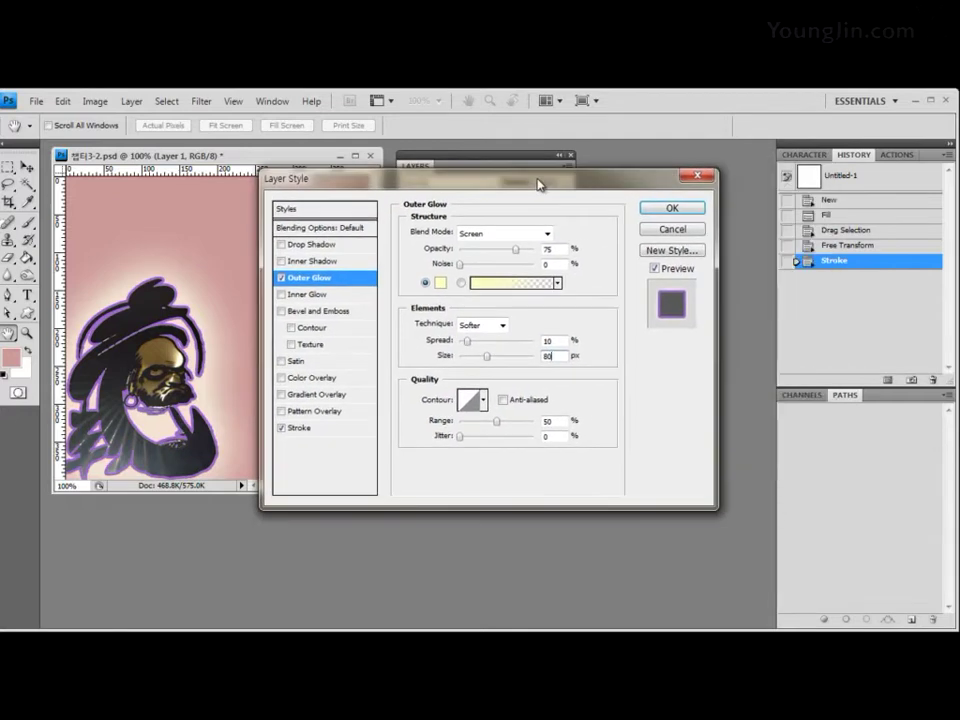
pyautogui.click(672, 208)
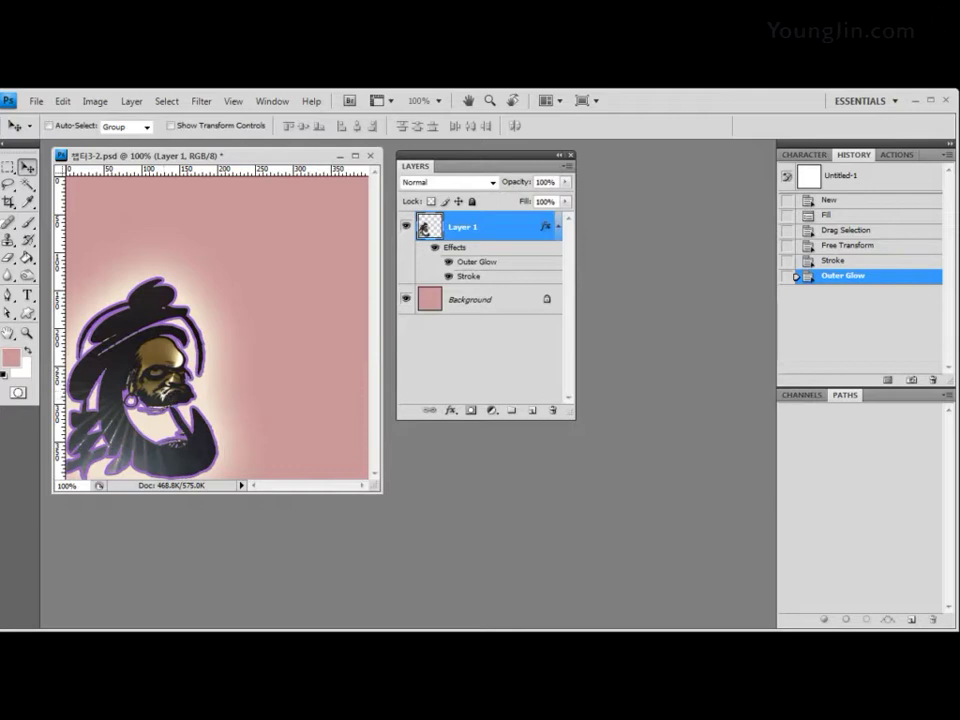
# Step: Activate the Custom Shape tool and set its fill colour to white, ffffff
pyautogui.click(28, 314)
pyautogui.click(28, 314)
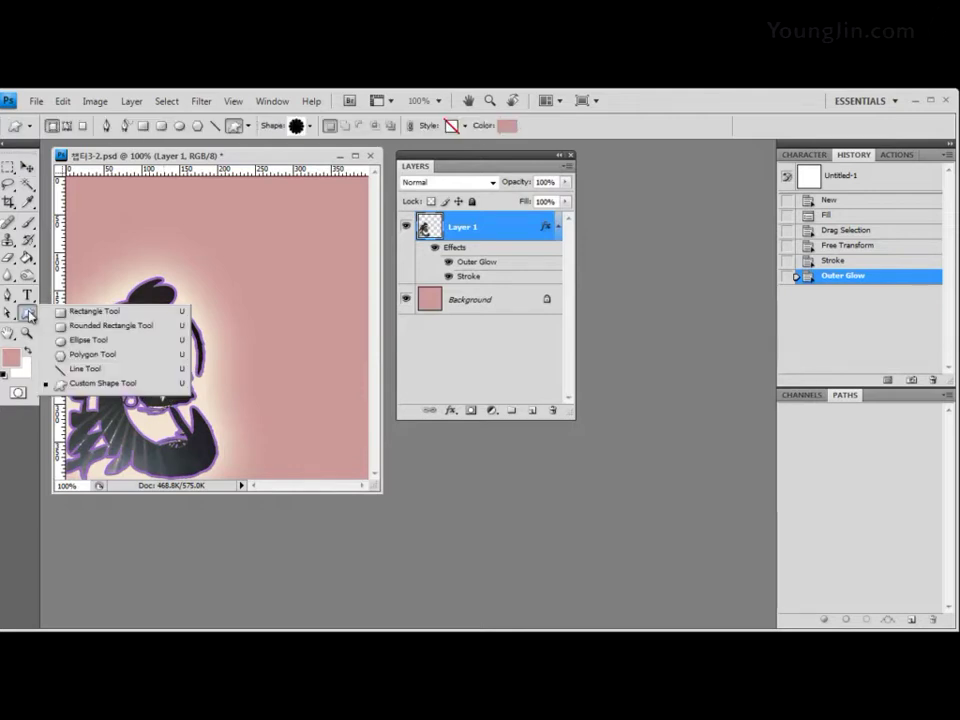
pyautogui.click(30, 316)
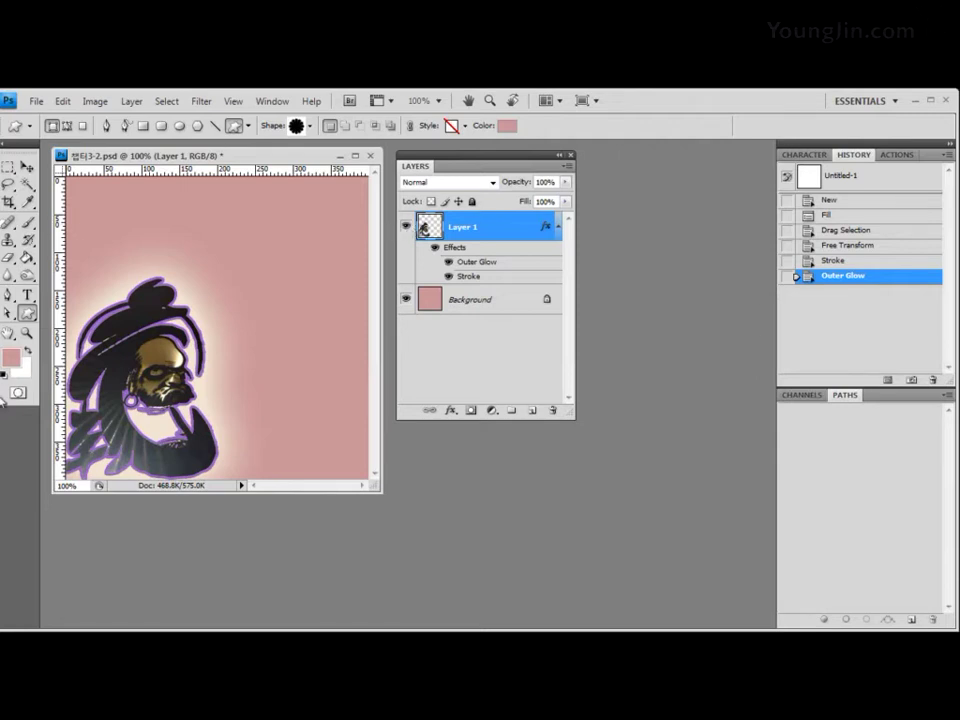
pyautogui.click(508, 127)
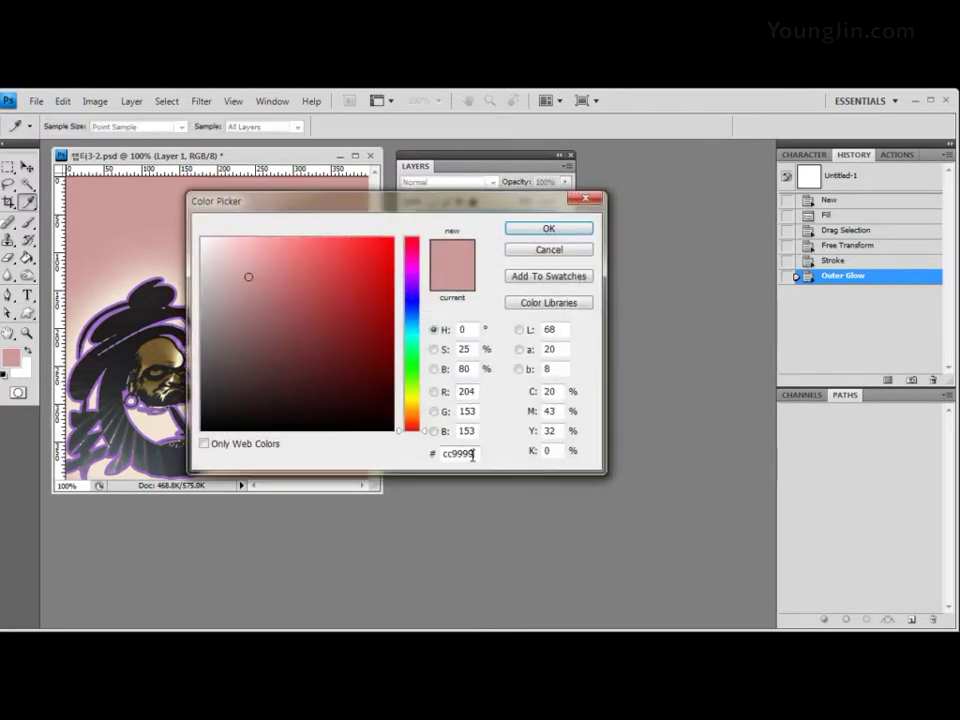
pyautogui.moveTo(472, 455); pyautogui.dragTo(320, 456)
pyautogui.write('ffffff')
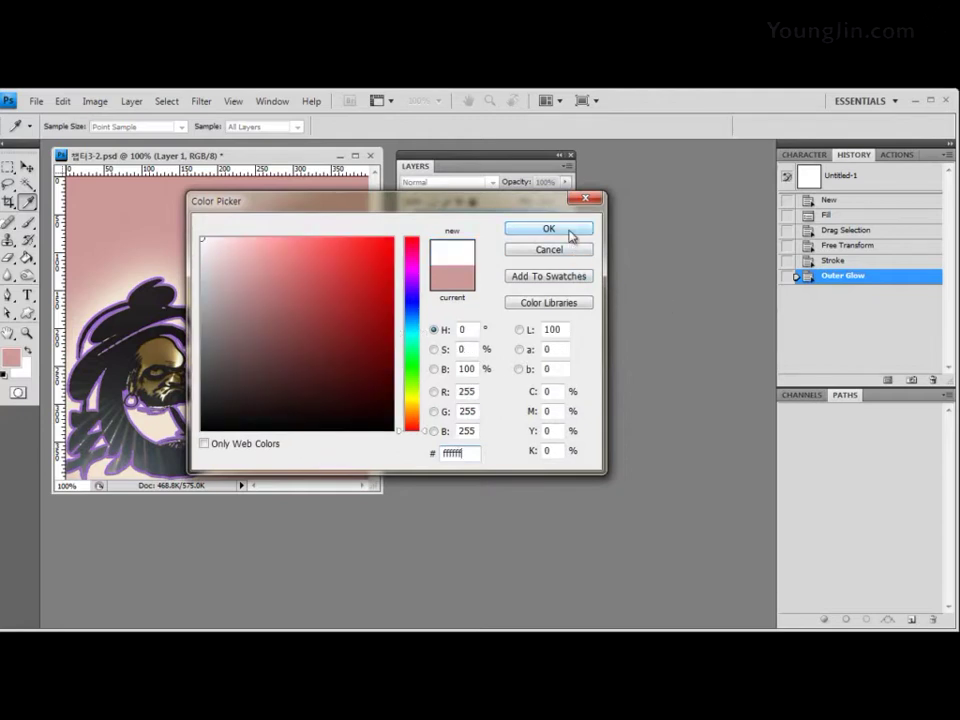
pyautogui.click(549, 229)
pyautogui.press('u')
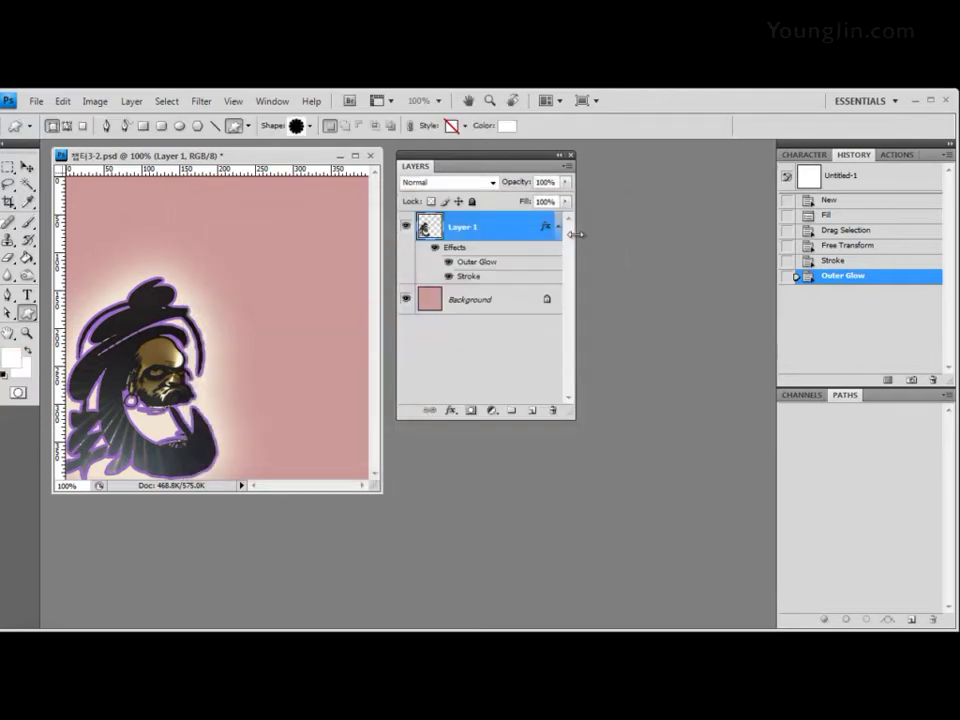
# Step: Replace the current custom shapes in the shape picker with the Shapes library
pyautogui.click(311, 127)
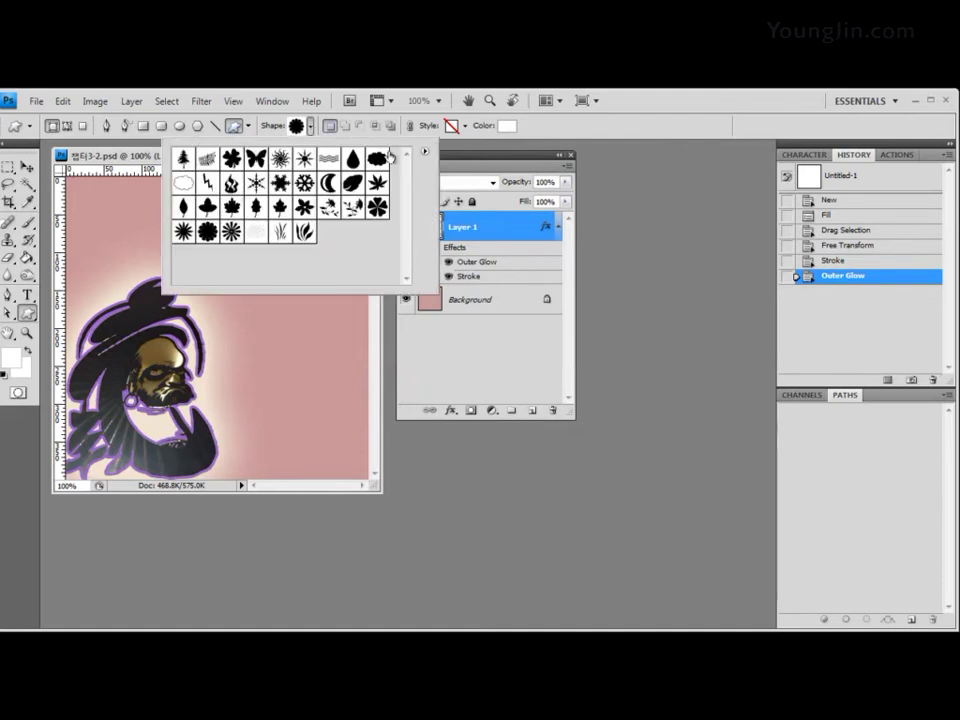
pyautogui.click(424, 151)
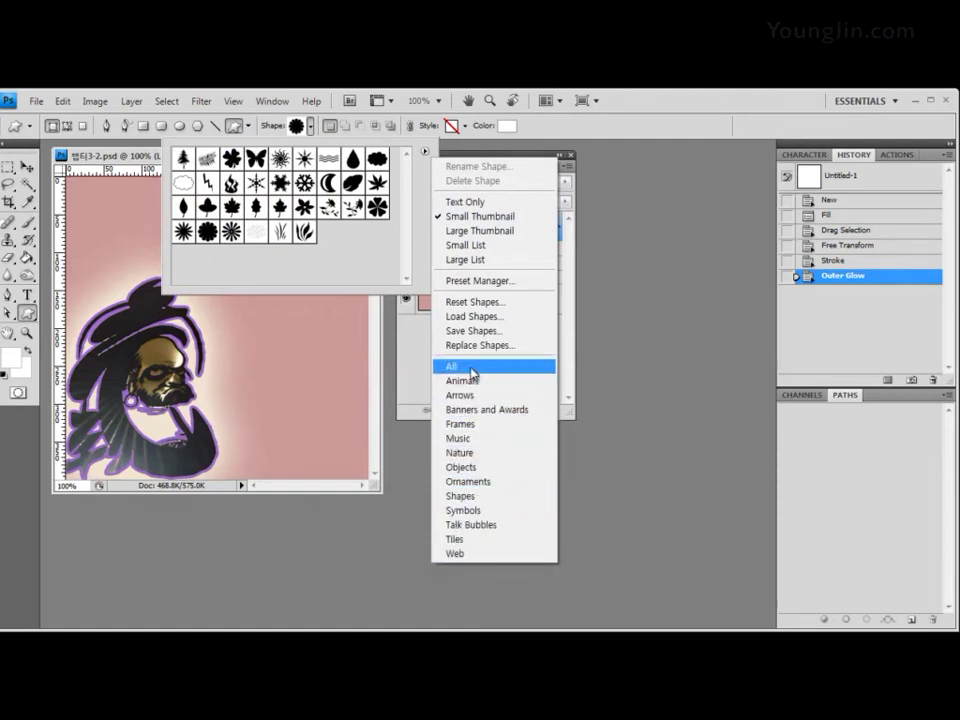
pyautogui.click(497, 497)
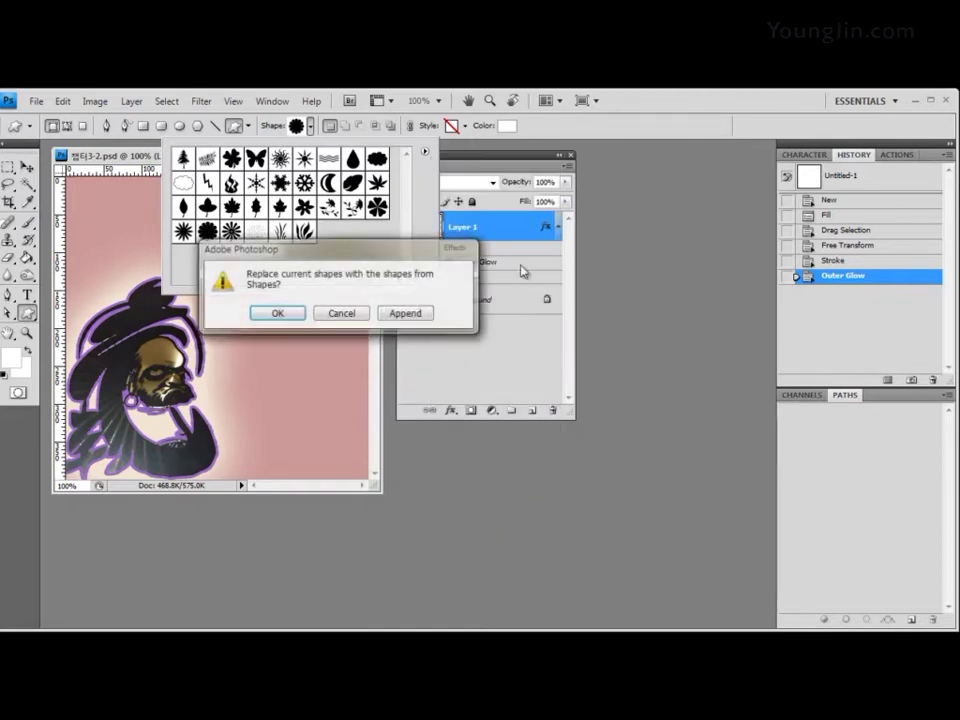
pyautogui.click(278, 314)
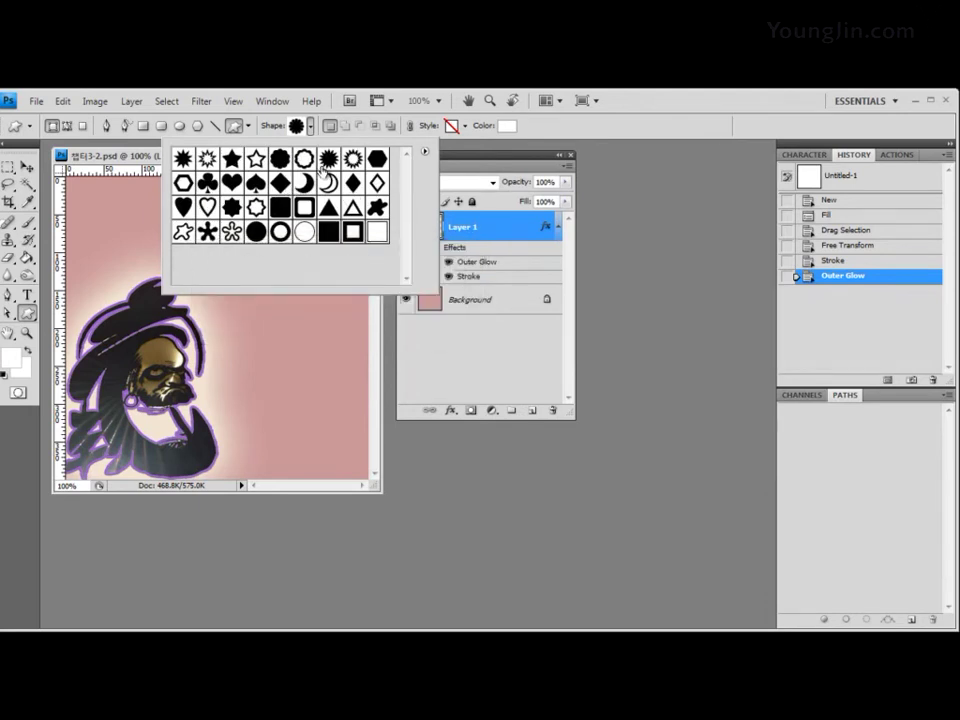
# Step: Draw the solid irregular five-lobed blob shape about 75 px wide near the canvas's upper-left corner, above the figure, and adjust its position slightly
pyautogui.click(379, 207)
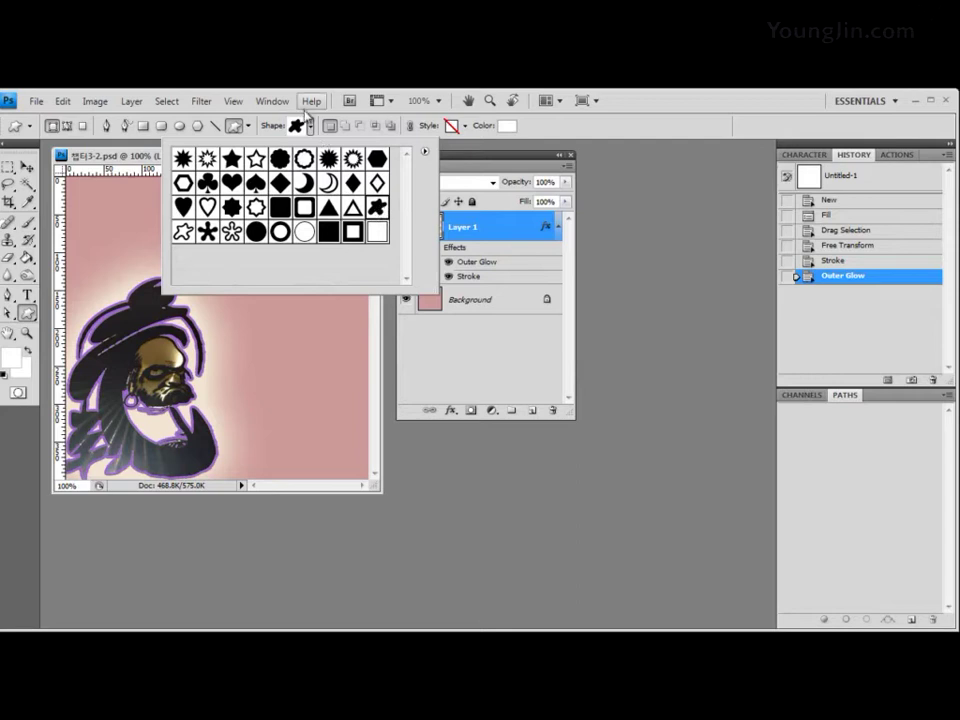
pyautogui.click(600, 130)
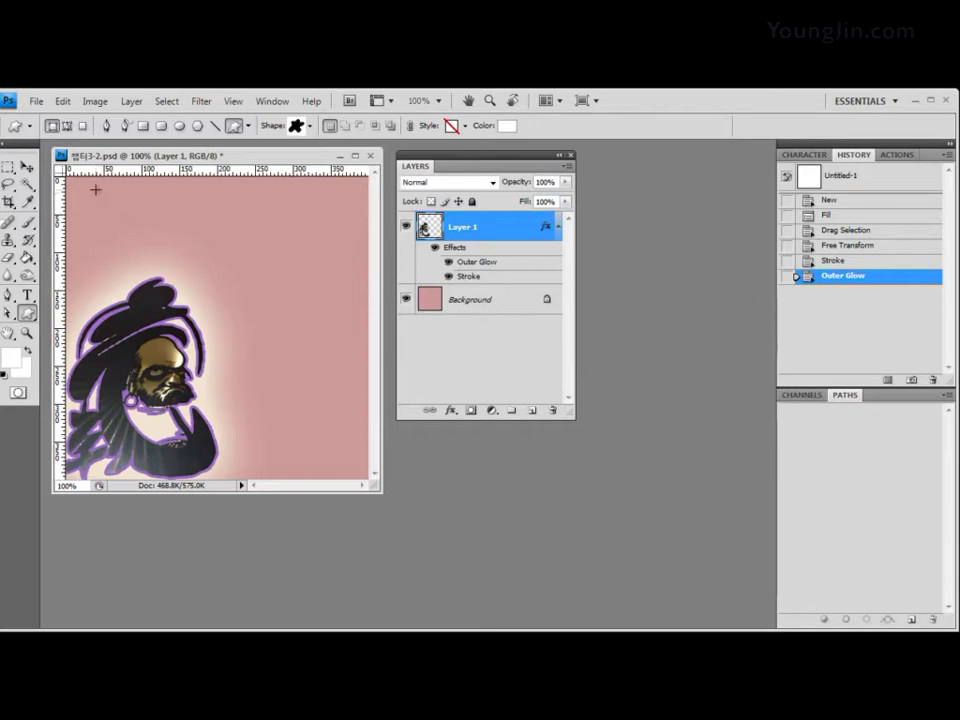
pyautogui.moveTo(95, 191); pyautogui.dragTo(154, 236)
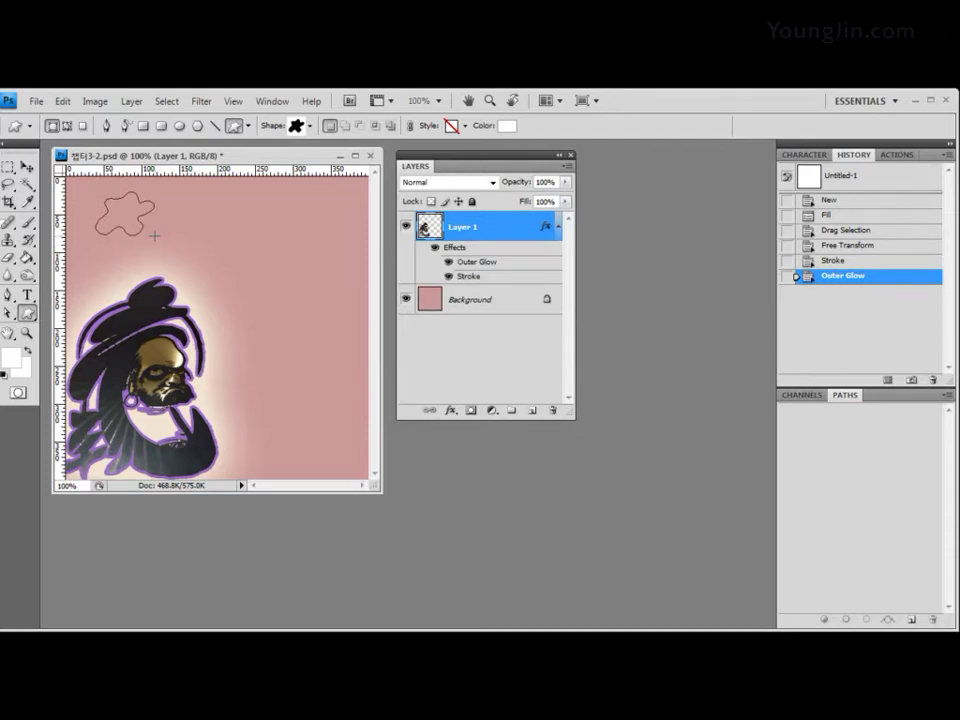
pyautogui.moveTo(154, 234); pyautogui.dragTo(122, 207)
pyautogui.click(27, 166)
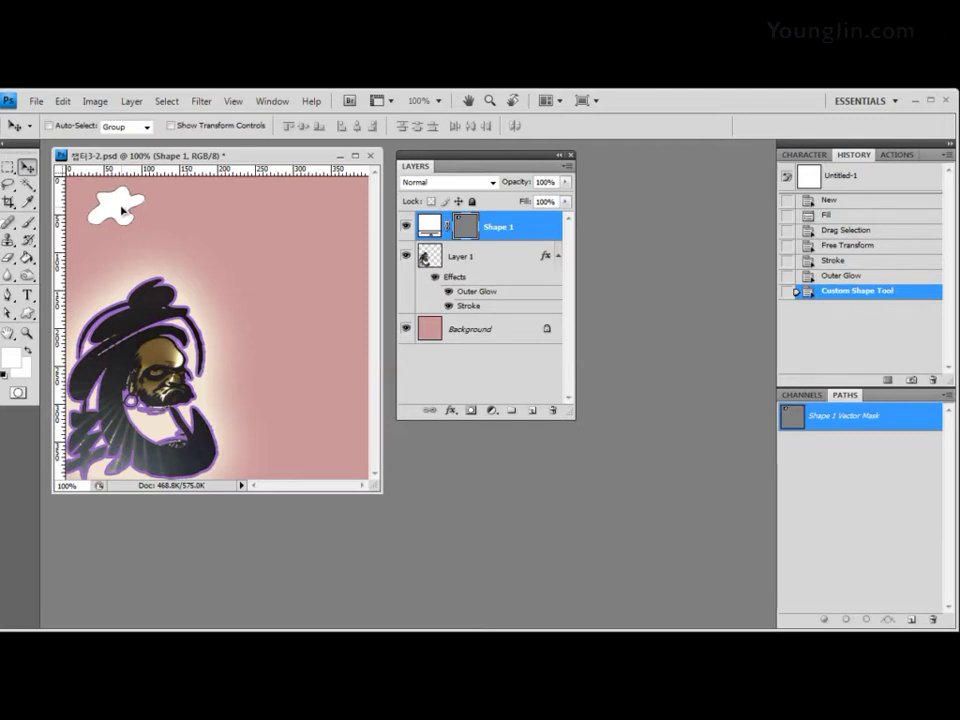
pyautogui.moveTo(122, 210); pyautogui.dragTo(124, 209)
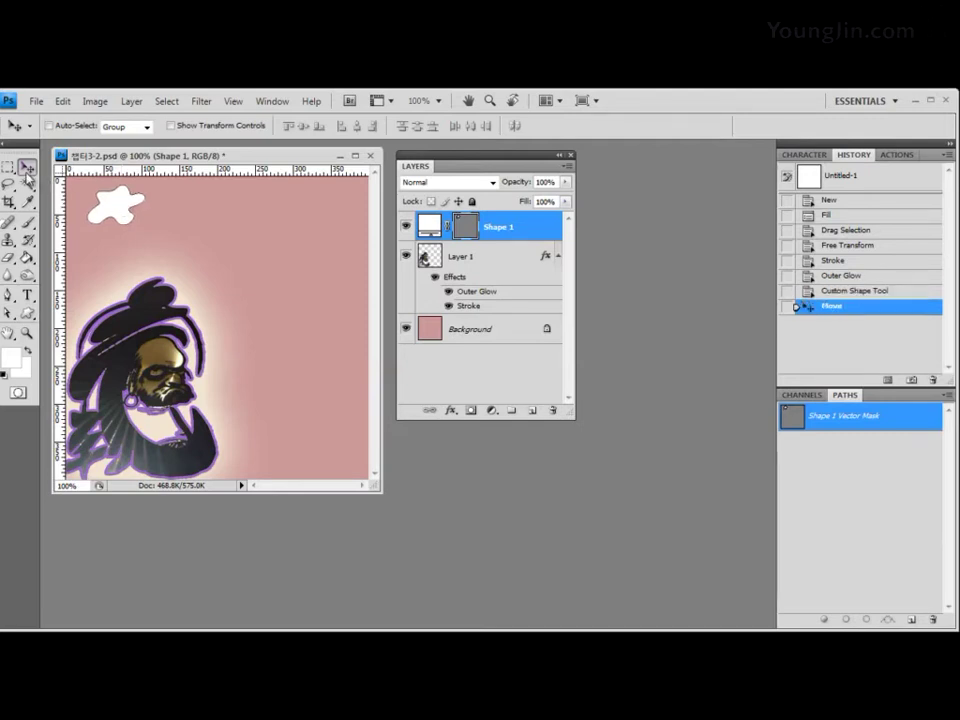
# Step: Add a Stroke layer style to the Shape 1 layer with 2 px size and colour 00cccc
pyautogui.click(27, 313)
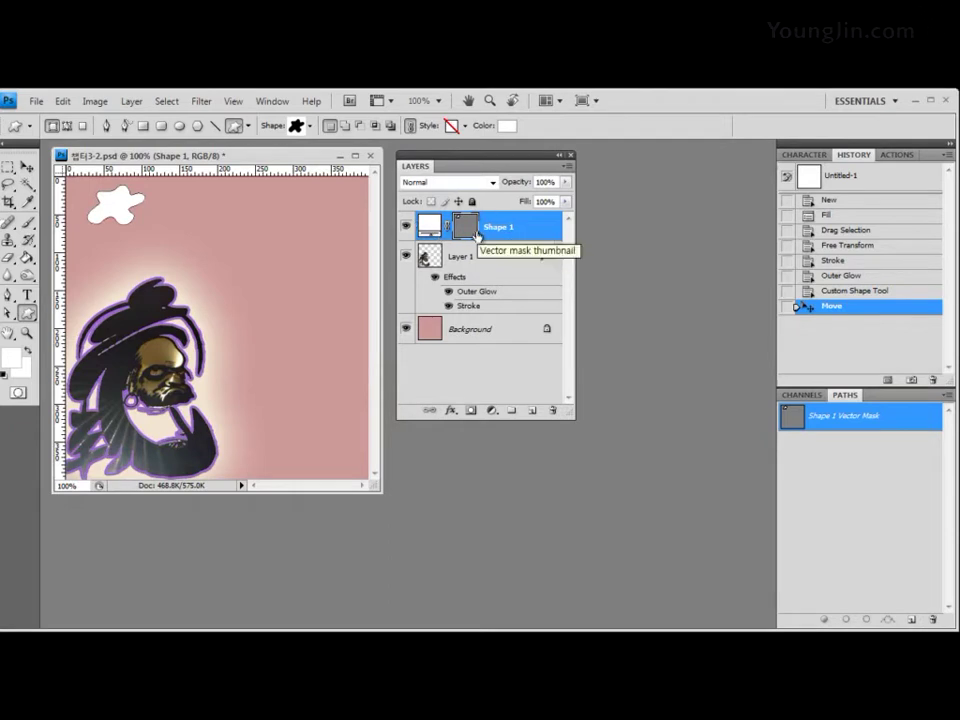
pyautogui.click(452, 412)
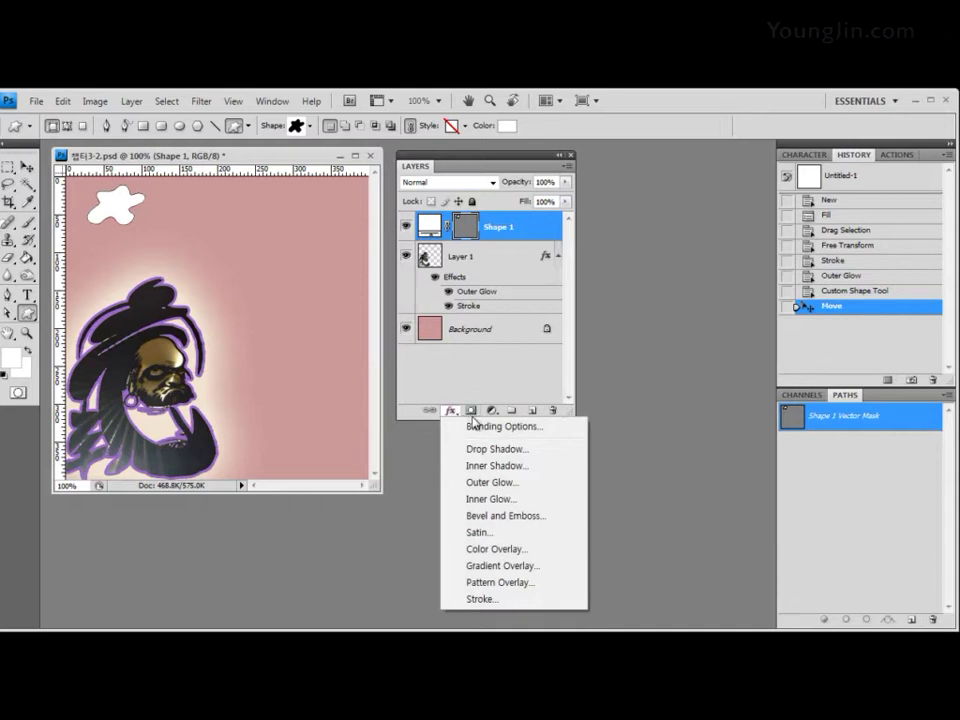
pyautogui.click(500, 601)
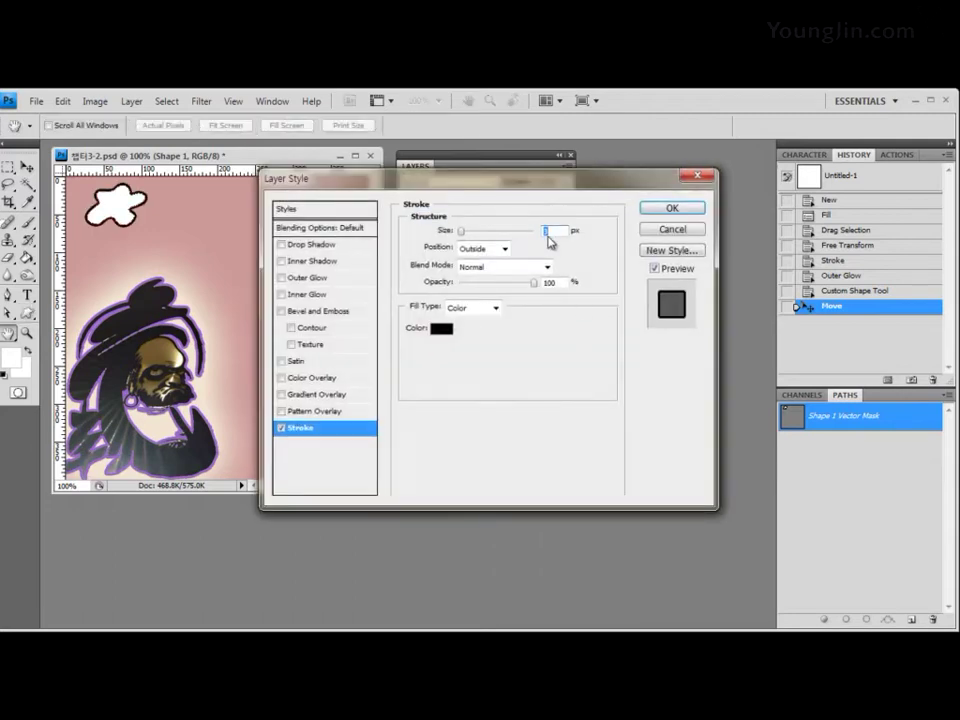
pyautogui.write('2')
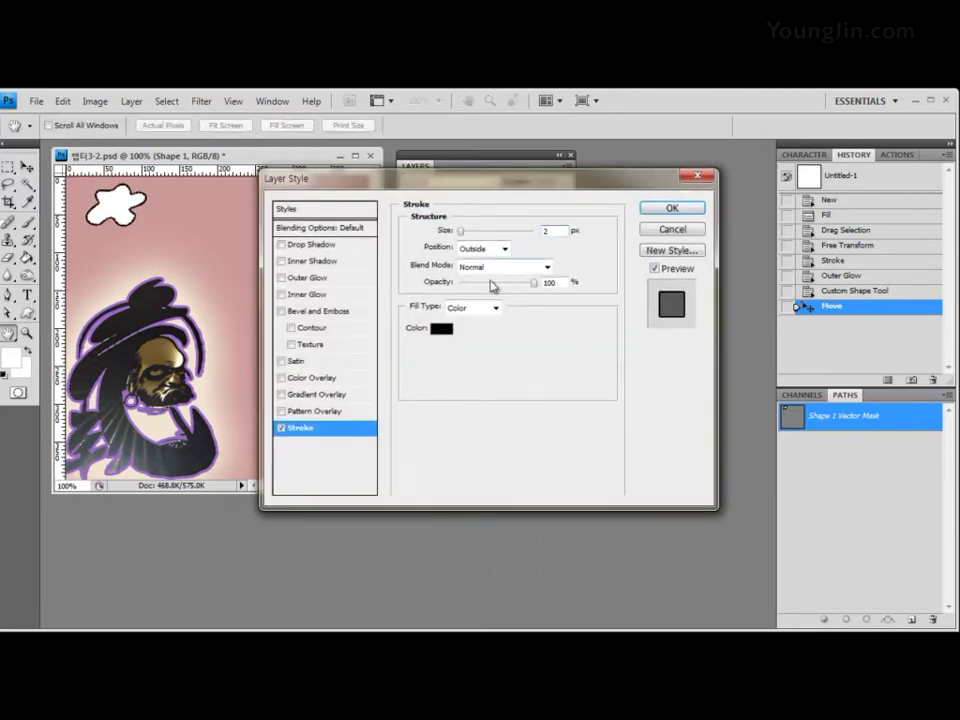
pyautogui.click(441, 328)
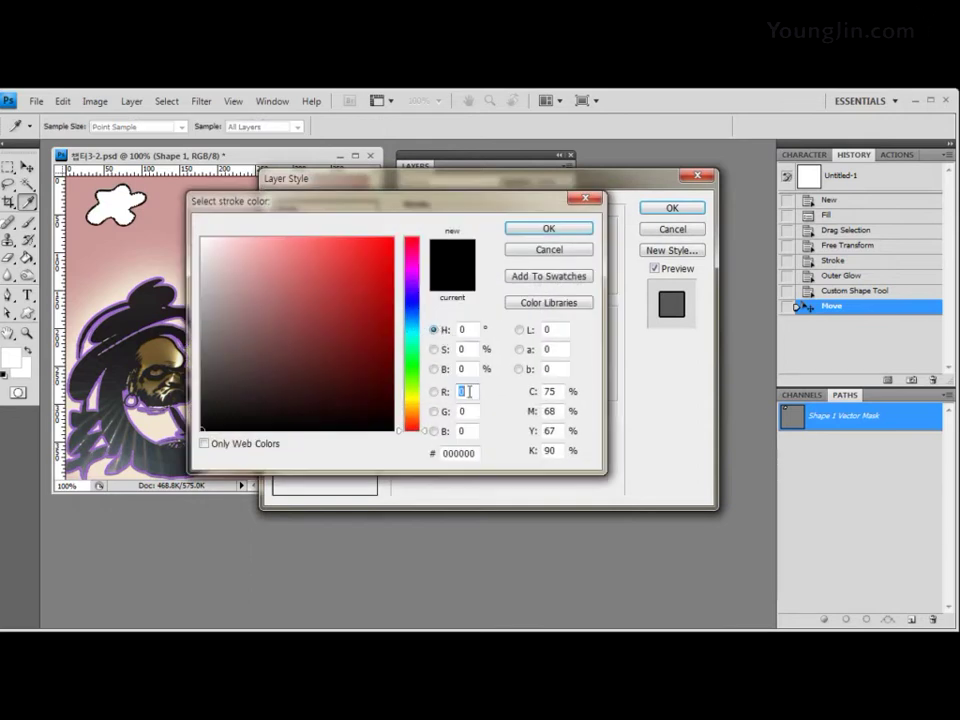
pyautogui.click(478, 455)
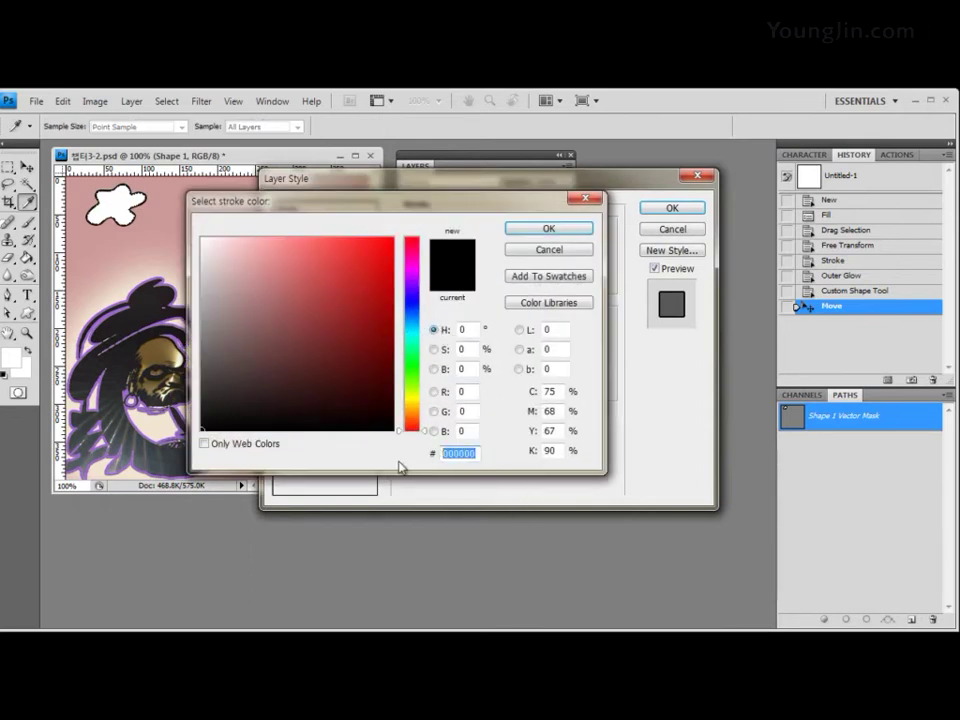
pyautogui.write('00cccc')
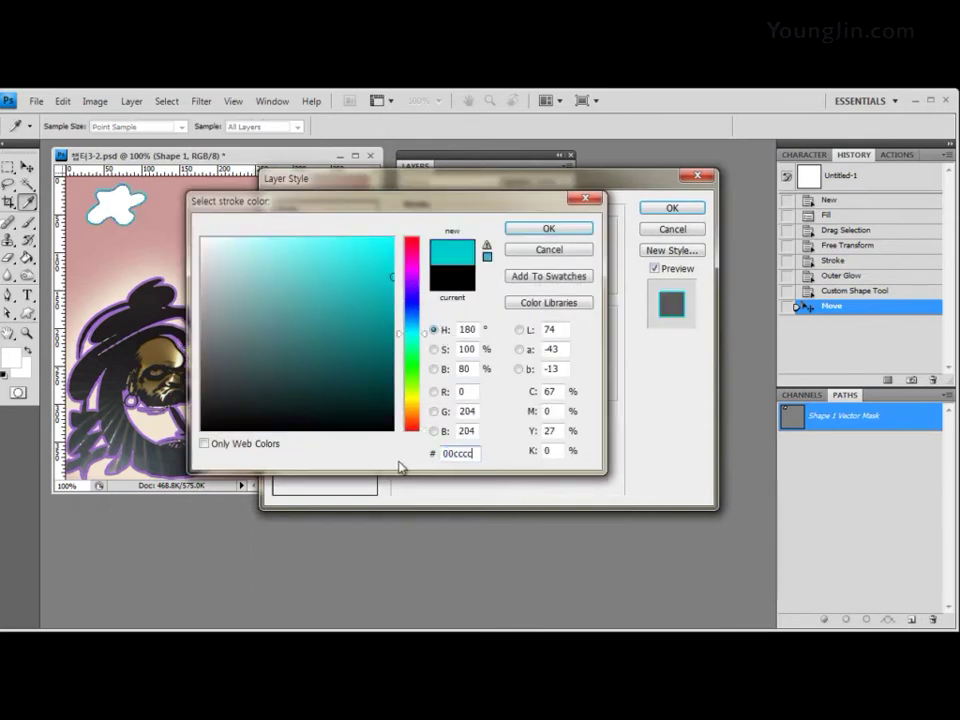
pyautogui.click(566, 231)
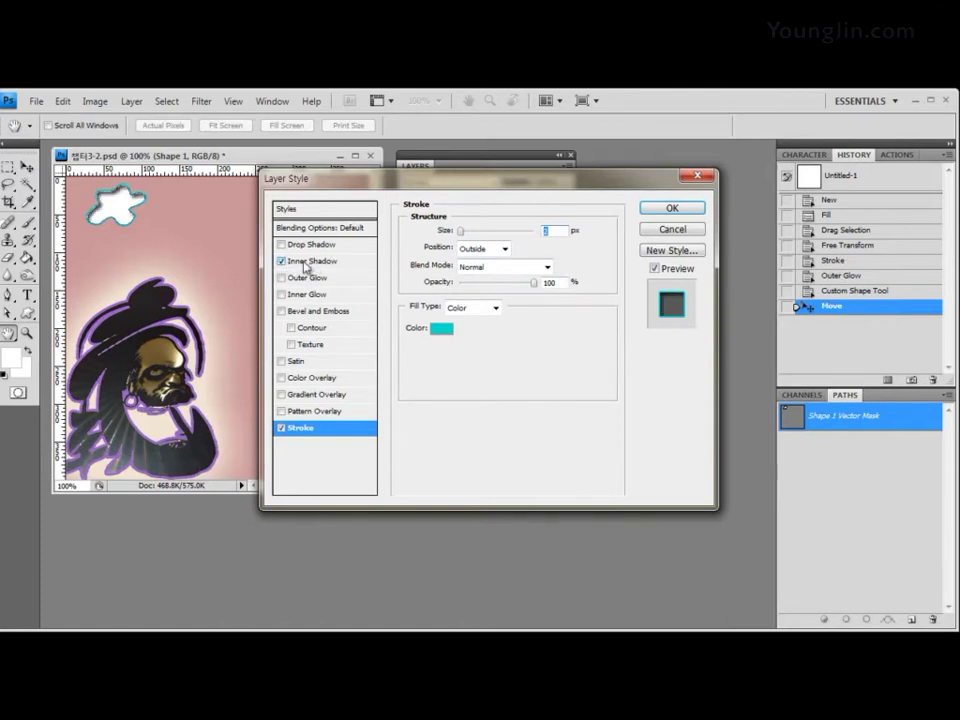
# Step: Add an Inner Shadow to Shape 1 in colour 0000ff with 2 px distance and 10 px size, and apply the layer style
pyautogui.click(320, 261)
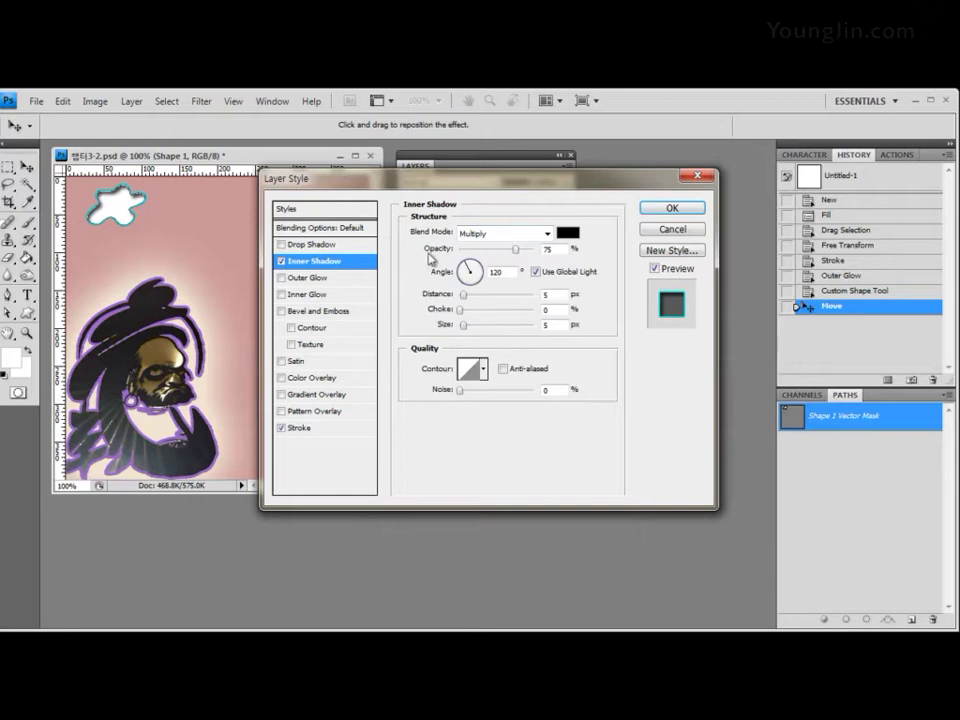
pyautogui.click(568, 235)
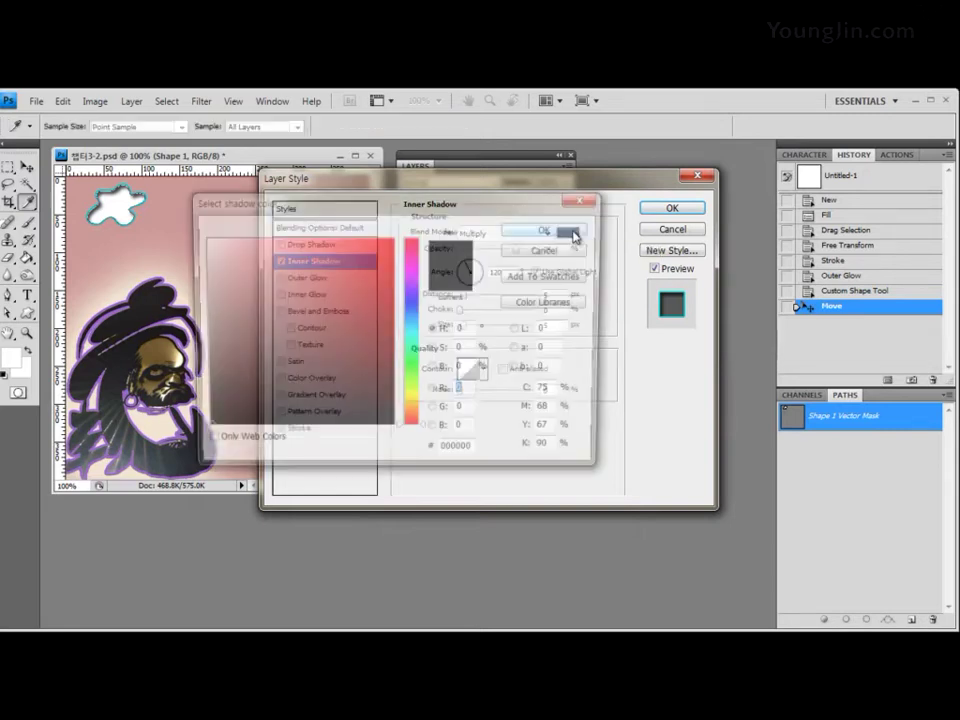
pyautogui.click(475, 454)
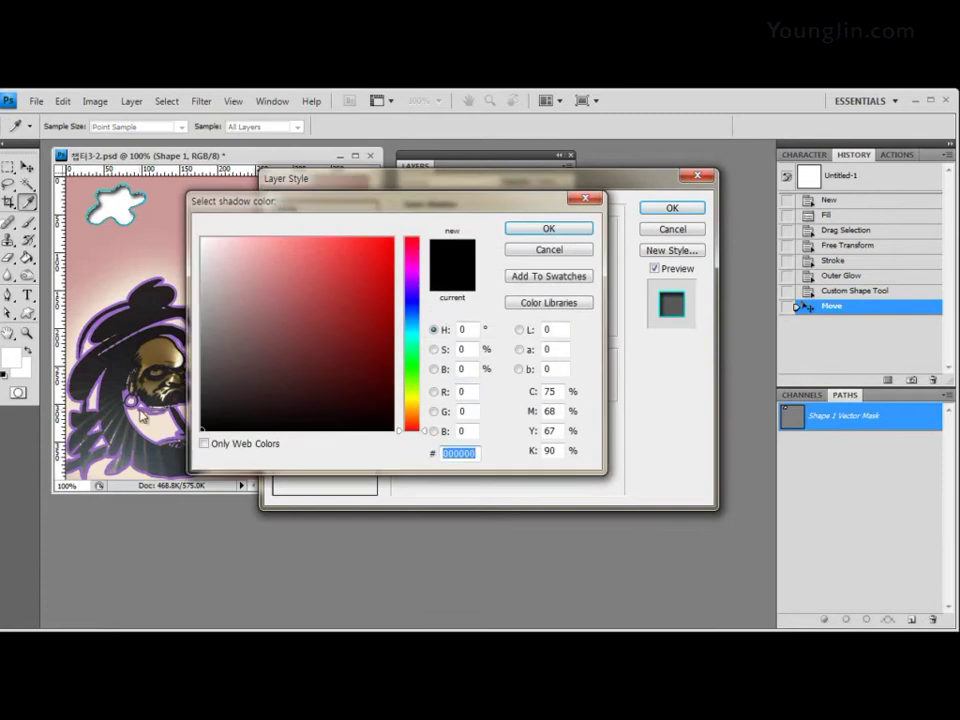
pyautogui.write('0000ff')
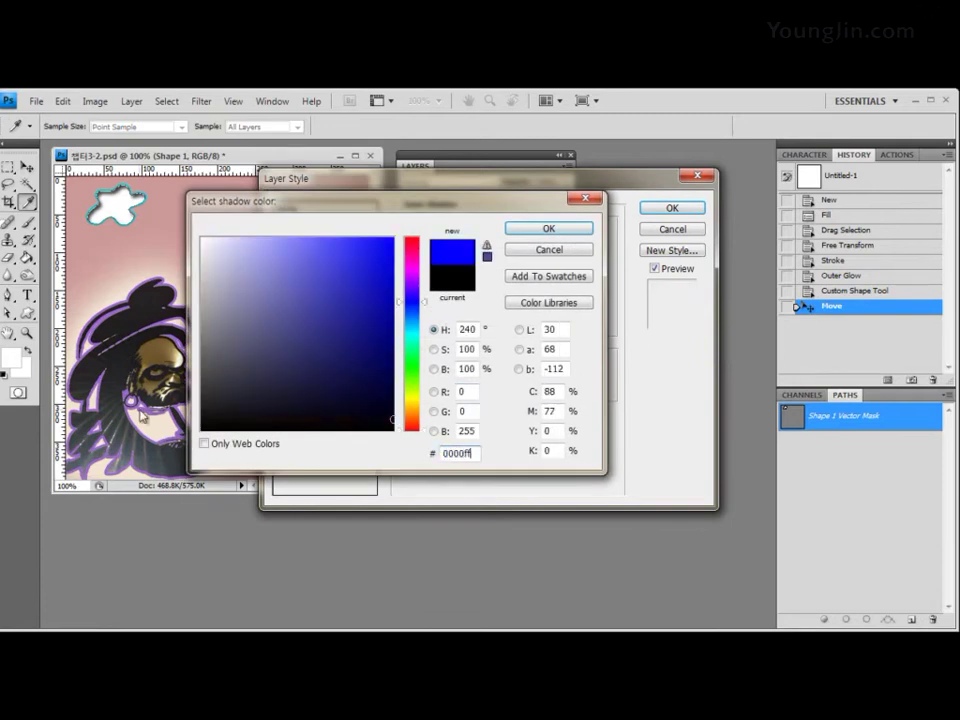
pyautogui.click(576, 232)
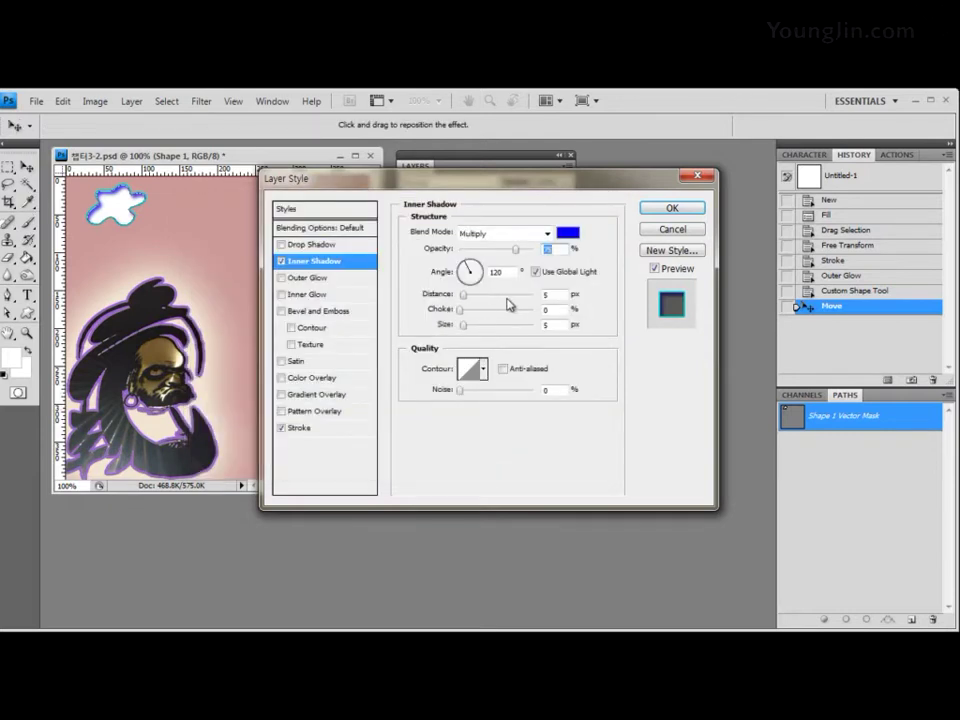
pyautogui.doubleClick(549, 294)
pyautogui.write('0')
pyautogui.write('2')
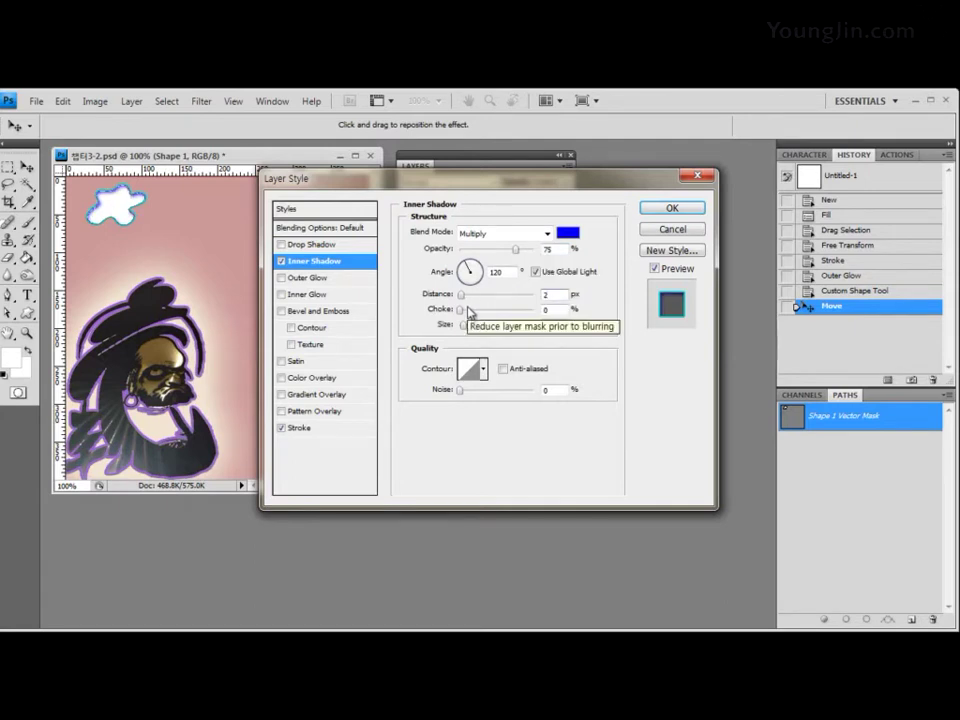
pyautogui.doubleClick(549, 325)
pyautogui.write('1')
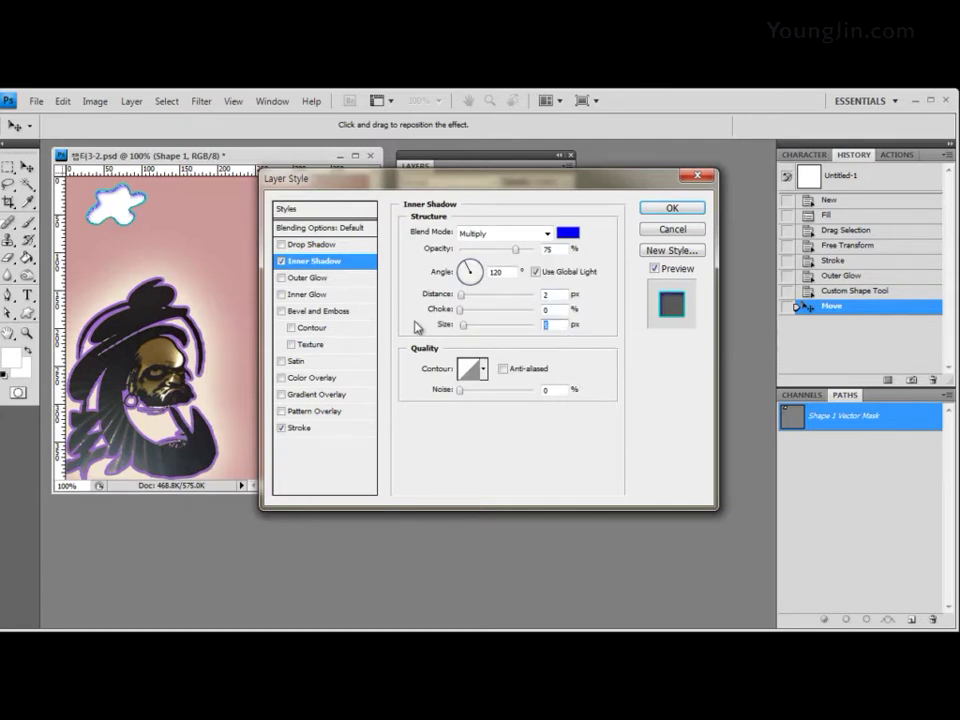
pyautogui.write('0')
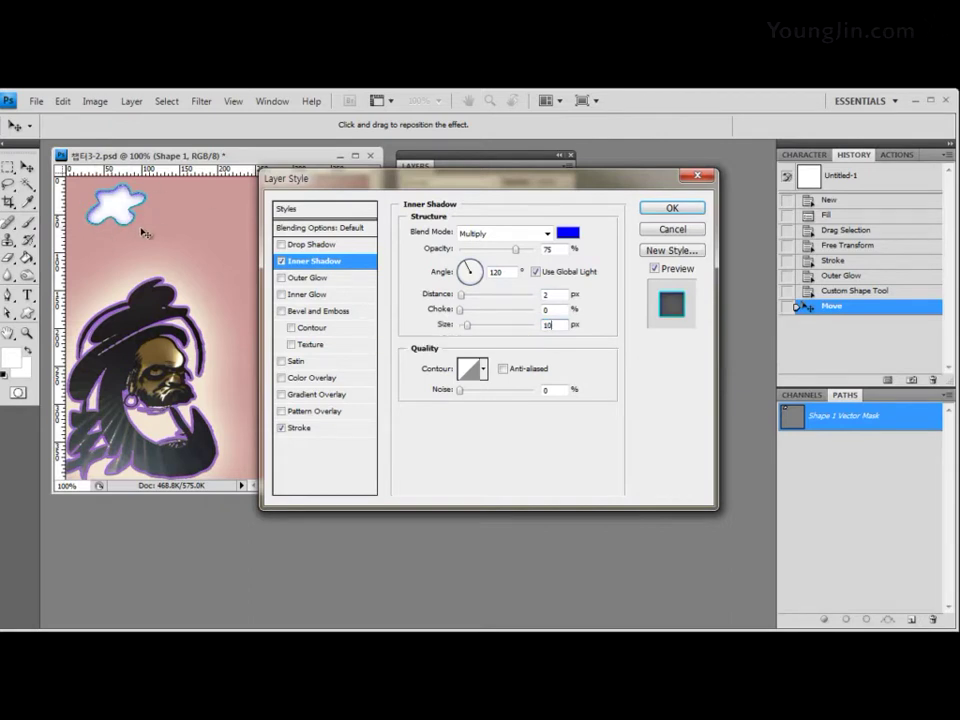
pyautogui.click(676, 208)
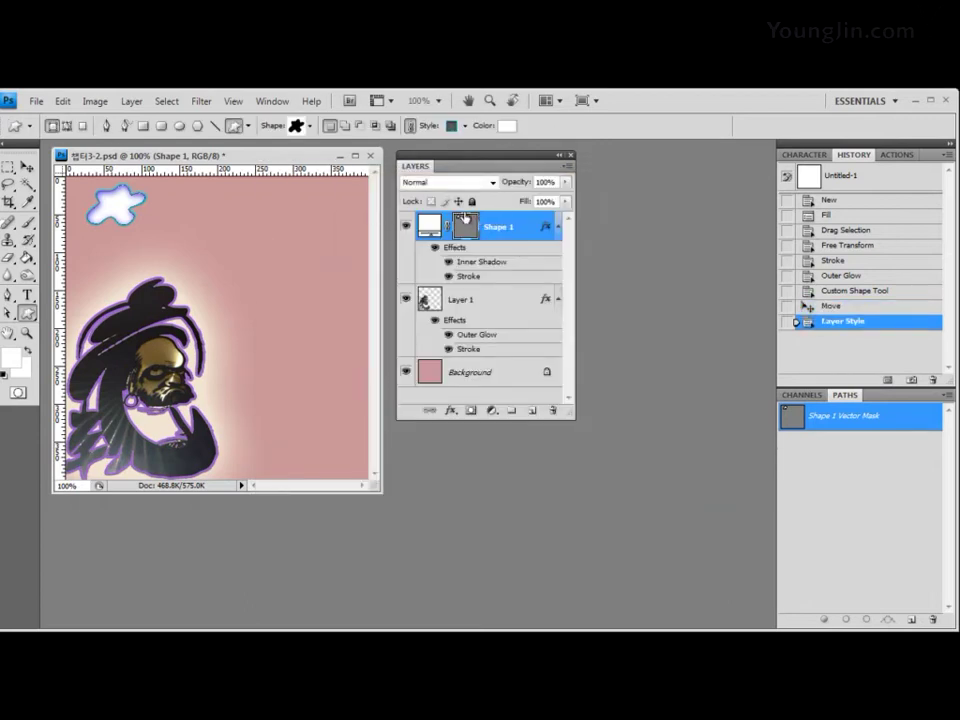
pyautogui.click(466, 224)
pyautogui.click(458, 299)
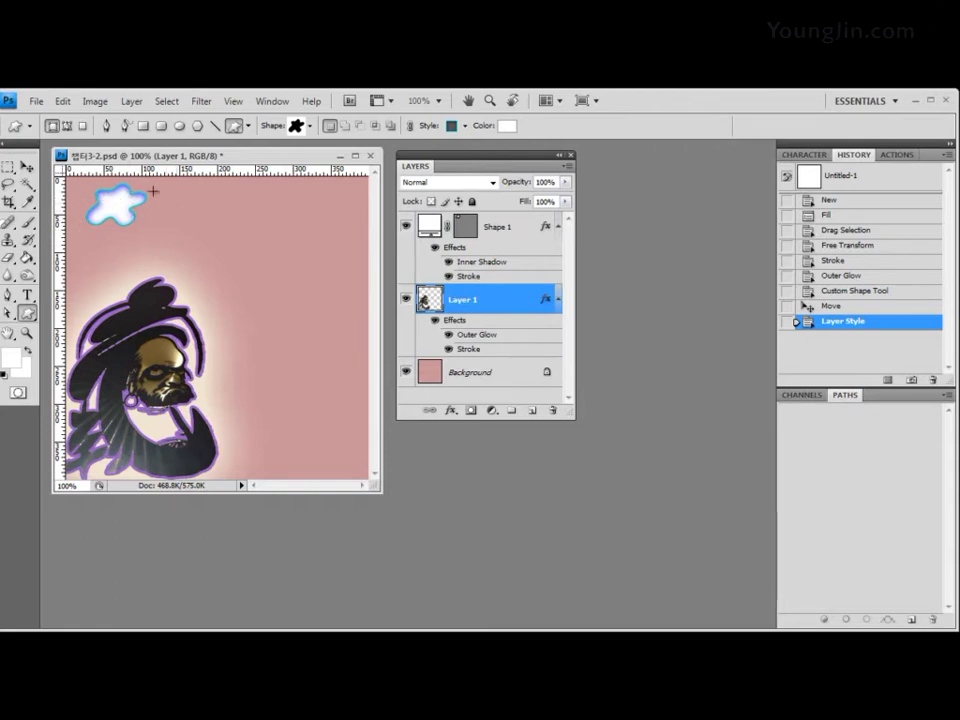
pyautogui.click(478, 227)
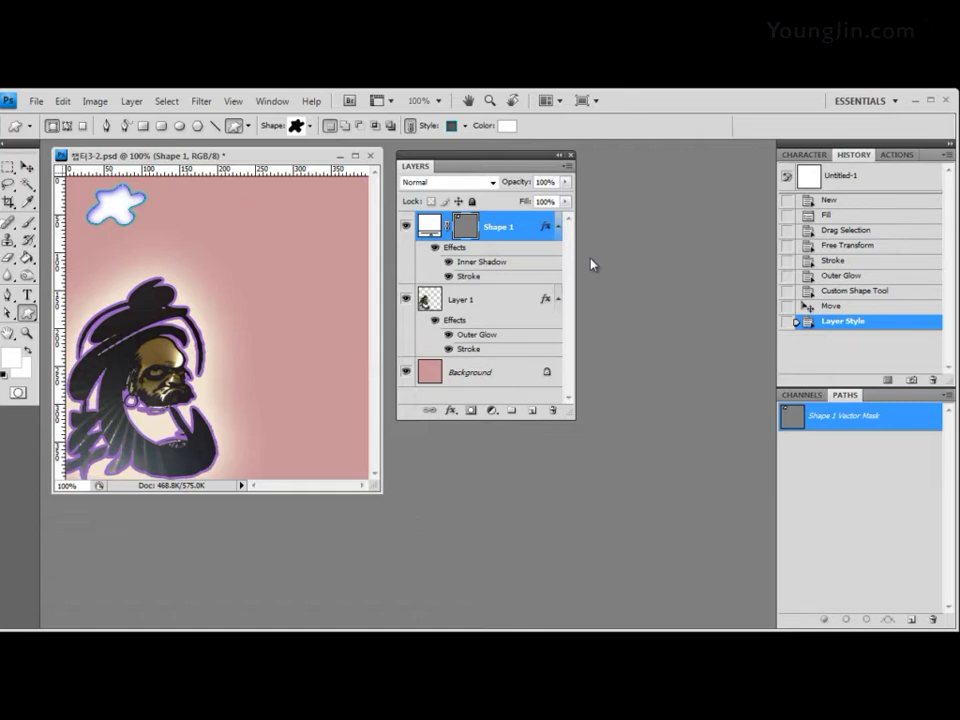
# Step: Save the document 챕터3-2.psd with Maximize compatibility enabled
pyautogui.click(36, 100)
pyautogui.click(71, 290)
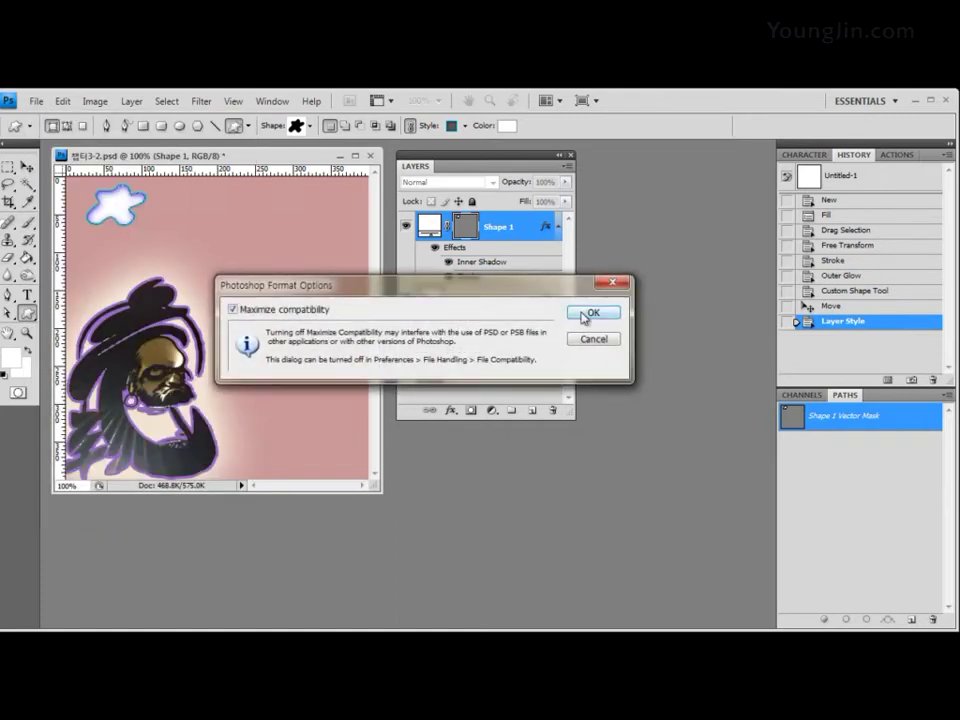
pyautogui.click(588, 313)
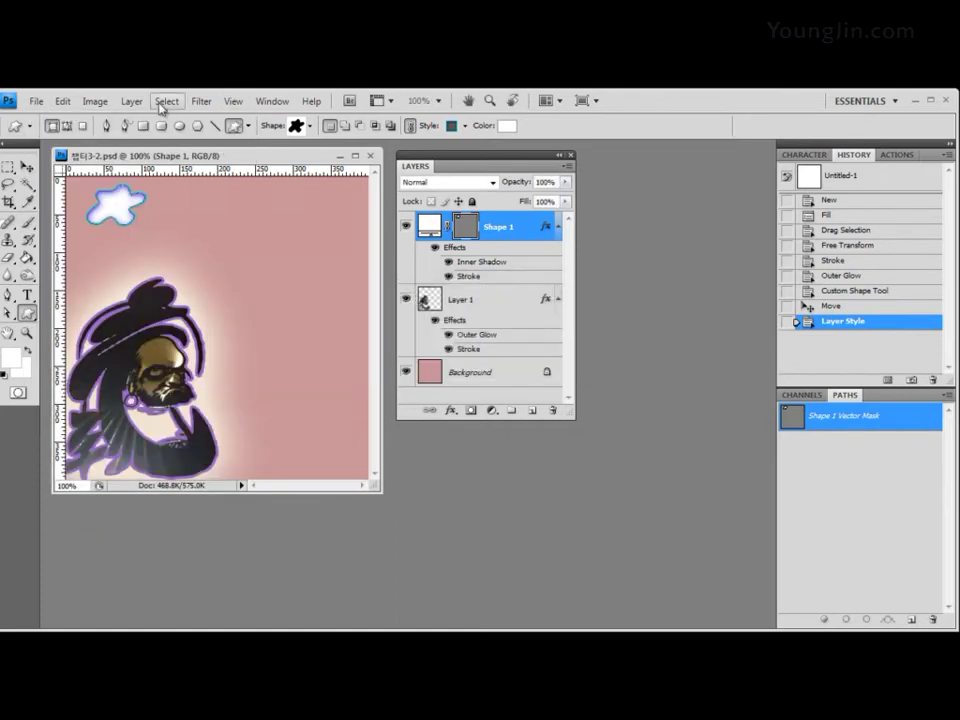
# Step: Activate the Horizontal Type tool and set the text size to 70 pt and the text colour to black, 000000
pyautogui.click(29, 298)
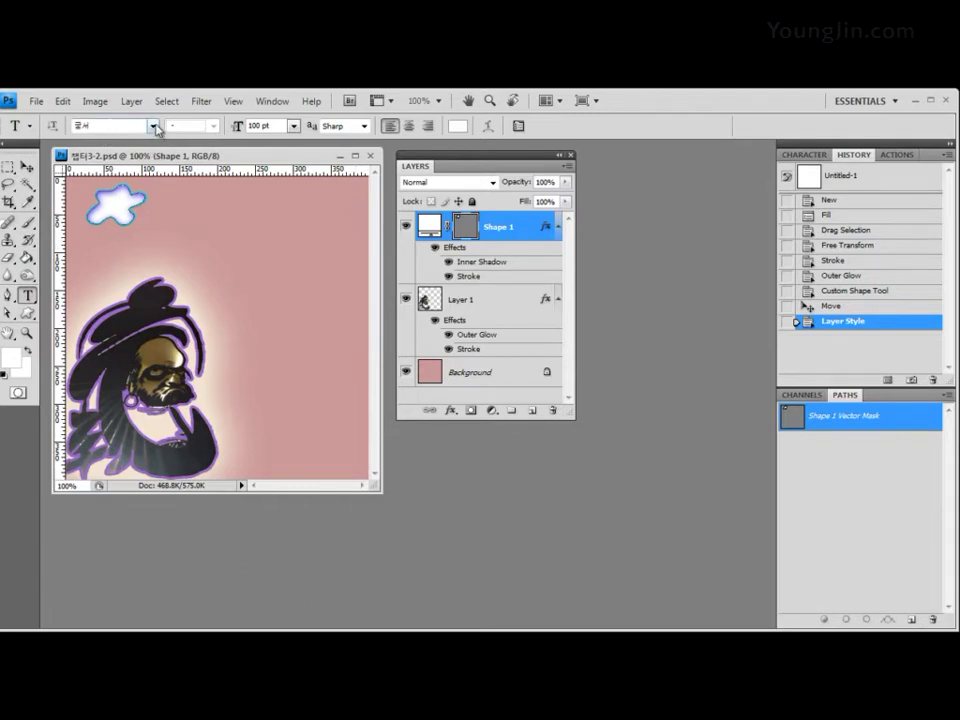
pyautogui.press('Tab')
pyautogui.click(457, 126)
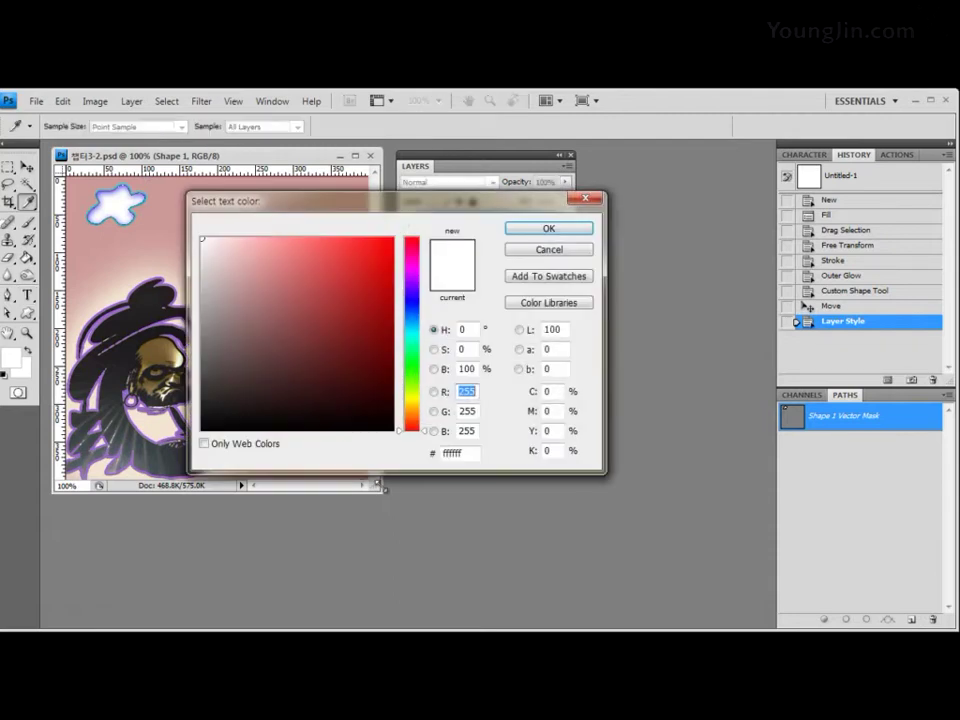
pyautogui.click(452, 453)
pyautogui.write('000000')
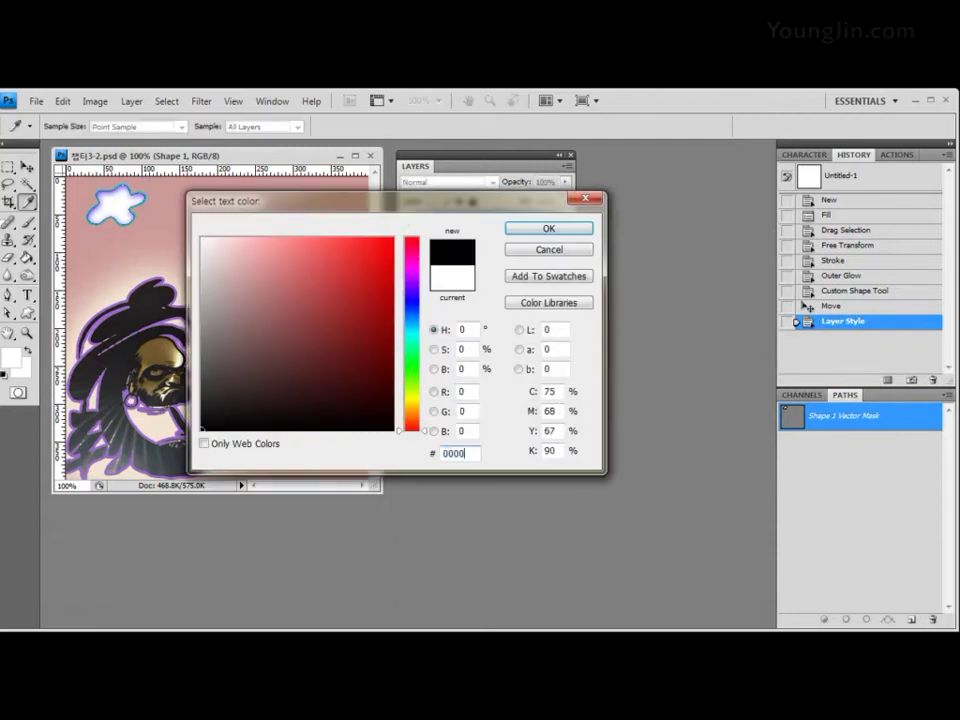
pyautogui.click(574, 229)
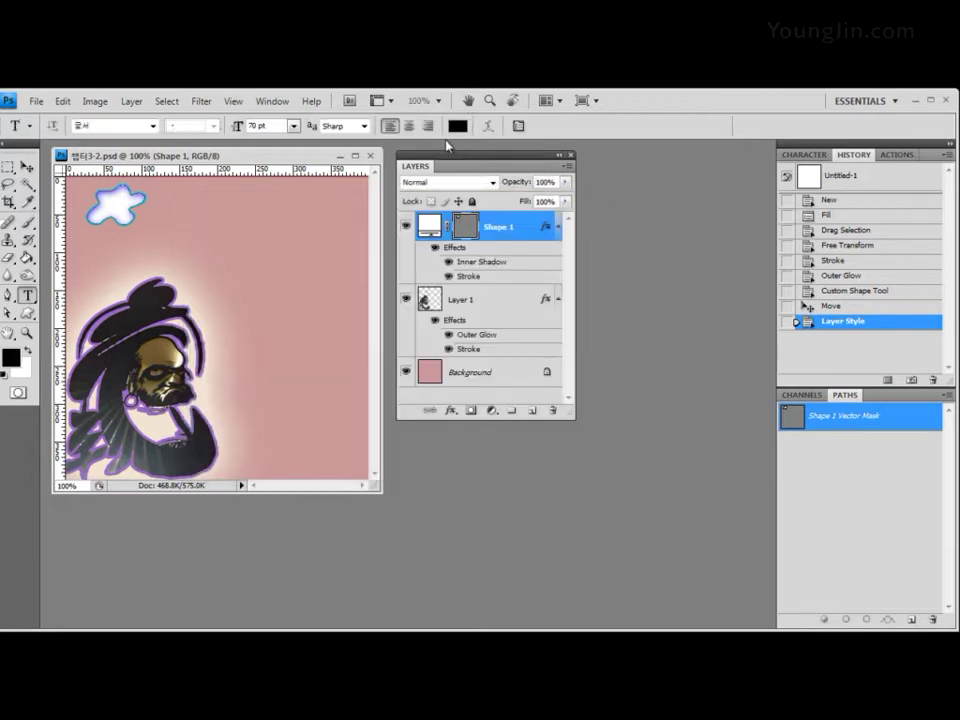
# Step: Add the text 달 at the canvas's upper edge, place it just beside the white blob shape on its right, and commit it
pyautogui.click(178, 209)
pyautogui.write('ek')
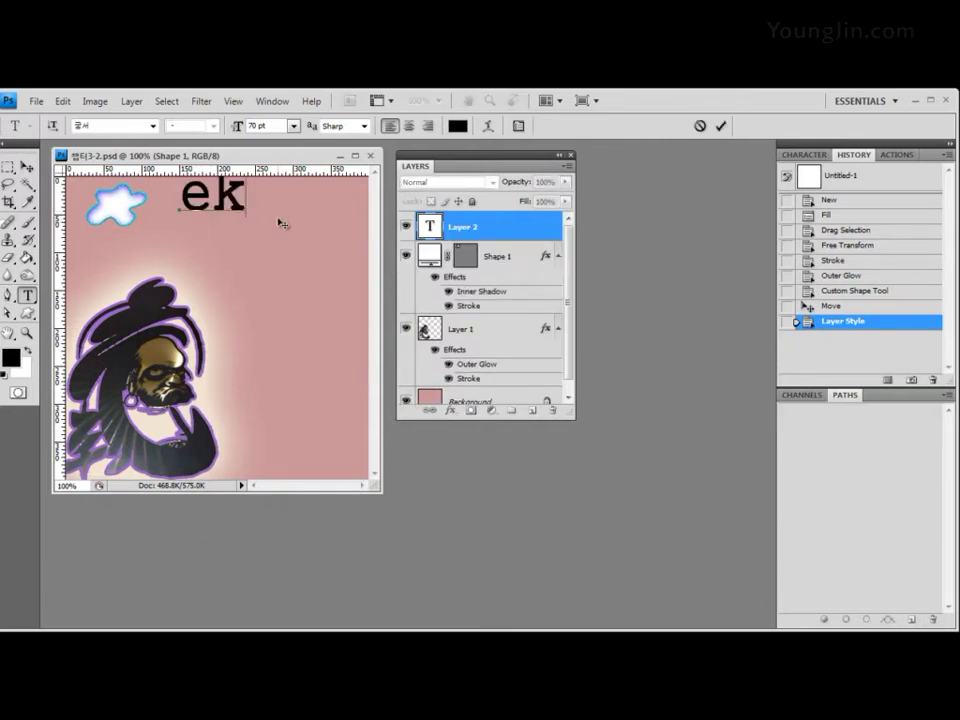
pyautogui.press('BackSpace')
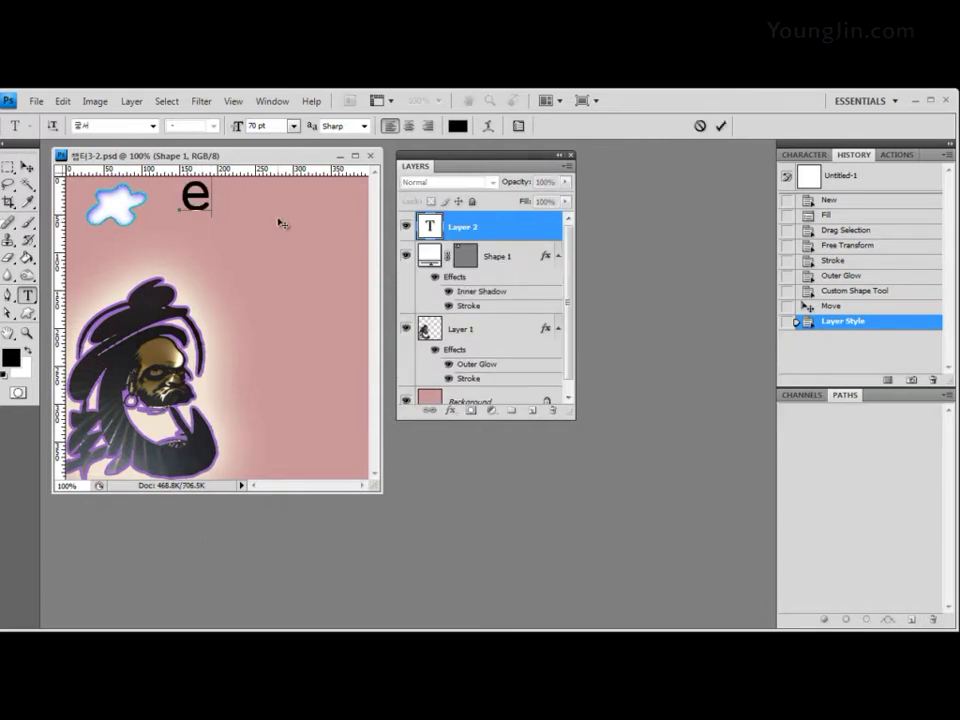
pyautogui.write('달')
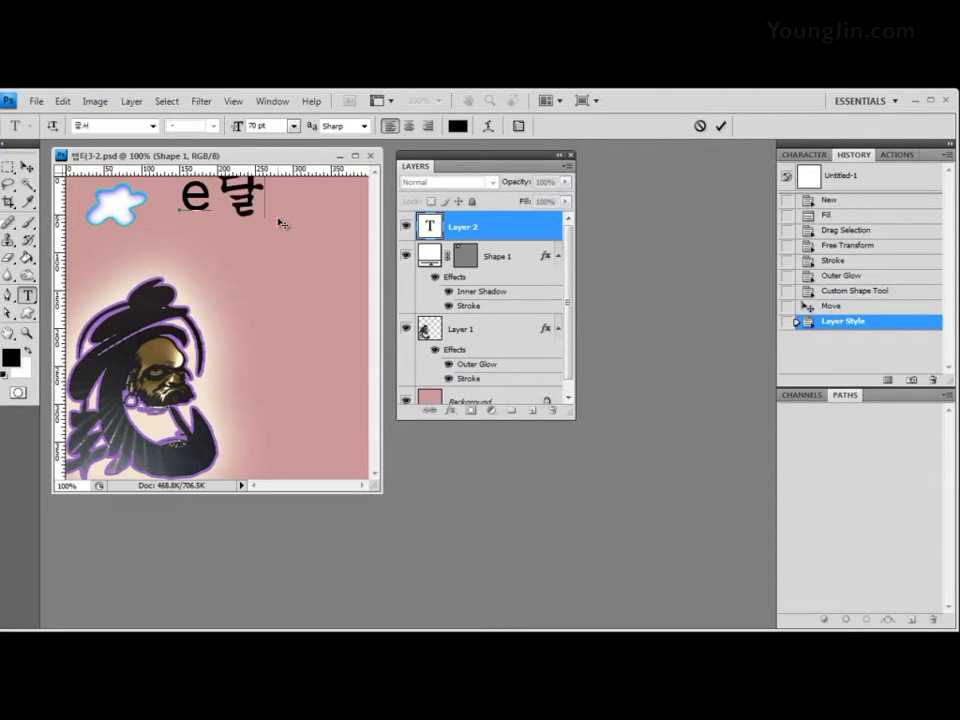
pyautogui.moveTo(200, 206); pyautogui.dragTo(118, 200)
pyautogui.press('BackSpace')
pyautogui.moveTo(231, 250)
pyautogui.mouseDown()
pyautogui.moveTo(231, 270)
pyautogui.moveTo(197, 261)
pyautogui.moveTo(198, 252)
pyautogui.mouseUp()
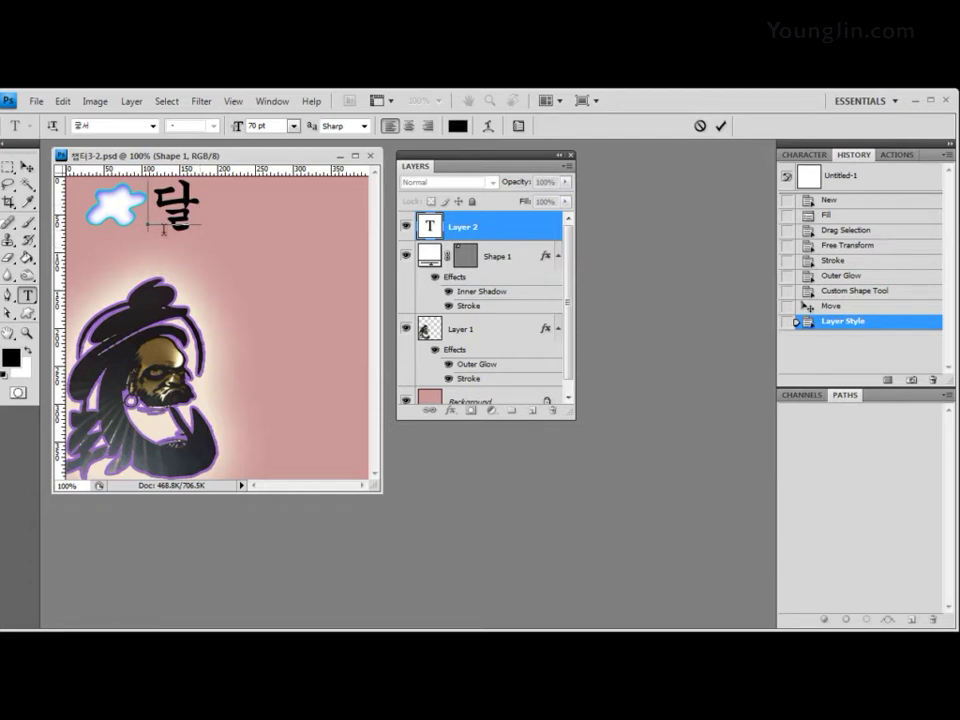
pyautogui.moveTo(150, 212); pyautogui.dragTo(200, 212)
pyautogui.press('Right')
pyautogui.click(27, 169)
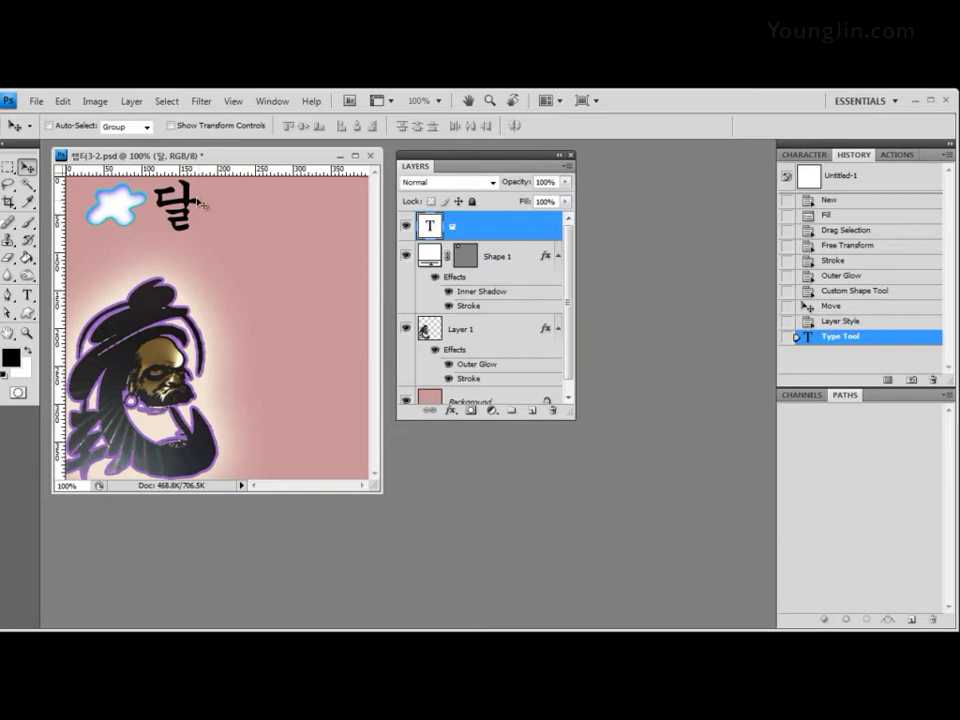
# Step: Add a Stroke effect to the 달 text layer and set its colour to white, ffffff
pyautogui.click(457, 414)
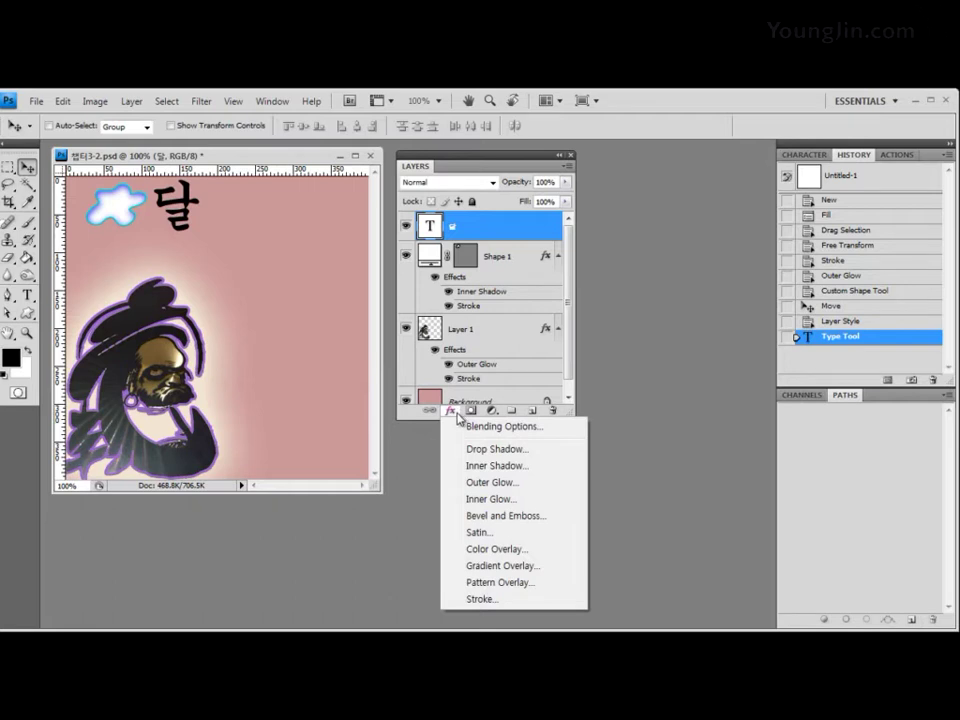
pyautogui.click(492, 600)
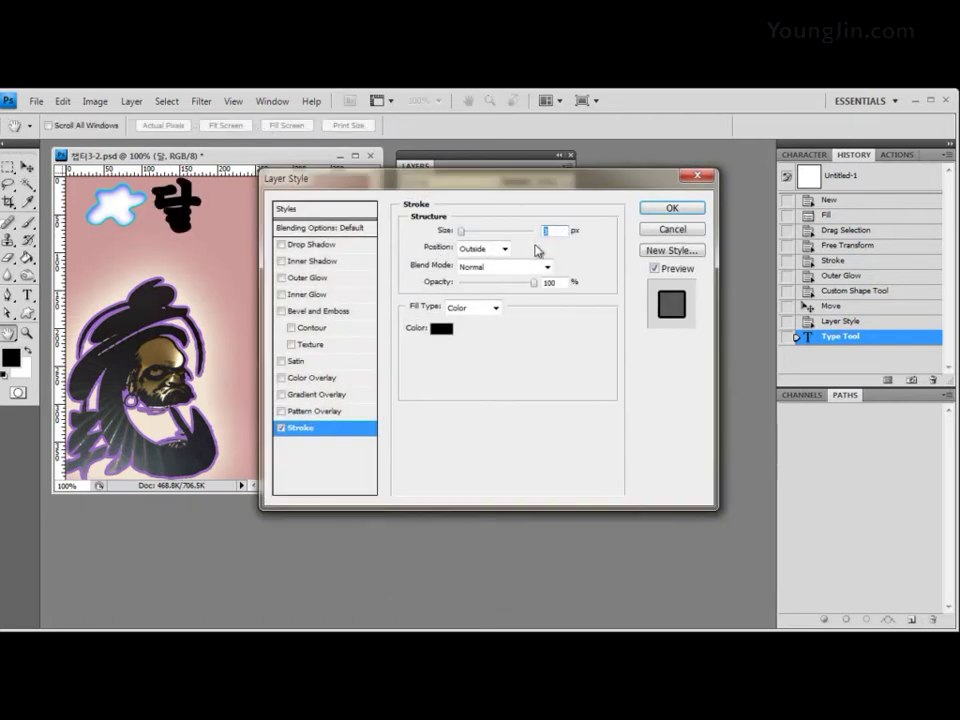
pyautogui.click(440, 328)
pyautogui.click(478, 453)
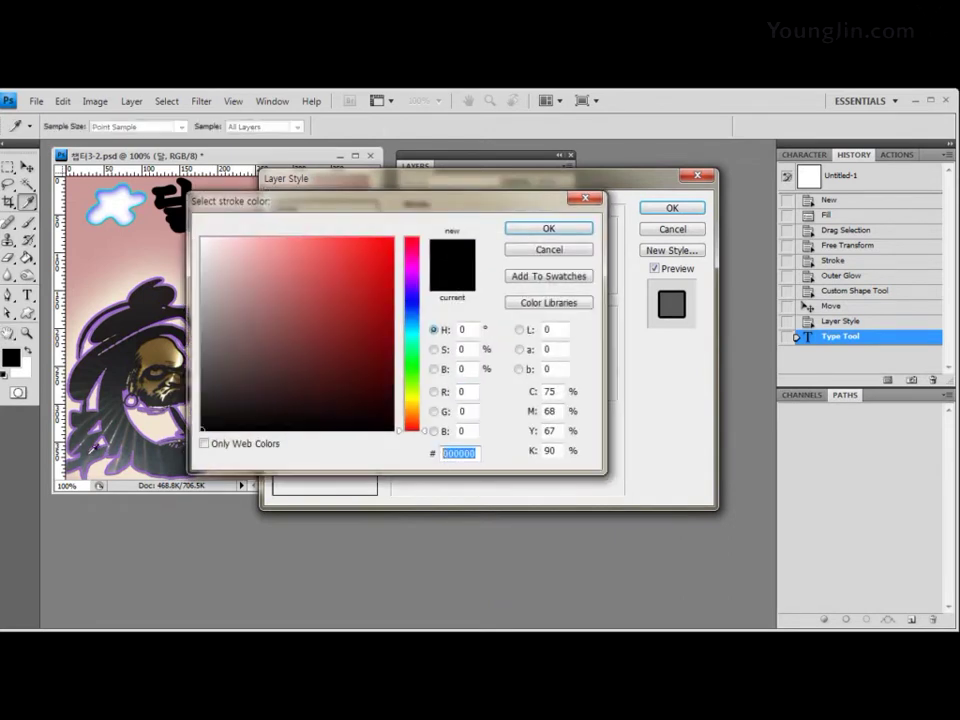
pyautogui.write('e')
pyautogui.write('ffffff')
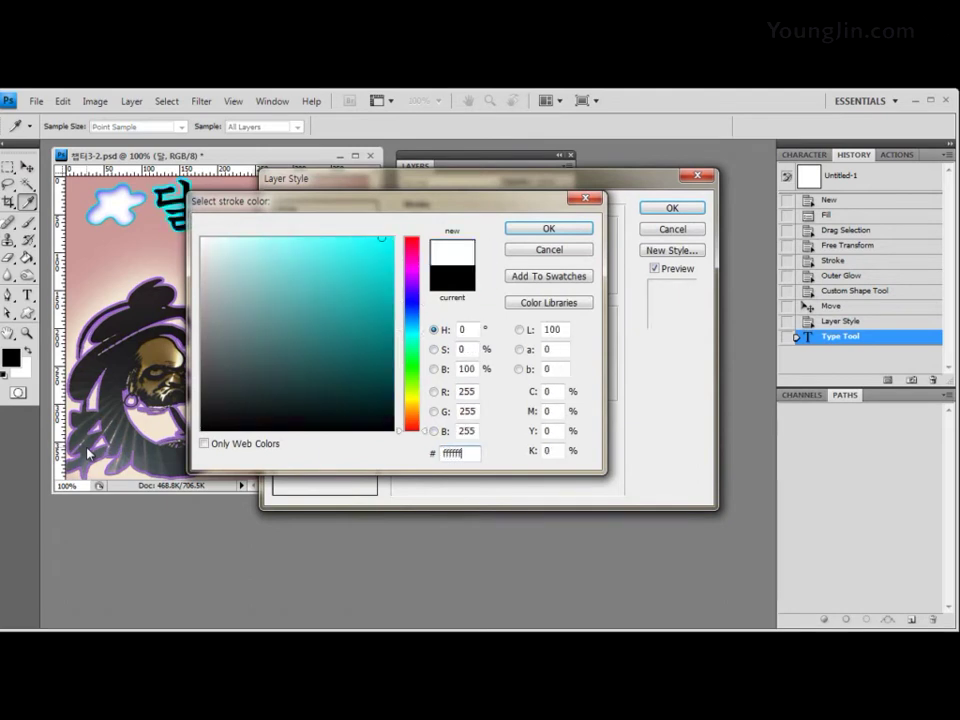
pyautogui.click(566, 230)
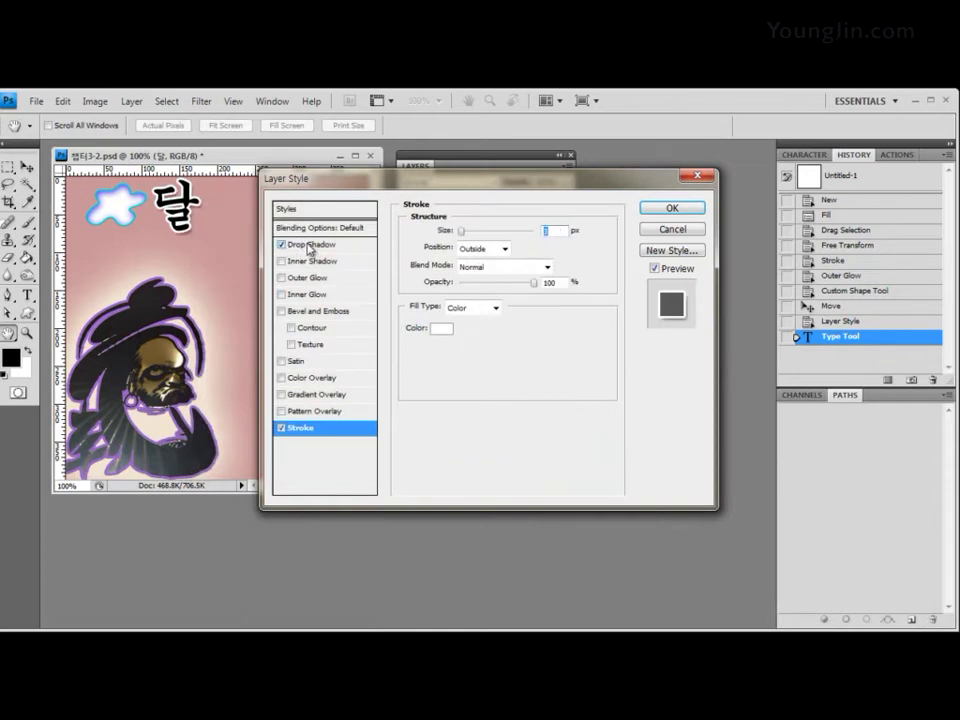
# Step: Add a Drop Shadow to the 달 text with 10 px distance and 10 px size, and apply the layer style
pyautogui.click(310, 246)
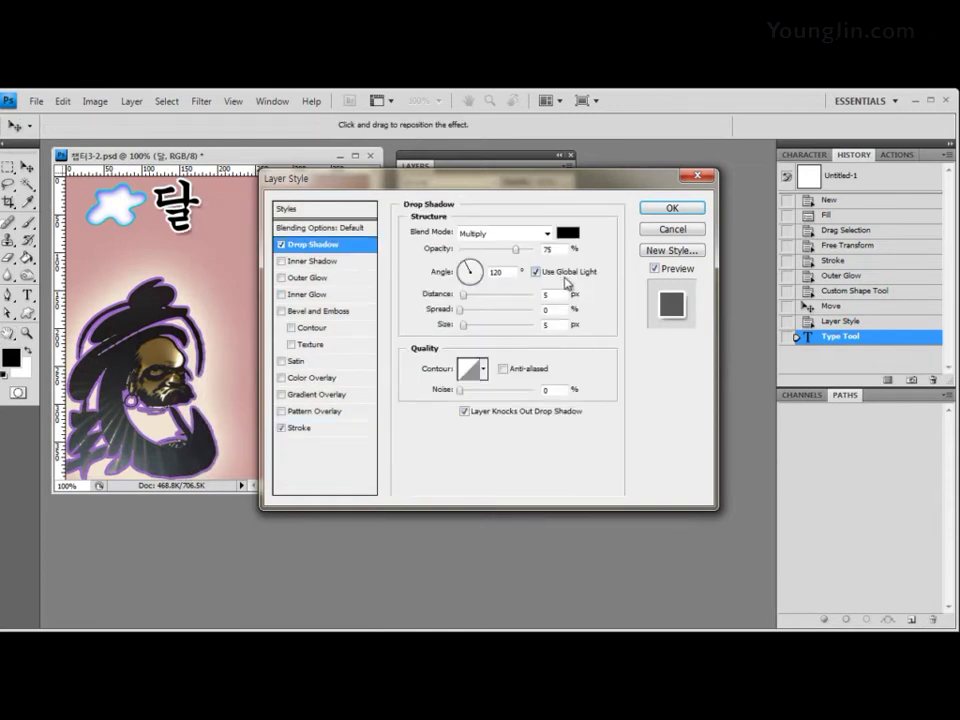
pyautogui.doubleClick(548, 294)
pyautogui.write('10')
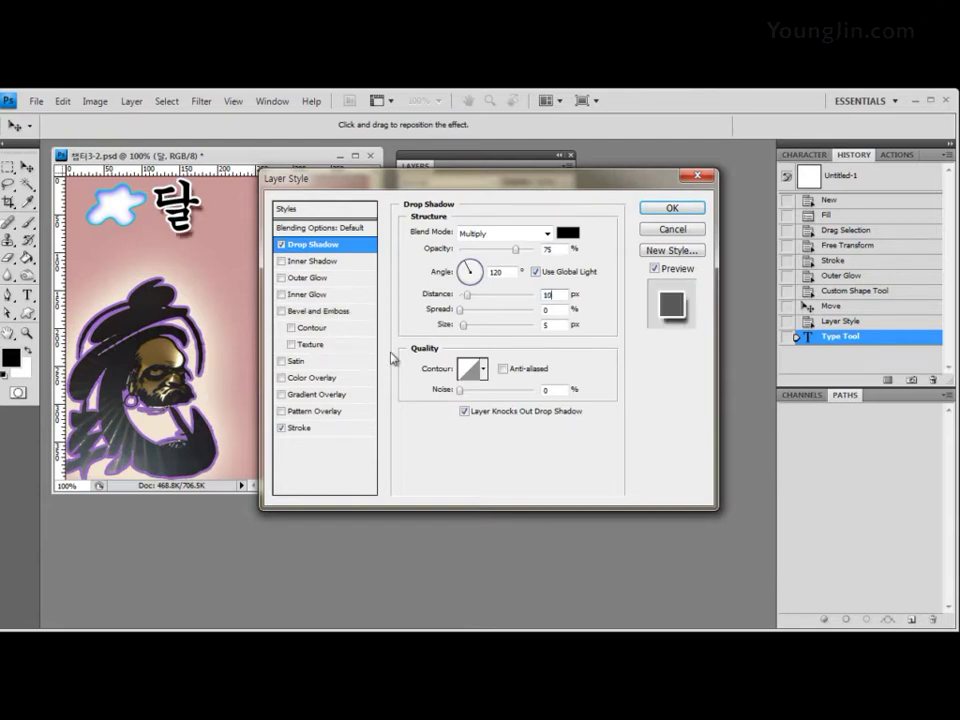
pyautogui.doubleClick(548, 324)
pyautogui.write('10')
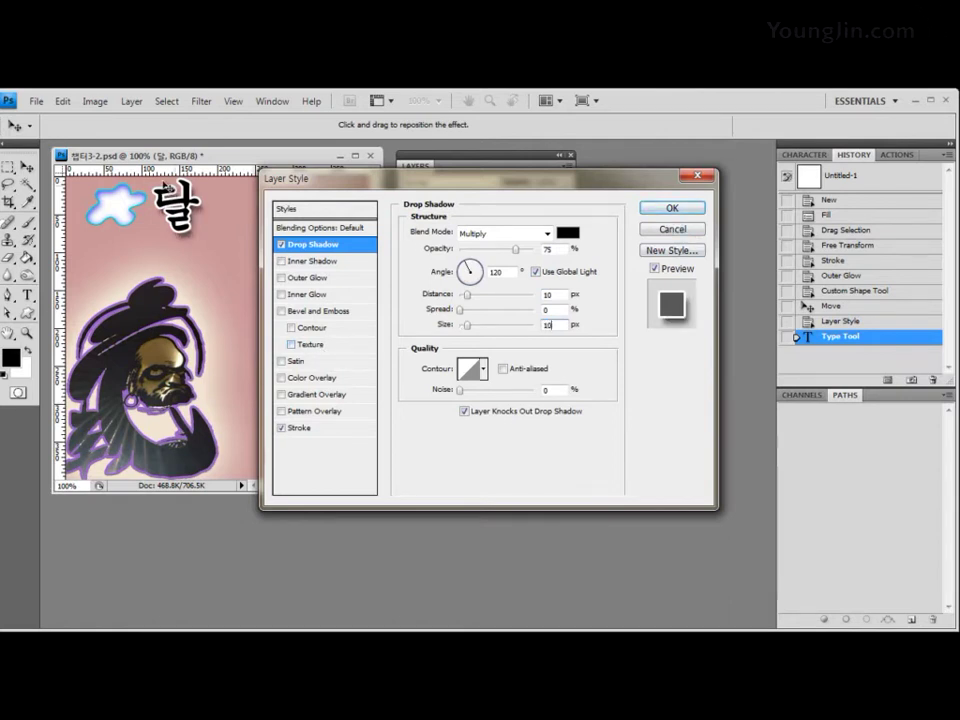
pyautogui.click(672, 208)
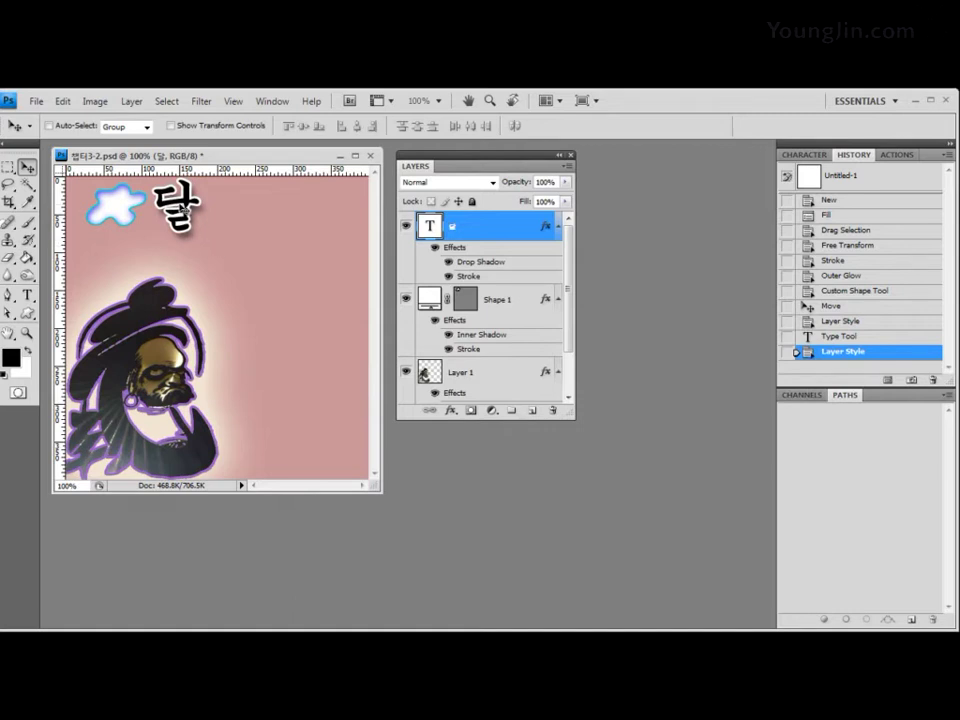
# Step: Add the text 마 at 70 pt as a separate layer just to the right of 달 and commit it
pyautogui.click(27, 295)
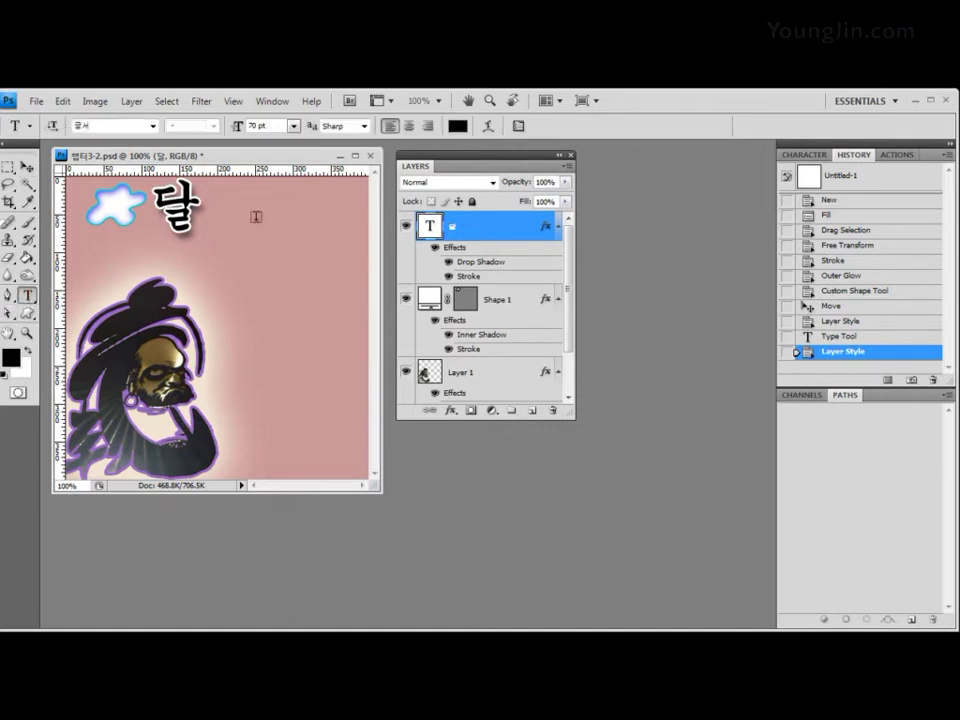
pyautogui.click(220, 199)
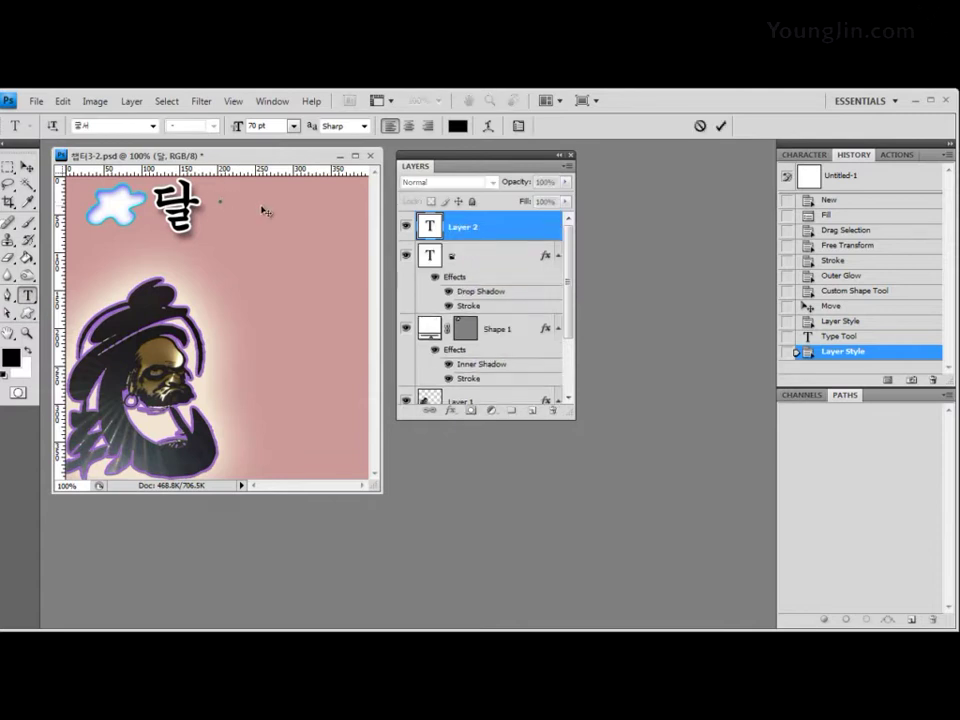
pyautogui.write('ak')
pyautogui.press('BackSpace')
pyautogui.press('BackSpace')
pyautogui.press('Hangul')
pyautogui.write('ㅁㅏ')
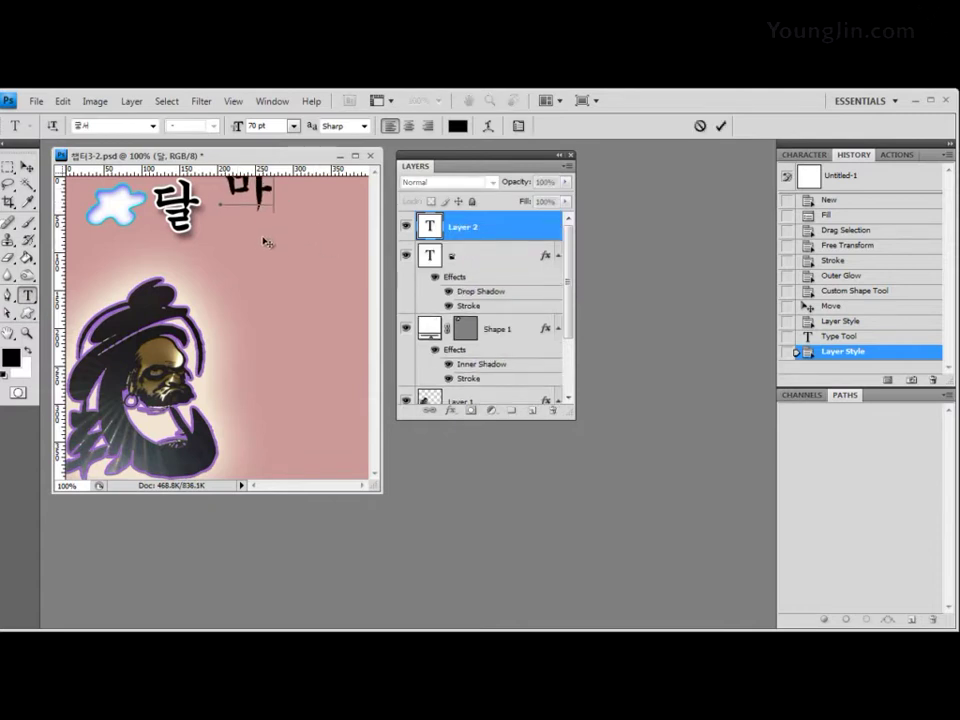
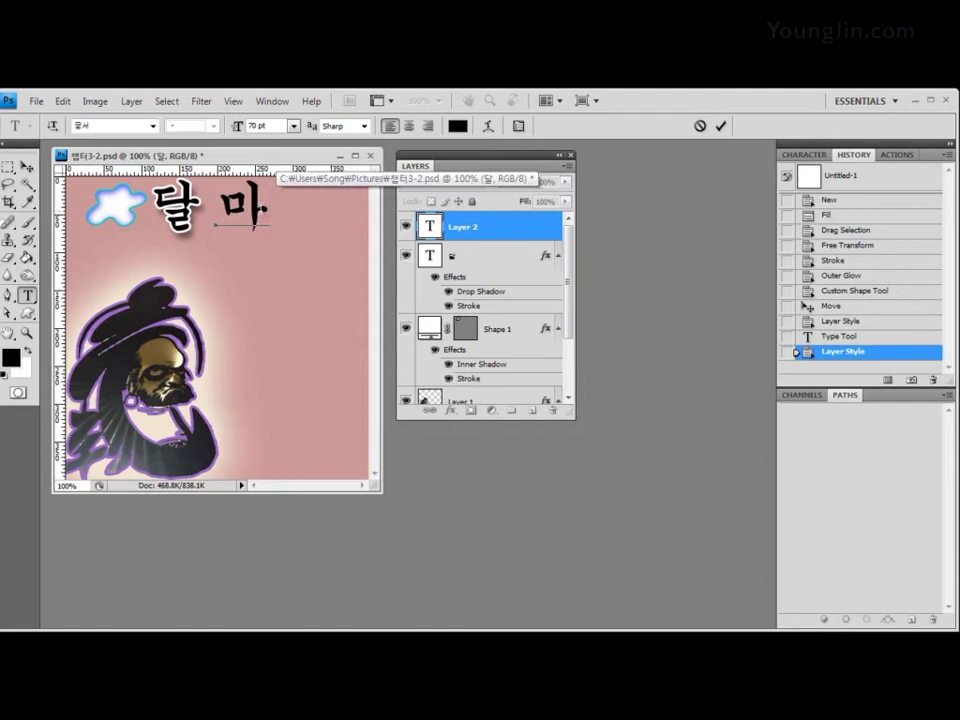
pyautogui.doubleClick(256, 223)
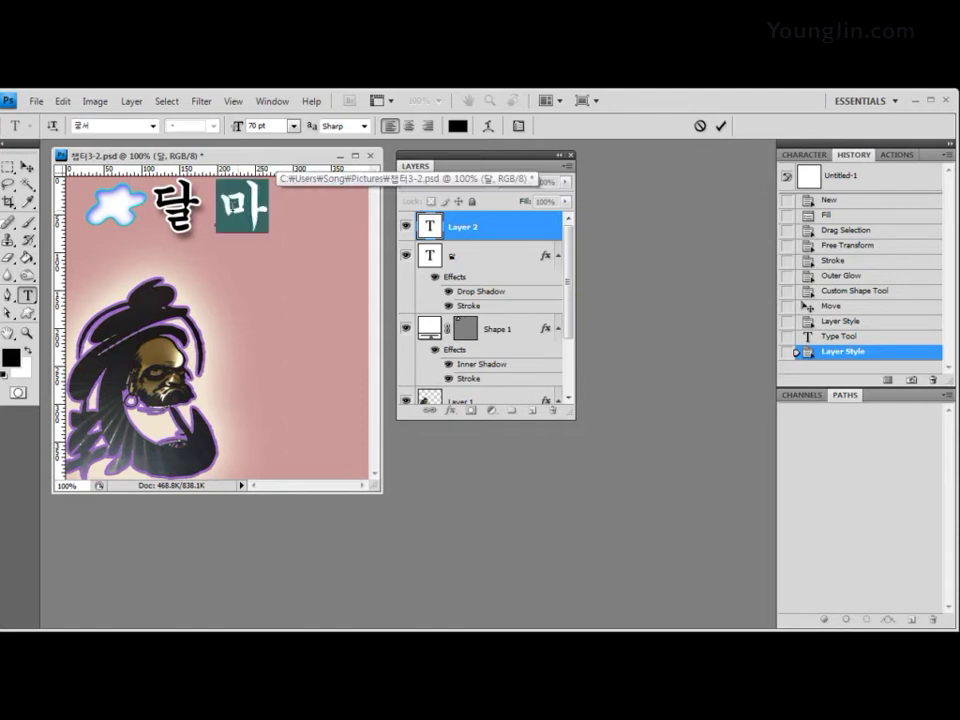
pyautogui.click(27, 168)
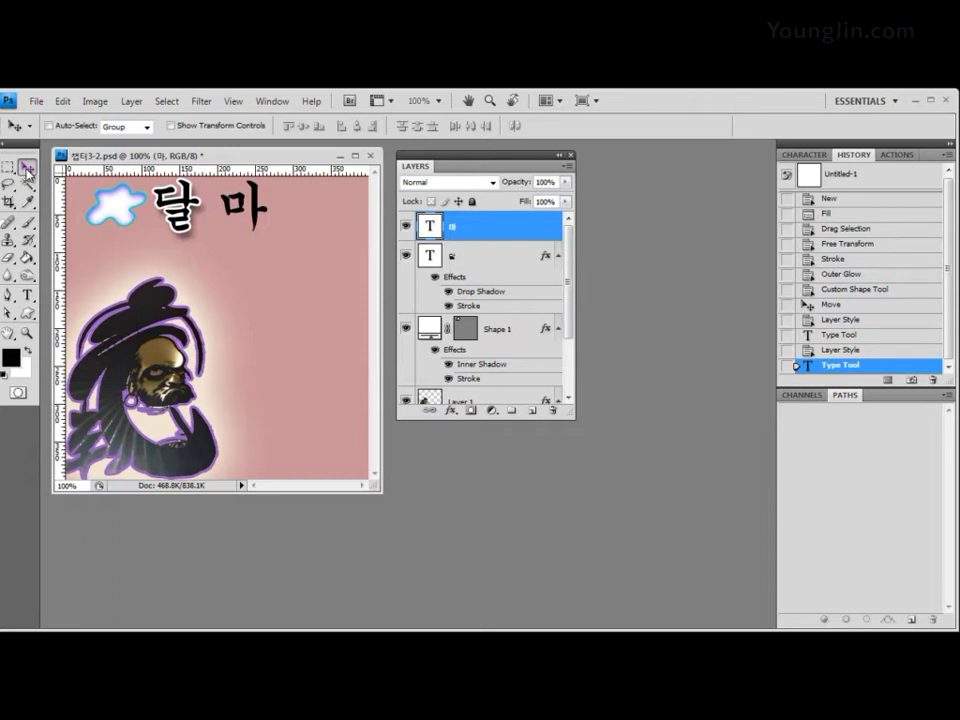
# Step: Add a Stroke effect to the 마 text layer and set its colour to magenta, ff00ff
pyautogui.click(454, 414)
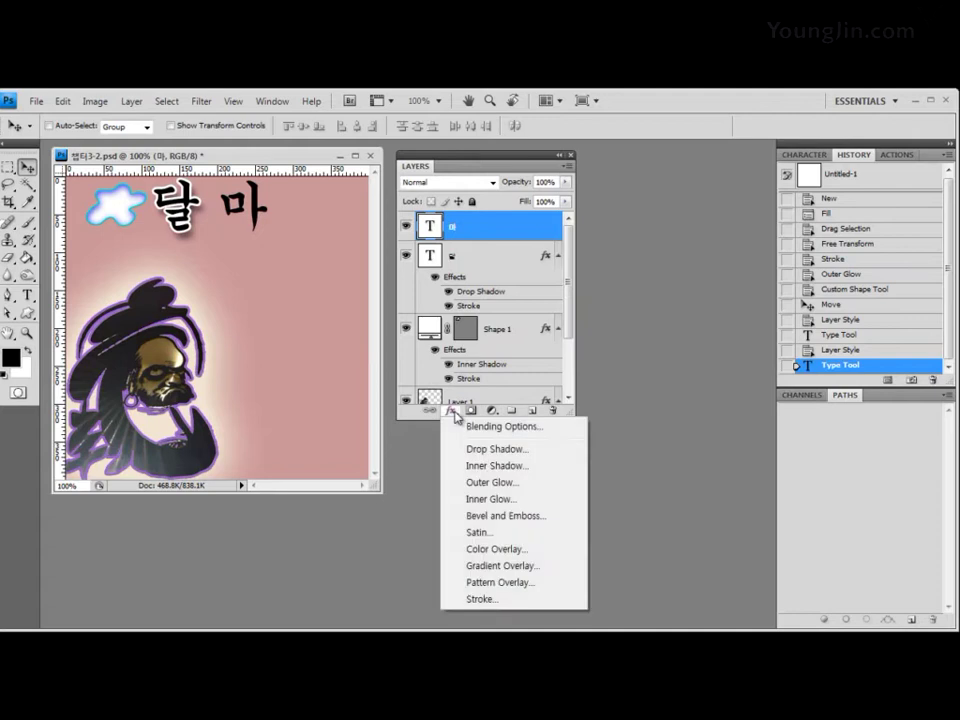
pyautogui.click(482, 599)
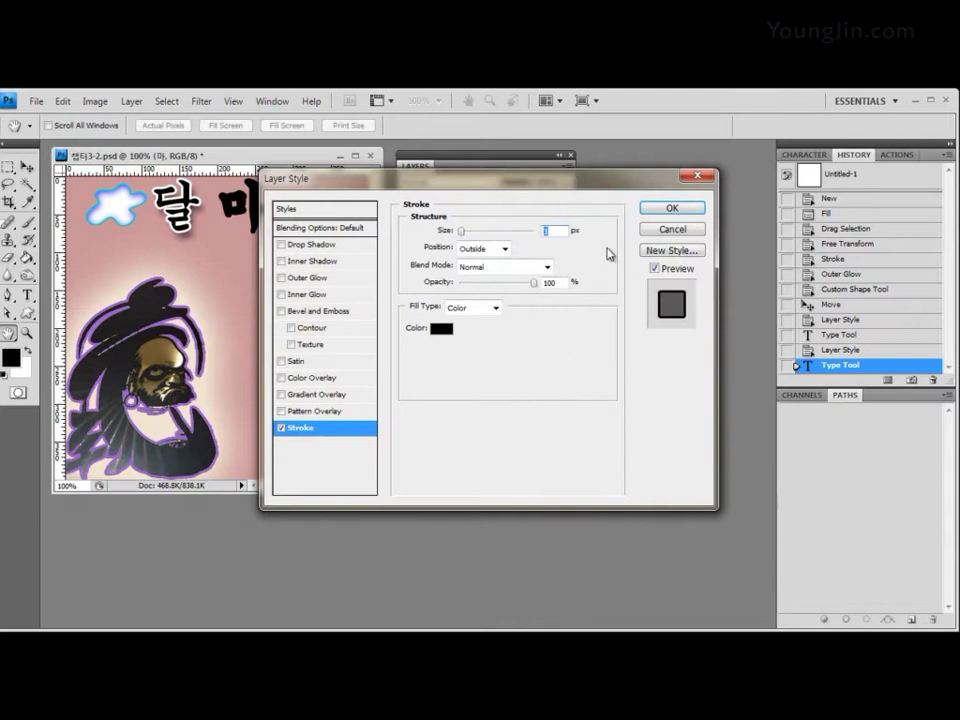
pyautogui.click(440, 329)
pyautogui.click(472, 455)
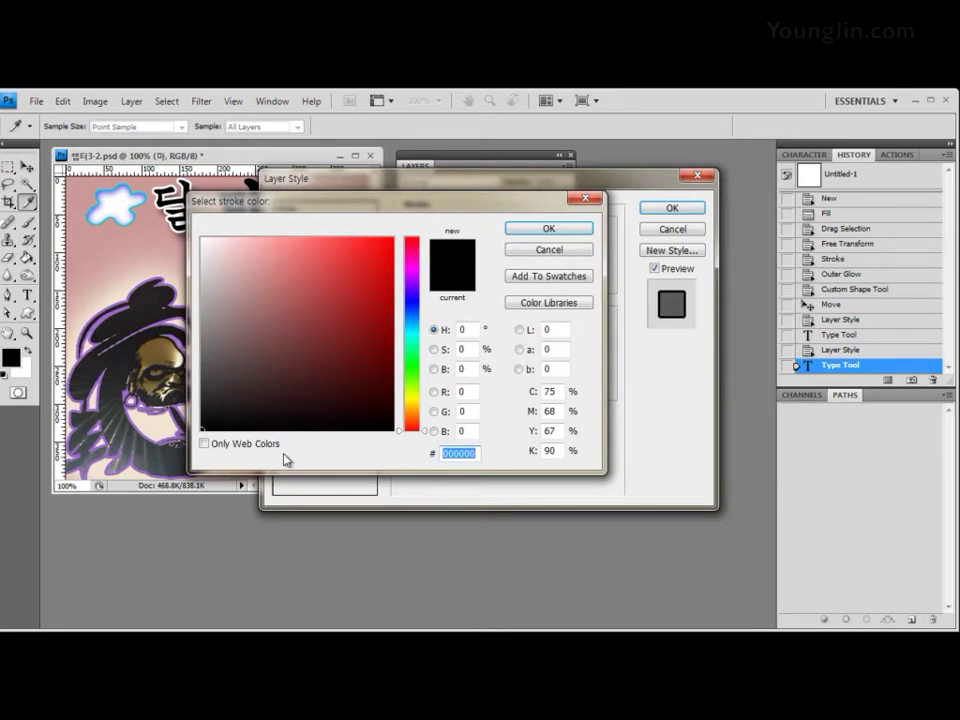
pyautogui.write('00ff00ff')
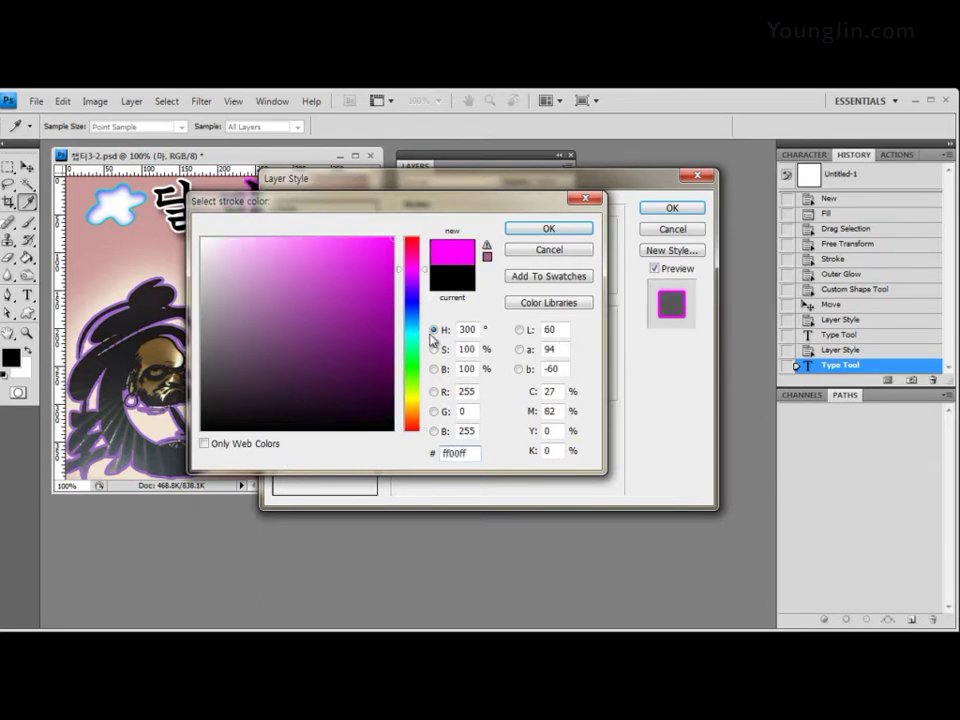
pyautogui.click(549, 229)
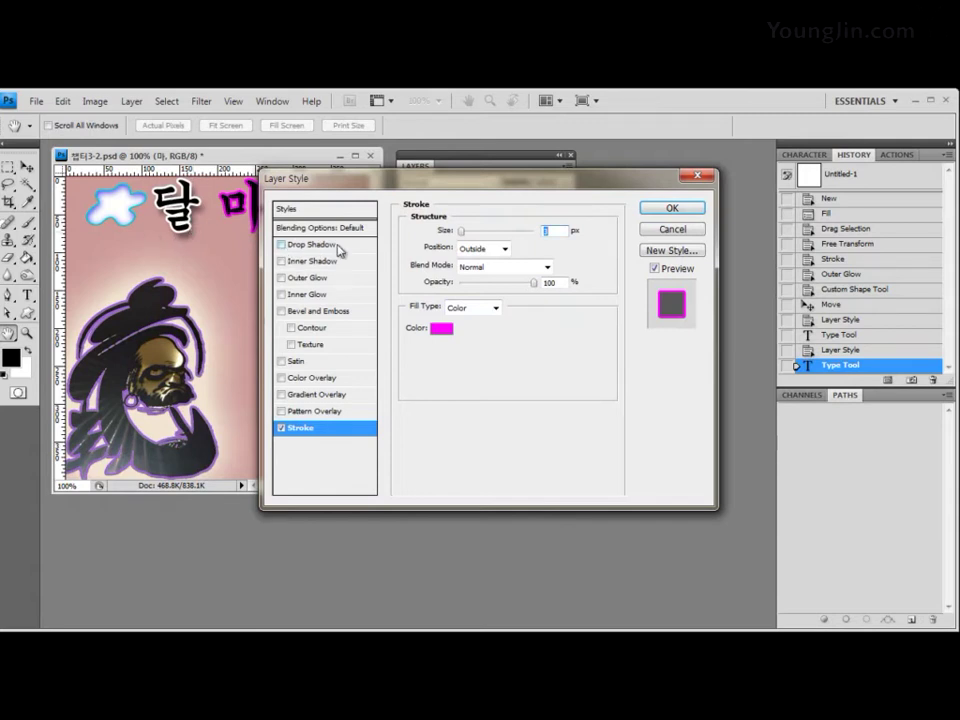
# Step: Add a Bevel and Emboss effect with the default Inner Bevel settings to the 마 text and apply the layer style
pyautogui.click(284, 311)
pyautogui.click(336, 316)
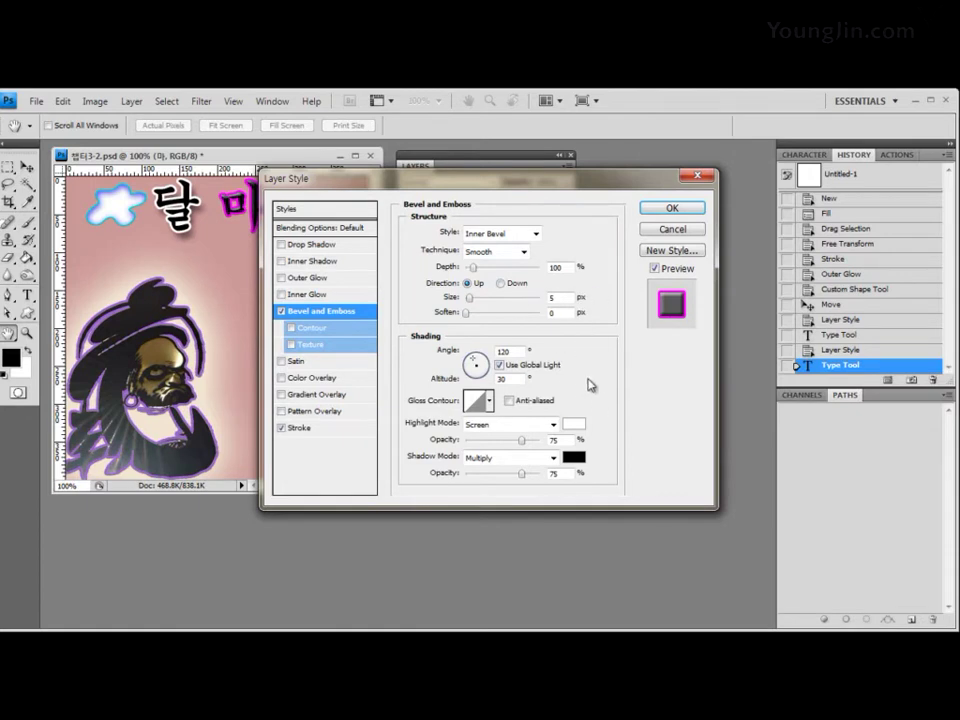
pyautogui.click(664, 209)
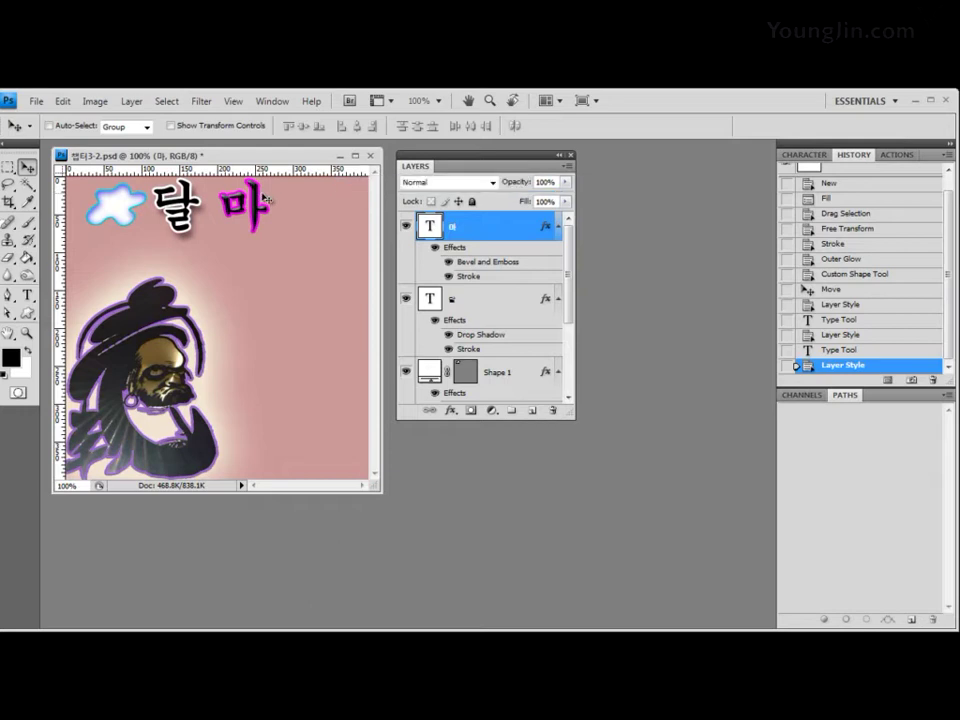
# Step: Add the text 도 at 70 pt as a separate layer to the right of 마, commit it and move it slightly closer to 마
pyautogui.click(28, 295)
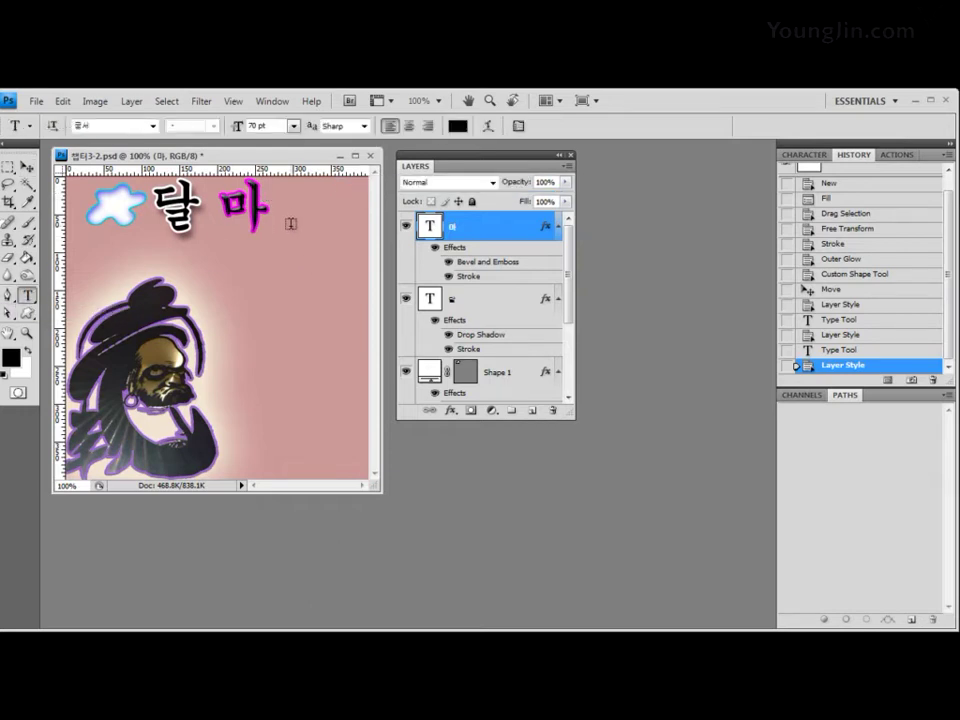
pyautogui.click(290, 226)
pyautogui.write('eh')
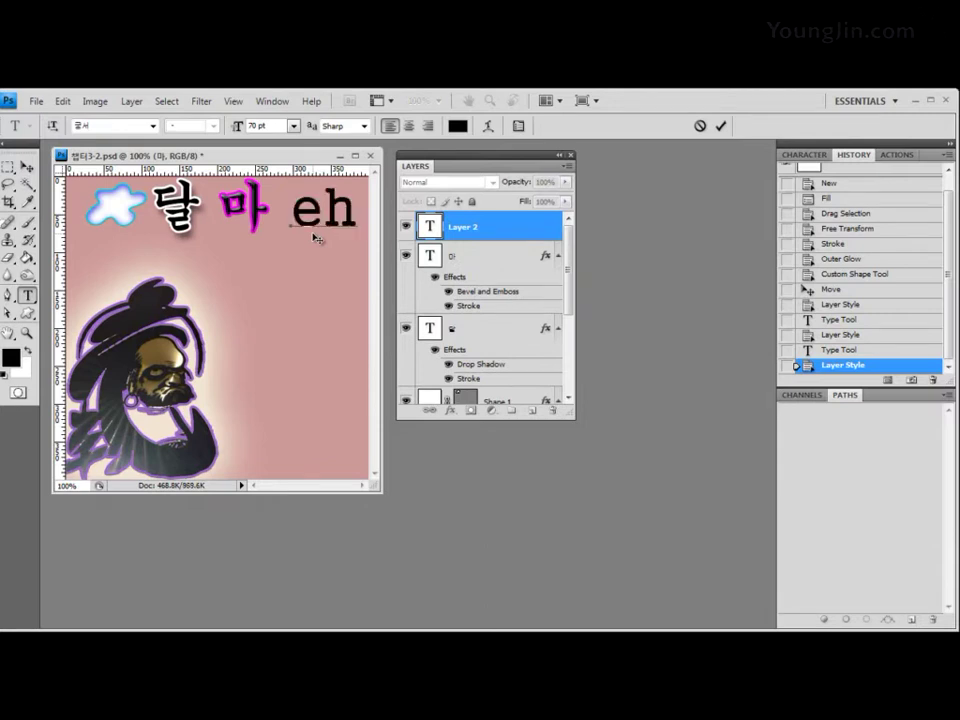
pyautogui.press('BackSpace')
pyautogui.press('BackSpace')
pyautogui.write('도')
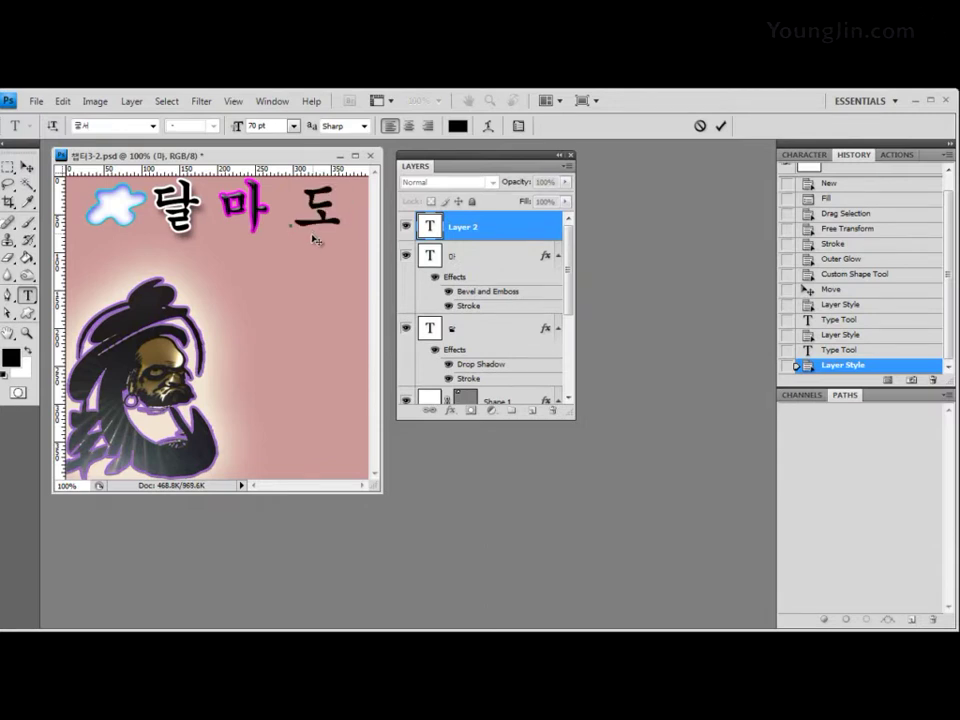
pyautogui.click(28, 171)
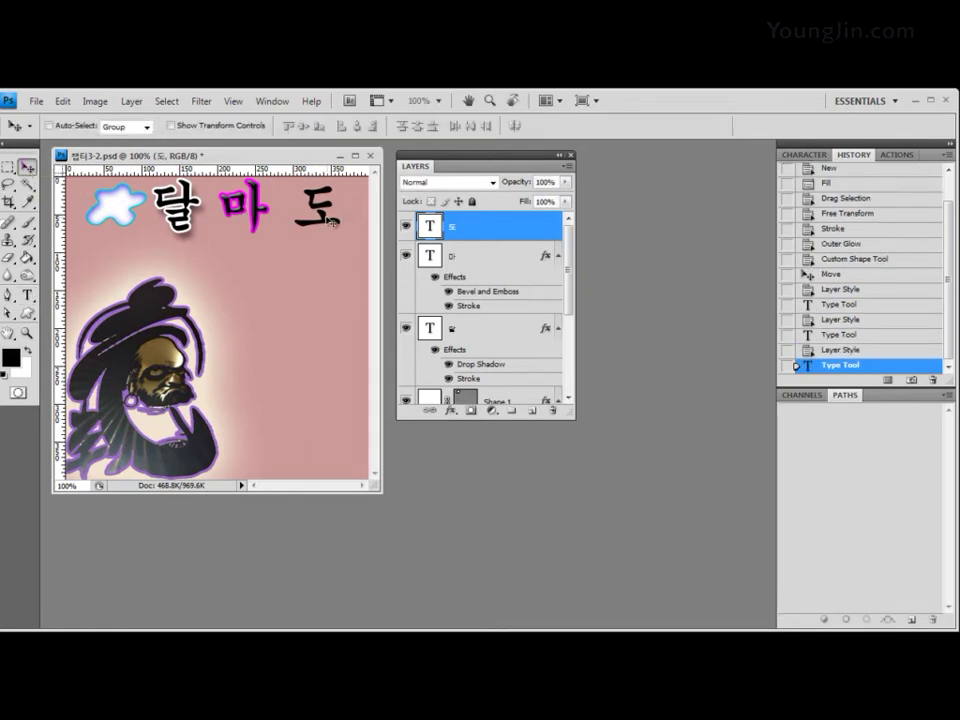
pyautogui.moveTo(323, 219); pyautogui.dragTo(322, 224)
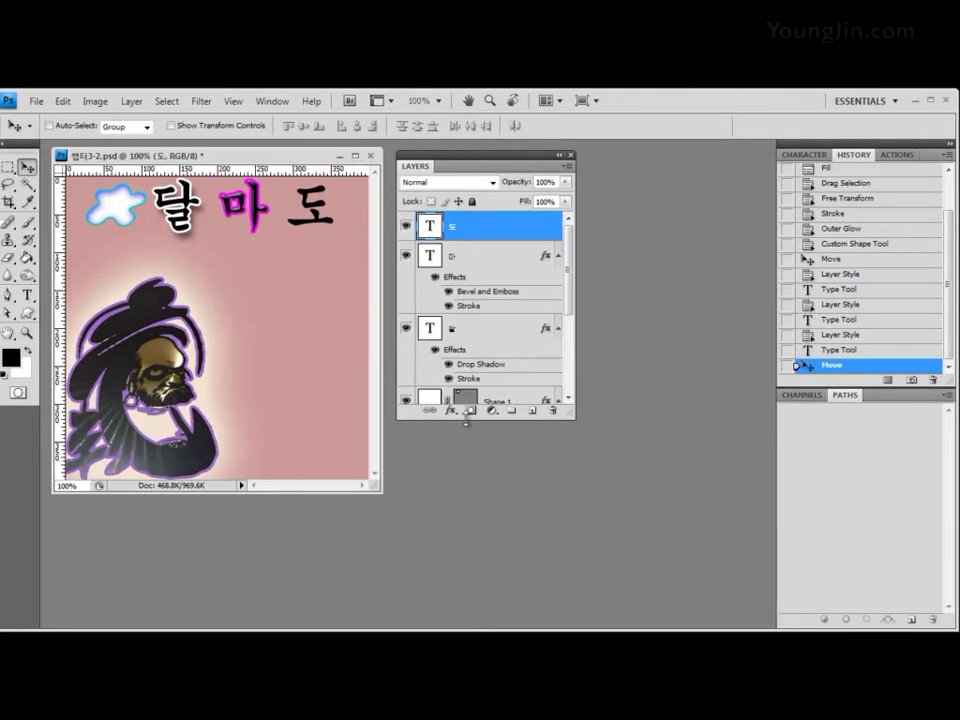
# Step: Add a Stroke effect to the 도 text layer and set its colour to green, 33ff00
pyautogui.click(451, 410)
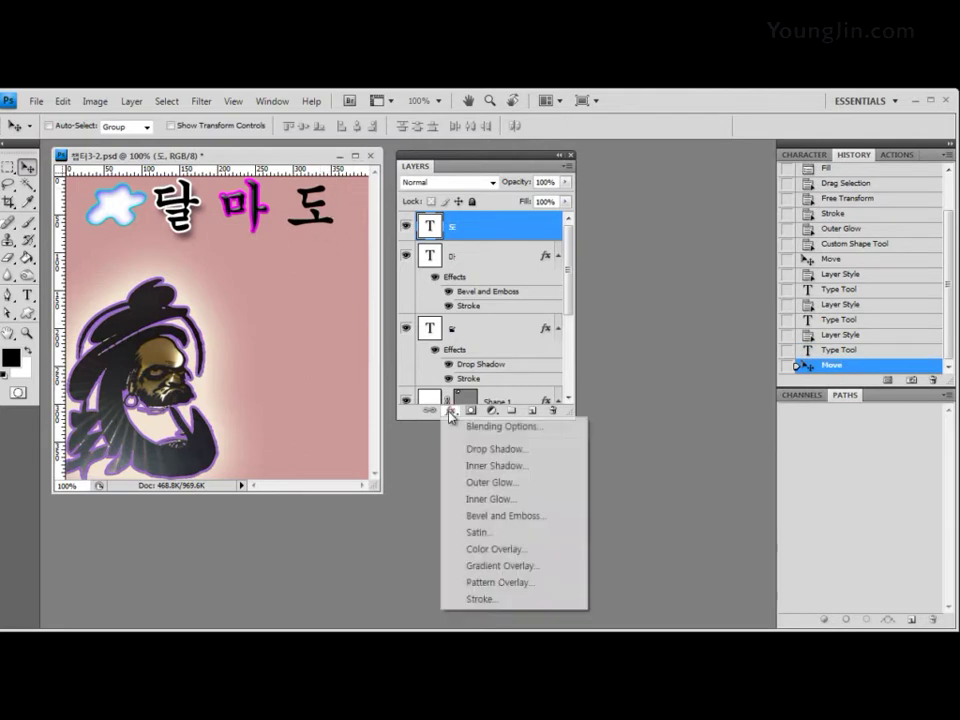
pyautogui.click(490, 599)
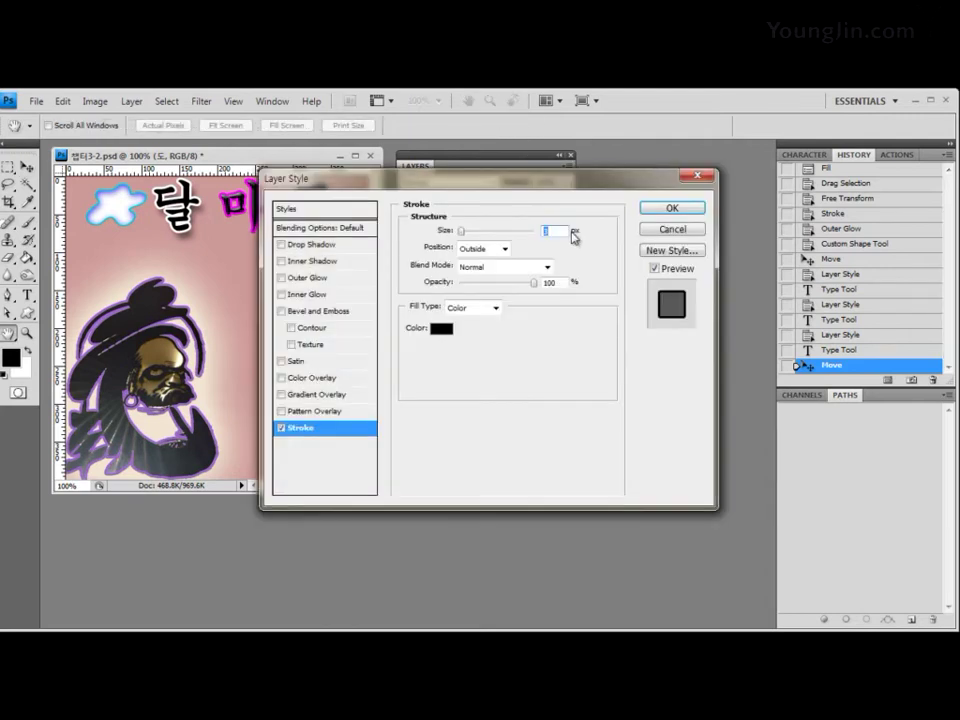
pyautogui.click(442, 330)
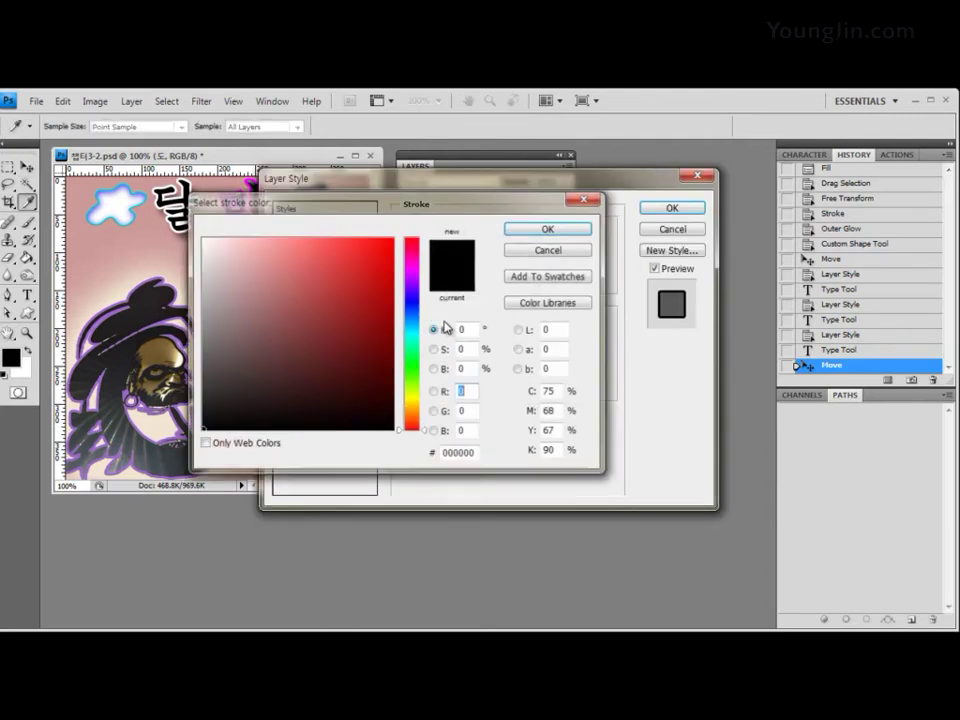
pyautogui.click(472, 453)
pyautogui.write('0')
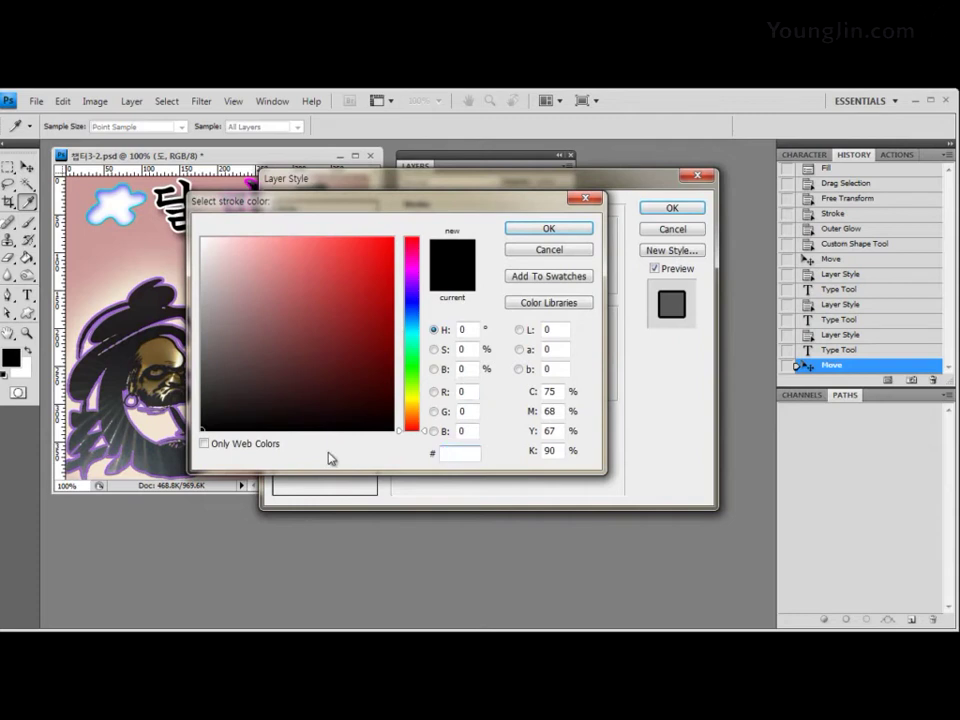
pyautogui.write('33')
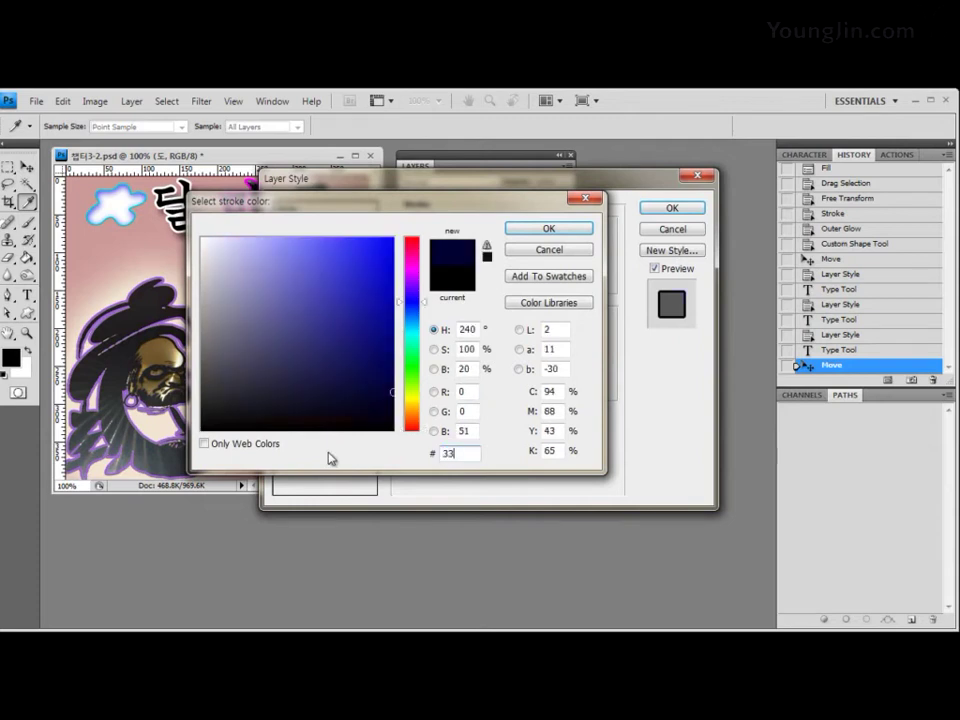
pyautogui.write('ff00')
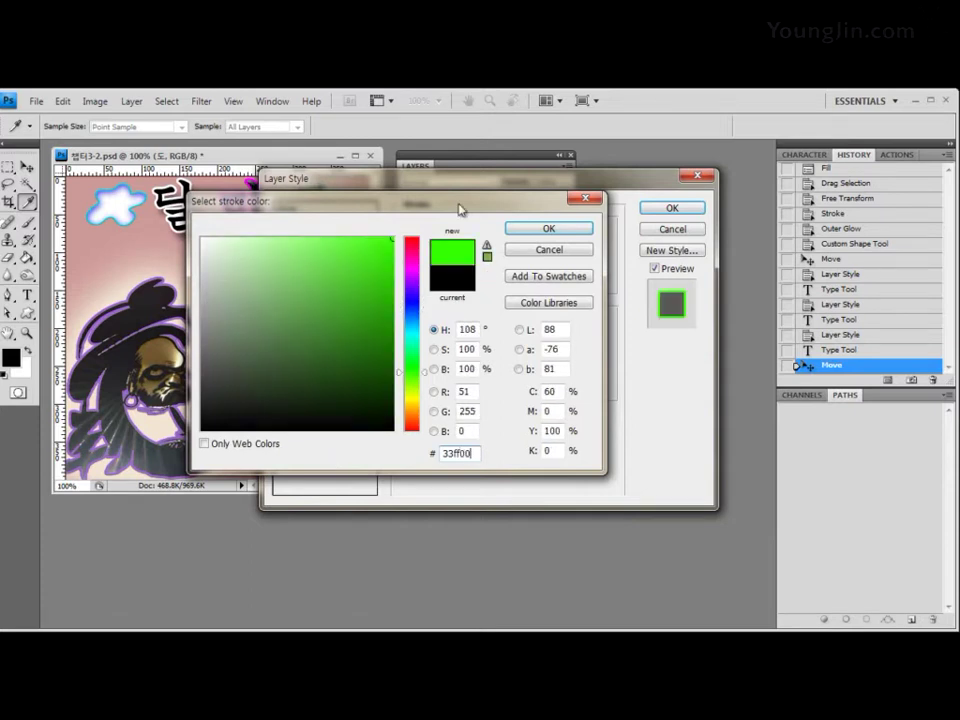
pyautogui.click(549, 229)
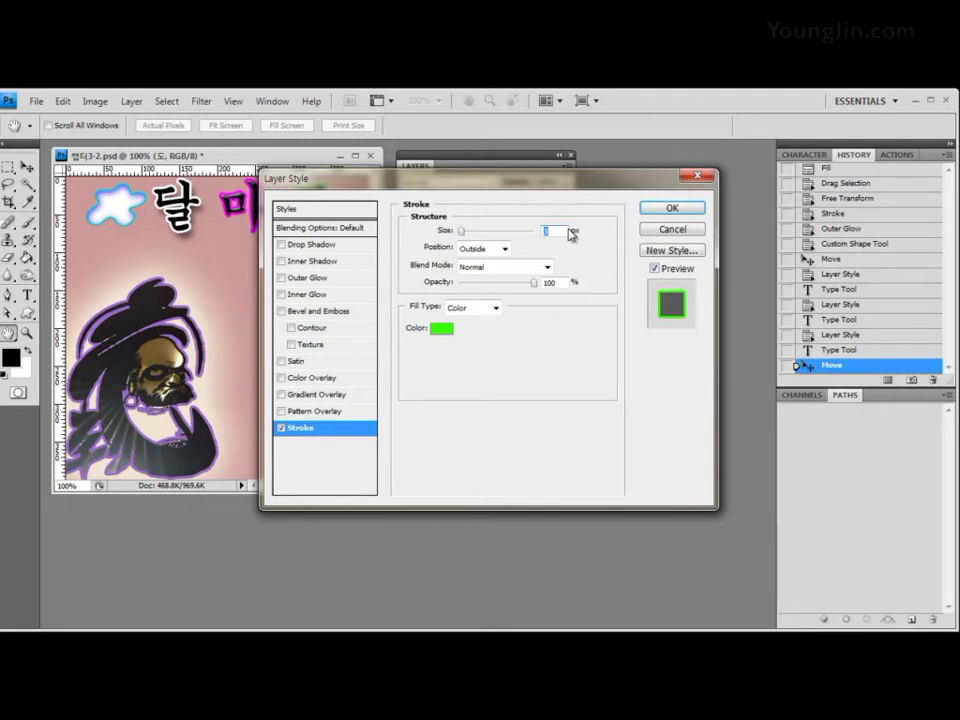
# Step: Add a Gradient Overlay with the Transparent Rainbow preset in Linear style to the 도 text and apply the layer style
pyautogui.click(320, 398)
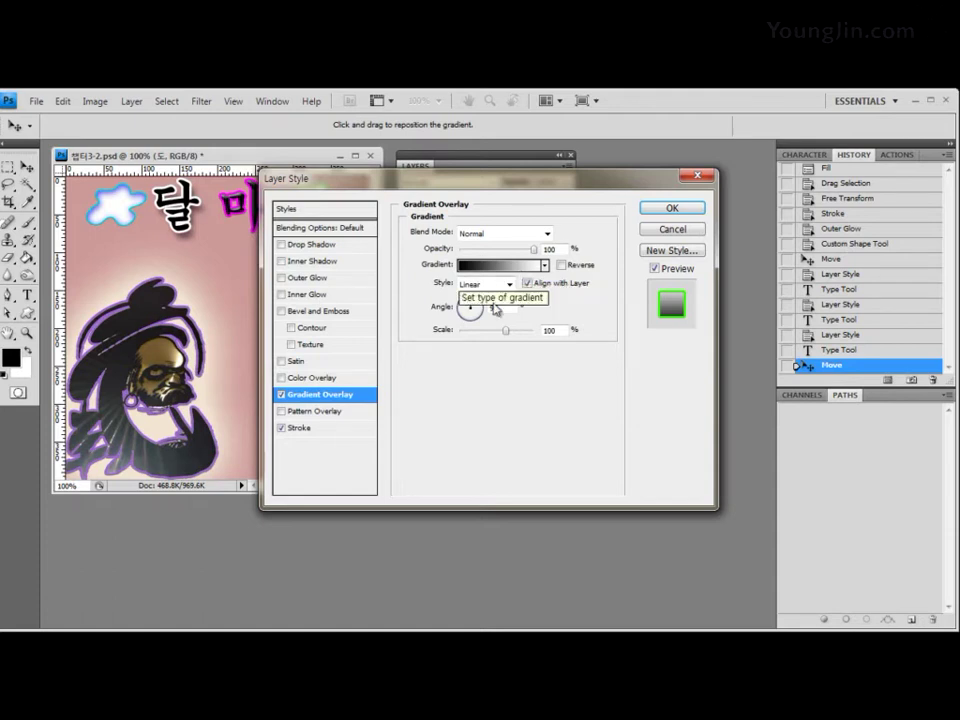
pyautogui.click(500, 266)
pyautogui.moveTo(507, 180); pyautogui.dragTo(503, 210)
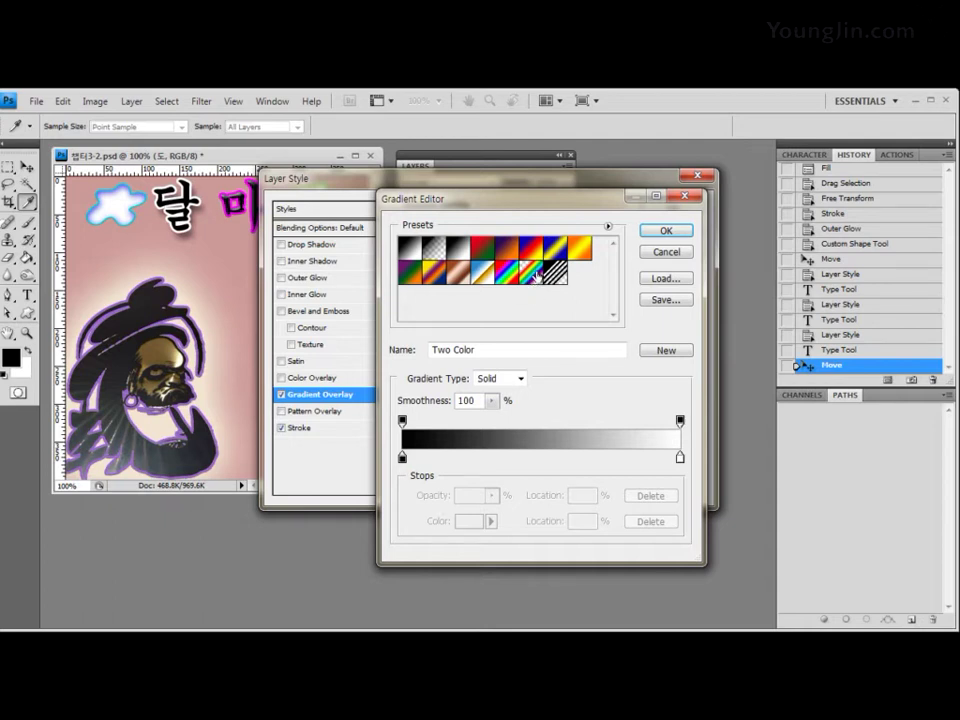
pyautogui.click(537, 276)
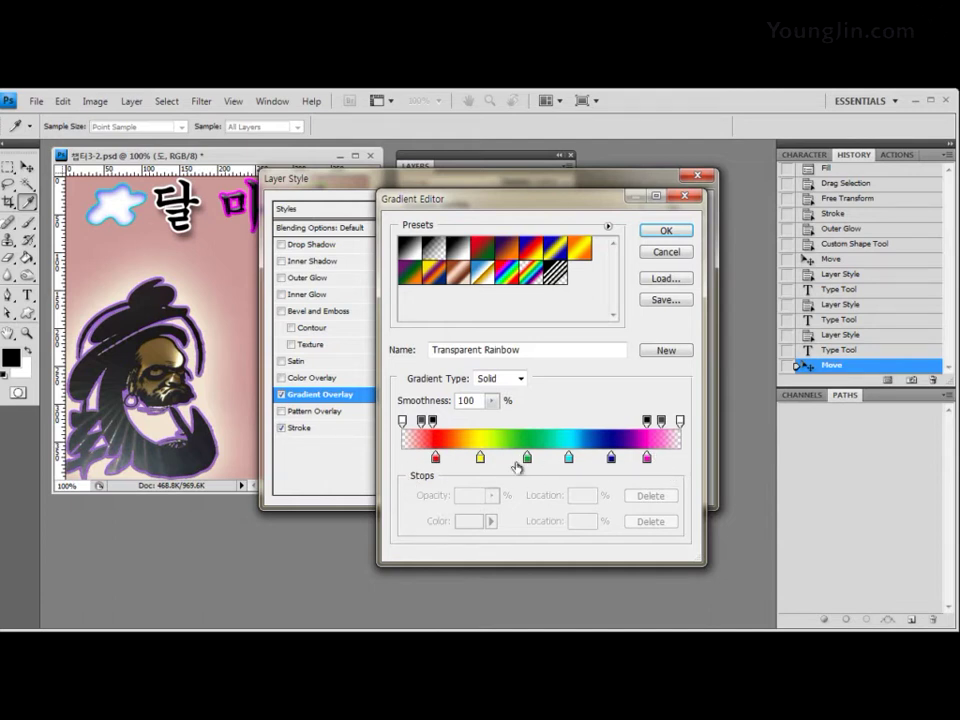
pyautogui.click(667, 231)
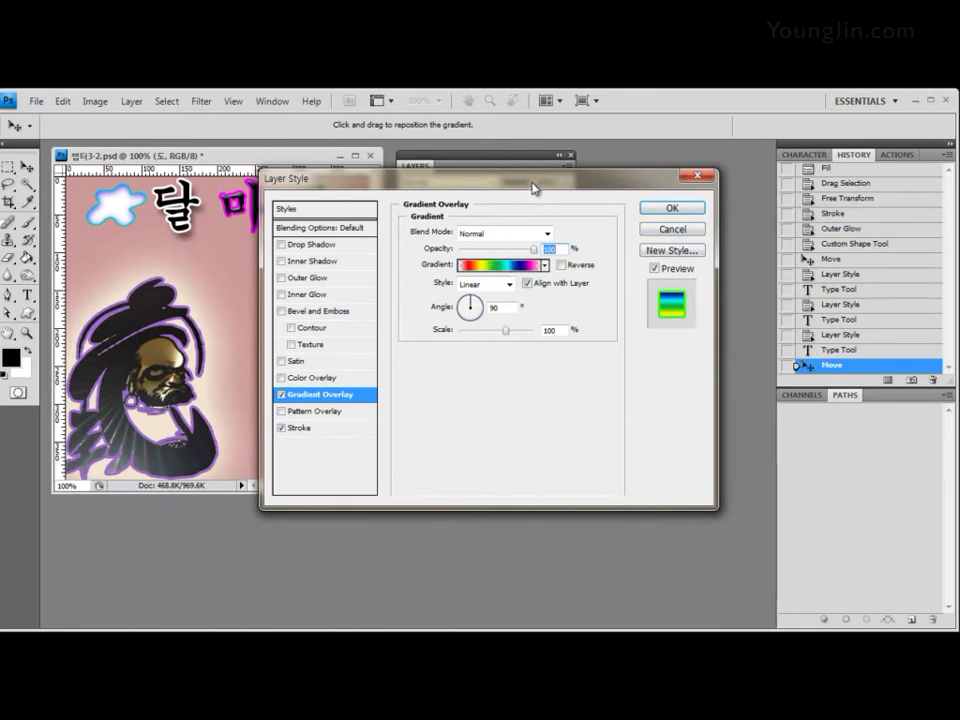
pyautogui.moveTo(533, 188); pyautogui.dragTo(567, 264)
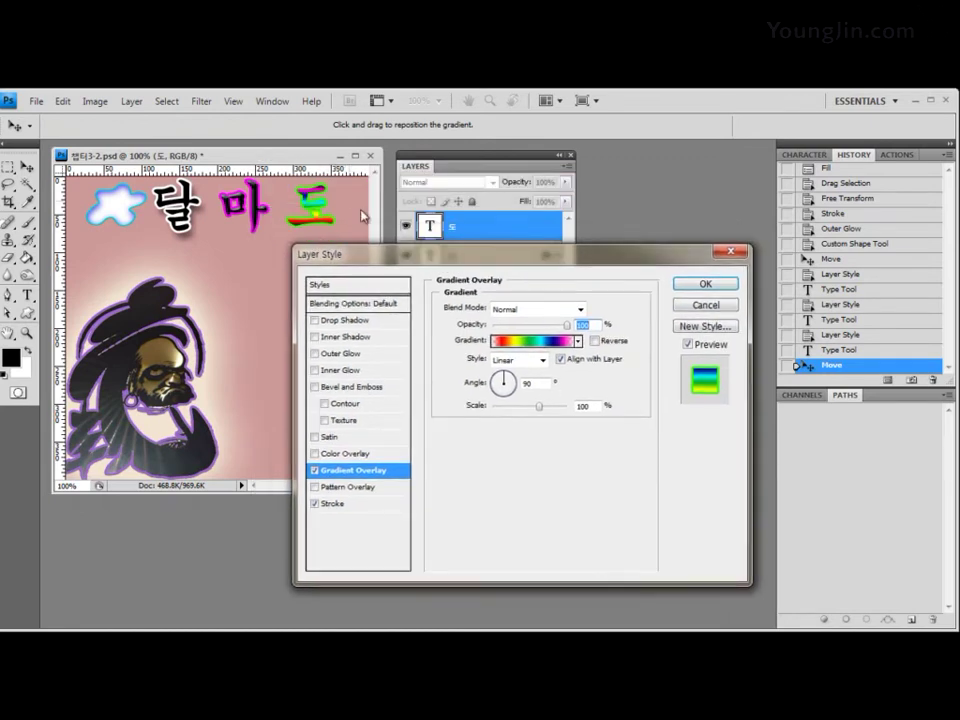
pyautogui.click(727, 284)
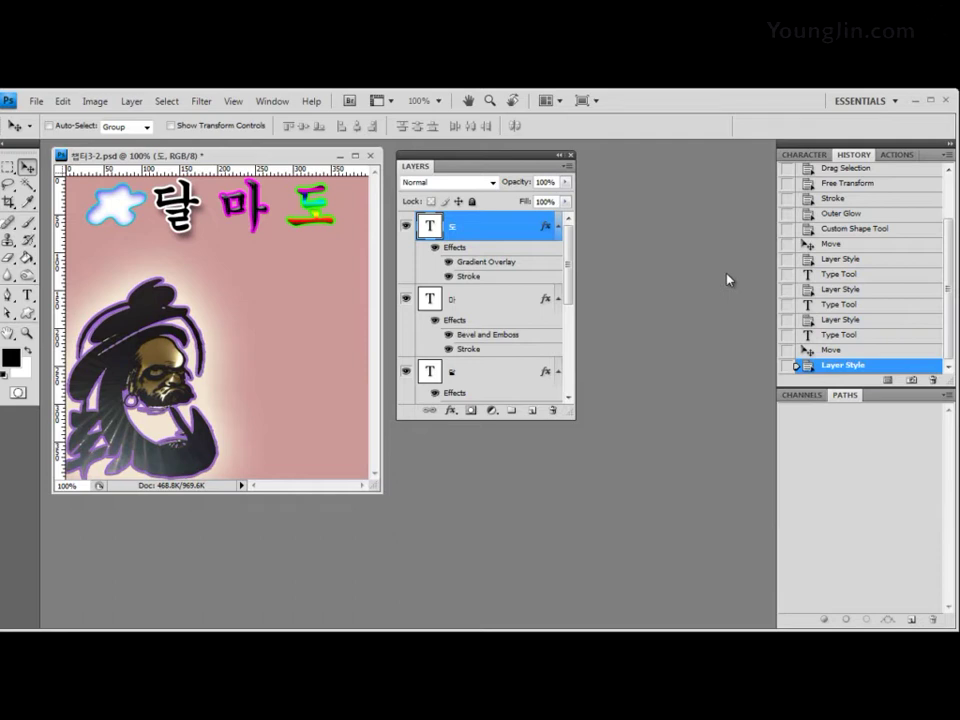
pyautogui.click(451, 410)
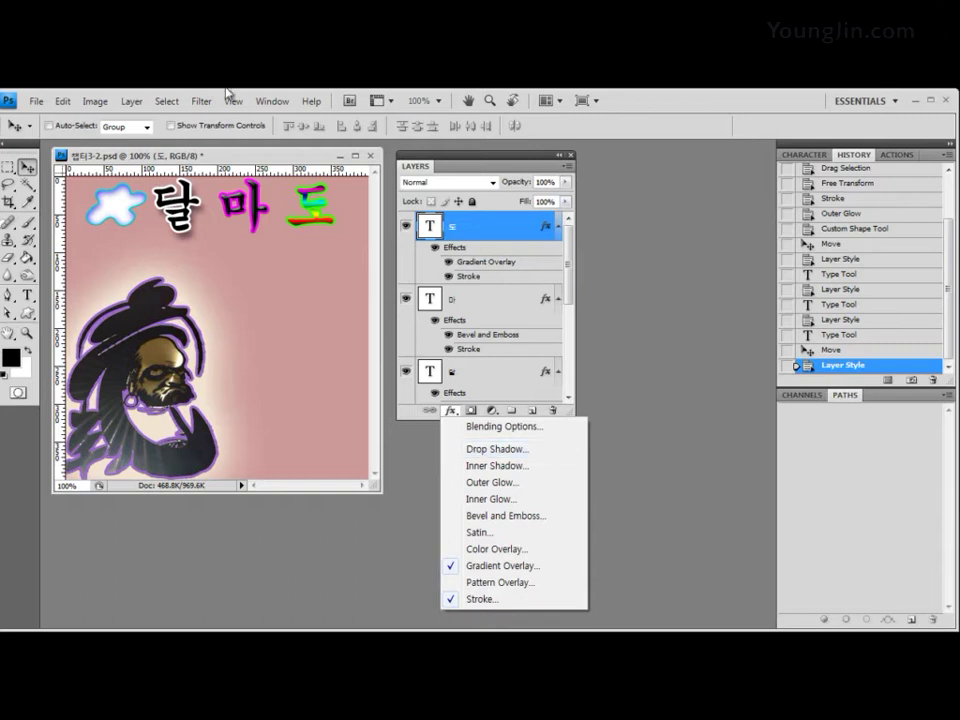
pyautogui.click(305, 160)
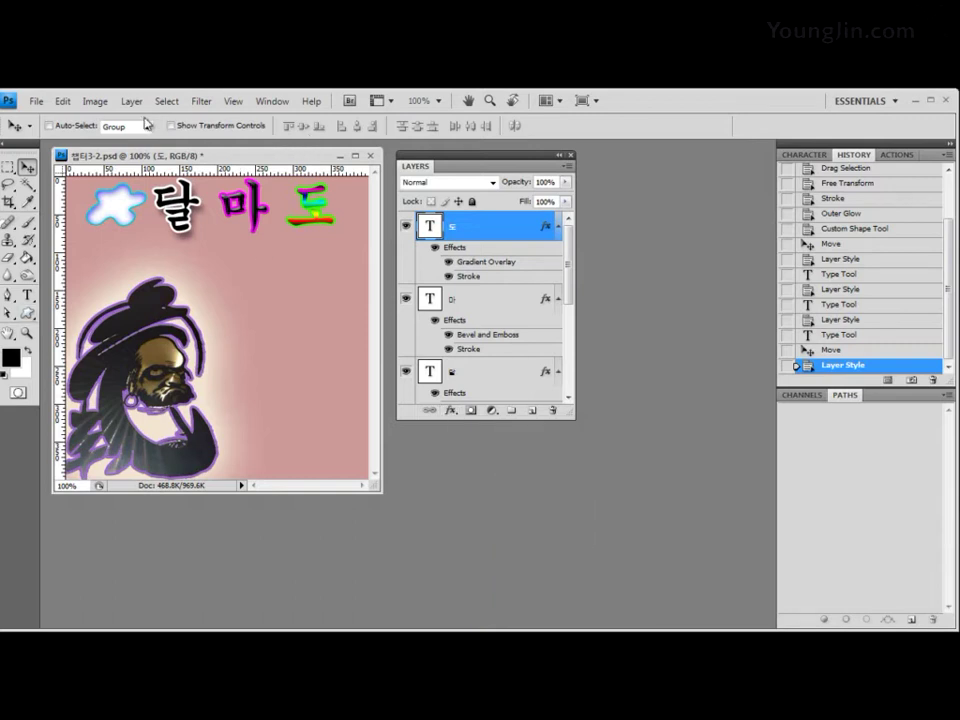
# Step: Save 챕터3-2.psd and close the document
pyautogui.click(35, 101)
pyautogui.click(47, 290)
pyautogui.hotkey('ctrl', 'w')
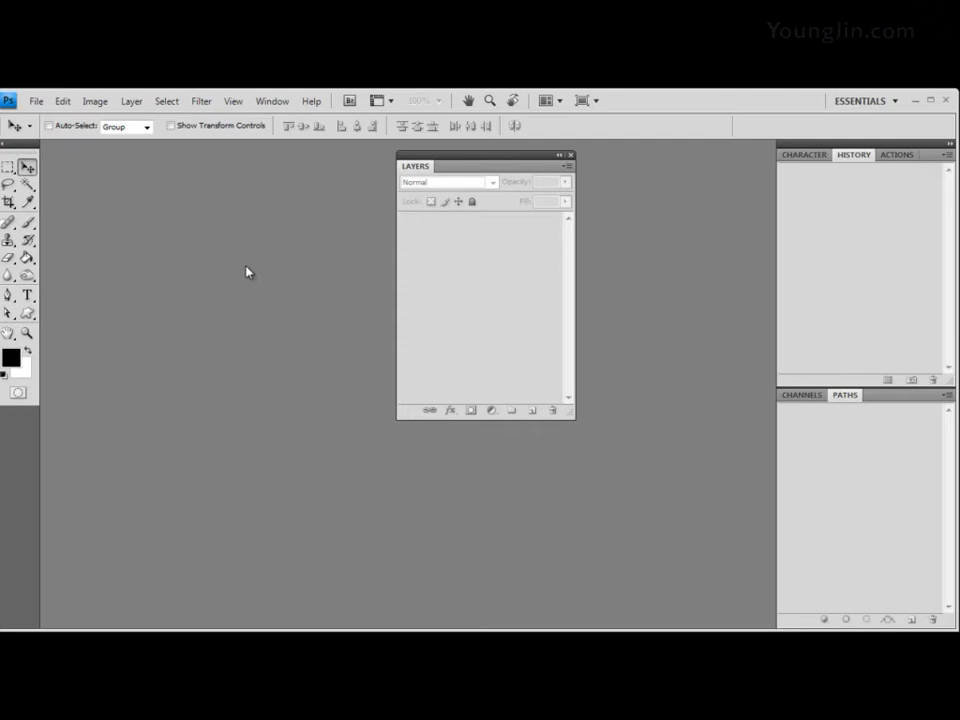
# Step: Create a new 300 × 400 pixel document at 72 pixels/inch in RGB Color with a white background
pyautogui.click(40, 101)
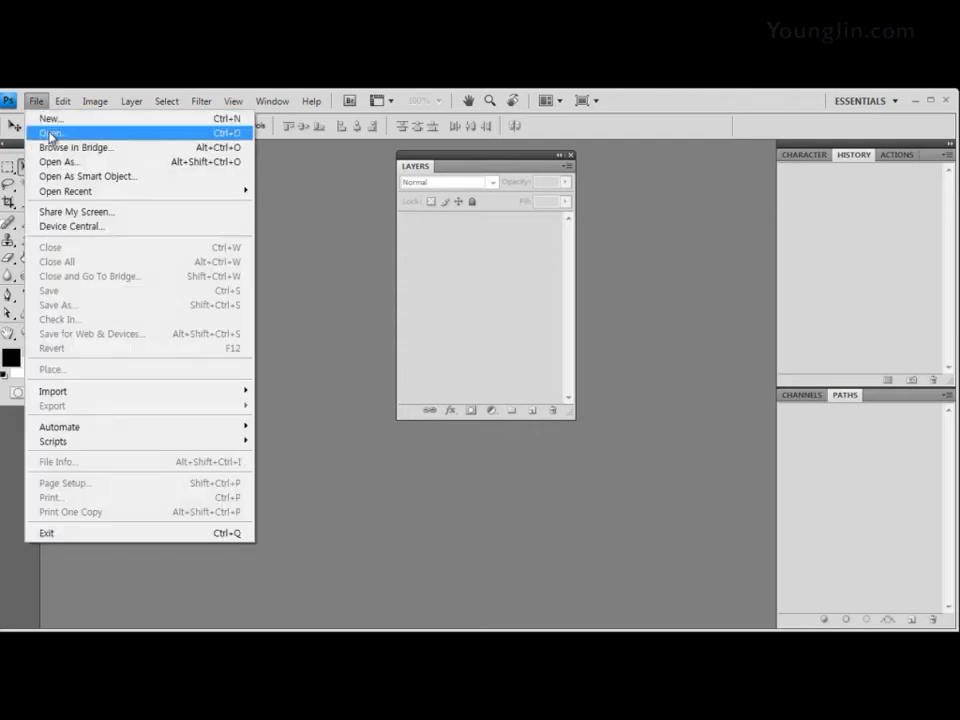
pyautogui.click(50, 121)
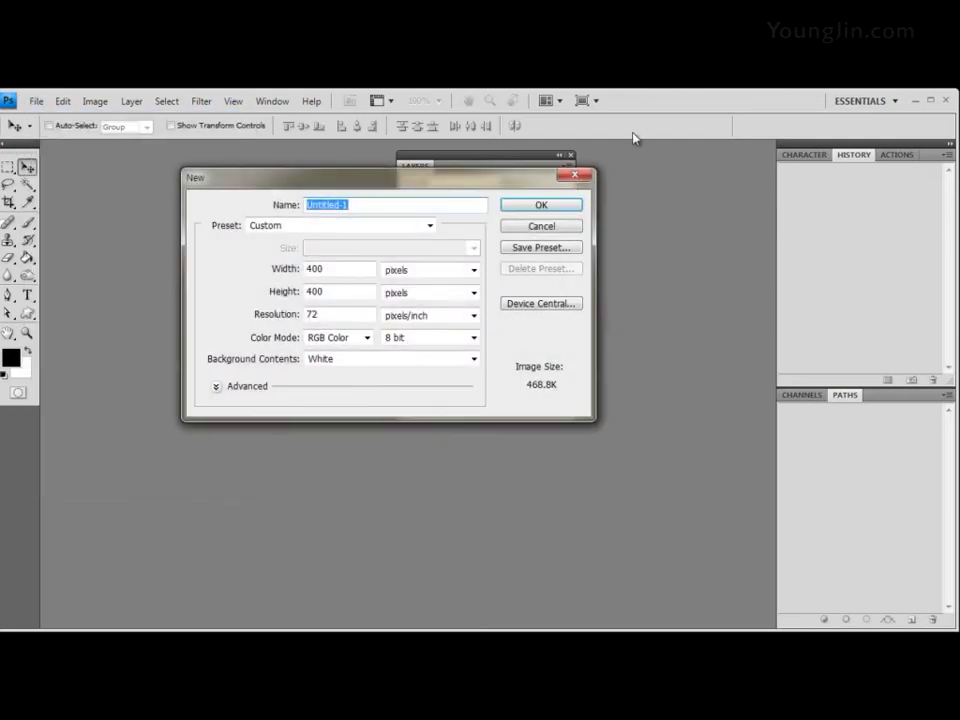
pyautogui.click(344, 271)
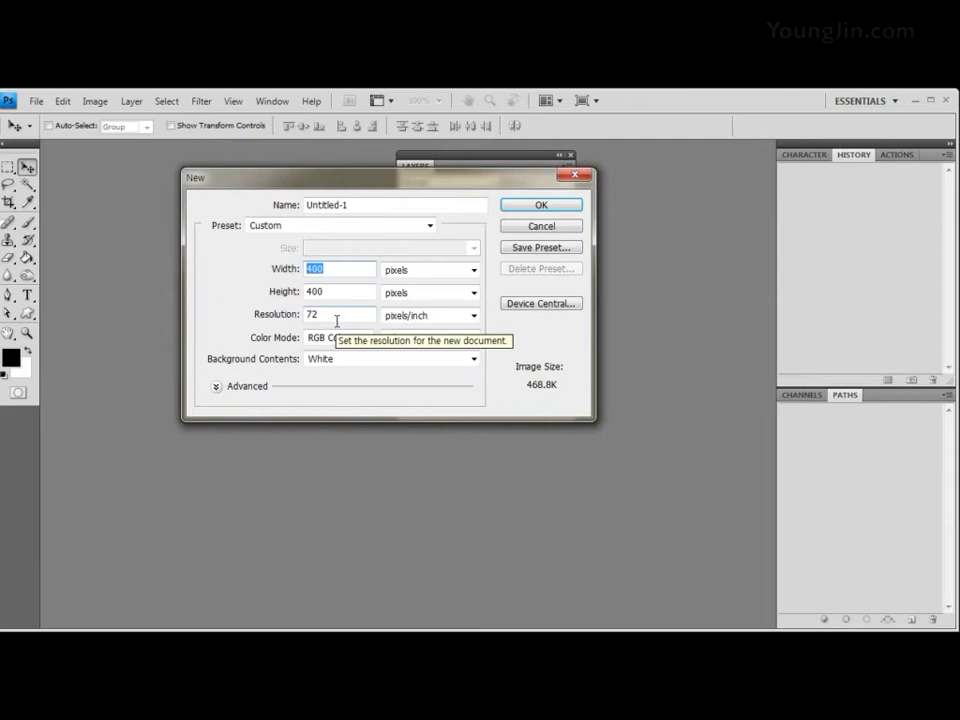
pyautogui.write('300')
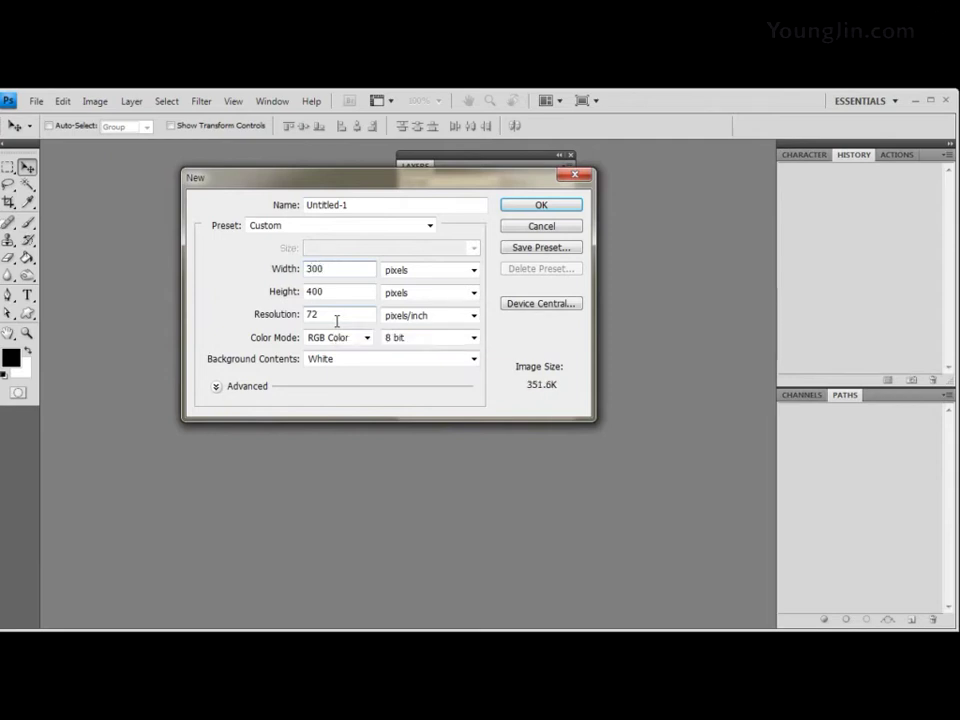
pyautogui.press('Tab')
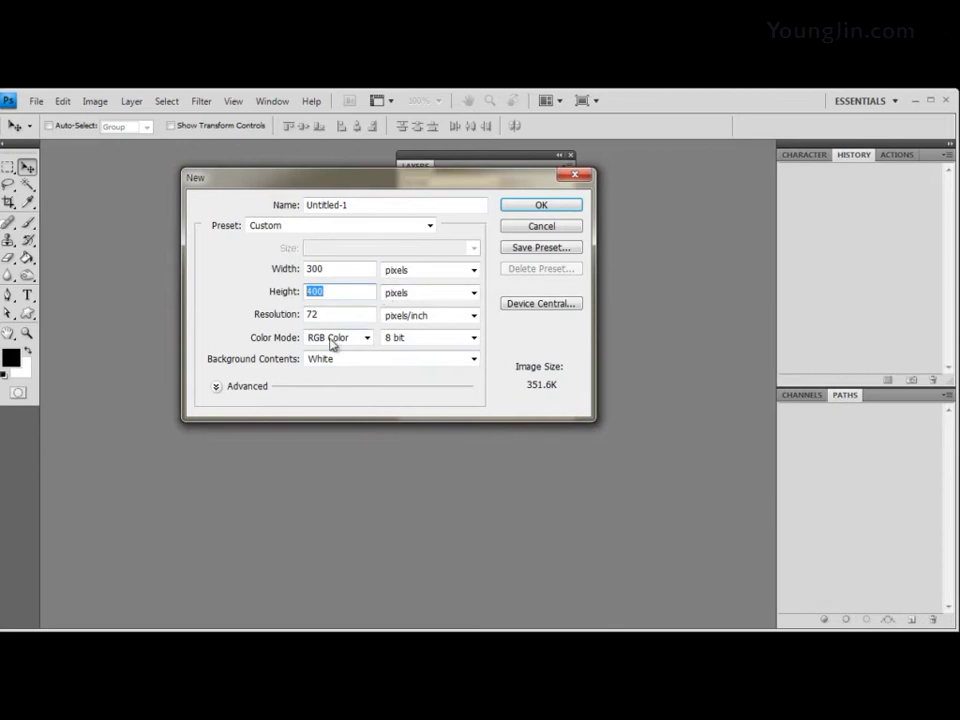
pyautogui.click(566, 207)
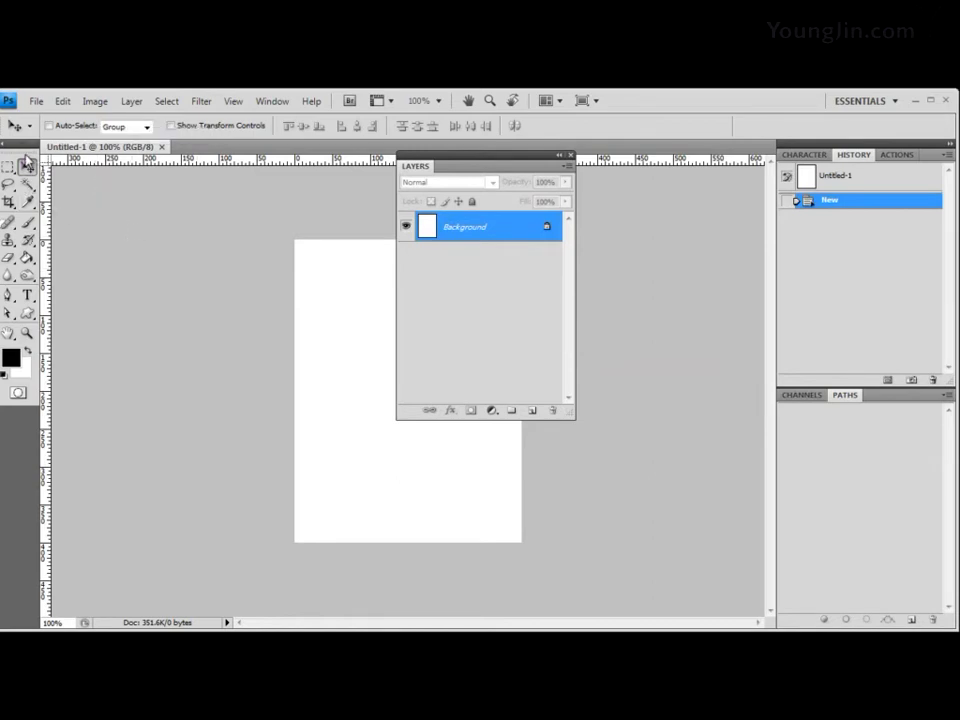
# Step: Activate the Gradient tool and load the Black, White preset in the Gradient Editor as the base gradient
pyautogui.click(28, 258)
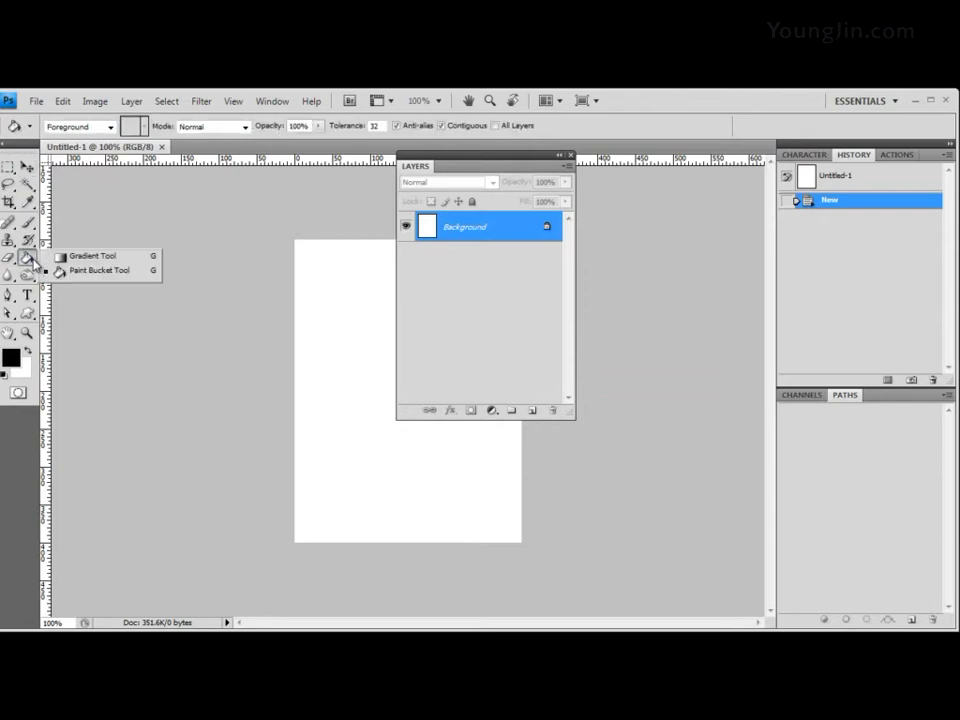
pyautogui.click(90, 256)
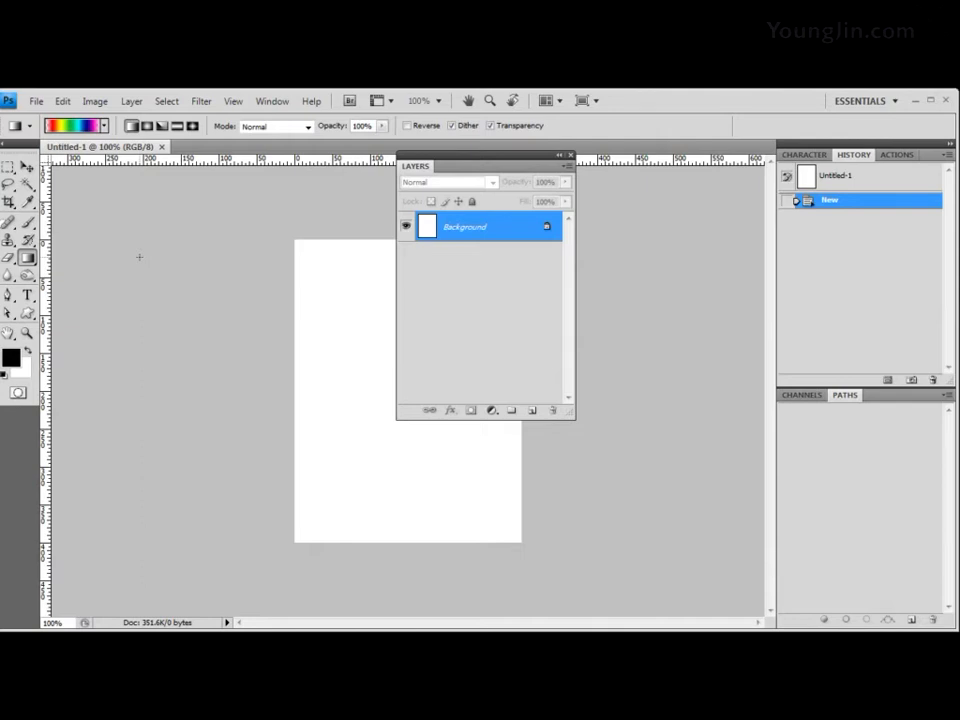
pyautogui.click(78, 127)
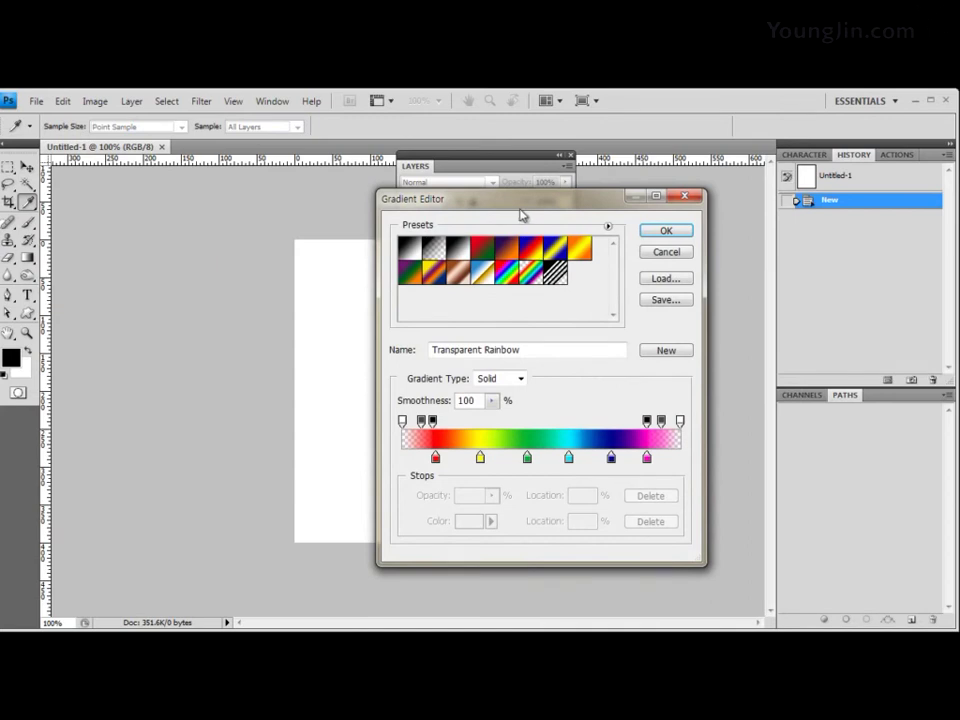
pyautogui.moveTo(400, 197); pyautogui.dragTo(150, 188)
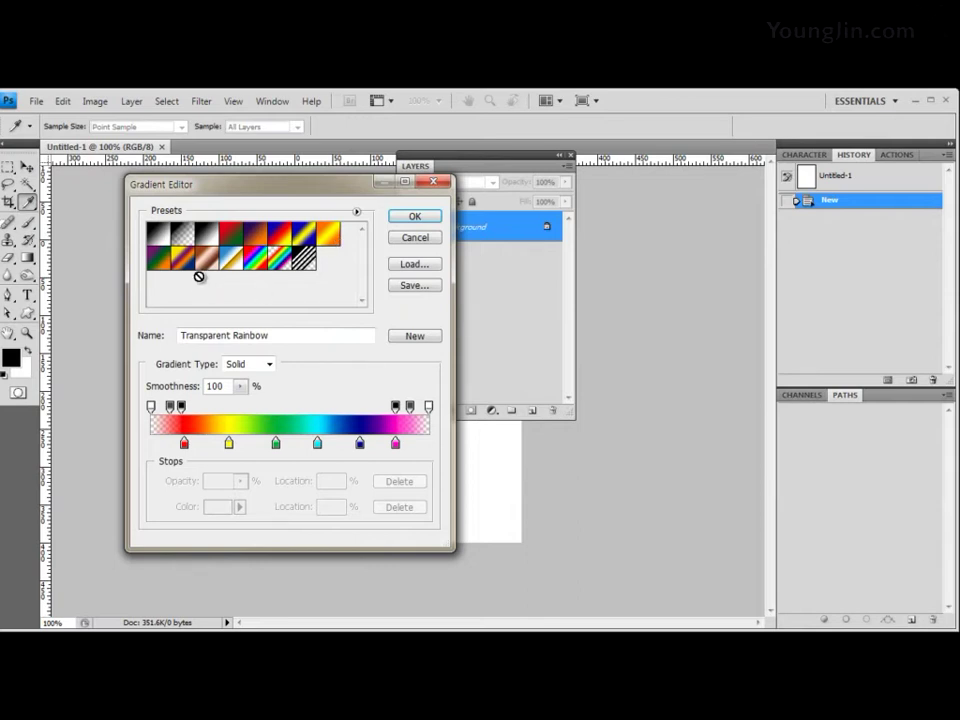
pyautogui.click(210, 236)
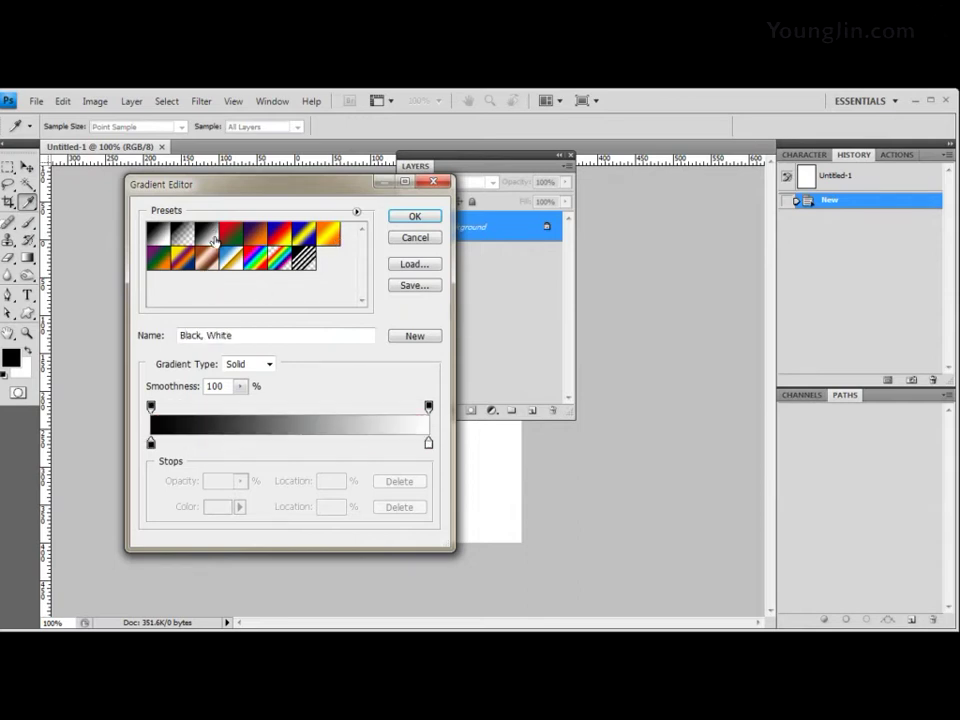
# Step: Set the gradient's start colour stop to dark green, 336633
pyautogui.doubleClick(151, 443)
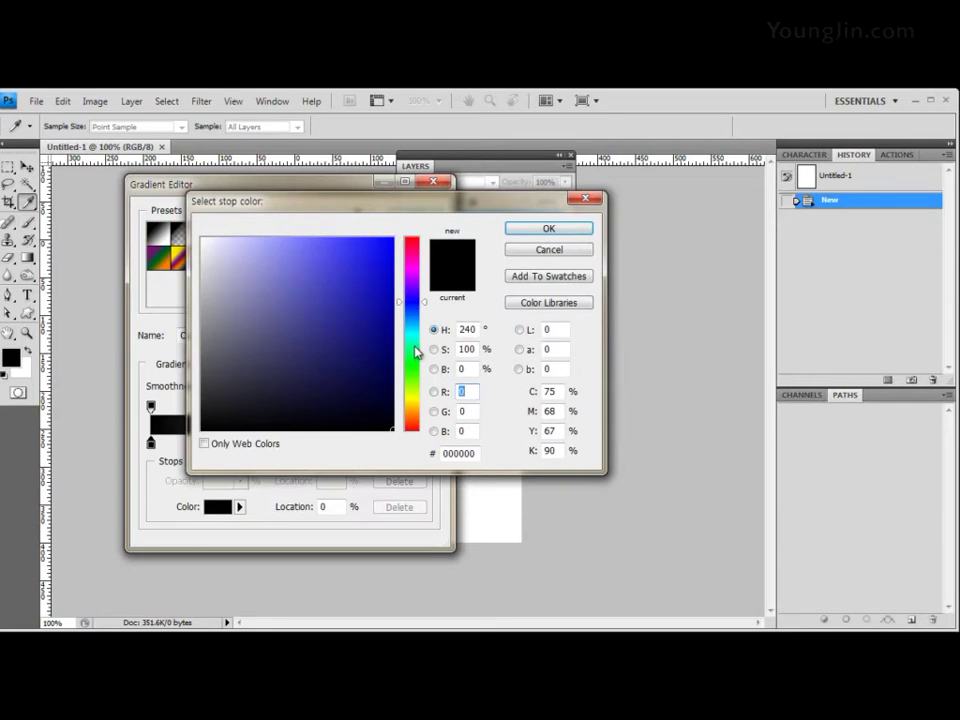
pyautogui.click(448, 453)
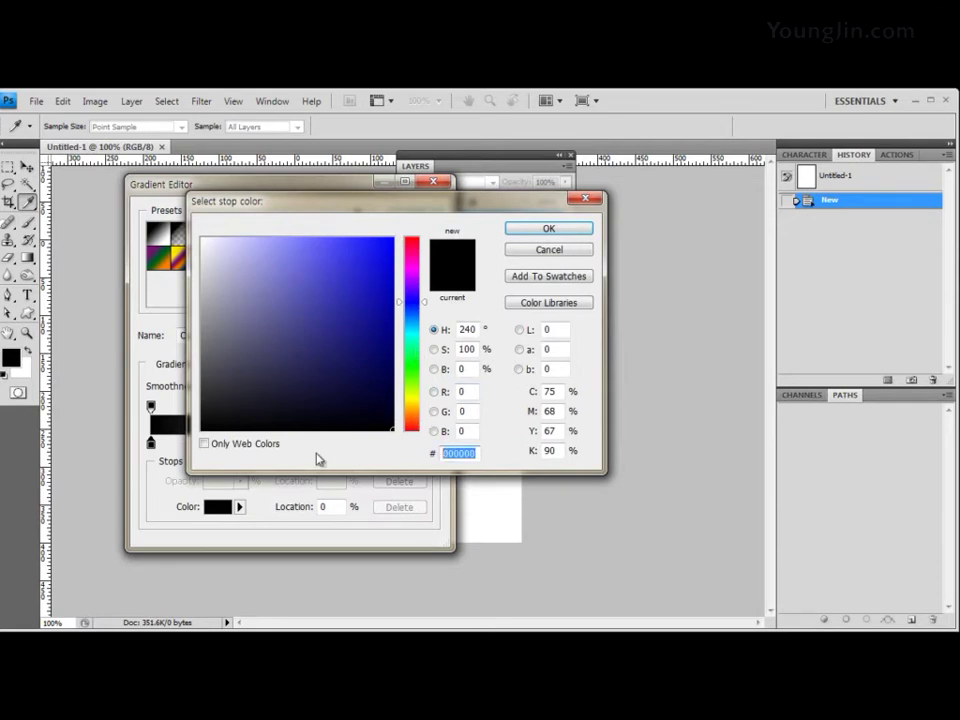
pyautogui.write('33663')
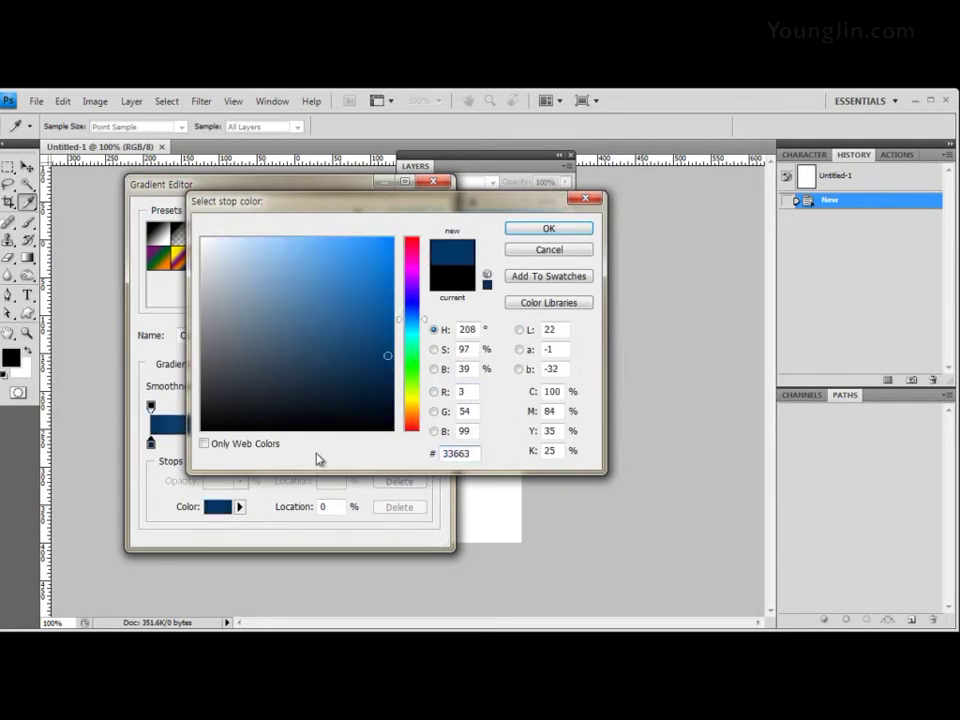
pyautogui.write('3')
pyautogui.click(552, 232)
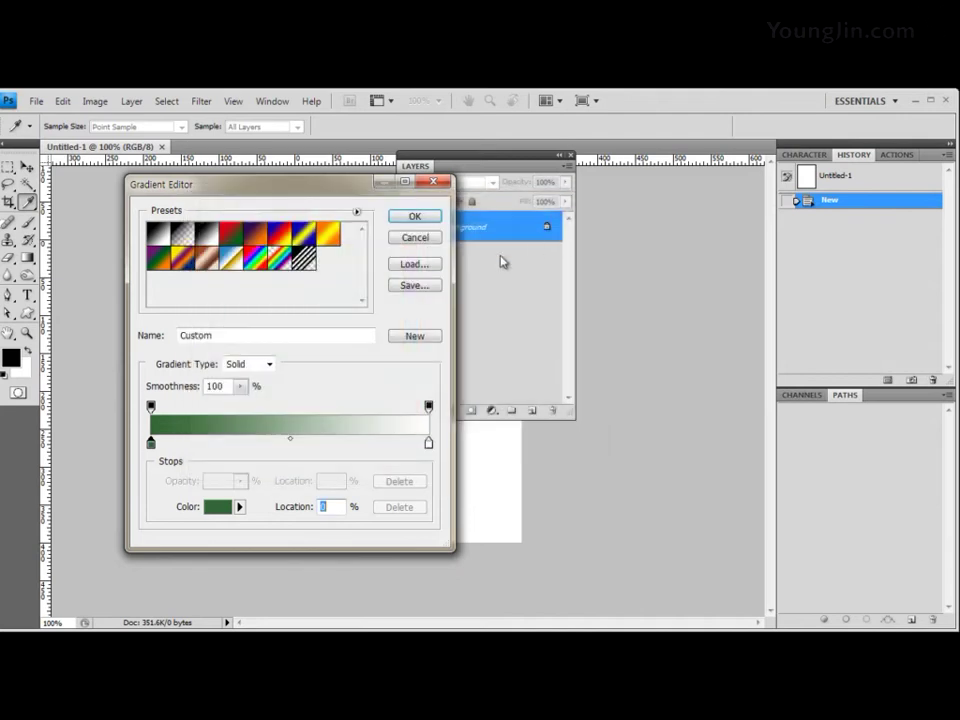
# Step: Set the gradient's end colour stop to light green, 66cc66
pyautogui.doubleClick(429, 443)
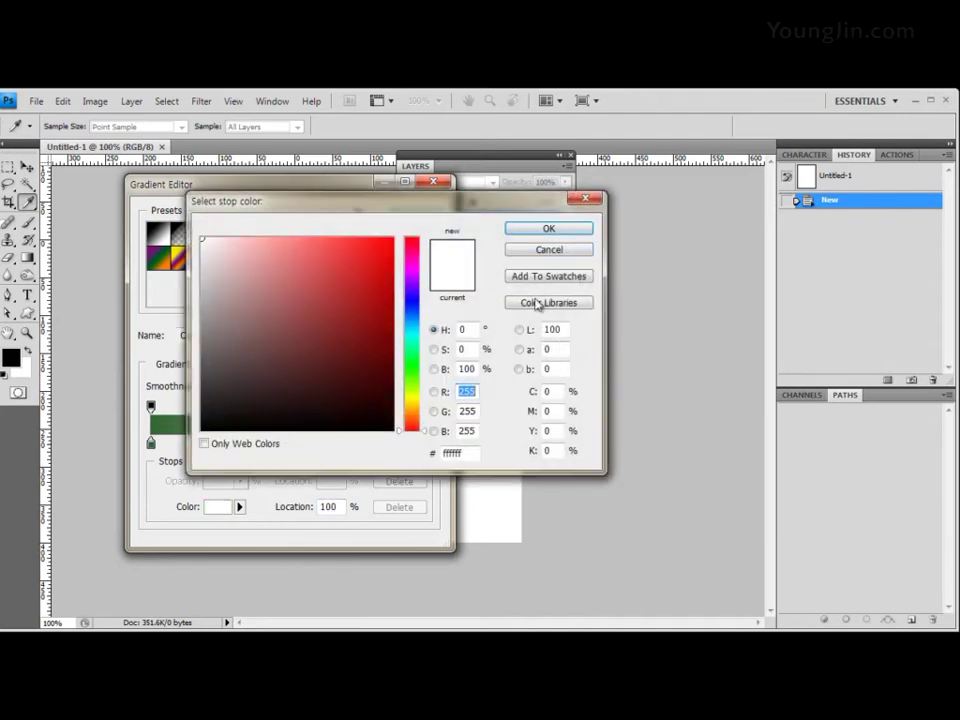
pyautogui.click(470, 436)
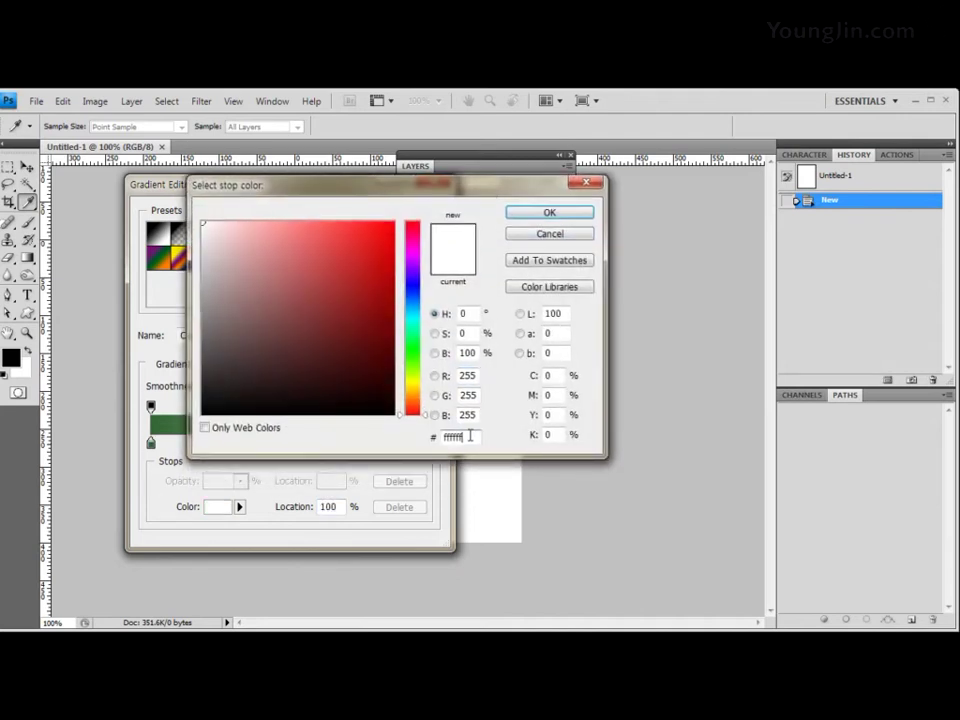
pyautogui.doubleClick(470, 436)
pyautogui.write('66cc')
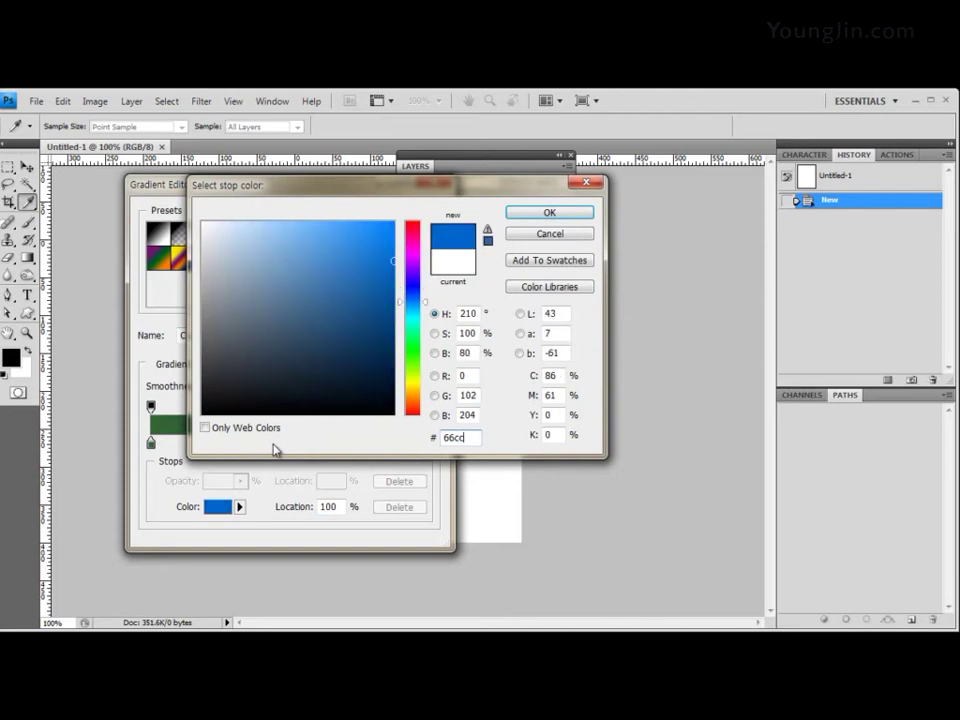
pyautogui.write('66')
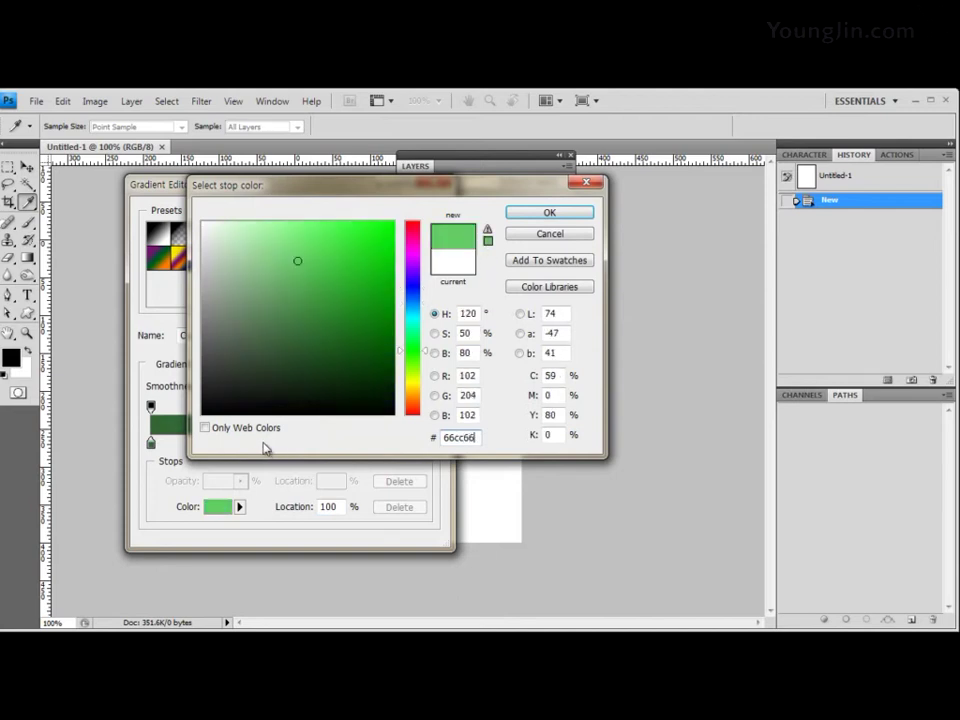
# Step: Confirm 66cc66 as the end stop colour, accept the green gradient, and move the floating Layers panel off the canvas
pyautogui.click(567, 216)
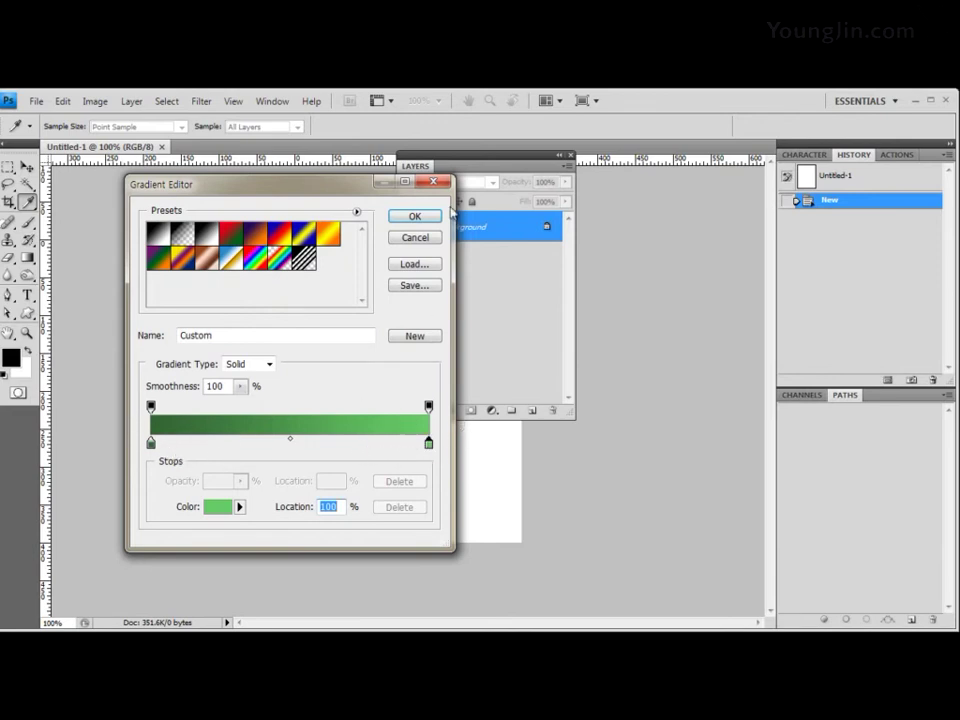
pyautogui.click(425, 226)
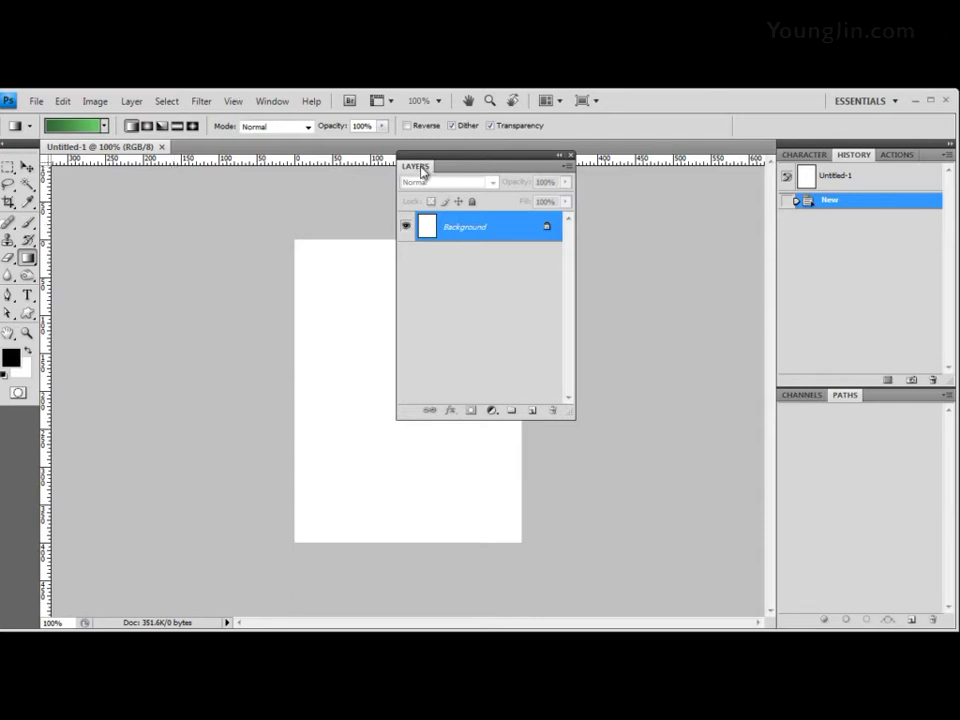
pyautogui.moveTo(420, 168); pyautogui.dragTo(792, 241)
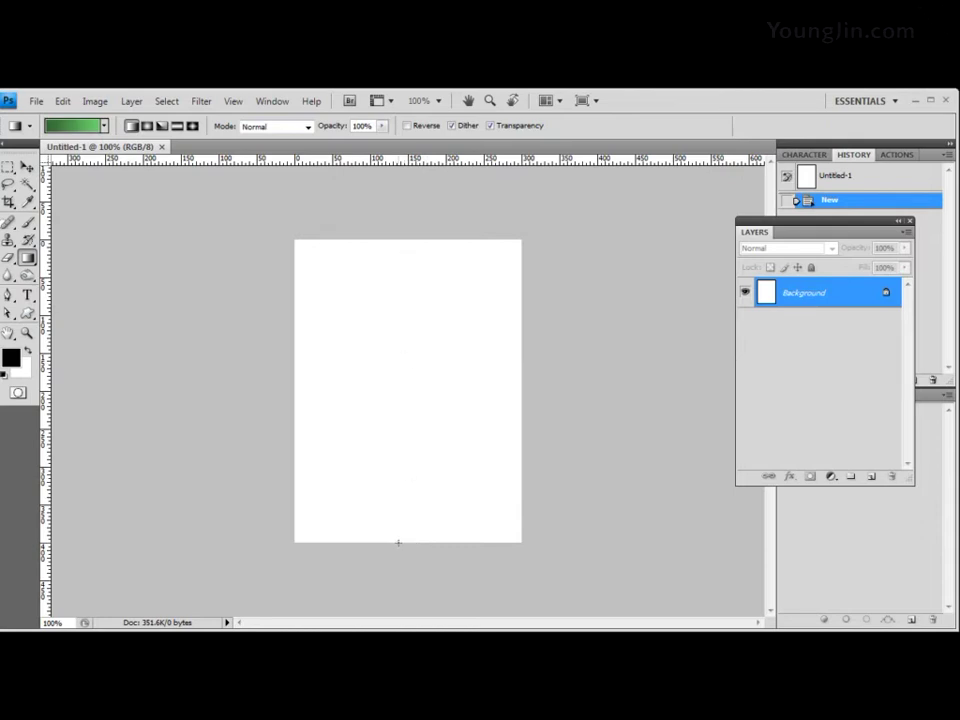
# Step: Try vertical gradients of different lengths on the background, reverting to the blank canvas through the history each time
pyautogui.moveTo(398, 543); pyautogui.dragTo(399, 240)
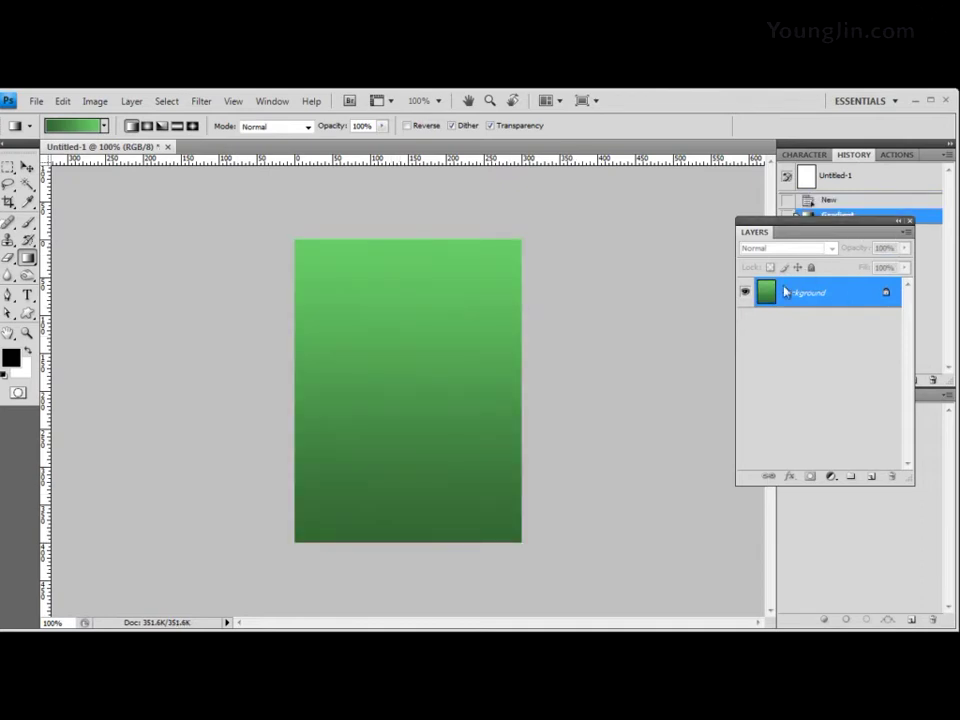
pyautogui.moveTo(800, 222); pyautogui.dragTo(728, 338)
pyautogui.click(833, 201)
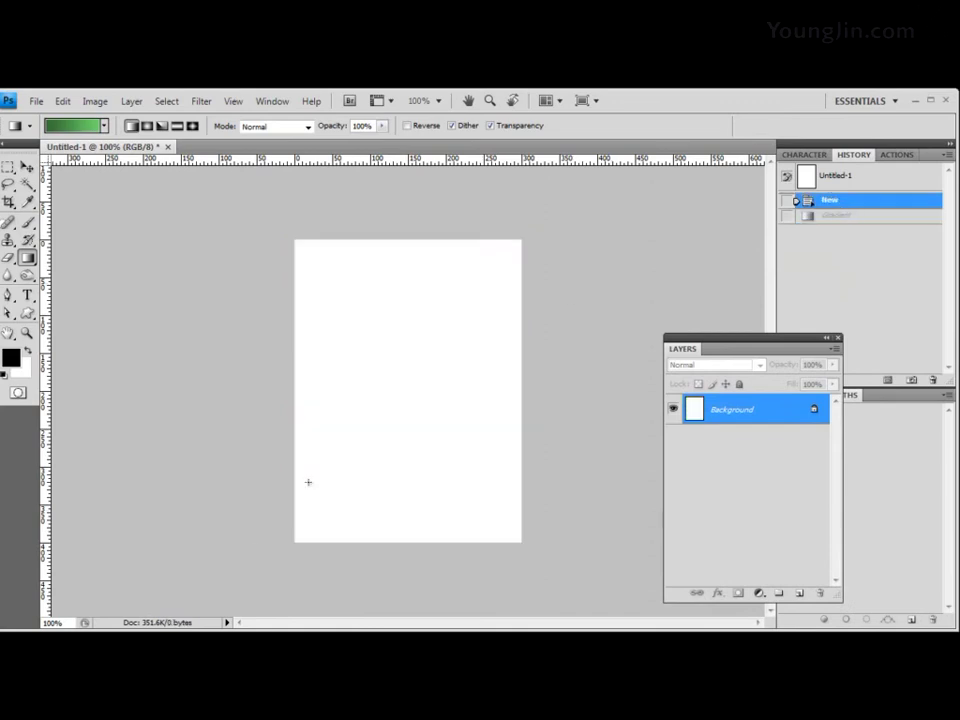
pyautogui.moveTo(404, 441); pyautogui.dragTo(399, 364)
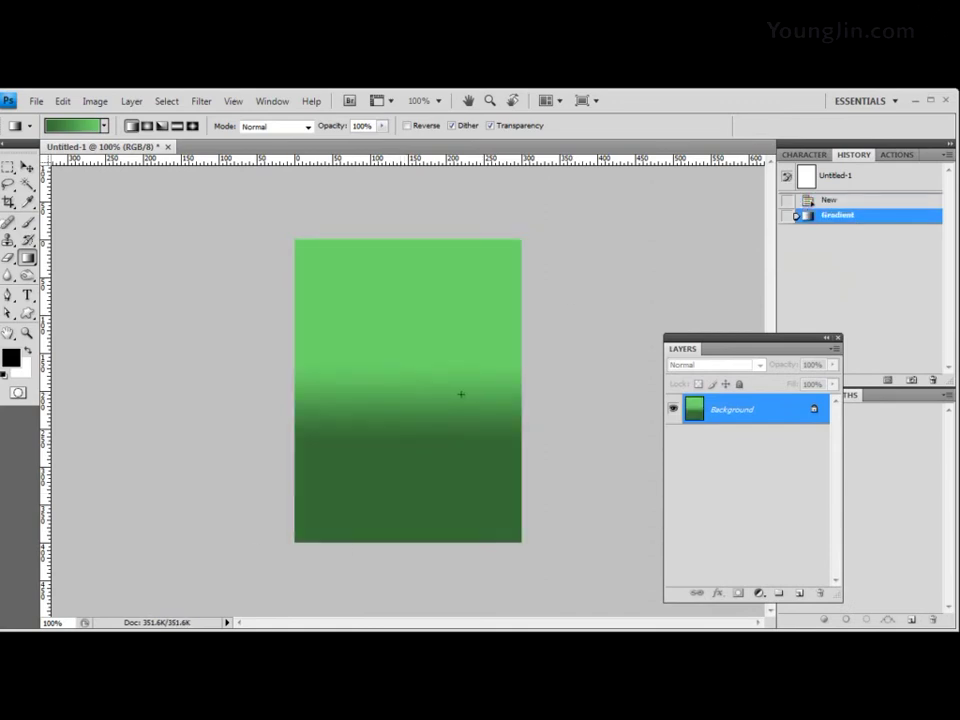
pyautogui.click(875, 202)
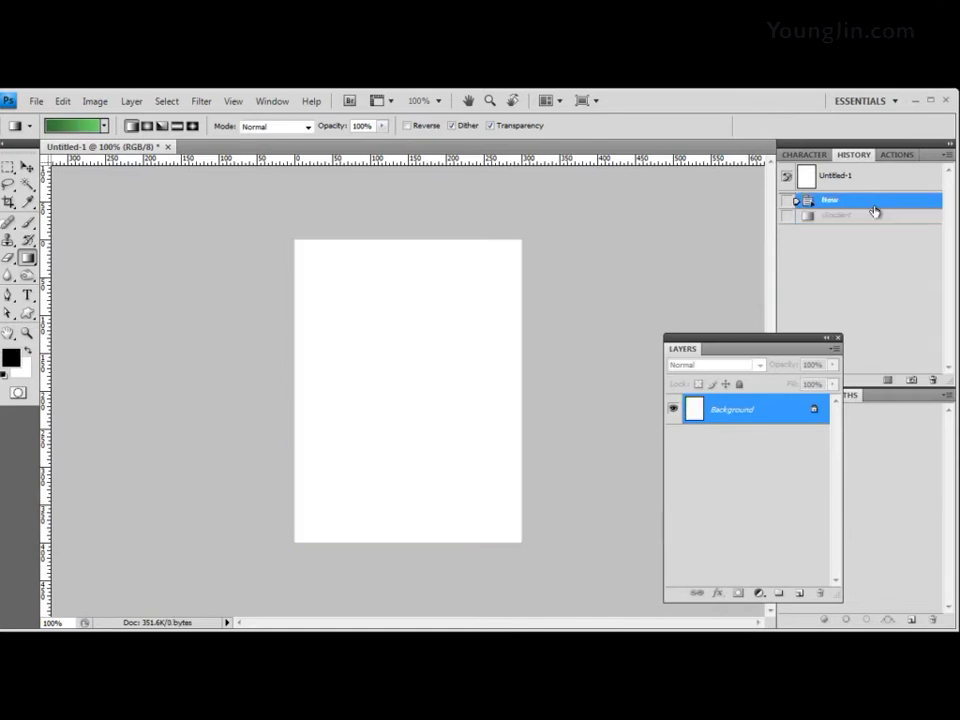
pyautogui.moveTo(465, 535); pyautogui.dragTo(465, 344)
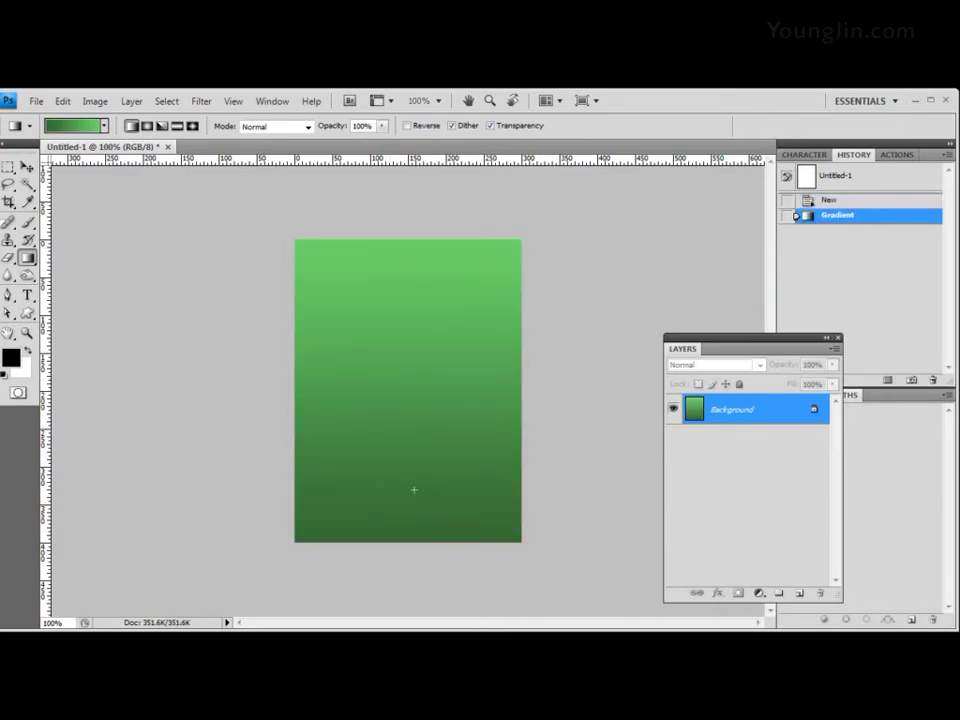
pyautogui.moveTo(418, 495); pyautogui.dragTo(418, 255)
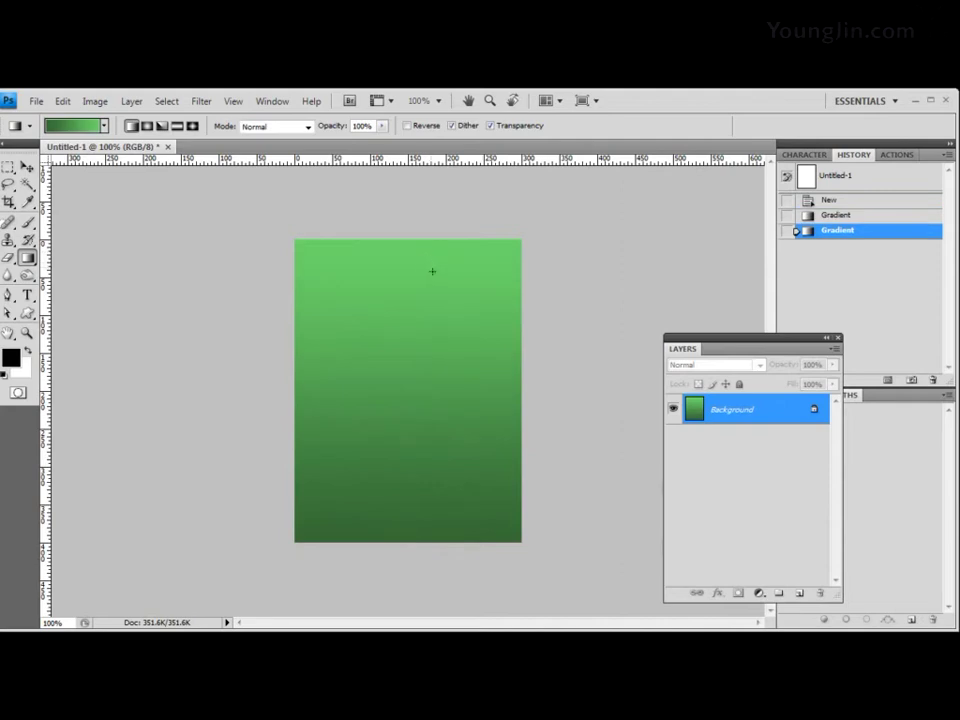
pyautogui.click(875, 217)
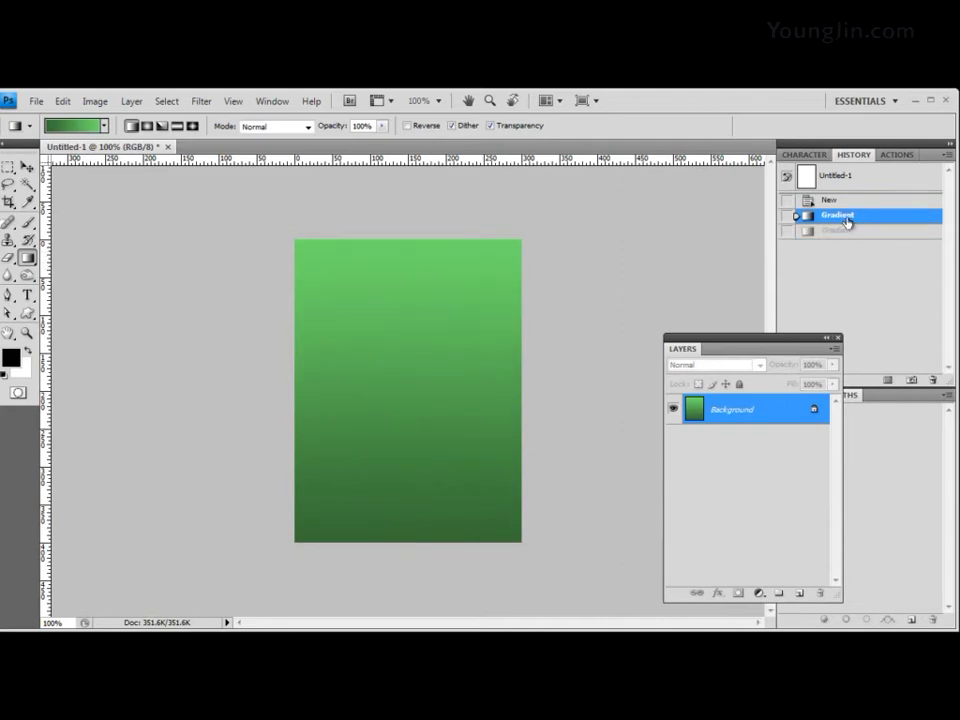
pyautogui.click(812, 200)
pyautogui.moveTo(418, 405); pyautogui.dragTo(418, 360)
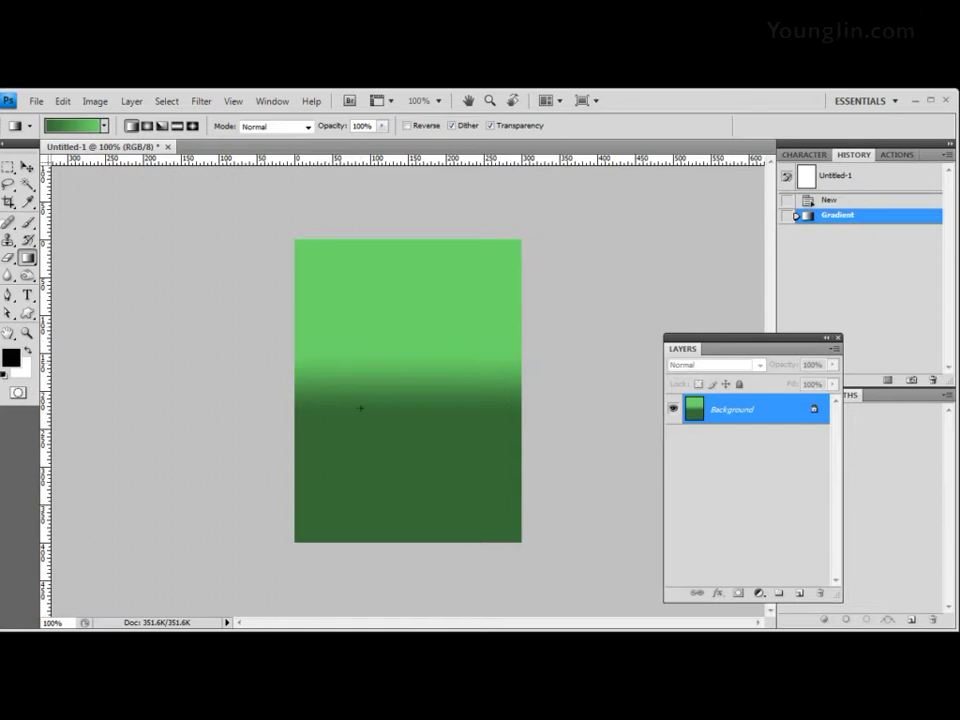
pyautogui.click(860, 202)
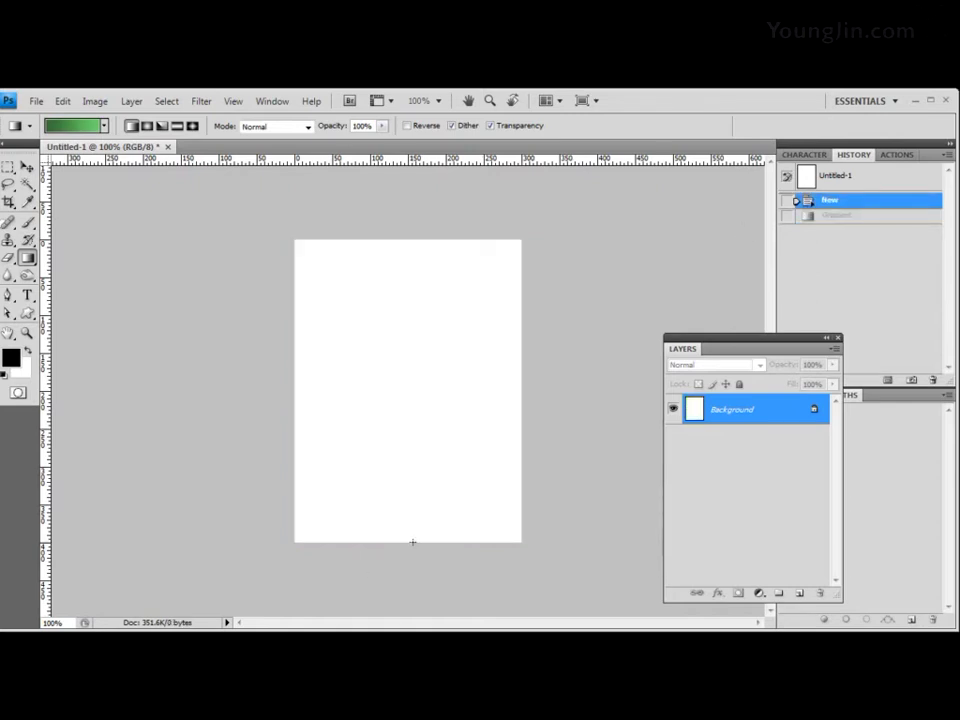
# Step: Fill the background with the linear gradient, drawn straight up from the canvas's bottom edge to its top edge
pyautogui.moveTo(412, 541); pyautogui.dragTo(412, 456)
pyautogui.moveTo(409, 447); pyautogui.dragTo(416, 244)
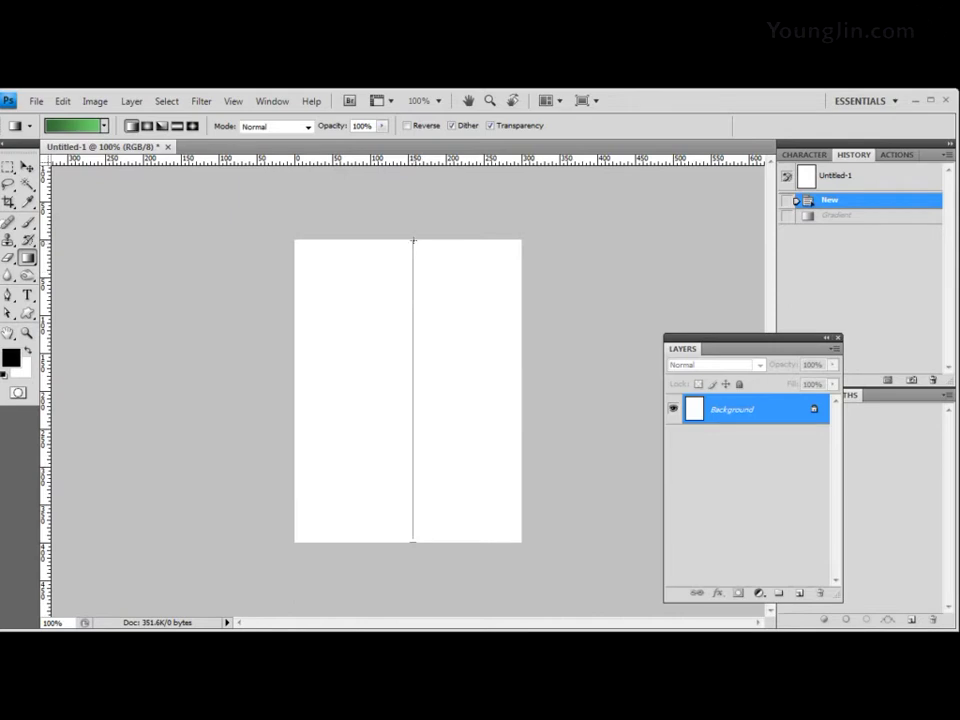
pyautogui.moveTo(413, 241); pyautogui.dragTo(414, 240)
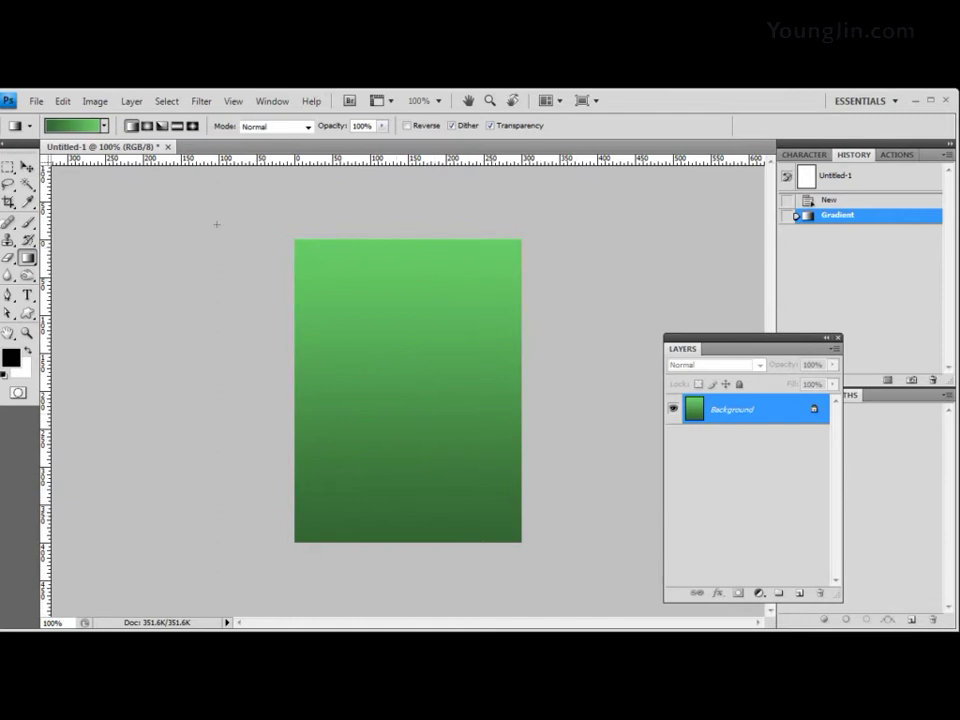
# Step: Apply the Artistic filter Rough Pastels to the gradient background with the preset values
pyautogui.click(203, 101)
pyautogui.moveTo(247, 214)
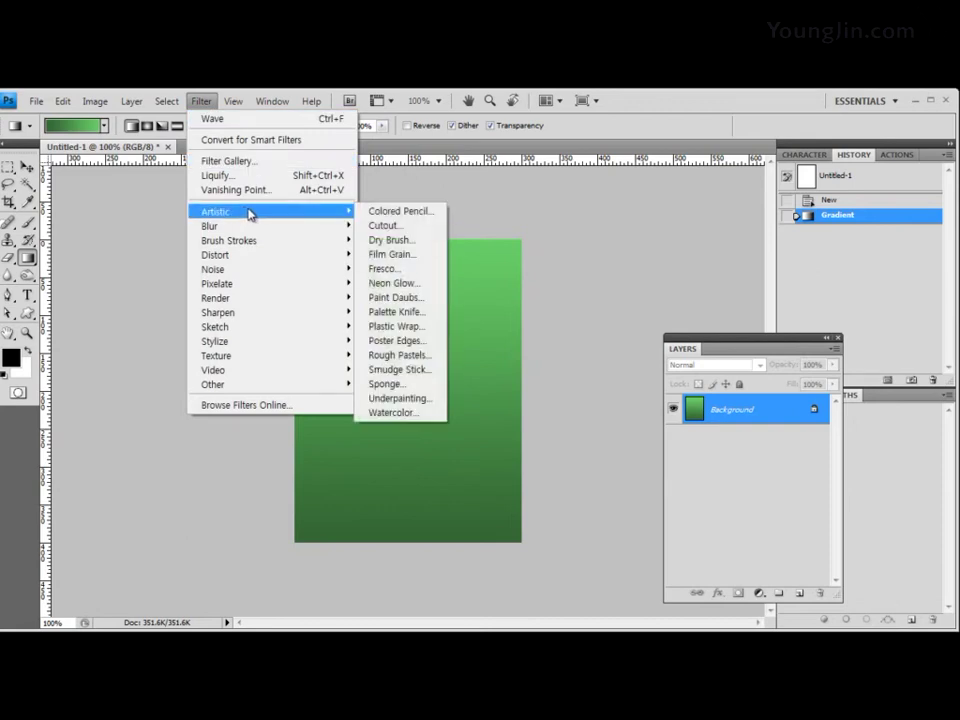
pyautogui.click(422, 358)
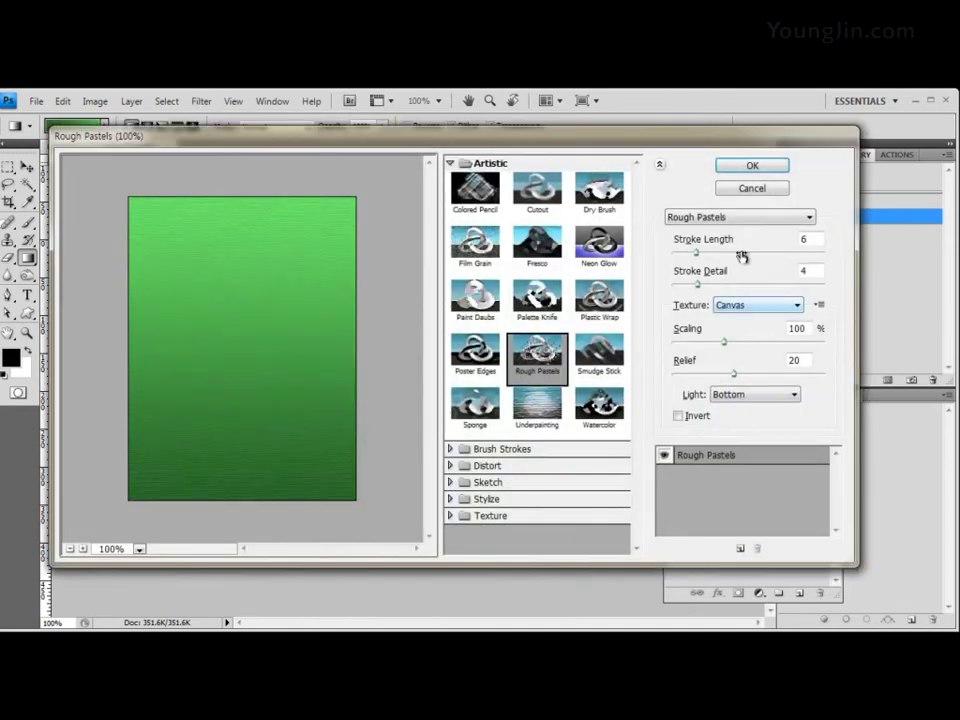
pyautogui.click(772, 168)
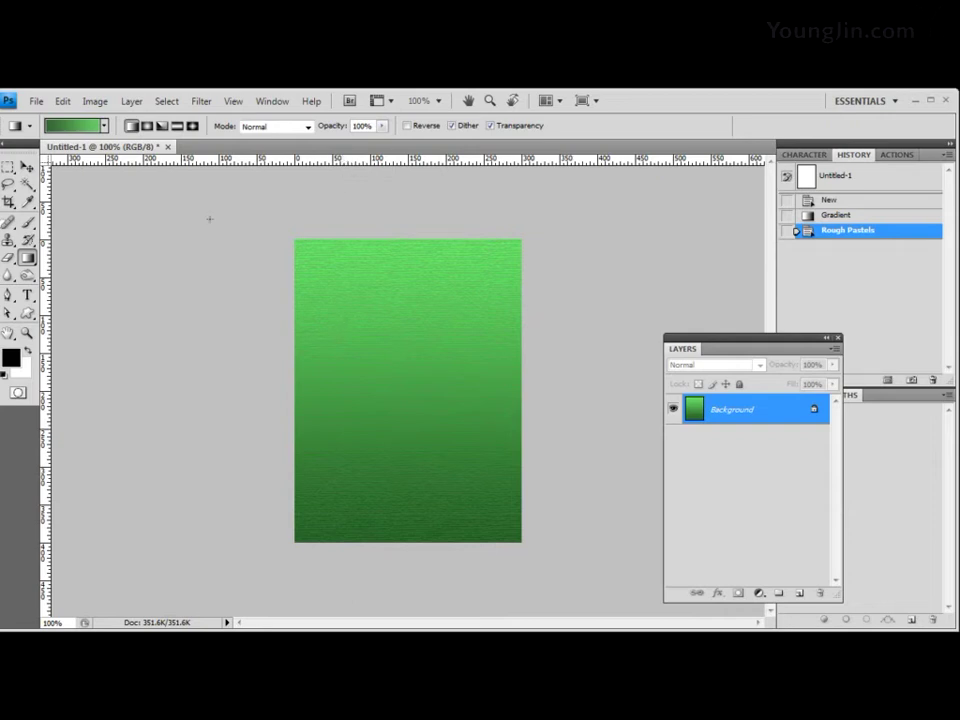
# Step: Set the background color to yellow, ffff00
pyautogui.click(24, 369)
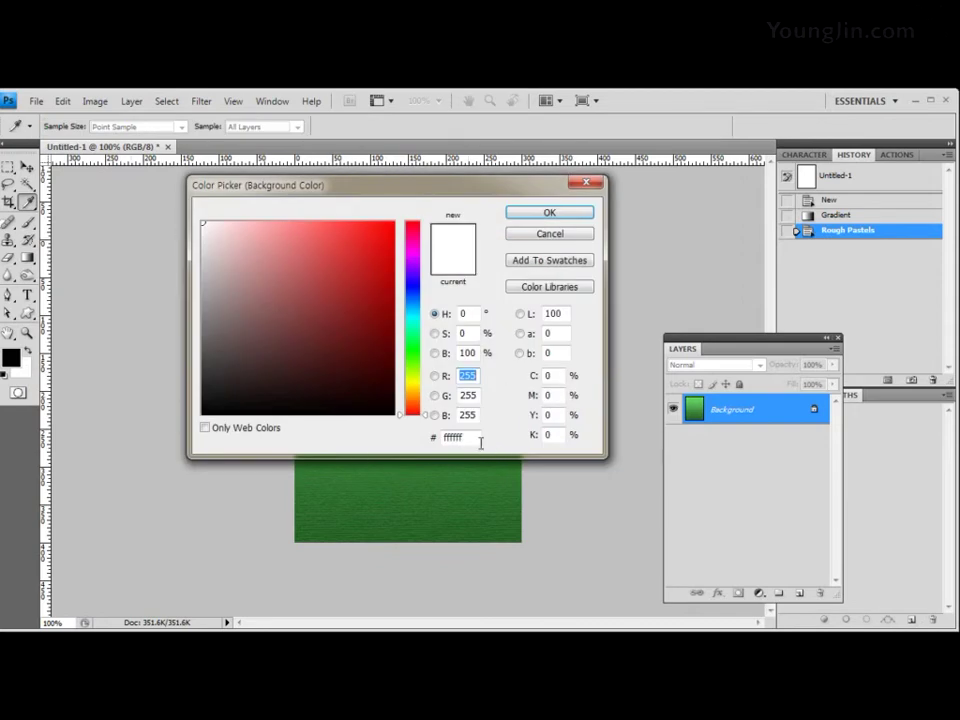
pyautogui.moveTo(466, 437); pyautogui.dragTo(458, 438)
pyautogui.write('00')
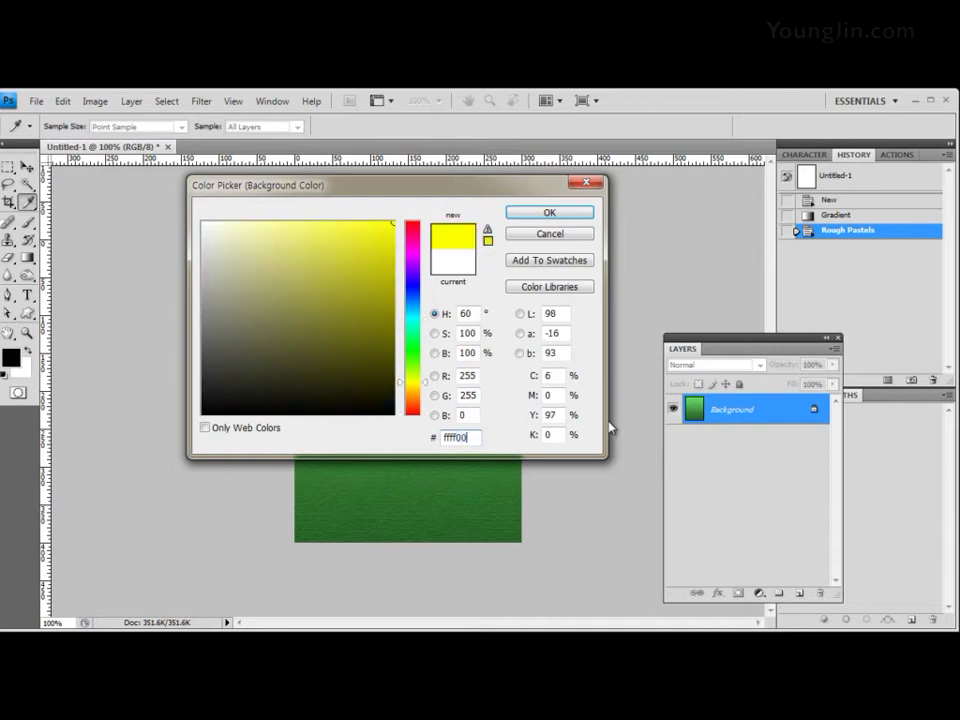
pyautogui.click(550, 213)
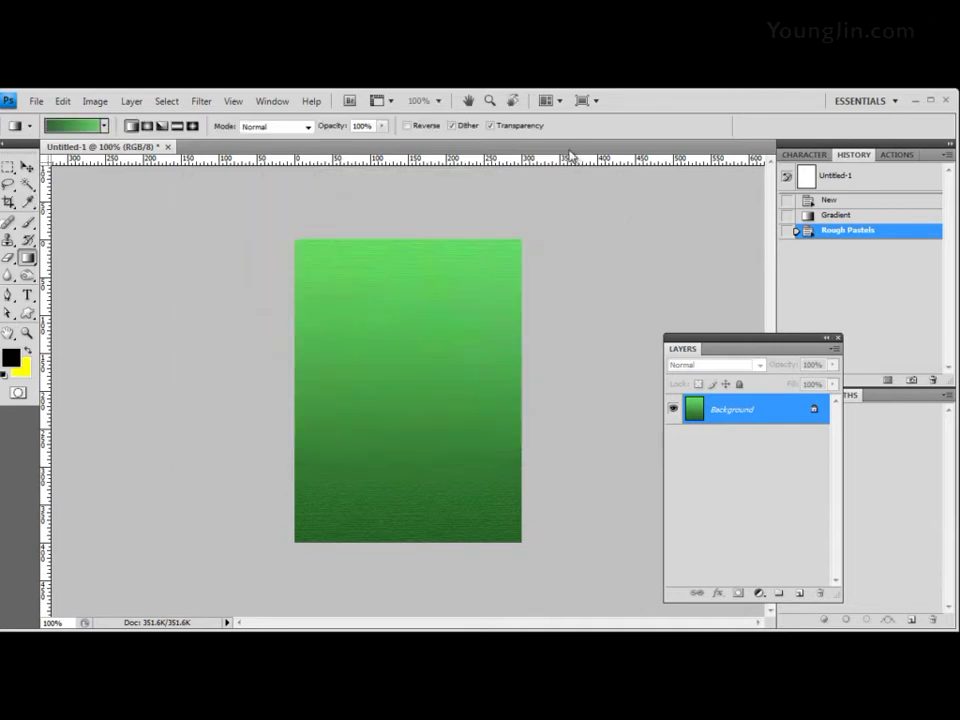
# Step: Apply the Stylize filter Tiles with 5 tiles and a maximum offset of 8%, filling empty areas with the background color
pyautogui.click(203, 102)
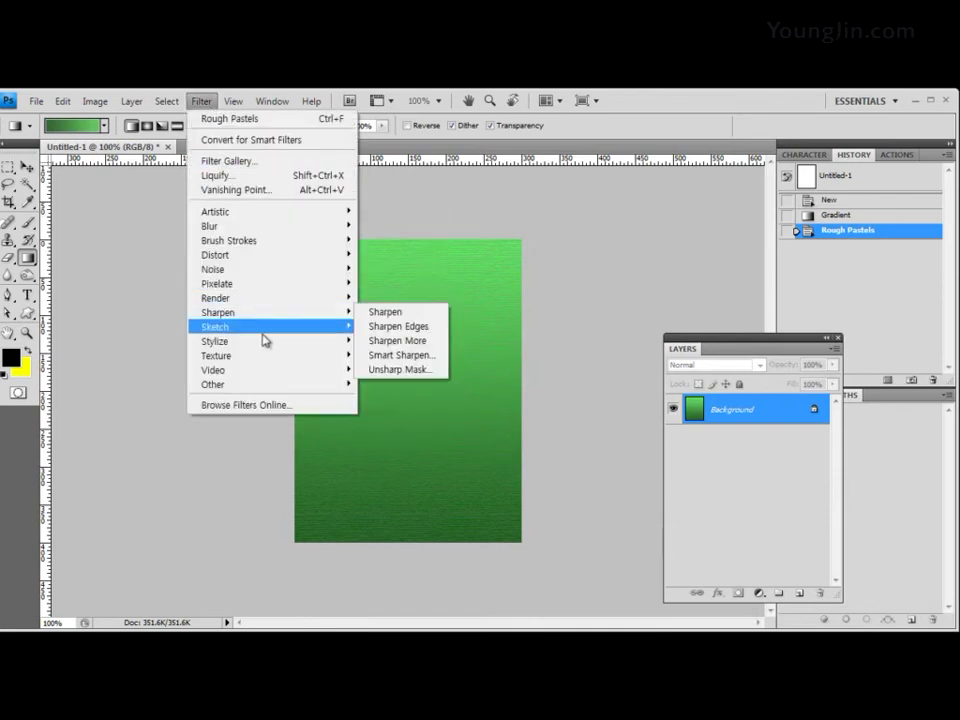
pyautogui.moveTo(266, 343)
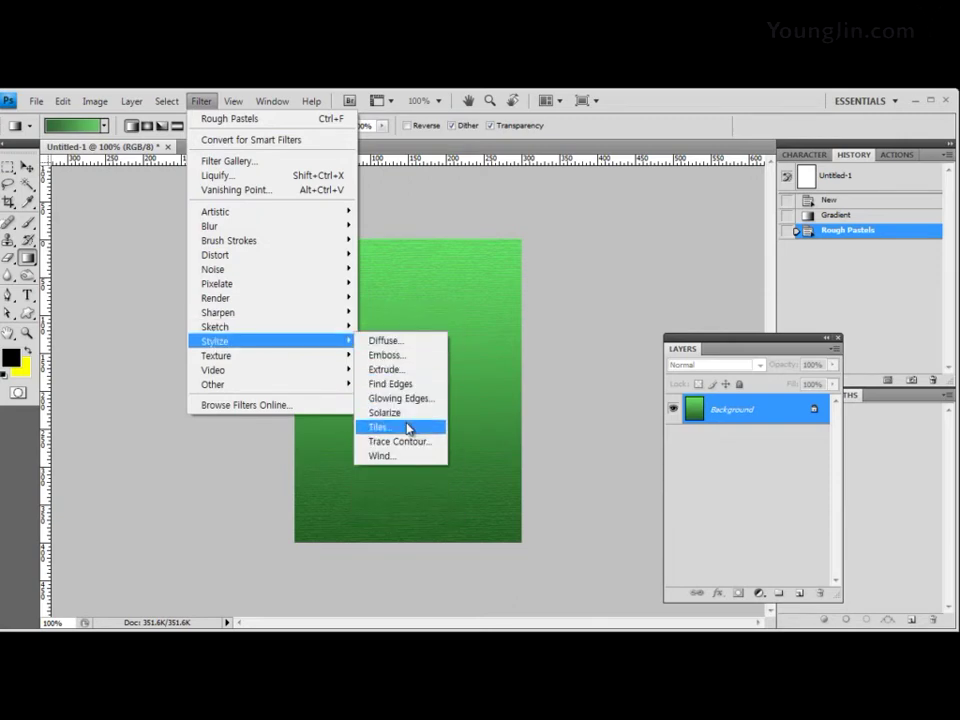
pyautogui.click(409, 428)
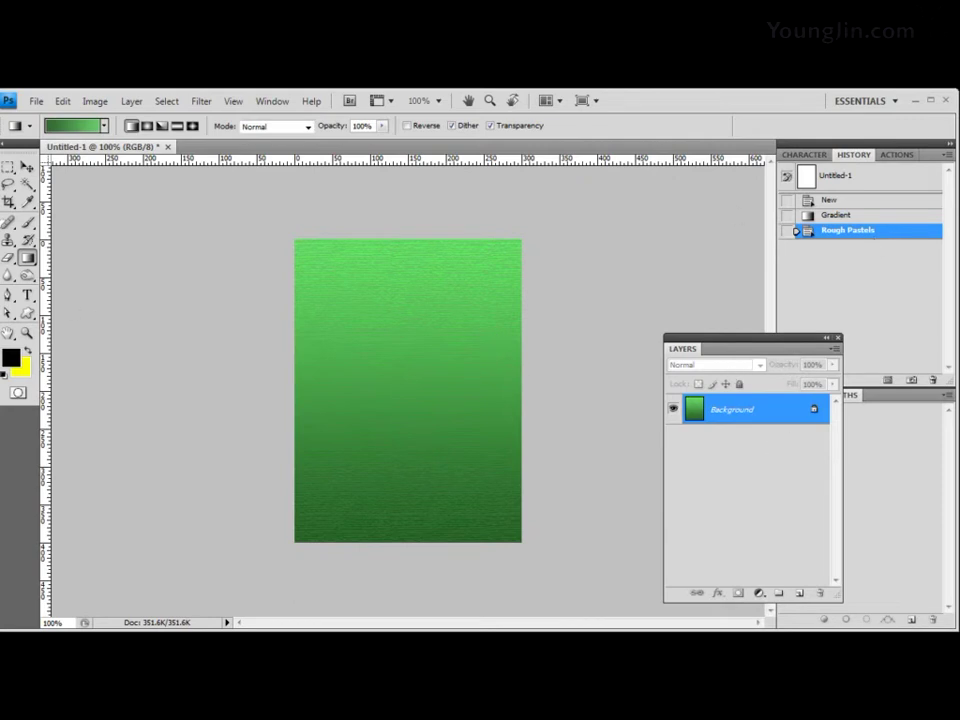
pyautogui.moveTo(121, 191); pyautogui.dragTo(594, 238)
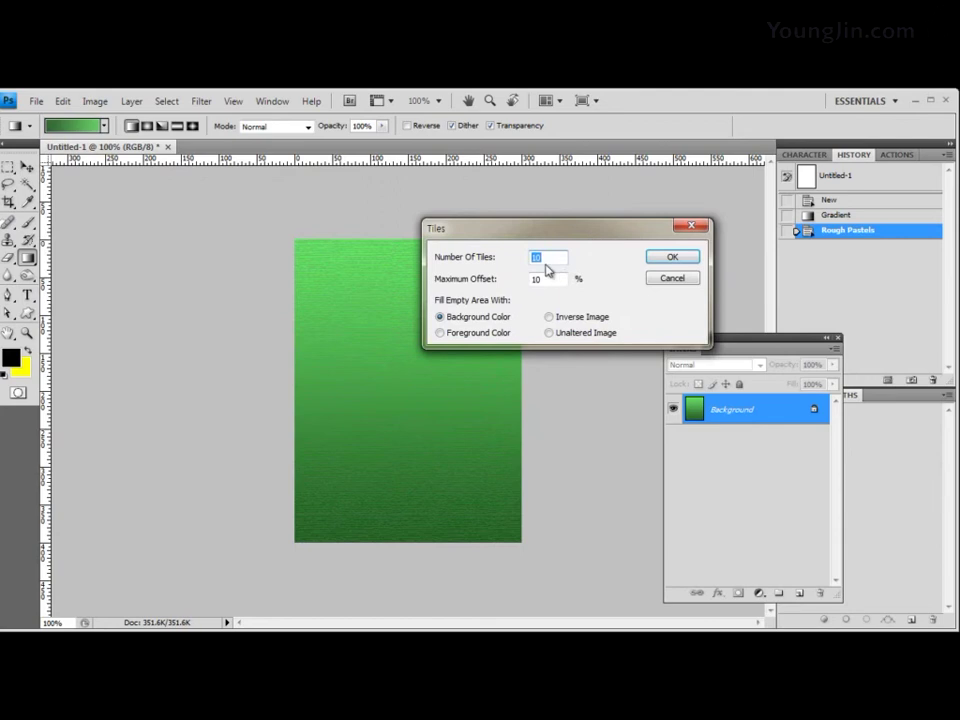
pyautogui.write('5')
pyautogui.press('Tab')
pyautogui.write('8')
pyautogui.moveTo(619, 229); pyautogui.dragTo(742, 218)
pyautogui.click(794, 243)
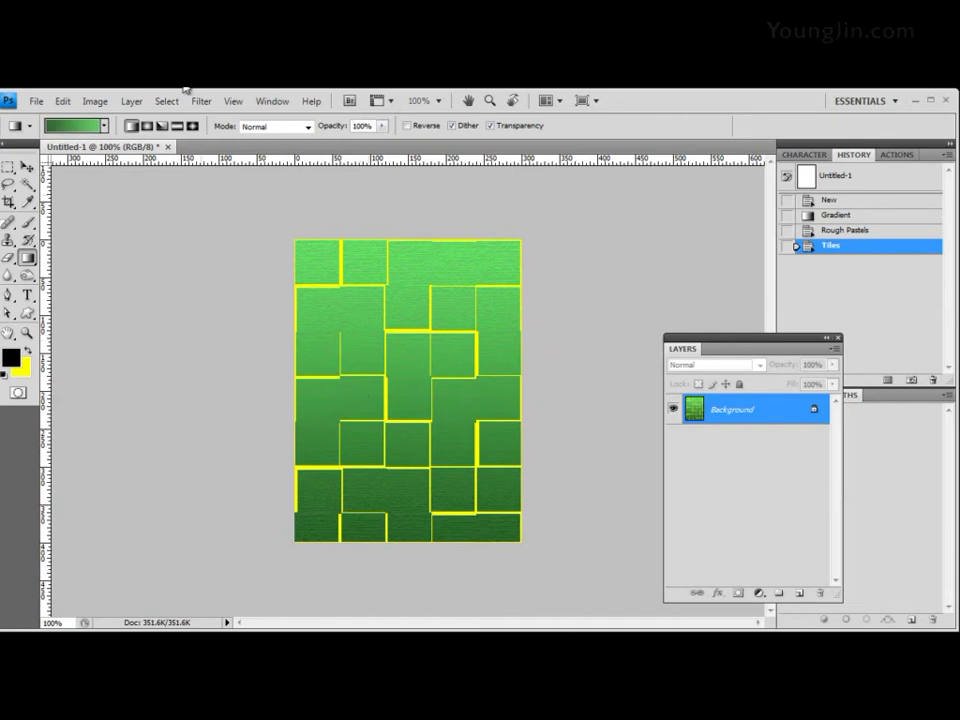
# Step: Save the document in Photoshop format as 챕터3-3.psd in the 내 사진 folder
pyautogui.click(36, 101)
pyautogui.click(64, 304)
pyautogui.click(767, 212)
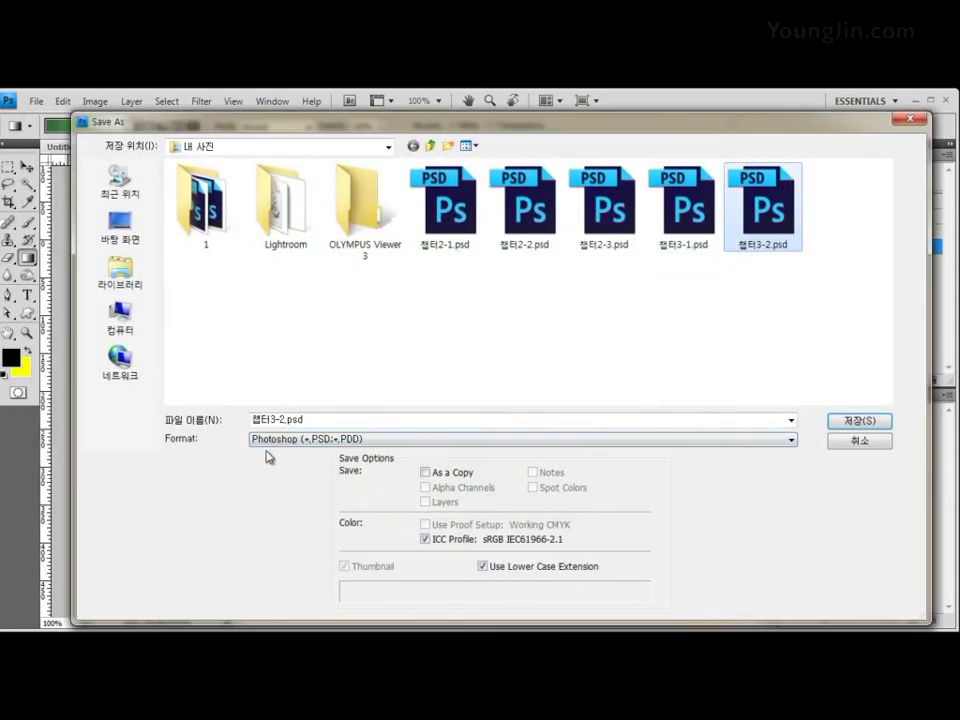
pyautogui.click(282, 420)
pyautogui.click(282, 420)
pyautogui.press('BackSpace')
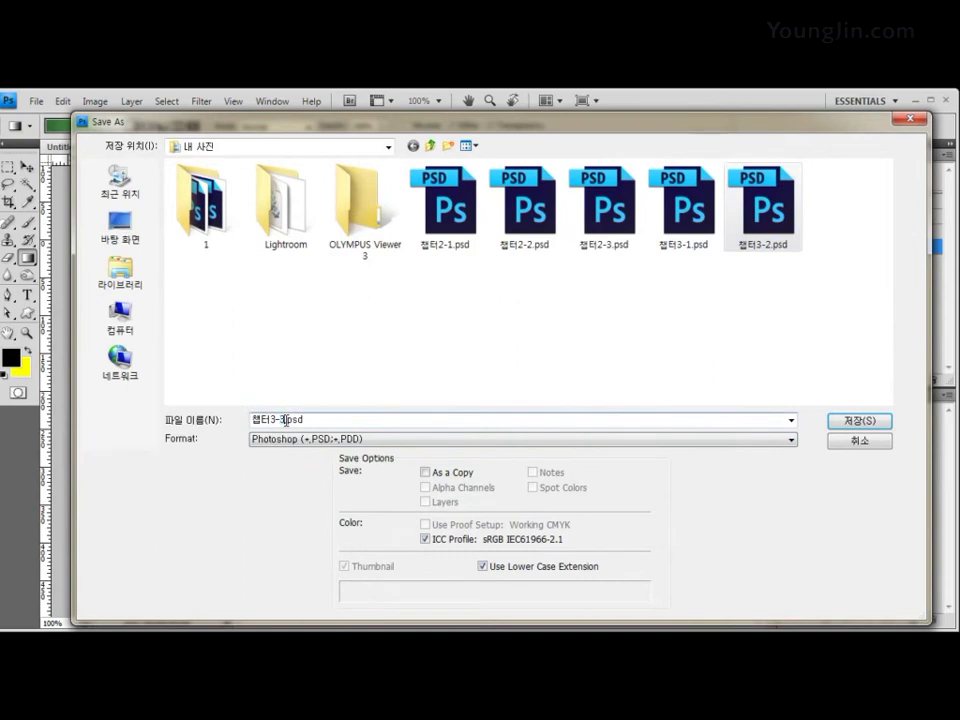
pyautogui.write('3')
pyautogui.press('Return')
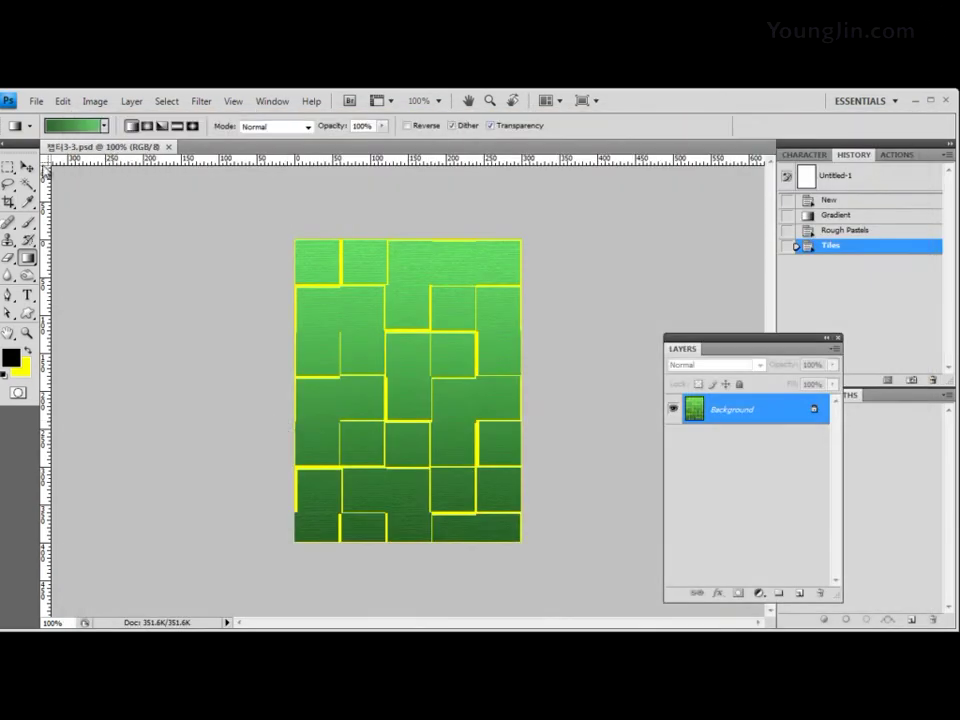
# Step: Switch to the Chapter03 folder in Windows Explorer and open the shoe photo 1급-3.jpg in Photoshop
pyautogui.press('v')
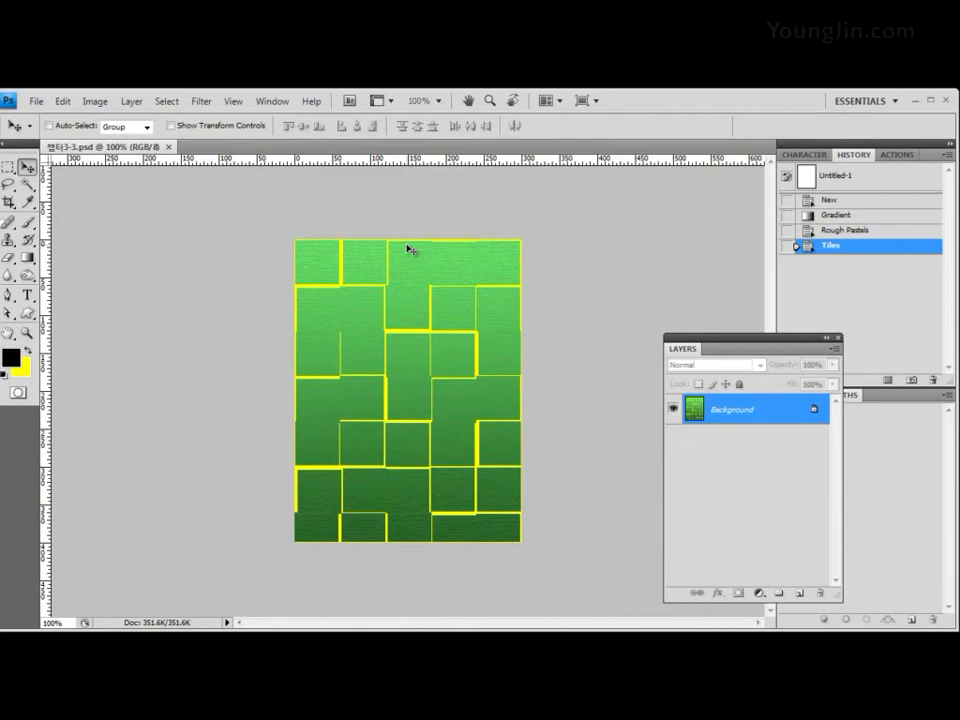
pyautogui.hotkey('alt', 'Tab')
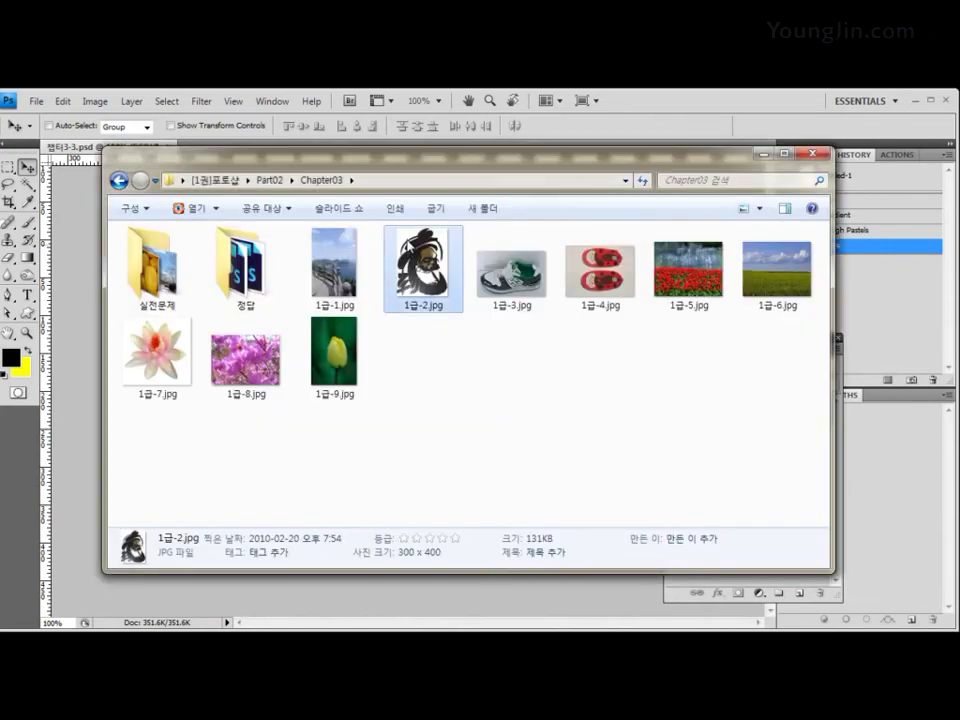
pyautogui.click(510, 281)
pyautogui.moveTo(510, 281); pyautogui.dragTo(56, 253)
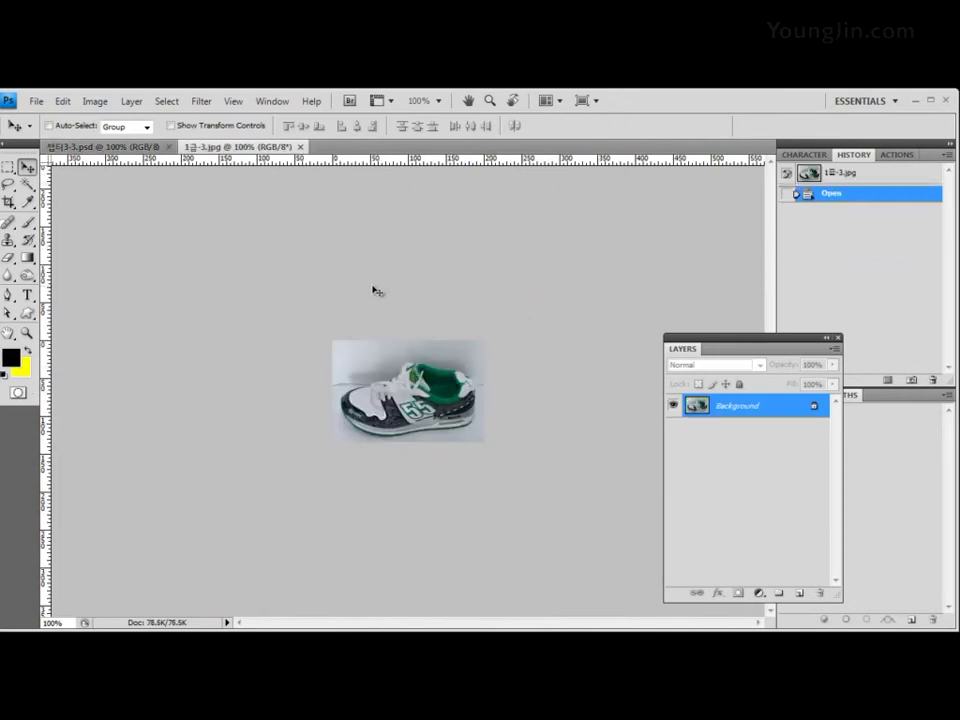
pyautogui.moveTo(295, 147); pyautogui.dragTo(290, 150)
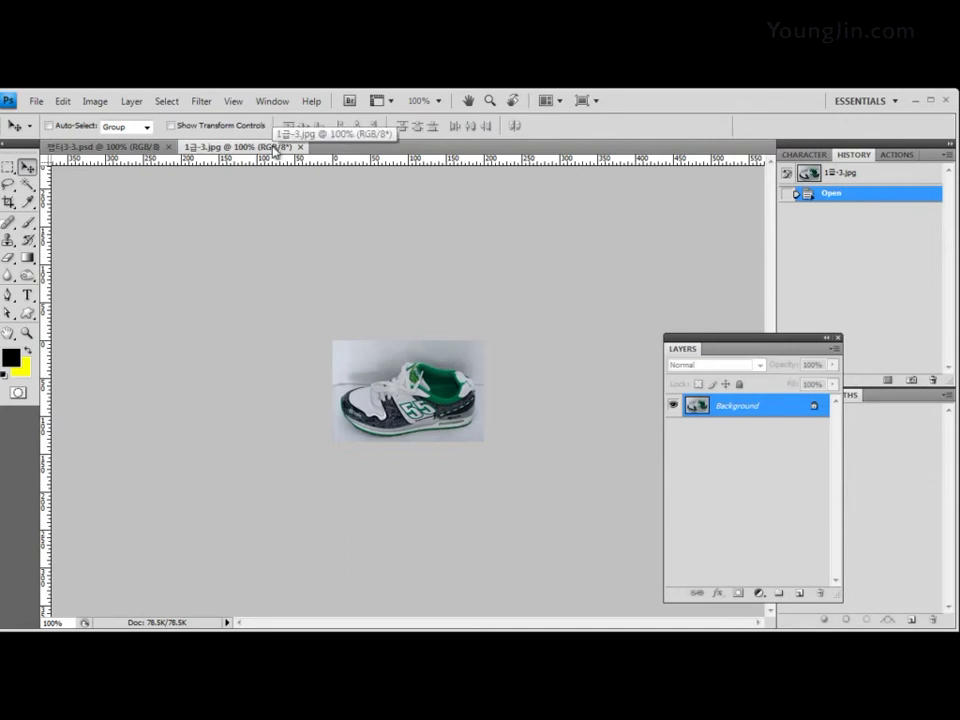
# Step: Activate the Magic Wand tool for the shoe photo and set its tolerance to 12
pyautogui.hotkey('ctrl', '+')
pyautogui.hotkey('ctrl', '+')
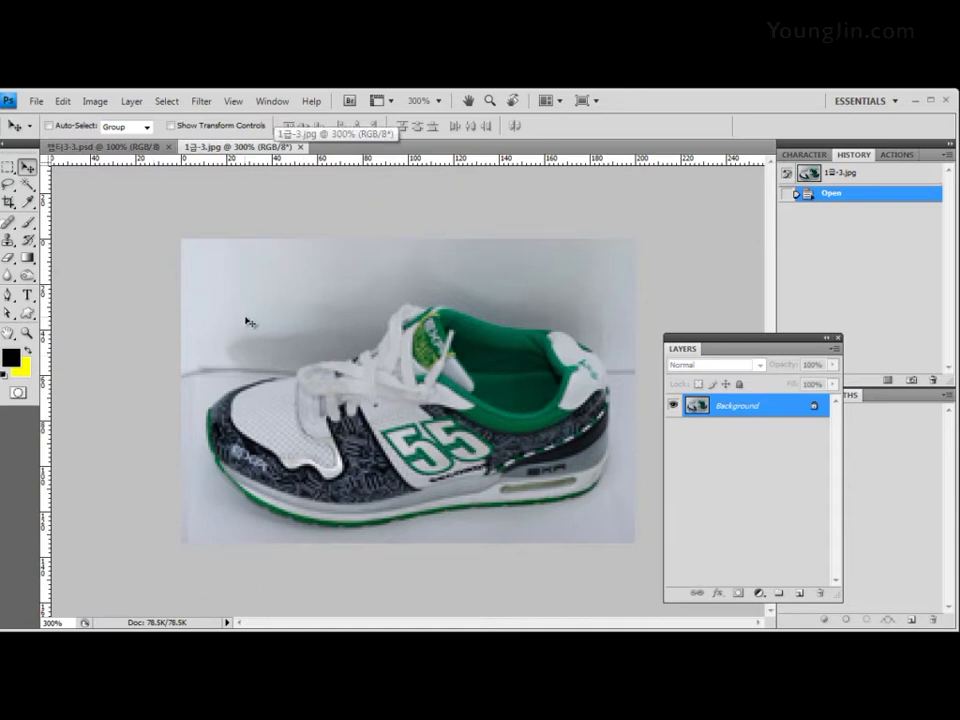
pyautogui.click(29, 186)
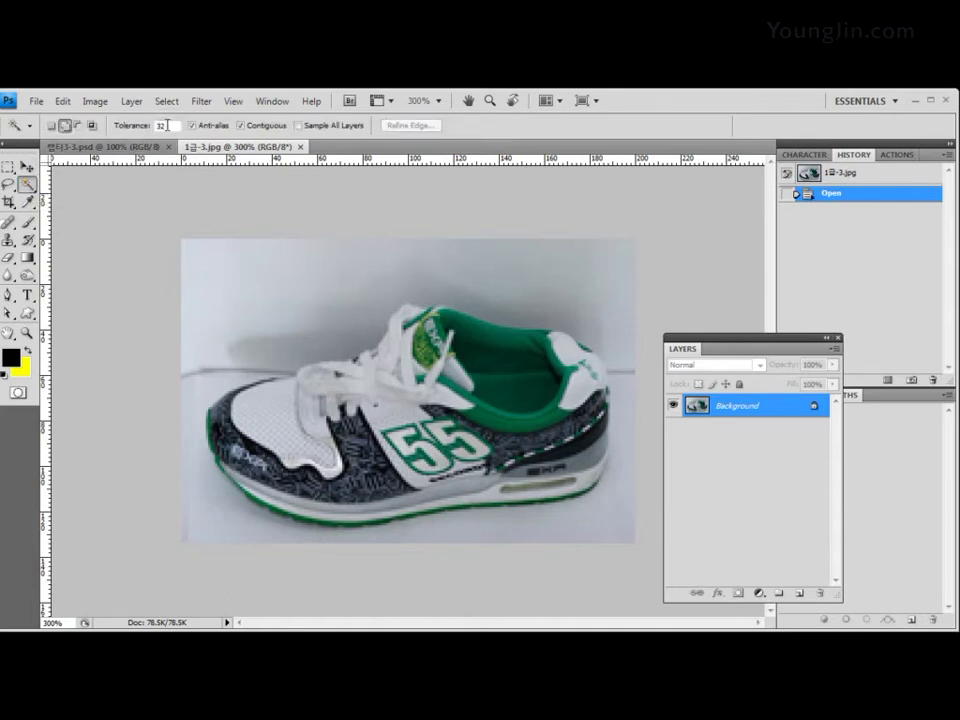
pyautogui.click(167, 126)
pyautogui.write('12')
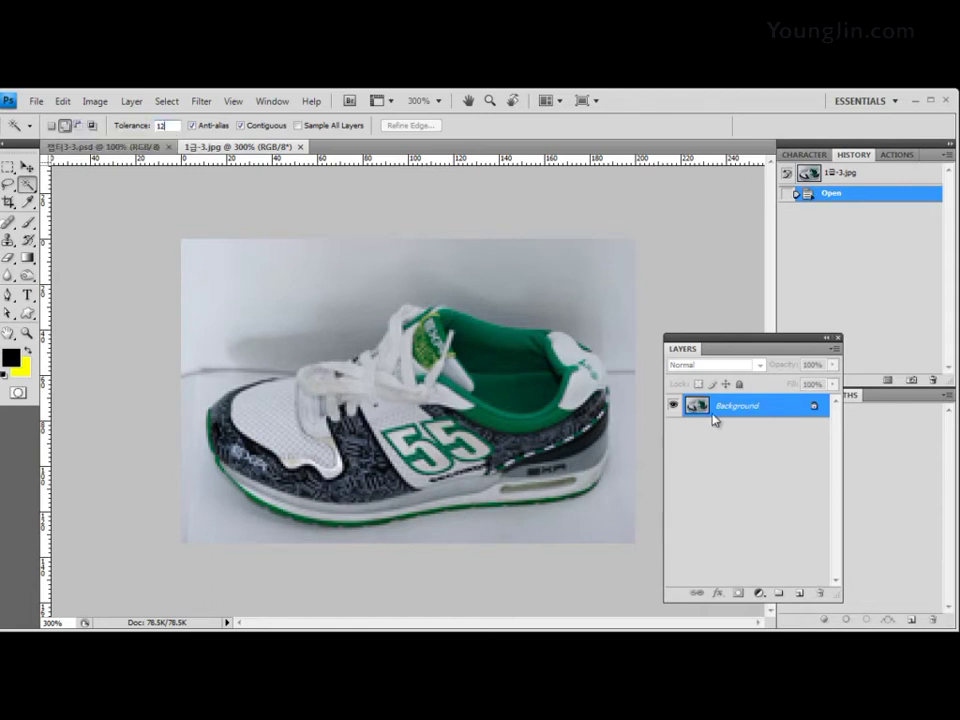
# Step: Start a new Magic Wand selection on the wall behind the shoe and add its neighbouring grey areas
pyautogui.click(51, 126)
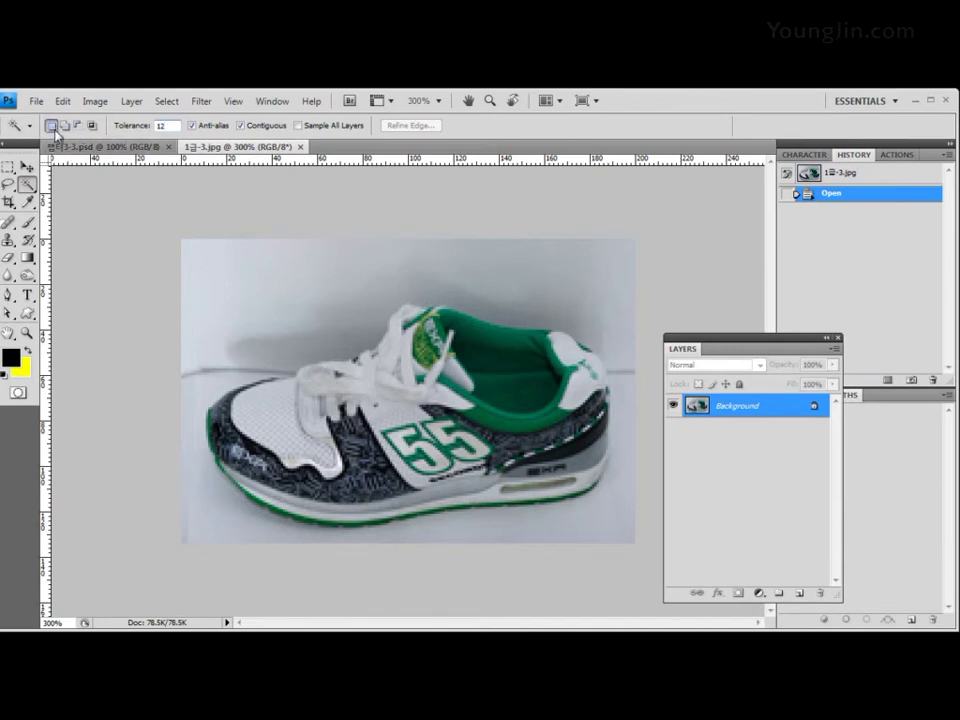
pyautogui.click(354, 317)
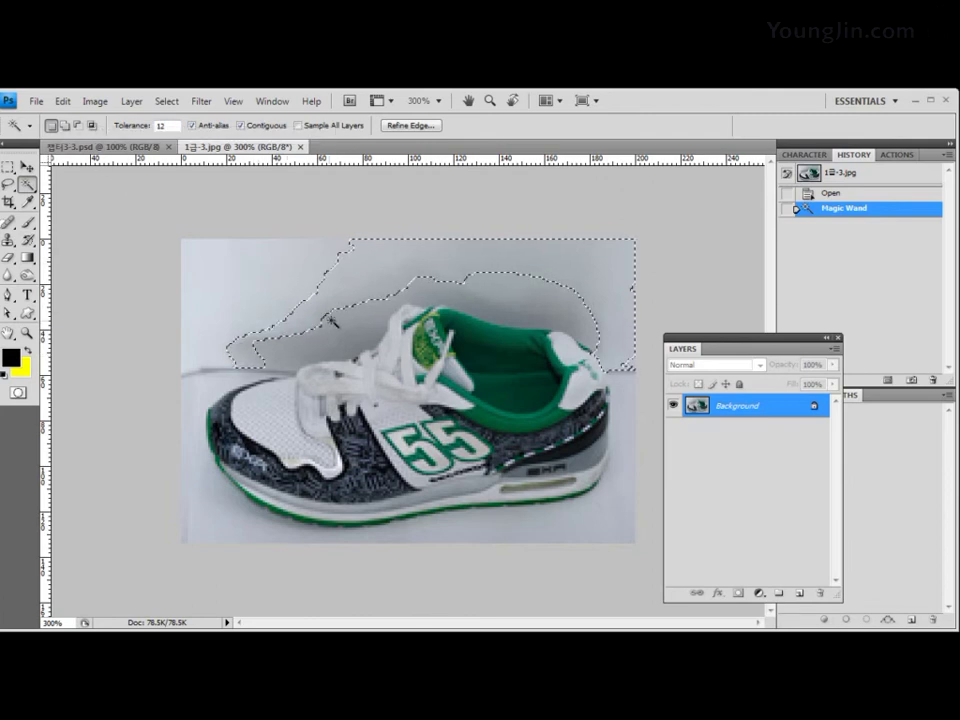
pyautogui.keyDown('shift'); pyautogui.click(274, 279); pyautogui.keyUp('shift')
pyautogui.click(64, 125)
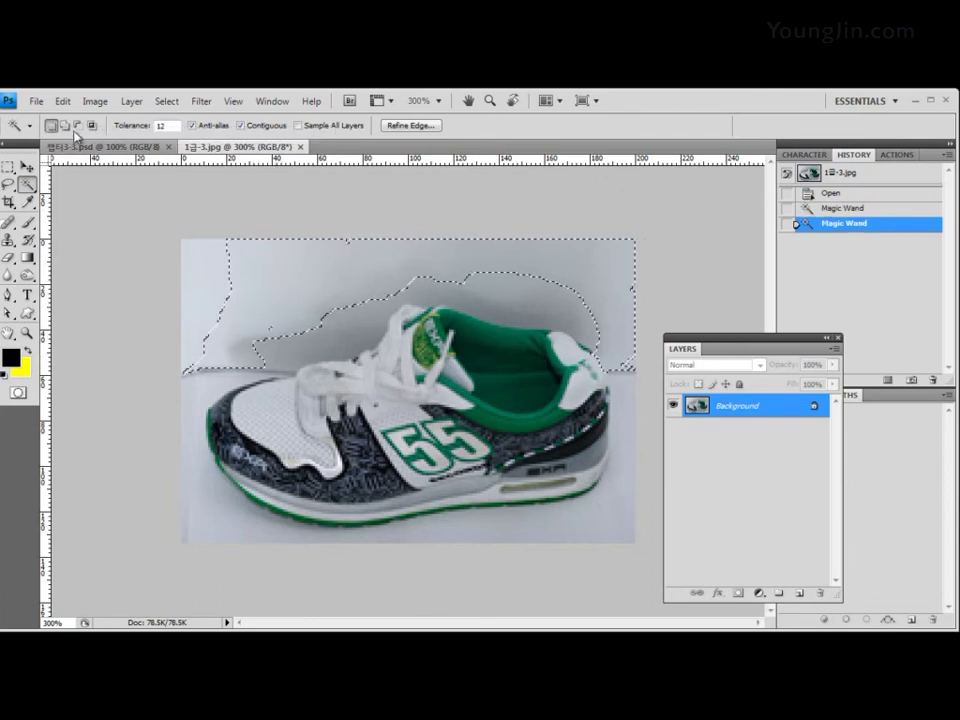
pyautogui.keyDown('shift'); pyautogui.click(305, 352); pyautogui.keyUp('shift')
pyautogui.keyDown('shift'); pyautogui.click(197, 280); pyautogui.keyUp('shift')
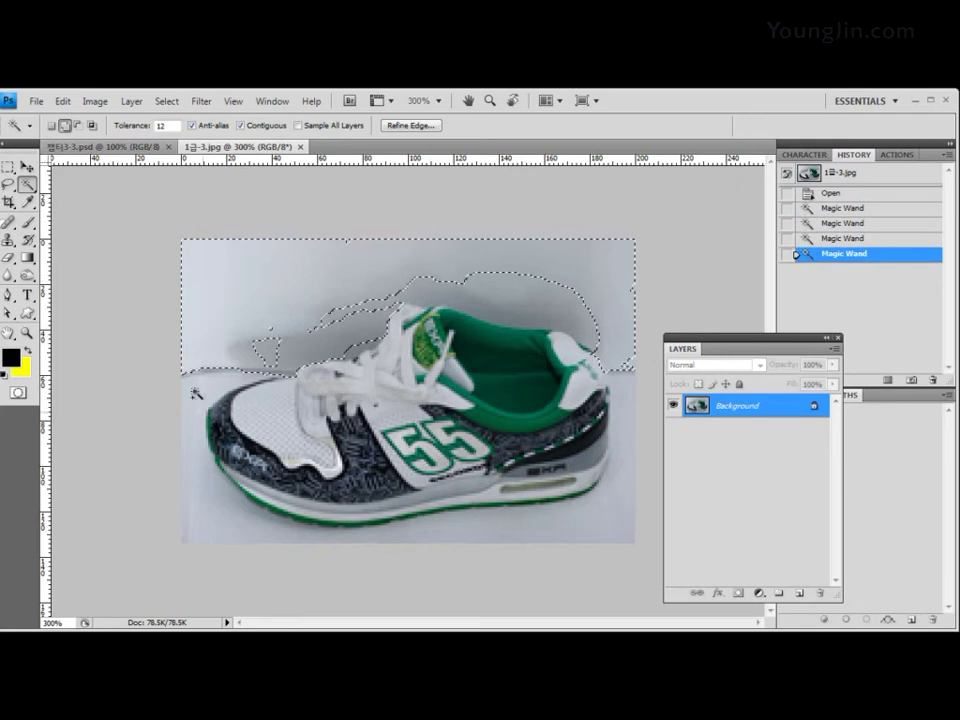
# Step: Add the floor around the shoe, the horizon line and the remaining shadow areas to the Magic Wand selection
pyautogui.keyDown('shift'); pyautogui.click(190, 460); pyautogui.keyUp('shift')
pyautogui.click(622, 520)
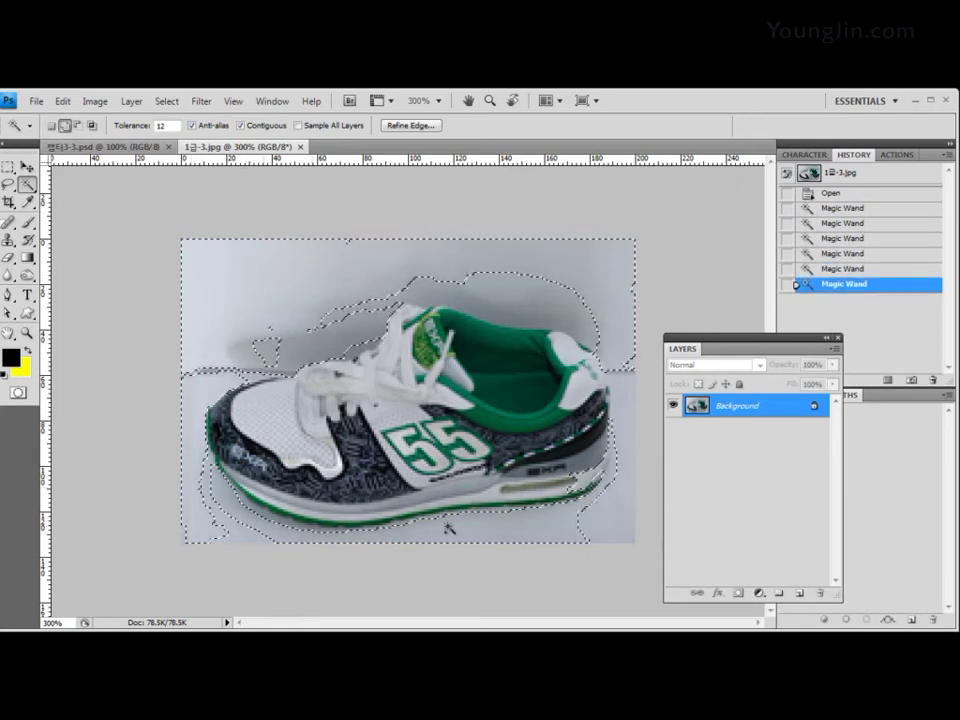
pyautogui.click(632, 403)
pyautogui.click(636, 376)
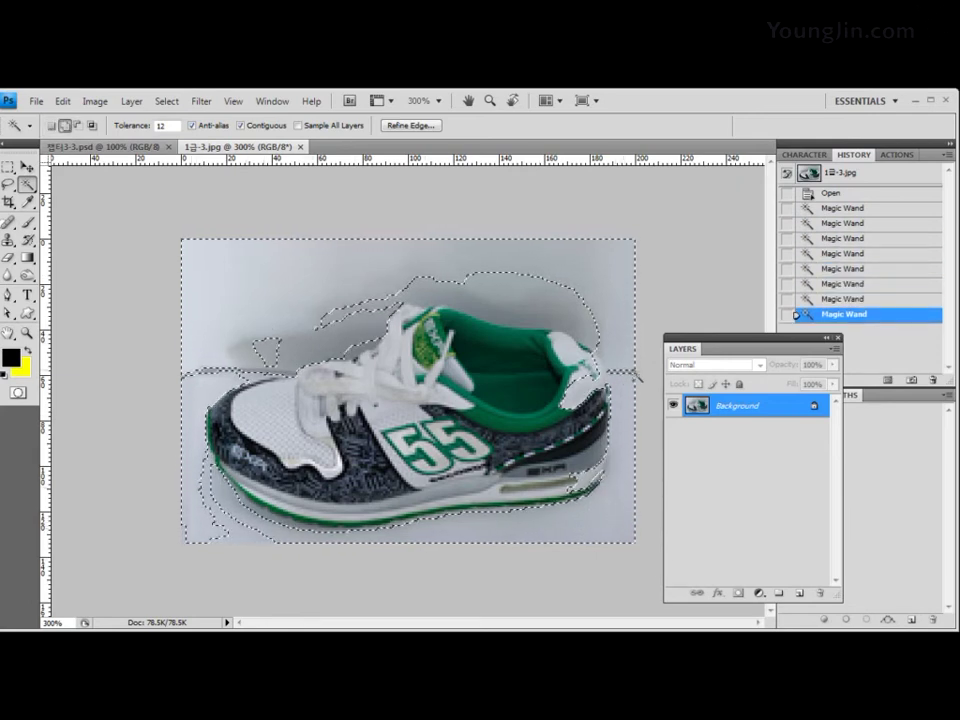
pyautogui.click(622, 374)
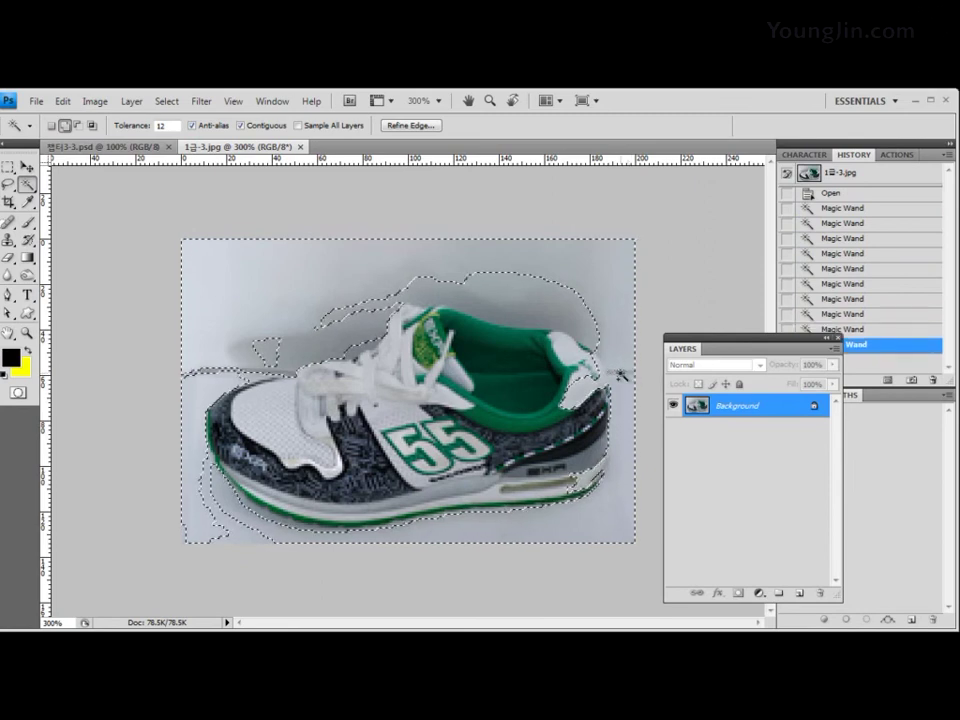
pyautogui.click(489, 303)
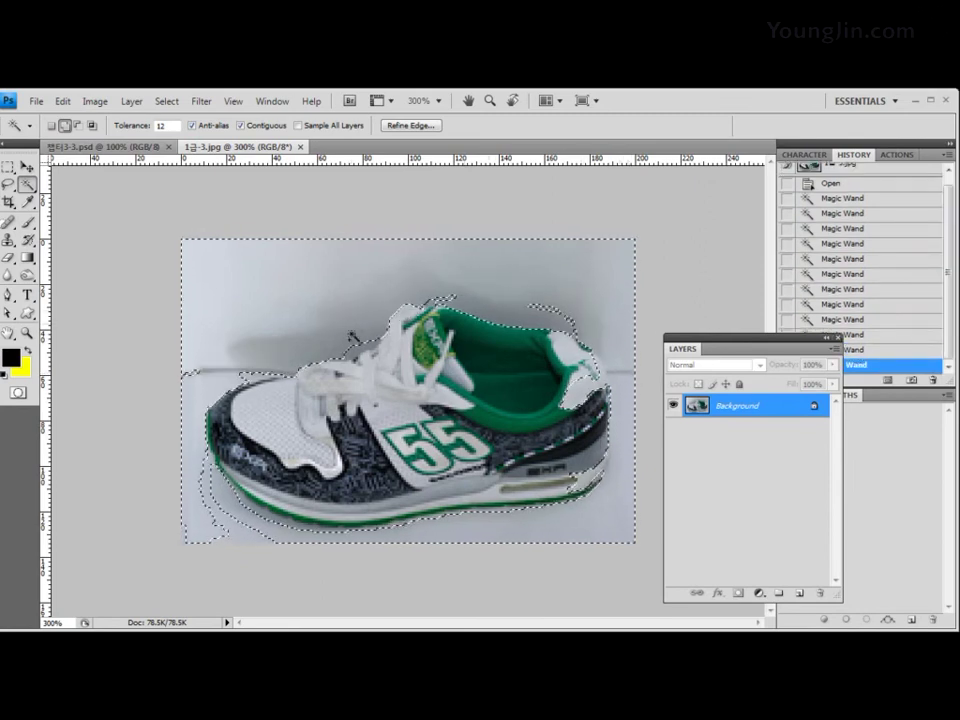
pyautogui.click(356, 346)
pyautogui.click(253, 377)
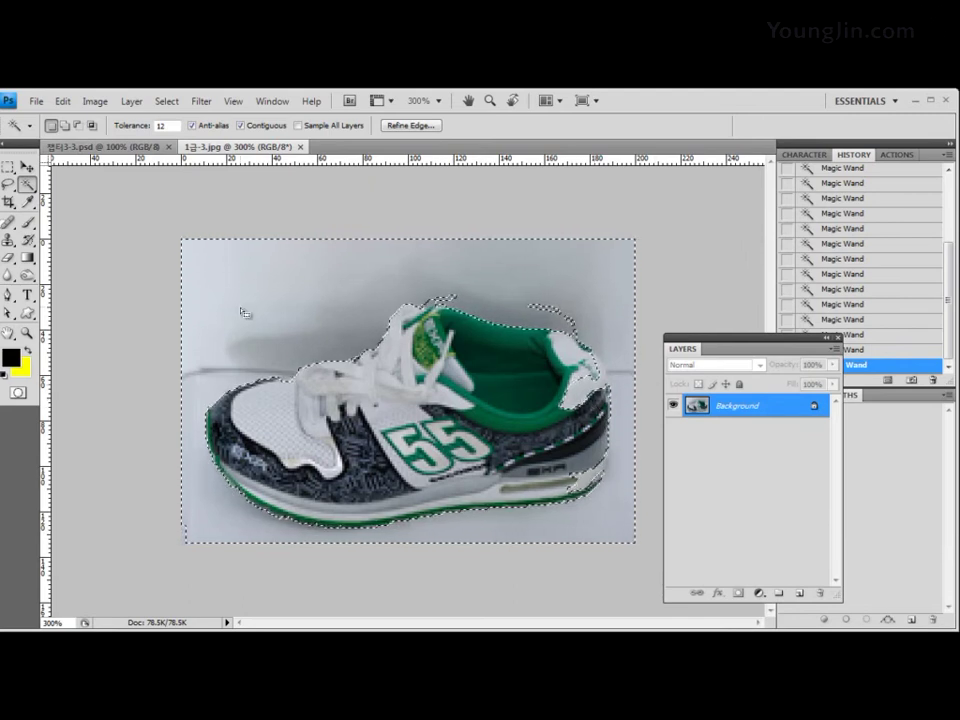
# Step: Clean up the selection with the Lasso, subtracting the shoe's heel and rear sole and adding the missed patches above the collar
pyautogui.click(10, 186)
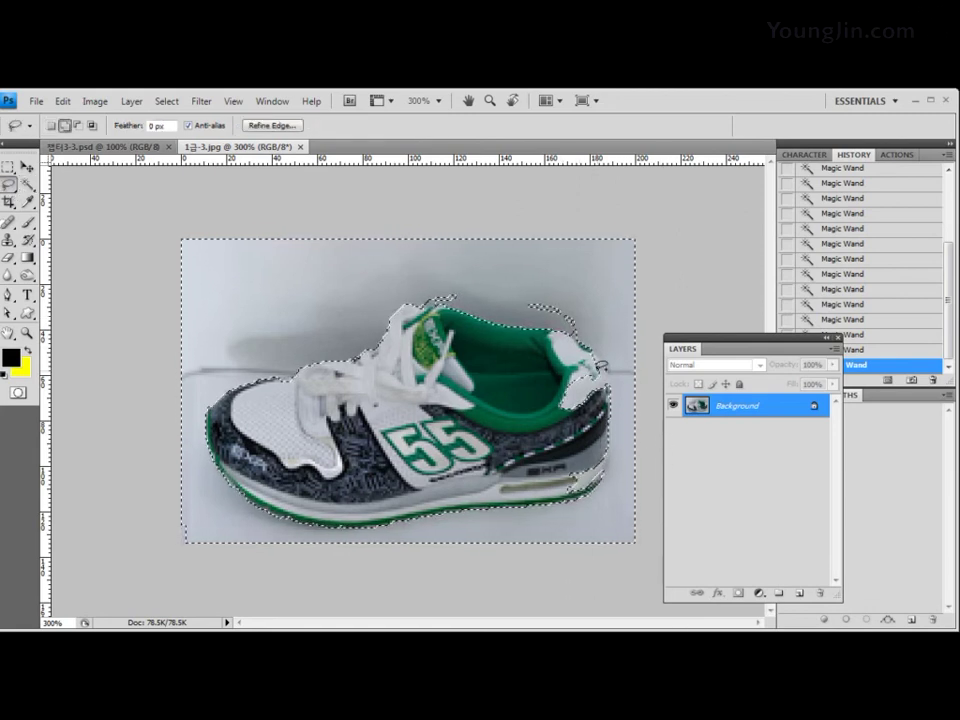
pyautogui.press('alt')
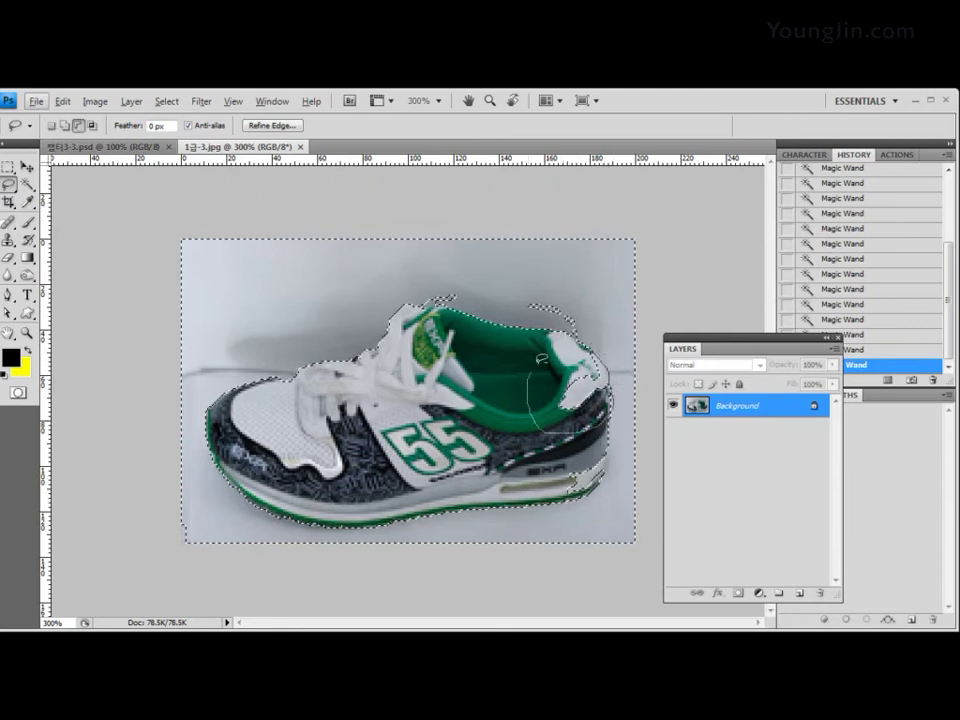
pyautogui.moveTo(591, 345); pyautogui.dragTo(605, 395)
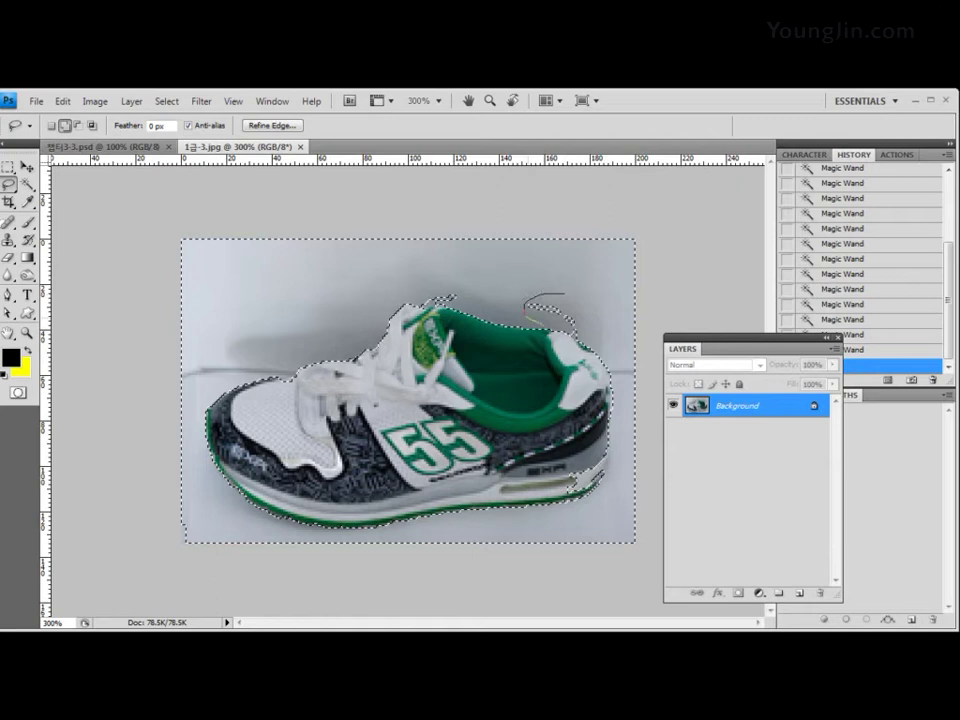
pyautogui.moveTo(600, 288); pyautogui.dragTo(590, 340)
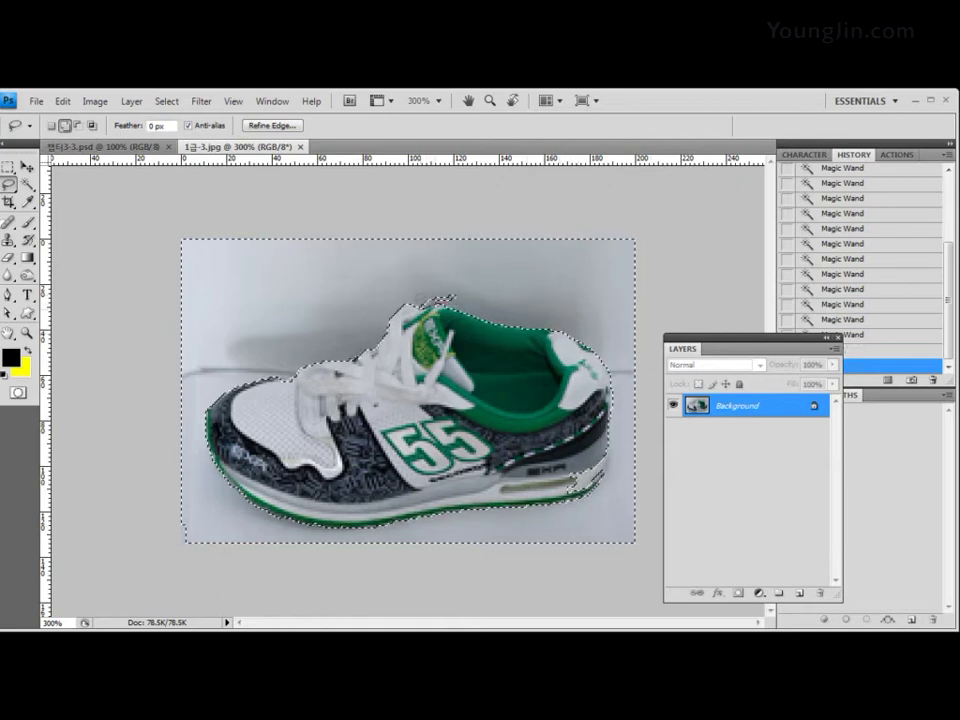
pyautogui.moveTo(450, 297); pyautogui.dragTo(420, 305)
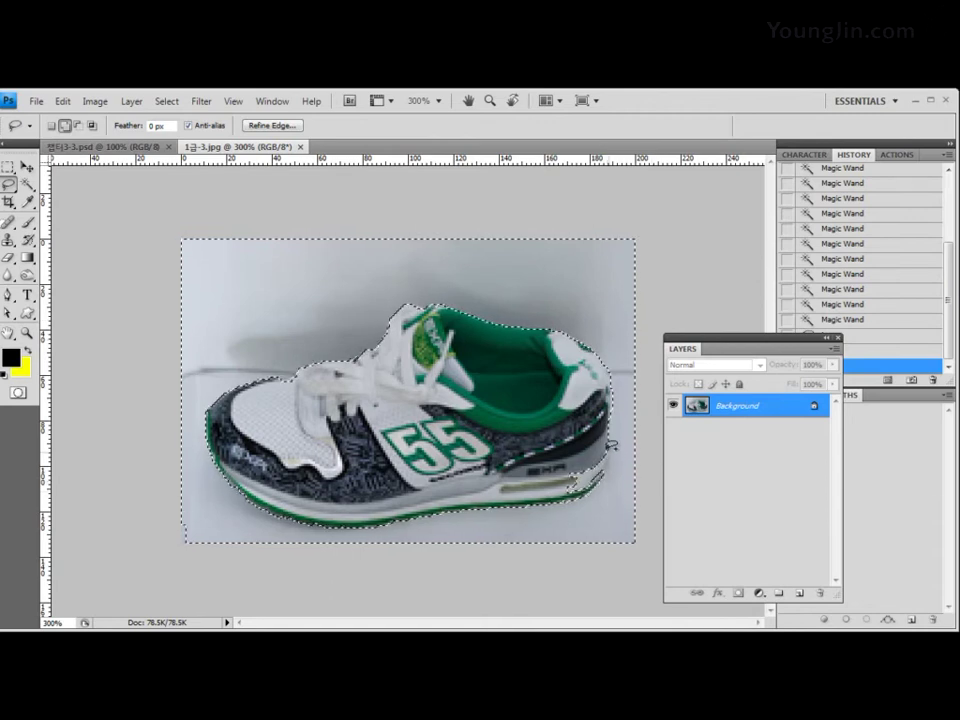
pyautogui.press('alt')
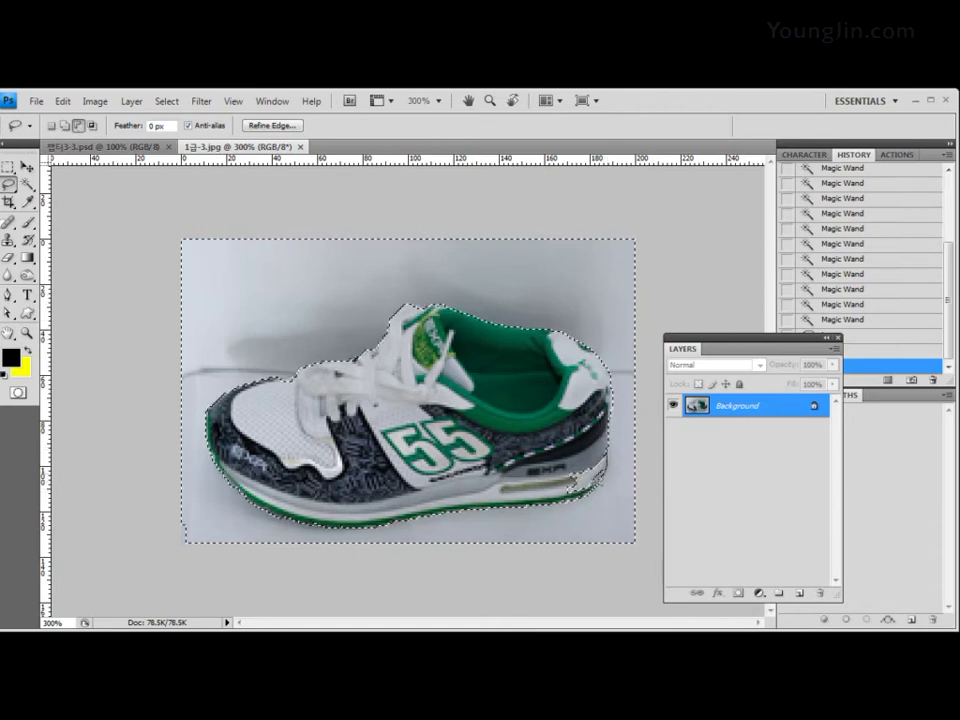
pyautogui.moveTo(438, 366)
pyautogui.mouseDown()
pyautogui.moveTo(420, 370)
pyautogui.moveTo(446, 325)
pyautogui.moveTo(432, 368)
pyautogui.mouseUp()
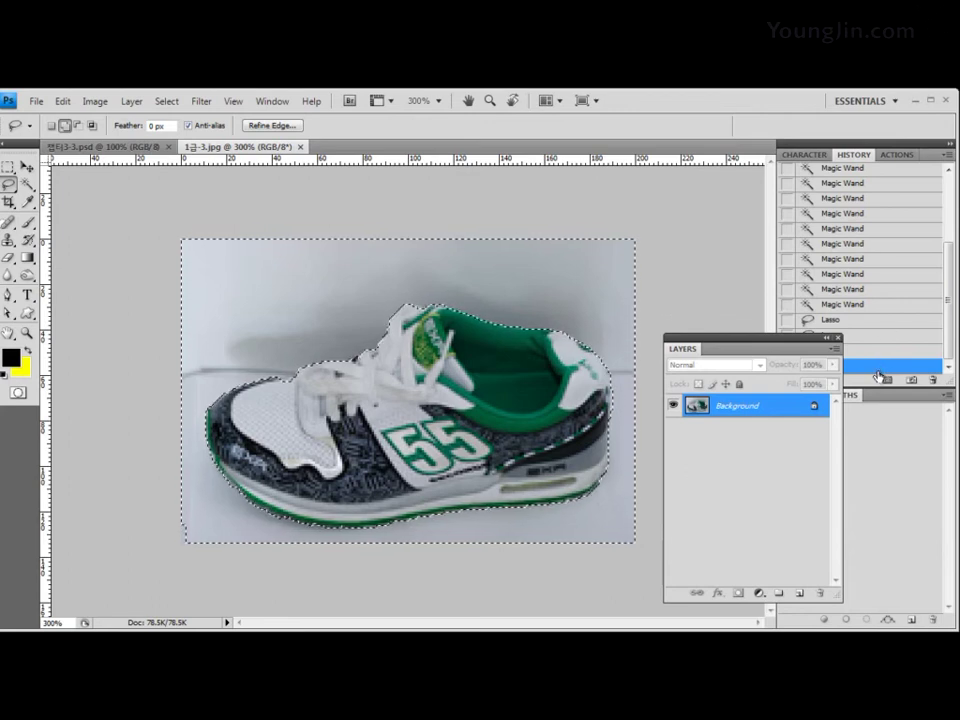
pyautogui.hotkey('ctrl', 'd')
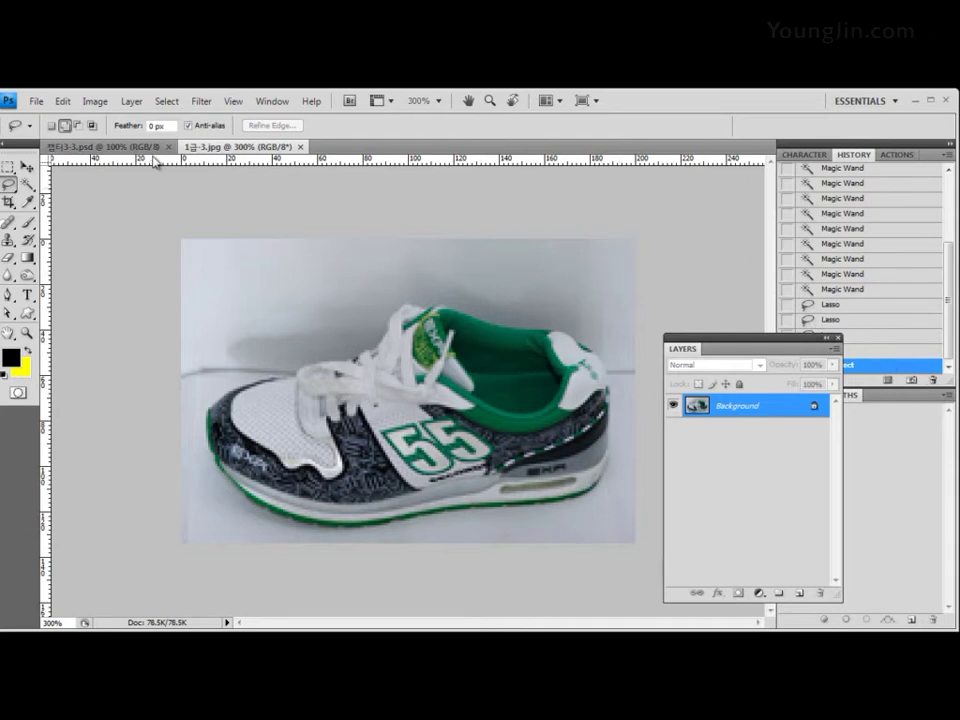
pyautogui.moveTo(9, 184)
pyautogui.mouseDown()
pyautogui.moveTo(53, 208)
pyautogui.moveTo(102, 214)
pyautogui.mouseUp()
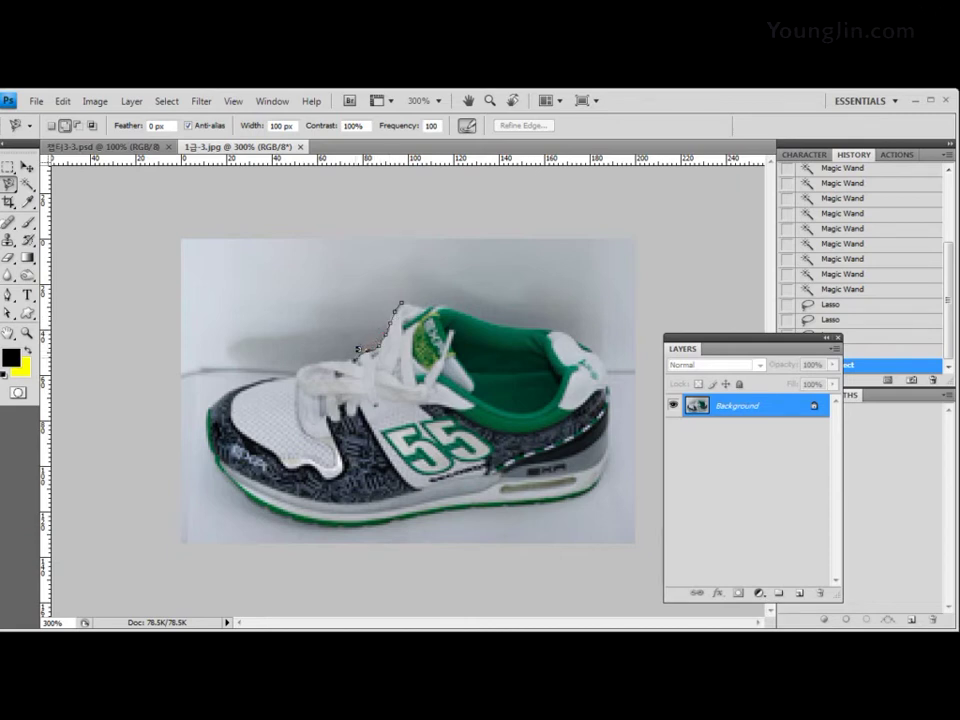
pyautogui.moveTo(358, 349)
pyautogui.mouseDown()
pyautogui.moveTo(297, 370)
pyautogui.moveTo(232, 388)
pyautogui.mouseUp()
pyautogui.press('Escape')
pyautogui.click(31, 186)
pyautogui.click(28, 185)
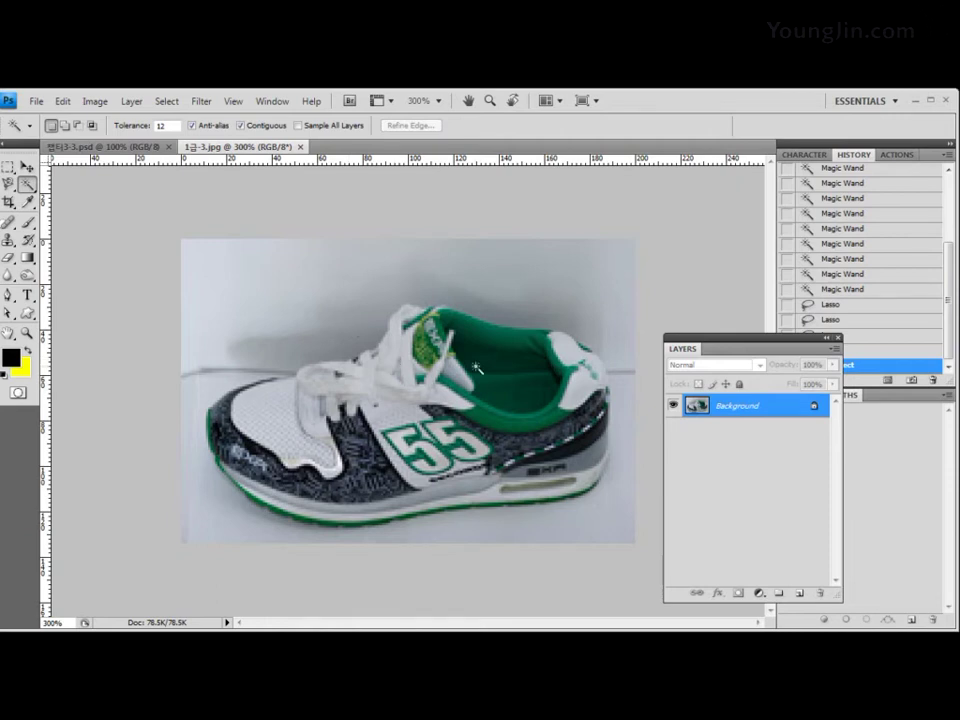
pyautogui.click(8, 184)
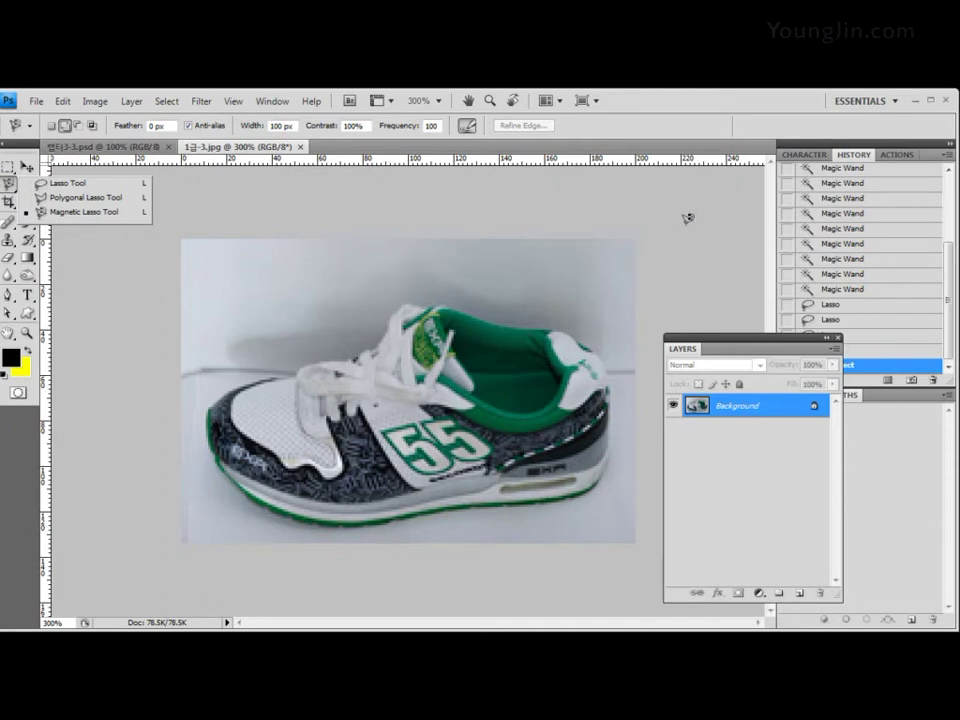
pyautogui.click(880, 291)
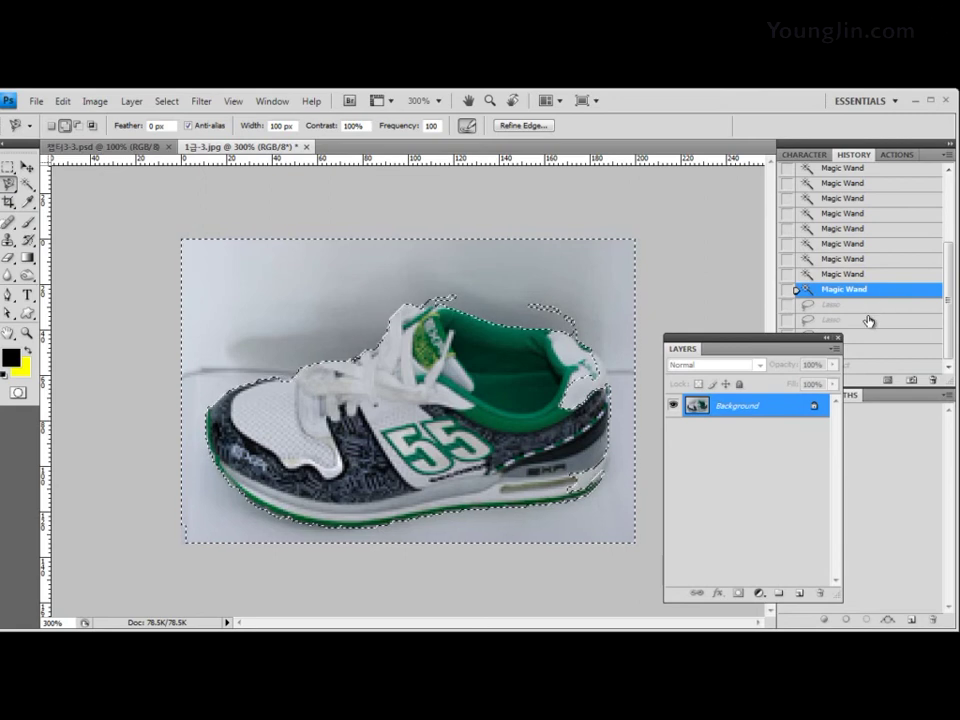
pyautogui.click(874, 345)
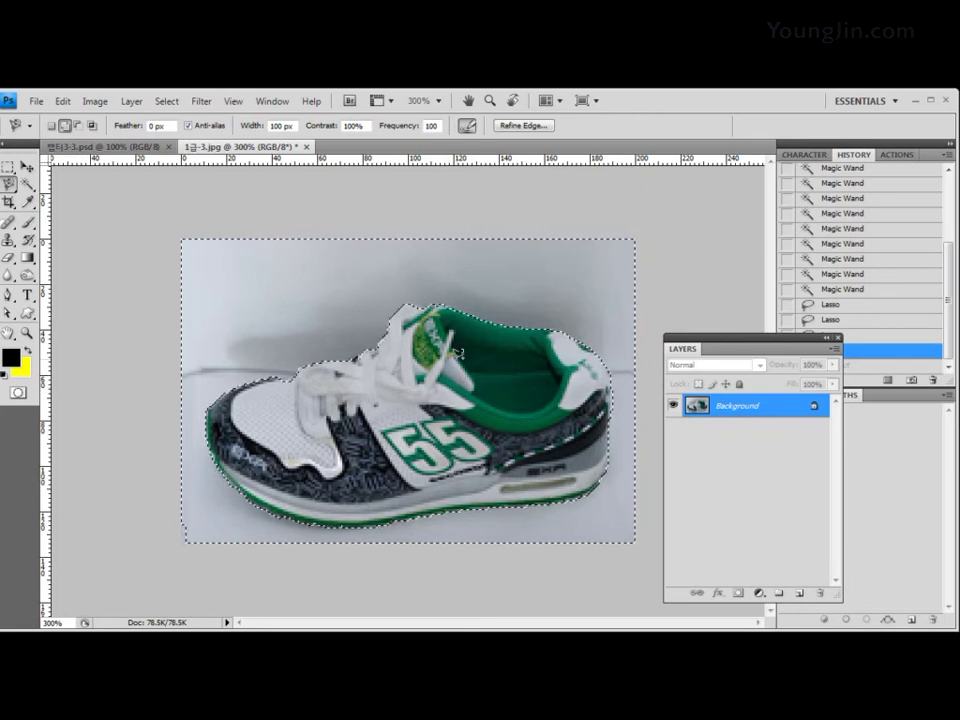
# Step: Tidy the background selection's edge beside the laces and invert it to select the shoe
pyautogui.keyDown('shift'); pyautogui.click(457, 352); pyautogui.keyUp('shift')
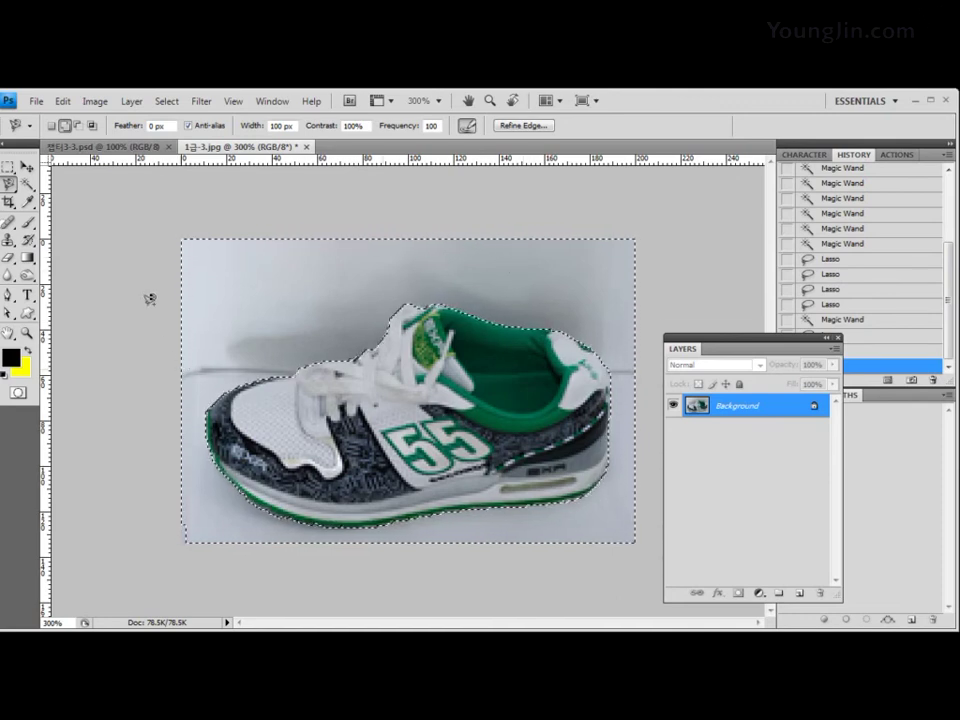
pyautogui.click(168, 101)
pyautogui.click(180, 162)
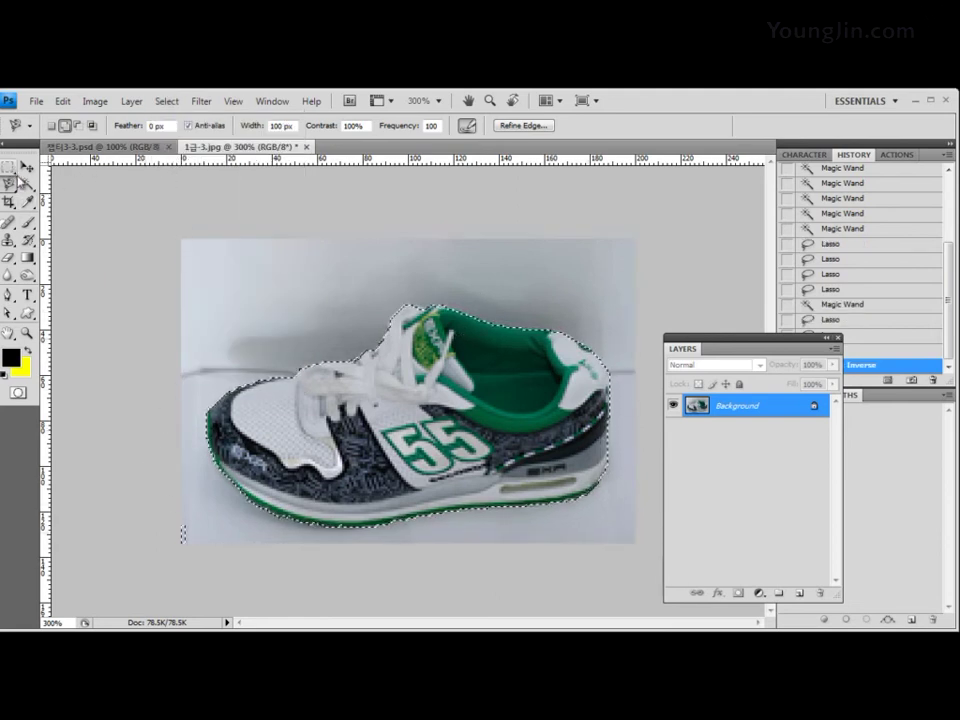
# Step: Subtract the stray strip at the photo's lower-left corner from the shoe selection with the Rectangular Marquee
pyautogui.click(8, 167)
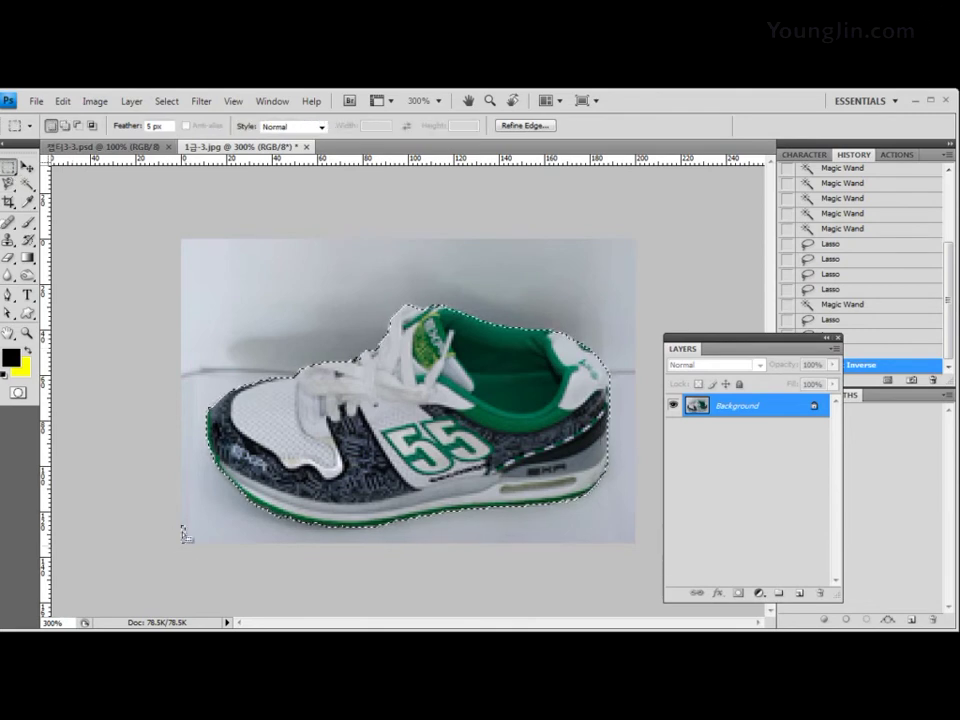
pyautogui.press('alt')
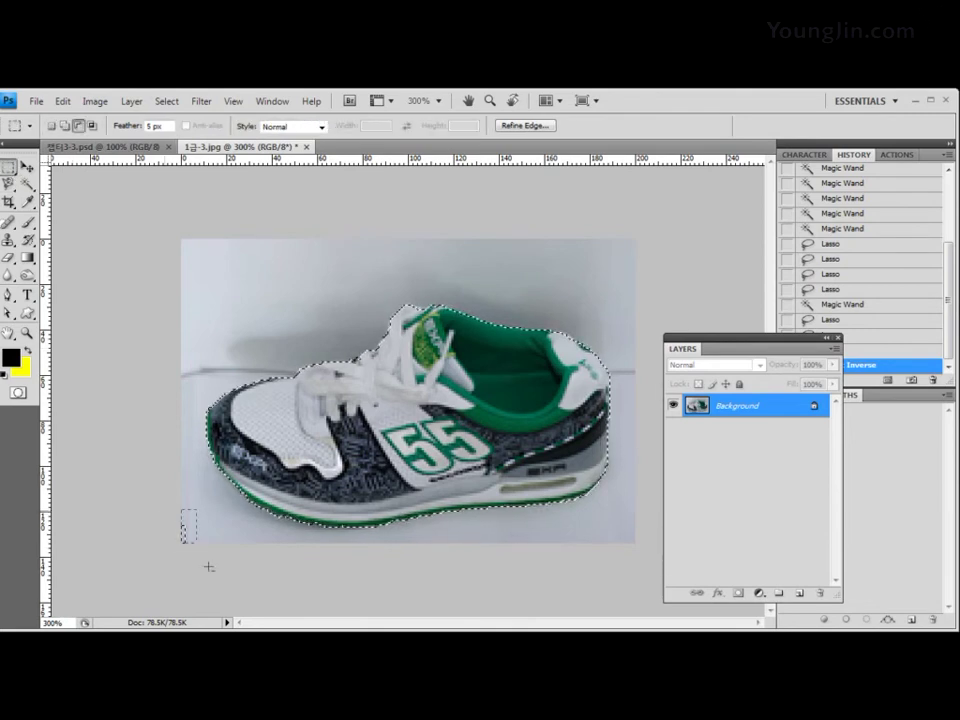
pyautogui.moveTo(215, 572); pyautogui.dragTo(156, 581)
pyautogui.press('alt')
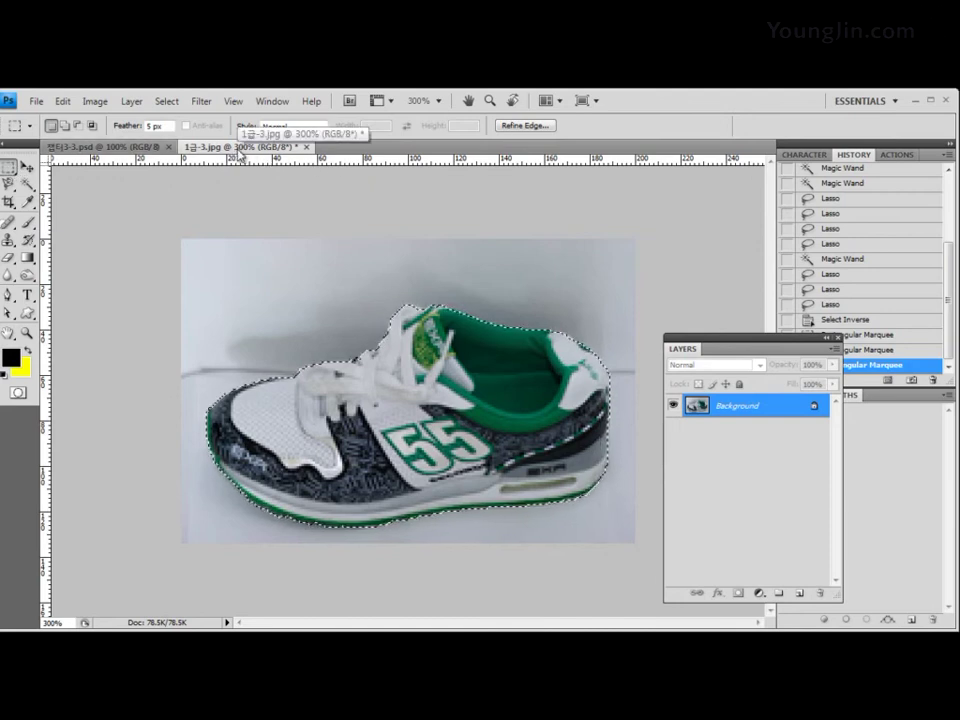
# Step: Float the 1급-3.jpg and 챕터3-3.psd documents as separate windows at 100% zoom
pyautogui.hotkey('ctrl', '-')
pyautogui.hotkey('ctrl', '-')
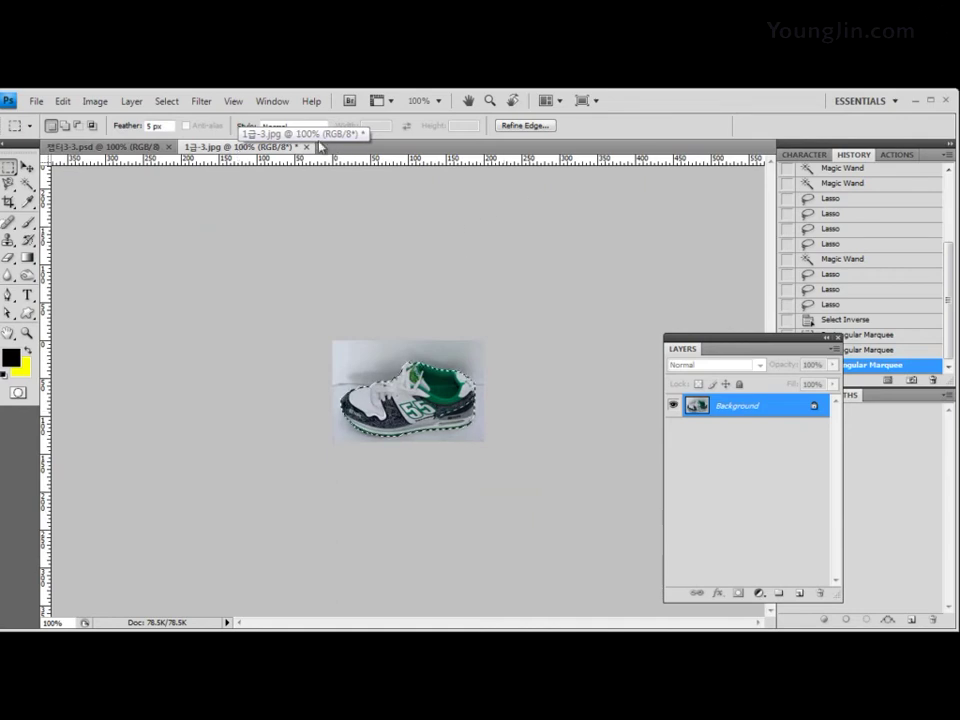
pyautogui.moveTo(247, 149); pyautogui.dragTo(455, 220)
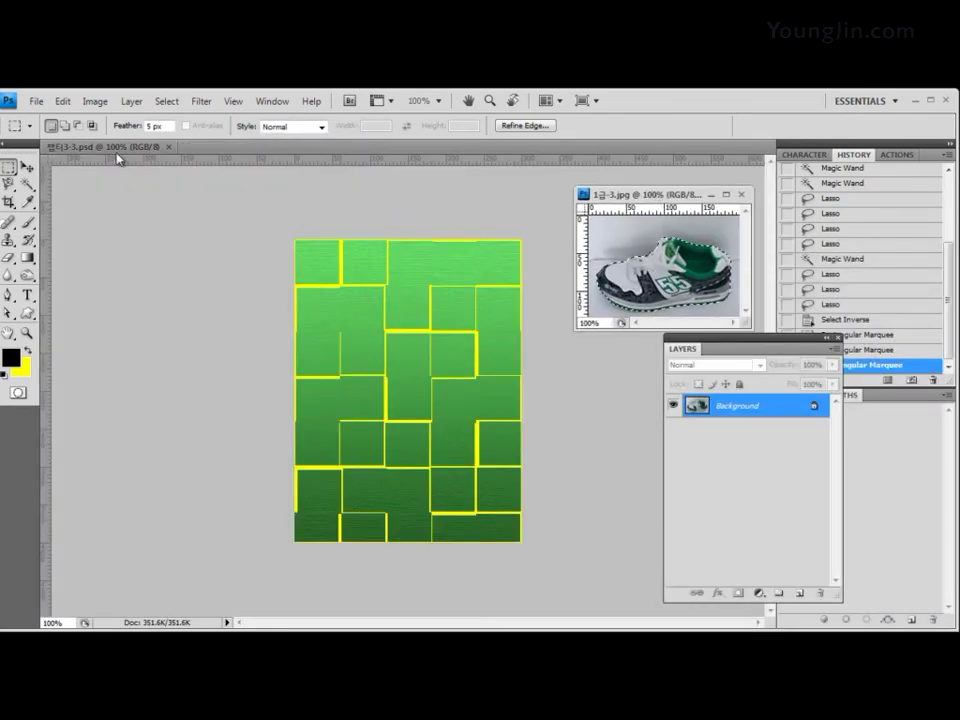
pyautogui.moveTo(118, 150); pyautogui.dragTo(158, 158)
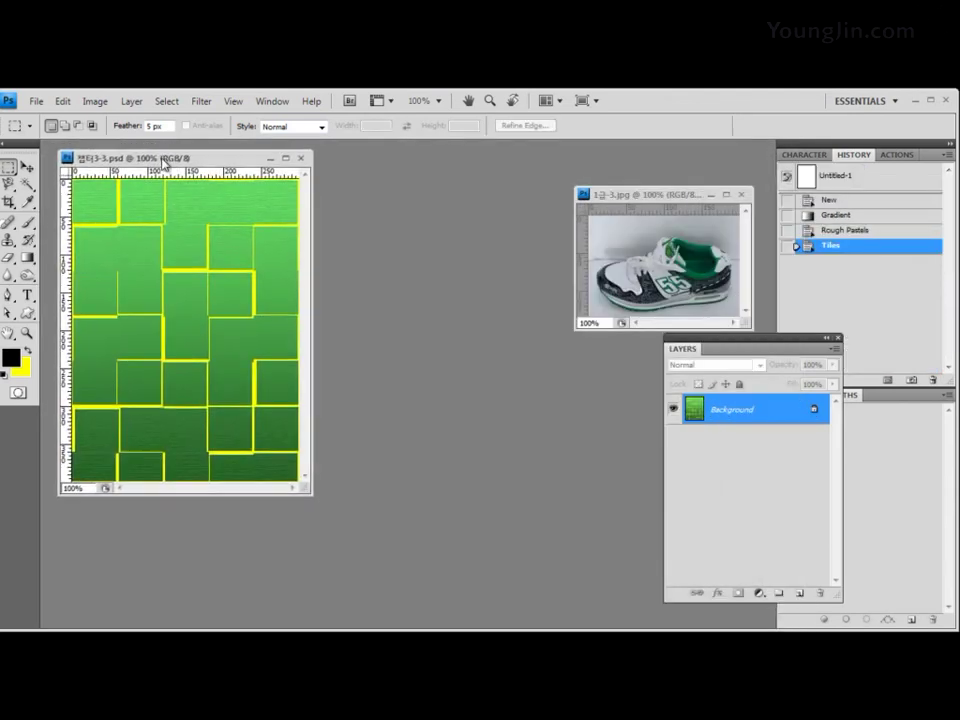
# Step: Transfer the selected shoe with the Move tool onto the middle of the tiled background in 챕터3-3.psd
pyautogui.click(27, 166)
pyautogui.moveTo(681, 195); pyautogui.dragTo(455, 195)
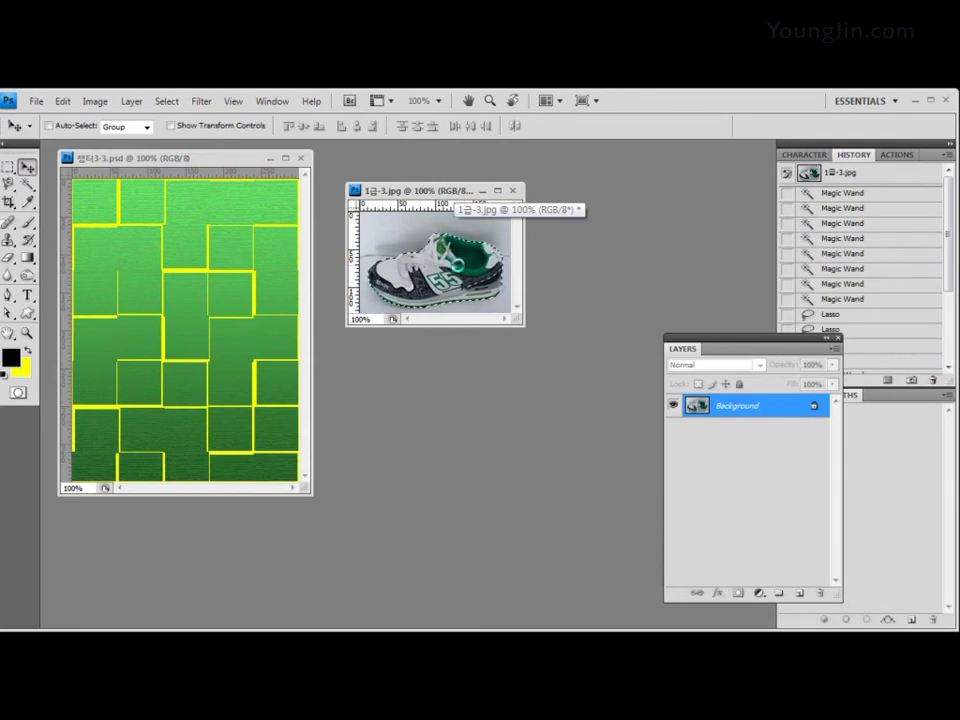
pyautogui.moveTo(455, 262); pyautogui.dragTo(205, 265)
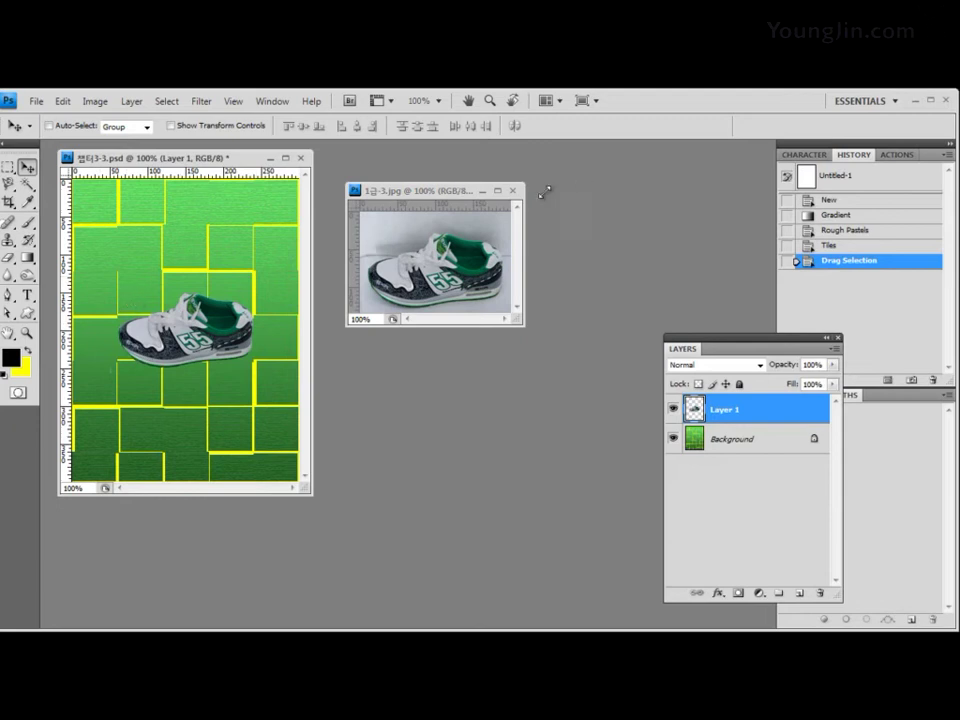
# Step: Close 1급-3.jpg without saving its changes and reposition the 챕터3-3.psd window
pyautogui.moveTo(420, 190); pyautogui.dragTo(538, 194)
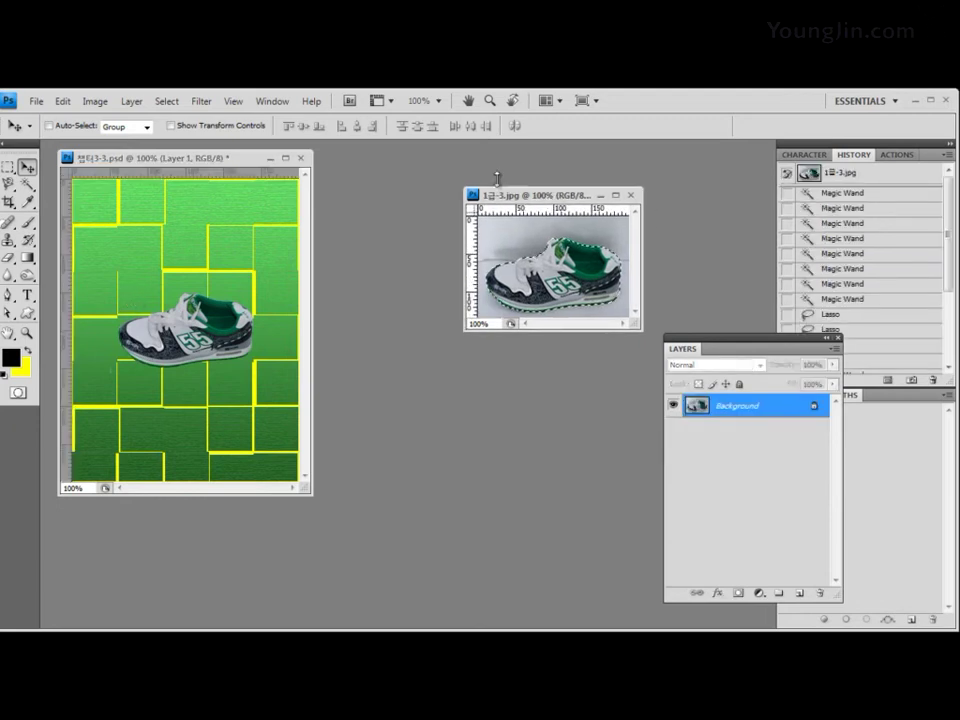
pyautogui.click(632, 196)
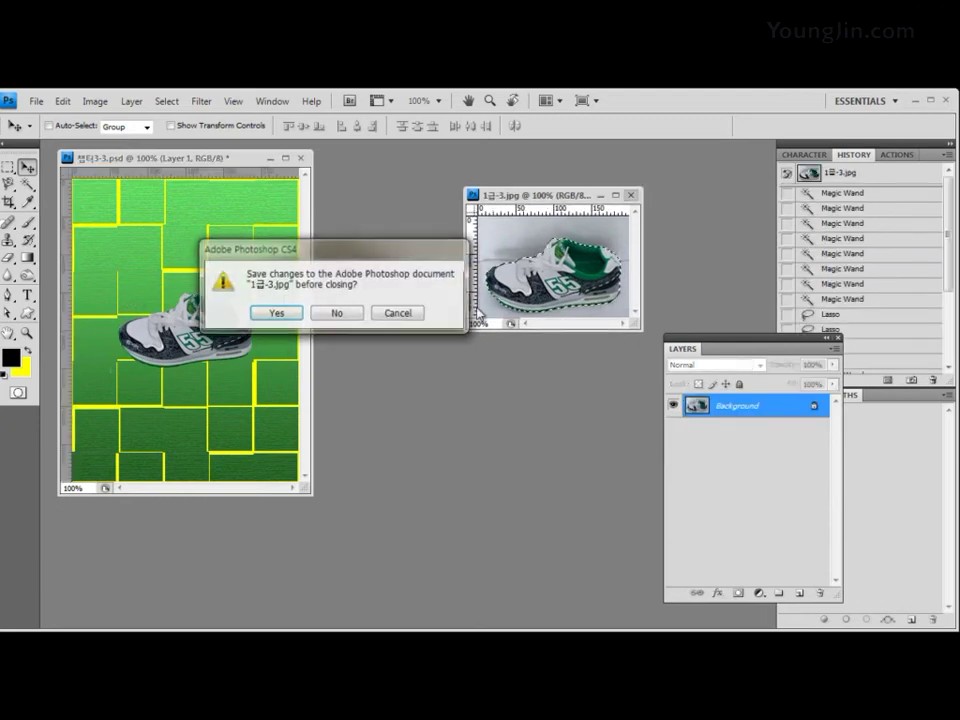
pyautogui.click(336, 314)
pyautogui.moveTo(231, 165); pyautogui.dragTo(252, 170)
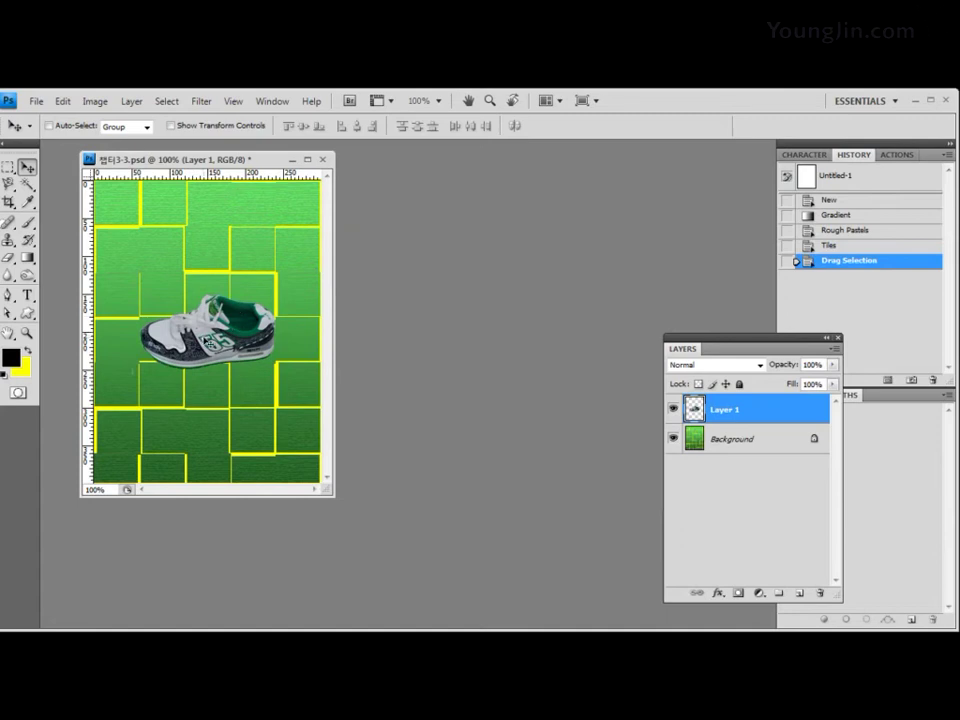
# Step: Free-transform the shoe to about 63% scale and a 67.4° rotation, placing it in the lower-left part of the tiled background
pyautogui.hotkey('ctrl', 't')
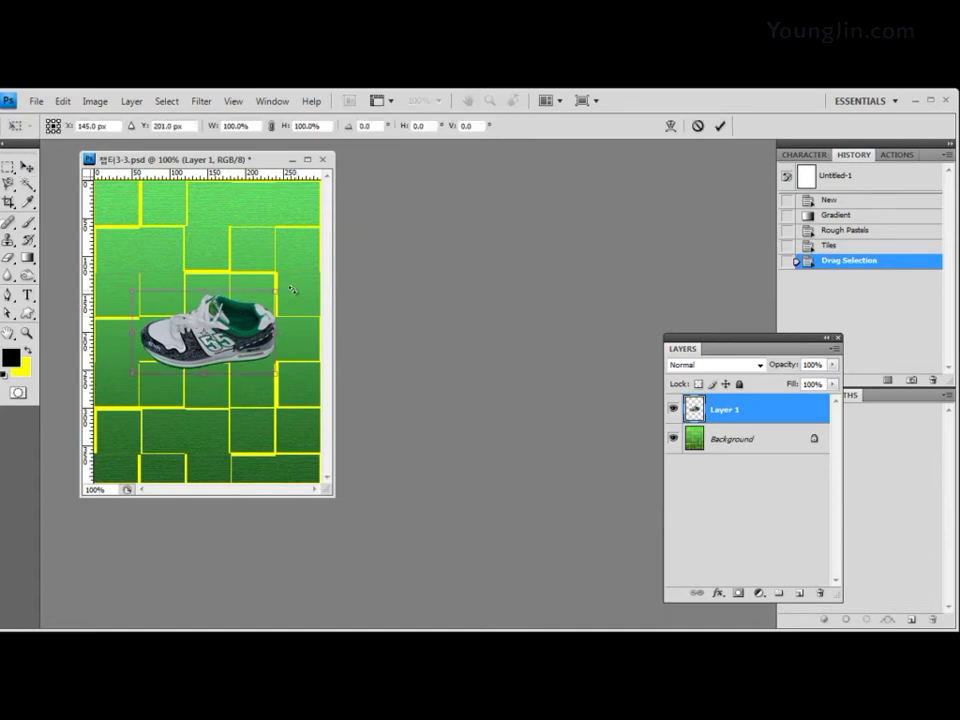
pyautogui.moveTo(288, 289); pyautogui.dragTo(270, 359)
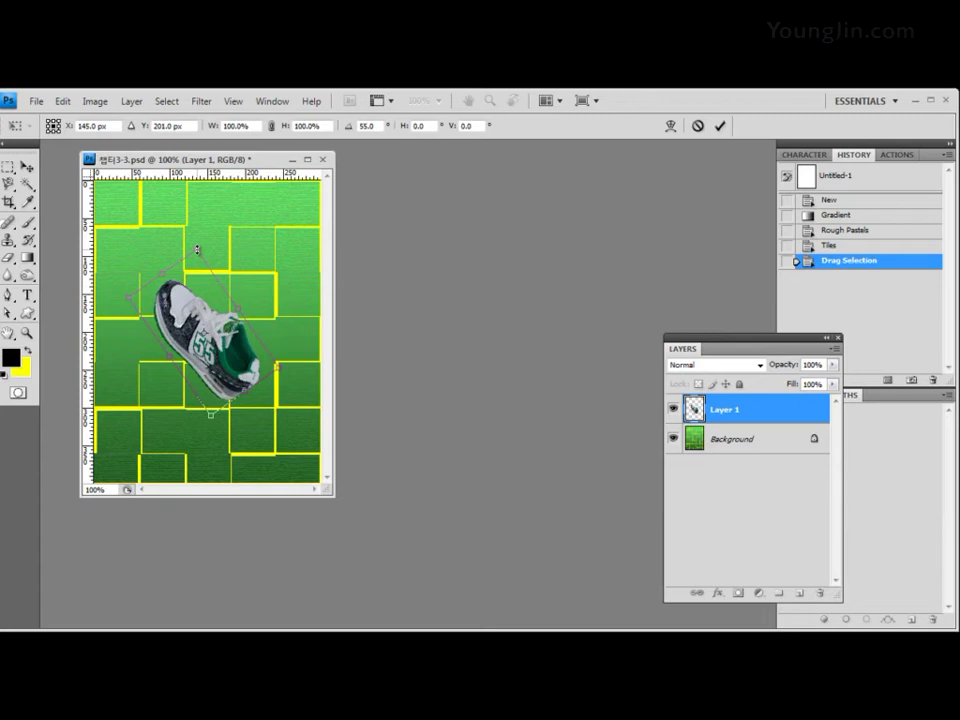
pyautogui.moveTo(197, 249); pyautogui.dragTo(208, 336)
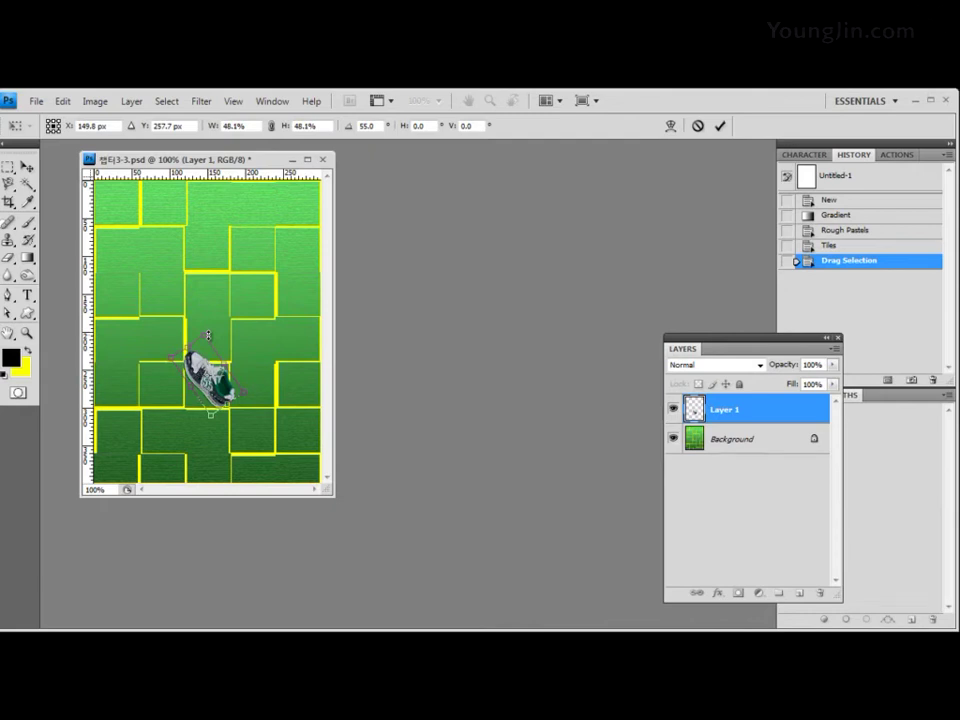
pyautogui.moveTo(254, 392); pyautogui.dragTo(197, 432)
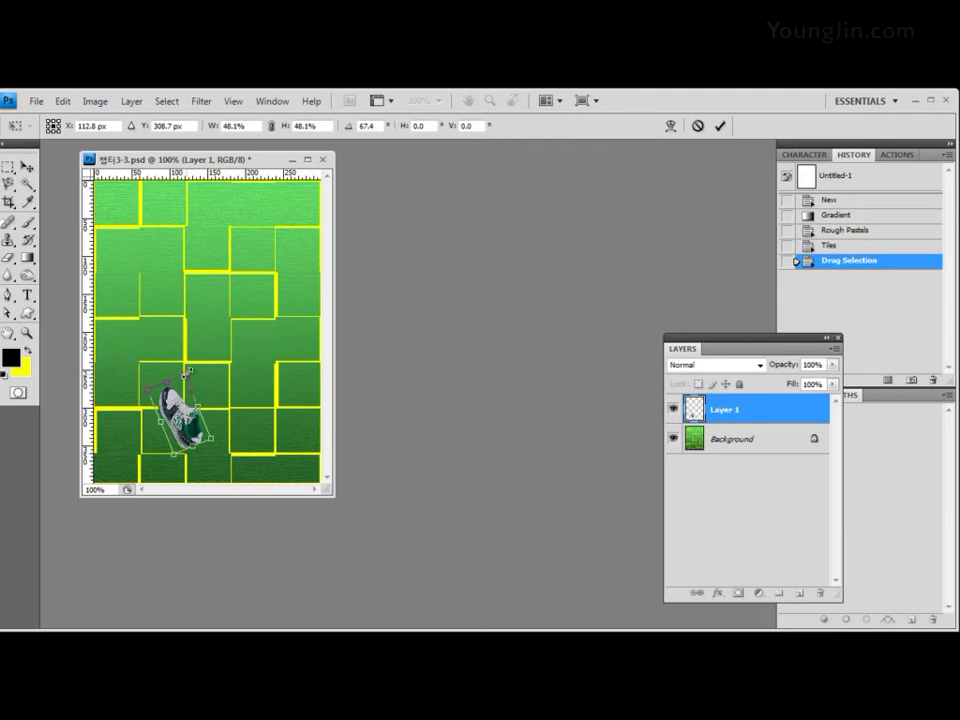
pyautogui.moveTo(187, 372)
pyautogui.mouseDown()
pyautogui.moveTo(181, 350)
pyautogui.moveTo(186, 358)
pyautogui.mouseUp()
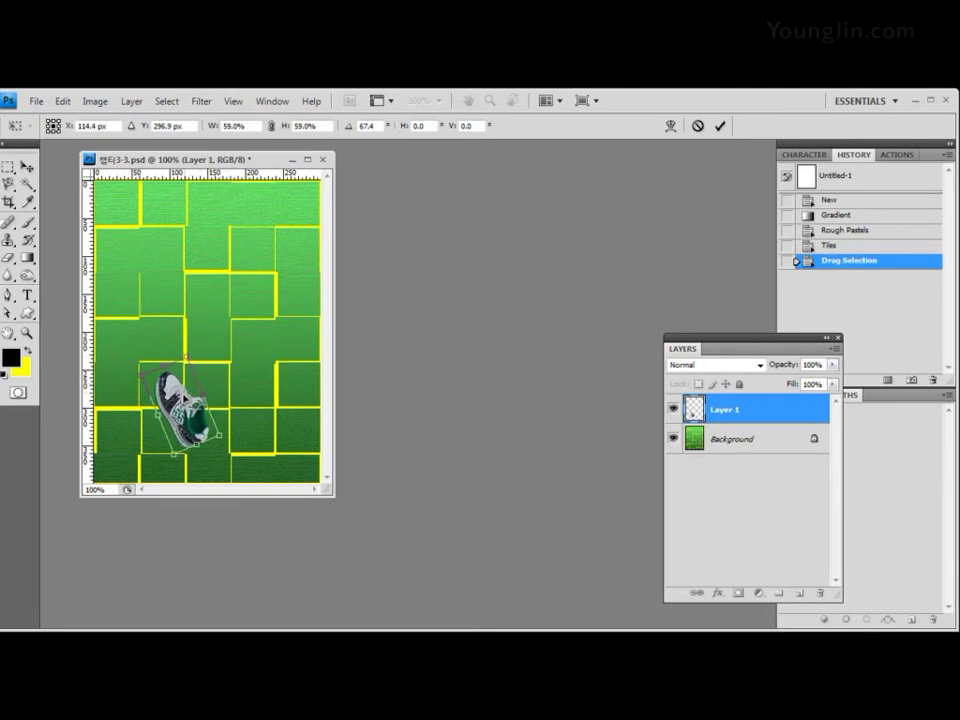
pyautogui.moveTo(195, 411); pyautogui.dragTo(190, 413)
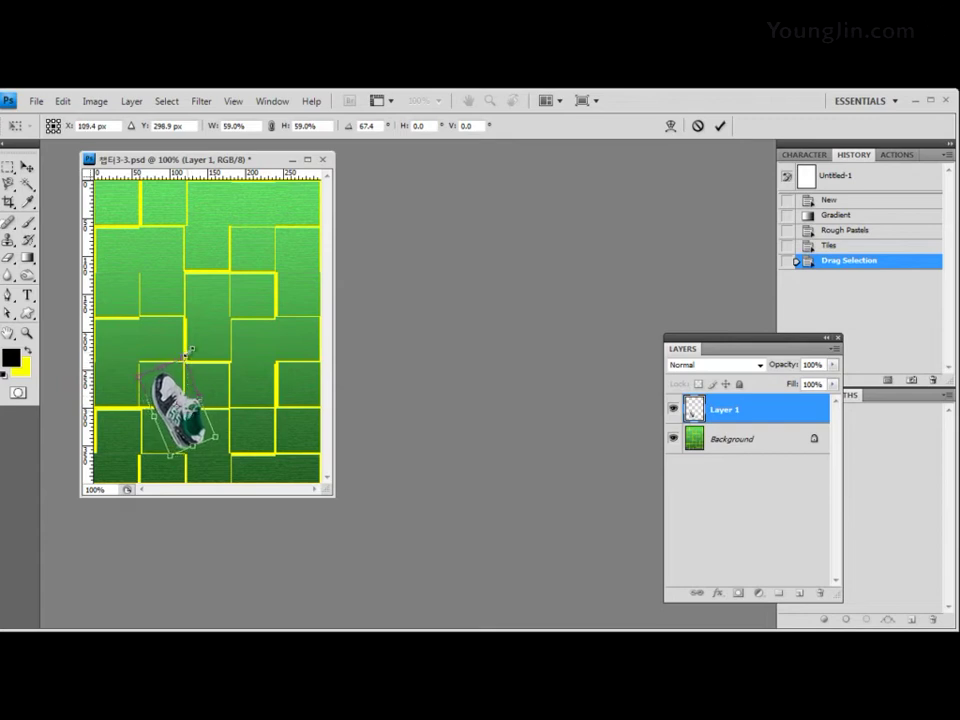
pyautogui.moveTo(188, 348); pyautogui.dragTo(198, 370)
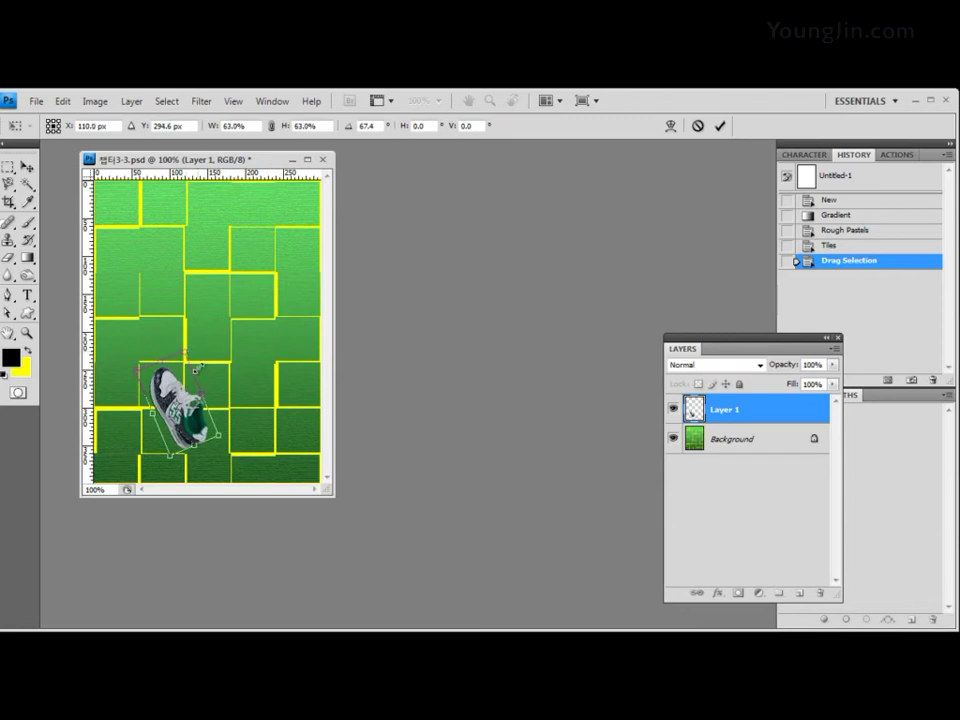
pyautogui.press('Return')
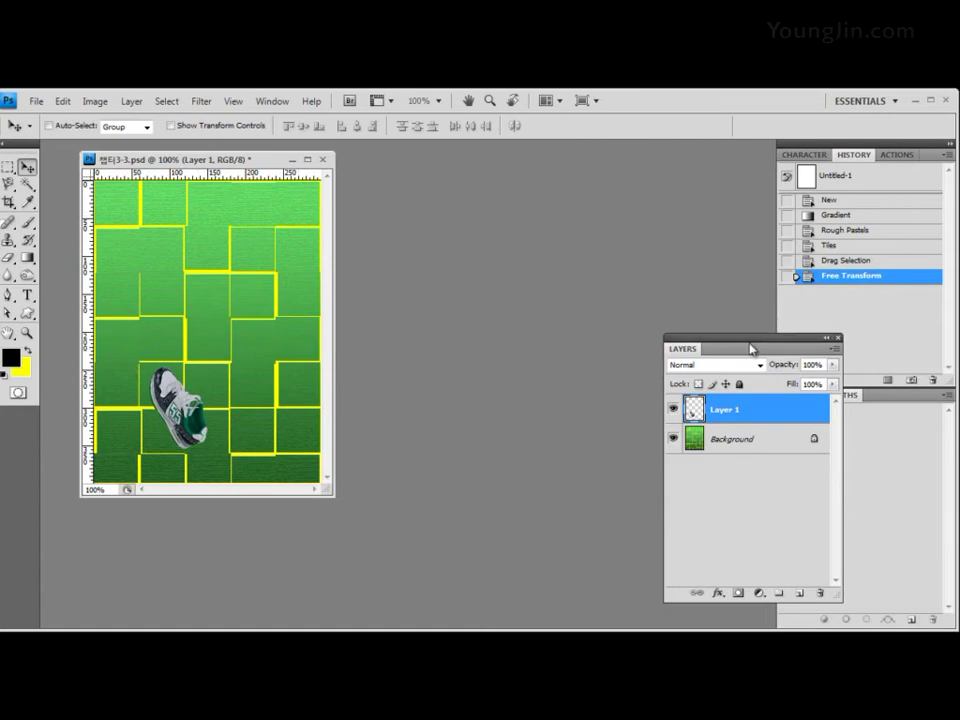
# Step: Move the Layers panel beside the document and add a Drop Shadow with the default settings to the shoe layer
pyautogui.moveTo(748, 344); pyautogui.dragTo(454, 174)
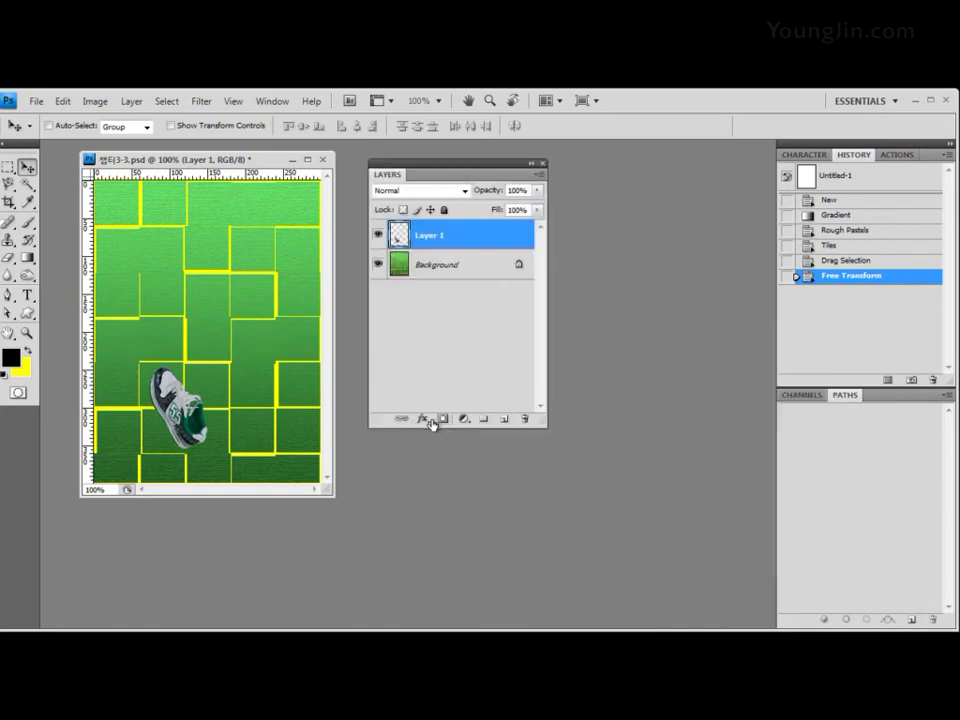
pyautogui.click(426, 421)
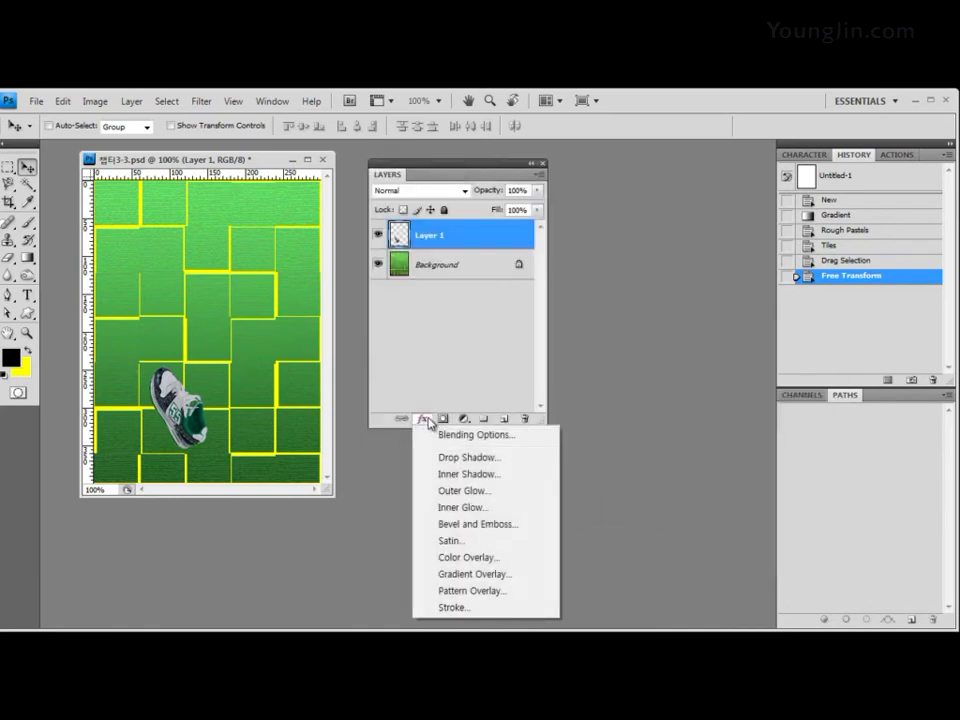
pyautogui.click(482, 457)
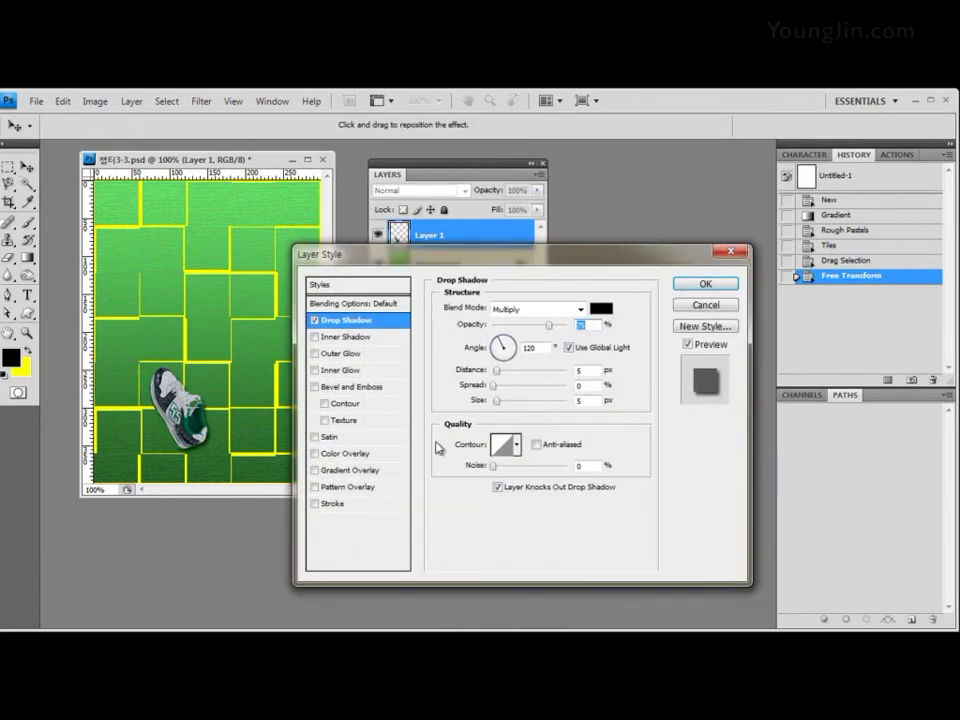
pyautogui.click(710, 286)
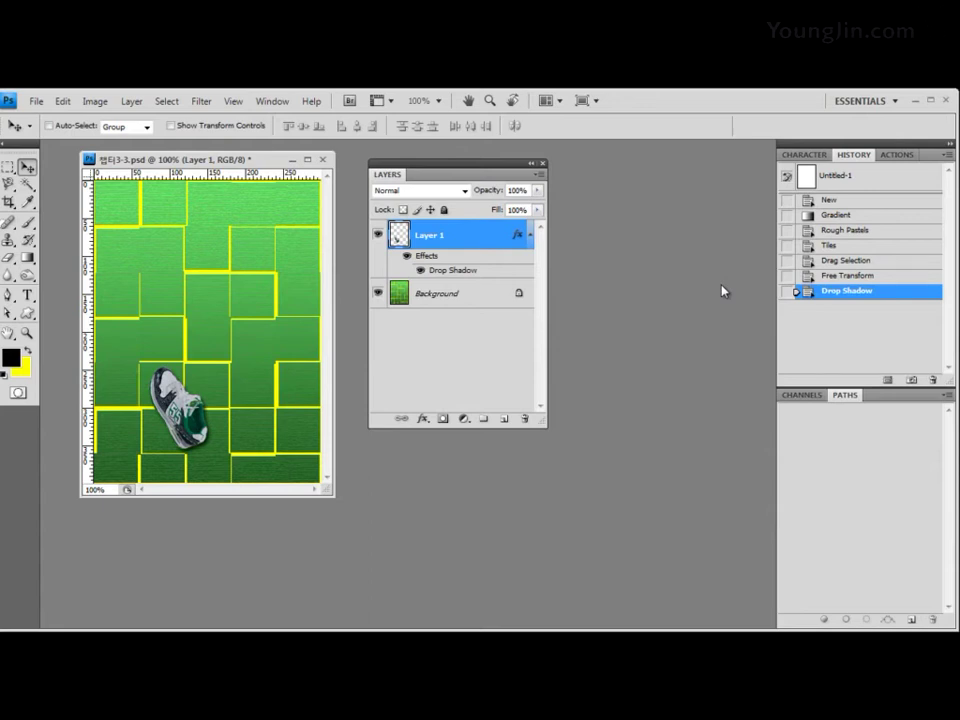
# Step: Set up the Horizontal Type tool with the Arial font, Black style and a size of 15 pt
pyautogui.click(27, 295)
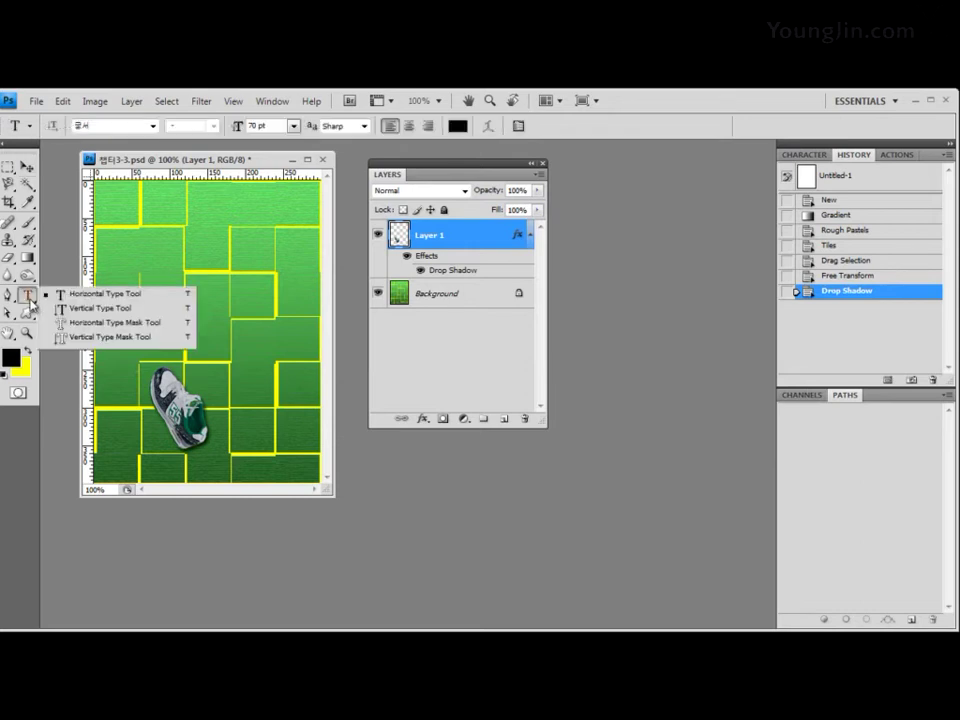
pyautogui.click(31, 300)
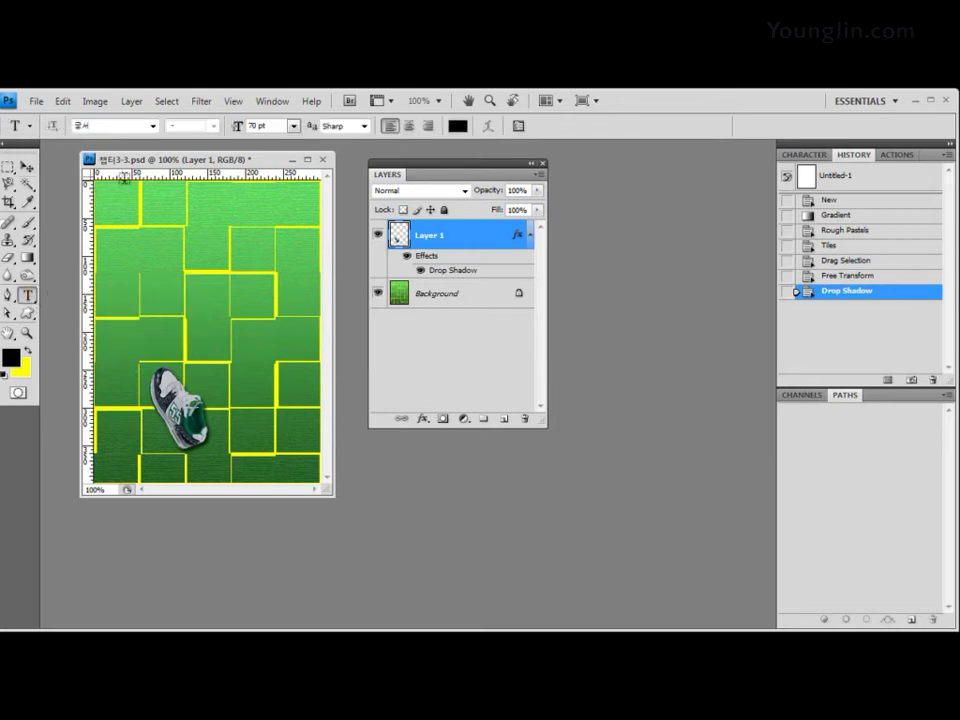
pyautogui.click(153, 126)
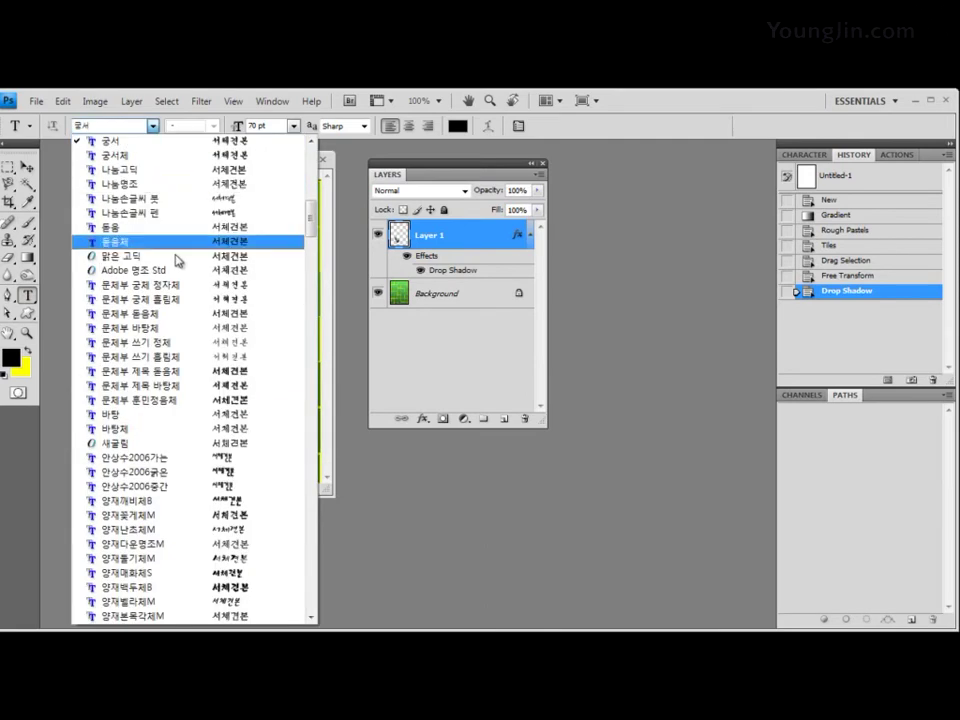
pyautogui.moveTo(311, 215); pyautogui.dragTo(312, 322)
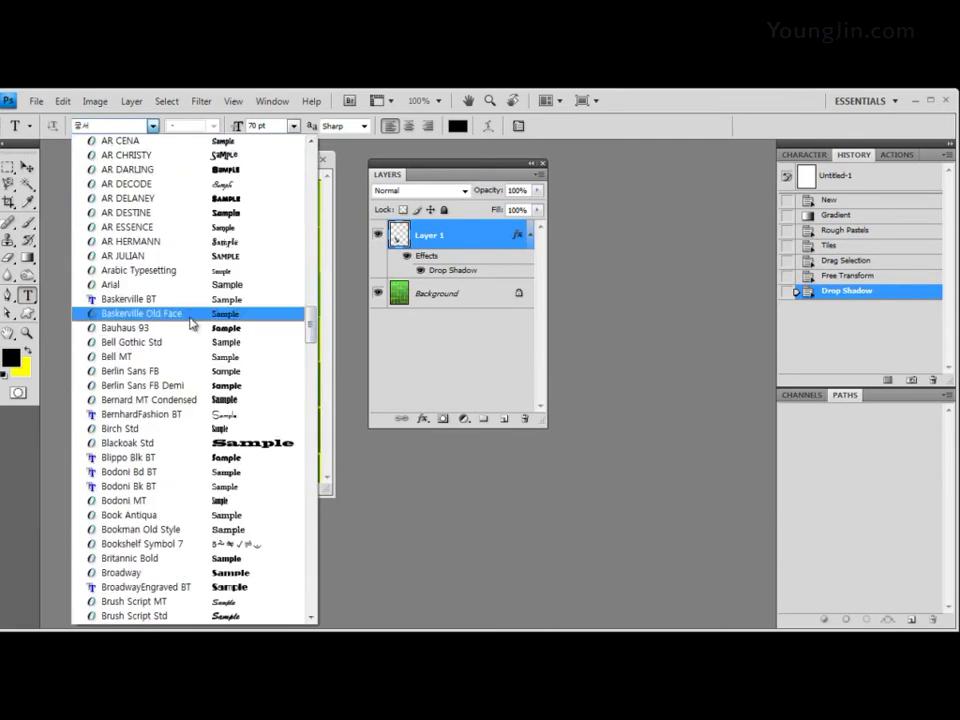
pyautogui.click(122, 287)
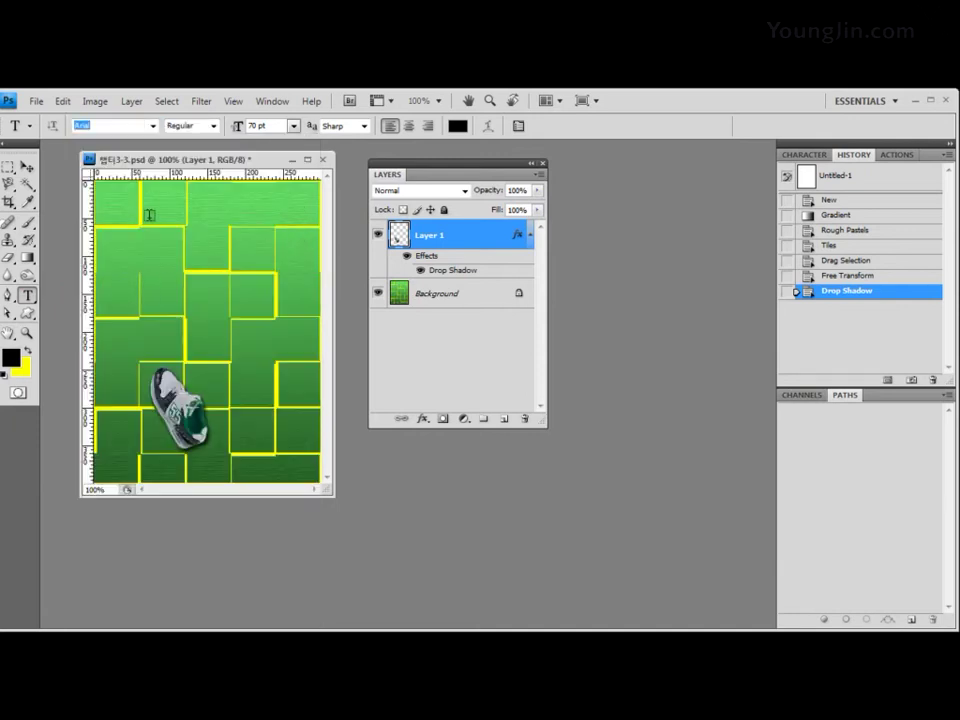
pyautogui.click(214, 127)
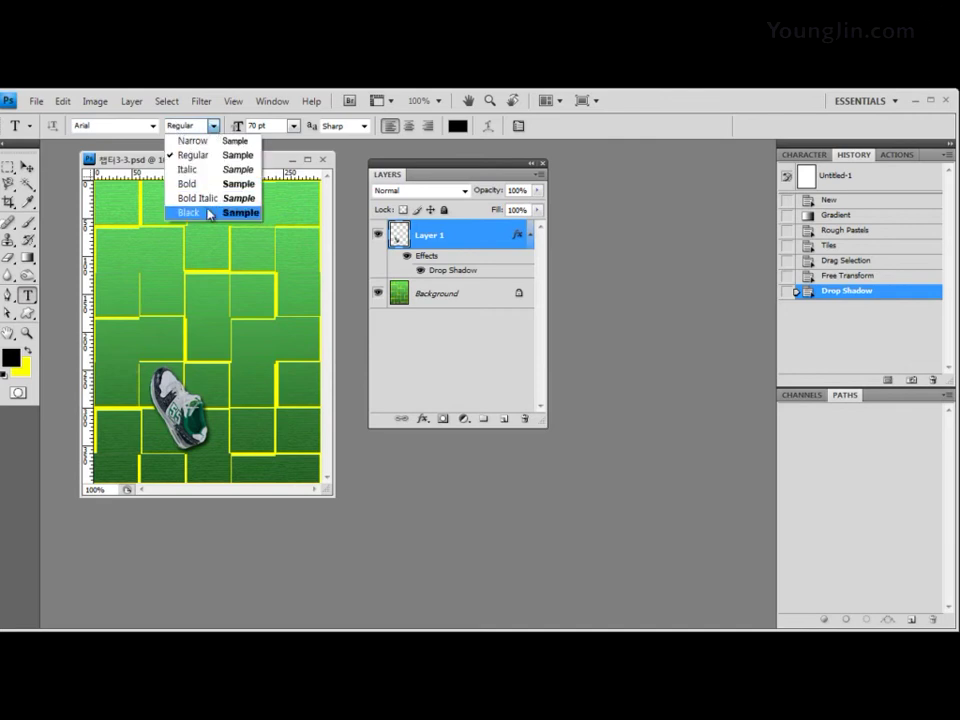
pyautogui.click(207, 213)
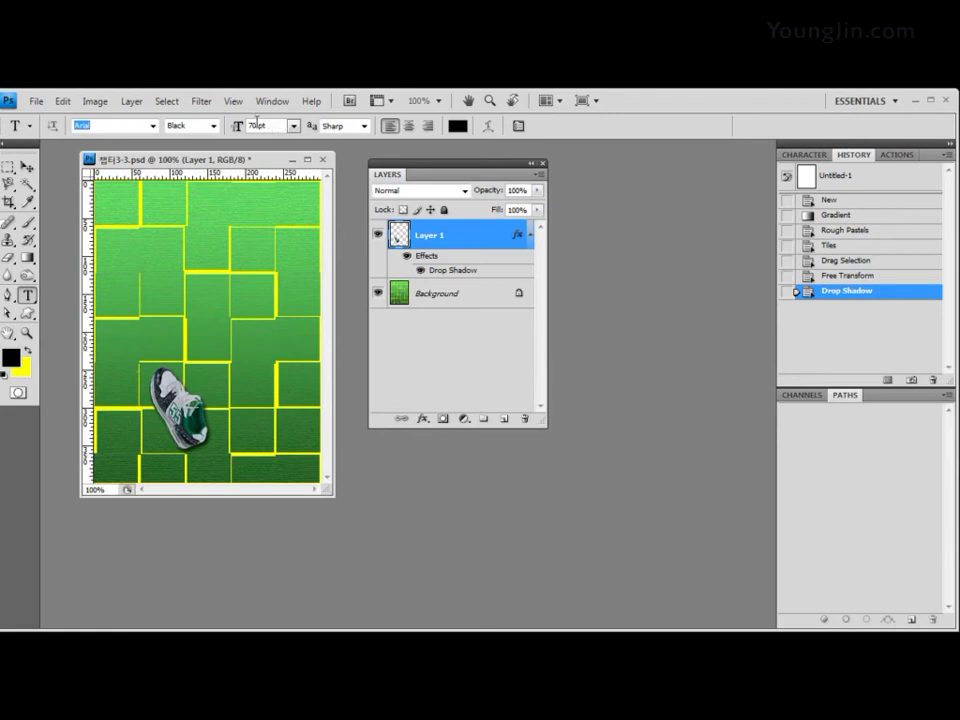
pyautogui.click(293, 126)
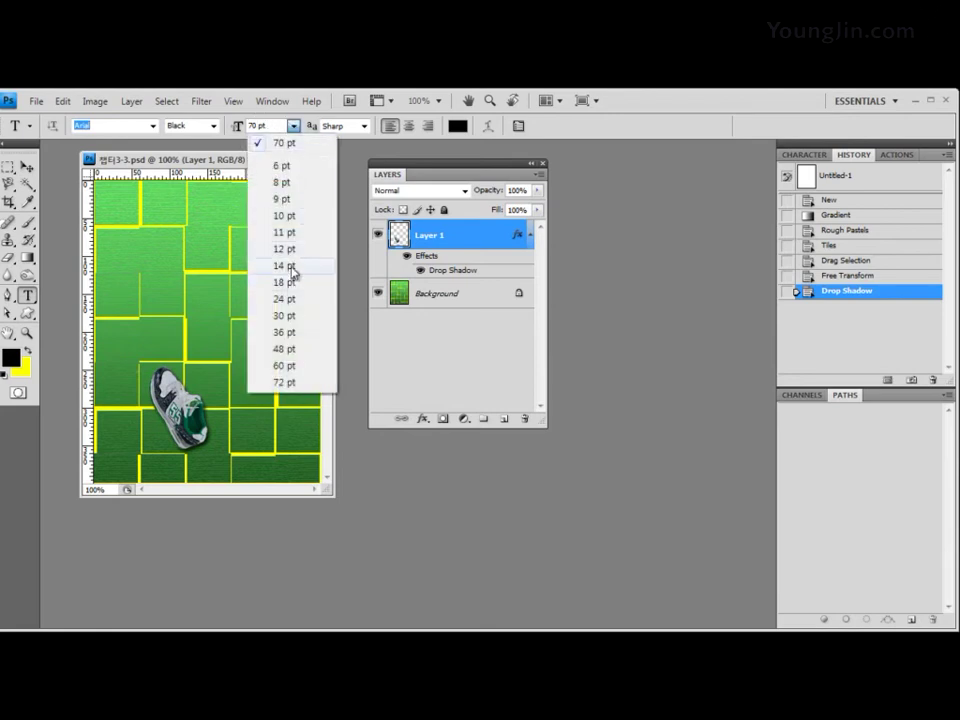
pyautogui.press('Escape')
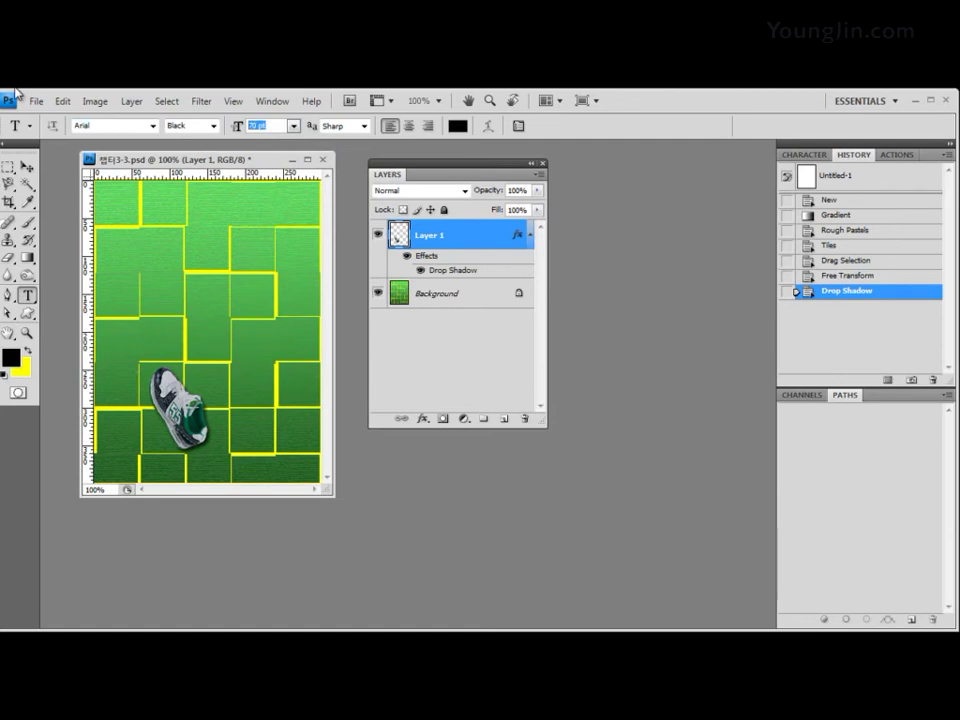
pyautogui.write('15')
# Step: Set the text color to dark red, 990000
pyautogui.click(457, 126)
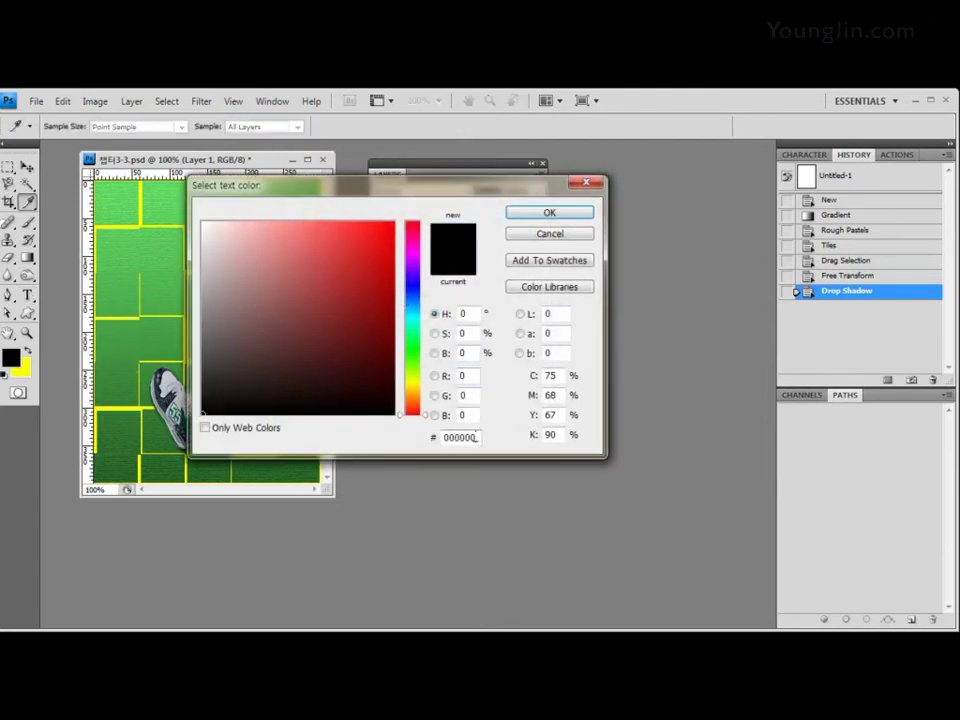
pyautogui.doubleClick(470, 437)
pyautogui.write('99')
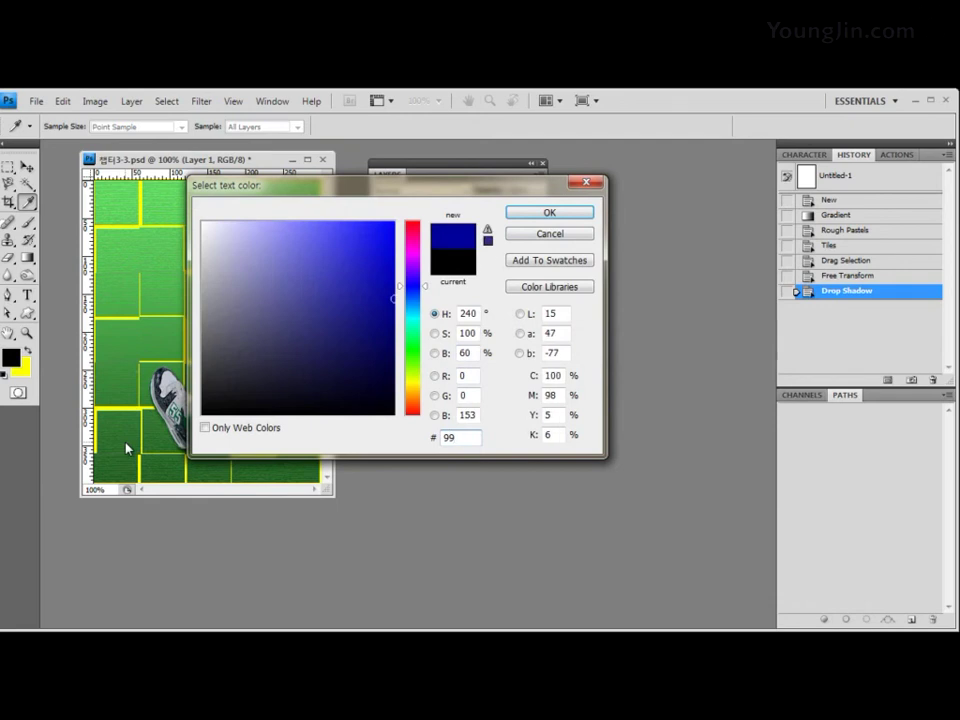
pyautogui.write('0000')
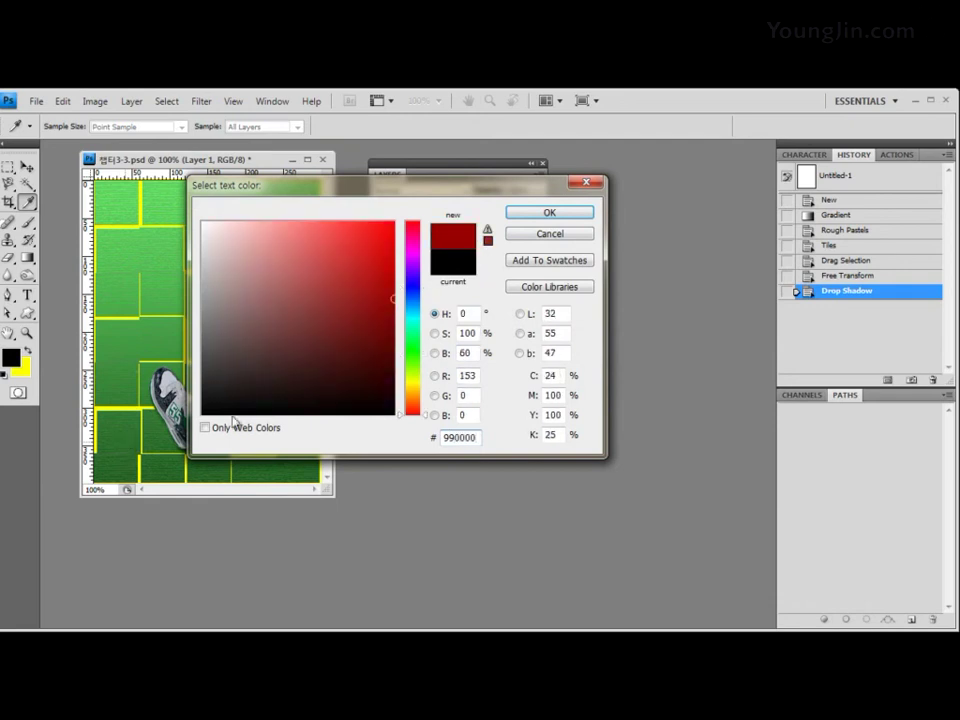
pyautogui.click(582, 215)
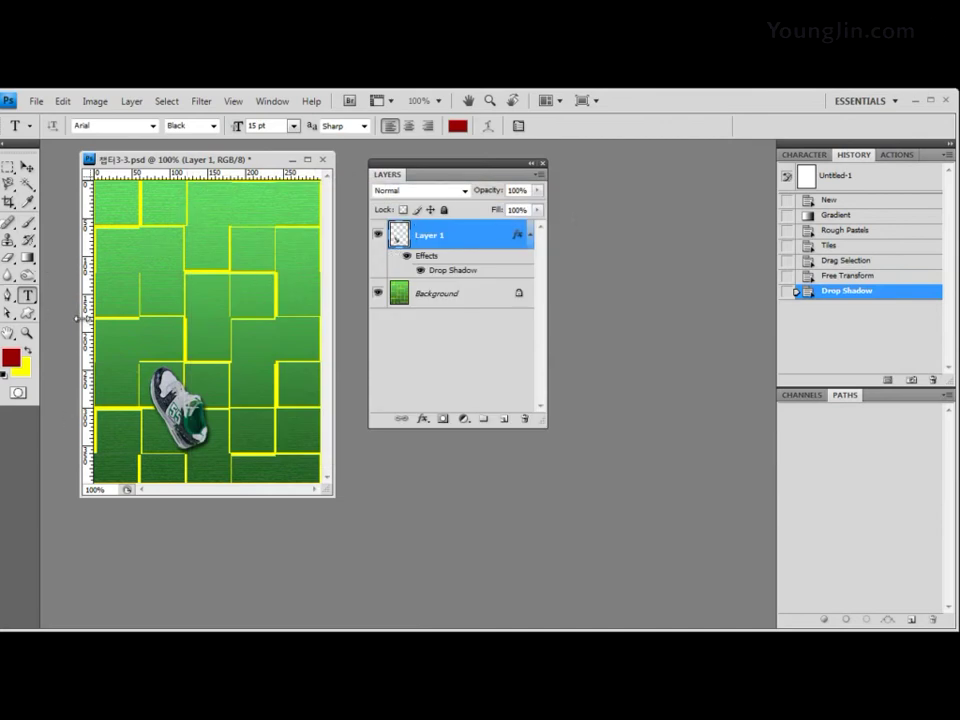
# Step: Add the text "Shoes Festival" above the shoe, starting near the canvas's left side
pyautogui.click(130, 304)
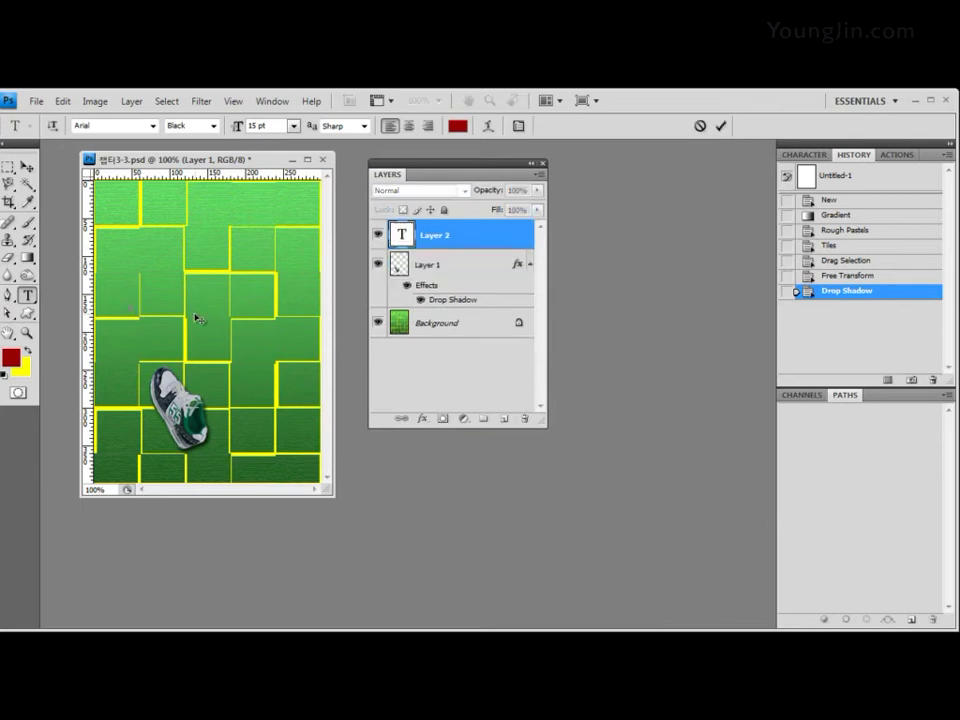
pyautogui.write('S')
pyautogui.write('hoes Festival')
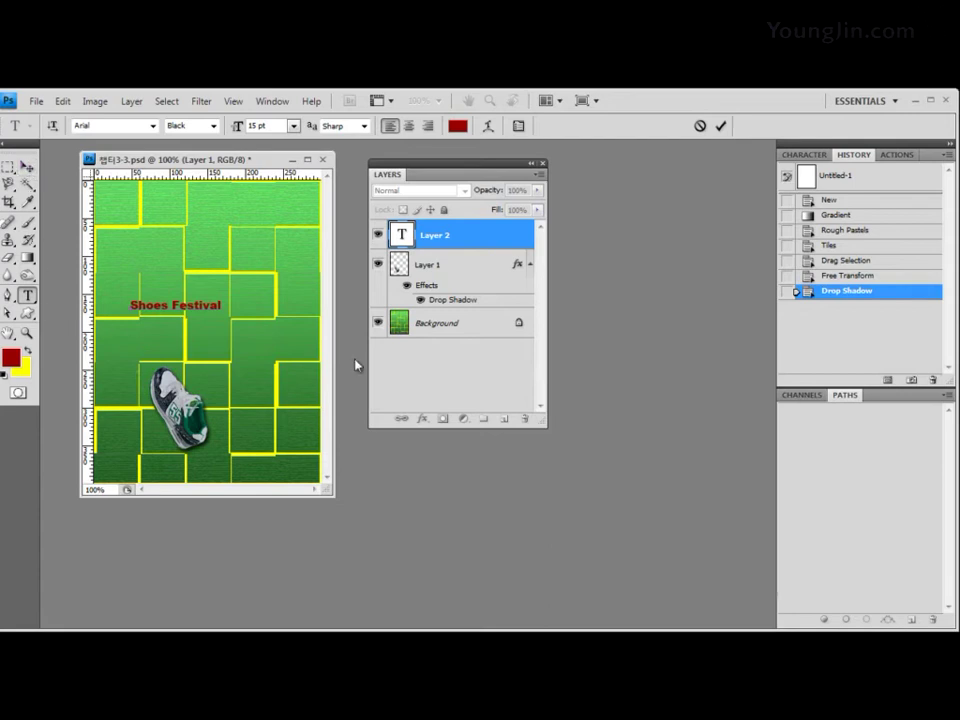
# Step: Warp the "Shoes Festival" text with the horizontal Rise style and a Bend of +100%
pyautogui.click(489, 127)
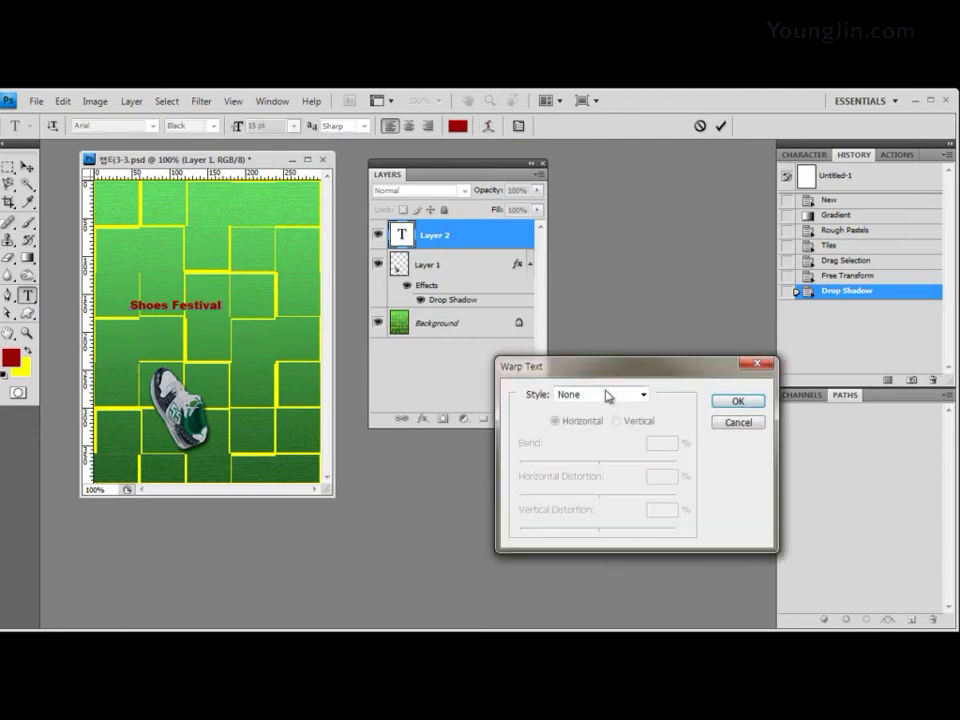
pyautogui.moveTo(606, 362); pyautogui.dragTo(464, 247)
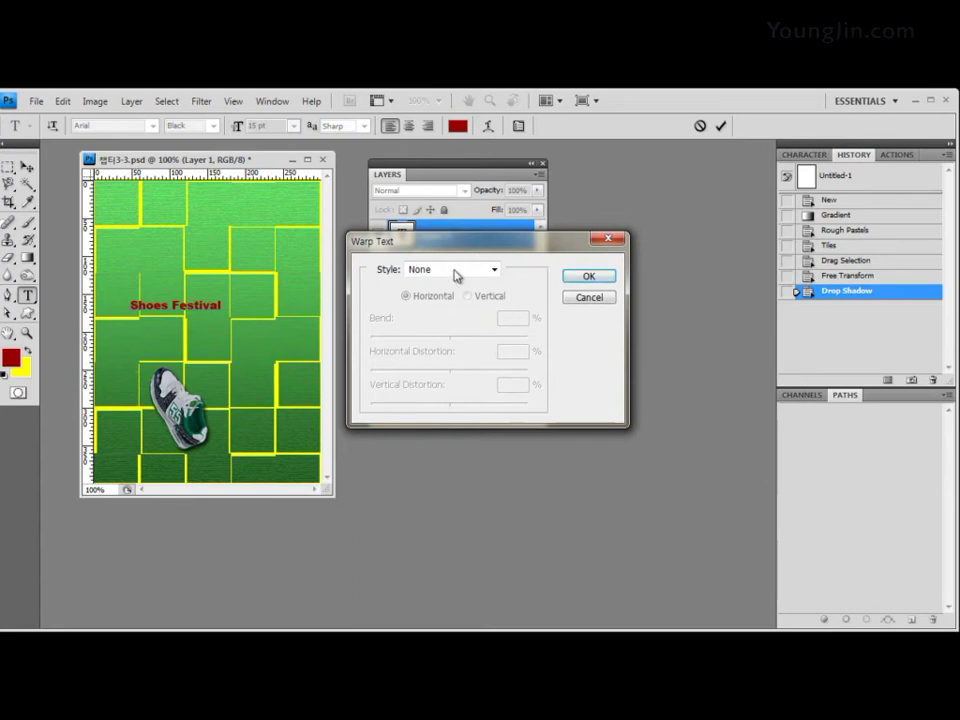
pyautogui.click(492, 270)
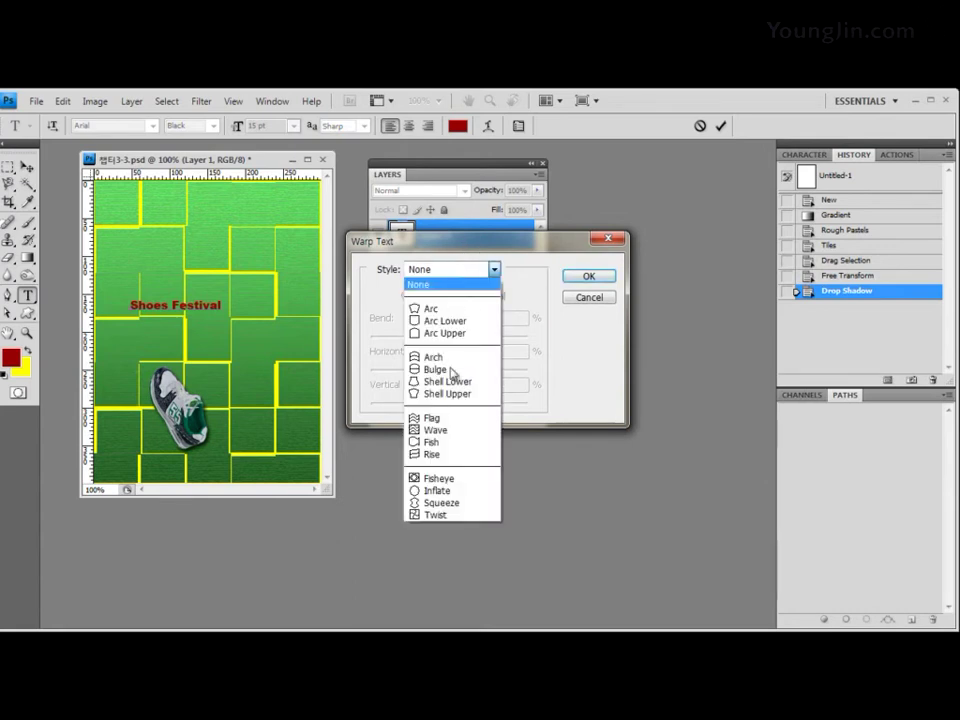
pyautogui.click(433, 455)
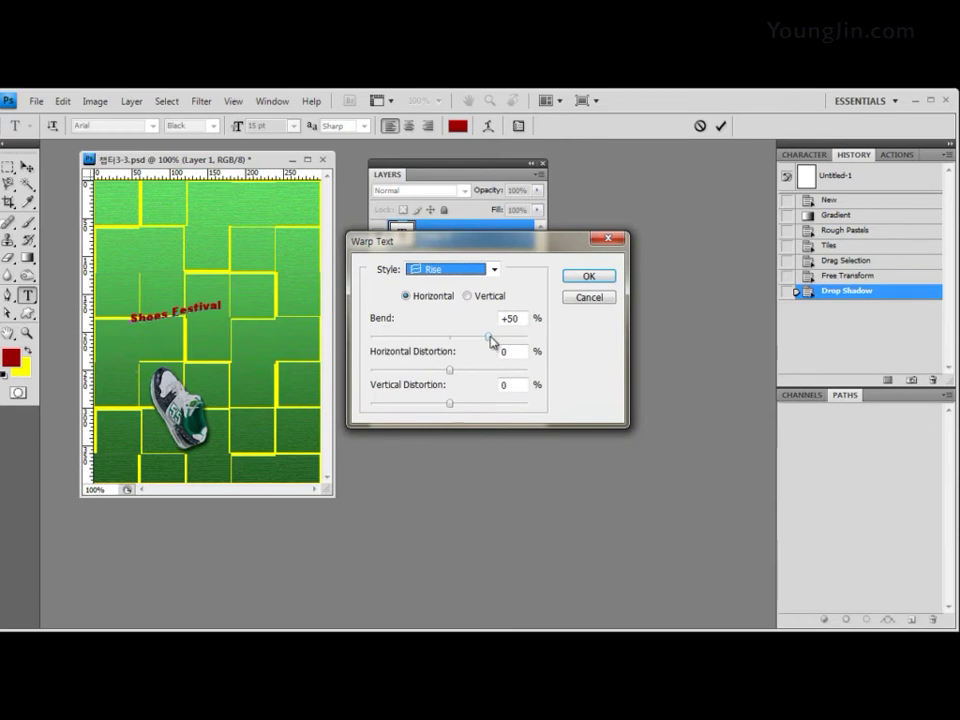
pyautogui.moveTo(490, 341)
pyautogui.mouseDown()
pyautogui.moveTo(530, 340)
pyautogui.moveTo(497, 341)
pyautogui.mouseUp()
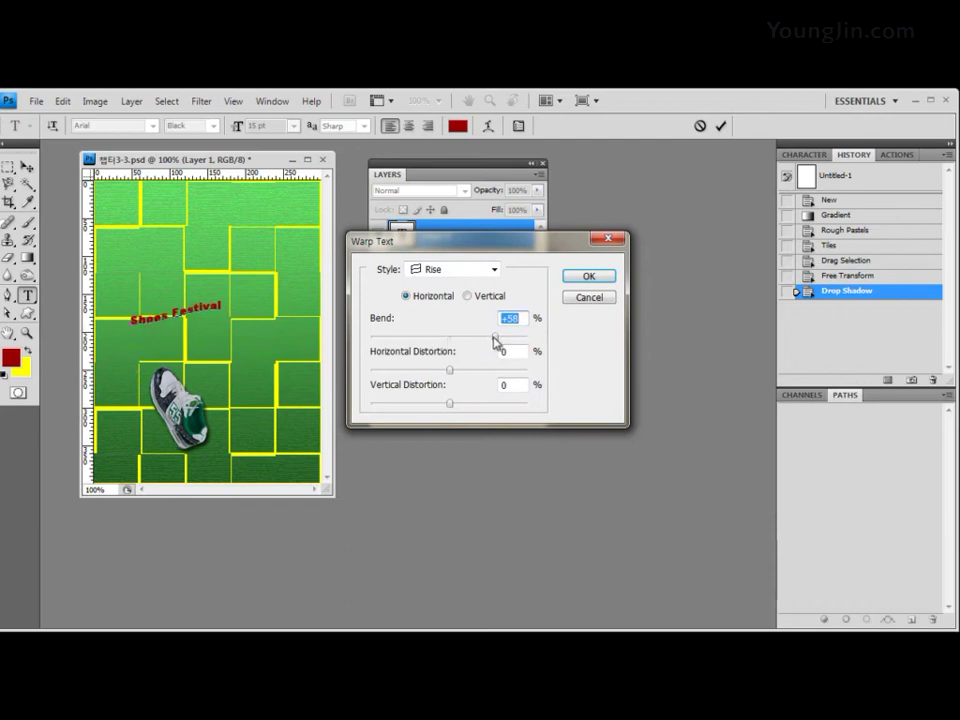
pyautogui.moveTo(494, 341); pyautogui.dragTo(553, 340)
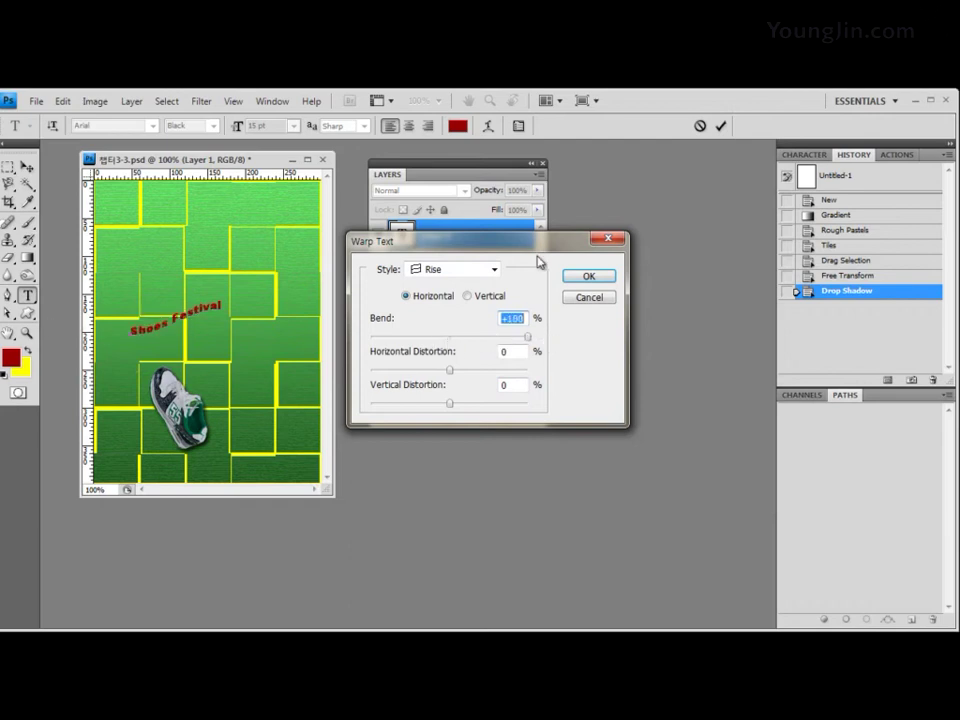
pyautogui.click(589, 277)
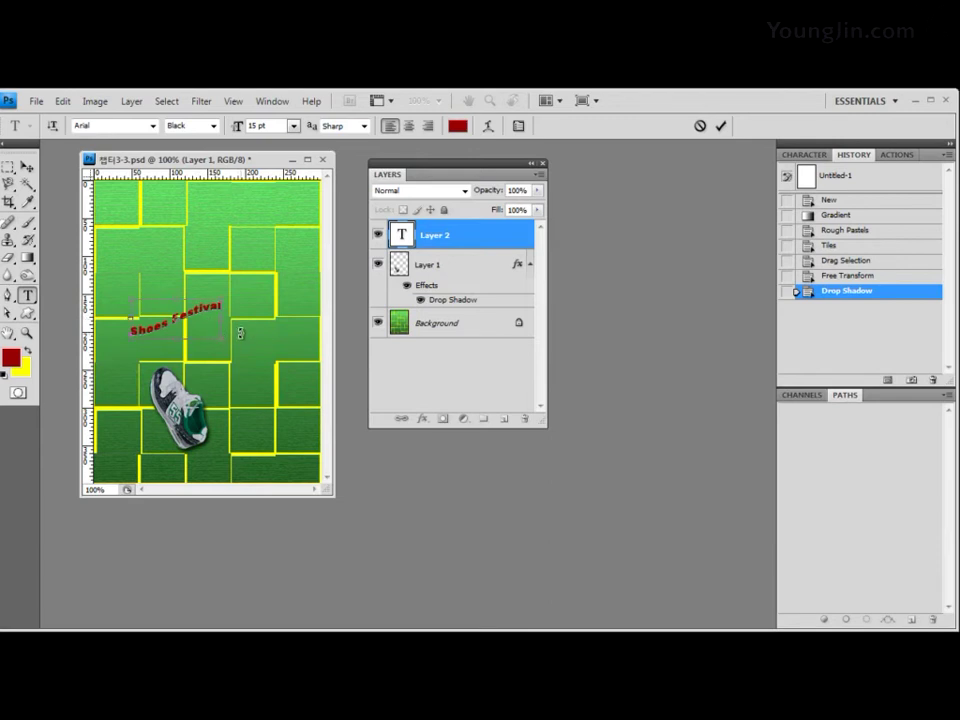
pyautogui.hotkey('ctrl', 't')
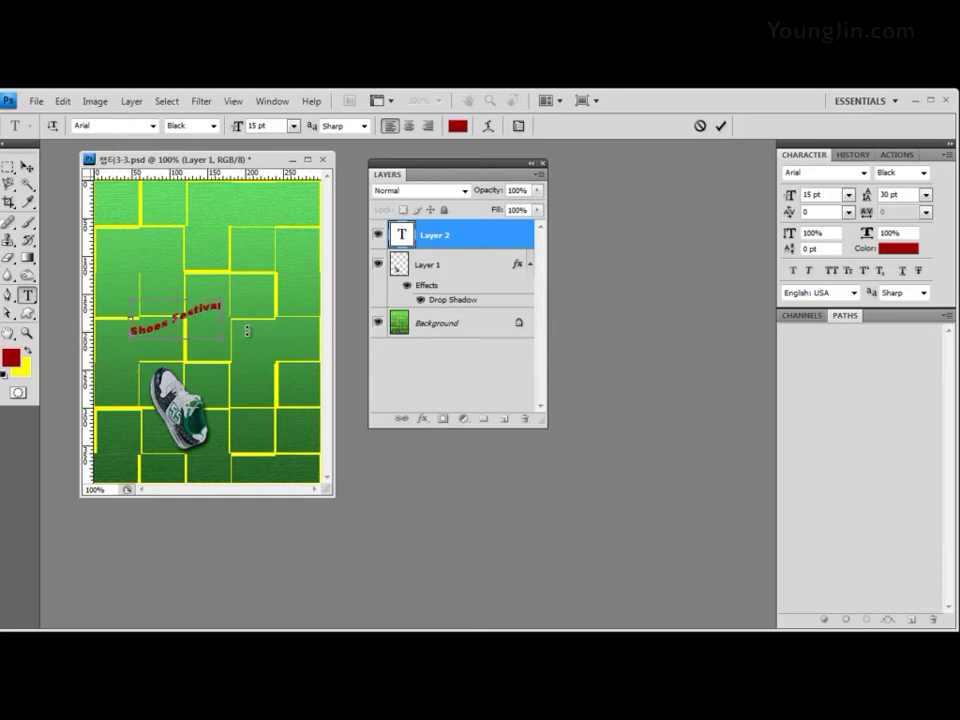
# Step: Commit the warped "Shoes Festival" text to its own layer
pyautogui.hotkey('ctrl', 't')
pyautogui.hotkey('ctrl', 't')
pyautogui.hotkey('ctrl', 't')
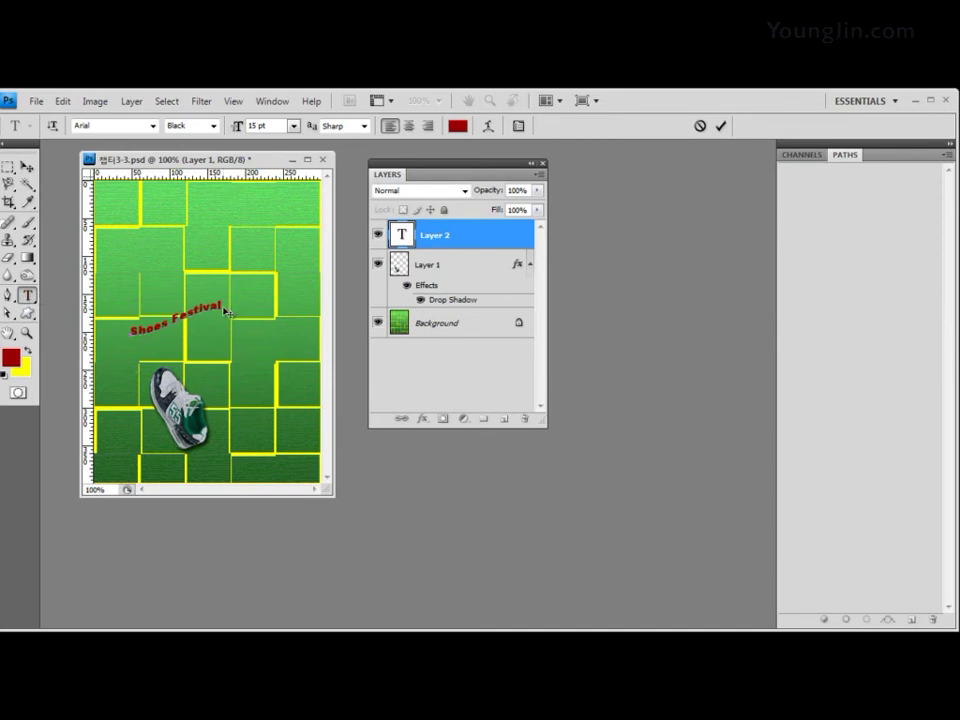
pyautogui.click(27, 166)
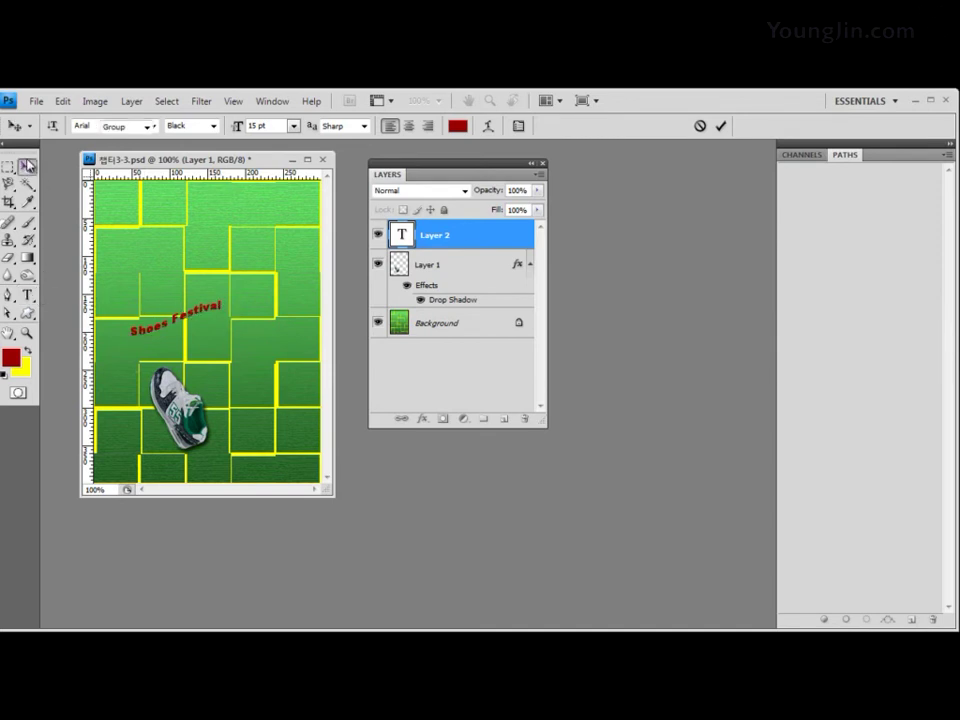
pyautogui.click(28, 296)
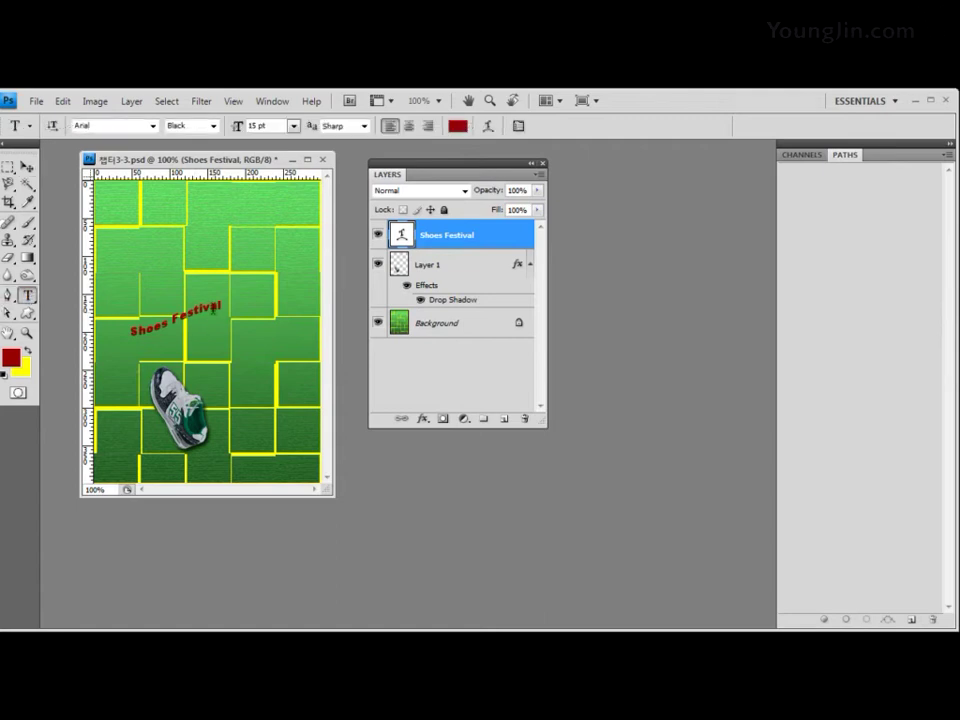
# Step: Rotate the "Shoes Festival" text by about -6.5° and move it against the canvas's left edge above the shoe
pyautogui.hotkey('ctrl', 't')
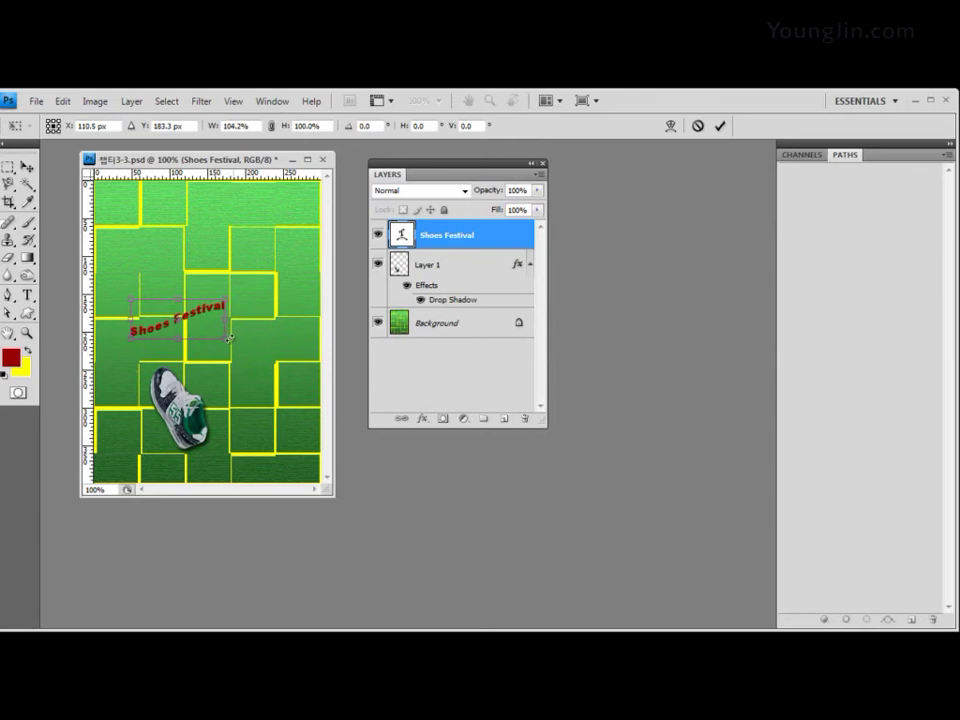
pyautogui.moveTo(230, 310)
pyautogui.mouseDown()
pyautogui.moveTo(228, 302)
pyautogui.moveTo(247, 316)
pyautogui.mouseUp()
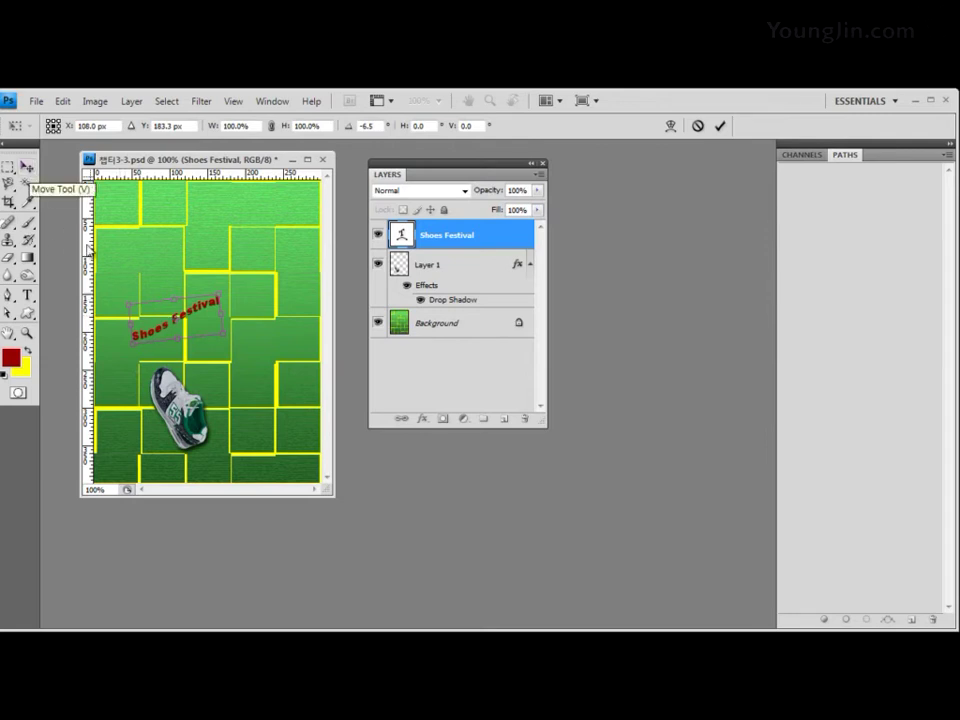
pyautogui.click(28, 169)
pyautogui.click(285, 314)
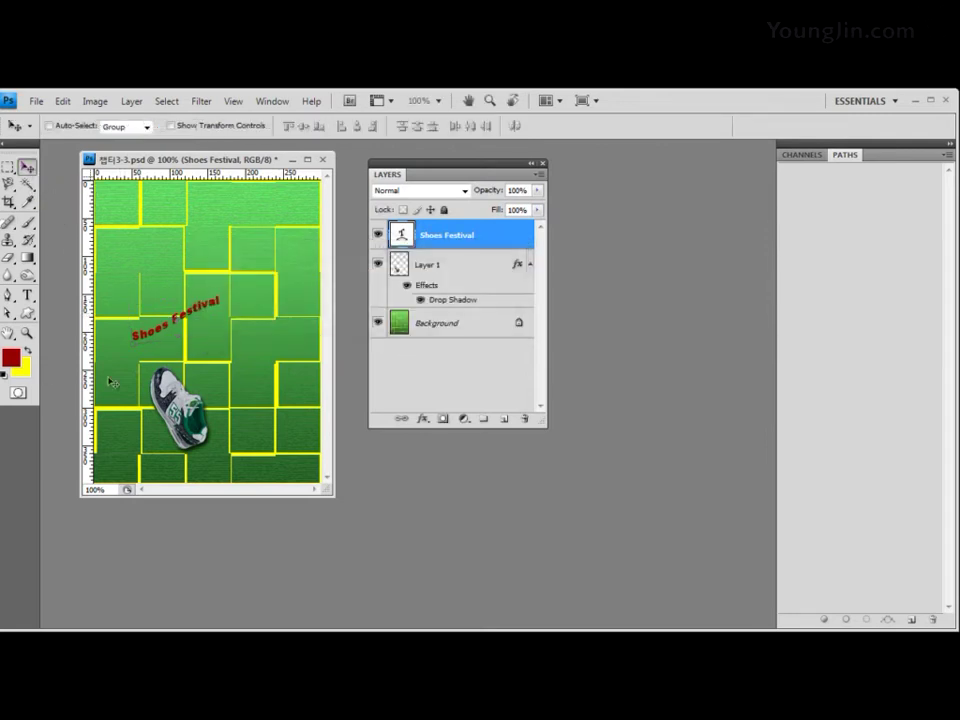
pyautogui.moveTo(199, 318); pyautogui.dragTo(158, 304)
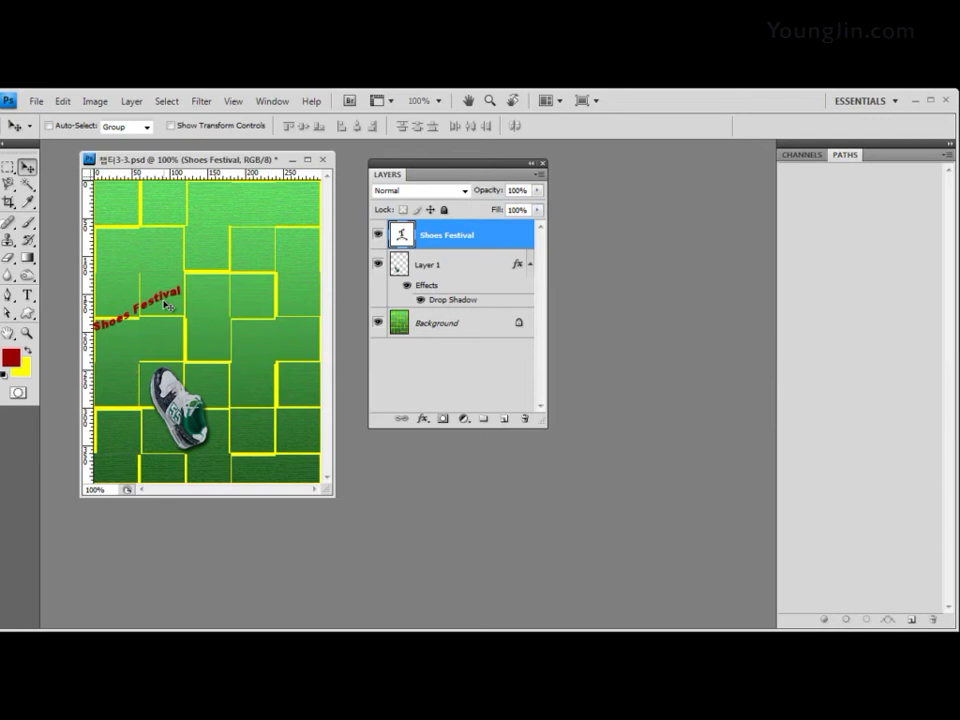
# Step: Add a 1 px outside Stroke in white, ffffff, to the "Shoes Festival" text layer
pyautogui.click(423, 420)
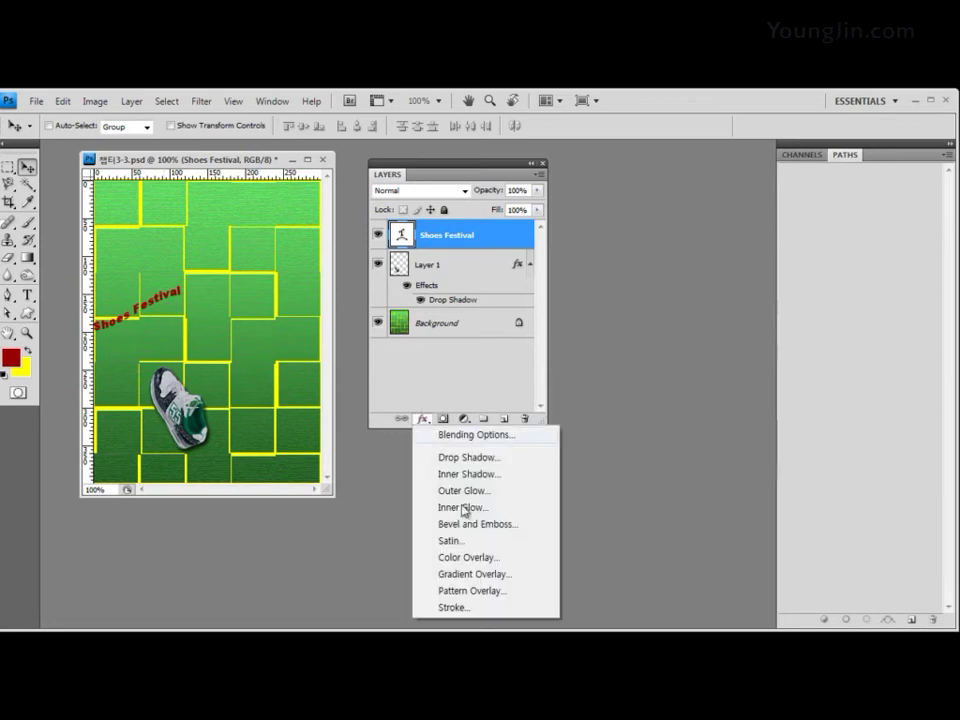
pyautogui.click(479, 608)
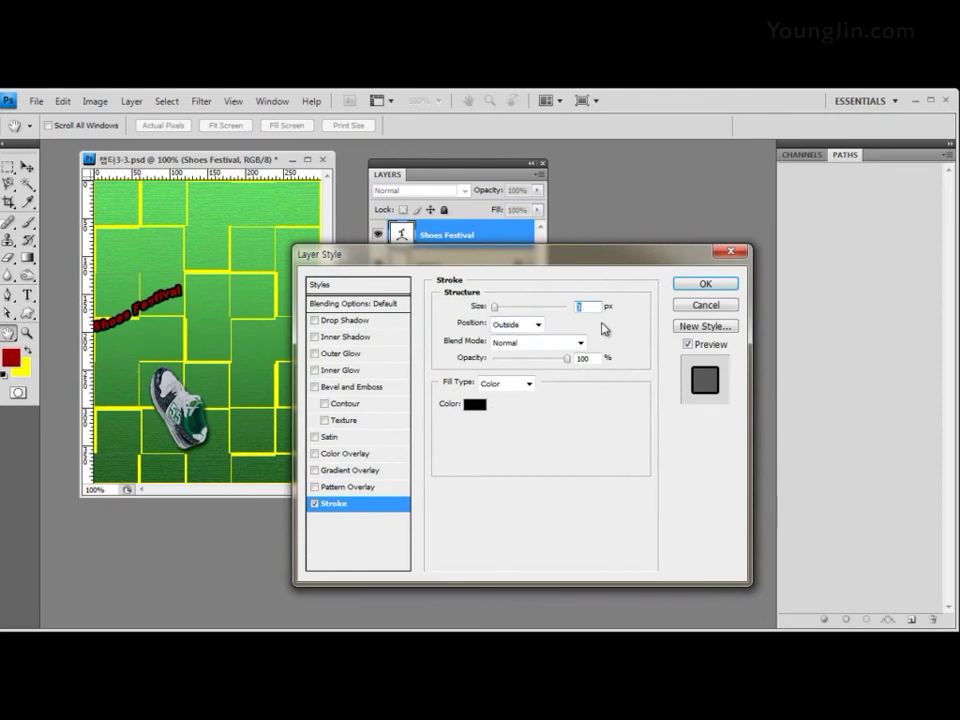
pyautogui.write('1')
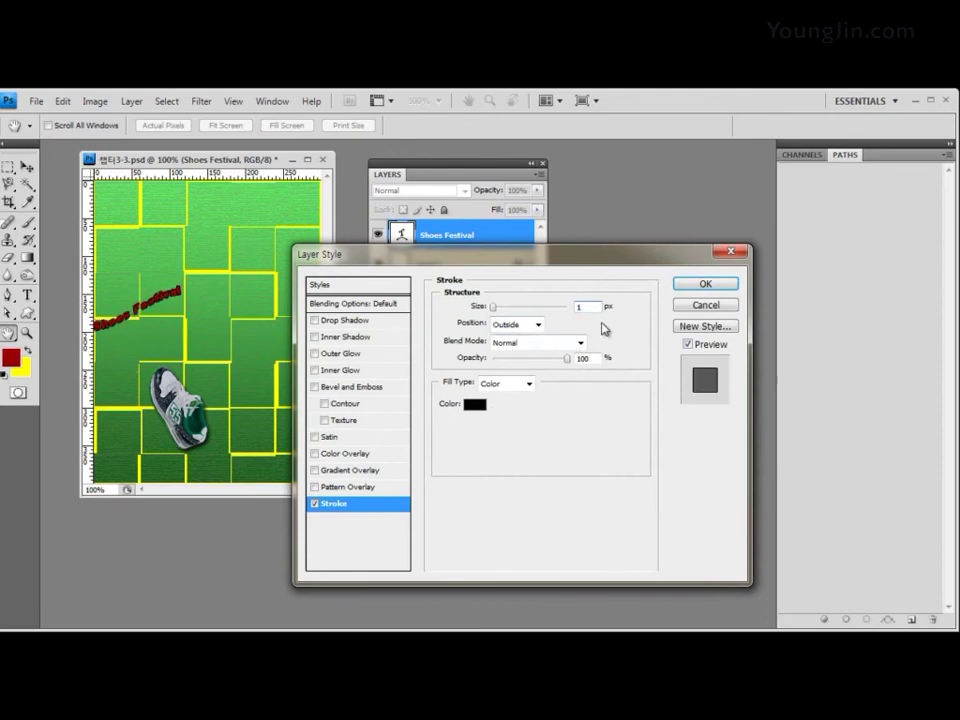
pyautogui.click(475, 405)
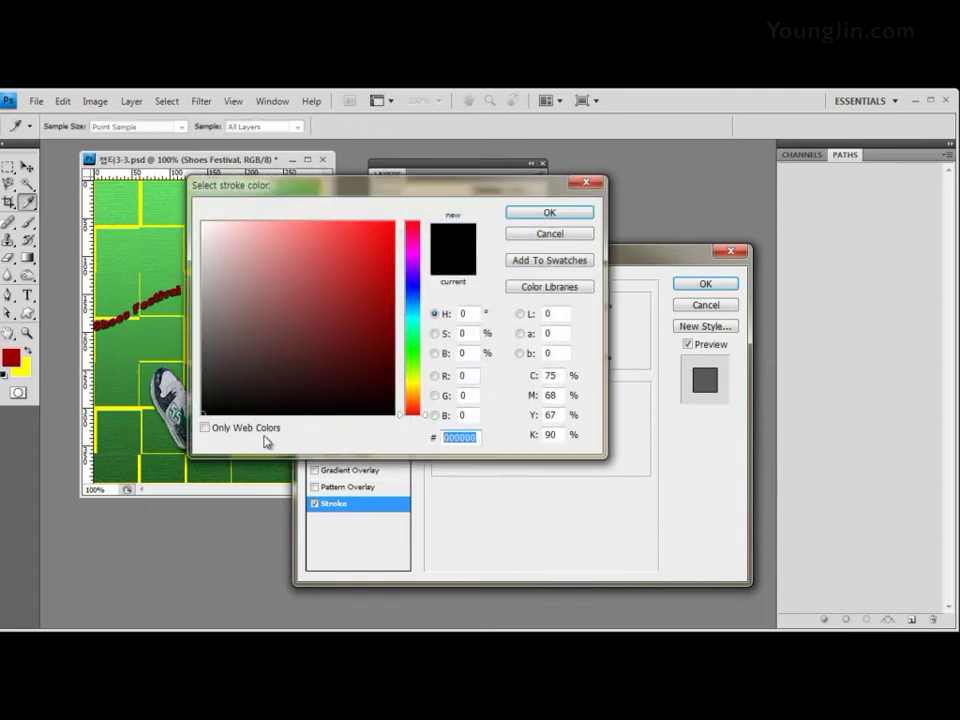
pyautogui.write('ffff')
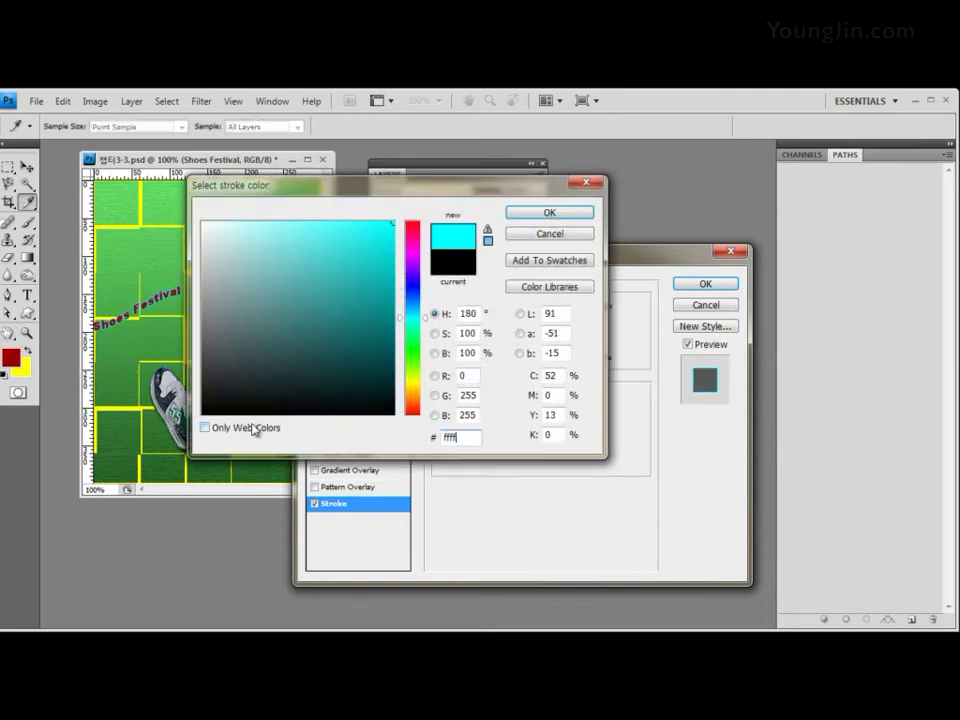
pyautogui.write('ff')
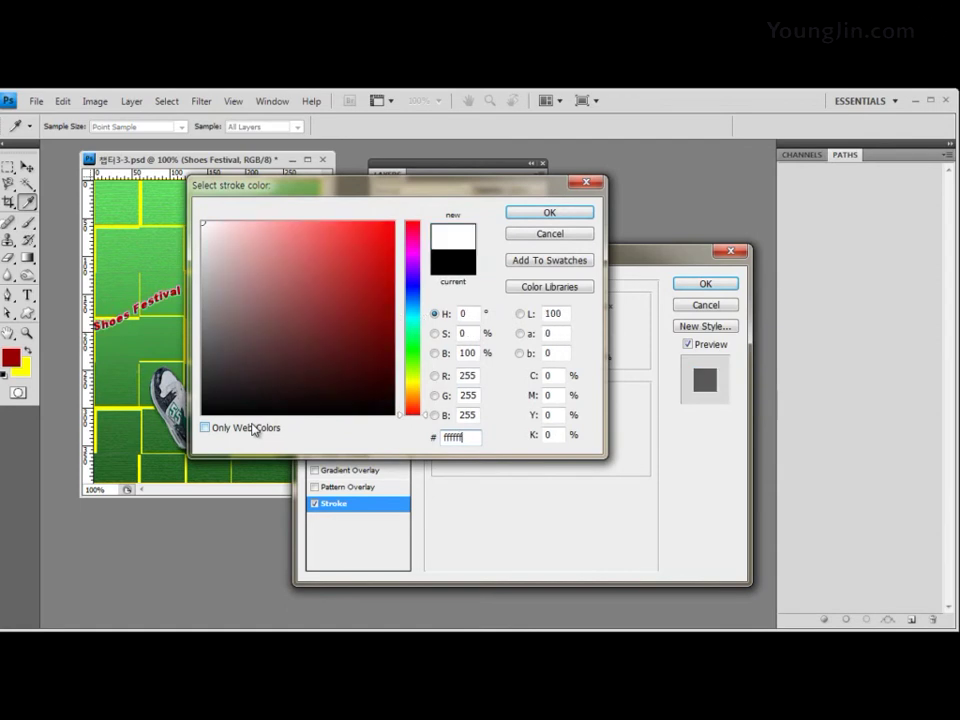
pyautogui.click(549, 213)
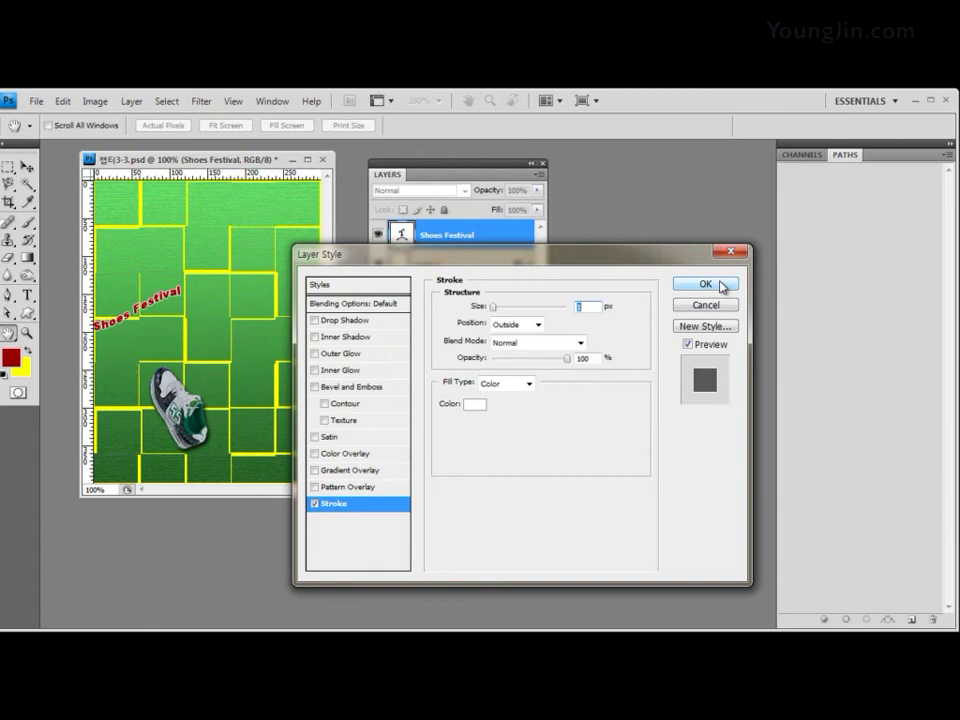
pyautogui.click(706, 284)
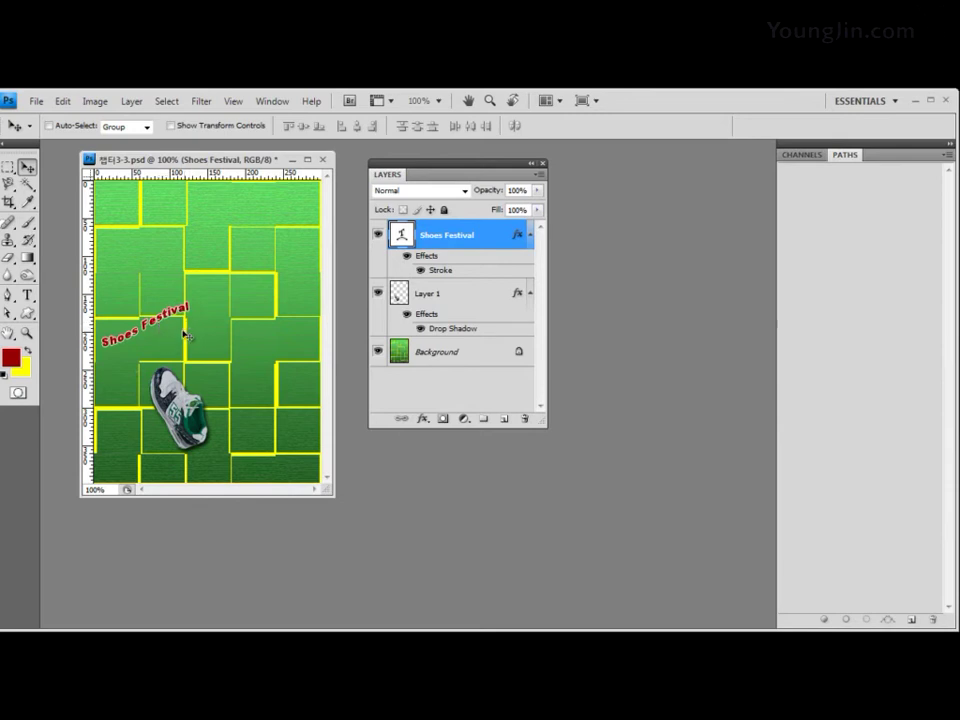
# Step: Duplicate the text to continue the original diagonally up and to the right, and collapse the layers' effect lists
pyautogui.moveTo(150, 329); pyautogui.dragTo(243, 275)
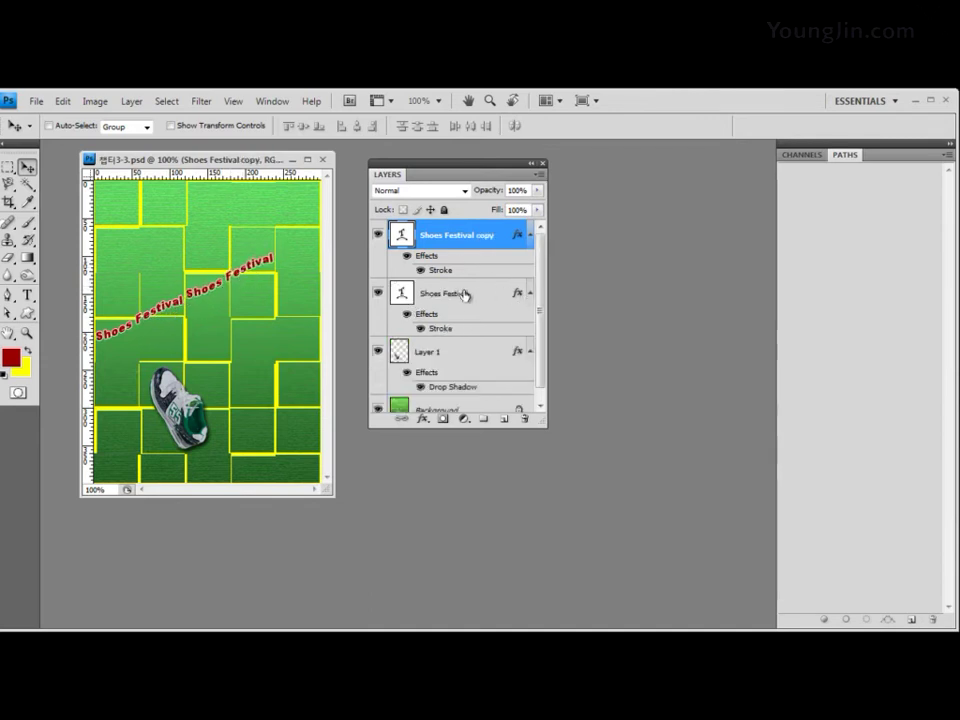
pyautogui.click(531, 349)
pyautogui.click(530, 293)
pyautogui.click(530, 235)
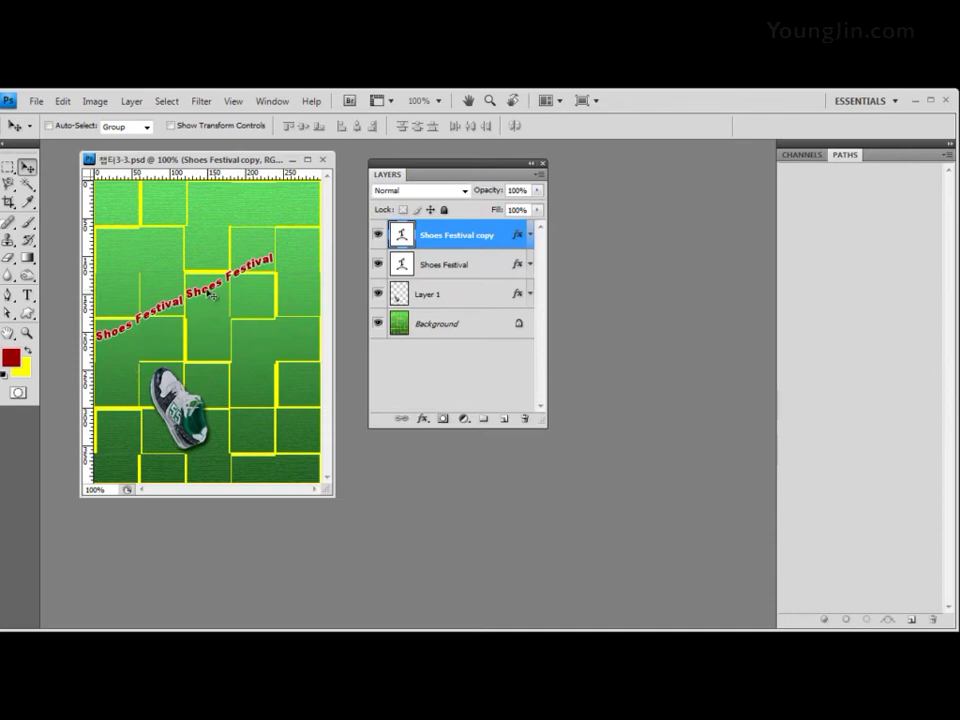
# Step: Add a second text copy that extends the diagonal row past the canvas's right edge
pyautogui.moveTo(212, 295)
pyautogui.mouseDown()
pyautogui.moveTo(292, 246)
pyautogui.moveTo(240, 294)
pyautogui.moveTo(210, 298)
pyautogui.mouseUp()
pyautogui.moveTo(209, 293); pyautogui.dragTo(295, 257)
pyautogui.hotkey('ctrl', 'j')
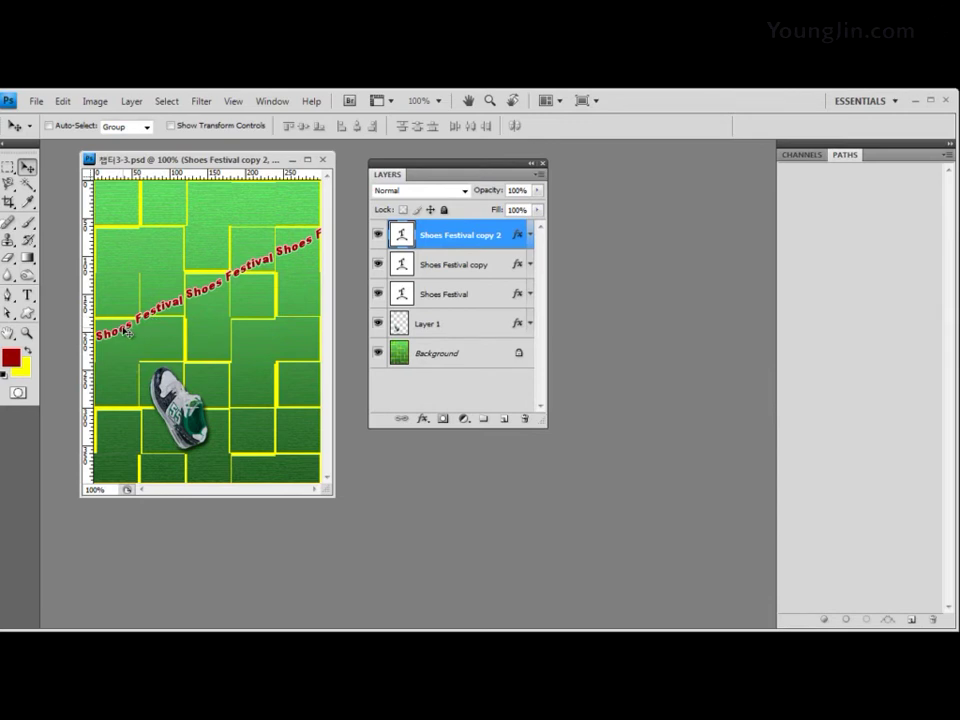
# Step: Duplicate the original text above the first row and shift the copy slightly off the canvas's left edge
pyautogui.click(443, 294)
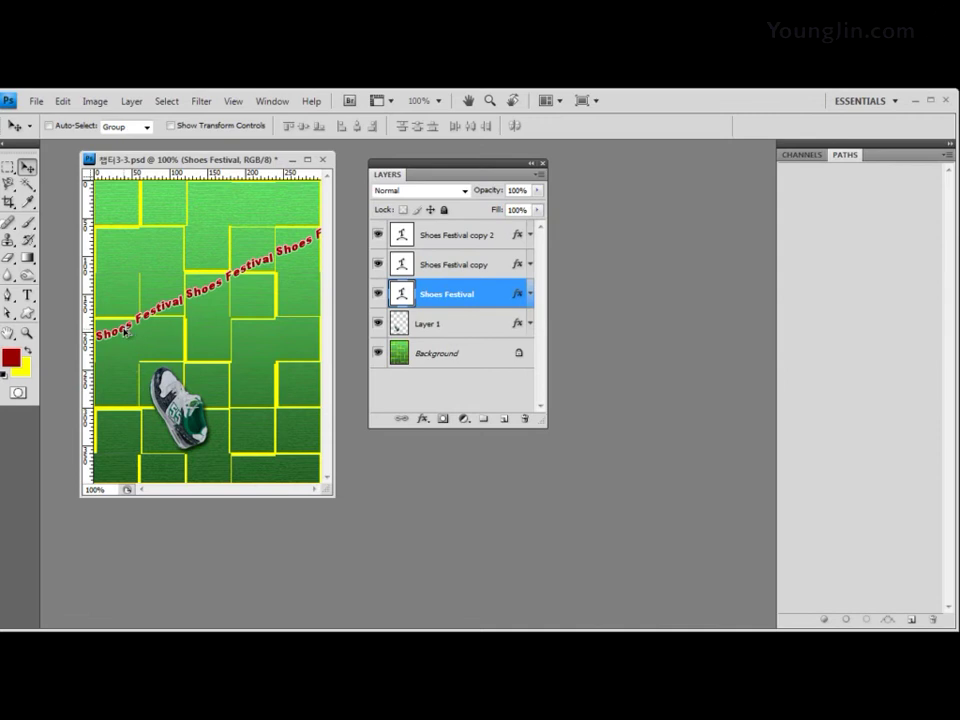
pyautogui.moveTo(125, 332); pyautogui.dragTo(124, 296)
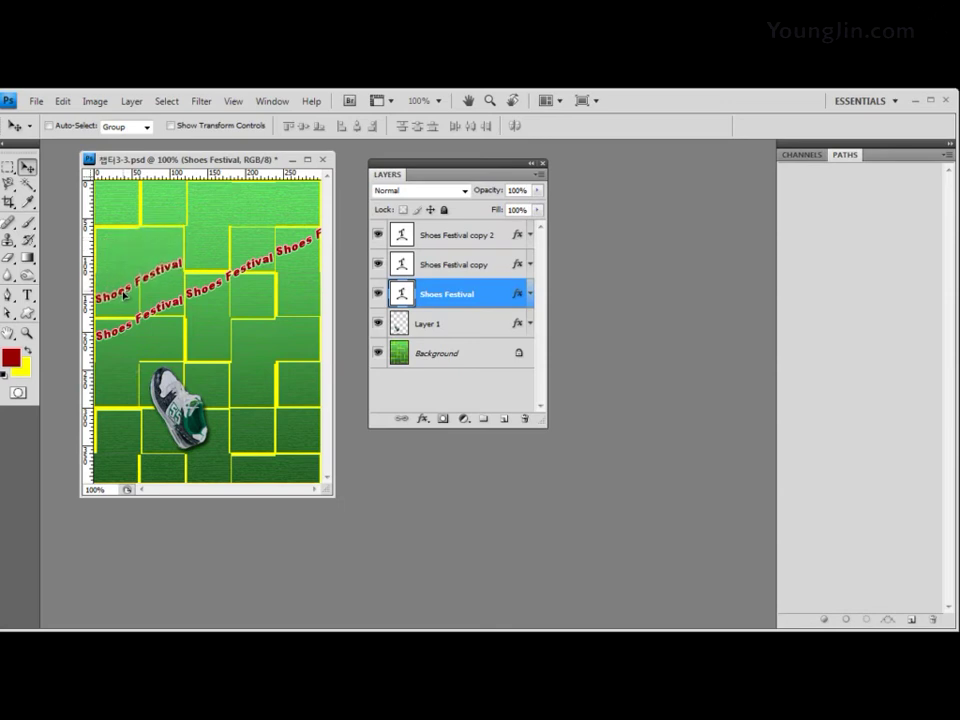
pyautogui.hotkey('ctrl', 'j')
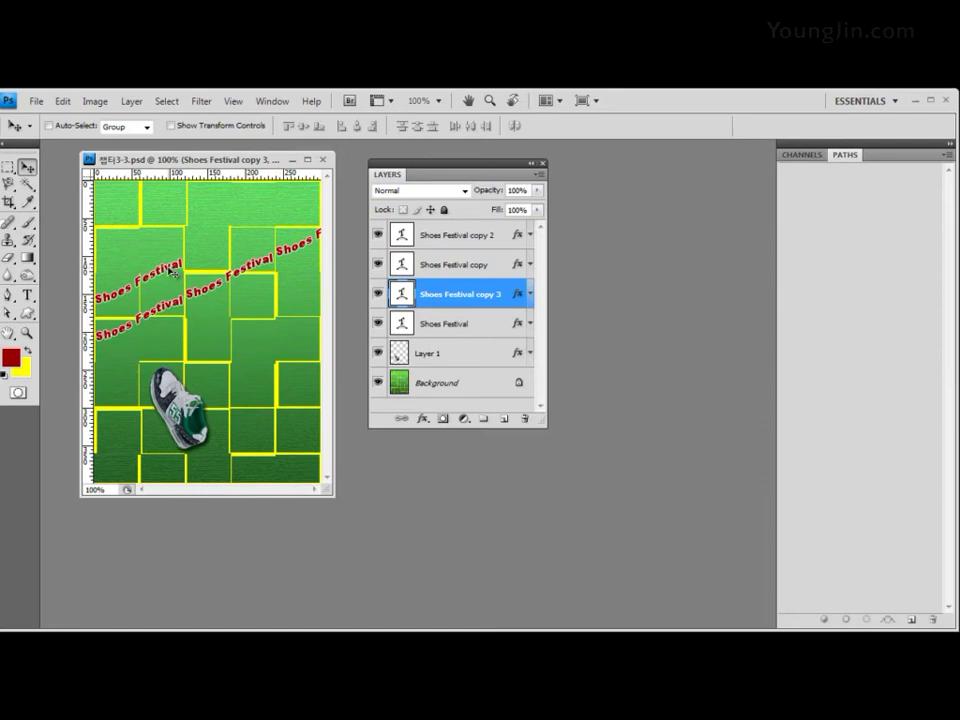
pyautogui.moveTo(173, 272)
pyautogui.mouseDown()
pyautogui.moveTo(168, 230)
pyautogui.moveTo(163, 275)
pyautogui.mouseUp()
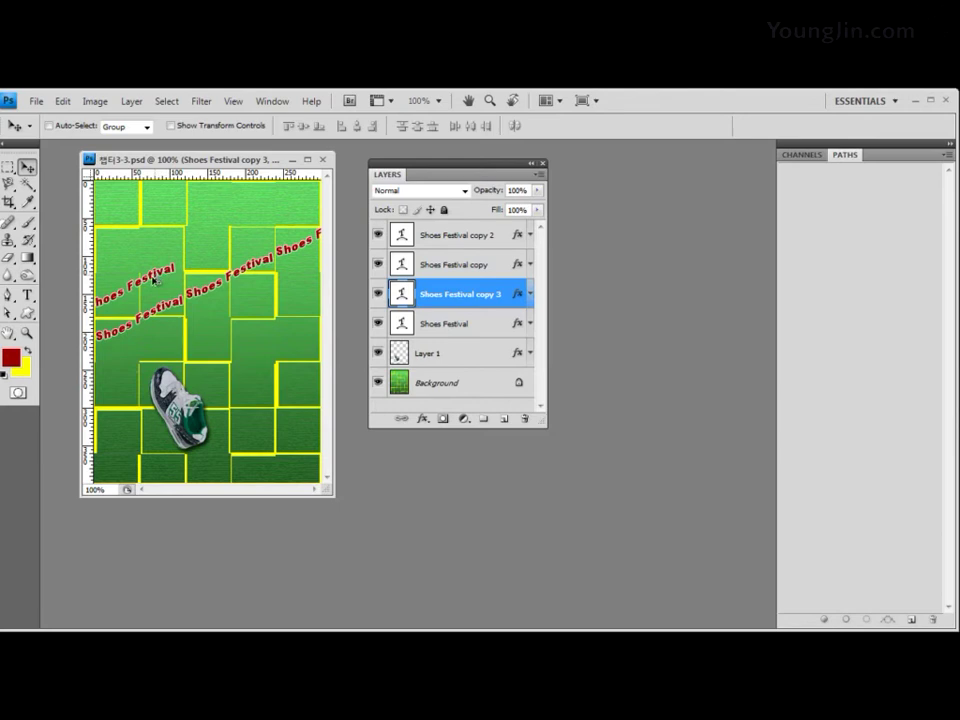
# Step: Extend the upper row with two more text copies, end to end past the canvas's right edge, undoing the surplus duplicate
pyautogui.moveTo(154, 281); pyautogui.dragTo(272, 226)
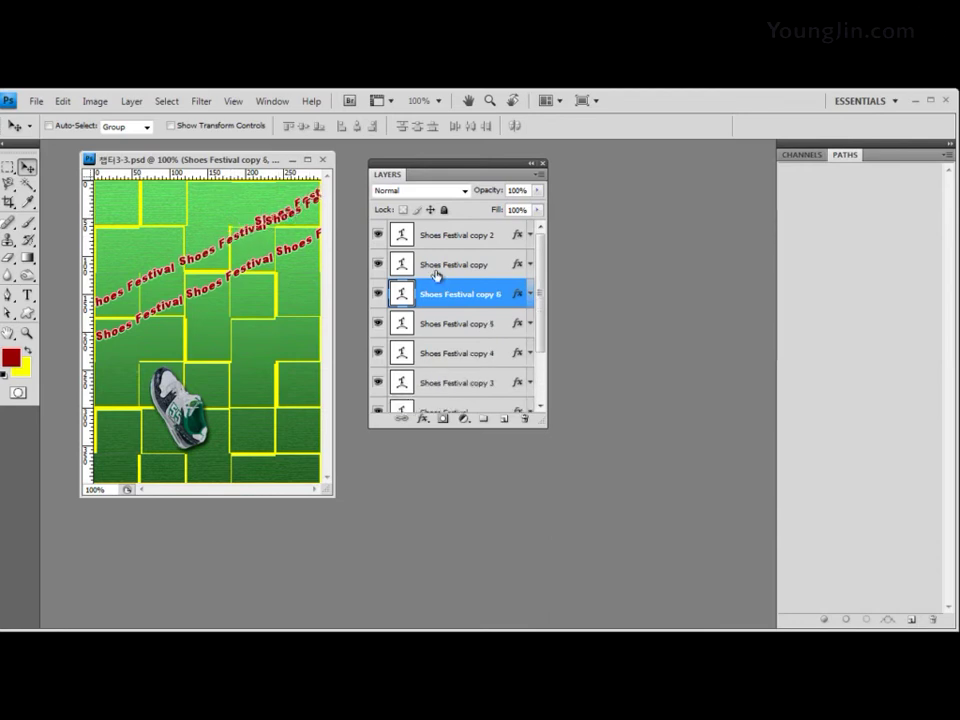
pyautogui.hotkey('ctrl', 'z')
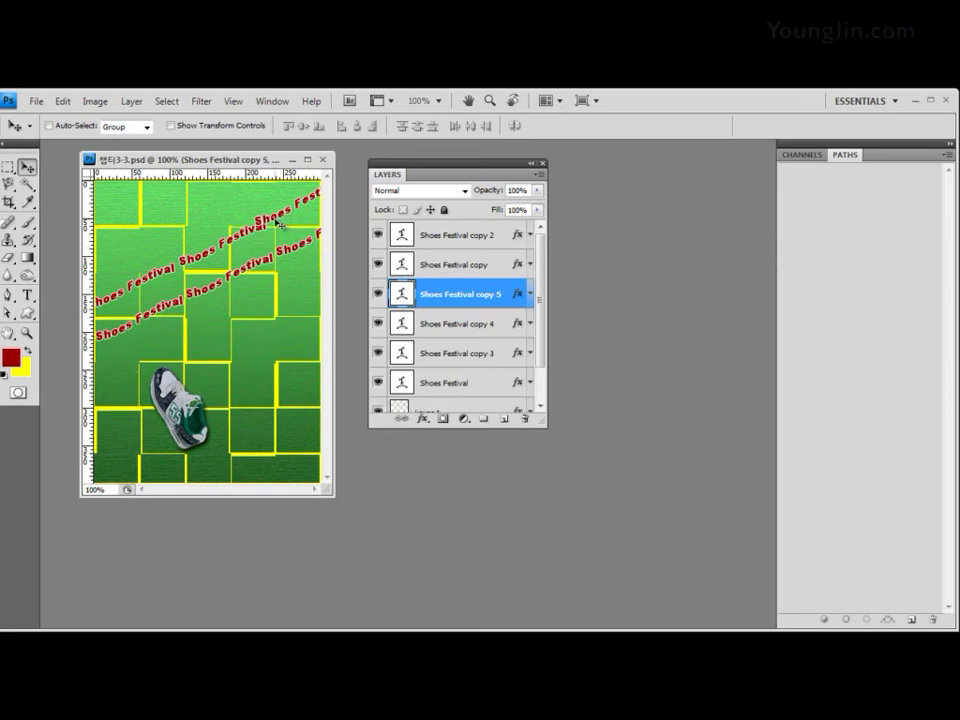
pyautogui.moveTo(279, 225); pyautogui.dragTo(292, 219)
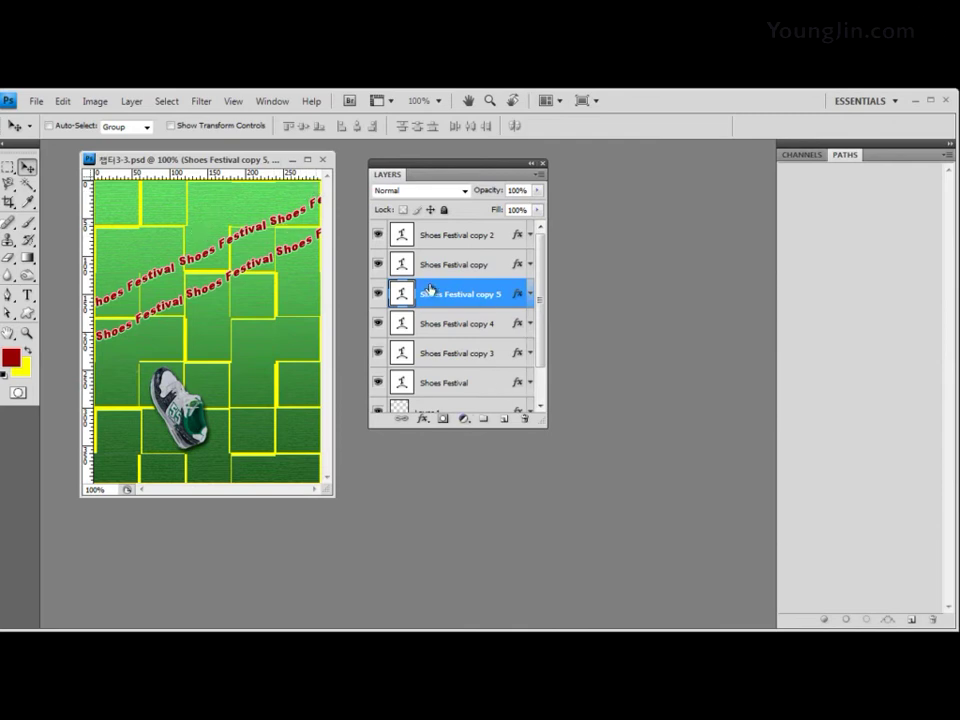
# Step: Rotate all six "Shoes Festival" text layers together by -6° and shift them slightly up and to the left
pyautogui.click(456, 384)
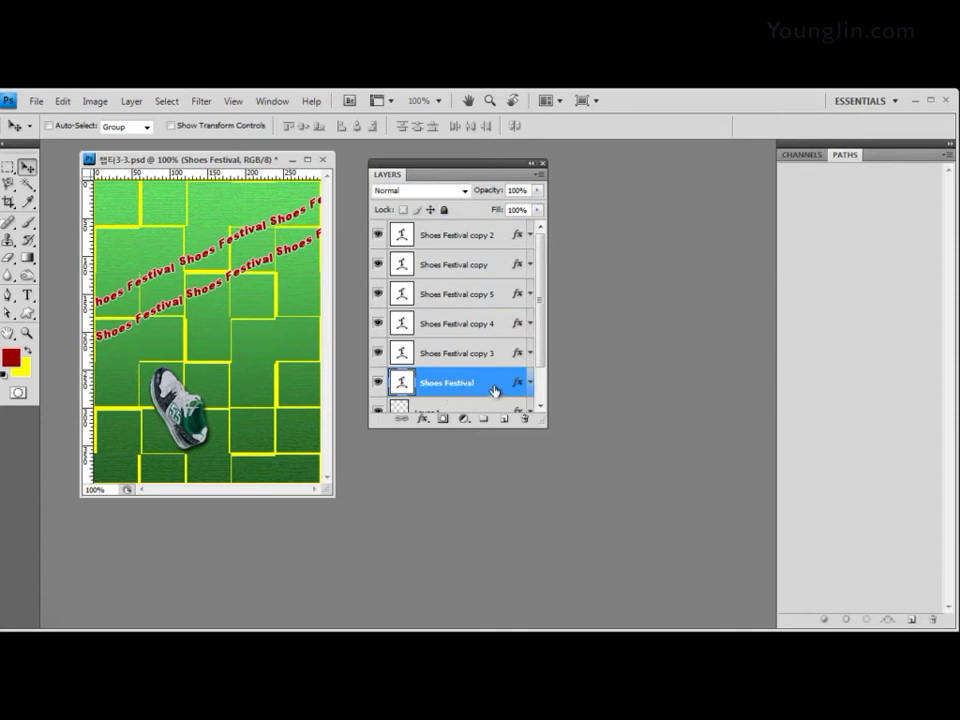
pyautogui.keyDown('shift'); pyautogui.click(478, 237); pyautogui.keyUp('shift')
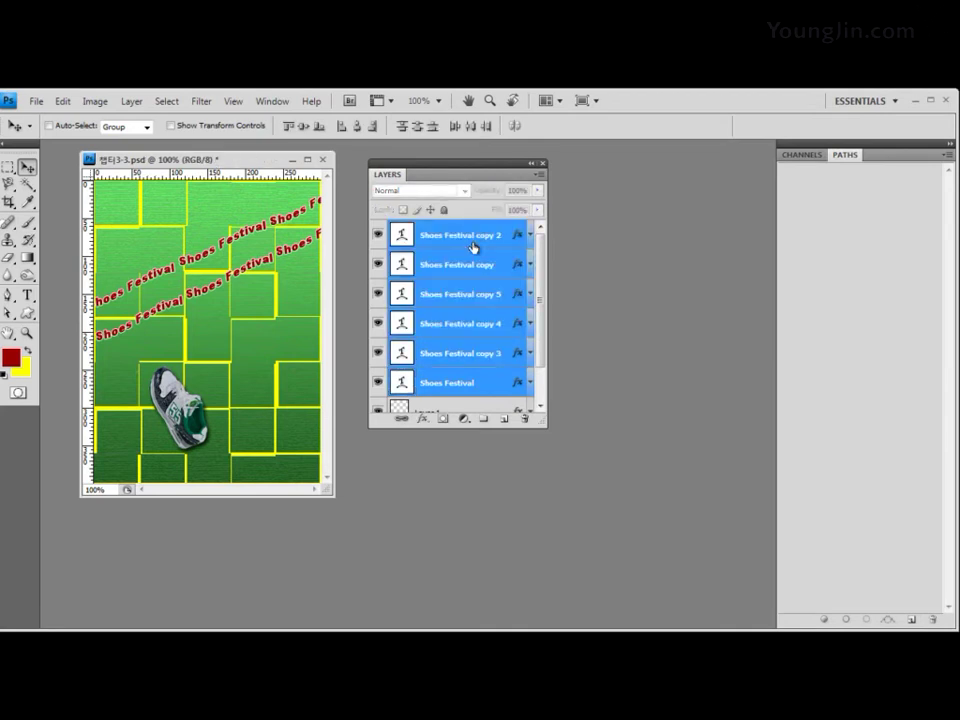
pyautogui.click(468, 384)
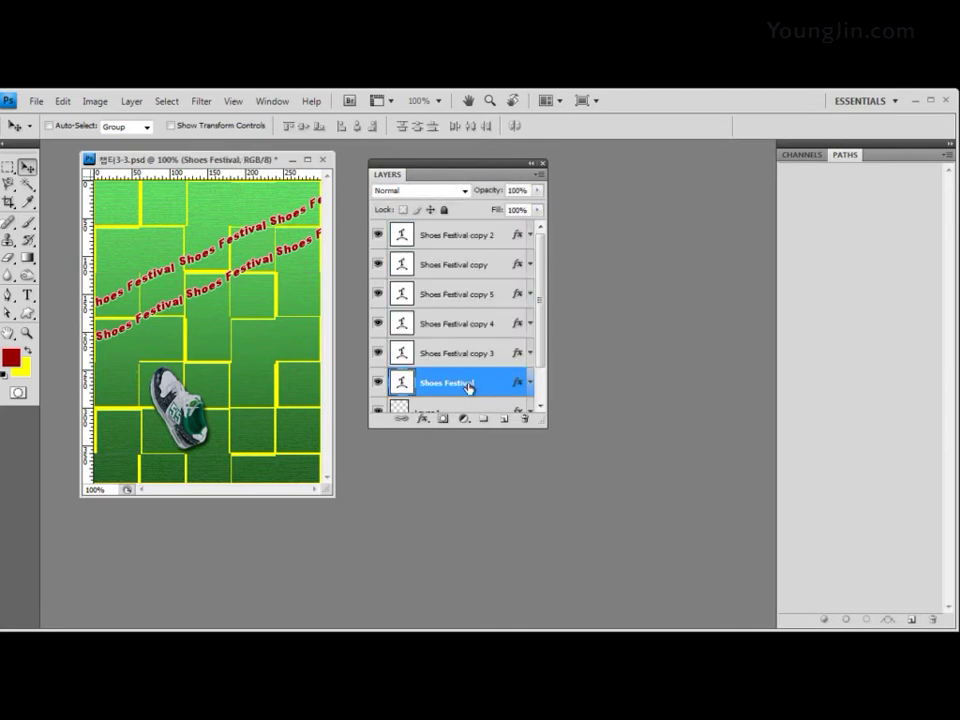
pyautogui.keyDown('shift'); pyautogui.click(484, 234); pyautogui.keyUp('shift')
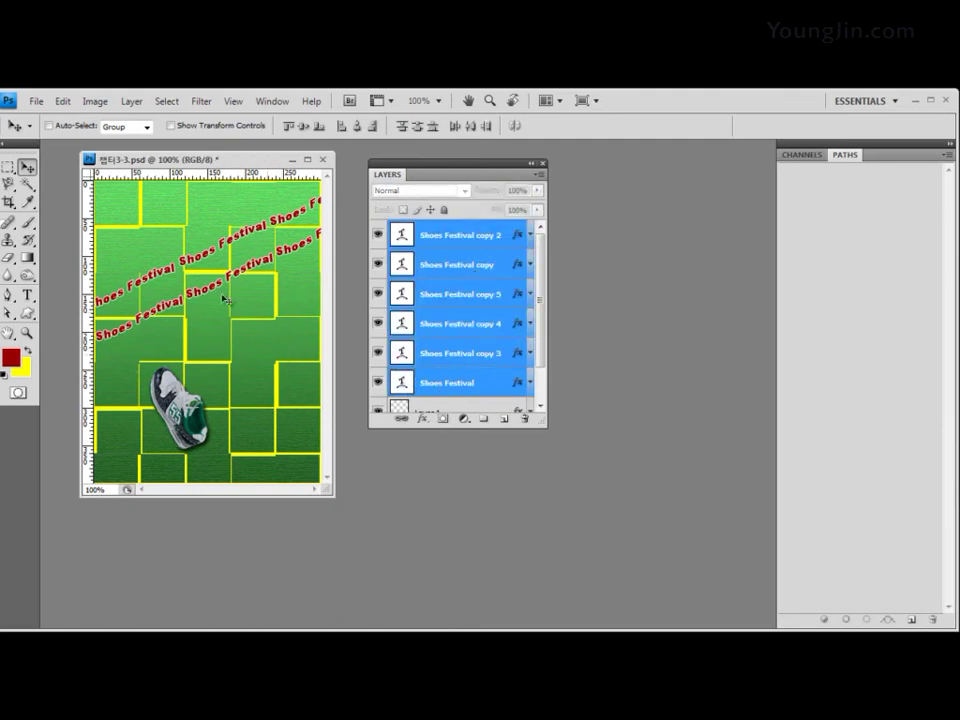
pyautogui.hotkey('ctrl', 't')
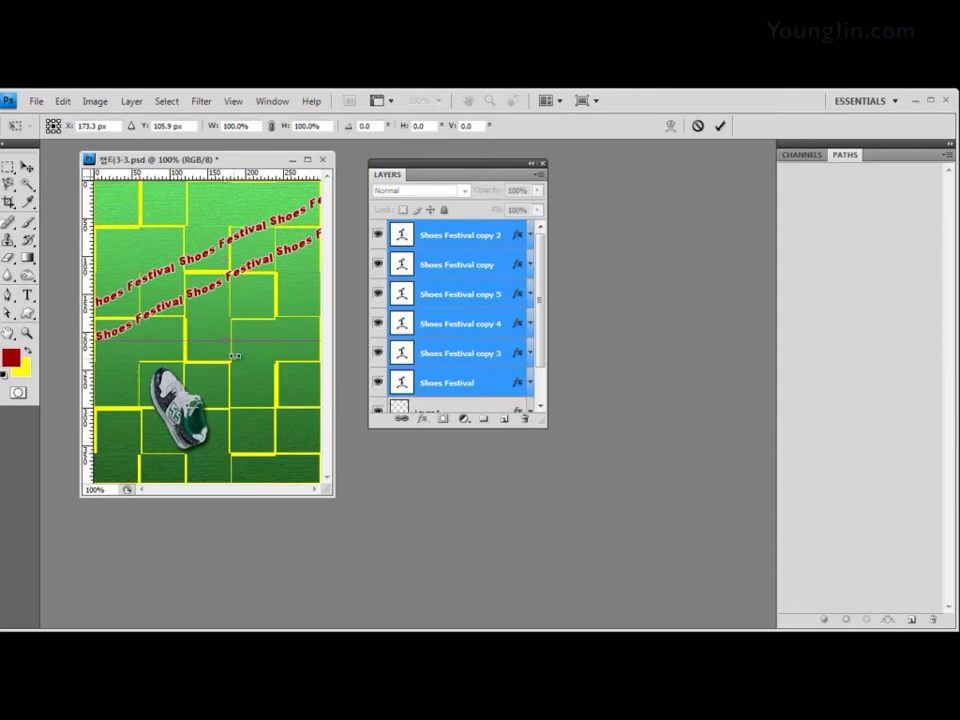
pyautogui.moveTo(235, 355); pyautogui.dragTo(243, 354)
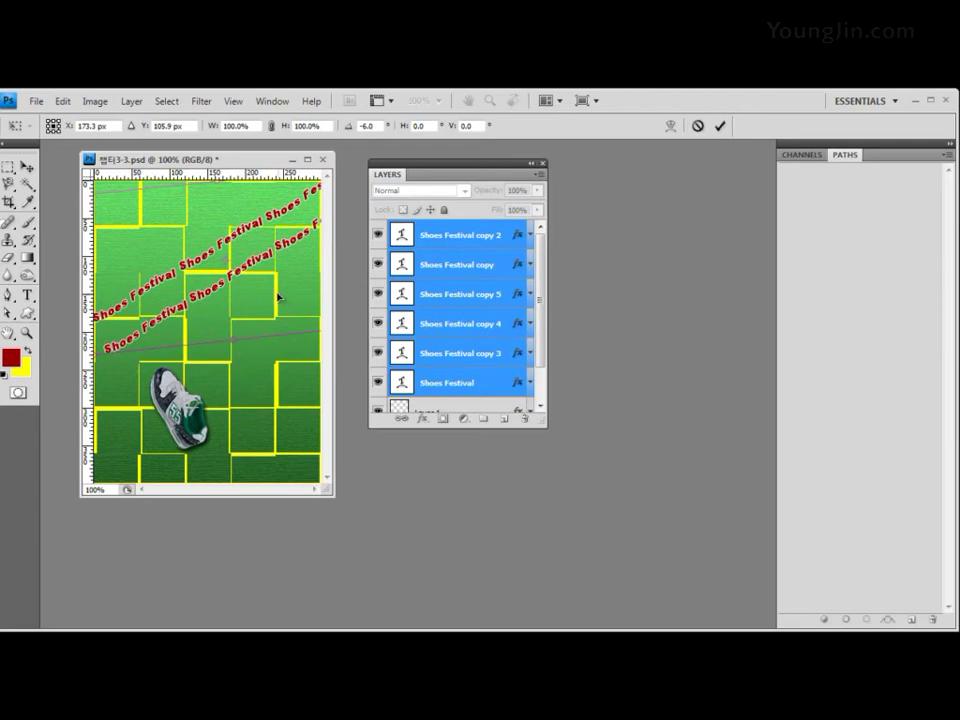
pyautogui.moveTo(278, 297)
pyautogui.mouseDown()
pyautogui.moveTo(272, 282)
pyautogui.moveTo(268, 289)
pyautogui.mouseUp()
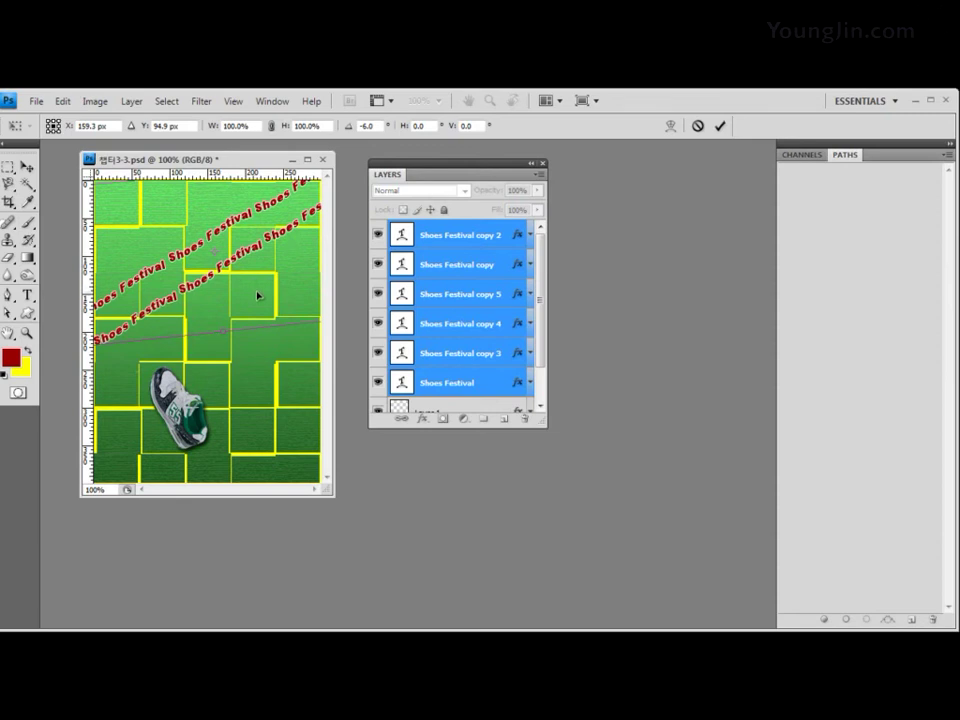
pyautogui.press('Return')
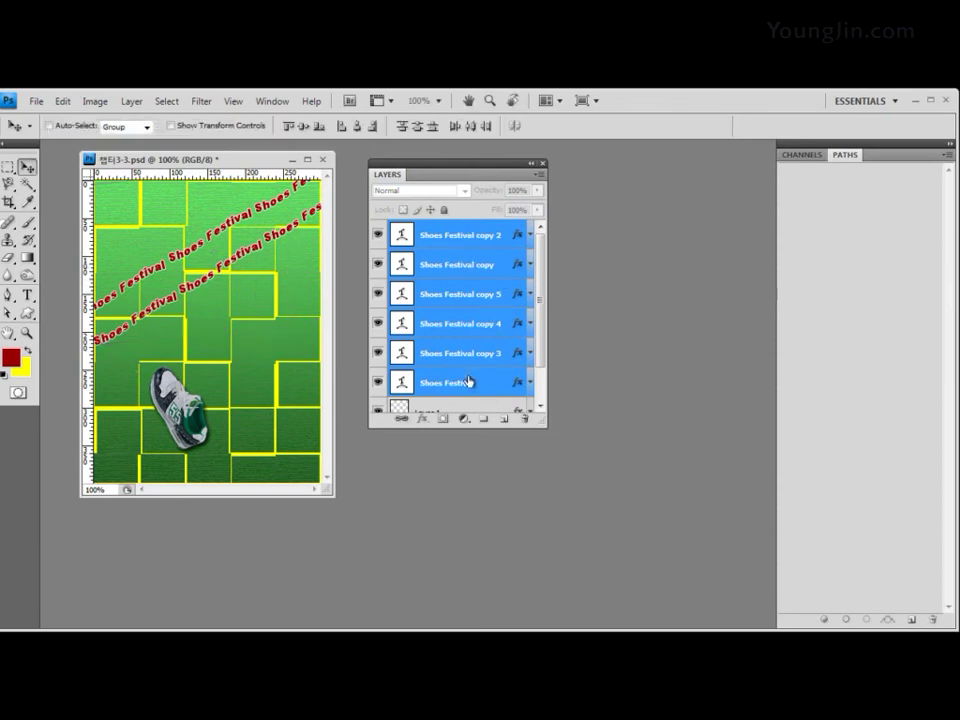
pyautogui.click(466, 236)
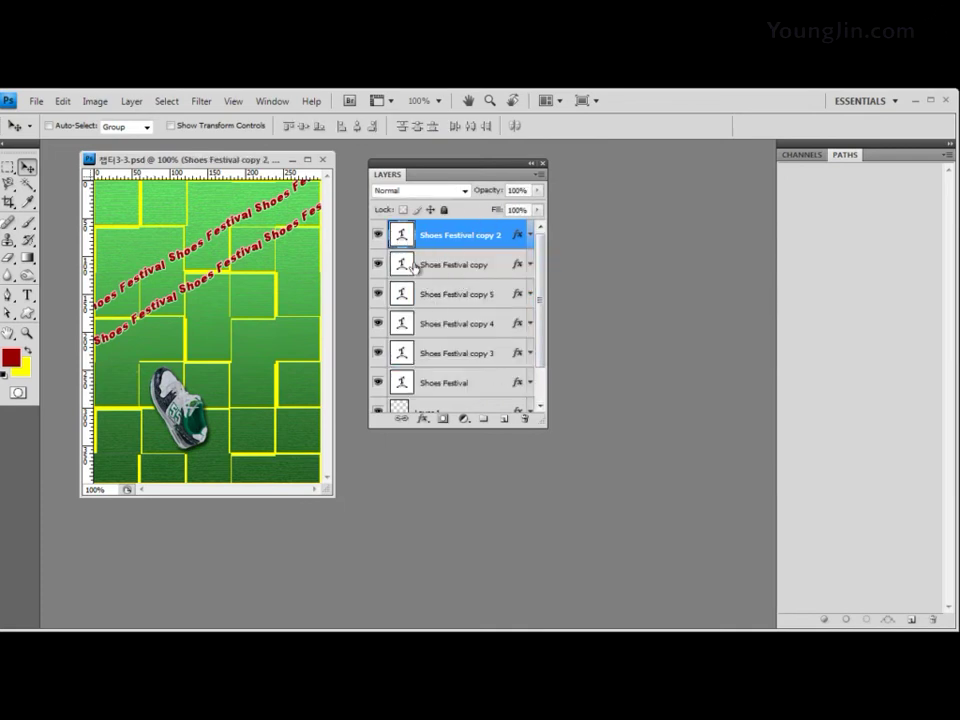
pyautogui.keyDown('ctrl'); pyautogui.click(135, 290); pyautogui.keyUp('ctrl')
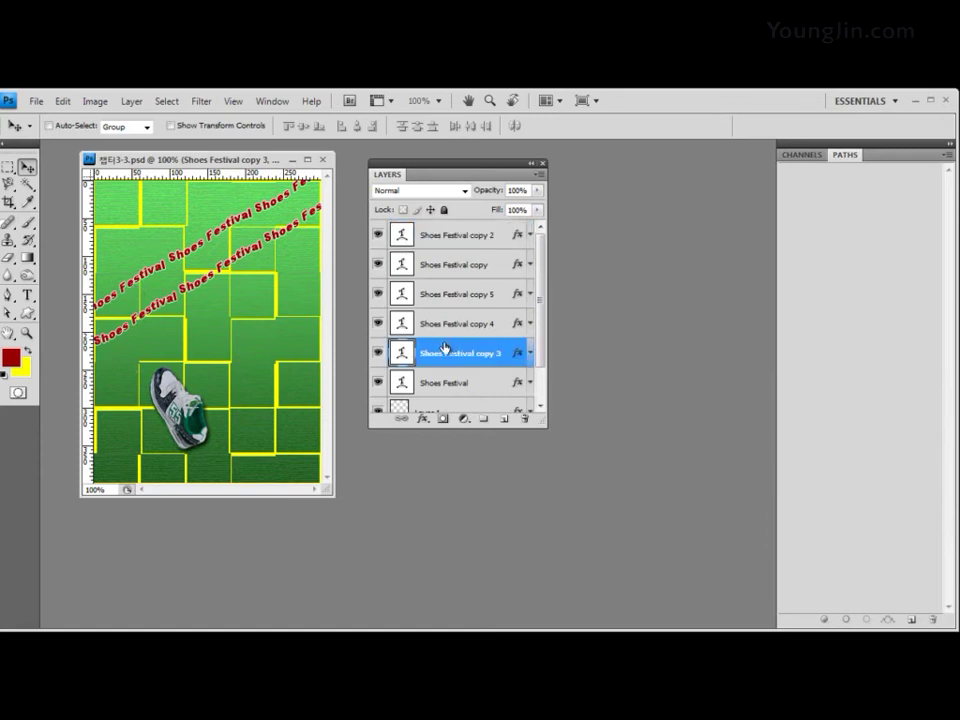
pyautogui.click(448, 238)
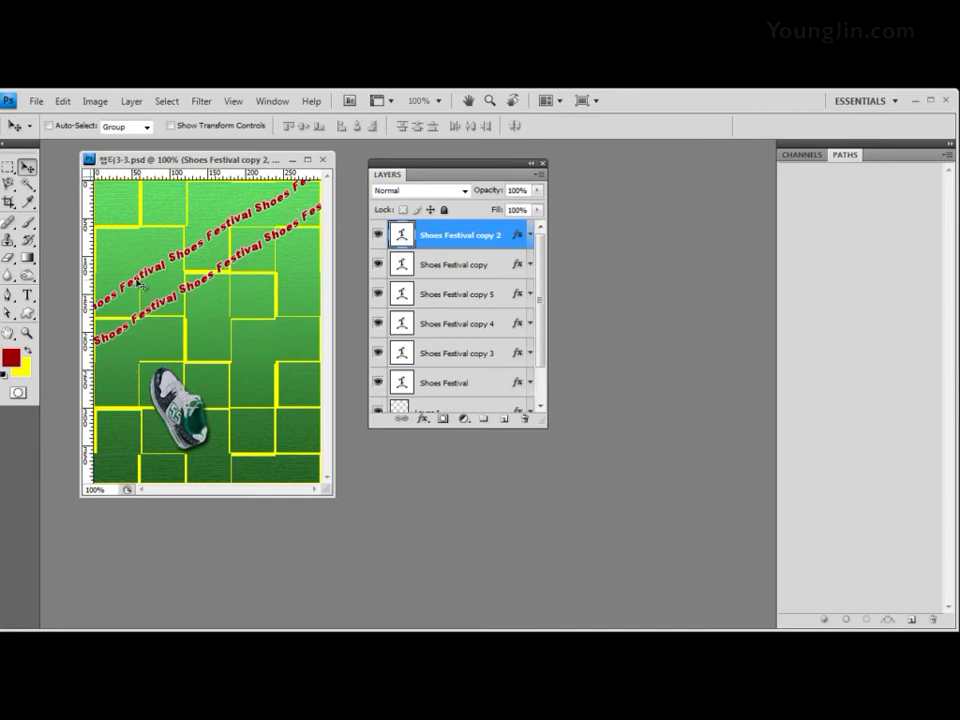
pyautogui.keyDown('ctrl'); pyautogui.click(141, 287); pyautogui.keyUp('ctrl')
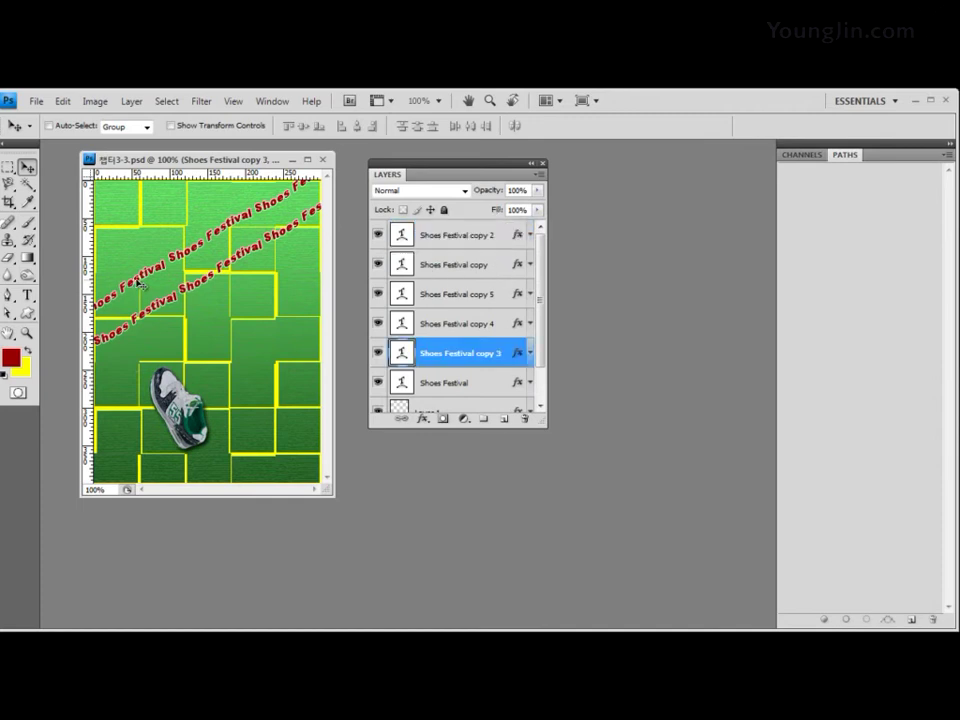
pyautogui.click(476, 266)
pyautogui.click(480, 236)
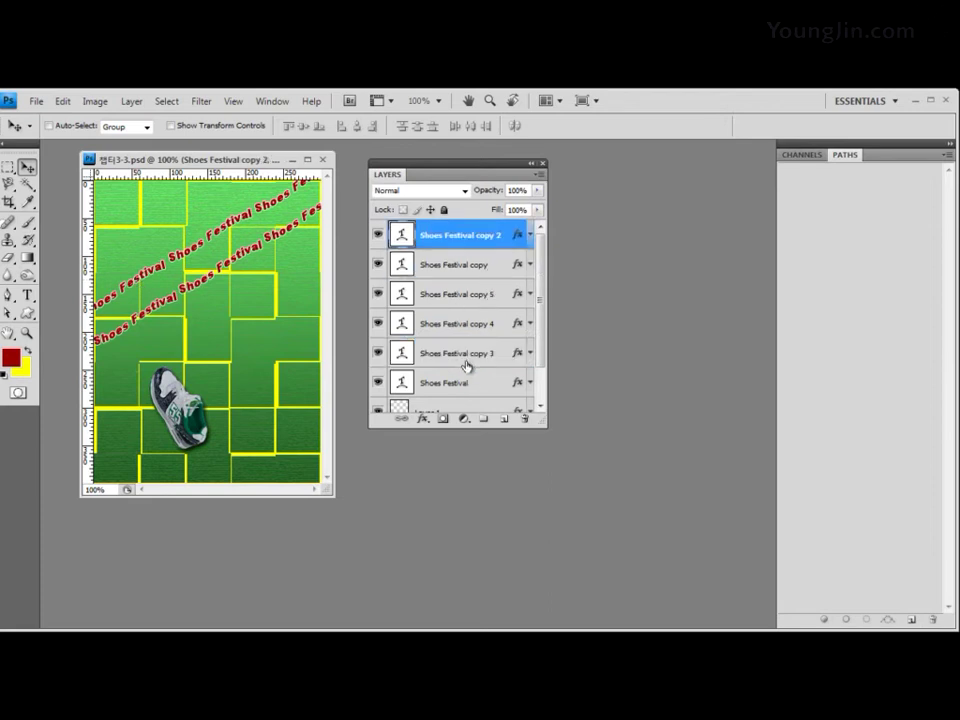
# Step: Shift the three text pieces of the upper diagonal row slightly toward the upper right, leaving even gaps between them
pyautogui.keyDown('ctrl'); pyautogui.click(131, 287); pyautogui.keyUp('ctrl')
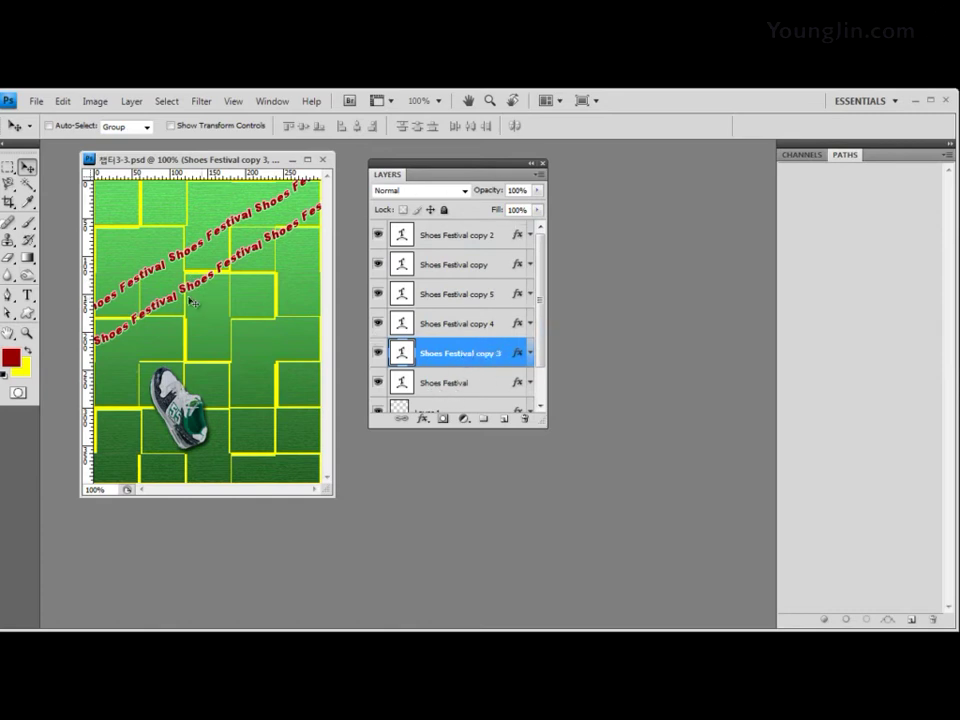
pyautogui.moveTo(155, 274); pyautogui.dragTo(158, 268)
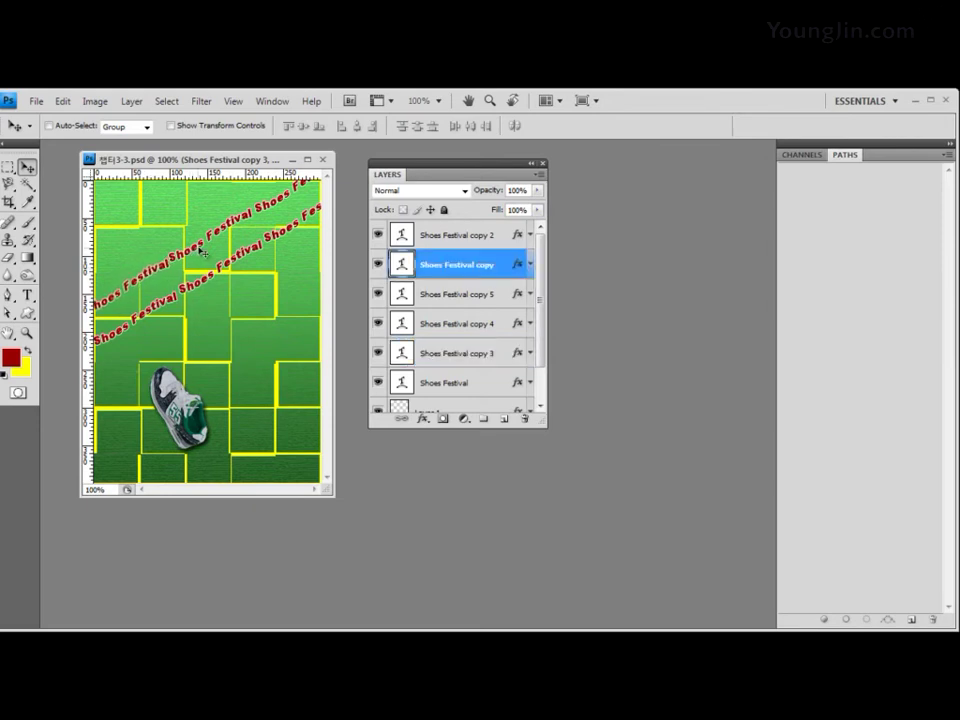
pyautogui.keyDown('ctrl'); pyautogui.click(200, 251); pyautogui.keyUp('ctrl')
pyautogui.moveTo(202, 249); pyautogui.dragTo(192, 257)
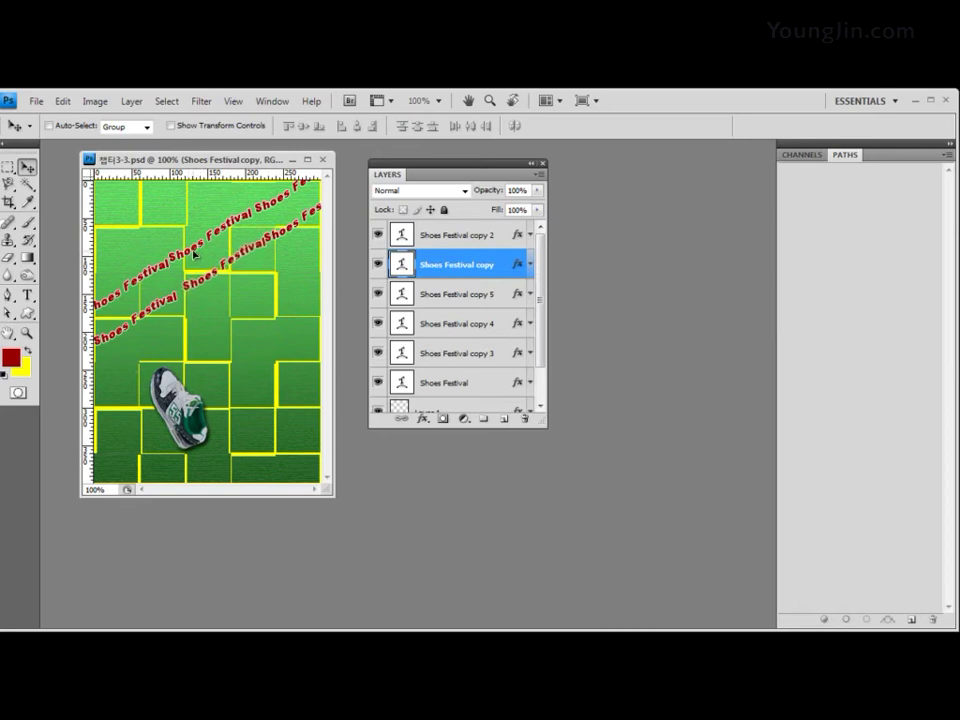
pyautogui.keyDown('ctrl'); pyautogui.click(178, 262); pyautogui.keyUp('ctrl')
pyautogui.moveTo(178, 262); pyautogui.dragTo(268, 208)
pyautogui.keyDown('ctrl'); pyautogui.click(266, 211); pyautogui.keyUp('ctrl')
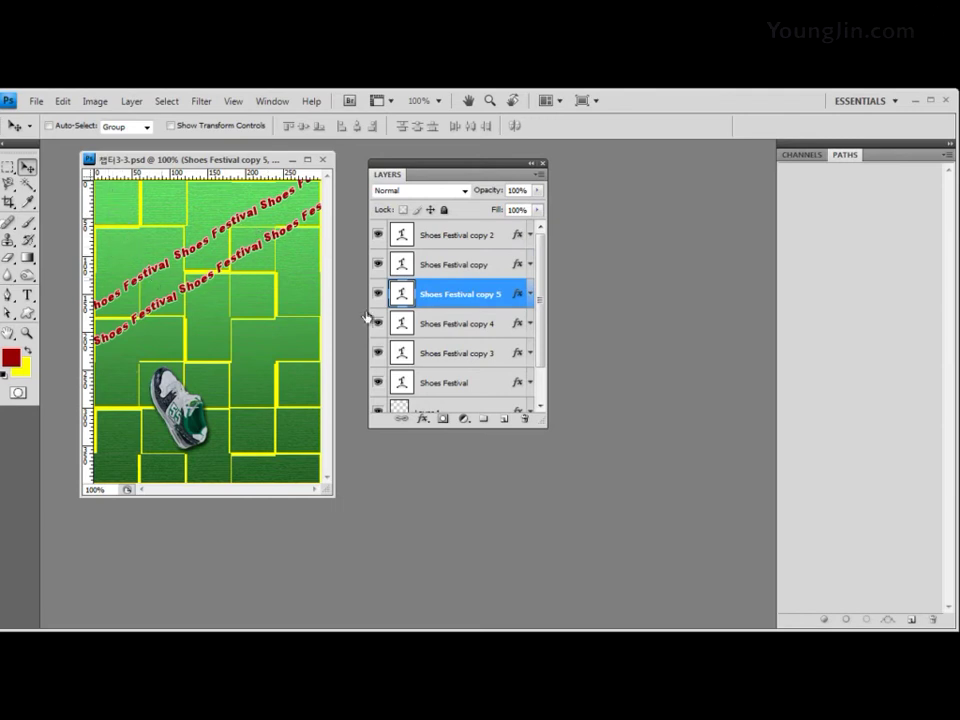
# Step: Start a third diagonal row above with a copy of the upper row's first text, and extend it with another copy past the canvas's top edge
pyautogui.keyDown('ctrl'); pyautogui.click(116, 301); pyautogui.keyUp('ctrl')
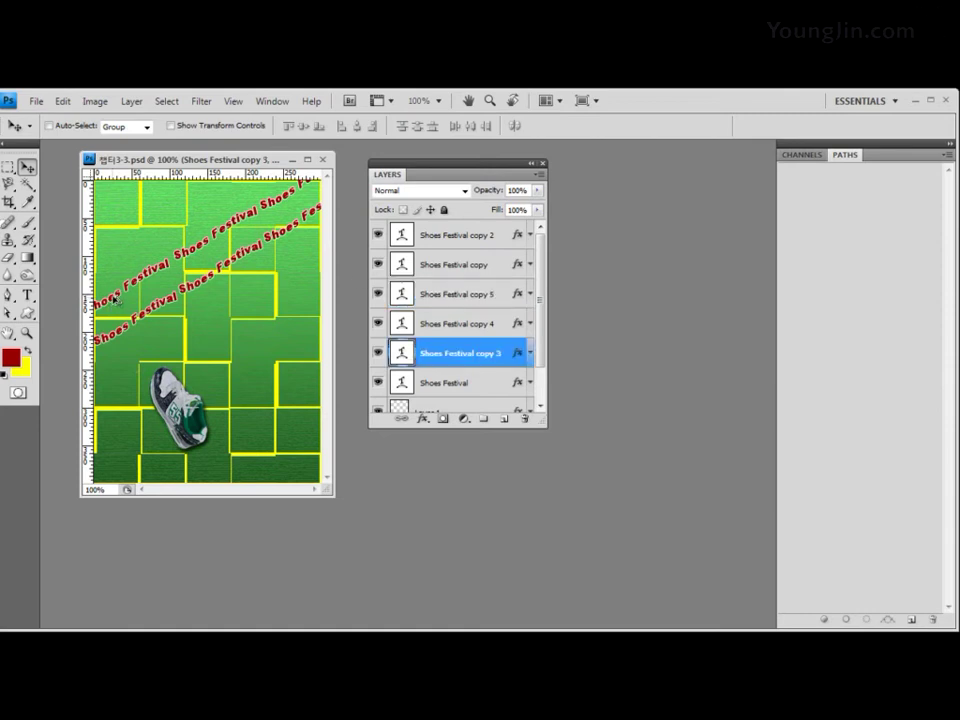
pyautogui.moveTo(116, 298); pyautogui.dragTo(108, 258)
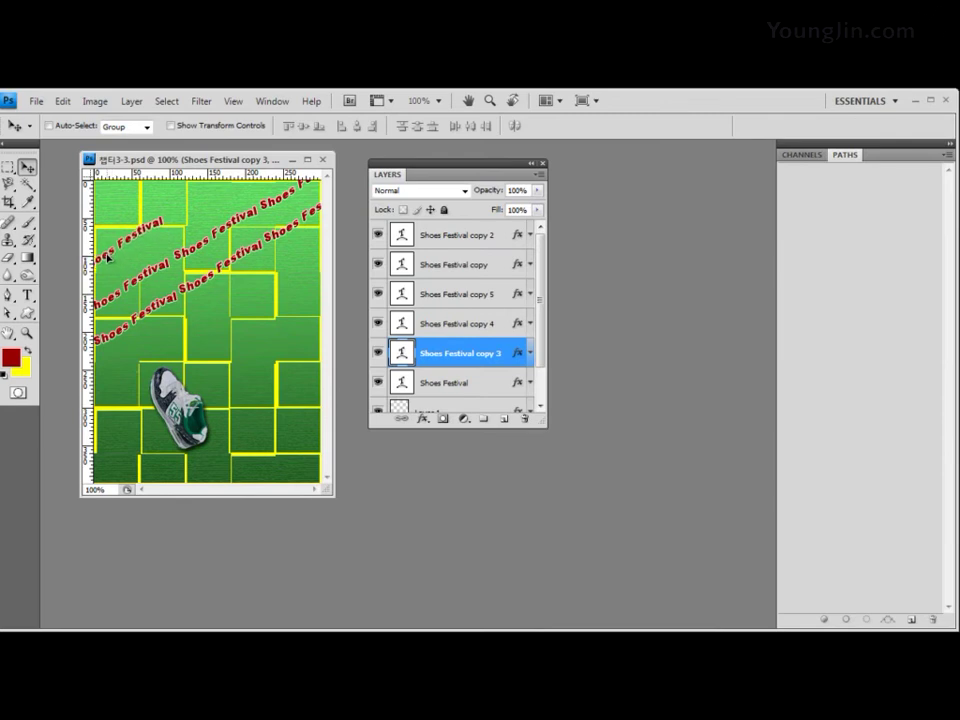
pyautogui.hotkey('ctrl', 'j')
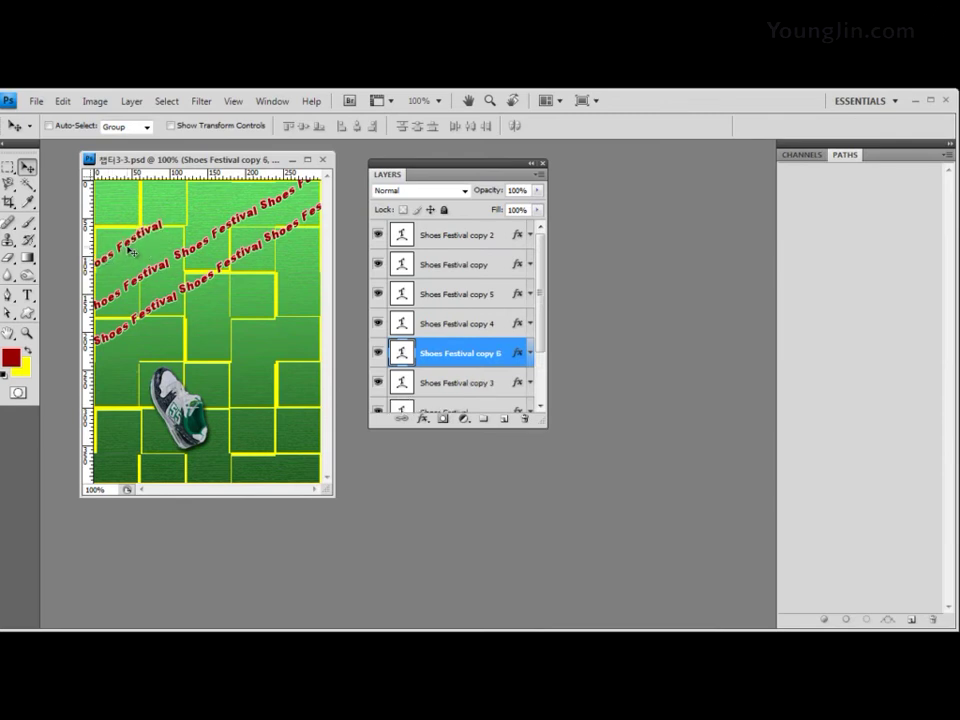
pyautogui.moveTo(130, 252); pyautogui.dragTo(215, 198)
pyautogui.hotkey('ctrl', 'j')
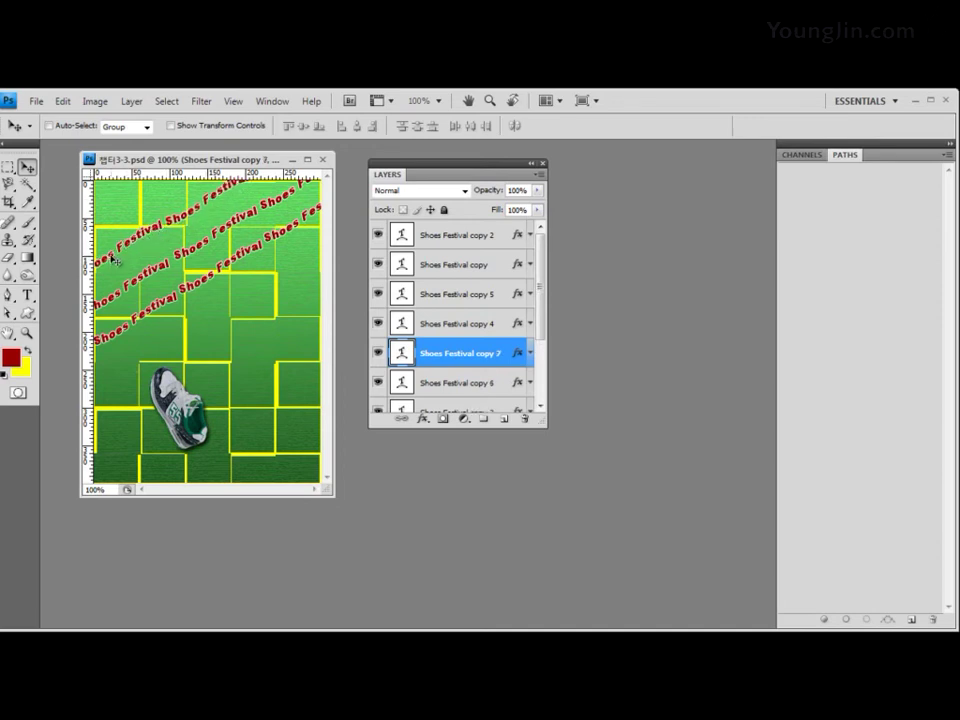
# Step: Duplicate the third row's first text into the canvas's top-left corner as a fourth row, and lengthen the Layers panel to show every layer
pyautogui.hotkey('alt', '[')
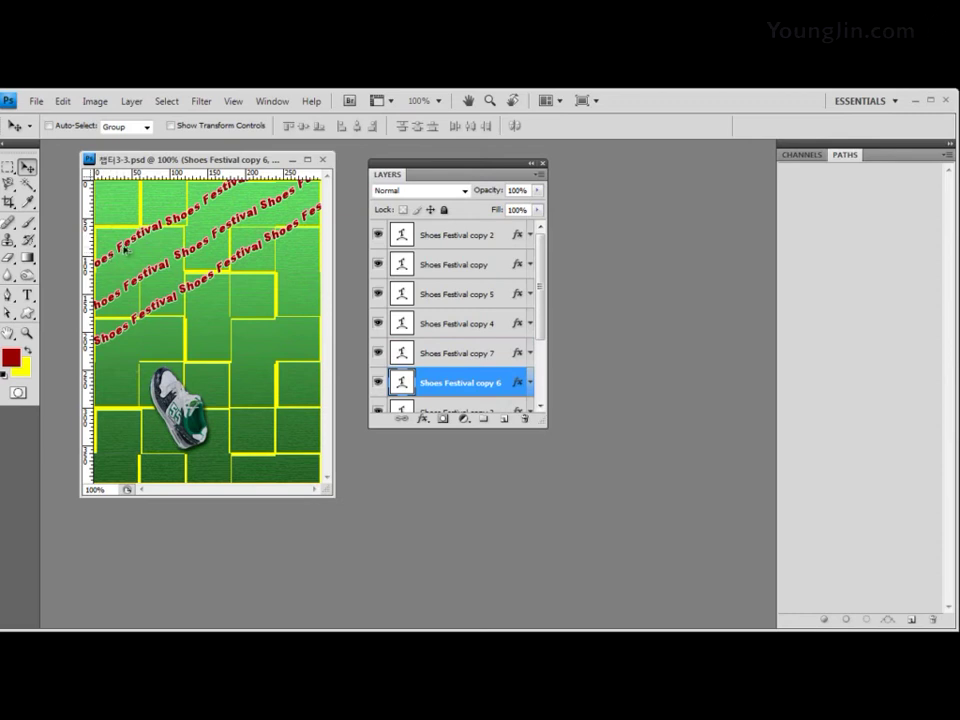
pyautogui.moveTo(122, 248); pyautogui.dragTo(119, 204)
pyautogui.moveTo(110, 204); pyautogui.dragTo(119, 207)
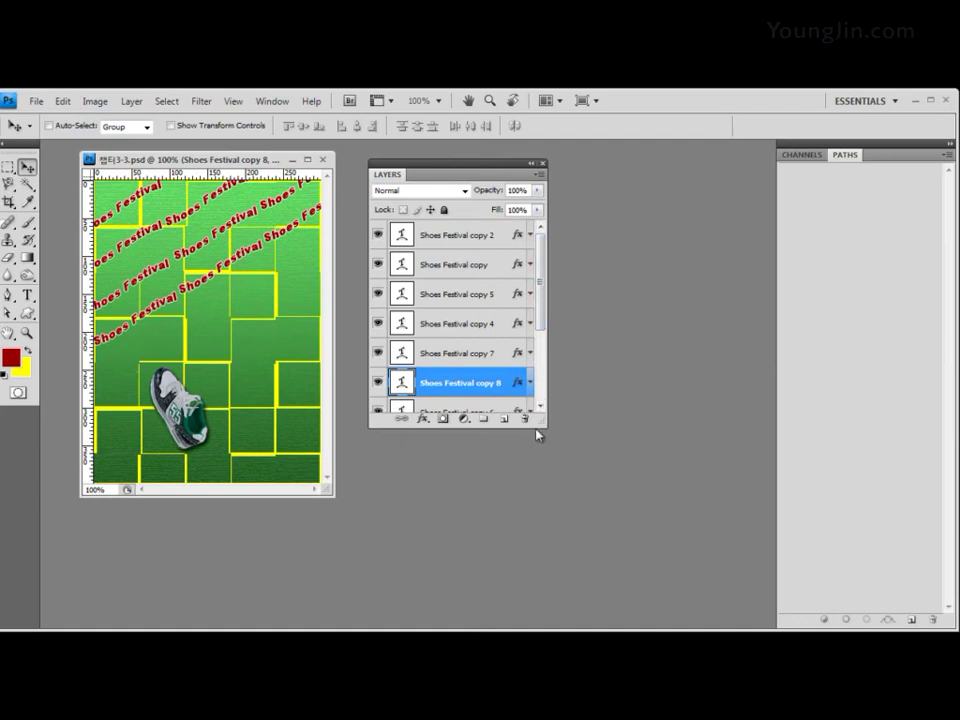
pyautogui.moveTo(536, 434); pyautogui.dragTo(542, 556)
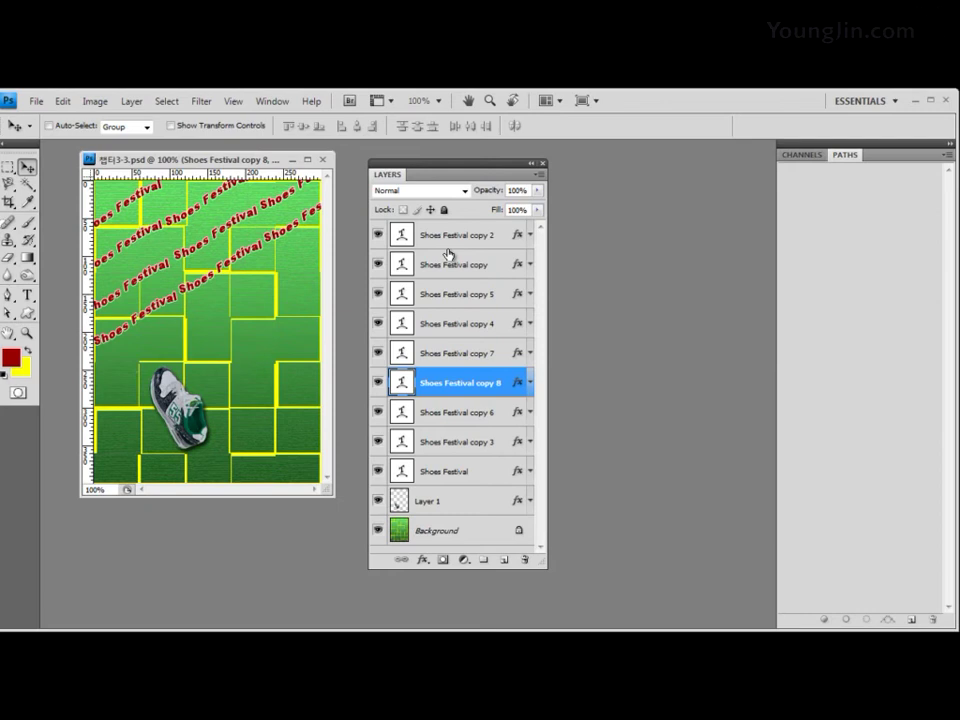
# Step: Set up the Custom Shape tool in shape-layer mode, replace the shape list with the Nature set, and choose the waves shape
pyautogui.click(28, 314)
pyautogui.click(28, 314)
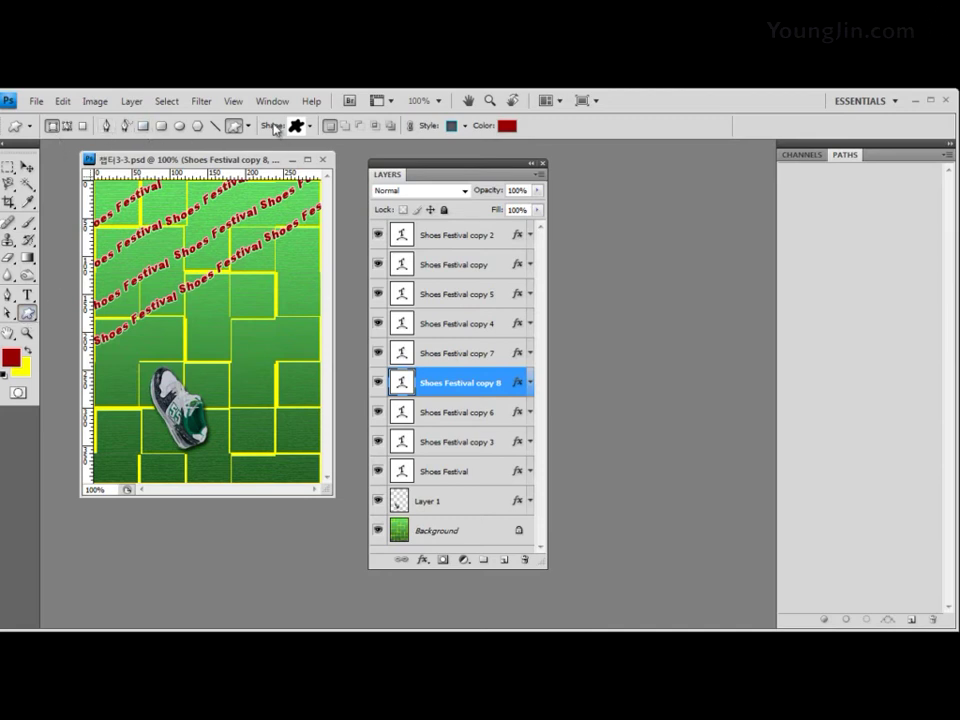
pyautogui.click(53, 128)
pyautogui.click(309, 126)
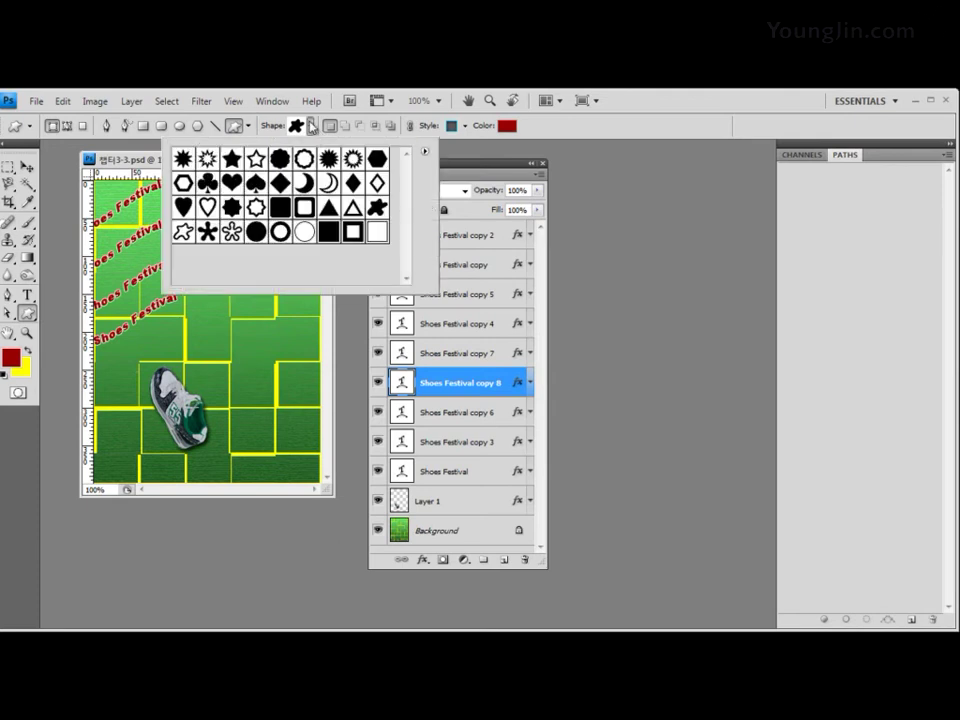
pyautogui.click(425, 152)
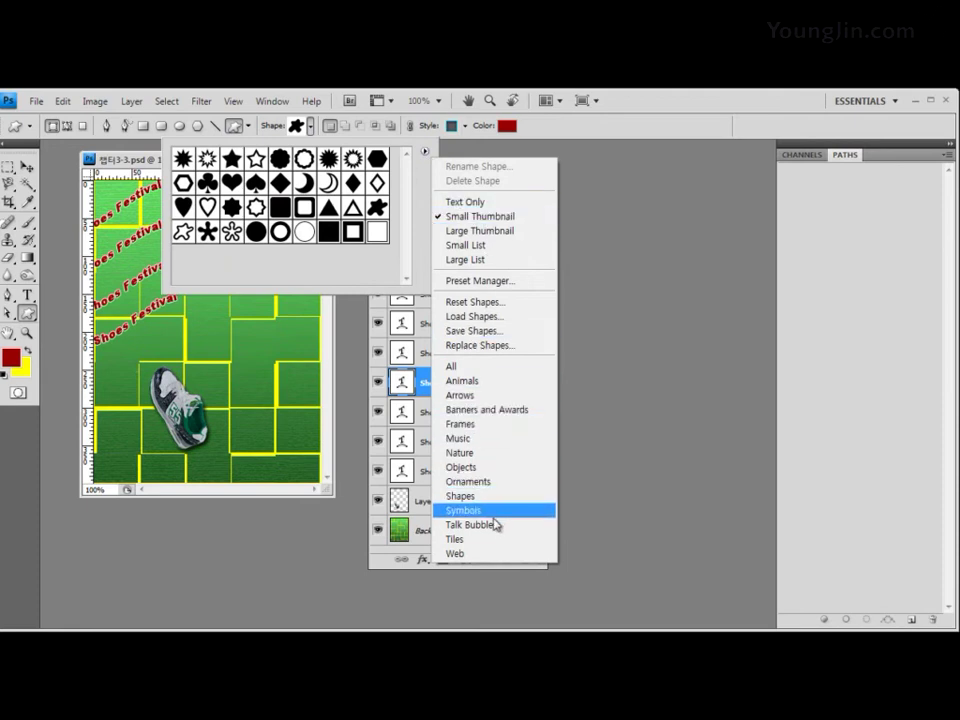
pyautogui.click(482, 453)
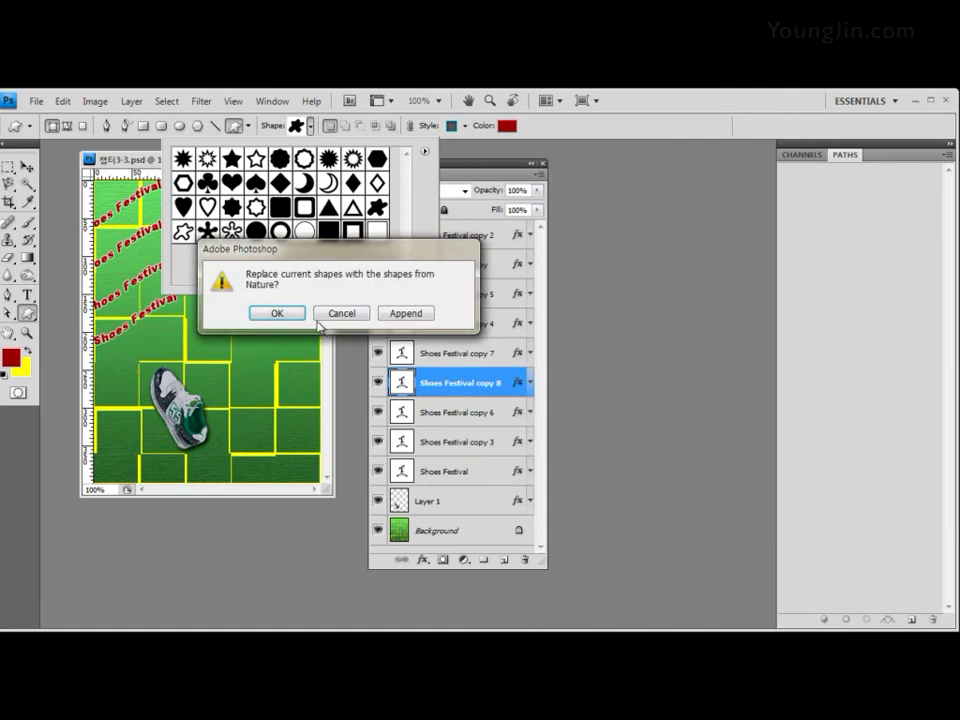
pyautogui.click(285, 314)
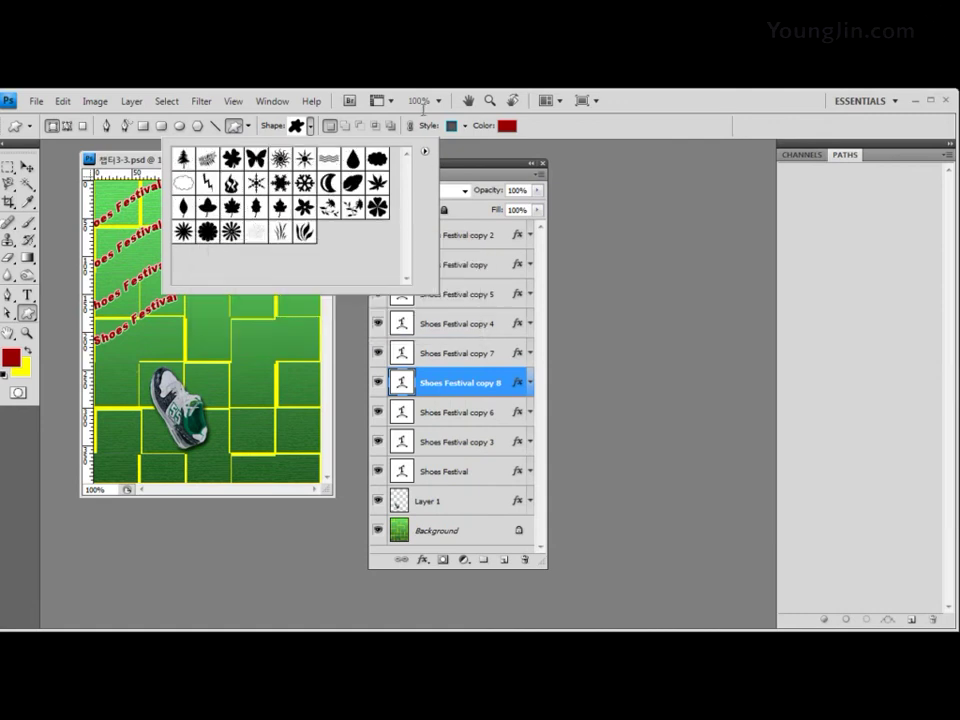
pyautogui.click(328, 161)
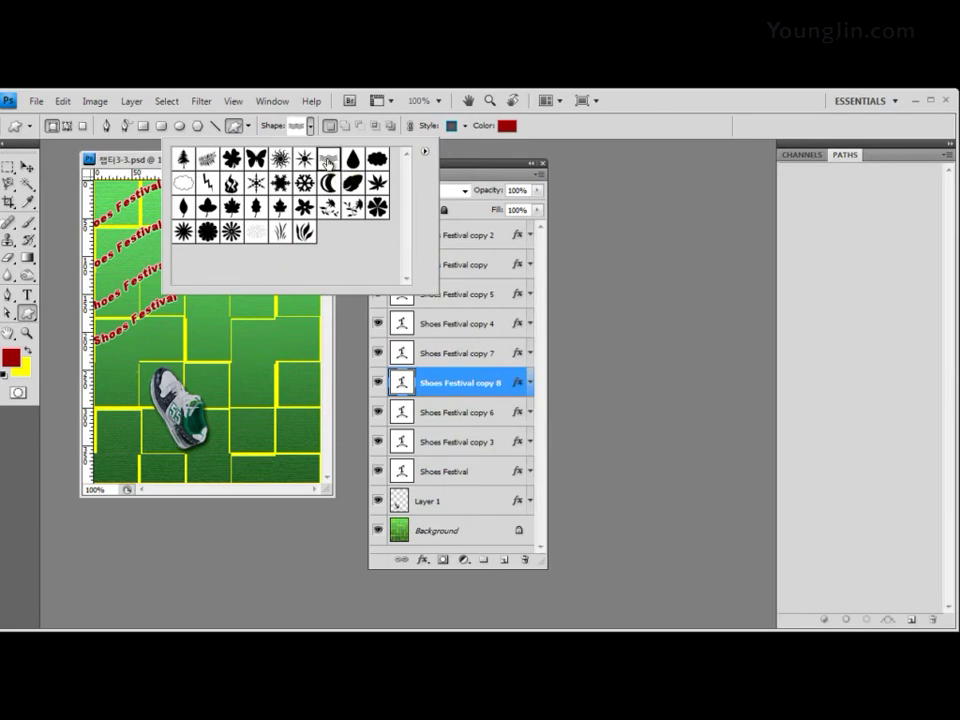
pyautogui.click(439, 96)
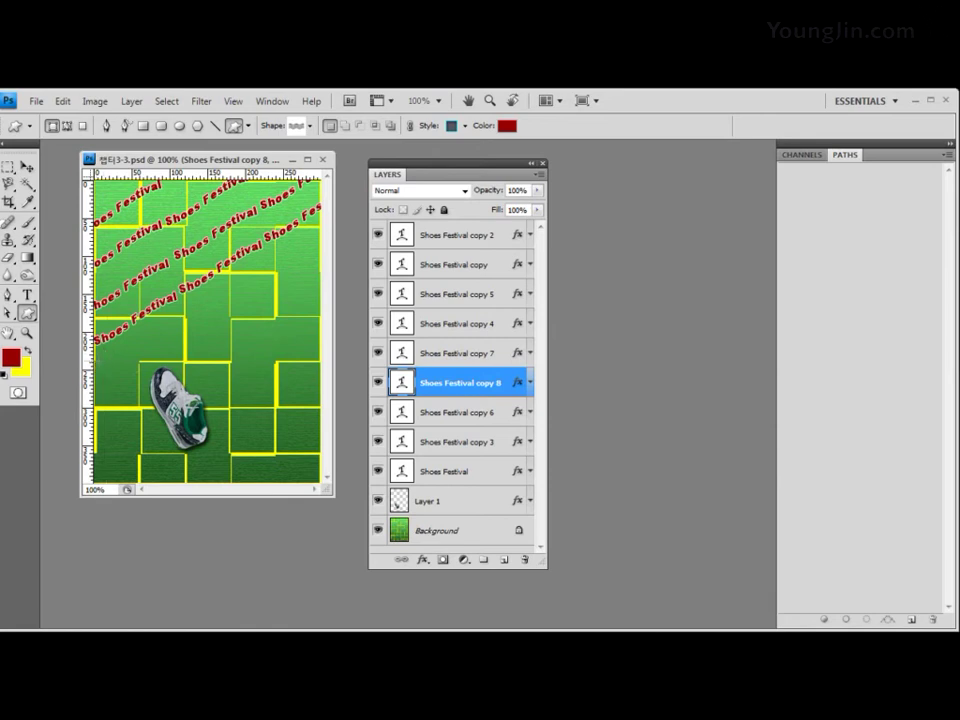
pyautogui.moveTo(96, 350); pyautogui.dragTo(185, 325)
pyautogui.moveTo(184, 357); pyautogui.dragTo(183, 358)
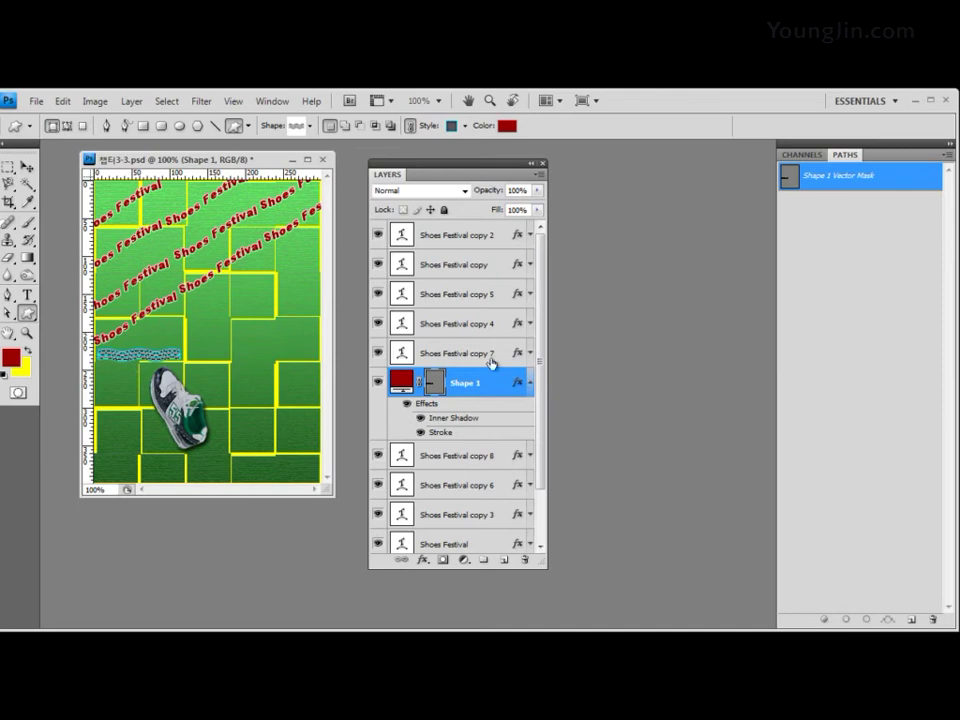
pyautogui.moveTo(490, 383); pyautogui.dragTo(524, 559)
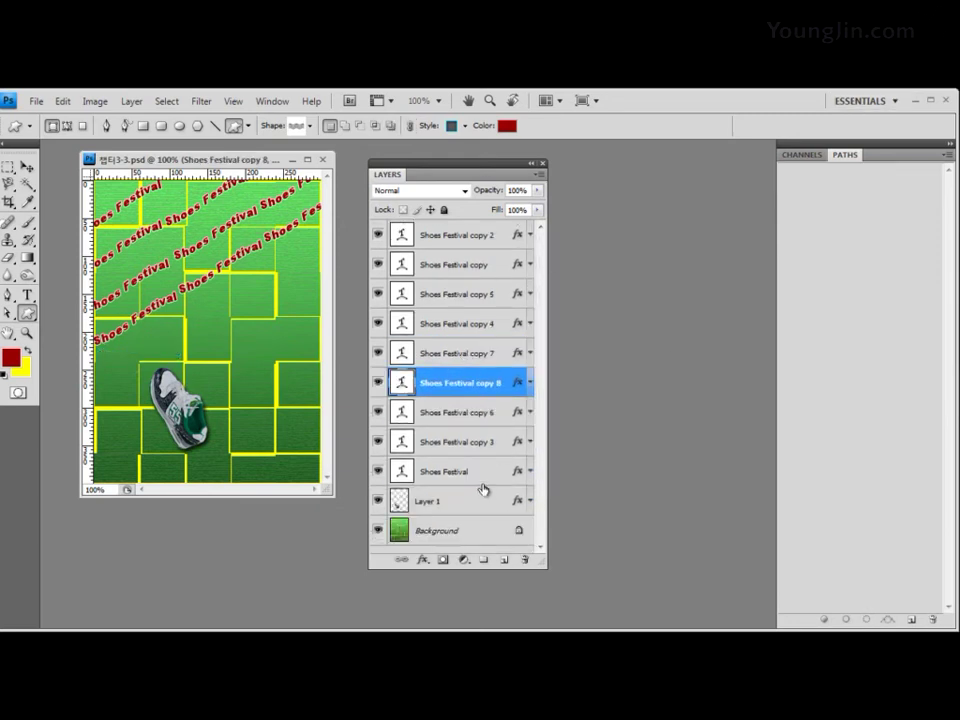
# Step: Select the topmost text layer, Shoes Festival copy 2, and set the custom shape colour to white (ffffff)
pyautogui.click(479, 228)
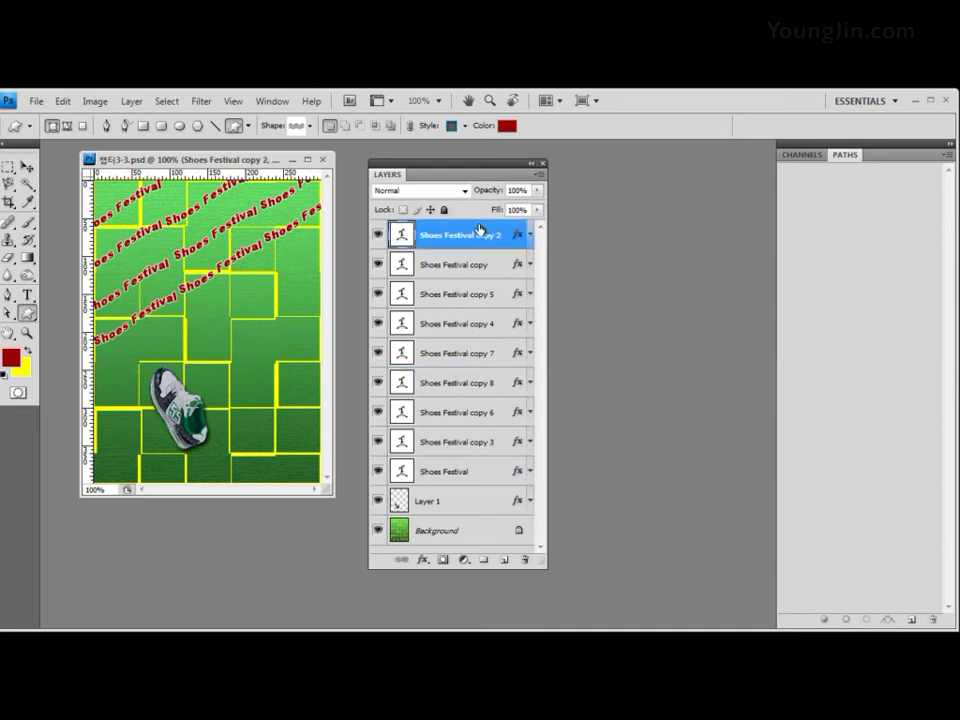
pyautogui.click(486, 411)
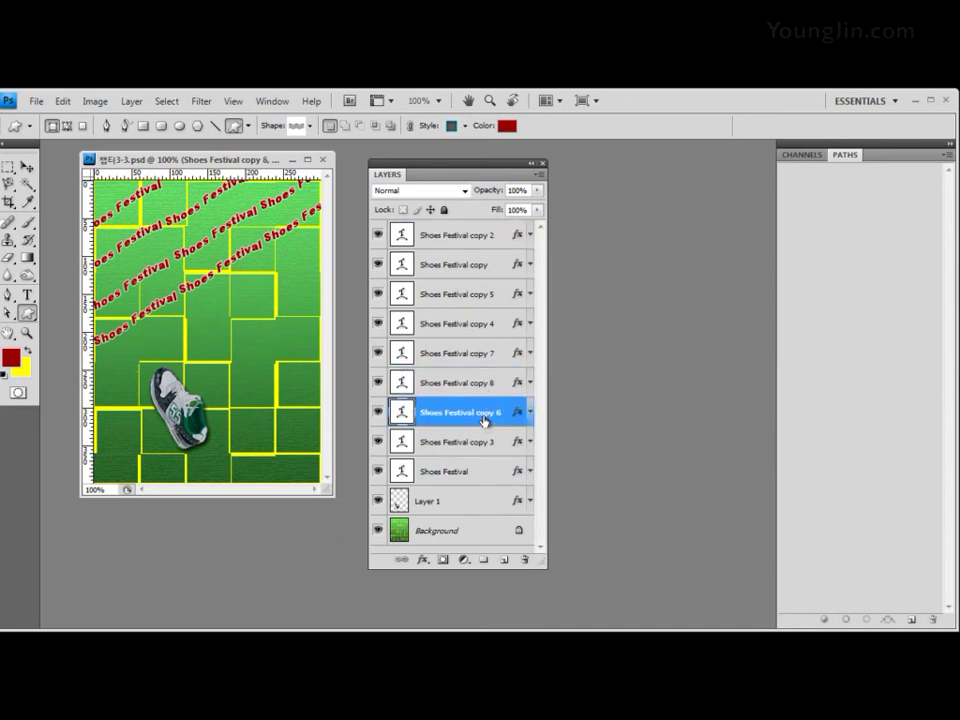
pyautogui.click(488, 238)
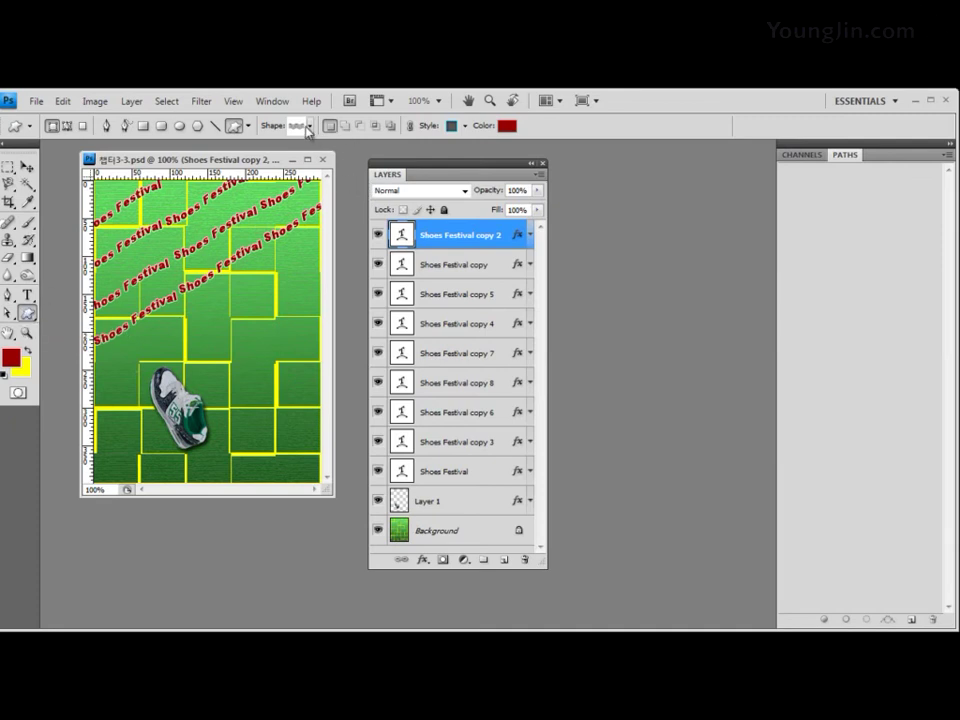
pyautogui.click(507, 126)
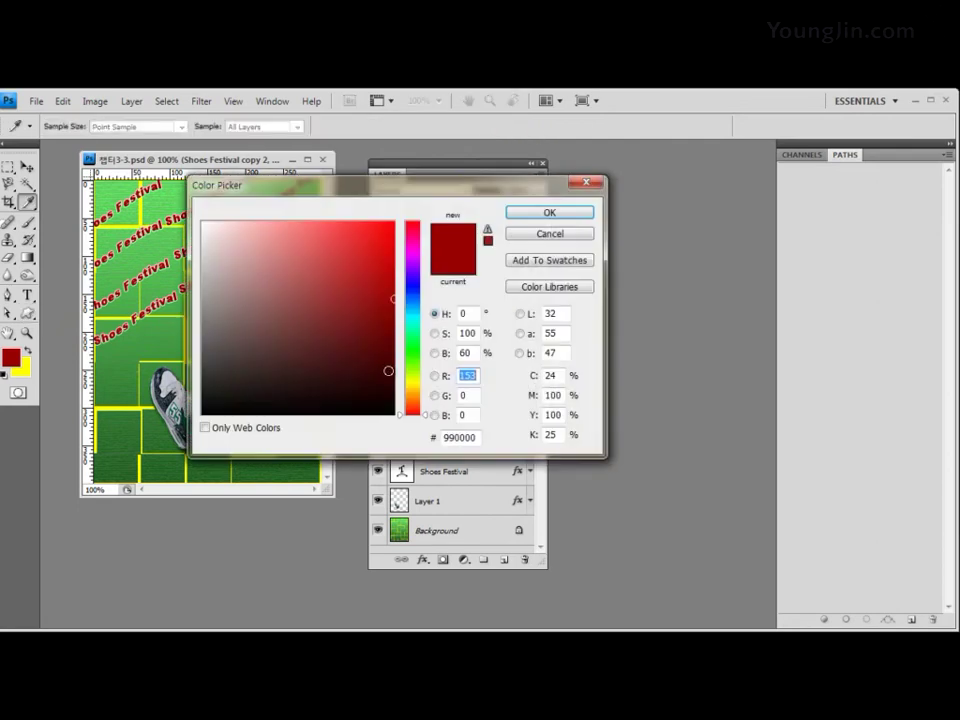
pyautogui.click(474, 438)
pyautogui.doubleClick(474, 438)
pyautogui.write('f')
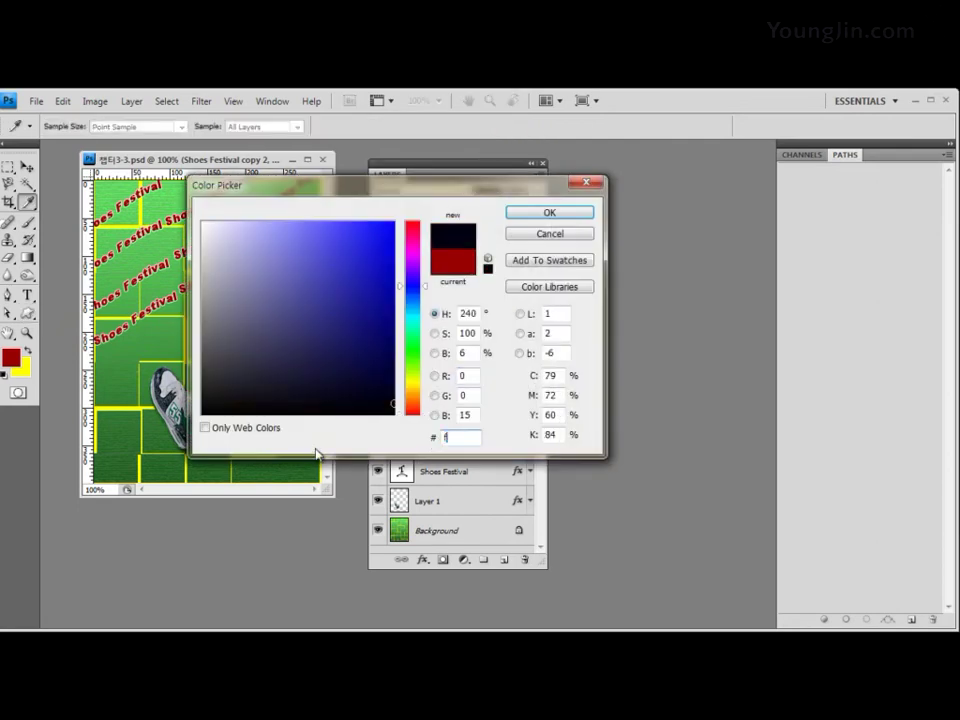
pyautogui.write('fffff')
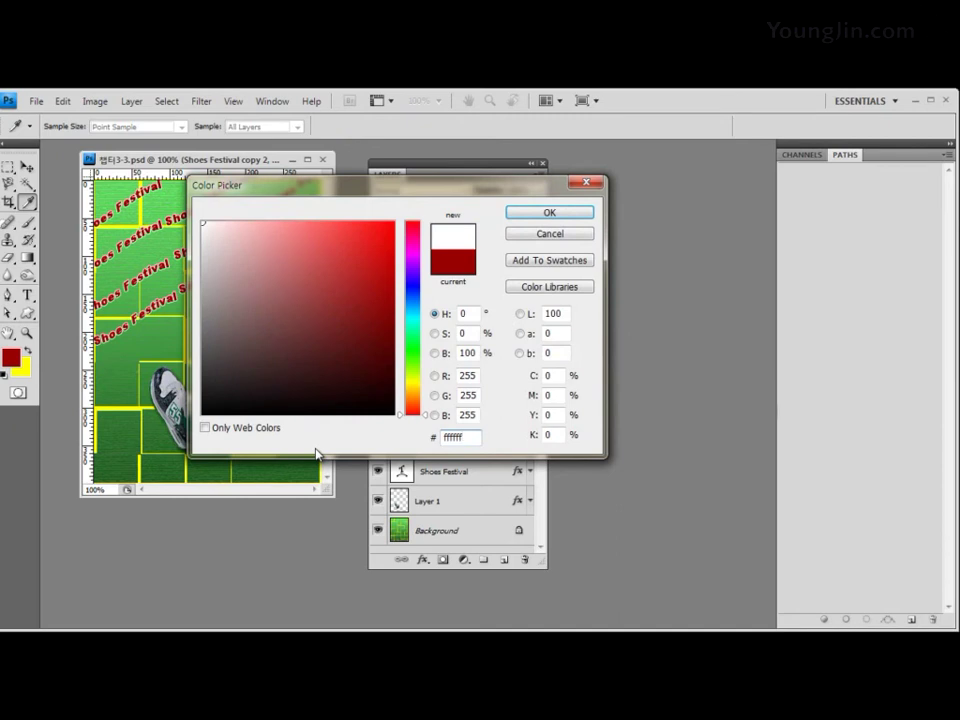
pyautogui.click(585, 215)
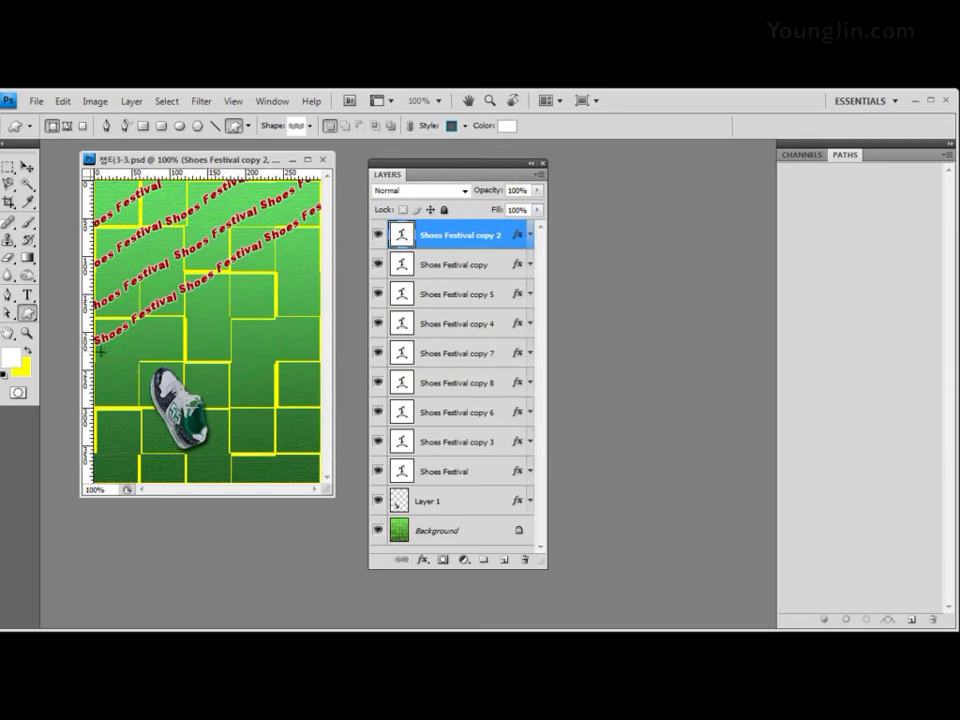
# Step: Draw a small white waves shape between the lowest text row and the shoe, remove its layer effects, and select the text layer beneath it
pyautogui.moveTo(105, 350); pyautogui.dragTo(187, 358)
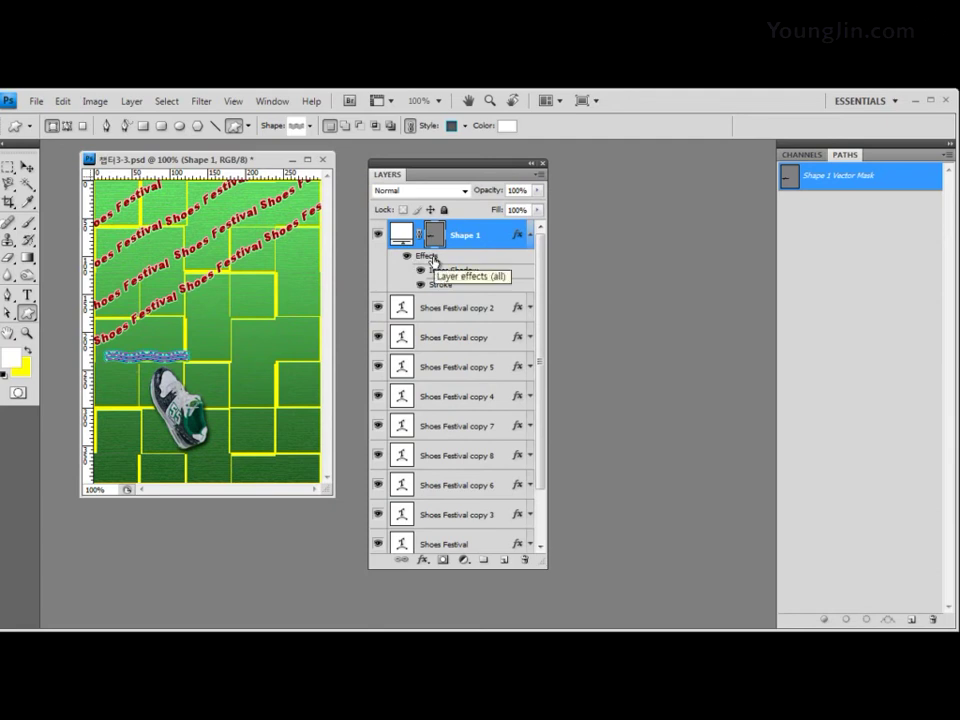
pyautogui.moveTo(433, 259); pyautogui.dragTo(470, 530)
pyautogui.moveTo(543, 291); pyautogui.dragTo(542, 242)
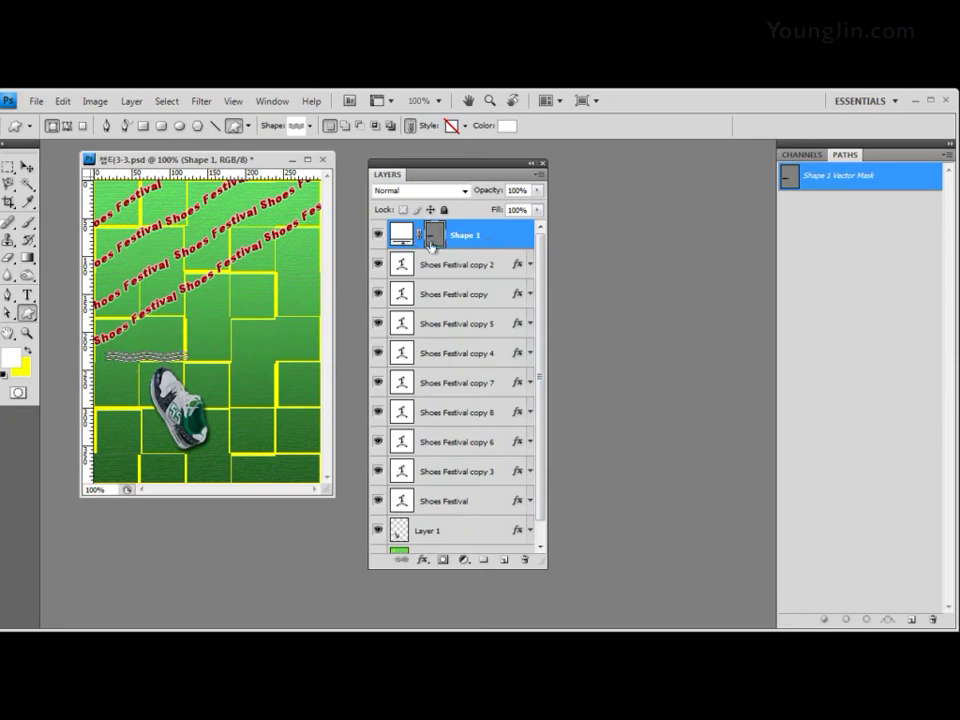
pyautogui.click(474, 266)
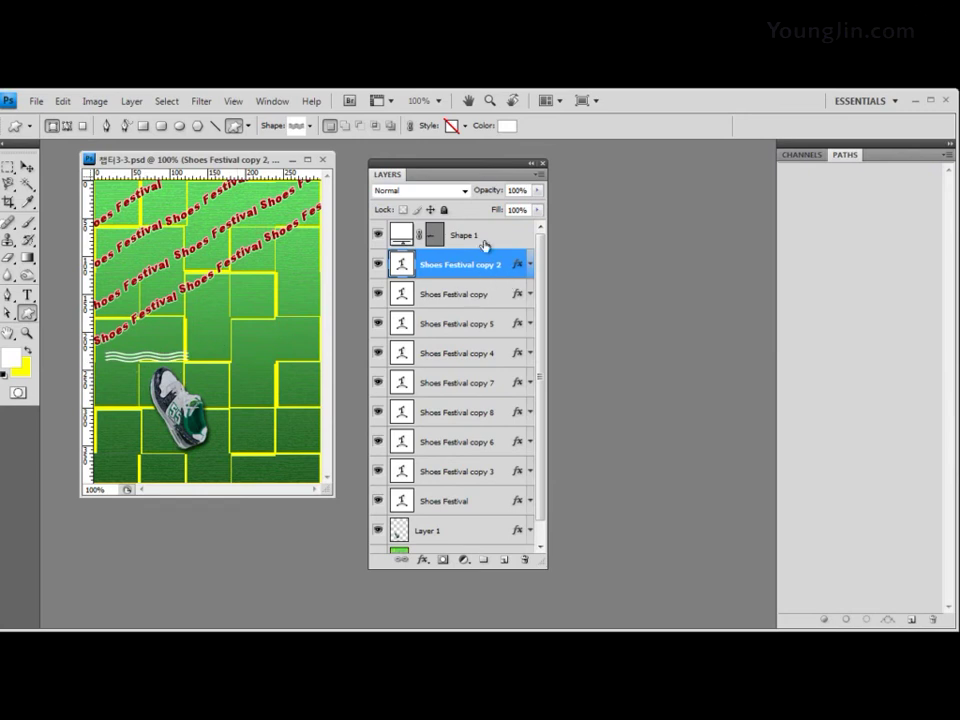
# Step: Rotate the white waves shape about -27.3° and move it to the canvas's left edge, just above the shoe
pyautogui.click(437, 235)
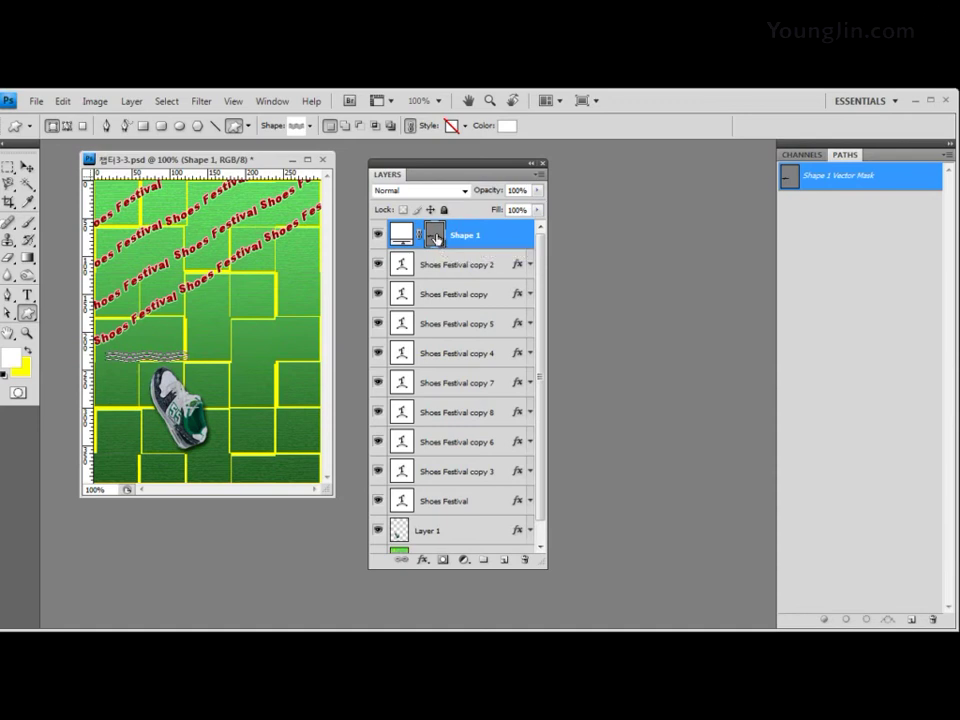
pyautogui.hotkey('ctrl', 't')
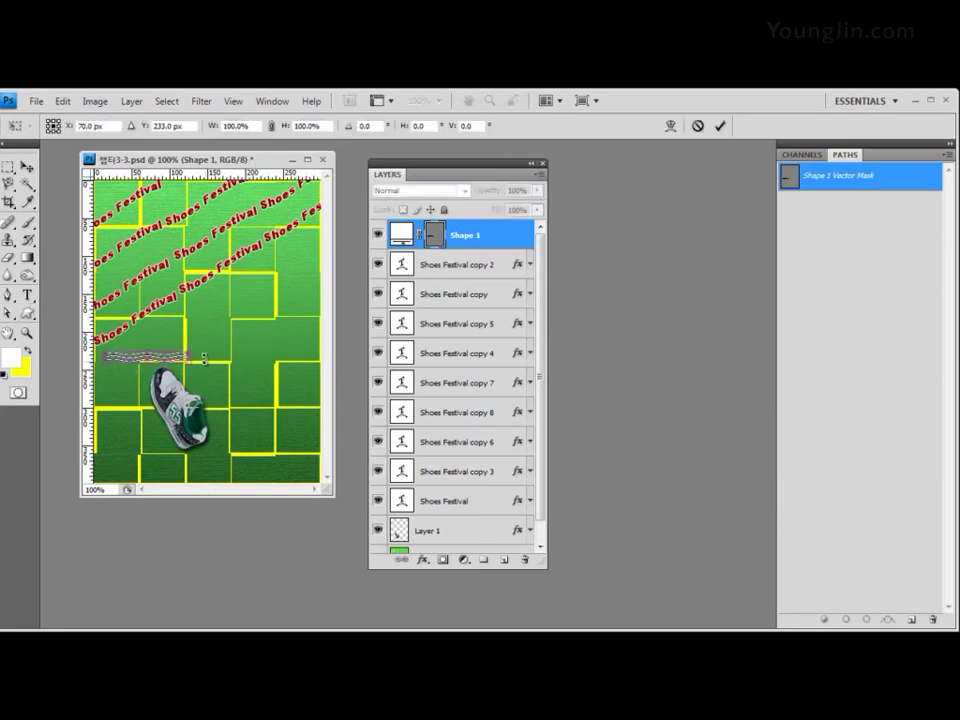
pyautogui.moveTo(204, 357); pyautogui.dragTo(203, 335)
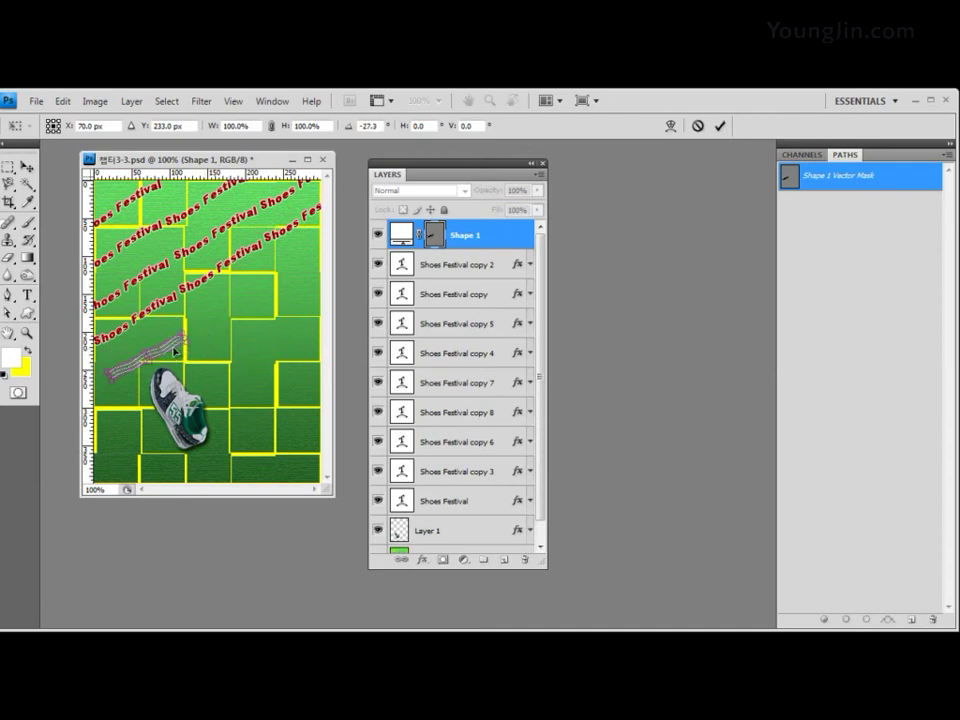
pyautogui.moveTo(174, 350); pyautogui.dragTo(157, 357)
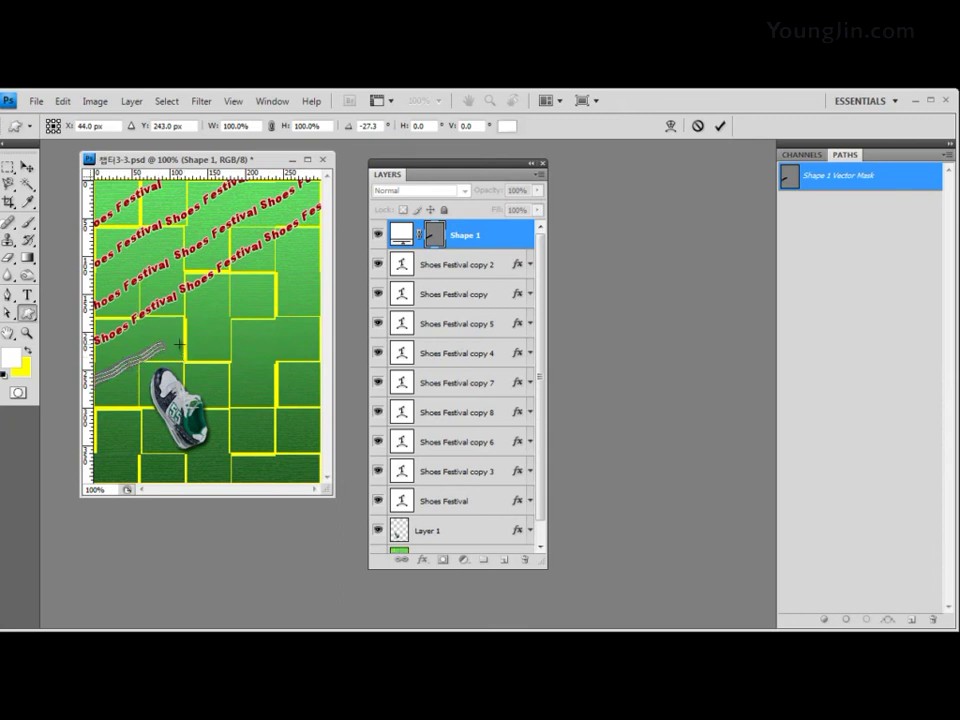
pyautogui.press('Return')
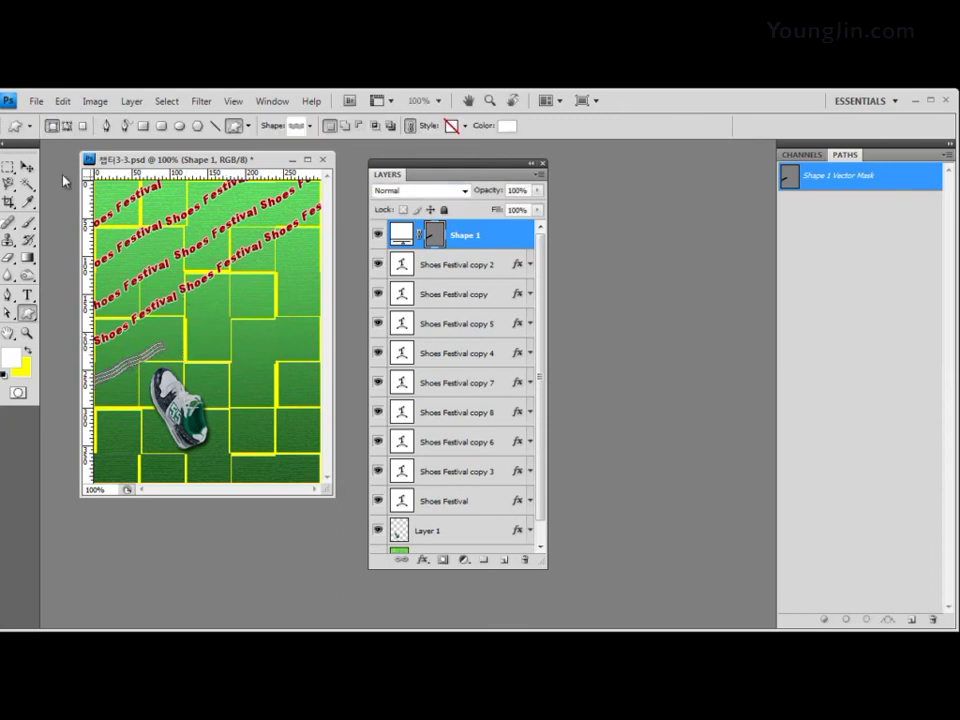
# Step: Duplicate the waves shape three times, lining the copies up end to end into a diagonal band reaching the canvas's right edge
pyautogui.click(27, 167)
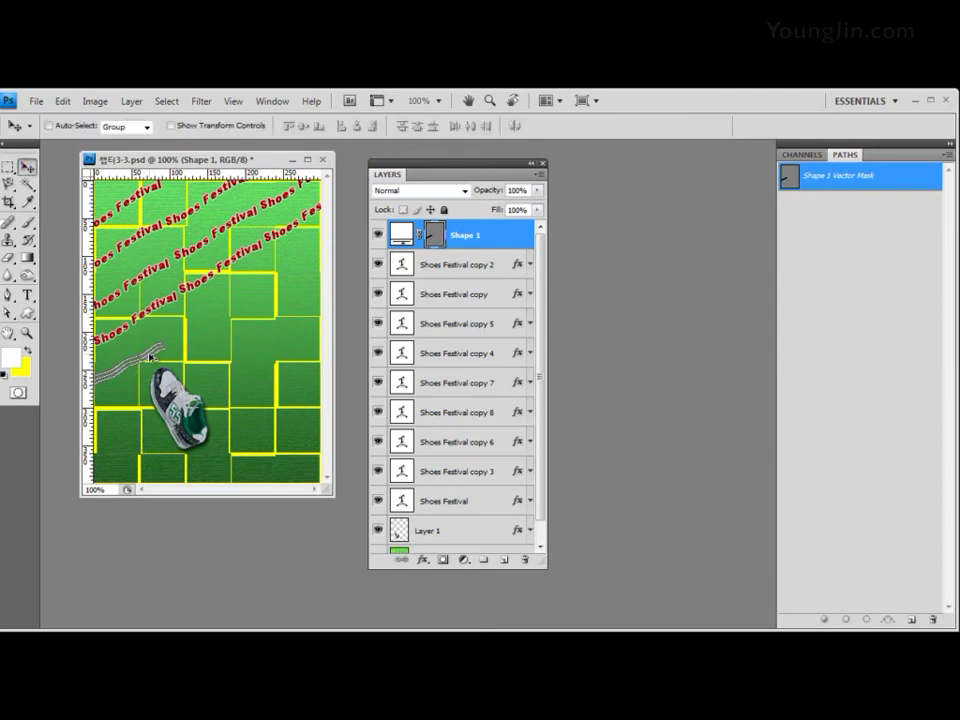
pyautogui.moveTo(163, 345)
pyautogui.mouseDown()
pyautogui.moveTo(220, 314)
pyautogui.moveTo(209, 326)
pyautogui.mouseUp()
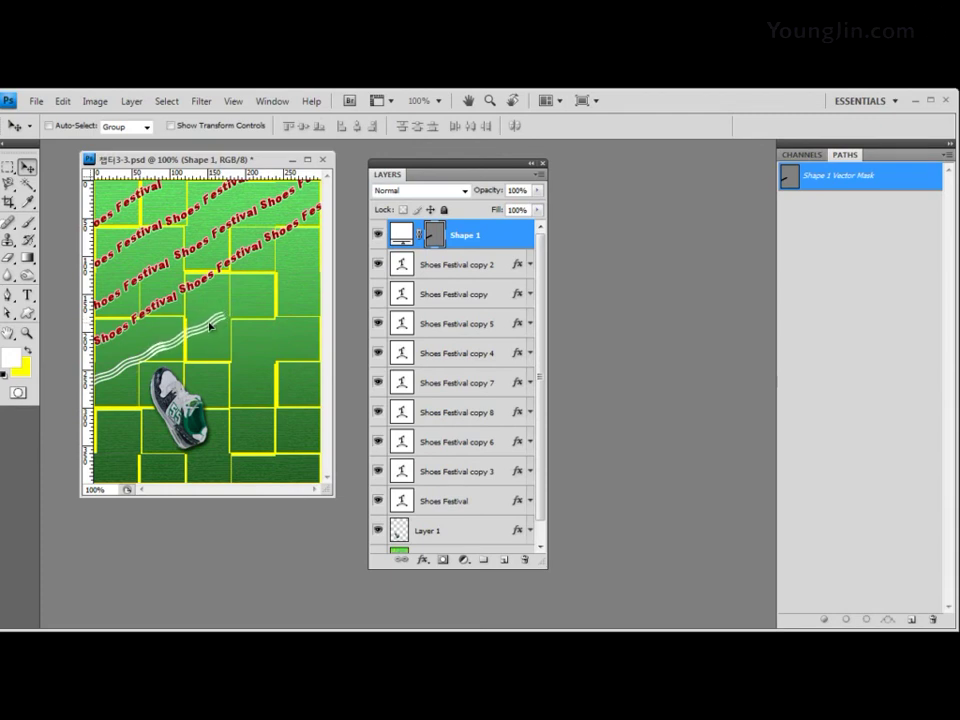
pyautogui.hotkey('ctrl', 'j')
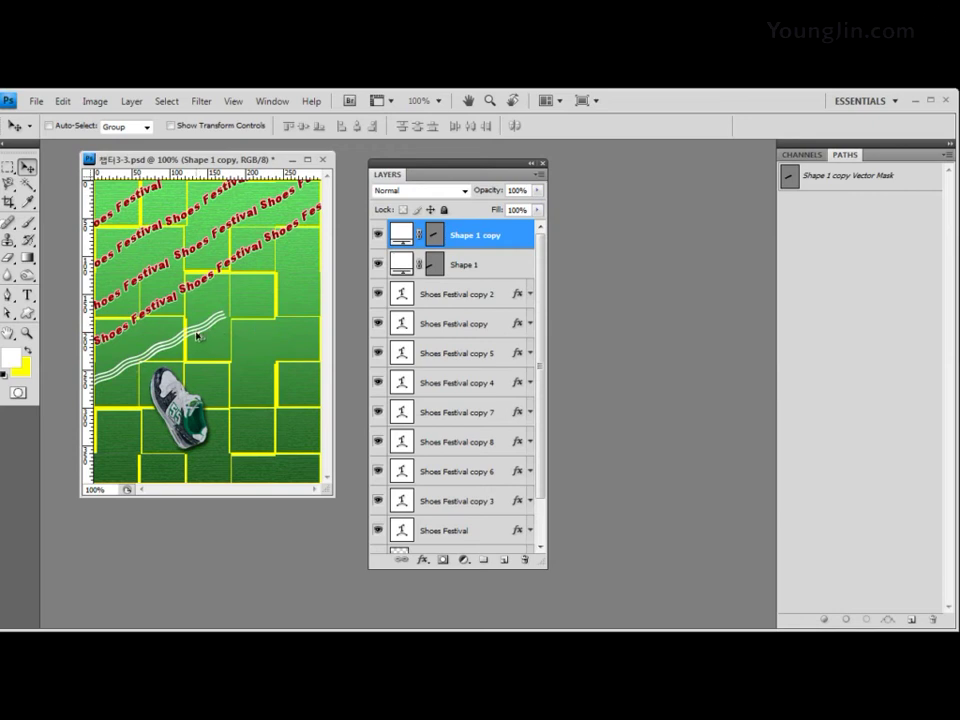
pyautogui.moveTo(197, 336); pyautogui.dragTo(262, 302)
pyautogui.hotkey('ctrl', 'j')
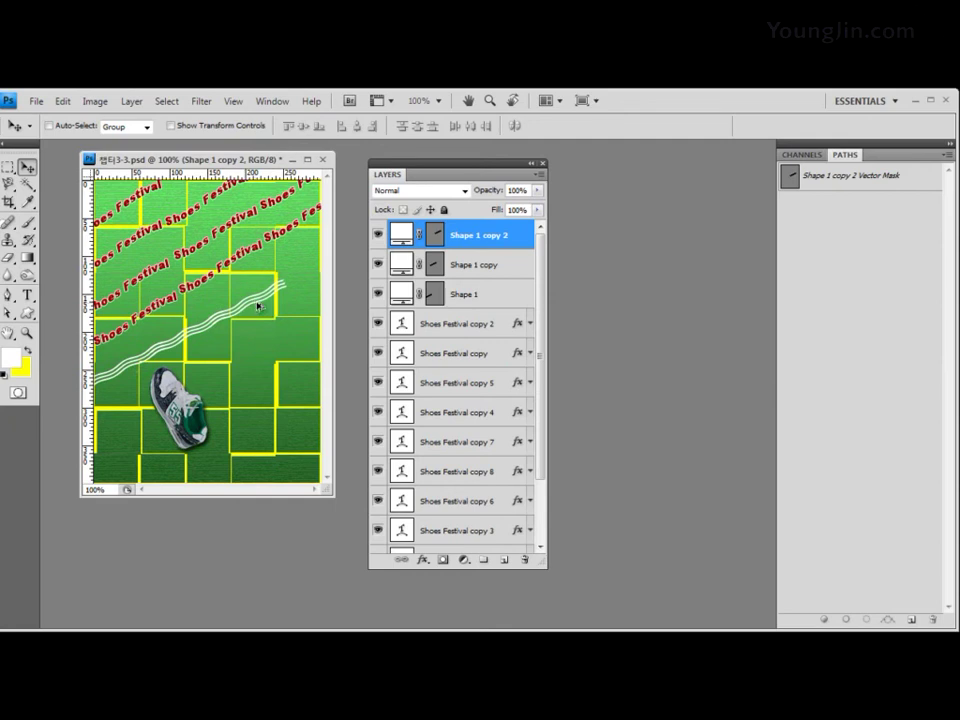
pyautogui.moveTo(257, 305)
pyautogui.mouseDown()
pyautogui.moveTo(312, 268)
pyautogui.moveTo(279, 274)
pyautogui.moveTo(291, 283)
pyautogui.moveTo(283, 289)
pyautogui.mouseUp()
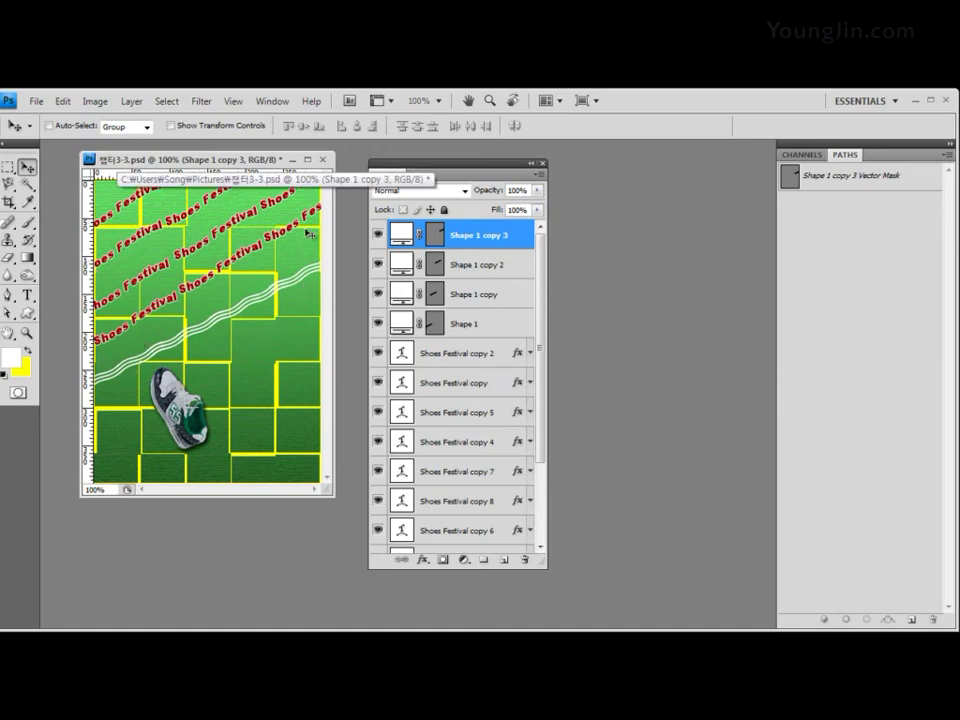
# Step: Rotate all four waves shape layers together by about -4.9° and nudge the band slightly to the left
pyautogui.keyDown('shift'); pyautogui.click(500, 322); pyautogui.keyUp('shift')
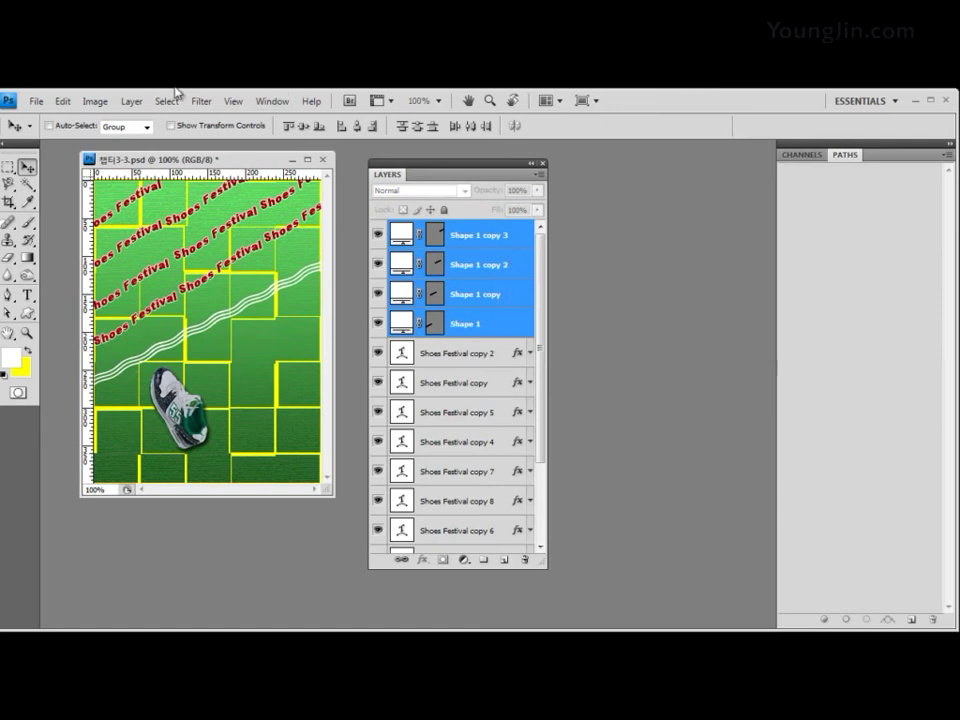
pyautogui.click(62, 101)
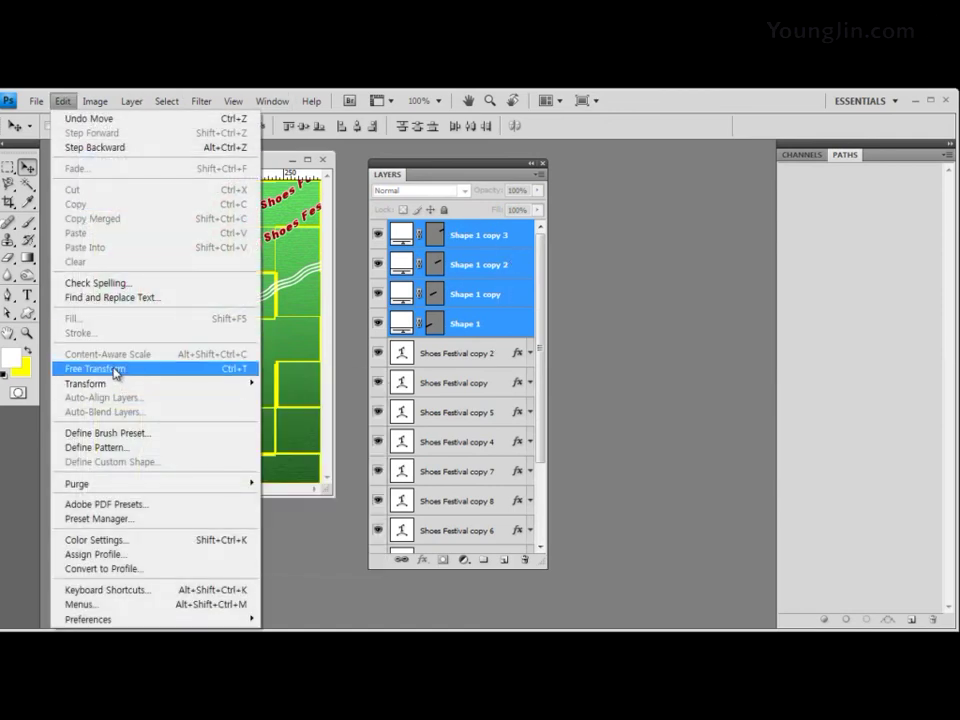
pyautogui.click(116, 369)
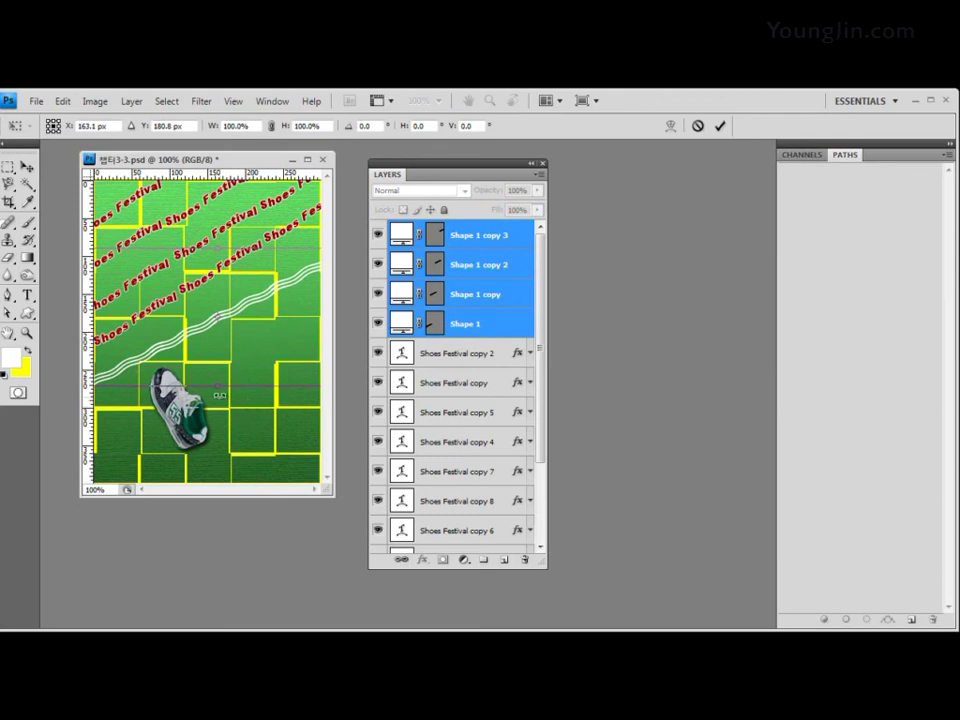
pyautogui.moveTo(95, 380); pyautogui.dragTo(103, 395)
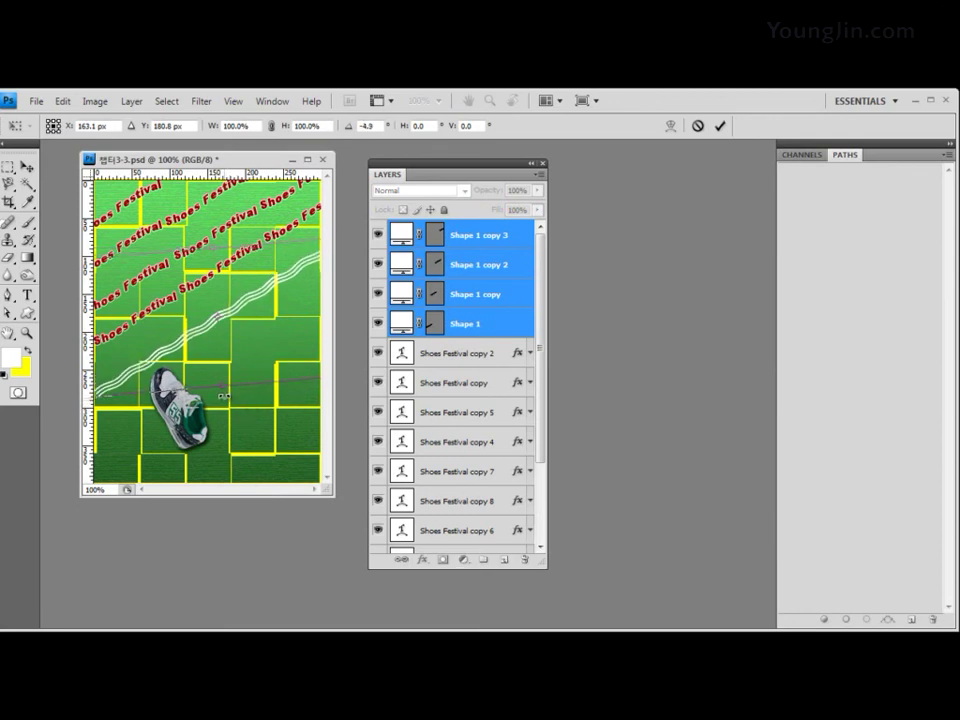
pyautogui.press('Return')
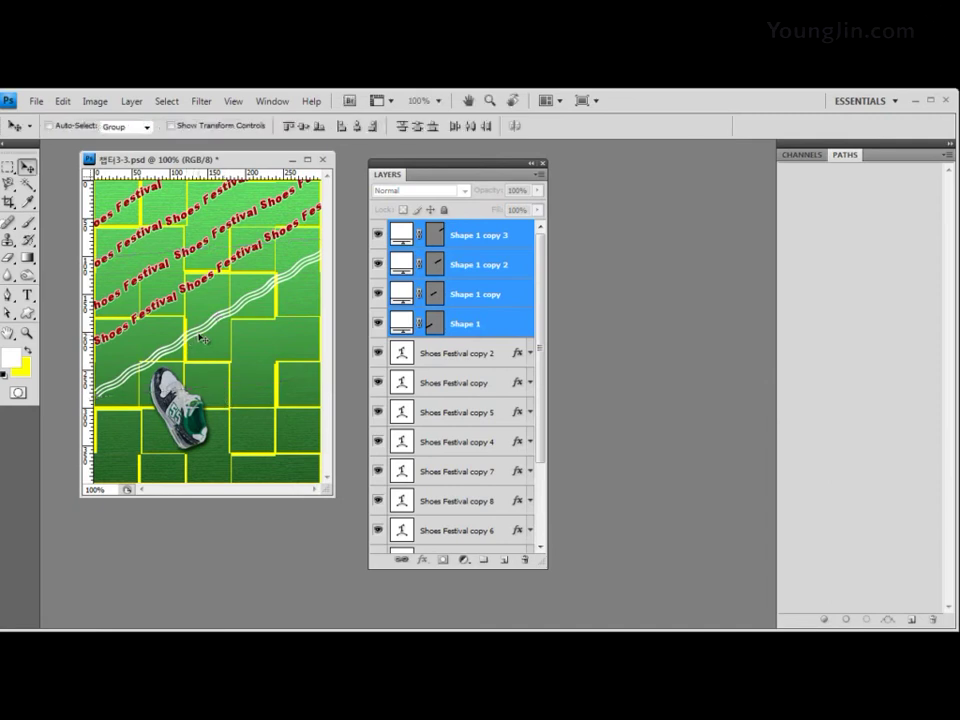
pyautogui.moveTo(203, 338); pyautogui.dragTo(193, 338)
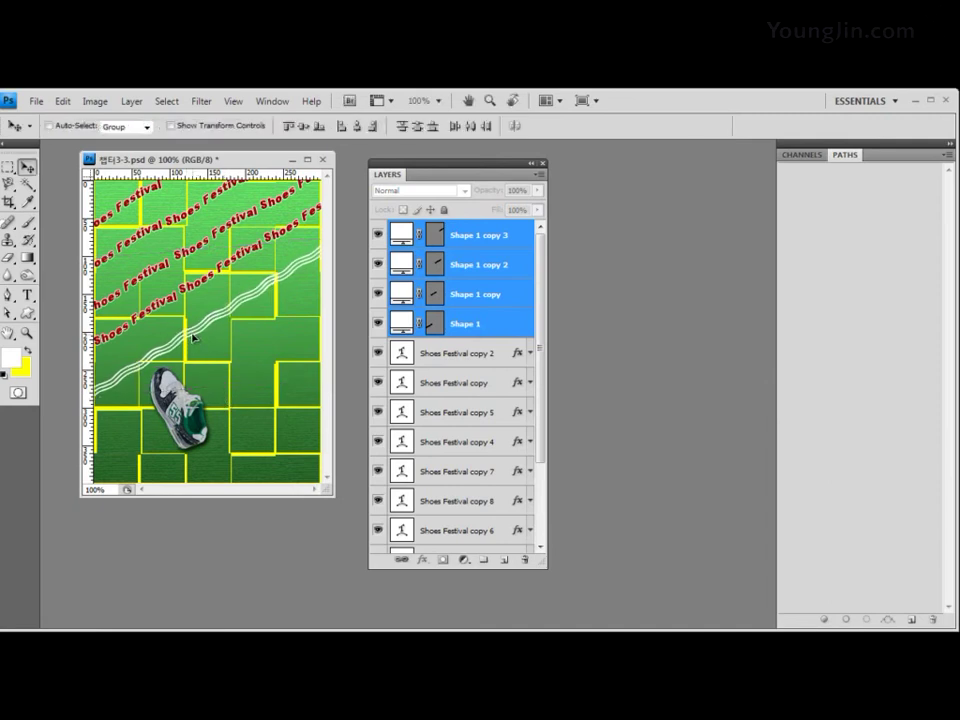
# Step: Select the topmost waves layer, then open 1급-4.jpg from the Chapter03 folder in Photoshop, with its window and the Layers panel beside the composition
pyautogui.click(497, 238)
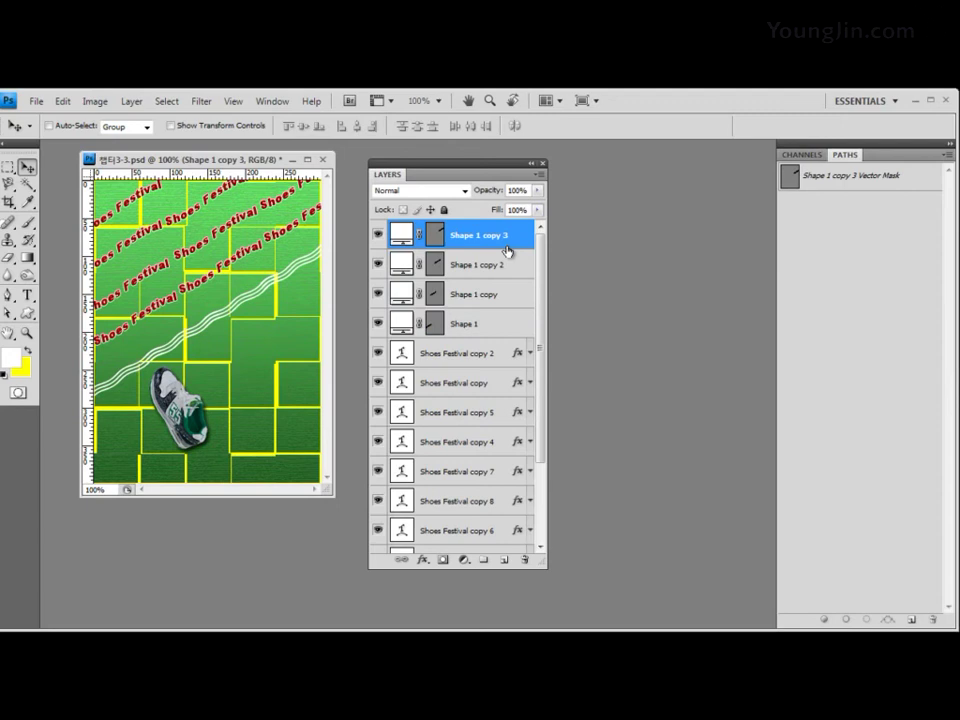
pyautogui.hotkey('alt', 'Tab')
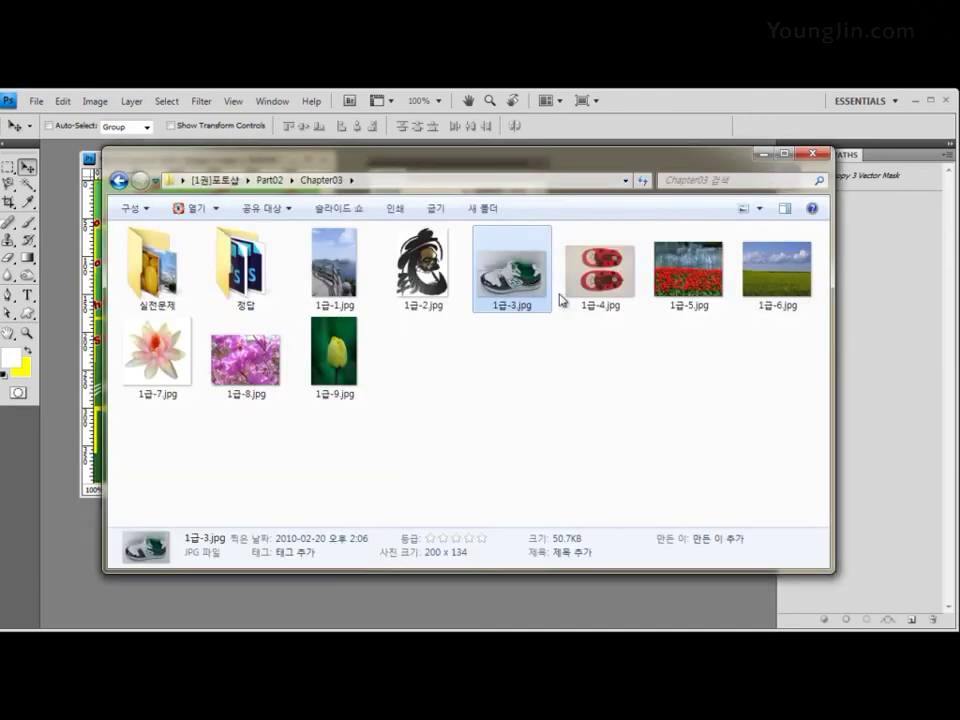
pyautogui.click(612, 278)
pyautogui.moveTo(612, 278); pyautogui.dragTo(62, 528)
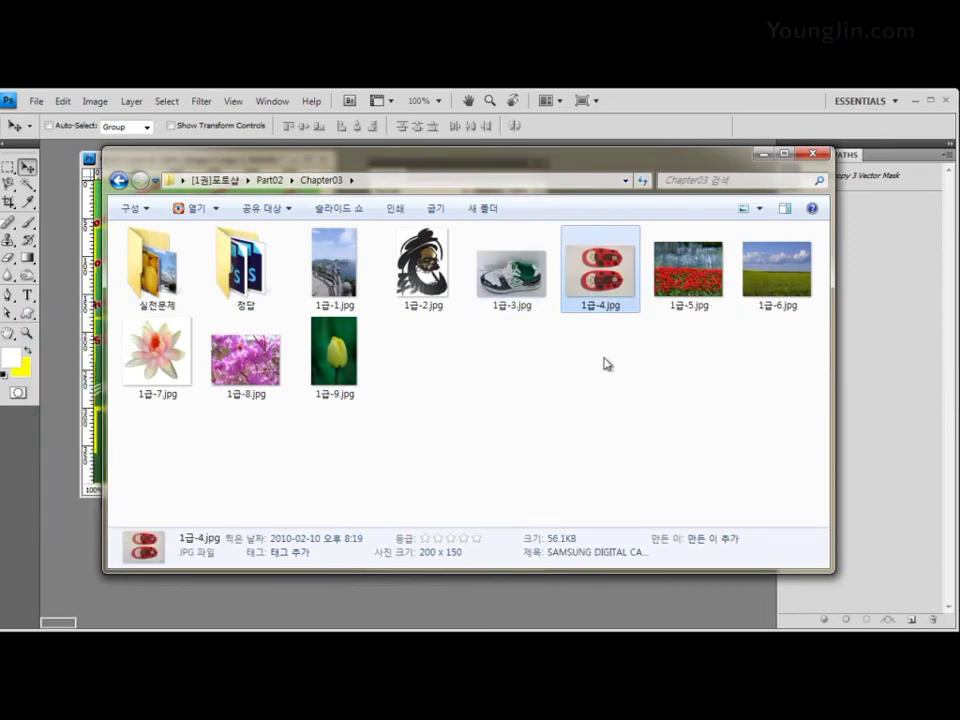
pyautogui.moveTo(72, 152); pyautogui.dragTo(352, 170)
pyautogui.moveTo(478, 176); pyautogui.dragTo(797, 234)
pyautogui.moveTo(405, 170); pyautogui.dragTo(521, 168)
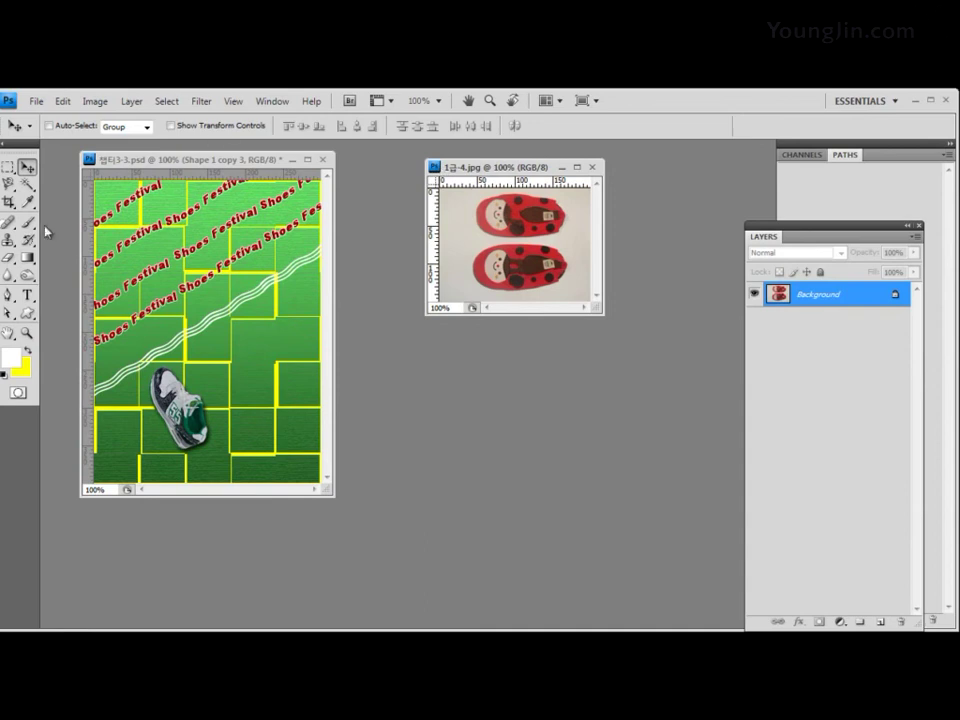
# Step: Select the pair of red shoes in 1급-4.jpg by Magic Wand selecting the whole grey background and inverting the selection
pyautogui.click(27, 186)
pyautogui.click(99, 197)
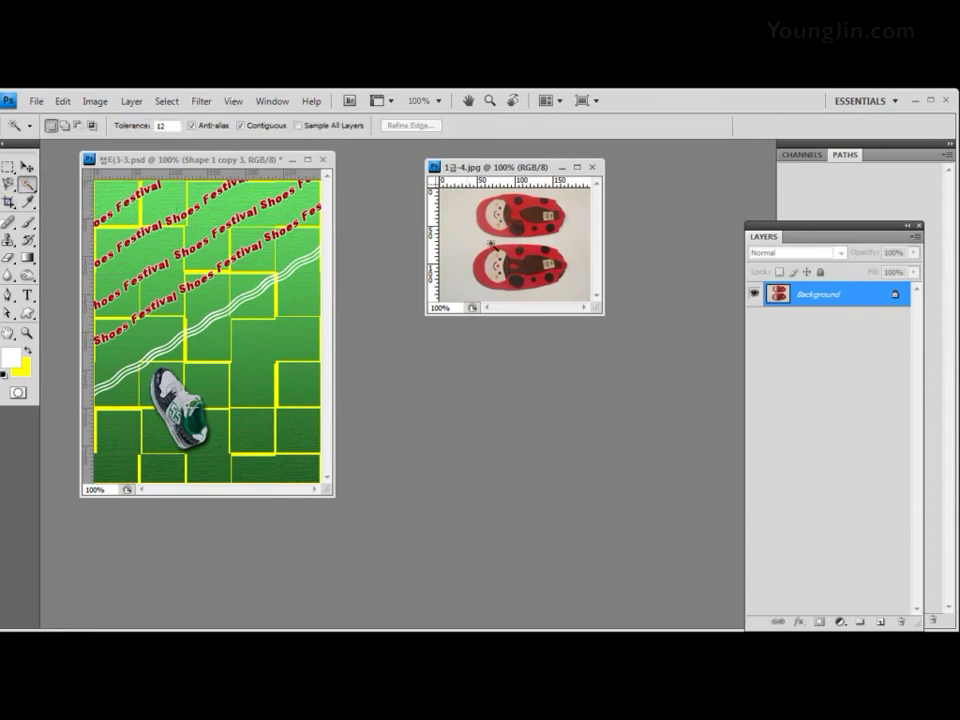
pyautogui.click(456, 209)
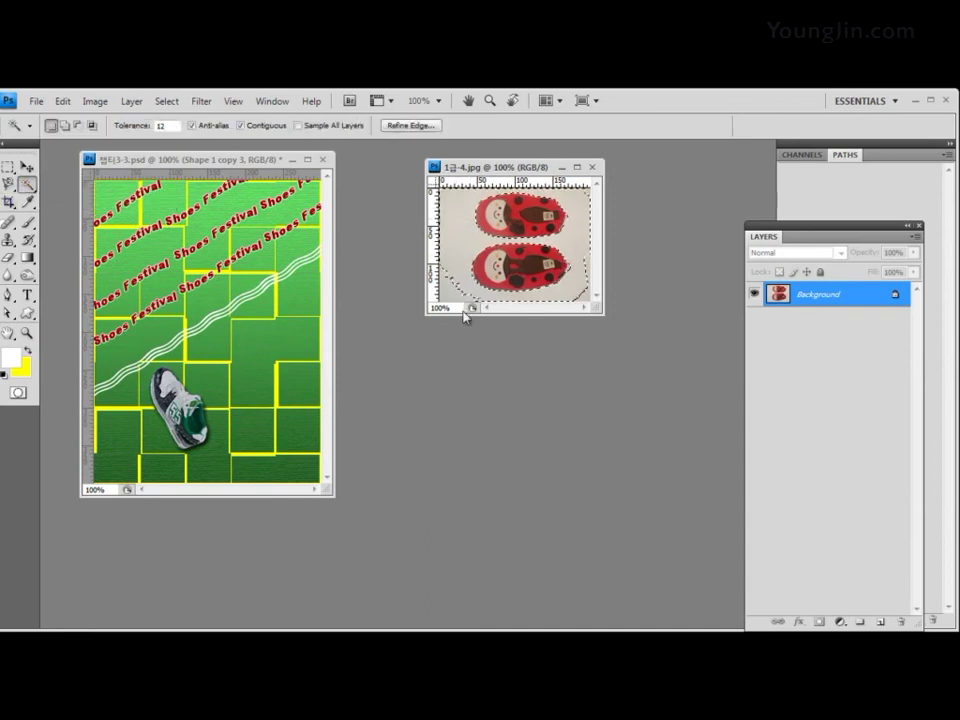
pyautogui.keyDown('shift'); pyautogui.click(456, 290); pyautogui.keyUp('shift')
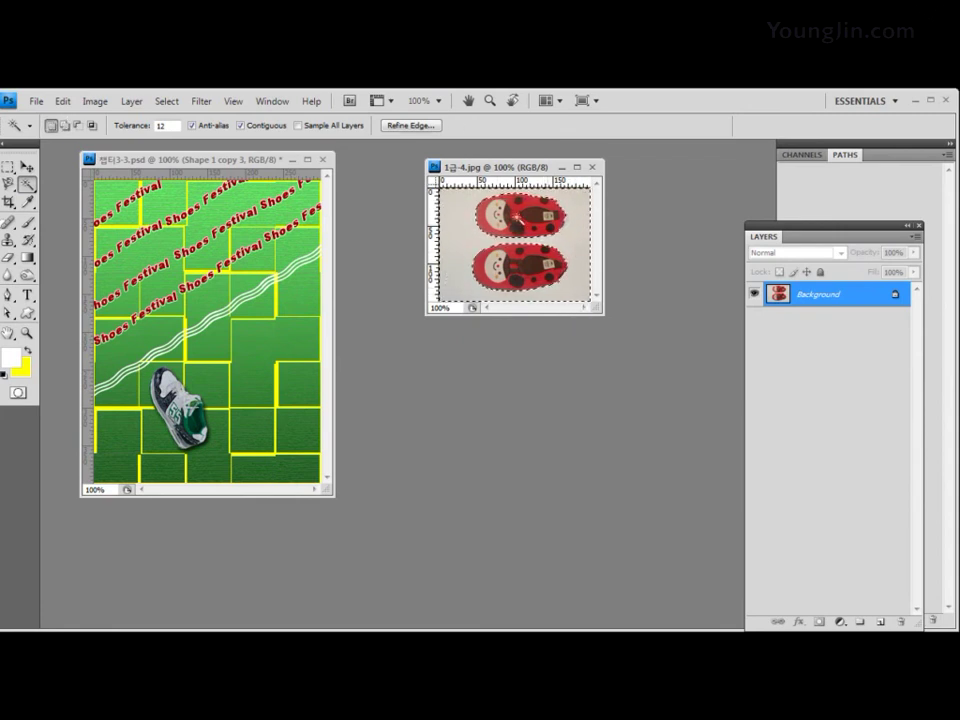
pyautogui.click(166, 101)
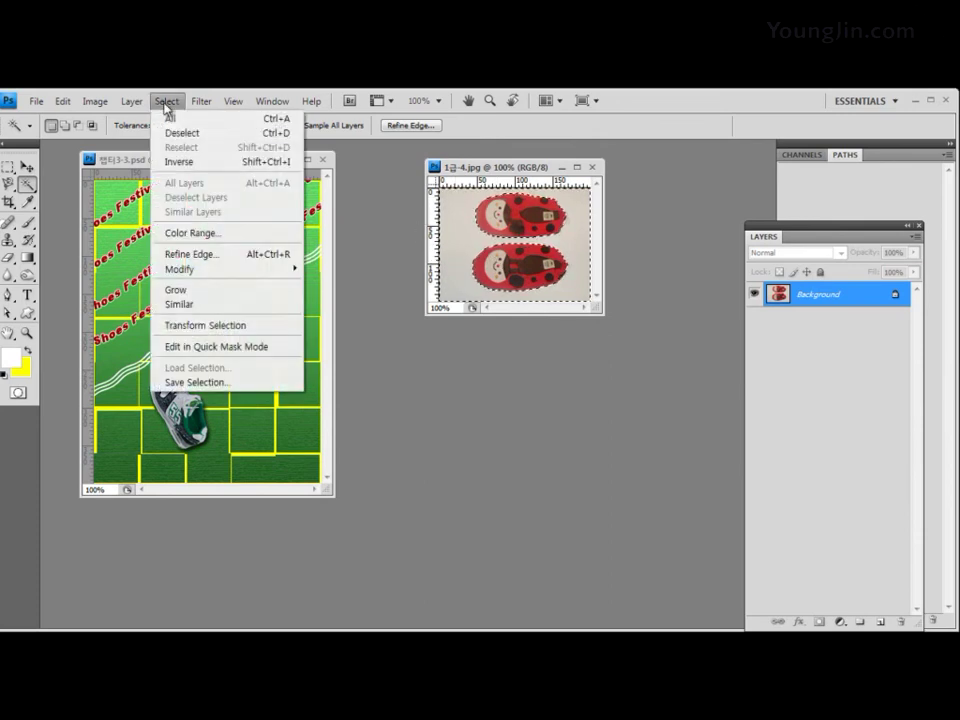
pyautogui.click(190, 163)
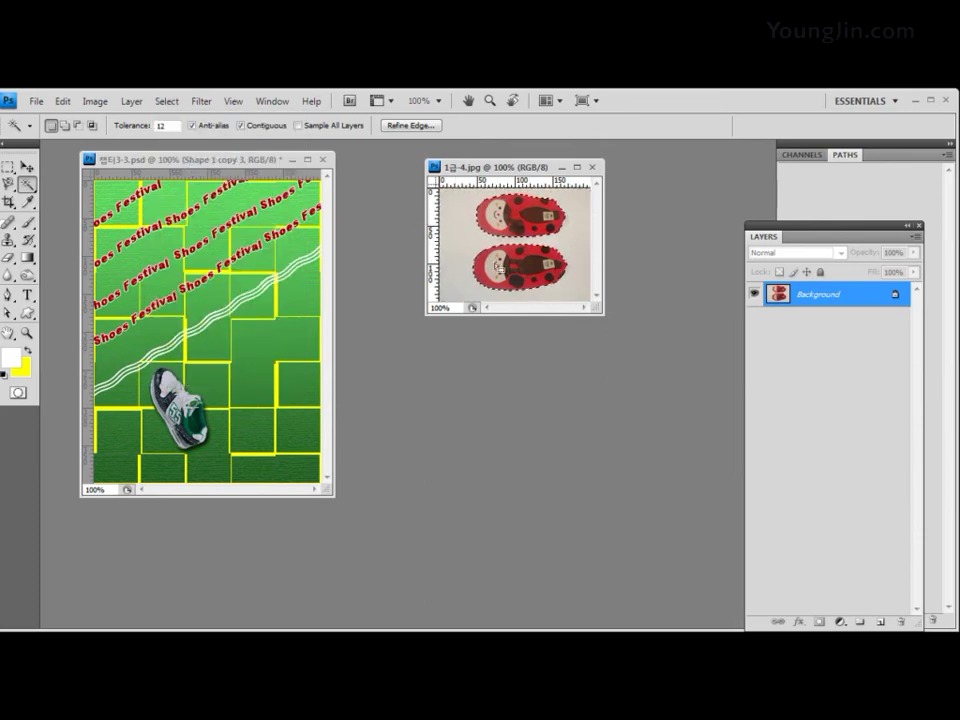
# Step: Copy the selected red shoes into 챕터3-3.psd as the top layer and close 1급-4.jpg
pyautogui.click(29, 166)
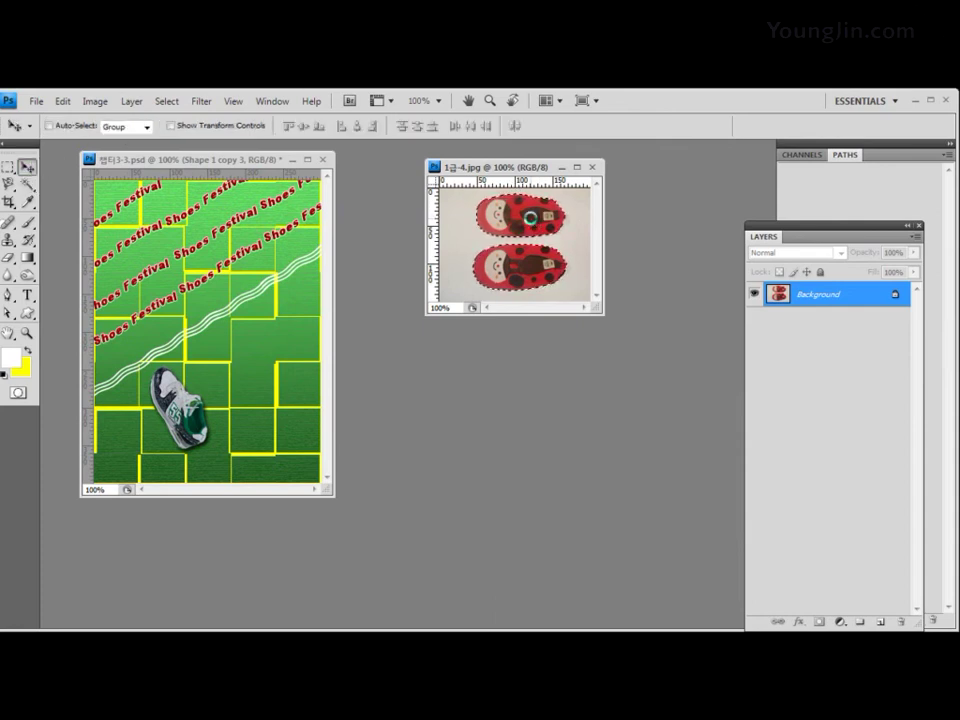
pyautogui.moveTo(531, 216); pyautogui.dragTo(440, 234)
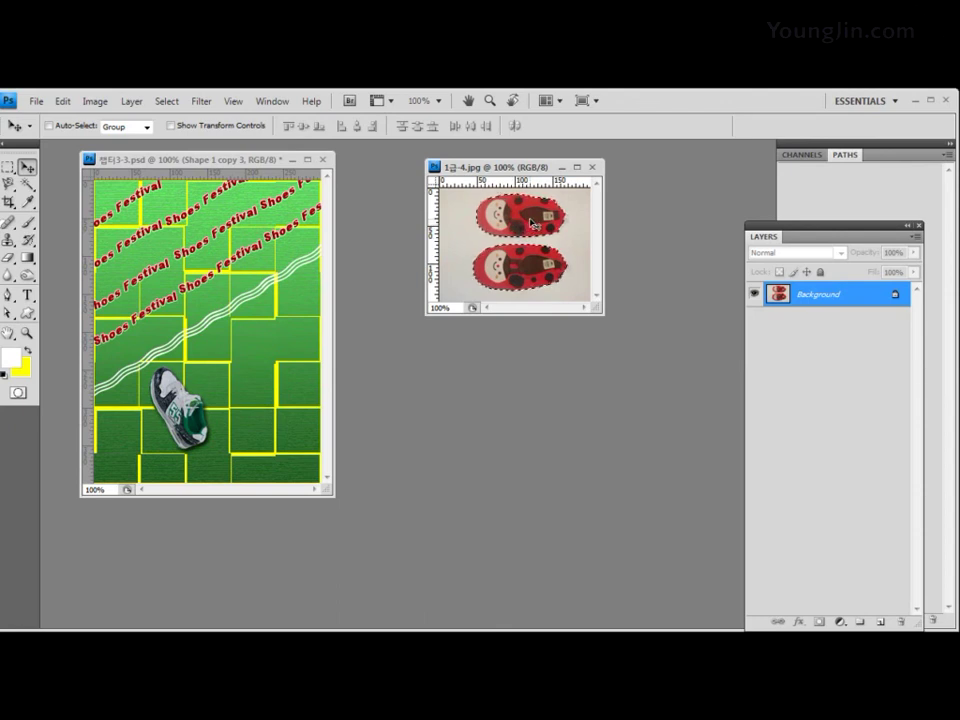
pyautogui.moveTo(519, 230)
pyautogui.mouseDown()
pyautogui.moveTo(411, 242)
pyautogui.moveTo(274, 279)
pyautogui.moveTo(564, 216)
pyautogui.moveTo(523, 226)
pyautogui.mouseUp()
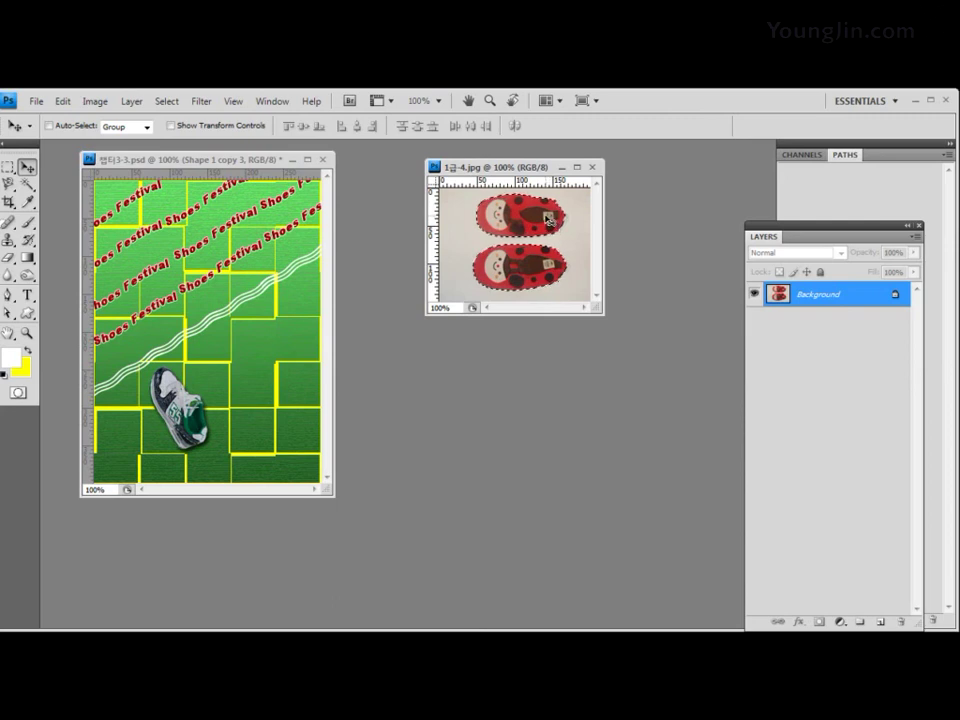
pyautogui.moveTo(545, 213); pyautogui.dragTo(213, 308)
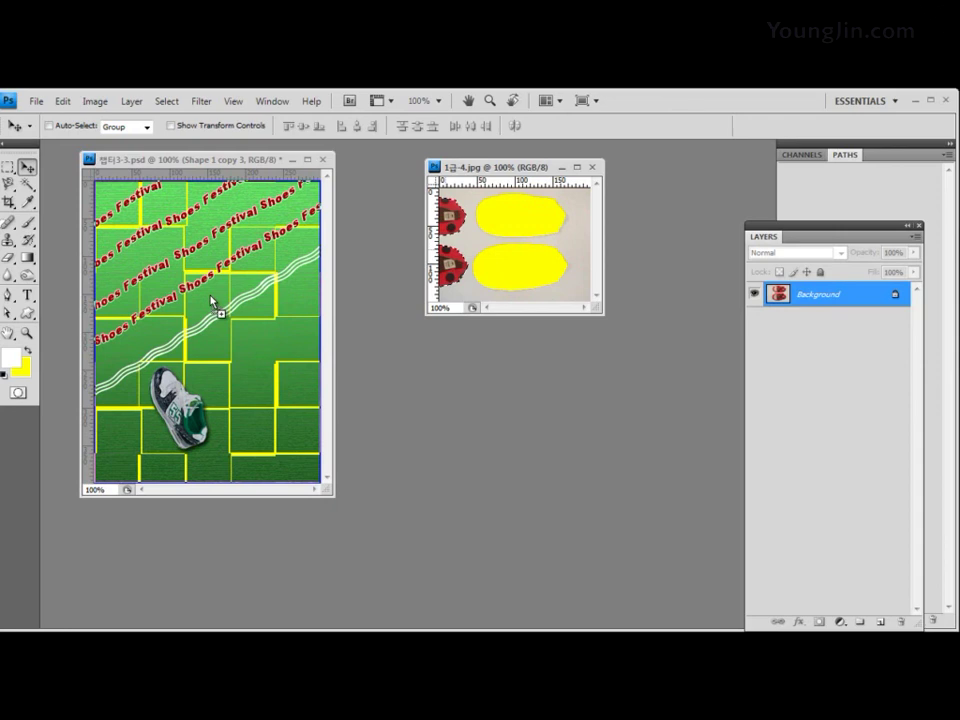
pyautogui.moveTo(211, 298); pyautogui.dragTo(222, 297)
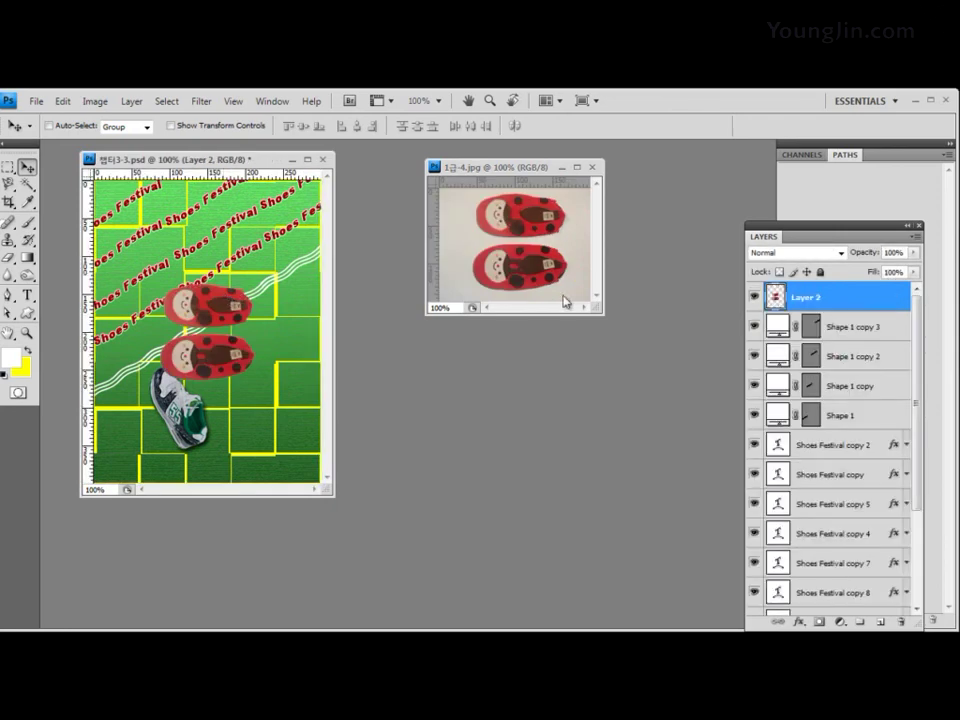
pyautogui.moveTo(522, 175); pyautogui.dragTo(540, 175)
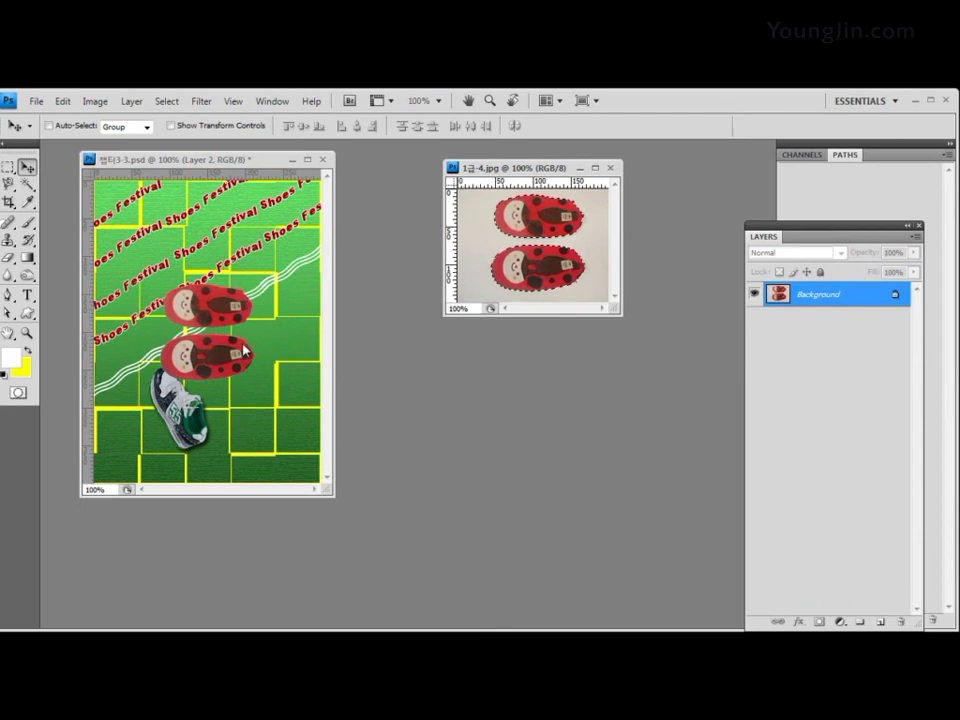
pyautogui.click(610, 168)
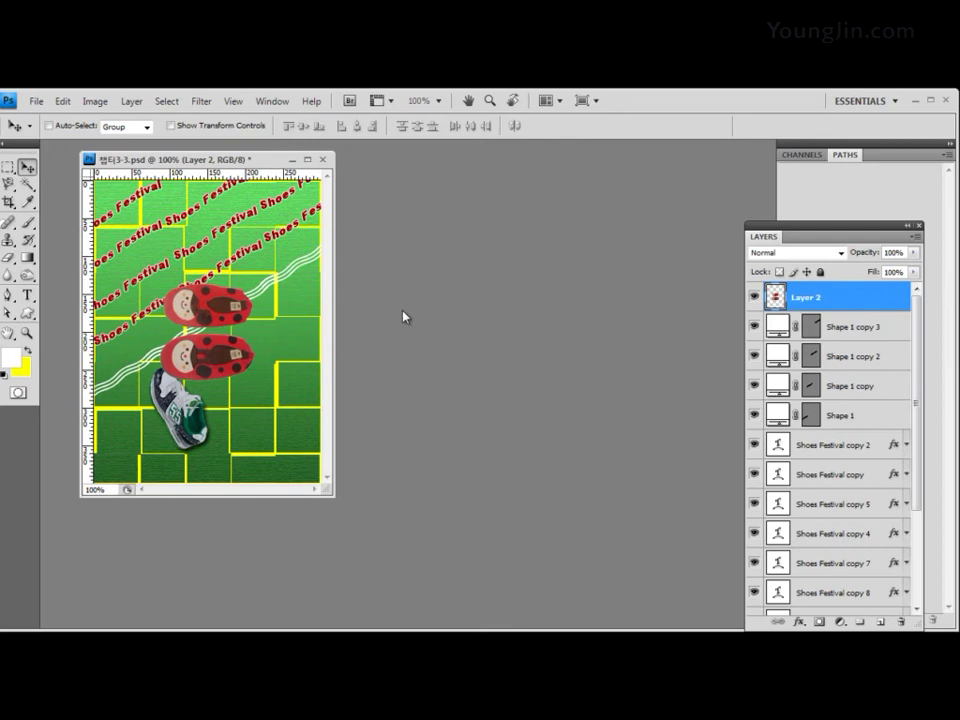
# Step: Scale the red shoes to 60.7%, rotate them to about 108.6°, and place them beside the sneaker near the bottom edge
pyautogui.hotkey('ctrl', 't')
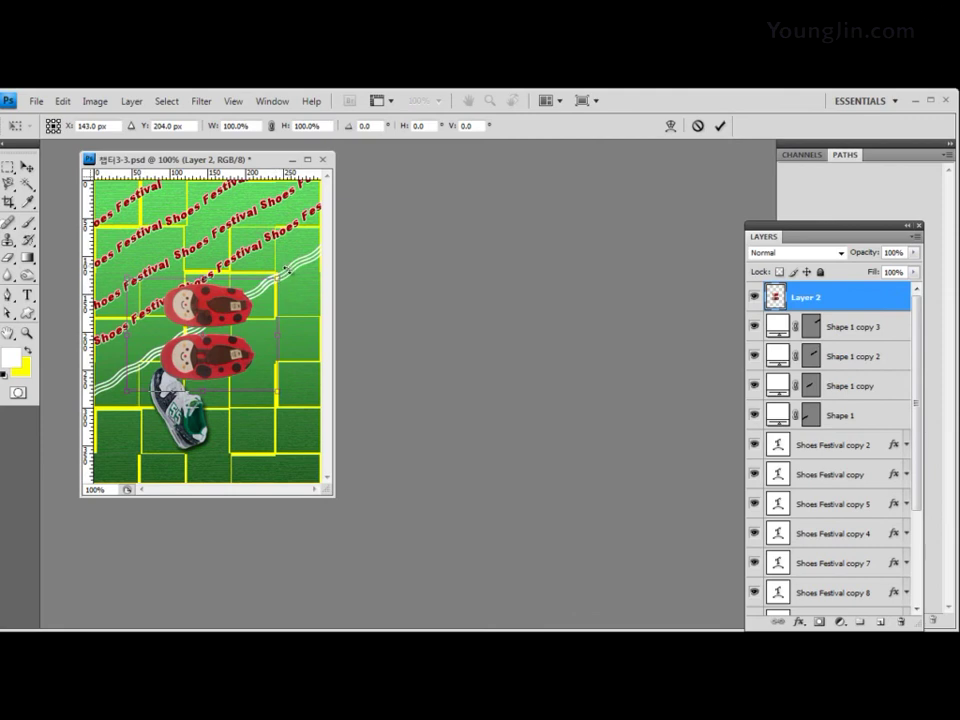
pyautogui.moveTo(235, 312); pyautogui.dragTo(289, 410)
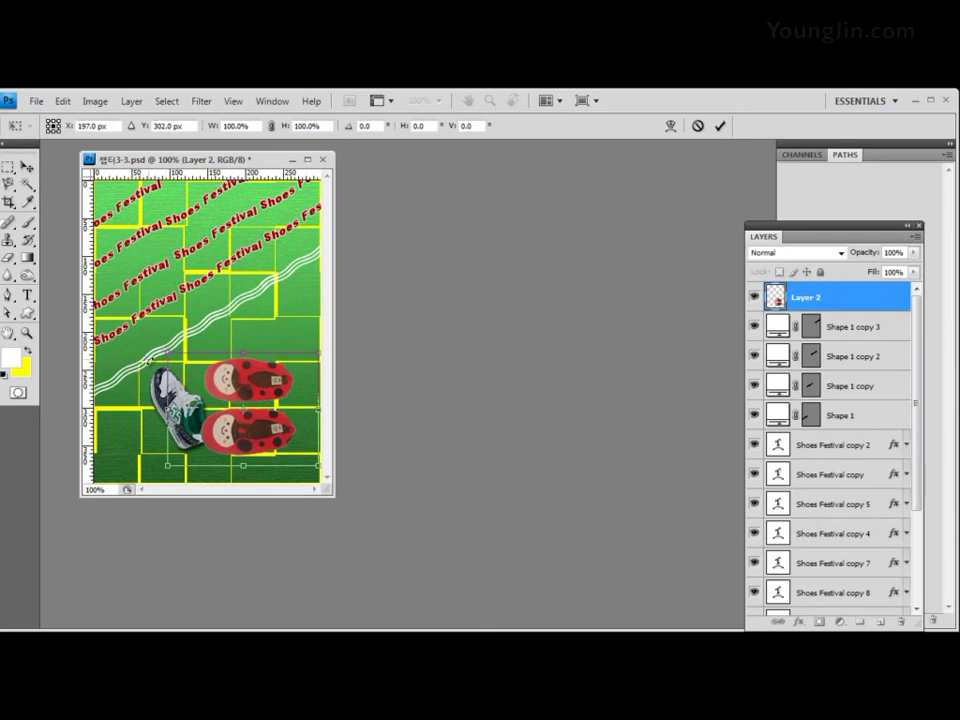
pyautogui.moveTo(148, 360); pyautogui.dragTo(300, 332)
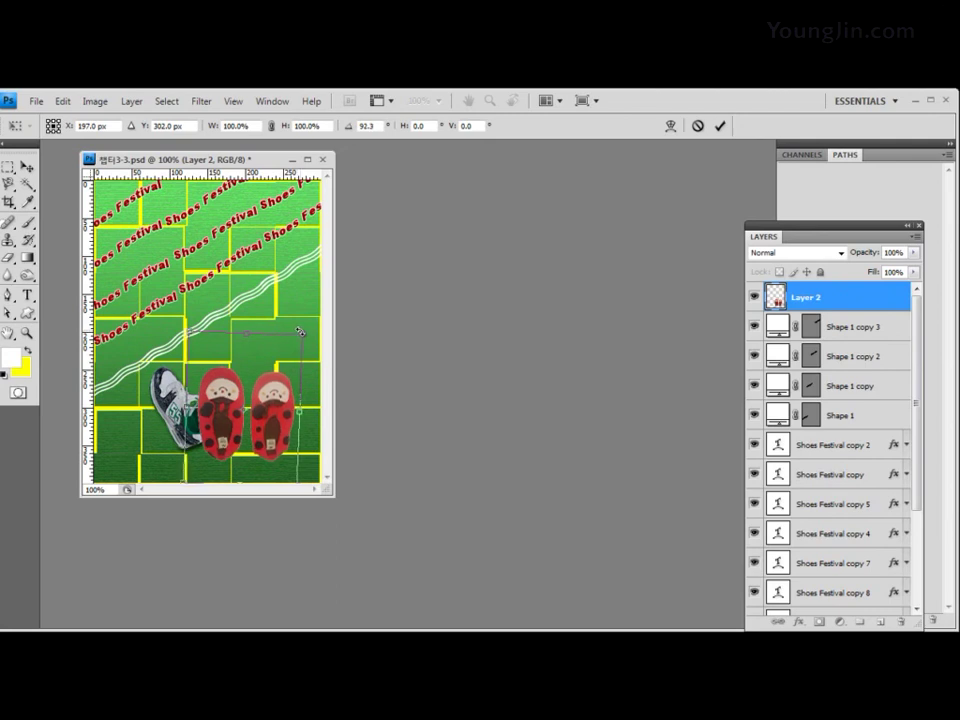
pyautogui.moveTo(180, 328); pyautogui.dragTo(272, 437)
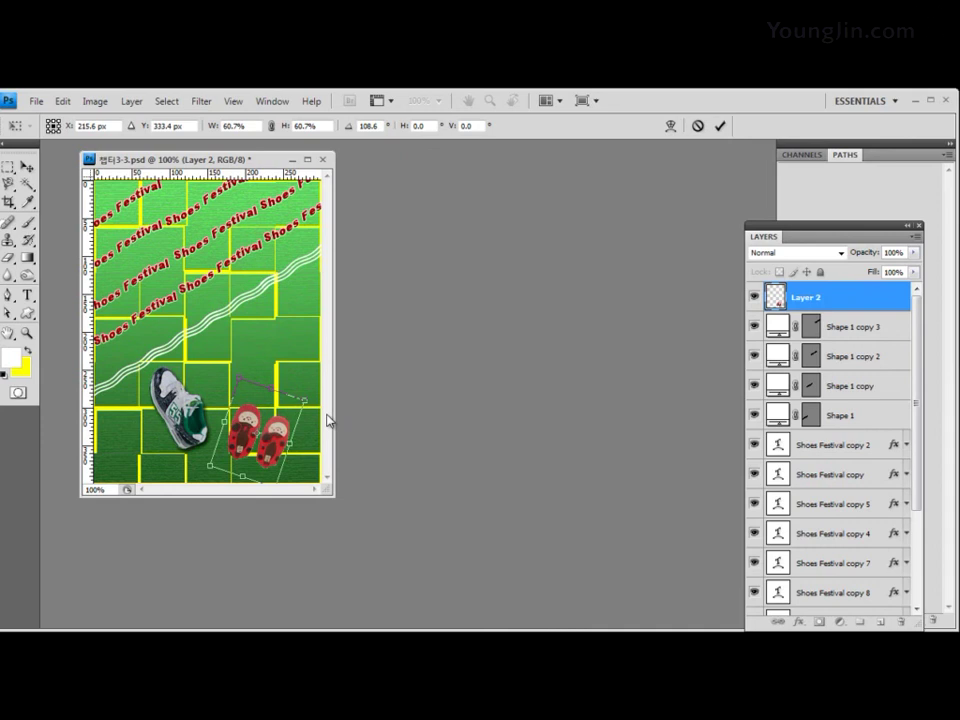
pyautogui.press('Return')
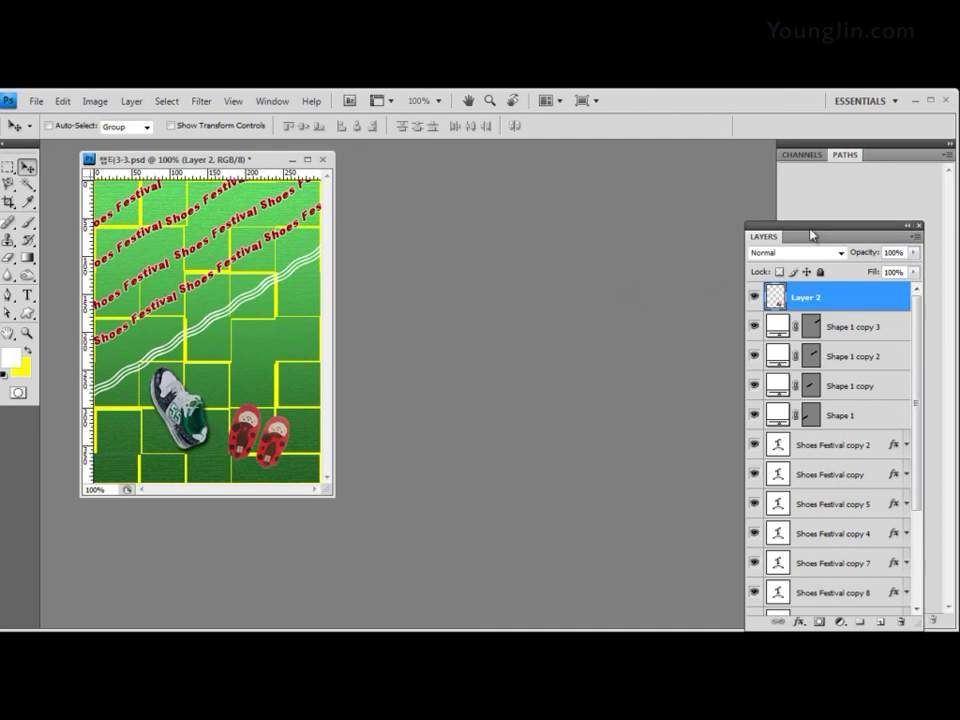
# Step: Bring a shortened Layers panel beside the composition and give the red shoes layer a 1 px outside stroke in white (#ffffff)
pyautogui.moveTo(812, 236); pyautogui.dragTo(463, 175)
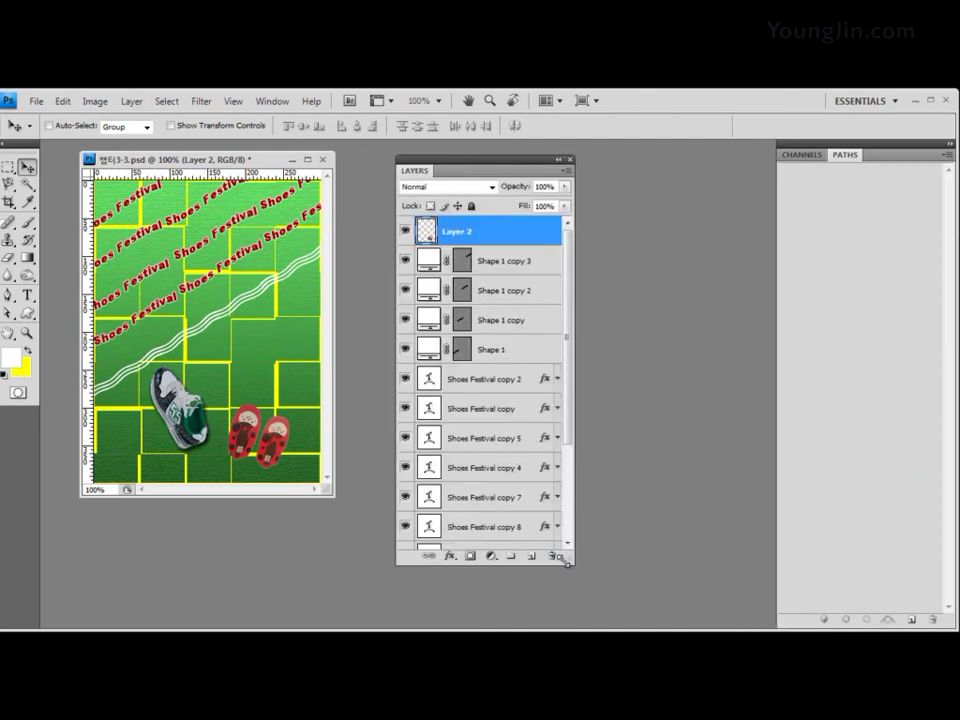
pyautogui.moveTo(566, 568); pyautogui.dragTo(549, 399)
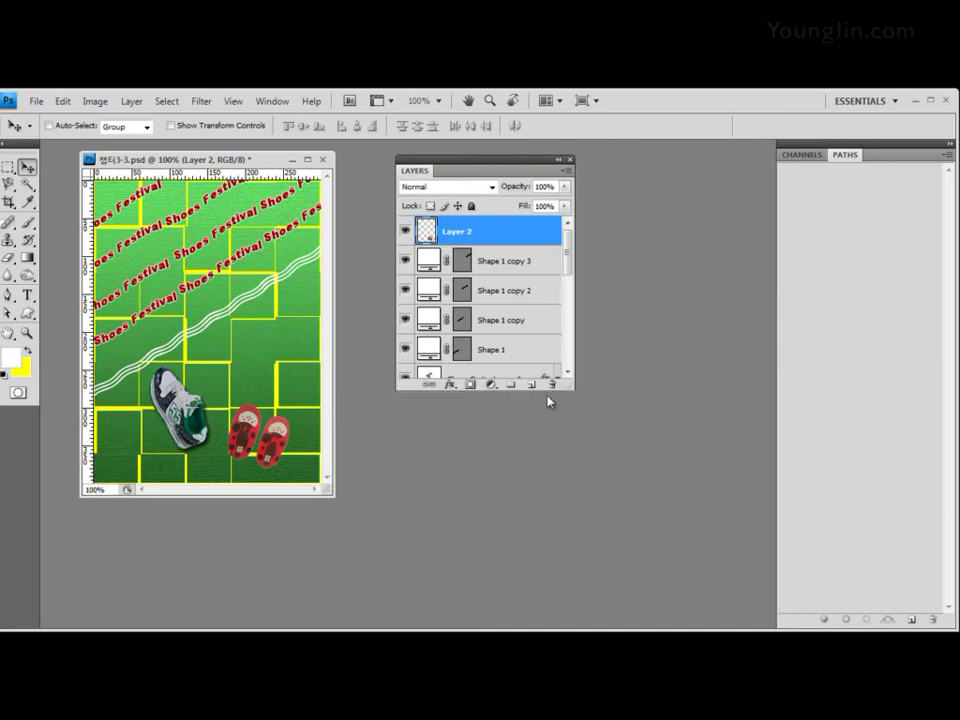
pyautogui.click(455, 381)
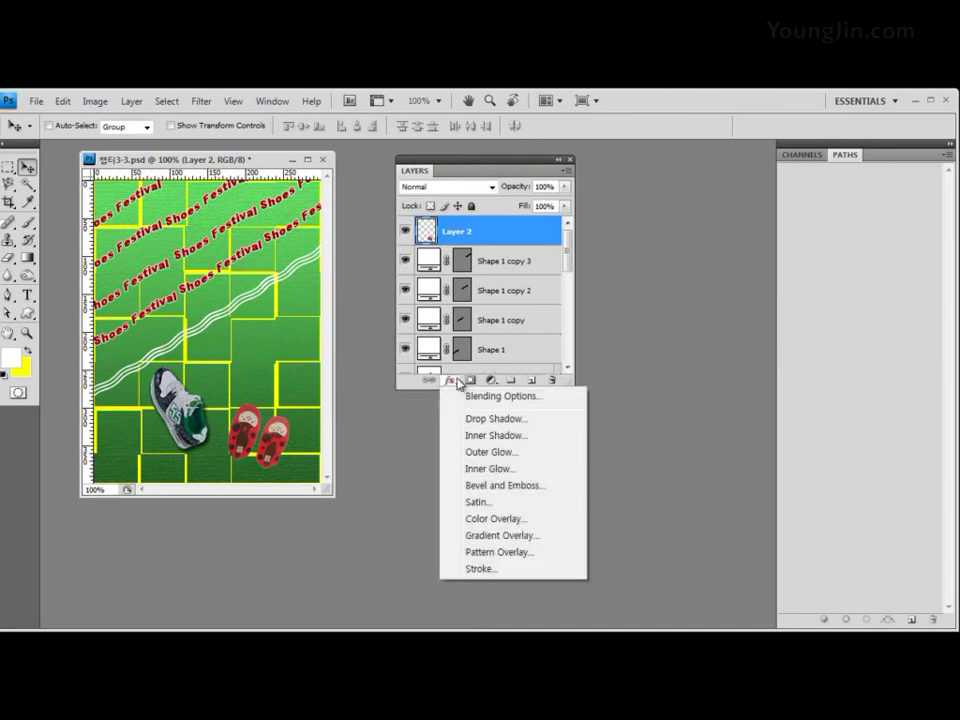
pyautogui.click(489, 571)
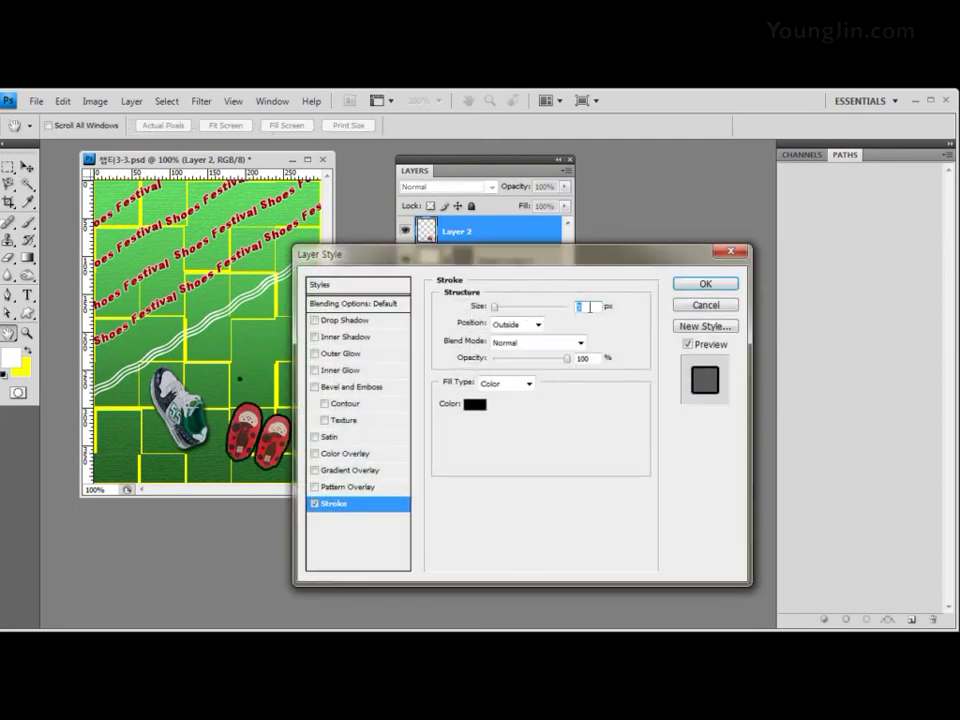
pyautogui.write('1')
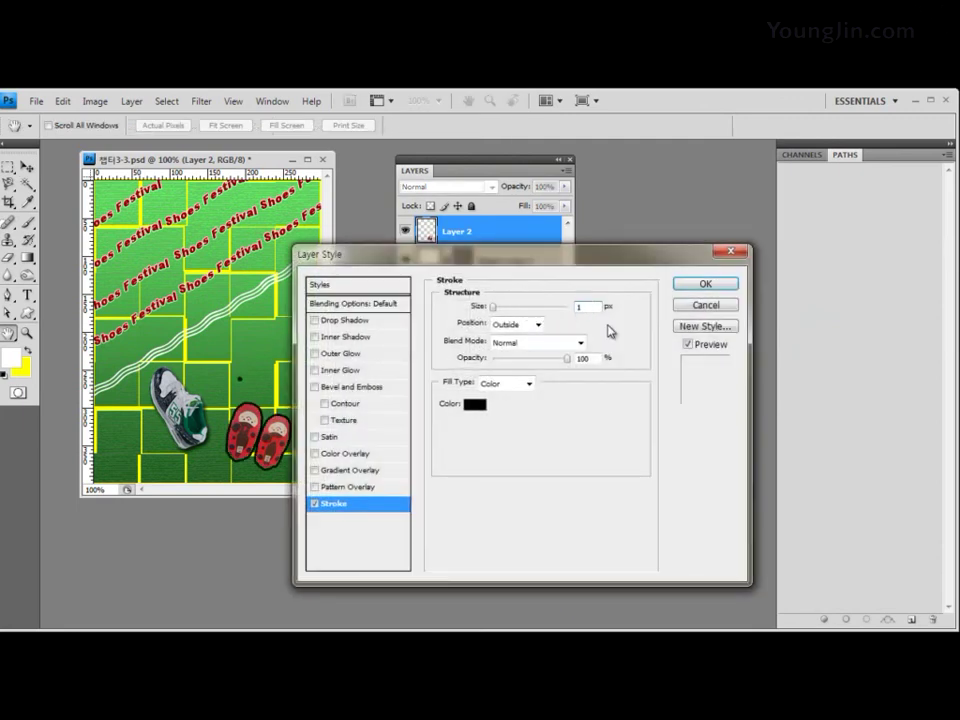
pyautogui.click(475, 406)
pyautogui.doubleClick(473, 434)
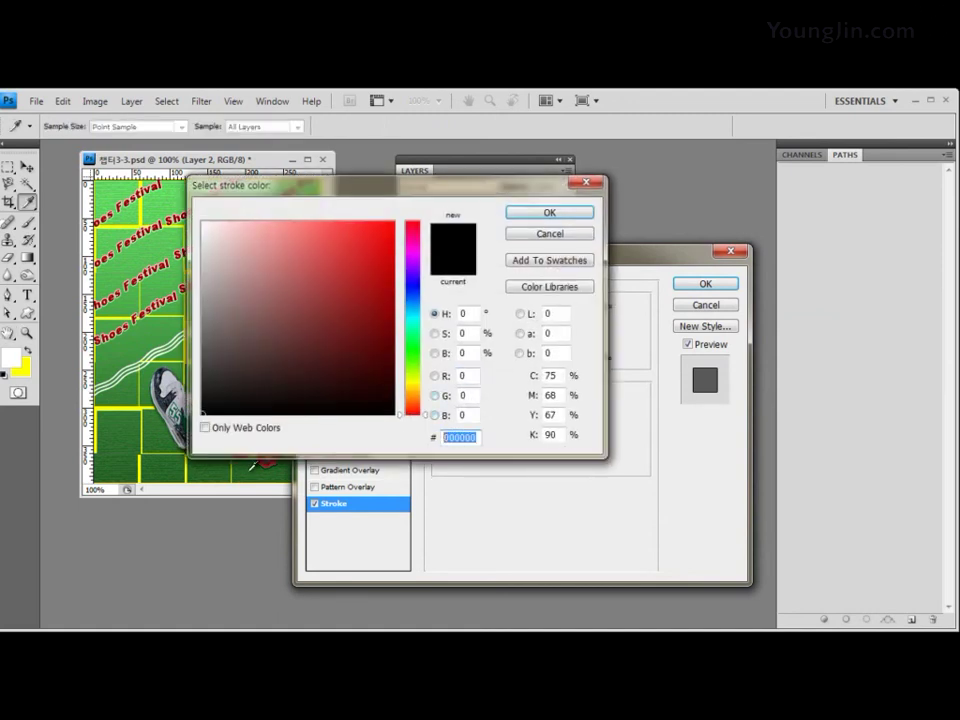
pyautogui.write('ffffff')
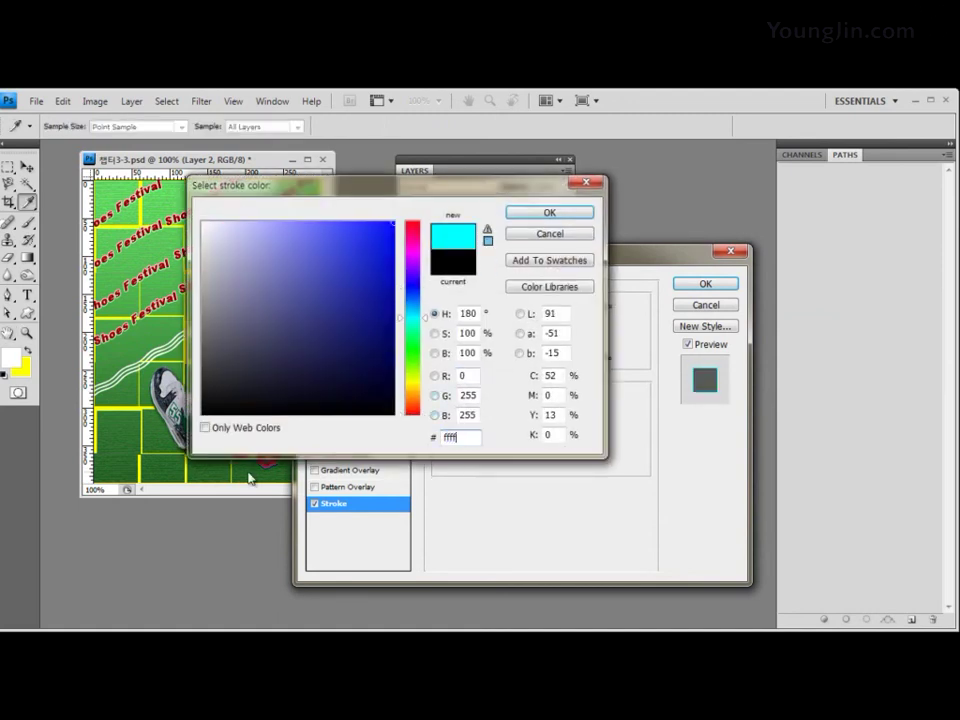
pyautogui.click(555, 213)
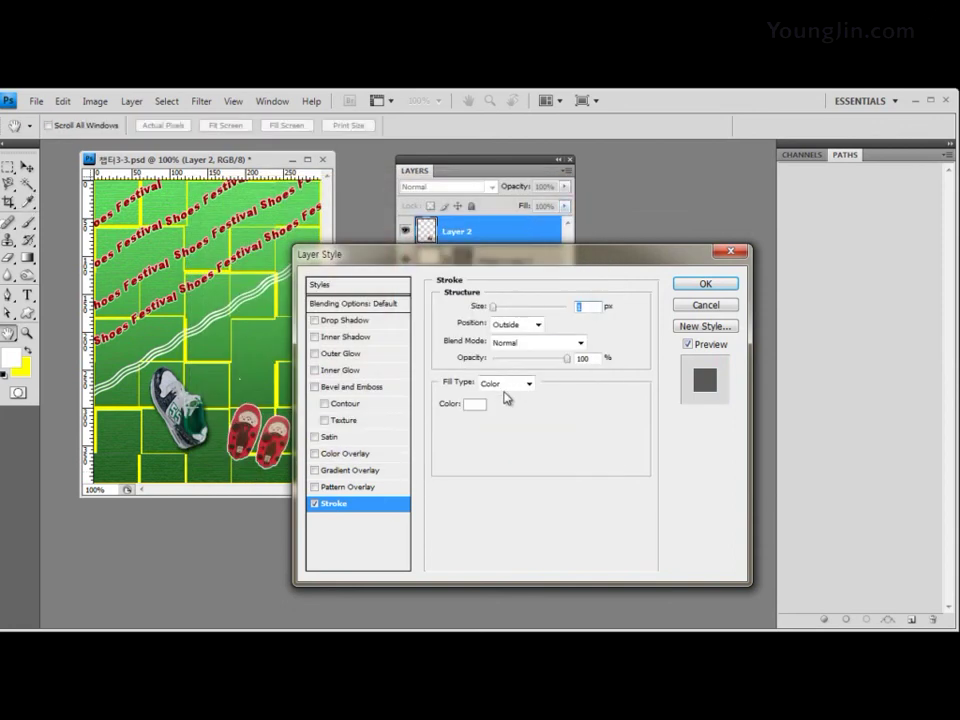
# Step: Add a Bevel and Emboss effect with the Emboss style to the red shoes layer and apply the layer styles
pyautogui.click(352, 389)
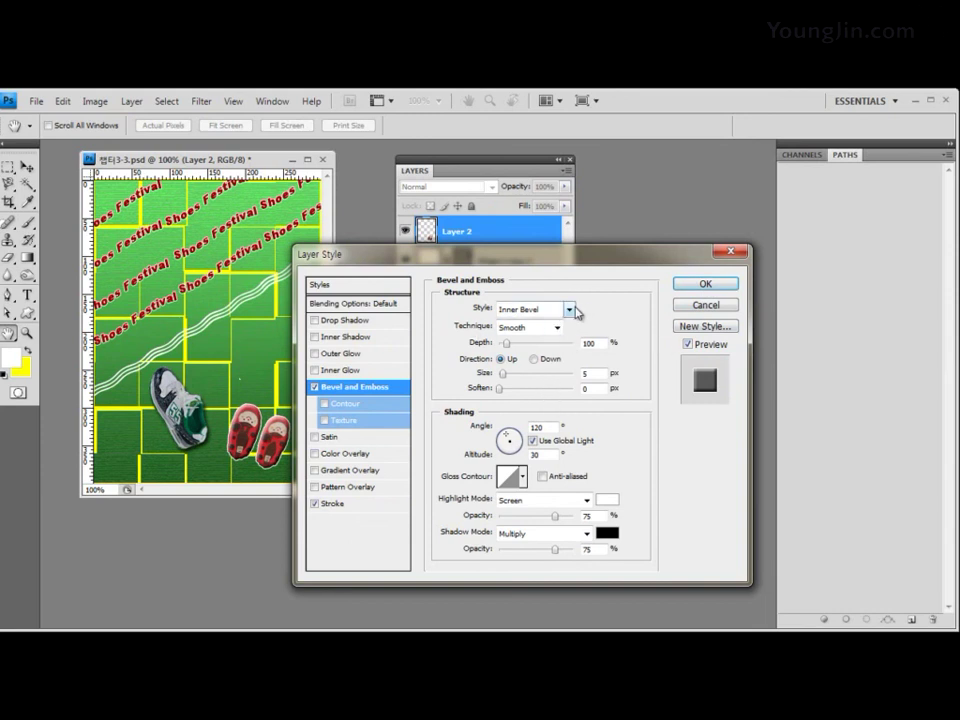
pyautogui.click(569, 309)
pyautogui.click(553, 349)
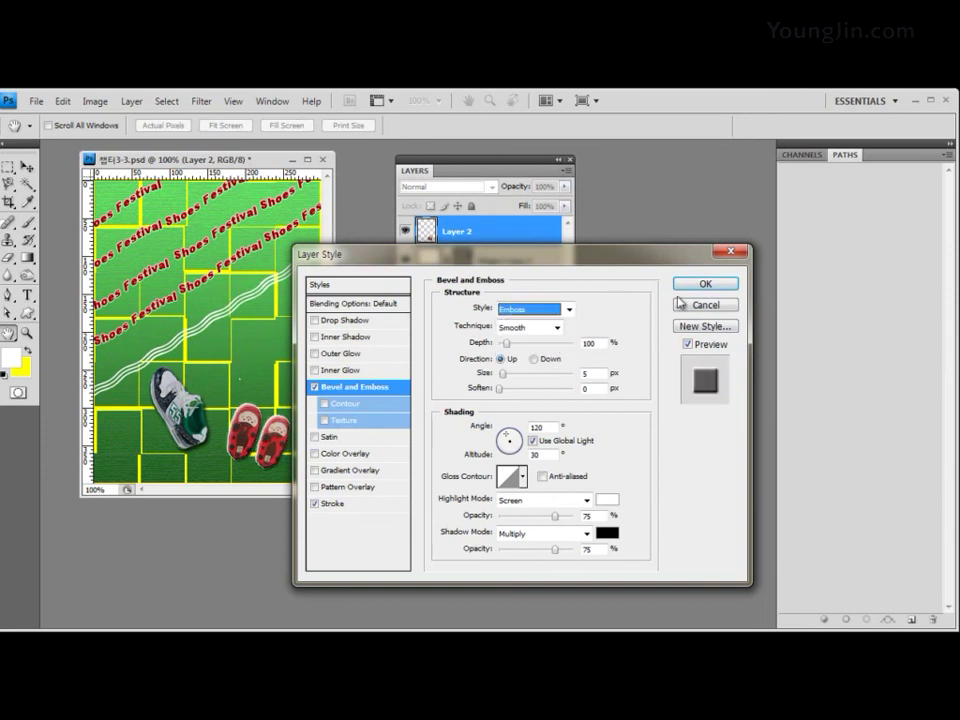
pyautogui.click(722, 285)
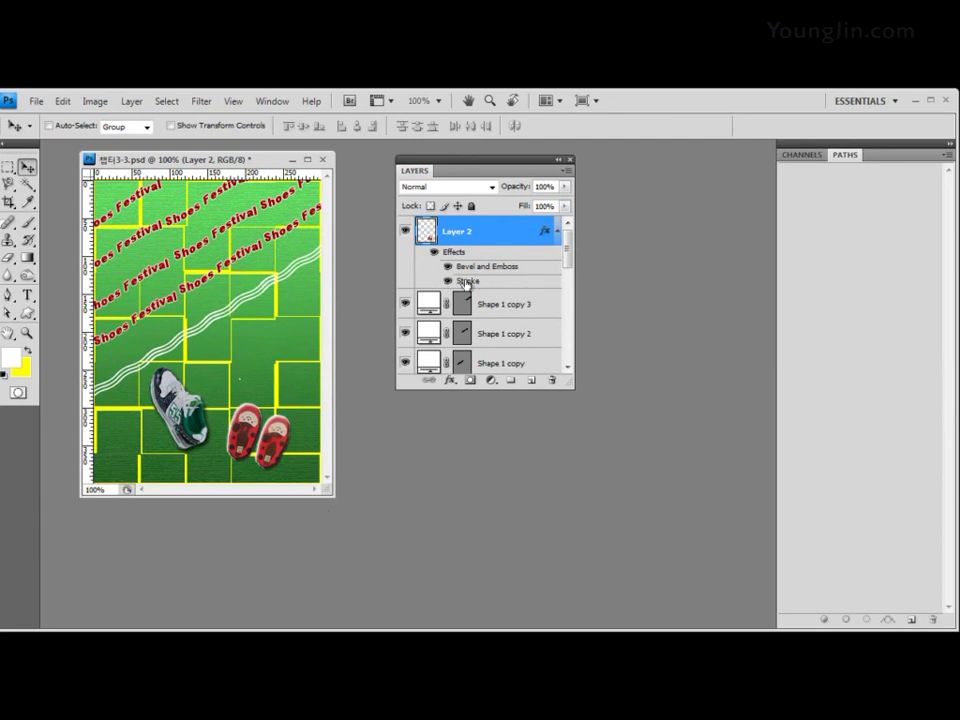
# Step: Add an Outer Glow to the red shoes layer with 10% spread and 10 px size
pyautogui.click(451, 381)
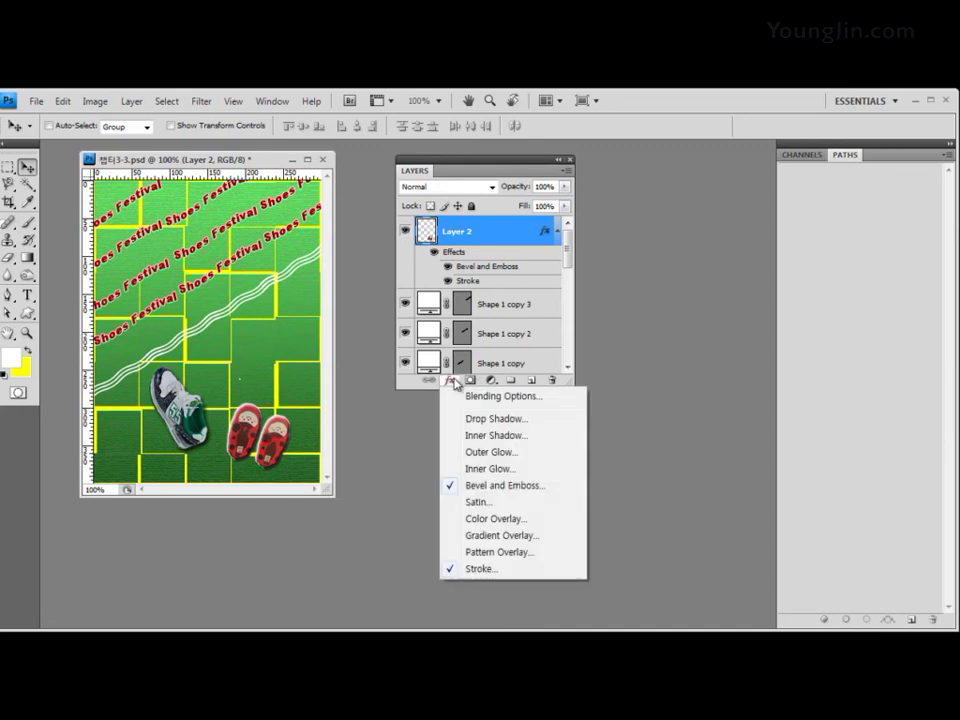
pyautogui.click(516, 458)
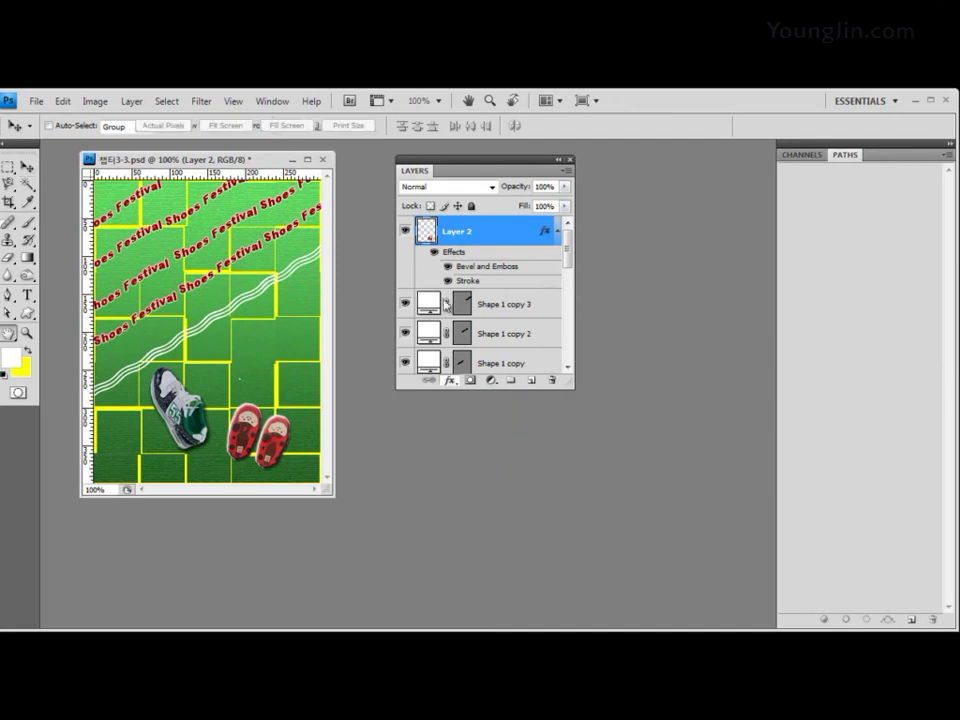
pyautogui.moveTo(482, 257); pyautogui.dragTo(480, 200)
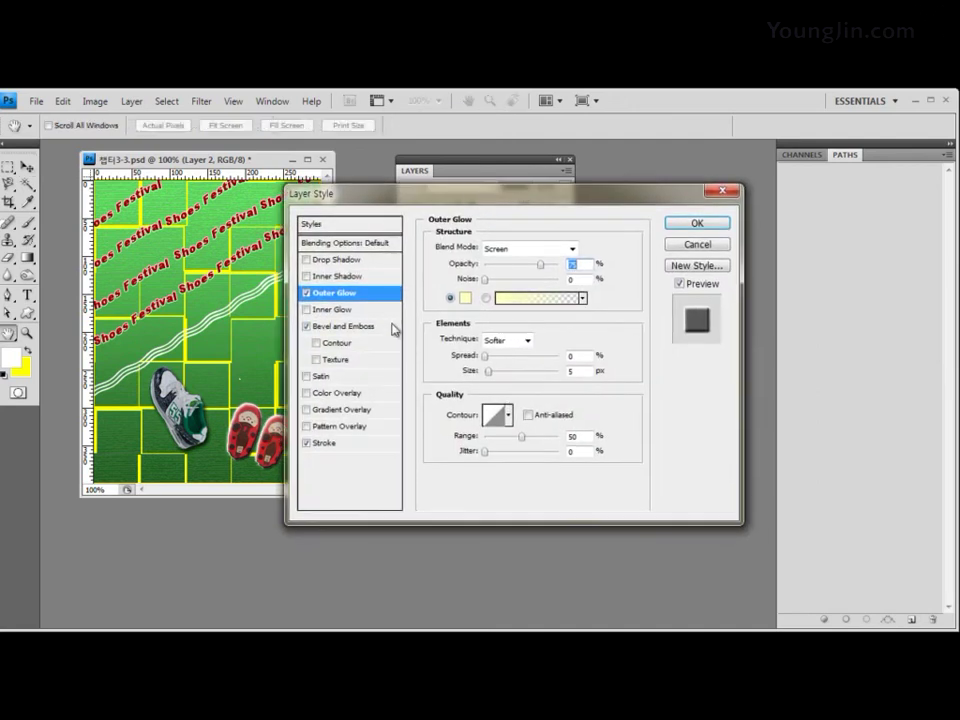
pyautogui.press('Tab')
pyautogui.press('Tab')
pyautogui.write('10')
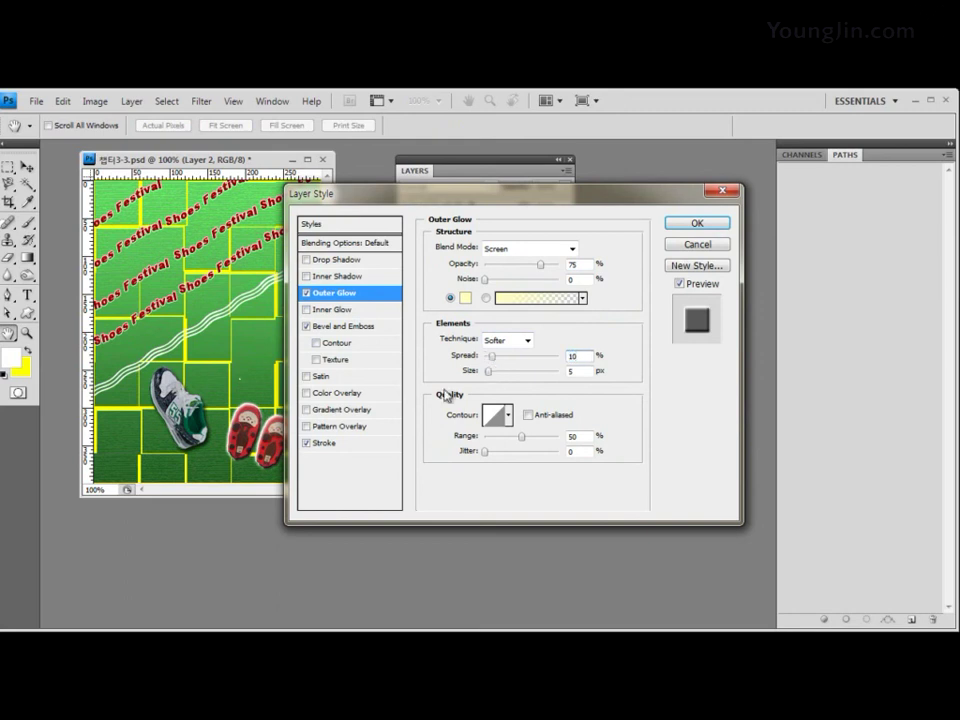
pyautogui.click(583, 371)
pyautogui.hotkey('shift', 'Home')
pyautogui.write('10')
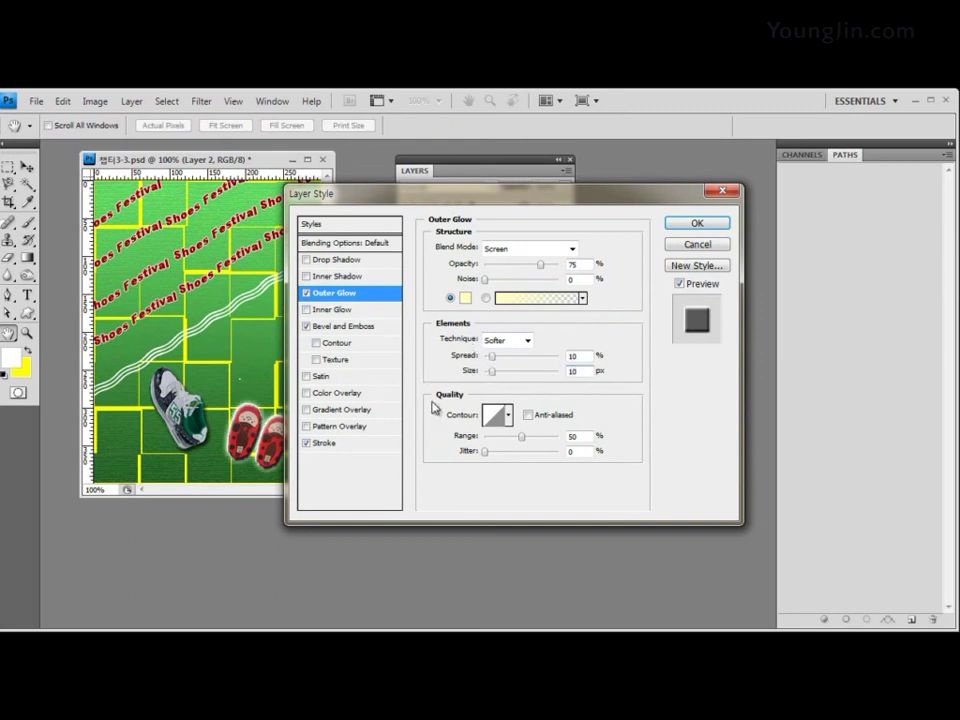
pyautogui.click(697, 225)
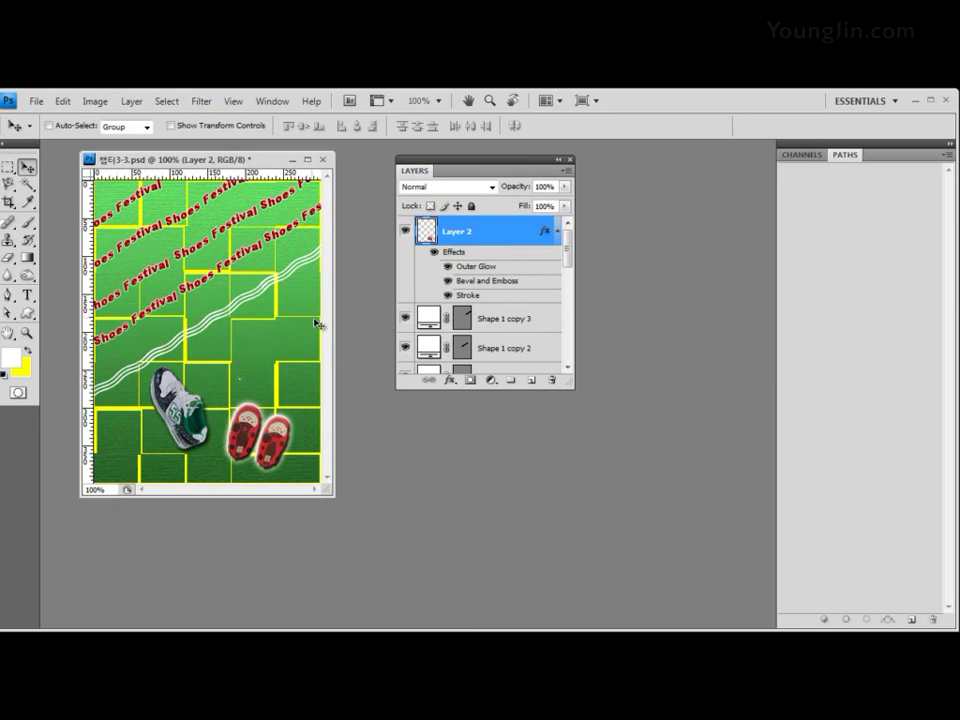
# Step: Collapse the red shoes layer's effects, add a new layer above it, and set the Rectangular Marquee feather to 10 px
pyautogui.click(557, 232)
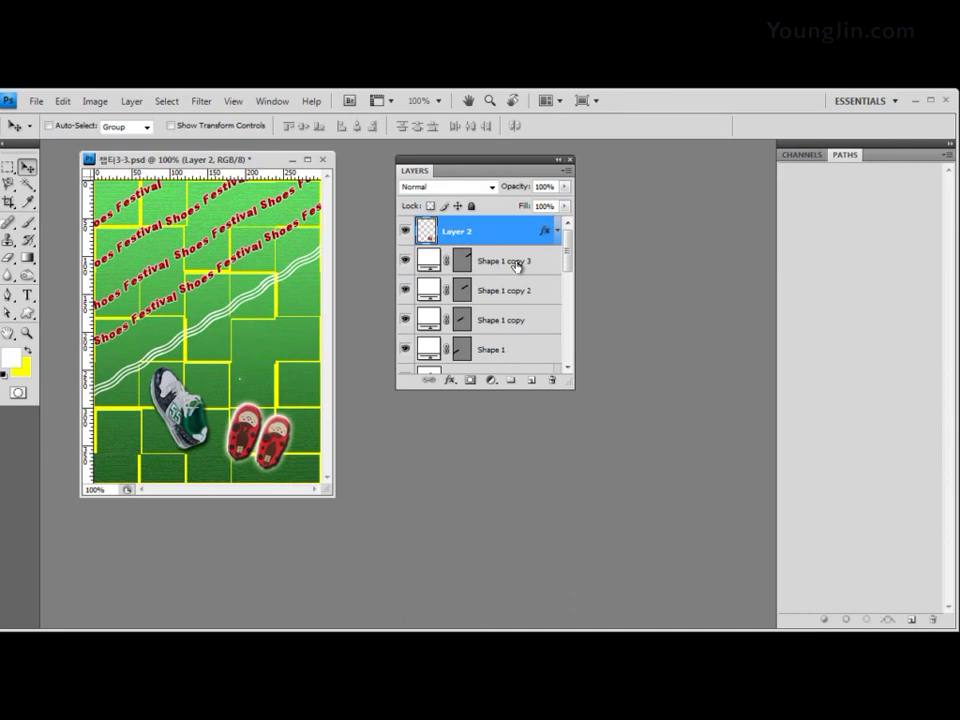
pyautogui.click(531, 380)
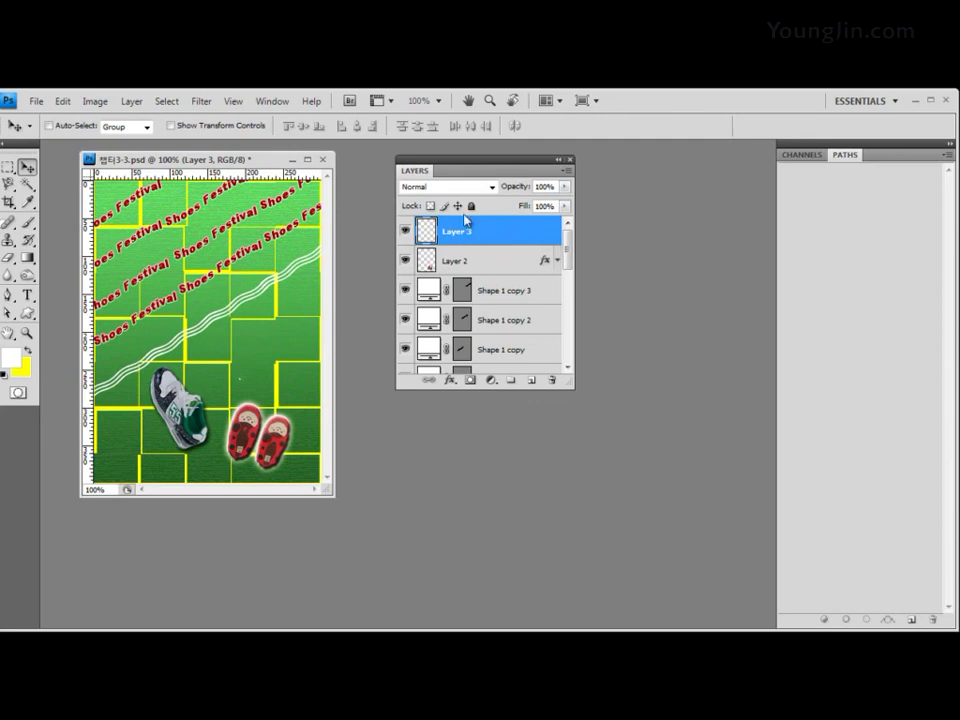
pyautogui.click(7, 168)
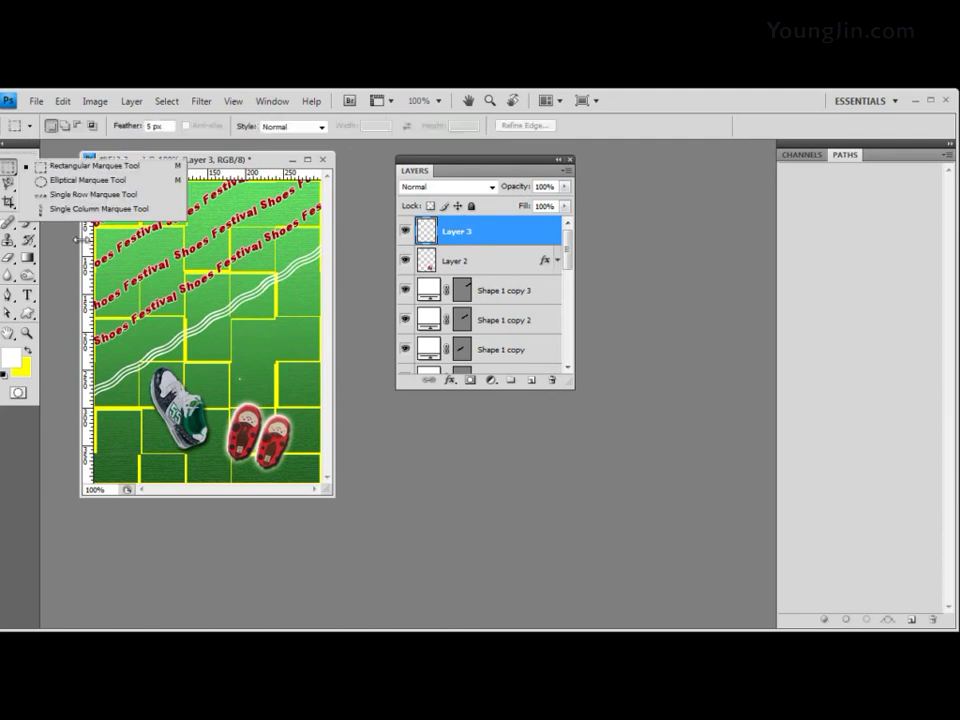
pyautogui.click(70, 166)
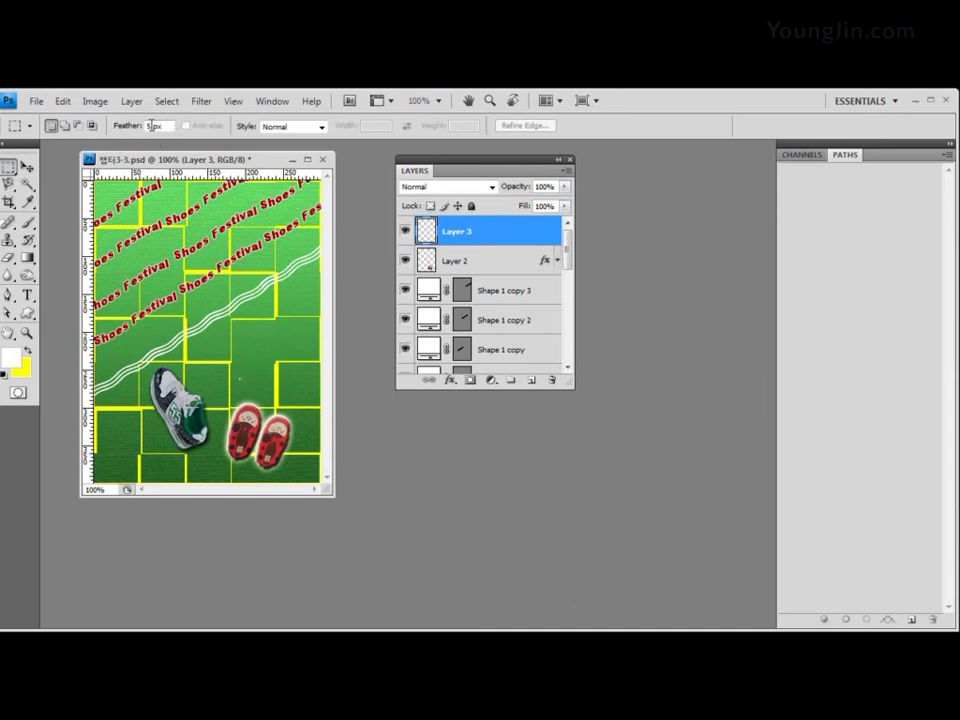
pyautogui.click(117, 127)
# Step: Set the foreground color to white (#ffffff) and return to the Rectangular Marquee tool
pyautogui.click(14, 357)
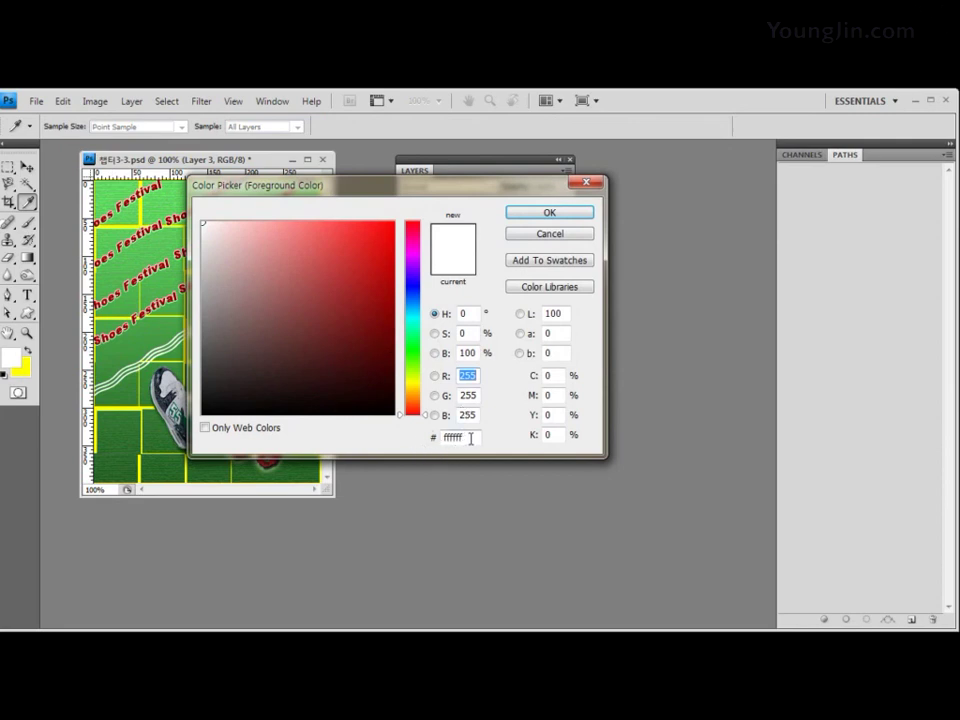
pyautogui.moveTo(465, 437); pyautogui.dragTo(384, 438)
pyautogui.click(550, 212)
pyautogui.press('m')
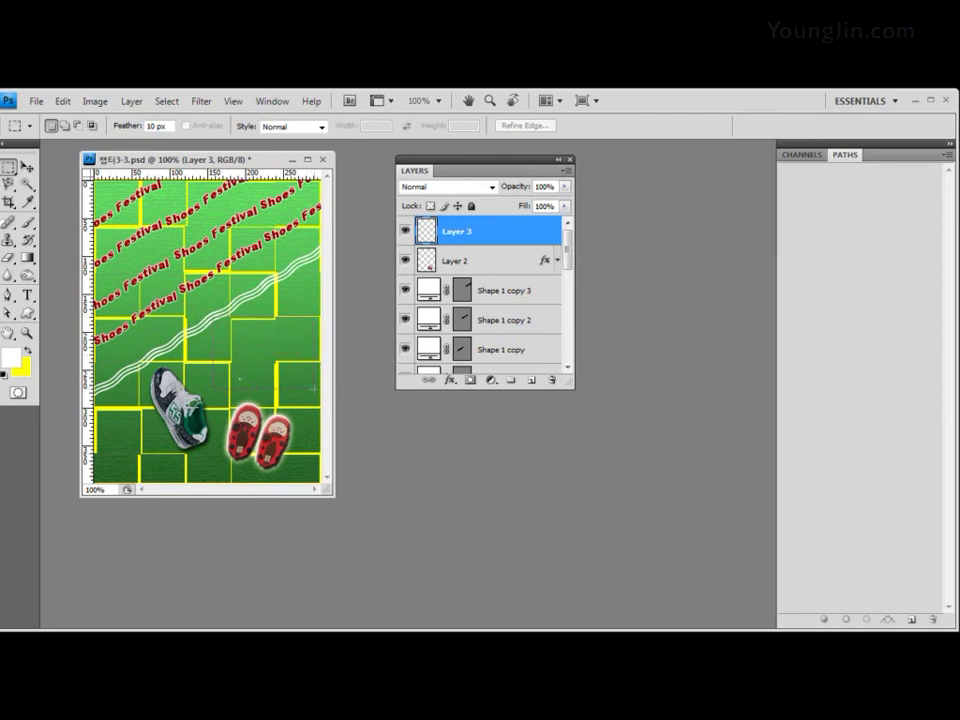
# Step: Show the History panel and replace the first marquee with a wider feathered rectangular selection between the waves band and the red shoes
pyautogui.moveTo(315, 388); pyautogui.dragTo(316, 390)
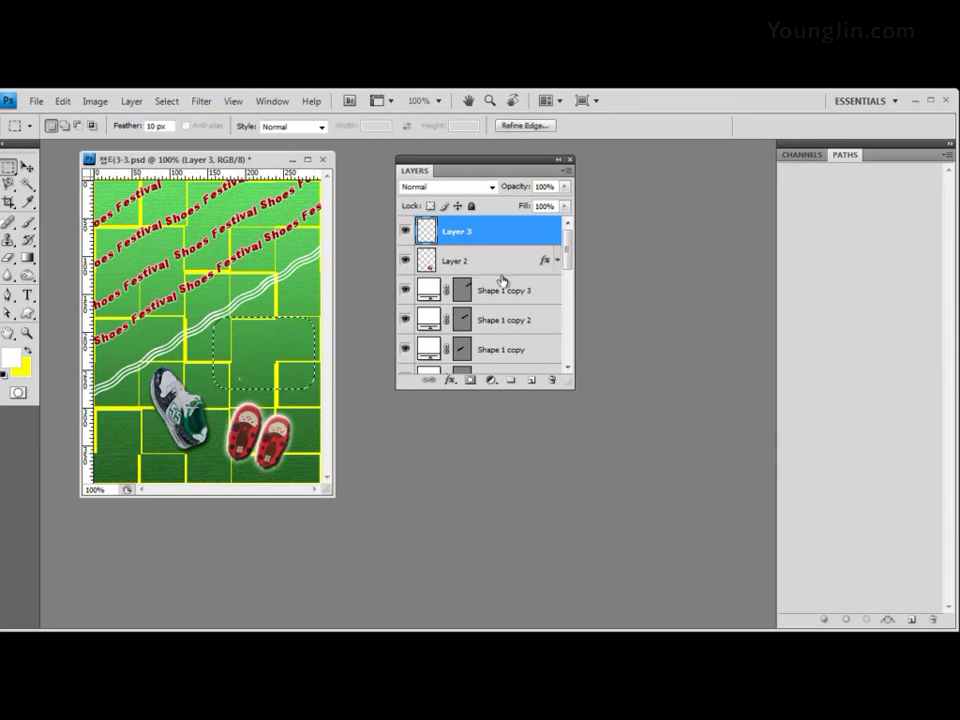
pyautogui.click(272, 101)
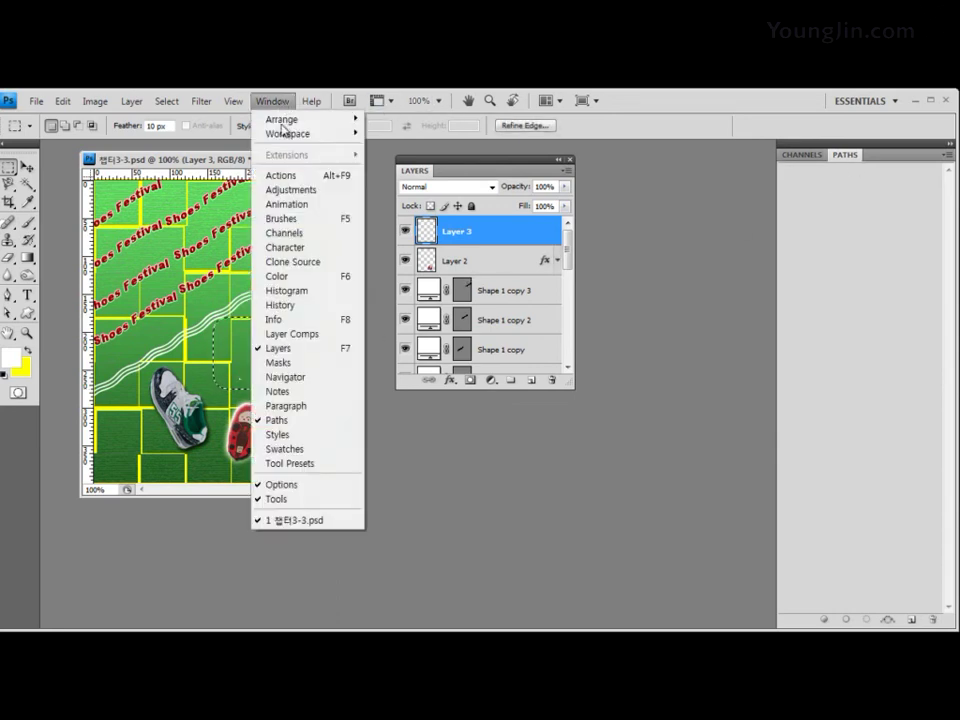
pyautogui.click(317, 305)
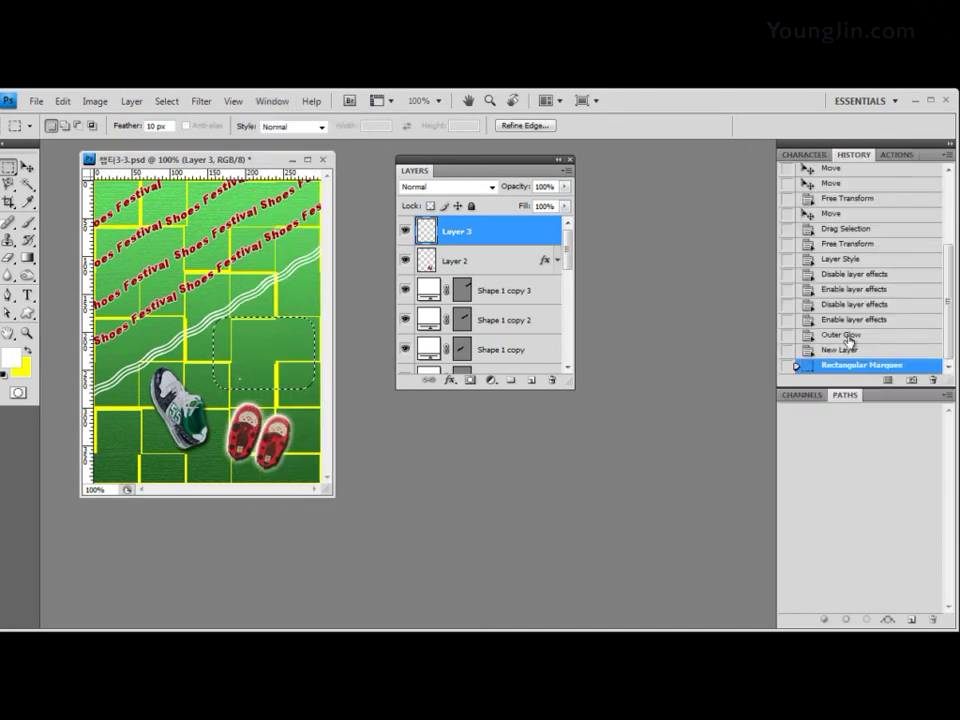
pyautogui.hotkey('ctrl', 'z')
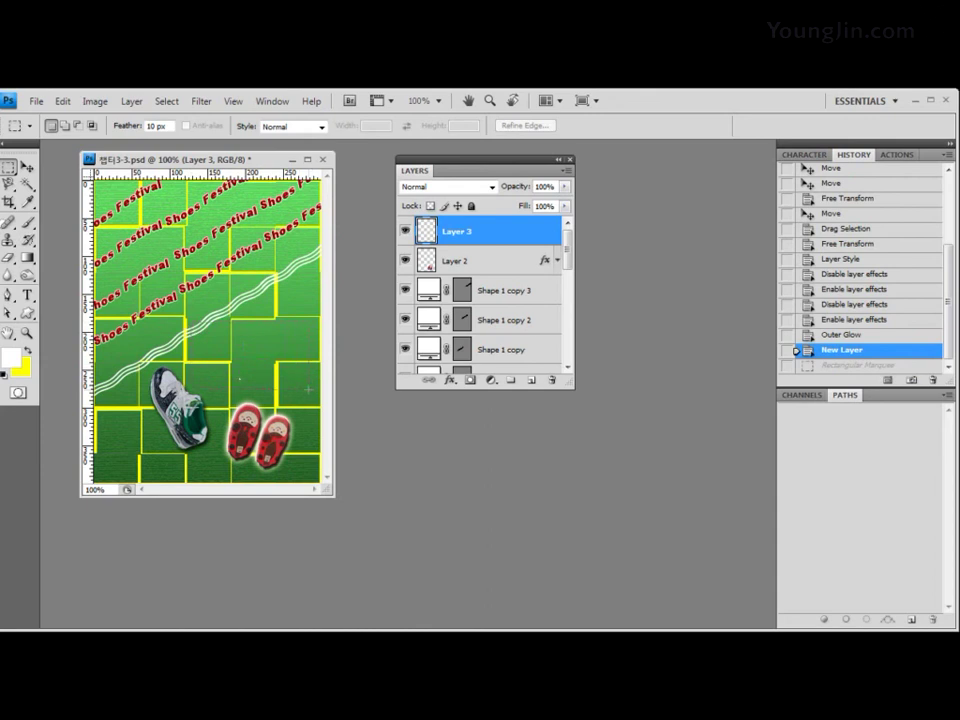
pyautogui.hotkey('ctrl', 'z')
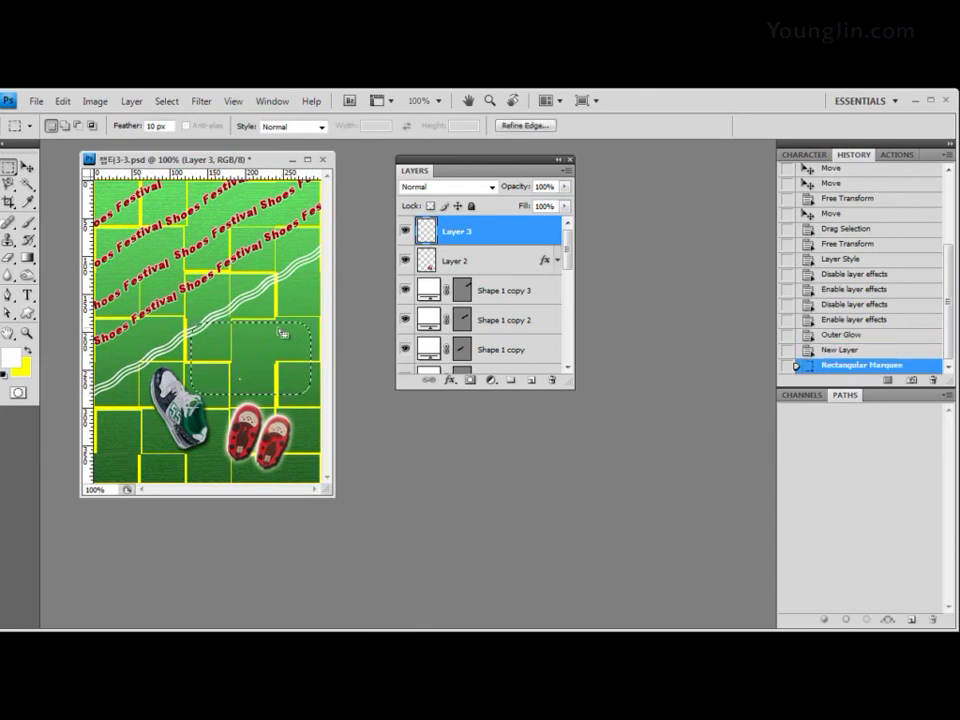
# Step: Fill the feathered selection on Layer 3 with the white foreground color, keeping only a single fill
pyautogui.press('alt')
pyautogui.hotkey('alt', 'BackSpace')
pyautogui.hotkey('alt', 'BackSpace')
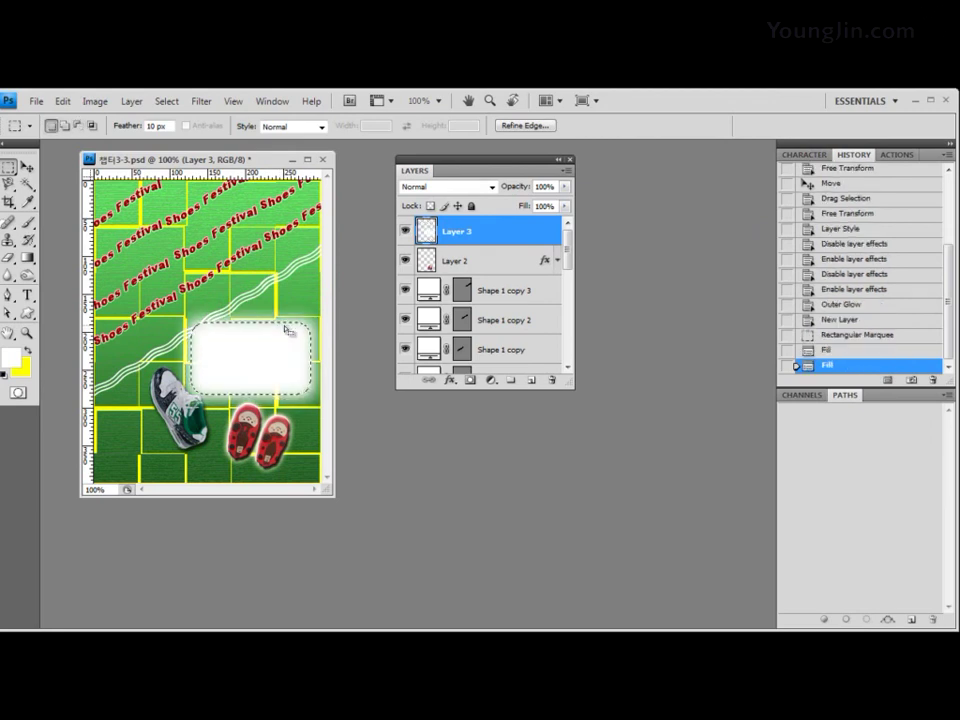
pyautogui.hotkey('ctrl', 'z')
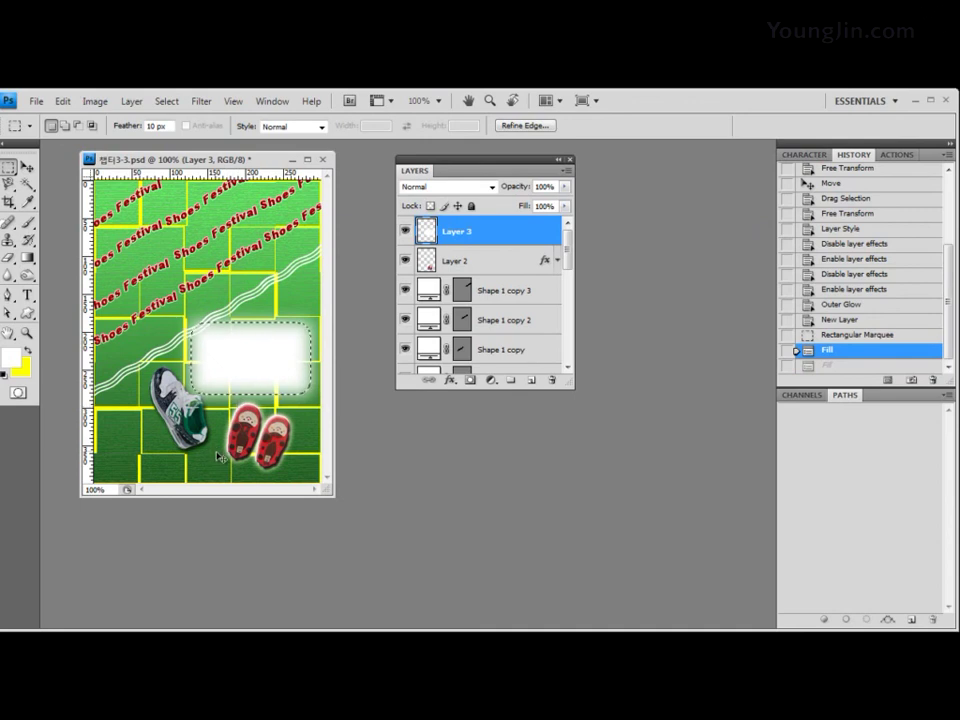
# Step: Clear the selection and set the Horizontal Type tool to Arial Italic at 20 pt
pyautogui.click(166, 101)
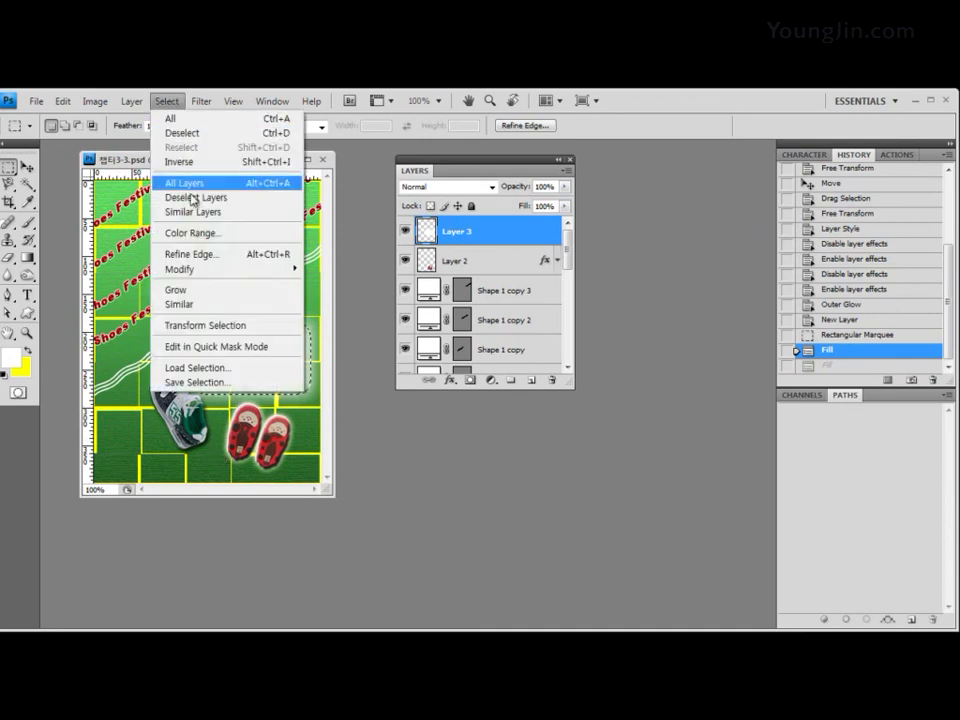
pyautogui.click(197, 139)
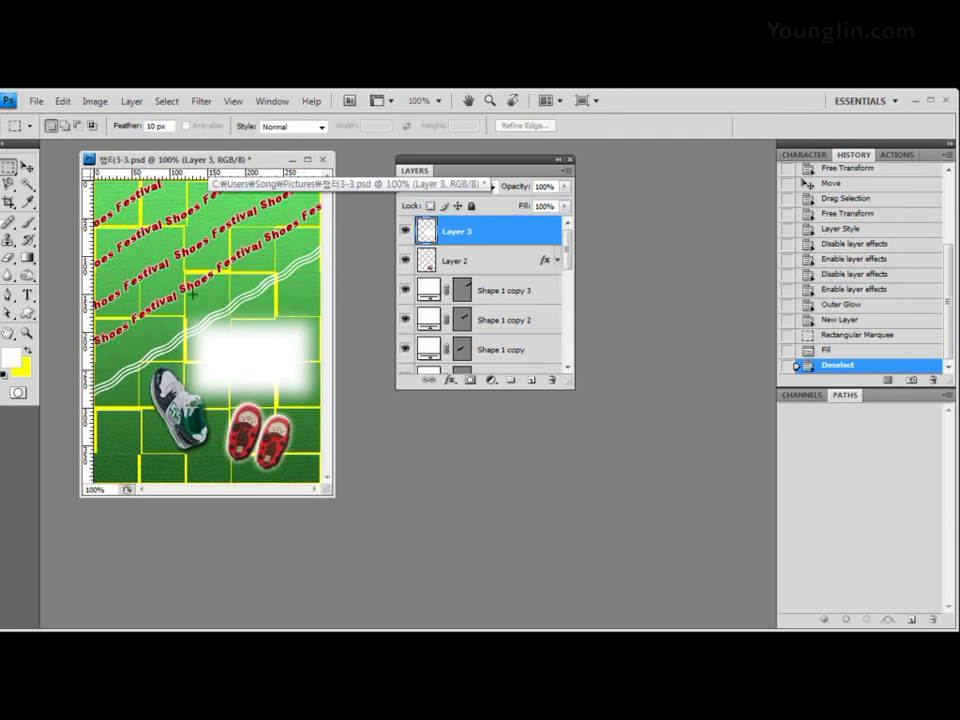
pyautogui.click(28, 296)
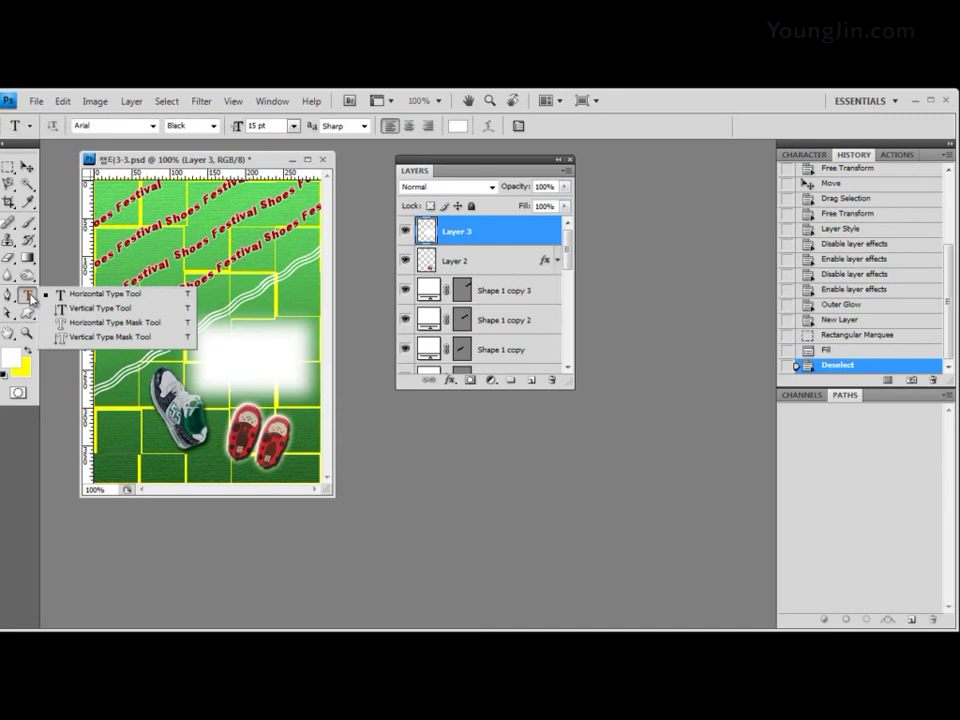
pyautogui.click(100, 294)
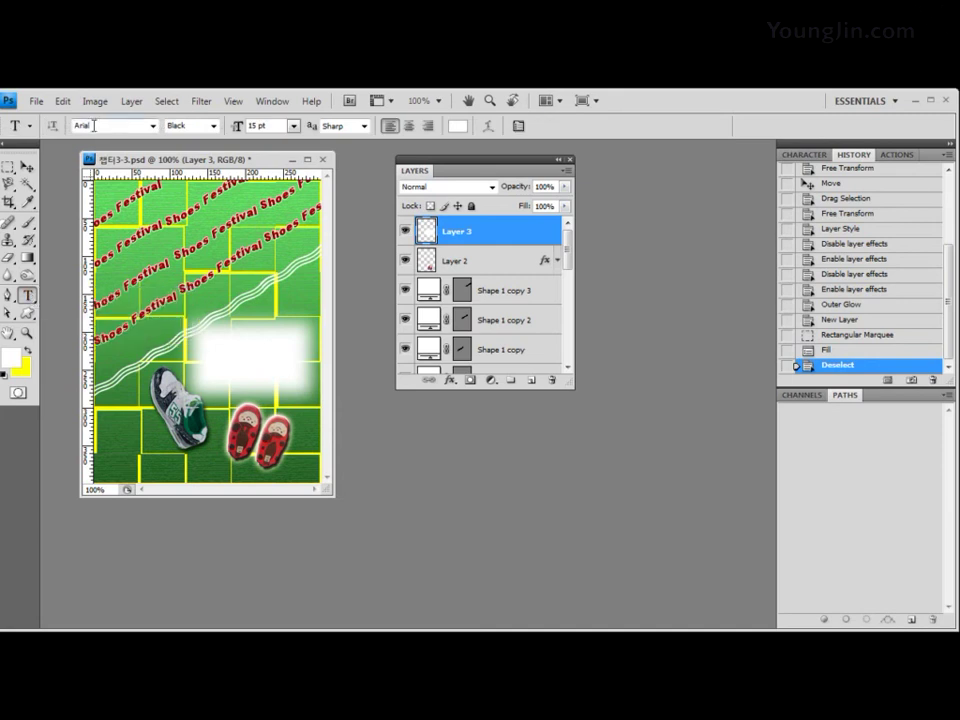
pyautogui.click(93, 125)
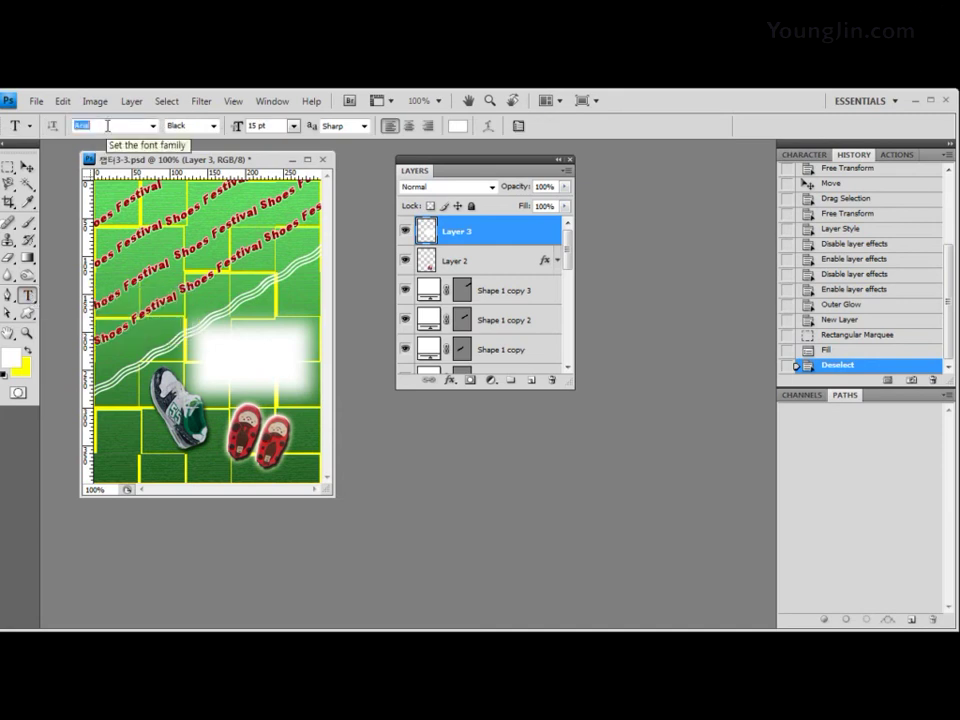
pyautogui.click(213, 125)
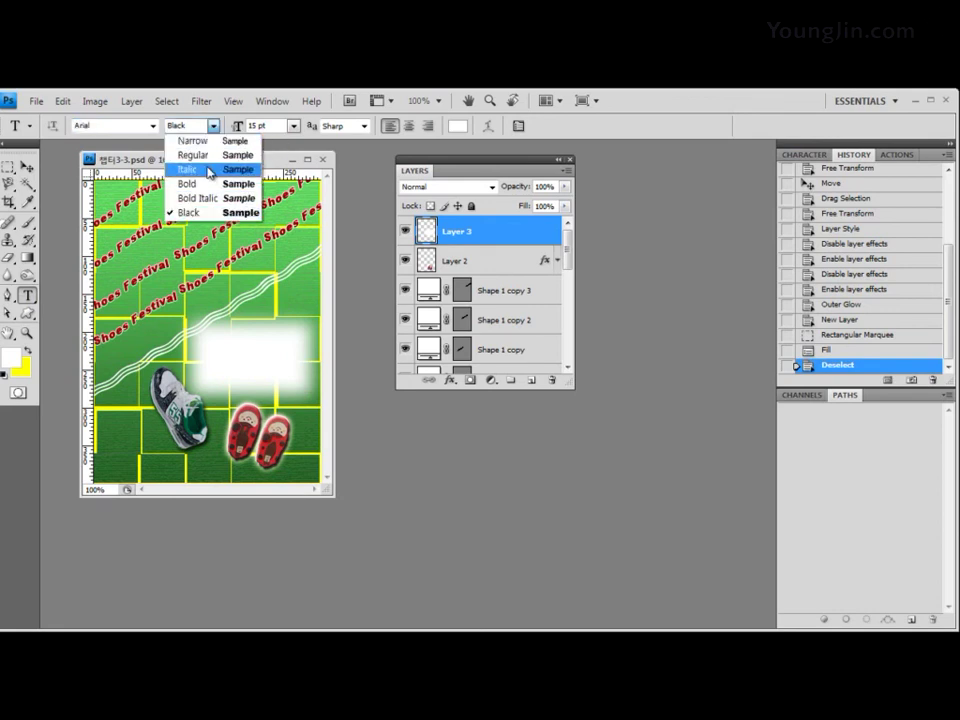
pyautogui.click(210, 170)
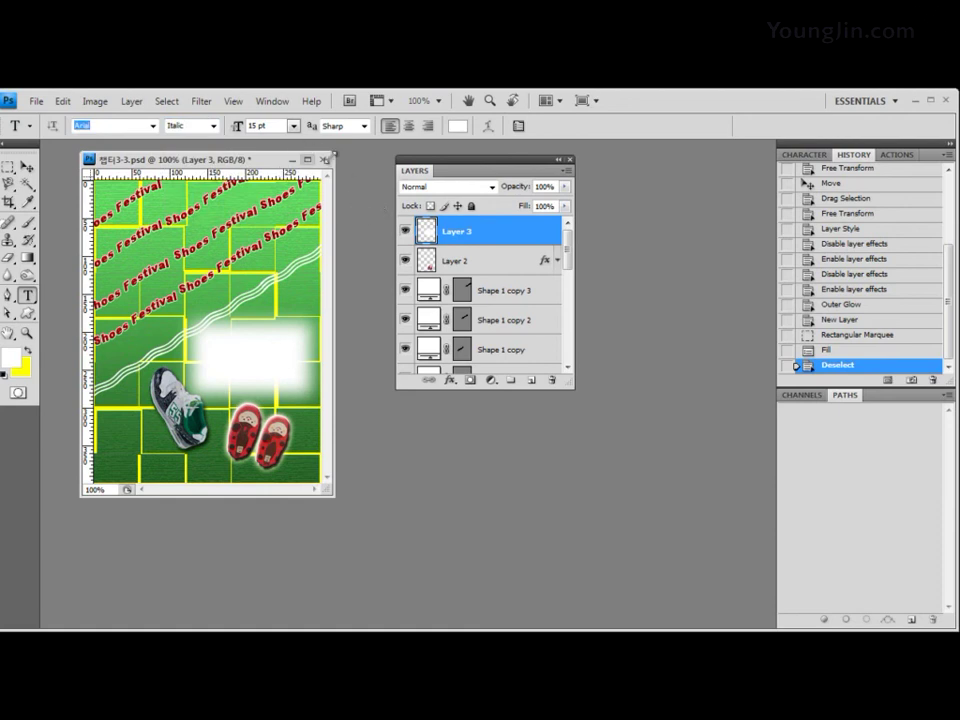
pyautogui.click(250, 126)
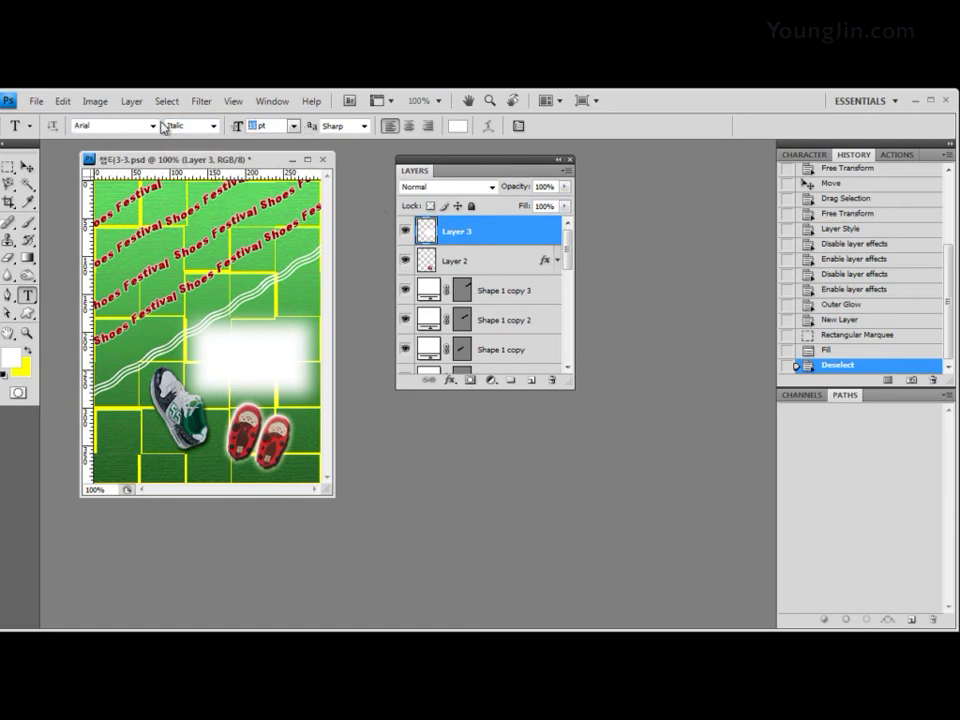
pyautogui.write('20')
# Step: Set the text color to black (#000000)
pyautogui.click(458, 126)
pyautogui.doubleClick(452, 437)
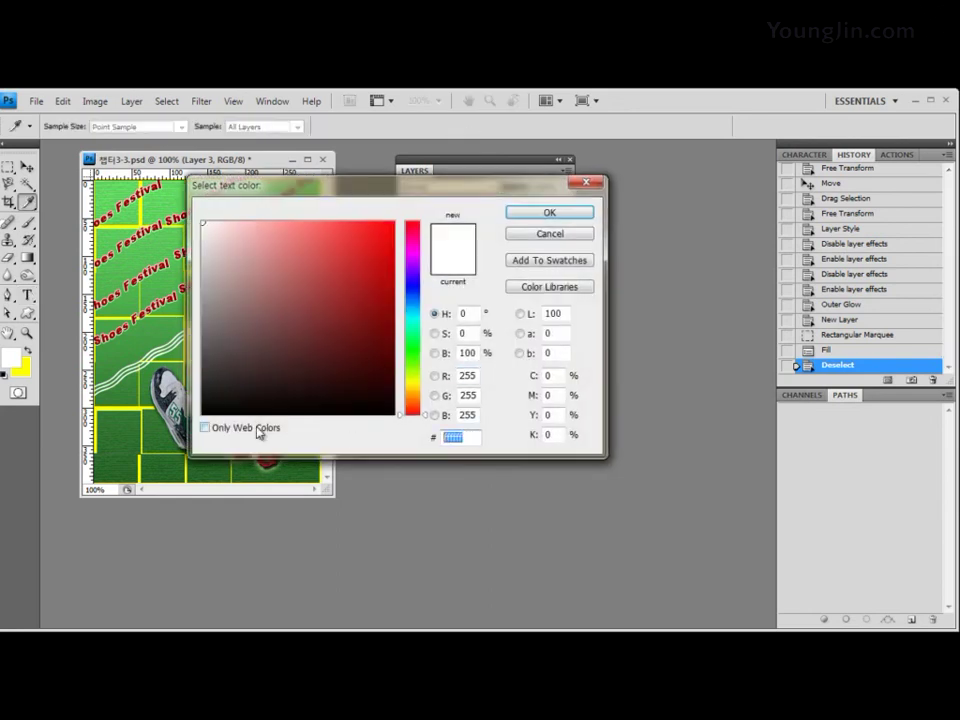
pyautogui.write('000000')
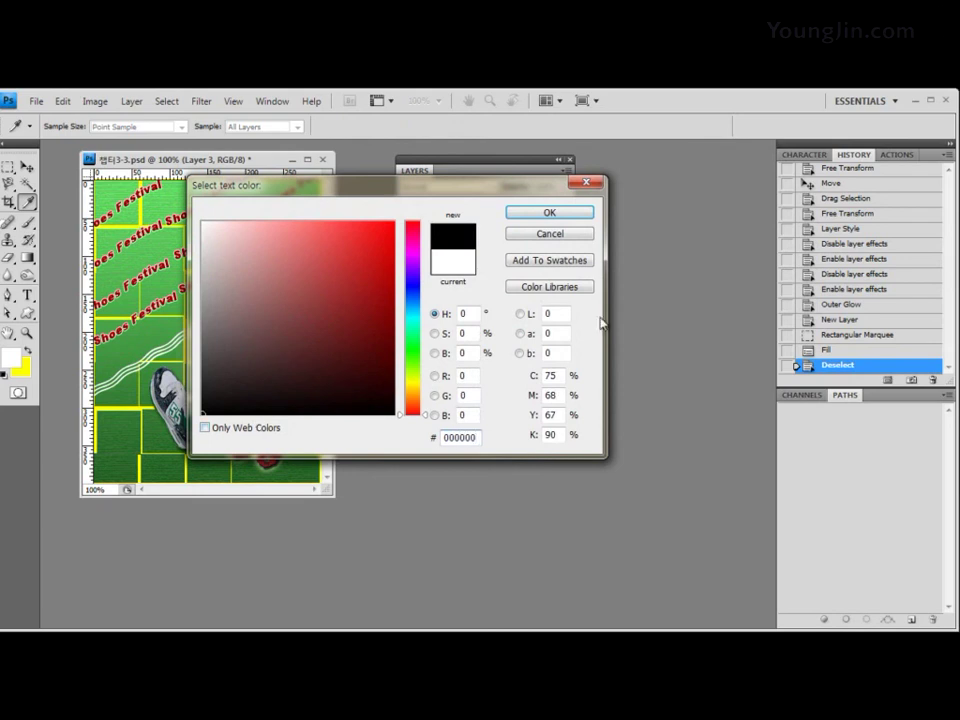
pyautogui.click(549, 213)
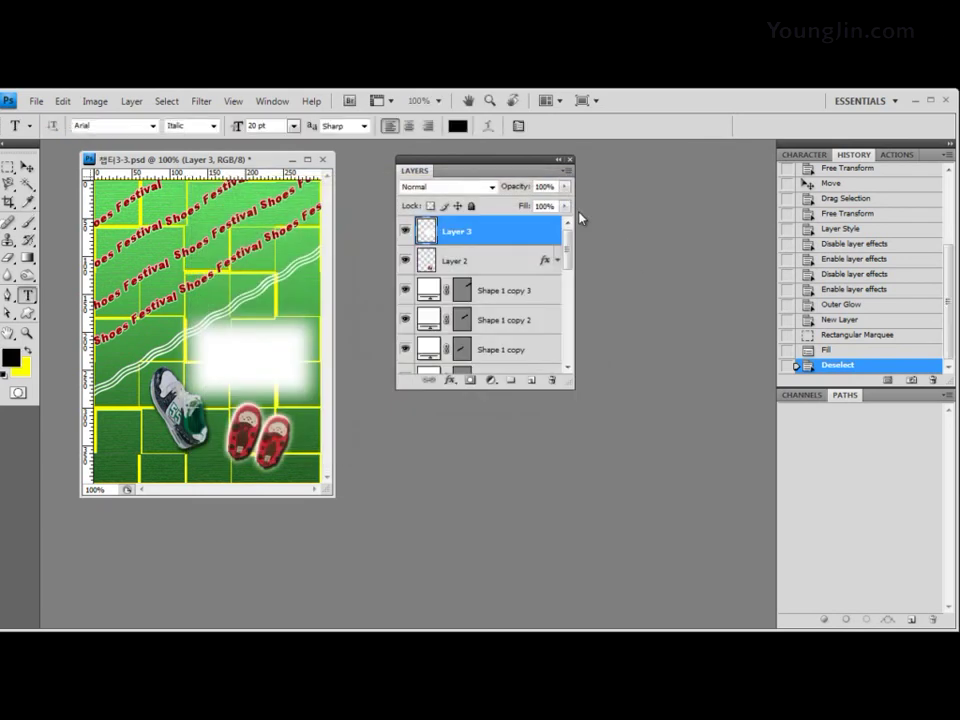
# Step: Add the text "Shoes Festival" on the soft white box and shift it slightly left and down within the box
pyautogui.click(208, 344)
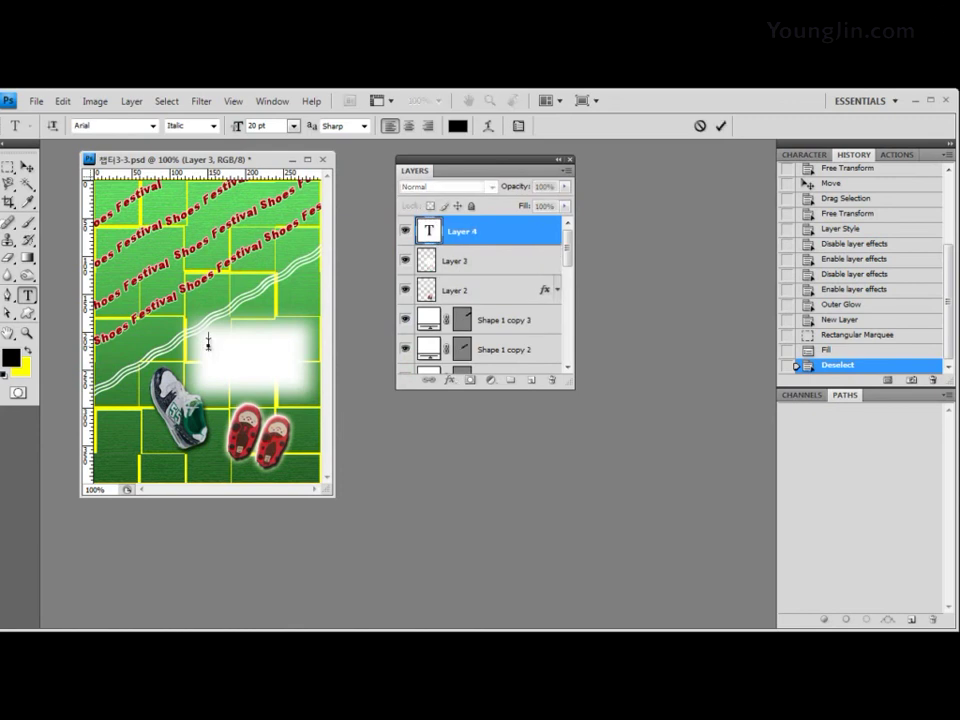
pyautogui.write('Shoes Festival')
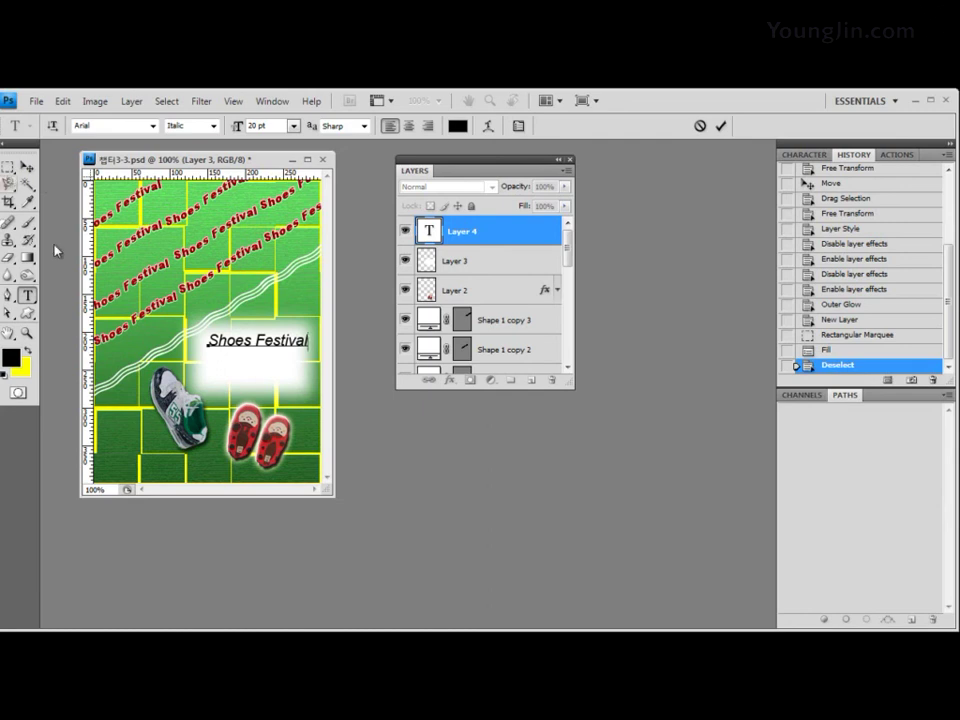
pyautogui.click(27, 166)
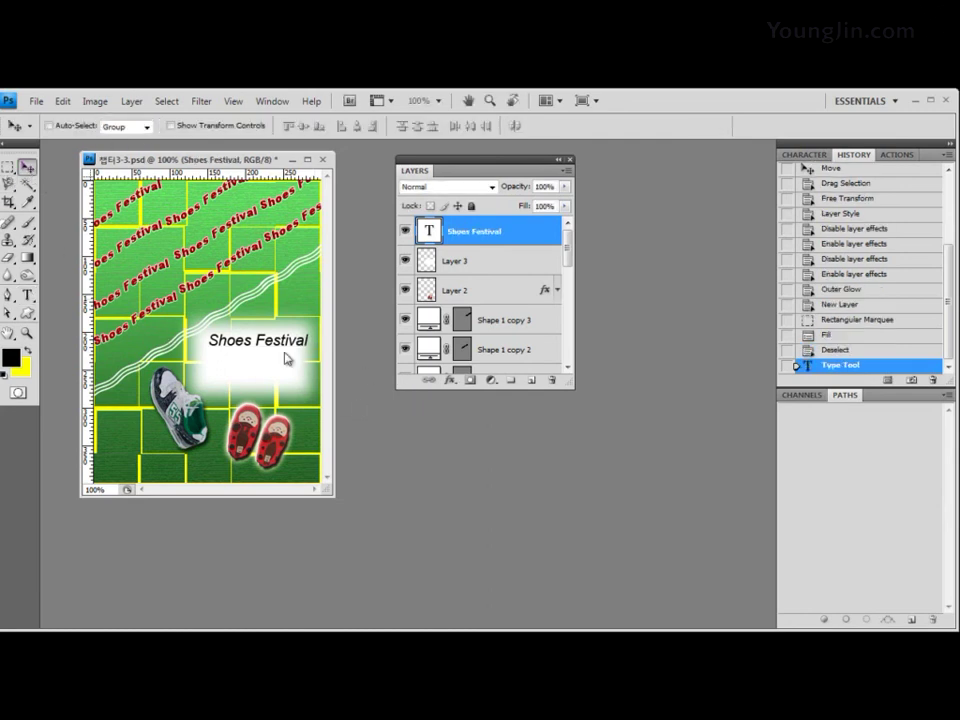
pyautogui.moveTo(263, 344); pyautogui.dragTo(254, 353)
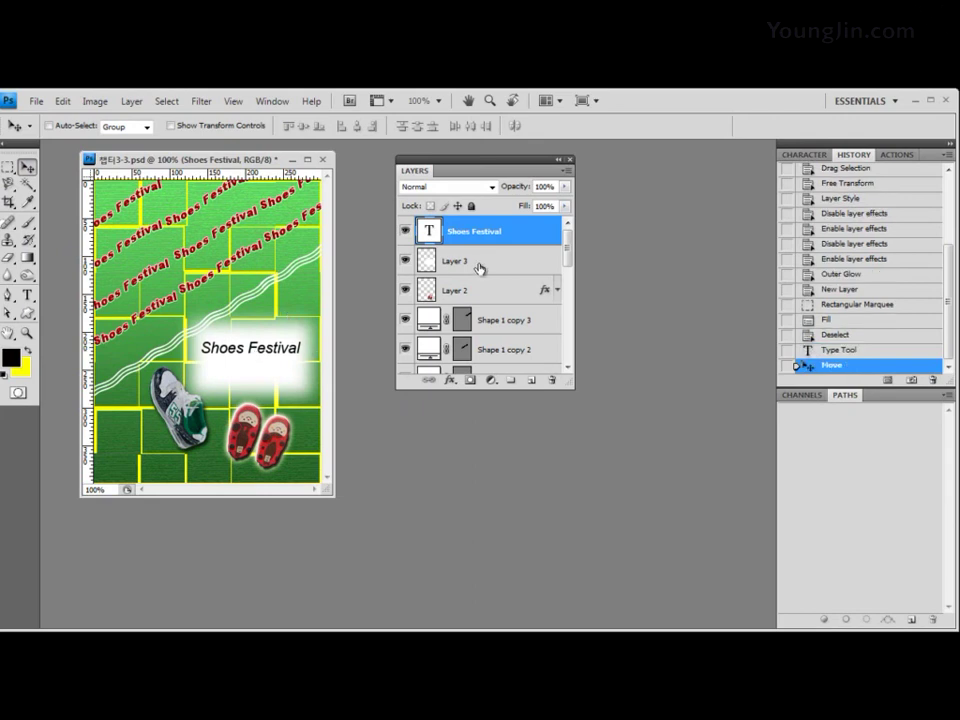
# Step: Apply a Bevel and Emboss effect with the Outer Bevel style to the black "Shoes Festival" text layer
pyautogui.click(451, 380)
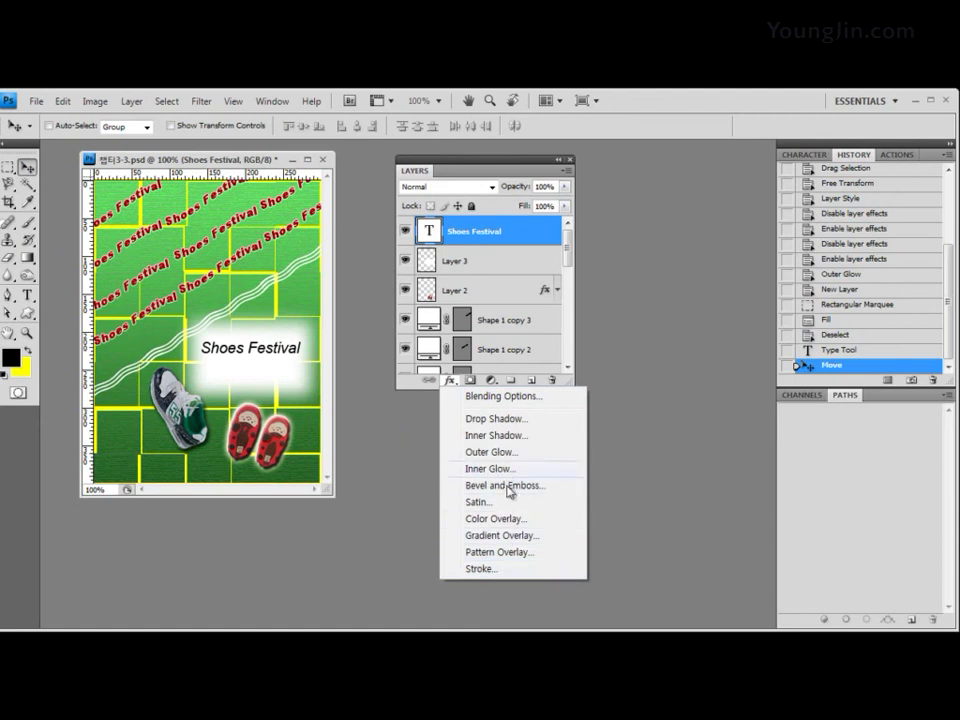
pyautogui.click(600, 318)
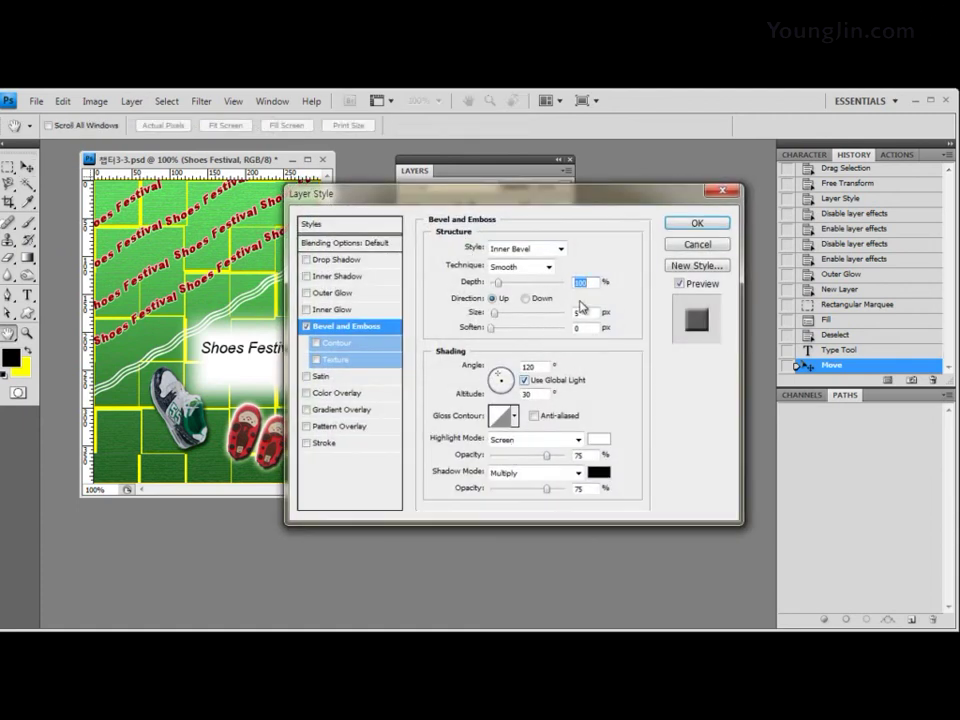
pyautogui.click(557, 249)
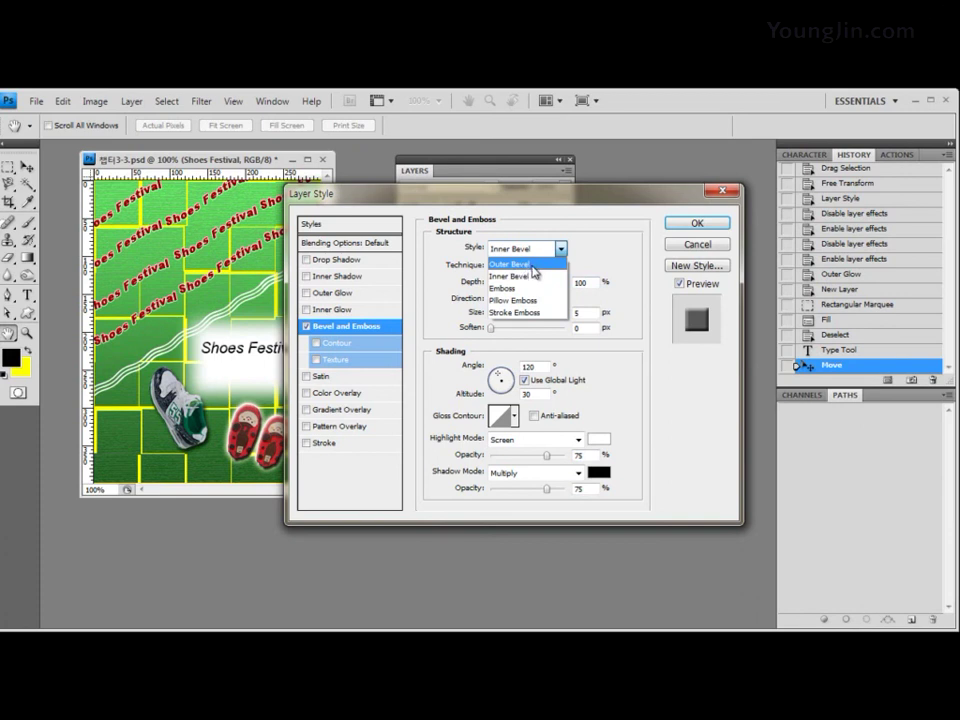
pyautogui.click(532, 265)
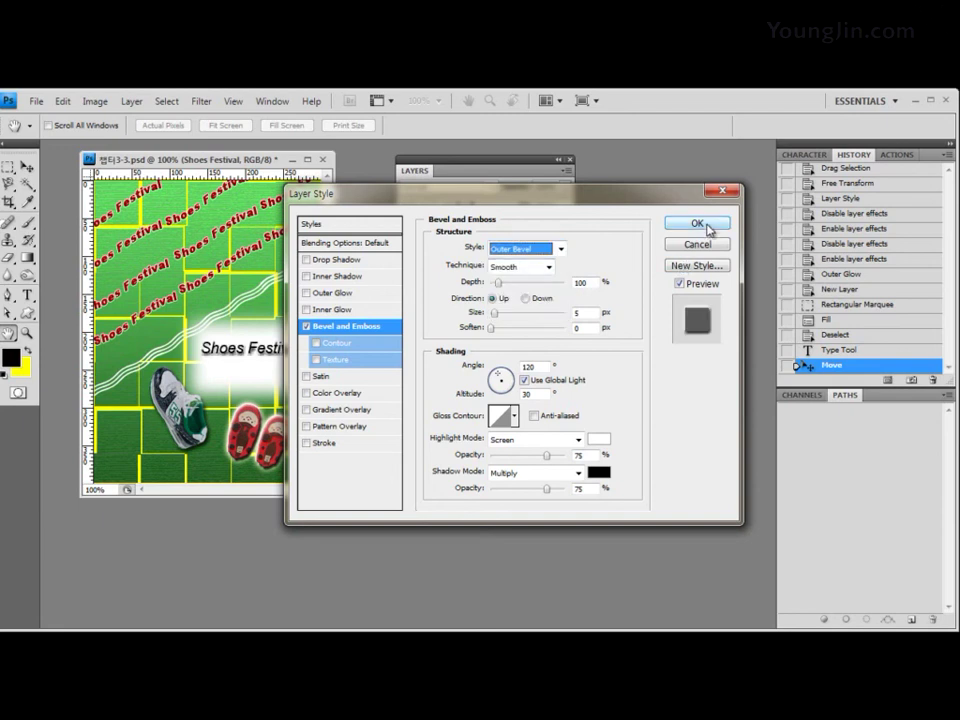
pyautogui.click(708, 229)
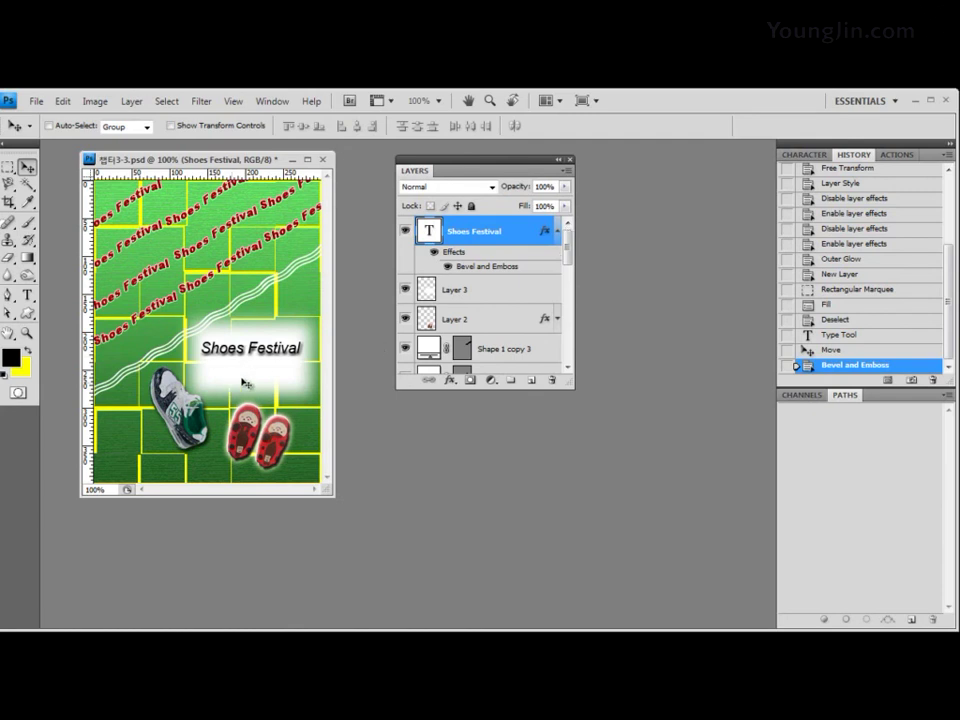
# Step: Try the Bold font style on the black "Shoes Festival" text and restore it to Italic
pyautogui.click(30, 294)
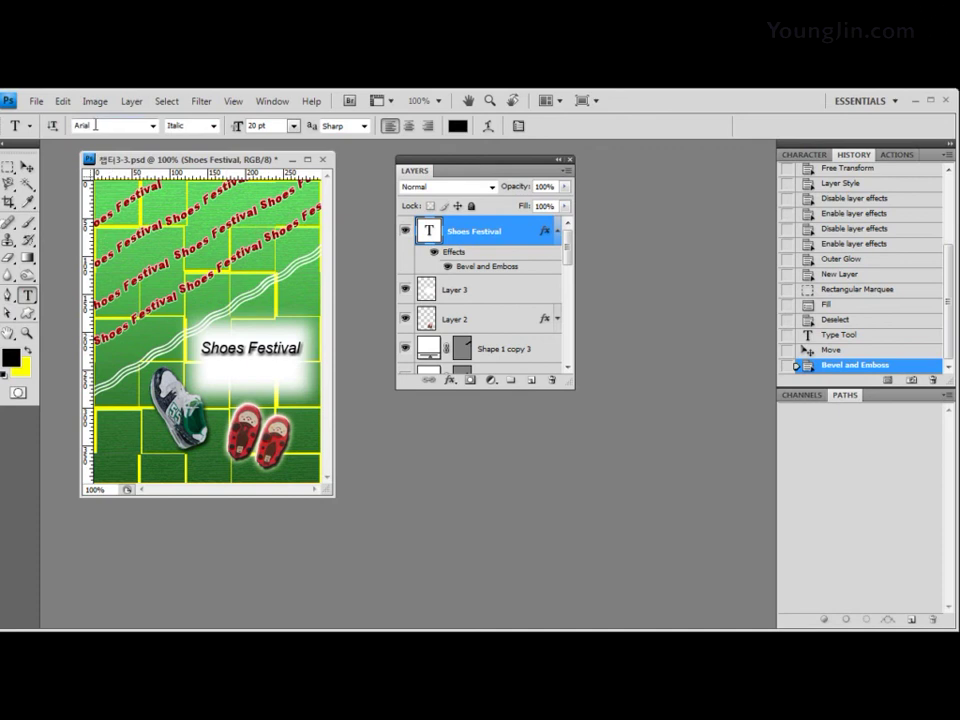
pyautogui.click(220, 128)
pyautogui.click(192, 182)
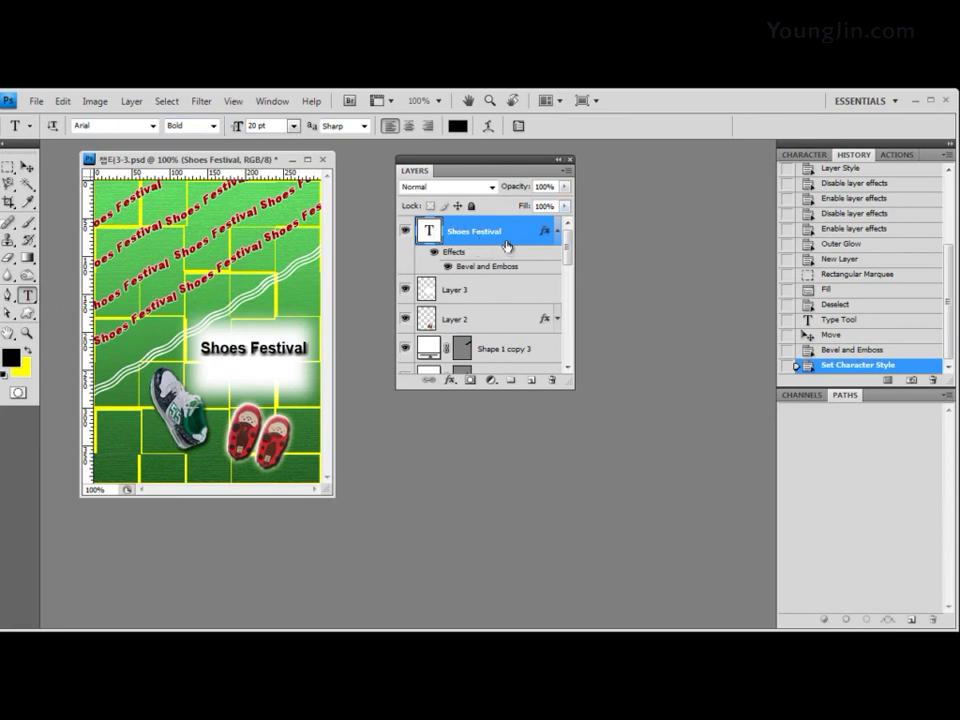
pyautogui.click(213, 126)
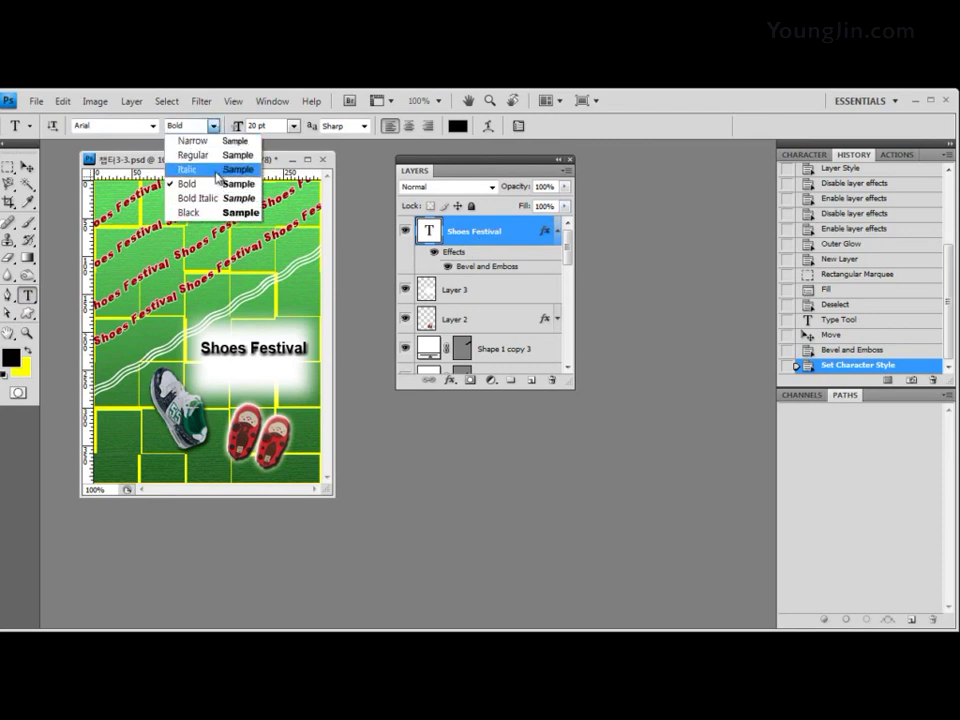
pyautogui.click(190, 156)
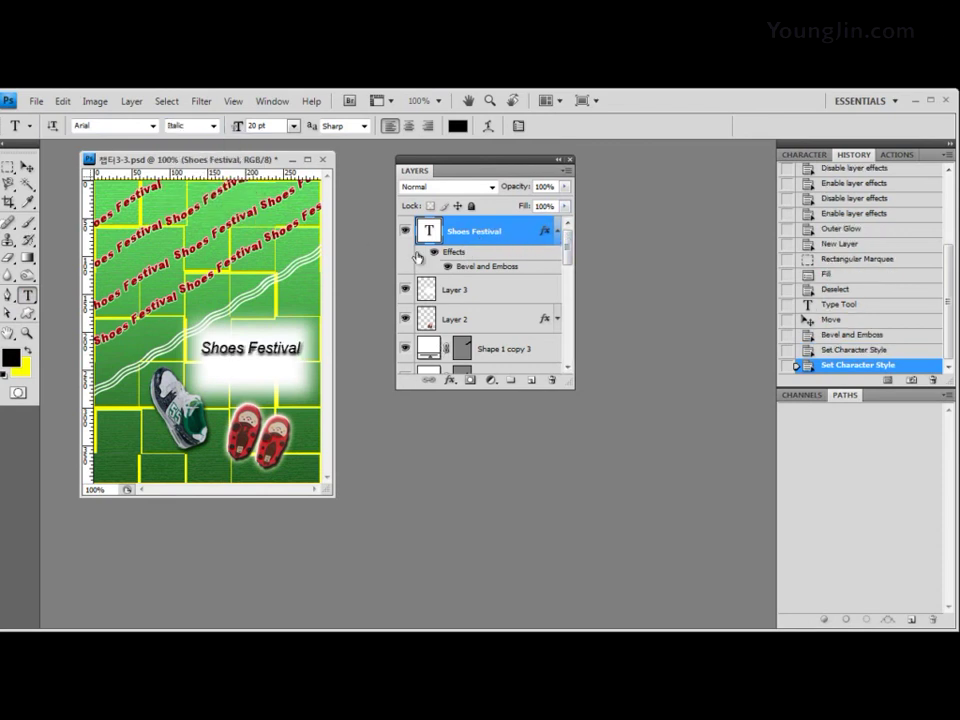
# Step: Add the text "2010-2015" in Arial Bold on the white box and center it beneath the "Shoes Festival" line
pyautogui.click(224, 372)
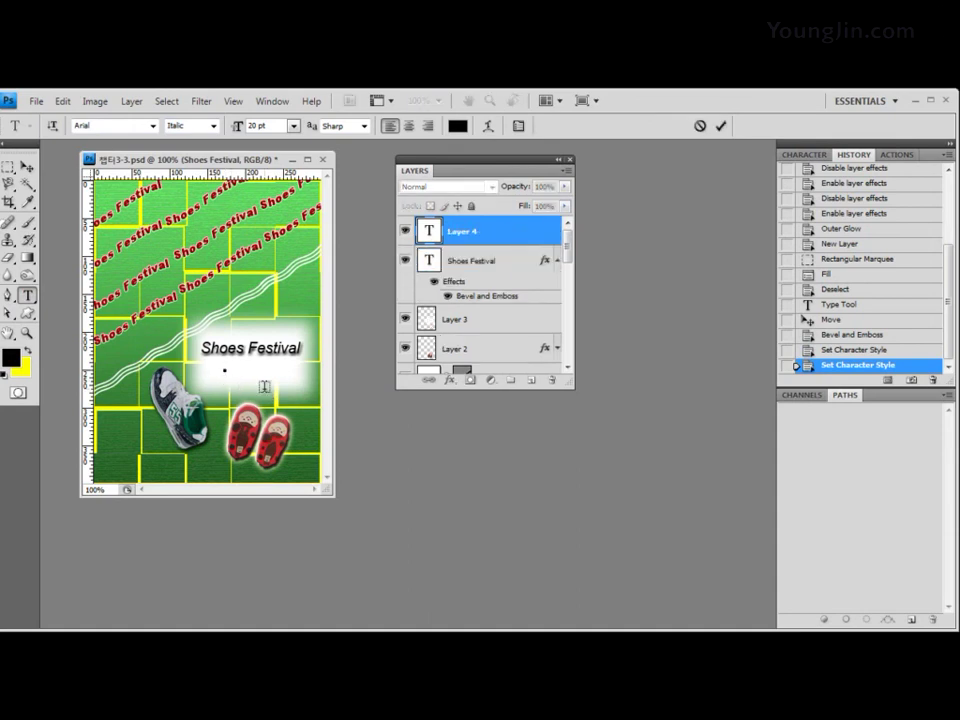
pyautogui.write('2010-2015')
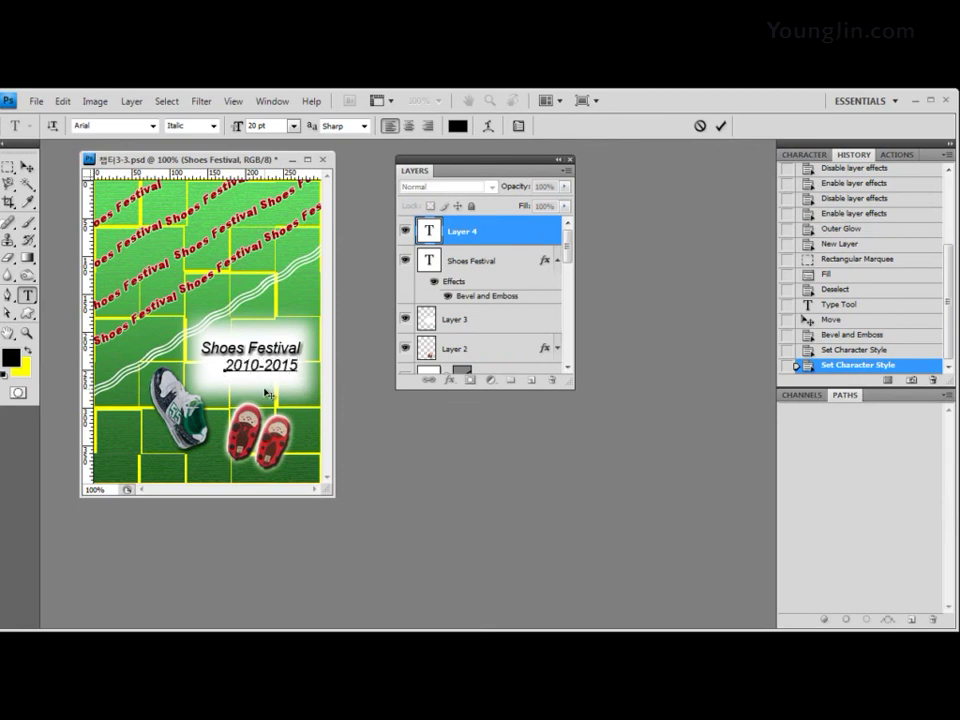
pyautogui.hotkey('ctrl', 'a')
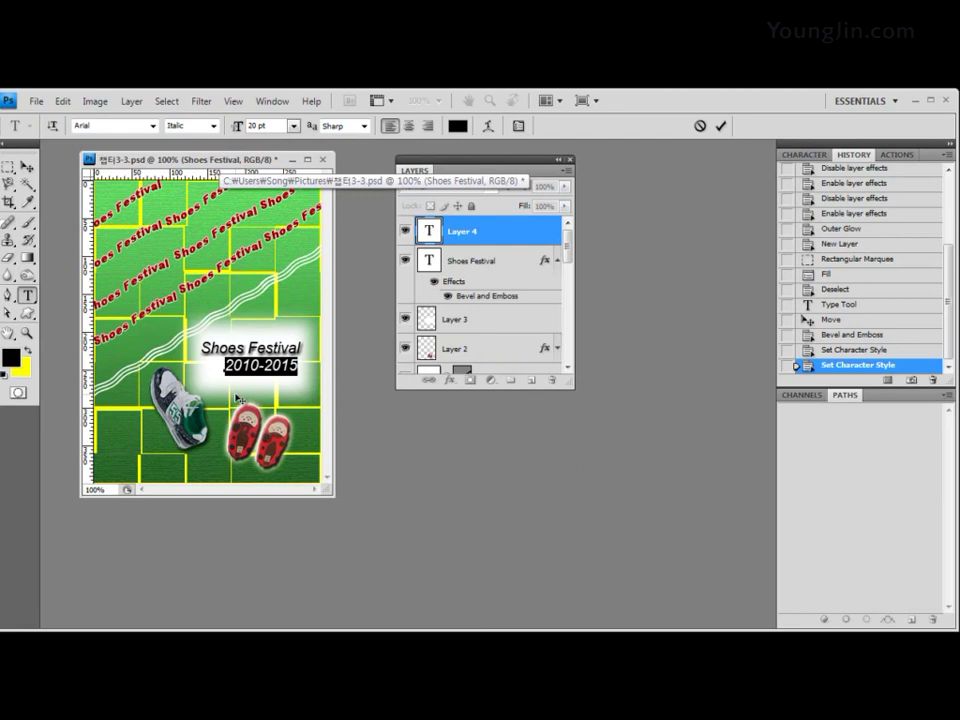
pyautogui.press('BackSpace')
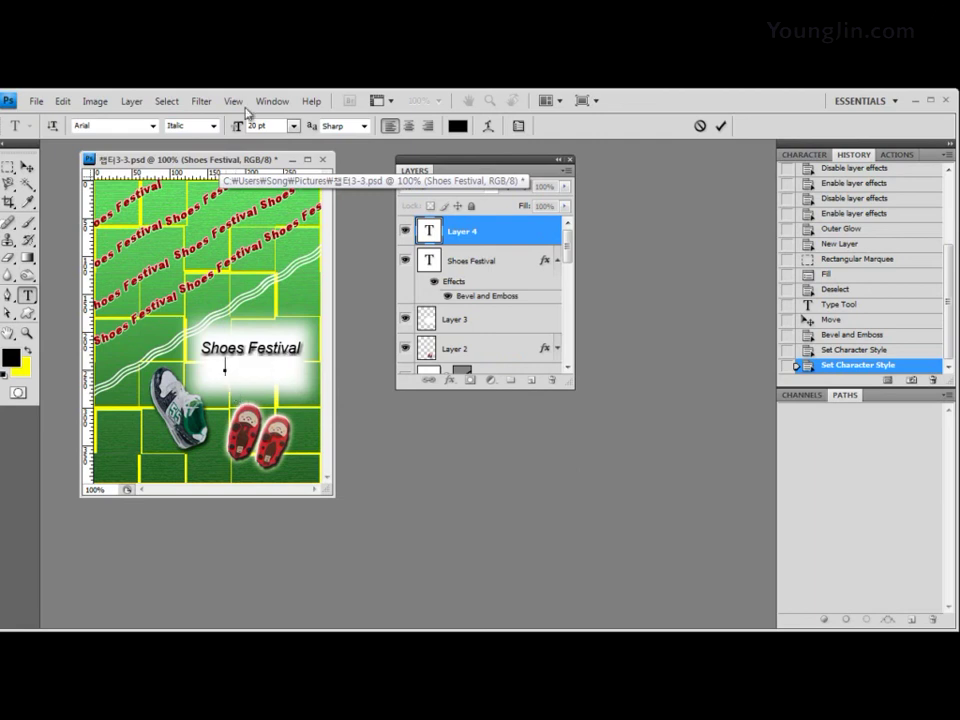
pyautogui.click(213, 126)
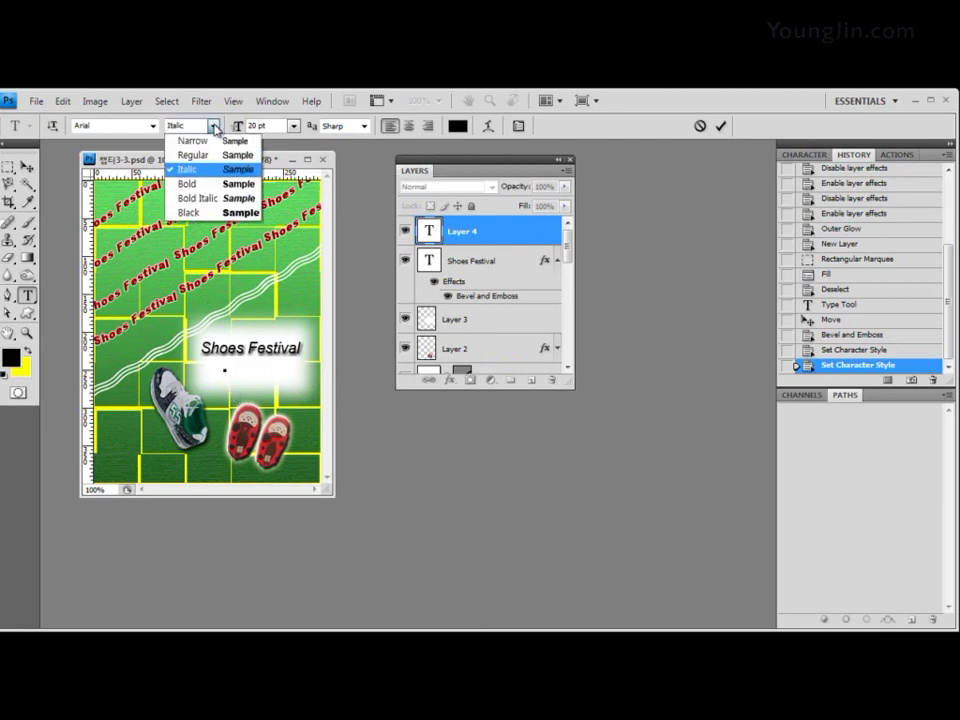
pyautogui.click(220, 186)
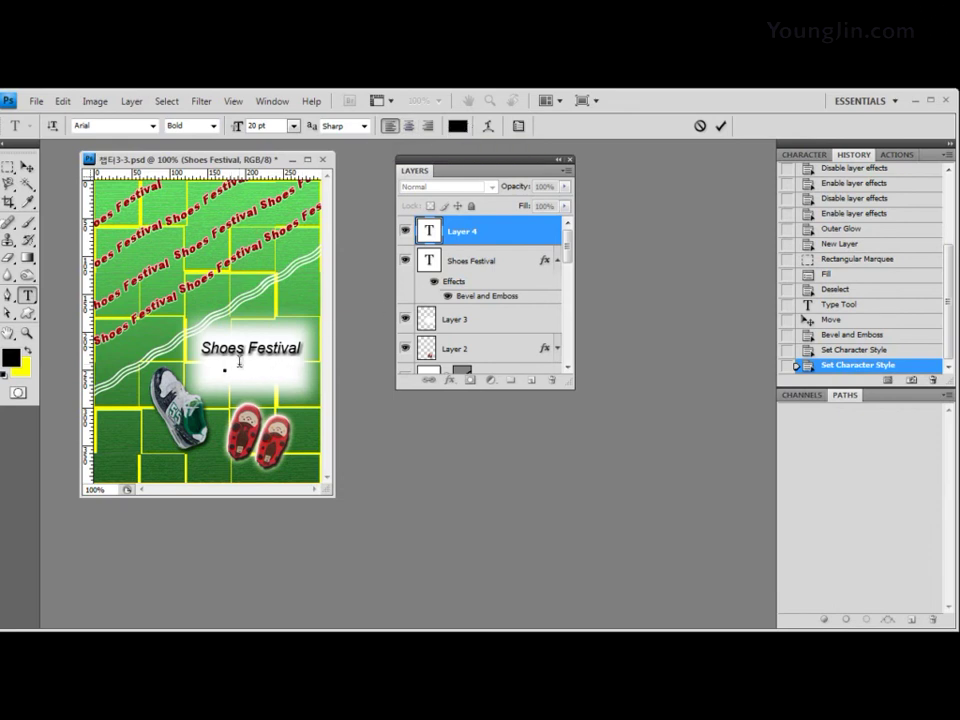
pyautogui.write('2010-20')
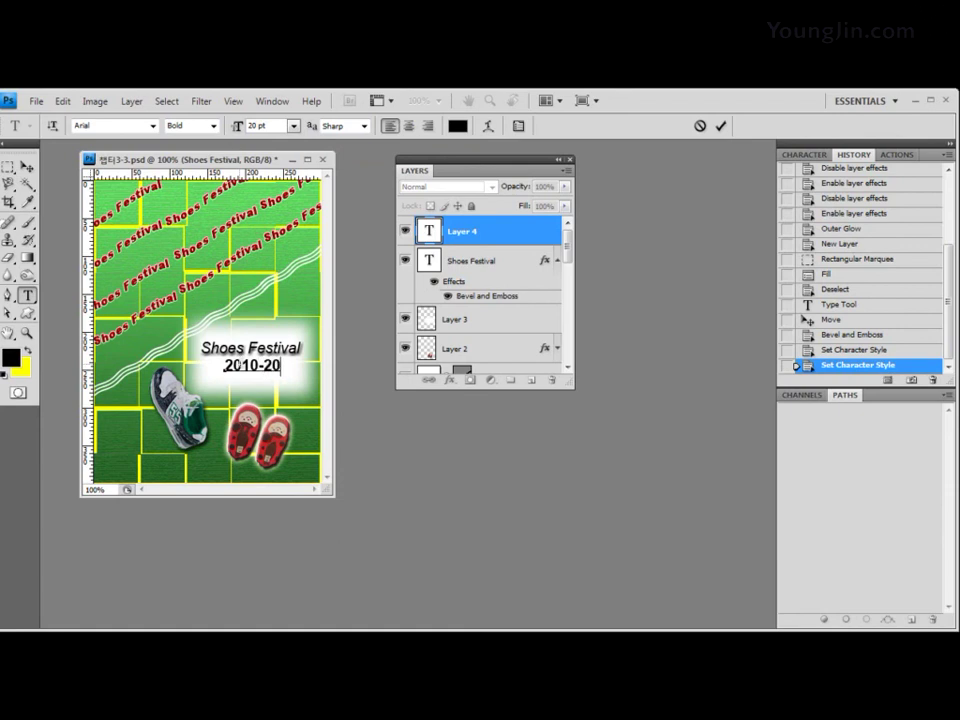
pyautogui.write('15')
pyautogui.click(28, 168)
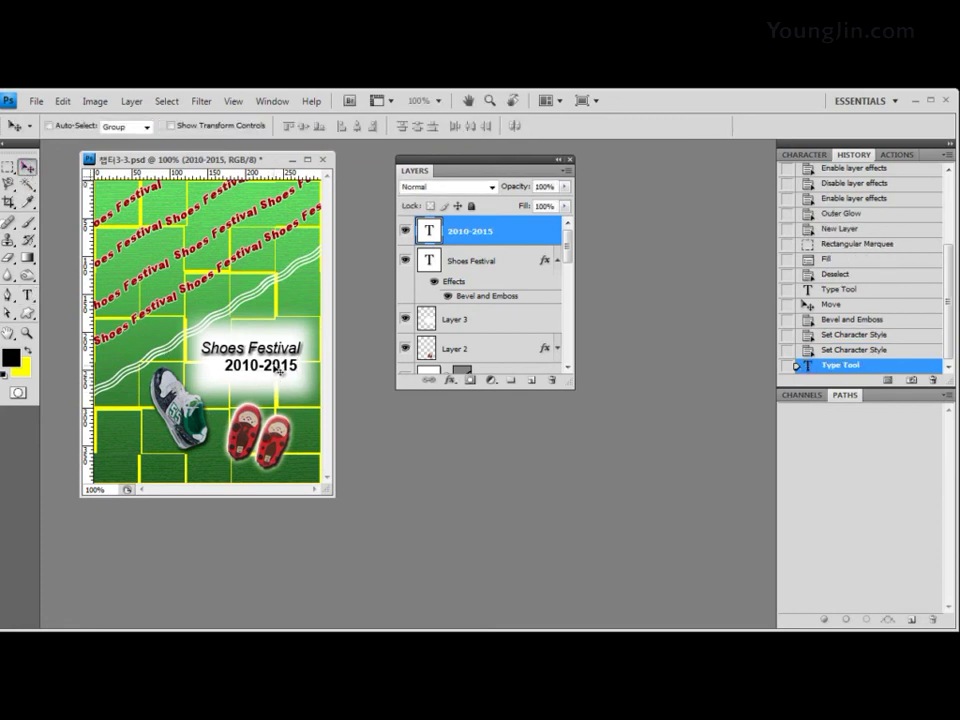
pyautogui.moveTo(281, 369); pyautogui.dragTo(264, 370)
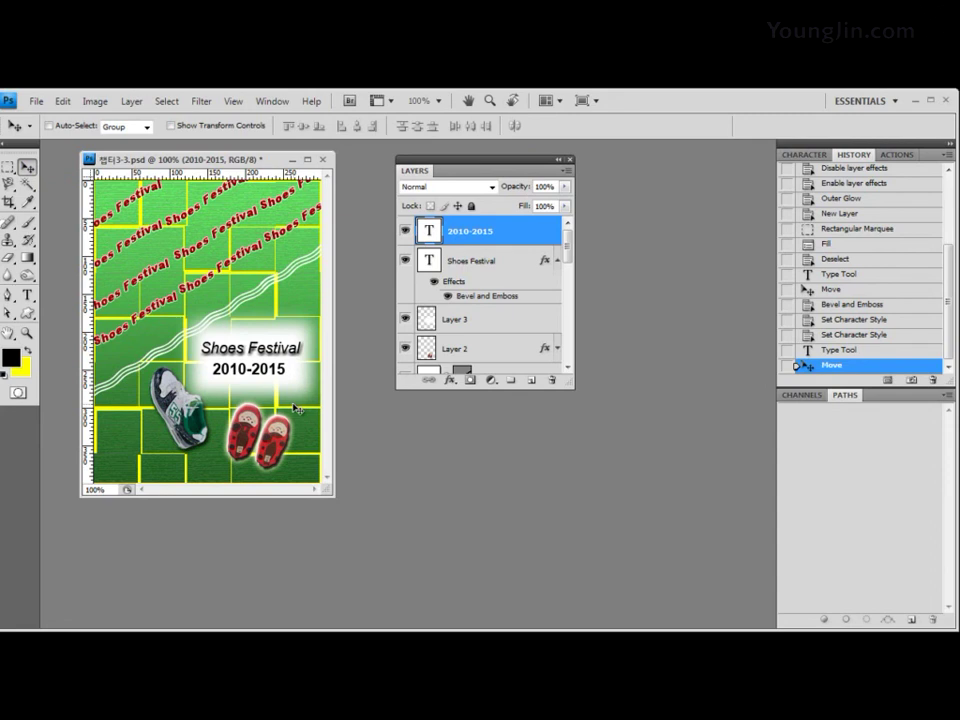
# Step: Add an outside Stroke effect in the color ffcccc to the "2010-2015" text layer
pyautogui.click(451, 380)
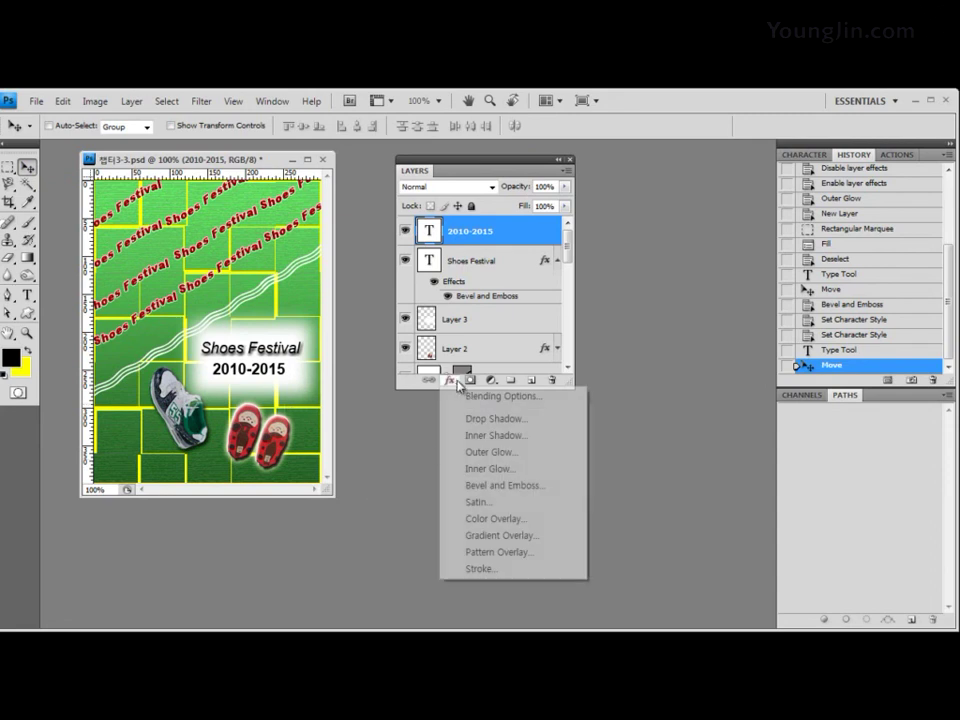
pyautogui.click(481, 570)
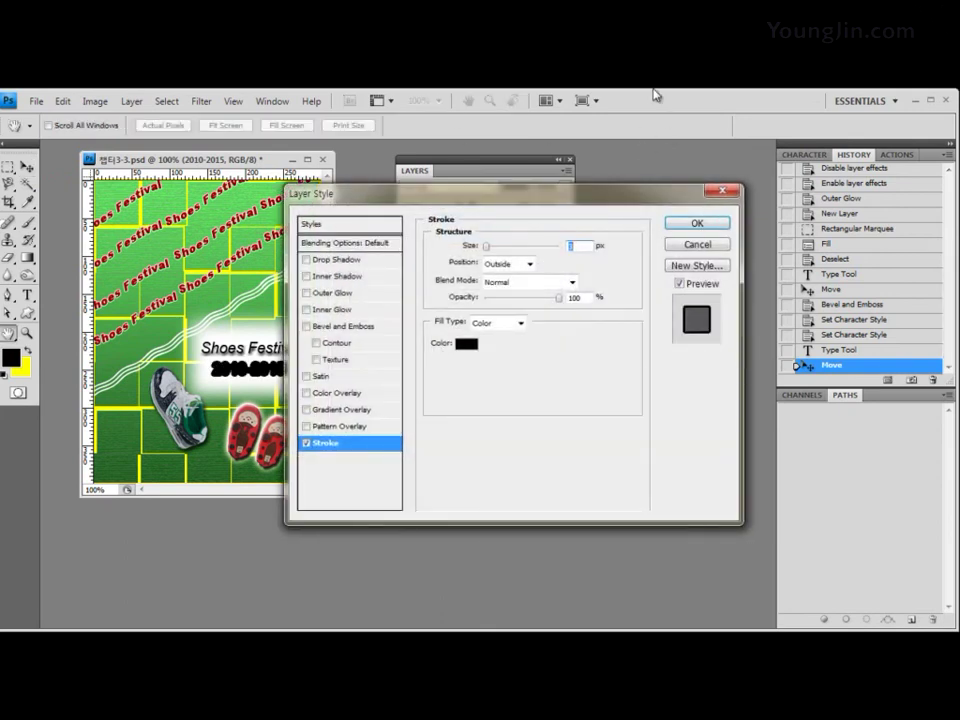
pyautogui.click(464, 344)
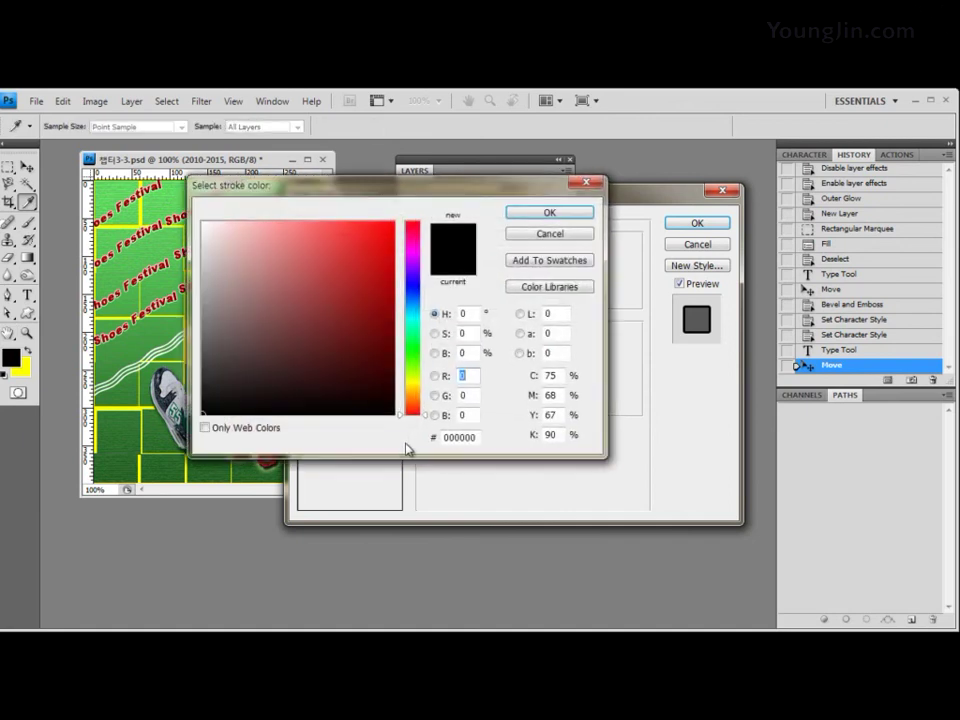
pyautogui.click(458, 437)
pyautogui.write('ff')
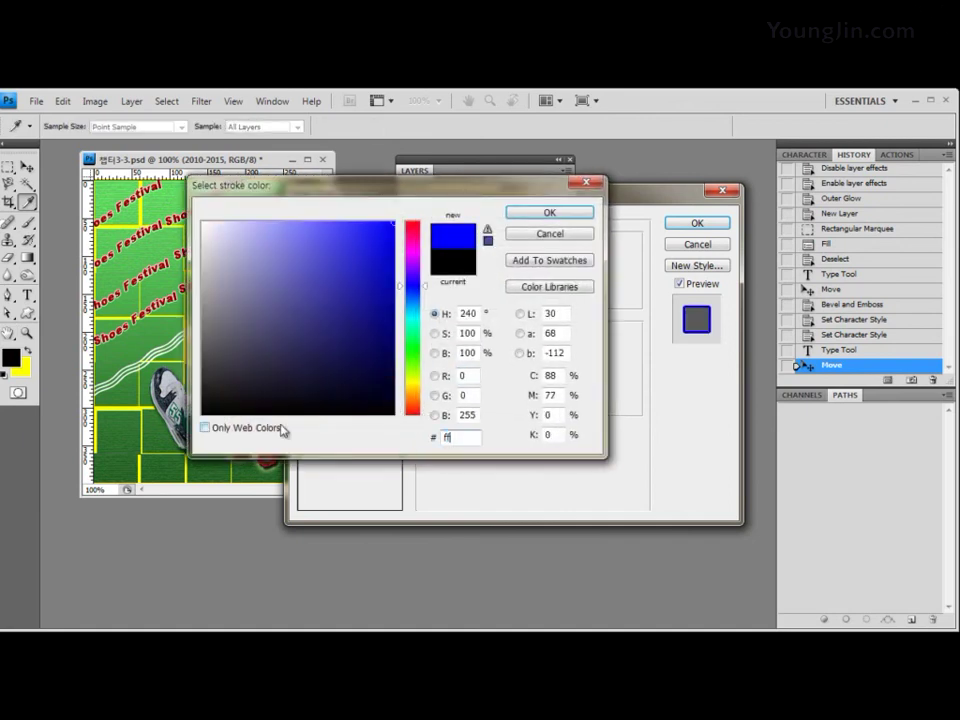
pyautogui.write('cccc')
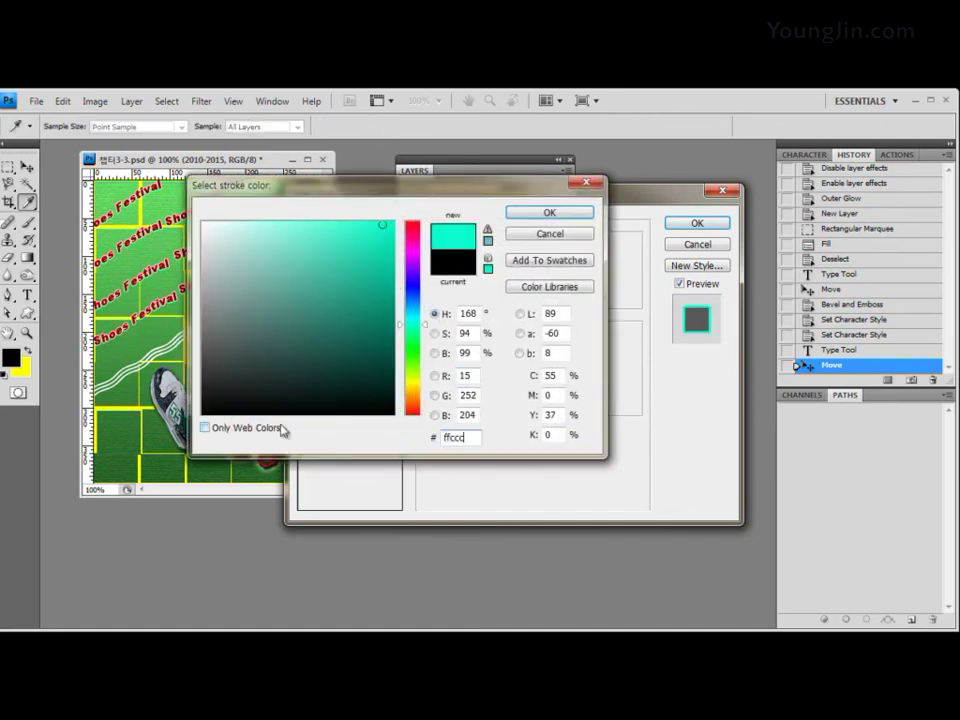
pyautogui.click(578, 214)
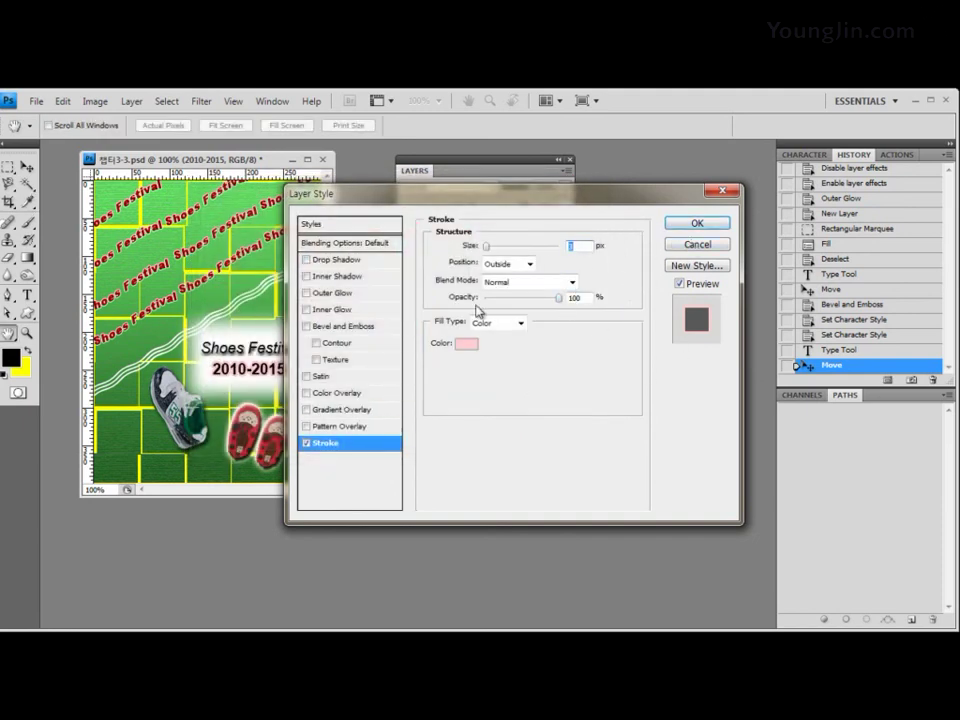
# Step: Add a Bevel and Emboss effect with the Emboss style to the "2010-2015" text and apply the layer style
pyautogui.click(350, 327)
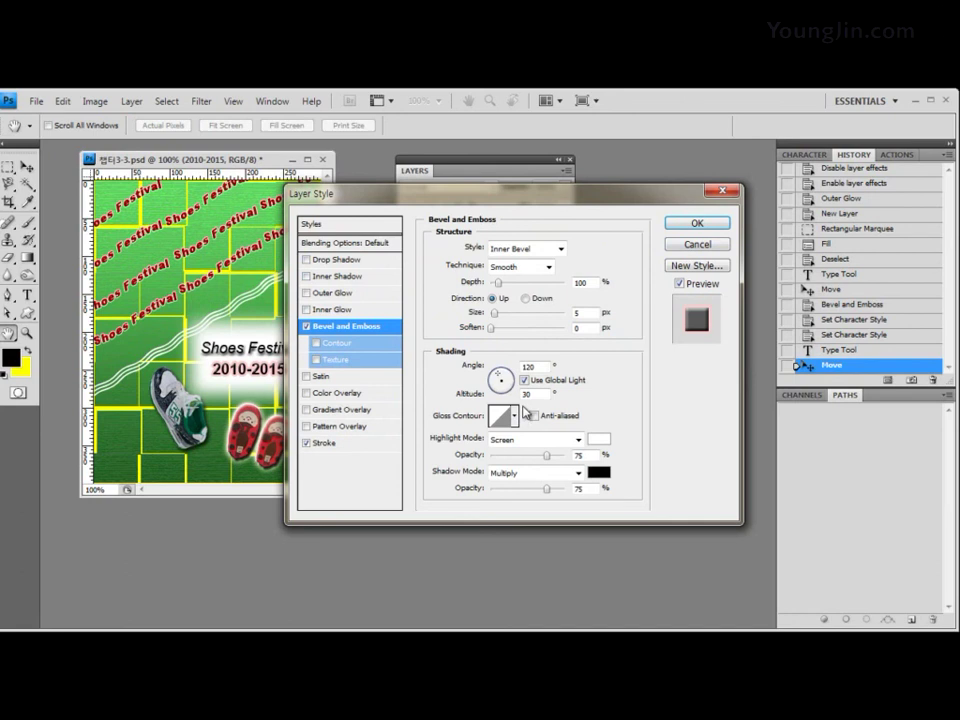
pyautogui.click(561, 248)
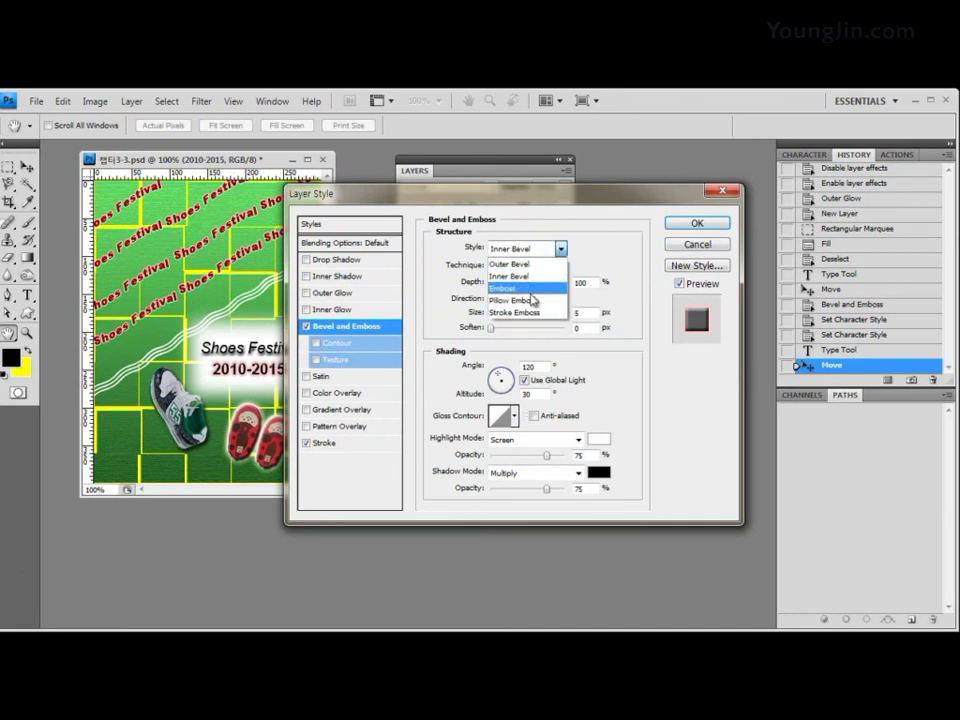
pyautogui.click(531, 292)
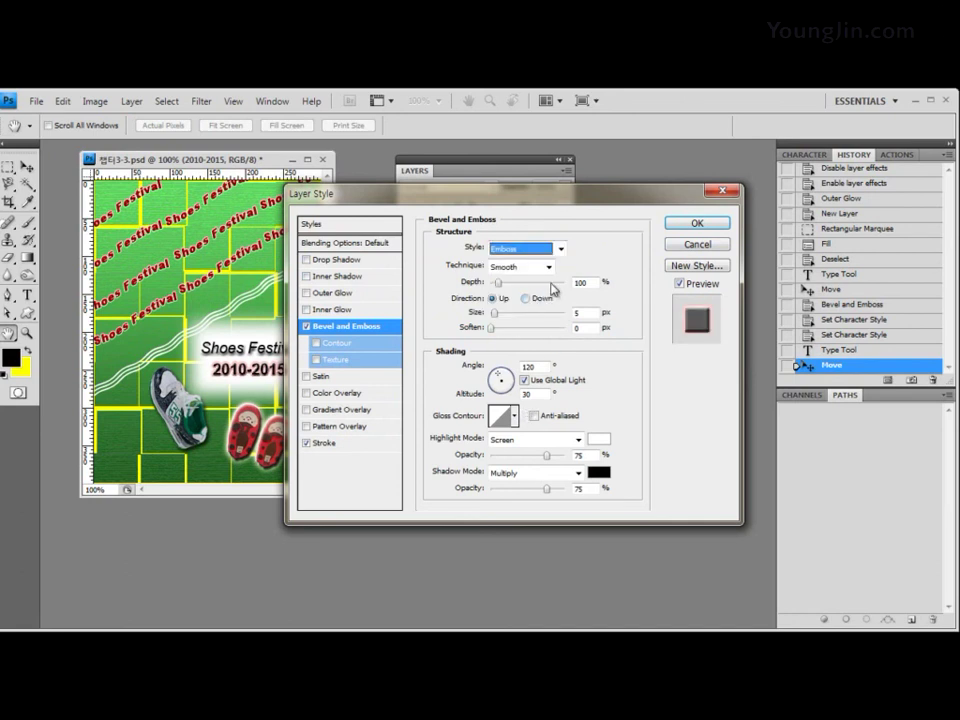
pyautogui.click(707, 228)
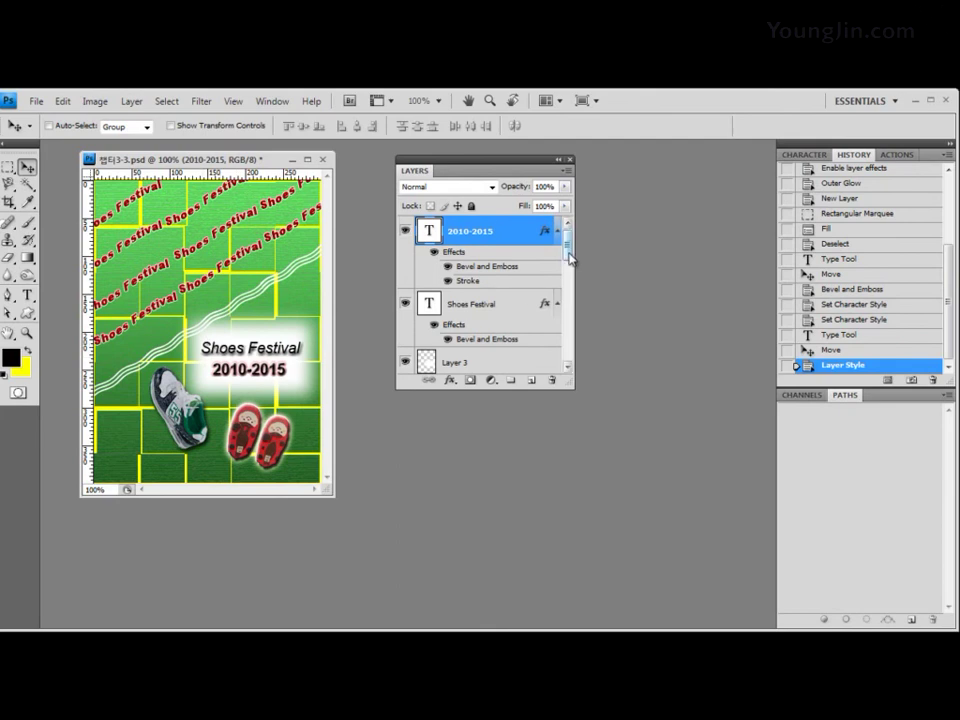
# Step: Move the soft white box on Layer 3 slightly upward behind the text, keeping its original size
pyautogui.scroll(-2, 568, 255)
pyautogui.click(470, 325)
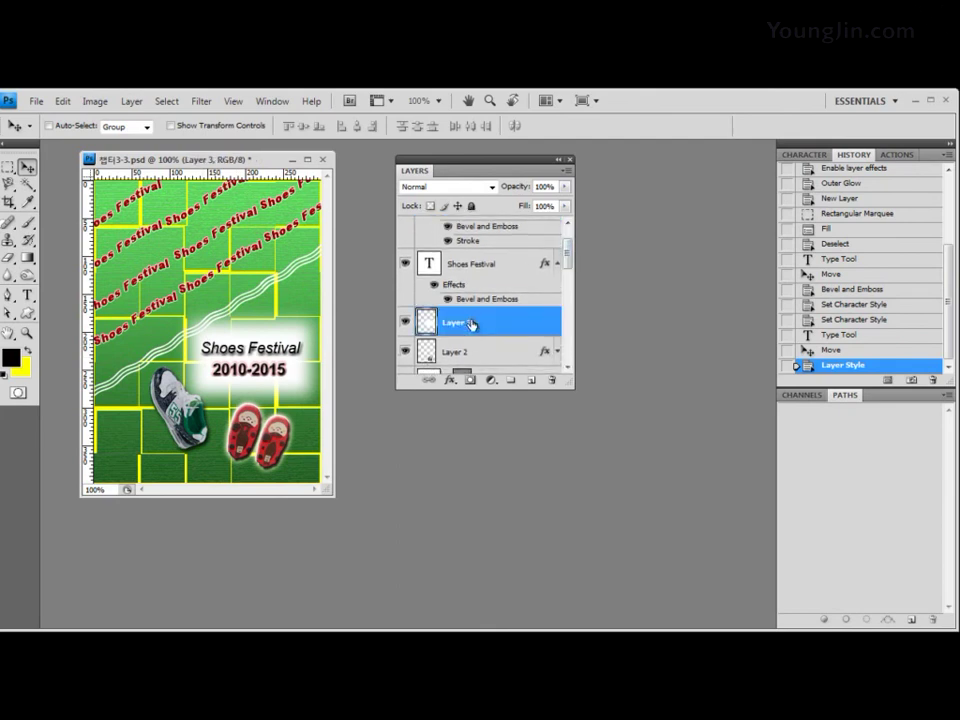
pyautogui.hotkey('ctrl', 't')
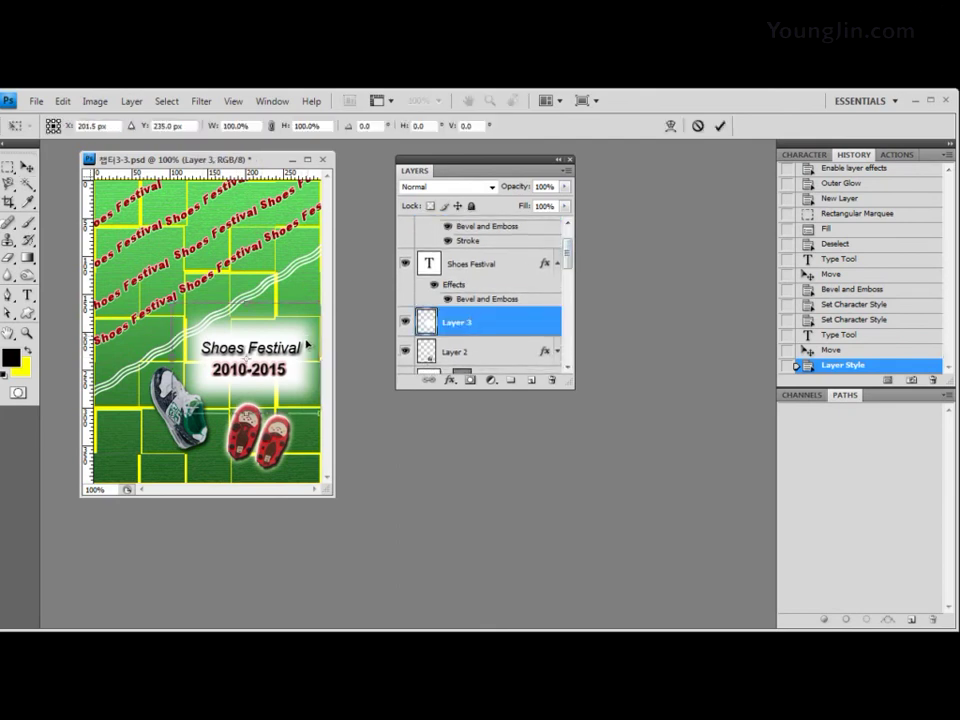
pyautogui.moveTo(131, 228)
pyautogui.mouseDown()
pyautogui.moveTo(140, 240)
pyautogui.moveTo(130, 226)
pyautogui.mouseUp()
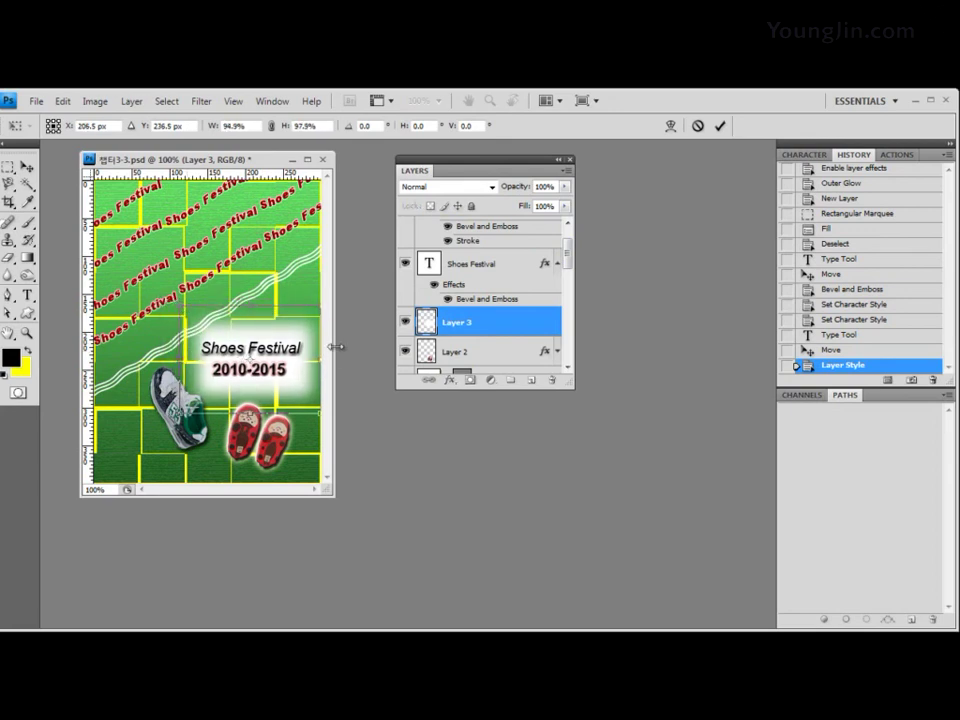
pyautogui.press('Return')
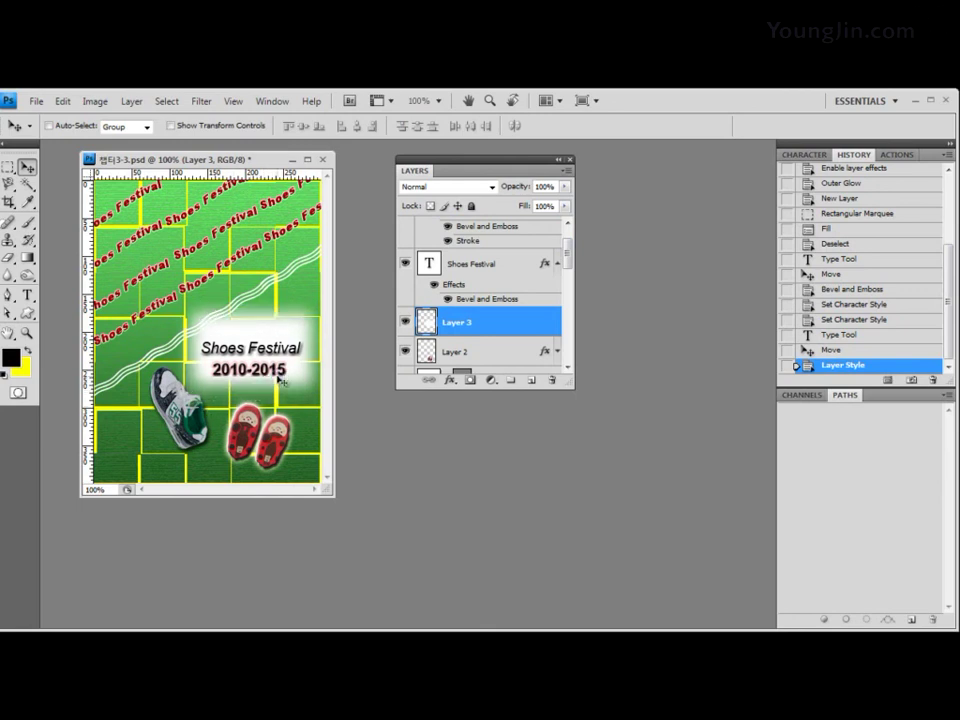
pyautogui.moveTo(281, 380); pyautogui.dragTo(208, 286)
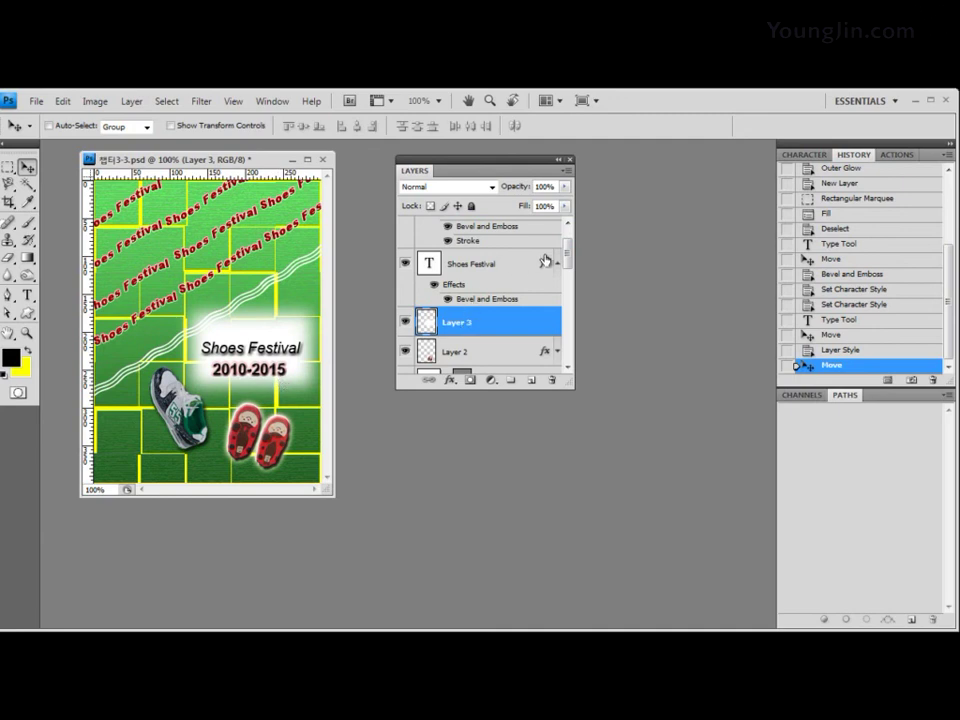
# Step: Move the "Shoes Festival" and "2010-2015" text layers together slightly upward within the white box
pyautogui.scroll(2, 565, 266)
pyautogui.click(493, 305)
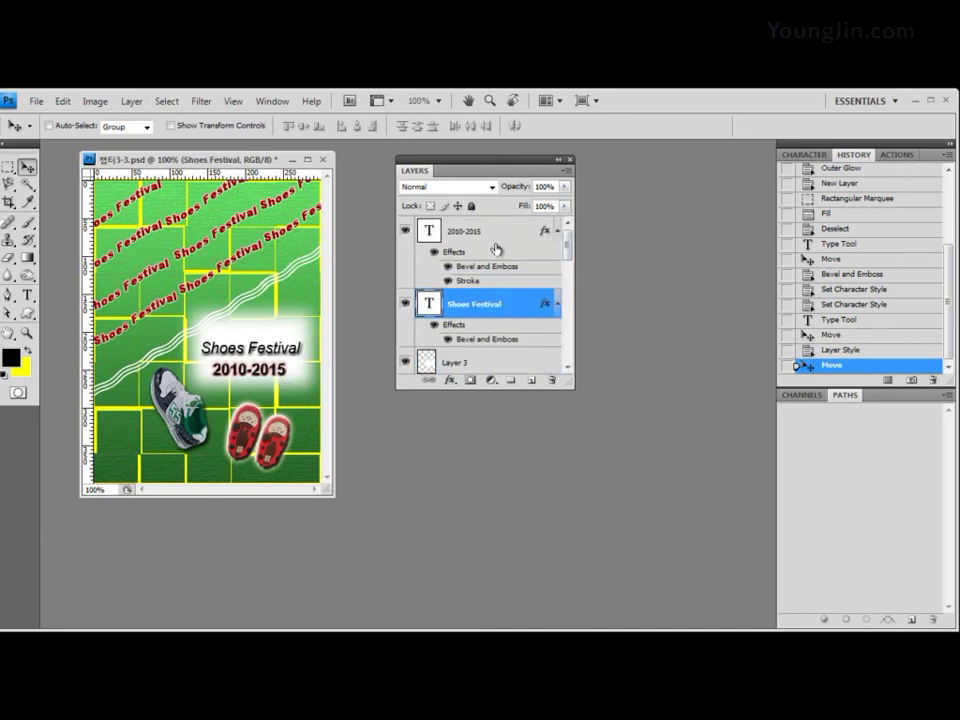
pyautogui.keyDown('shift'); pyautogui.click(490, 236); pyautogui.keyUp('shift')
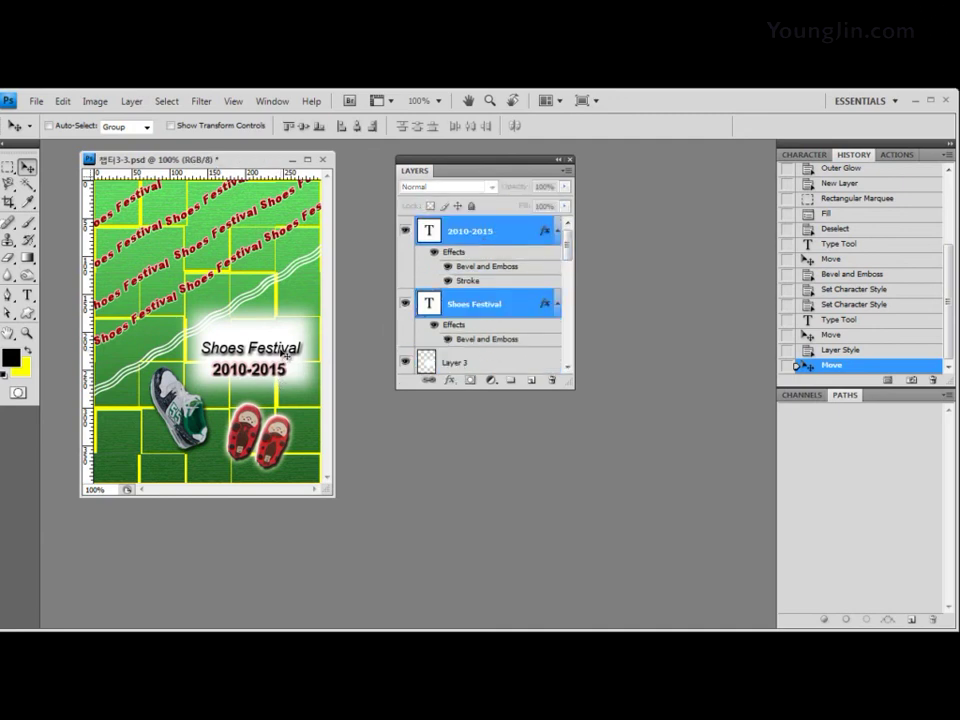
pyautogui.moveTo(288, 360); pyautogui.dragTo(281, 344)
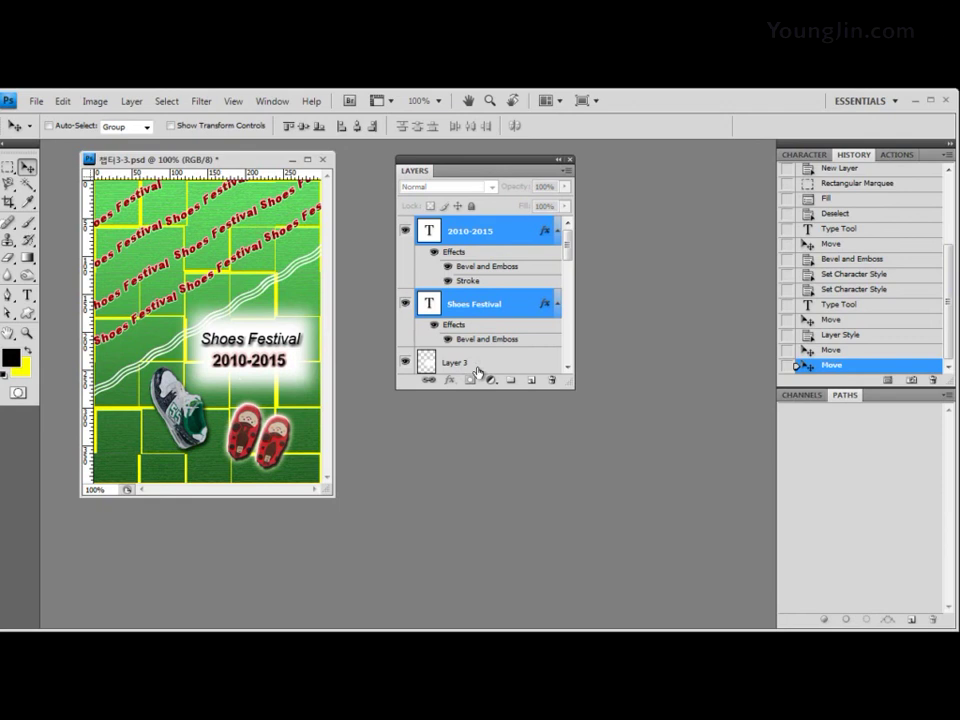
# Step: Save the poster in Photoshop format with Maximize Compatibility enabled
pyautogui.click(36, 101)
pyautogui.click(55, 291)
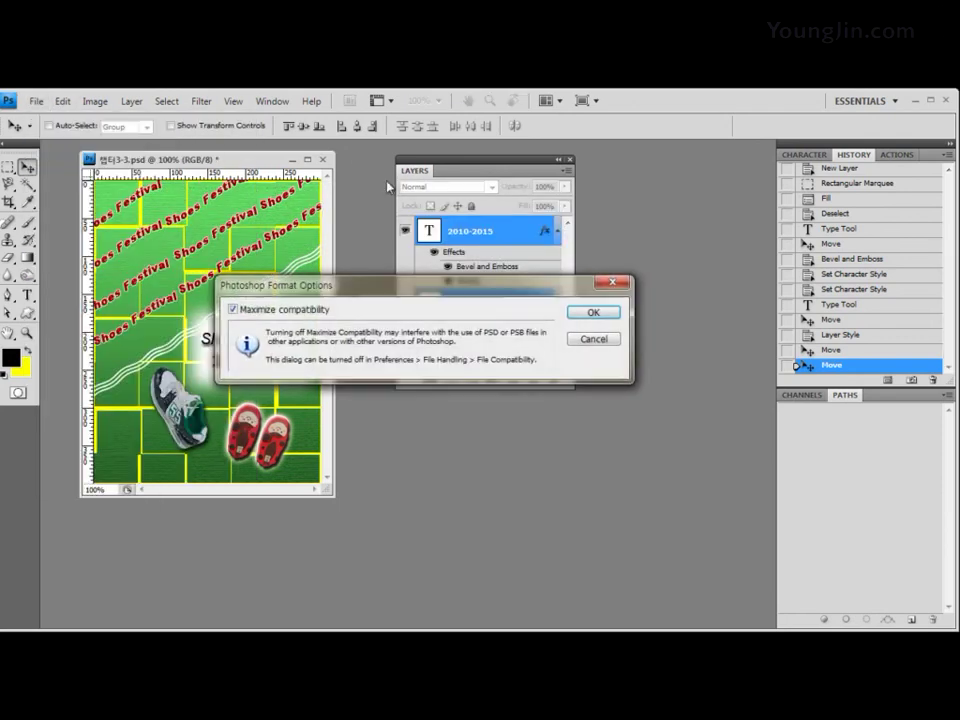
pyautogui.click(601, 313)
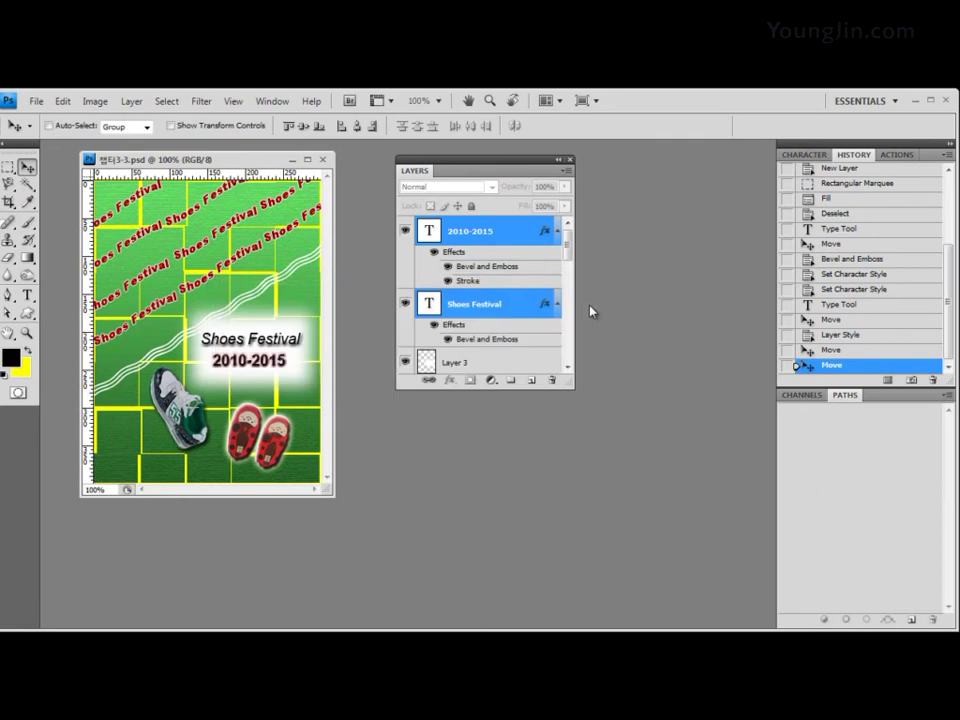